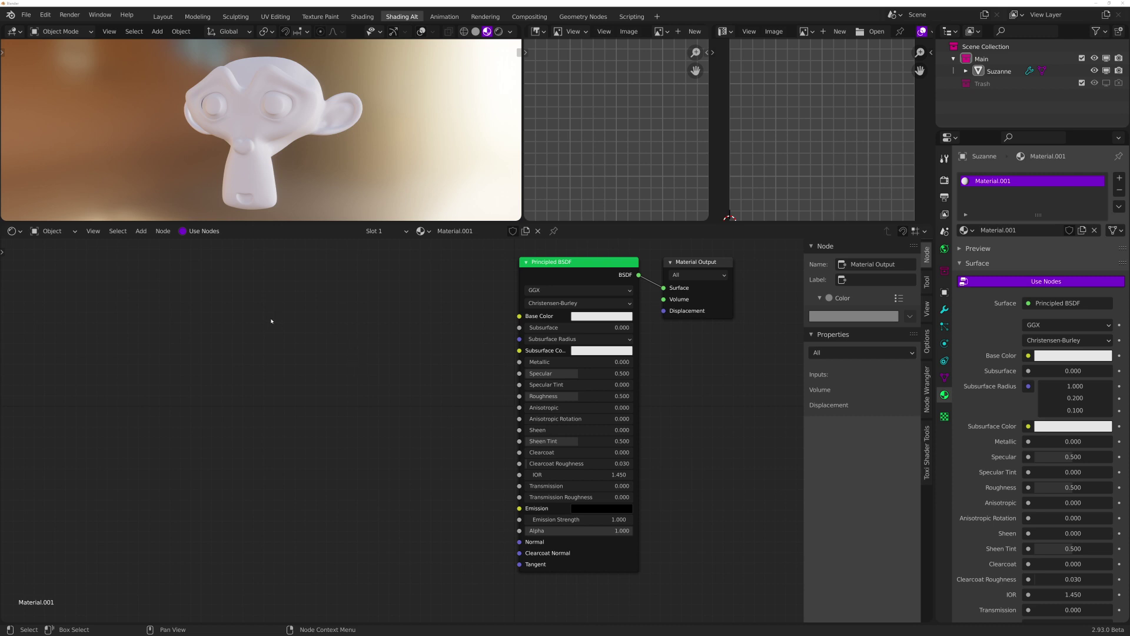
# Open the add-on preferences and search for "toxi"
pyautogui.click(26, 15)
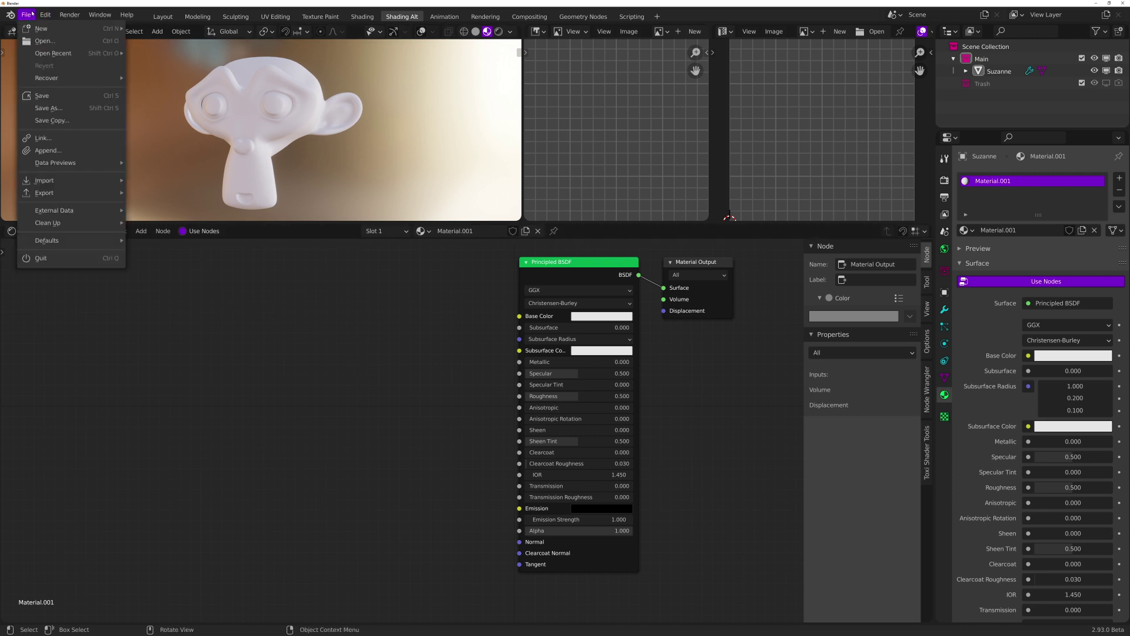
pyautogui.click(56, 14)
pyautogui.click(56, 14)
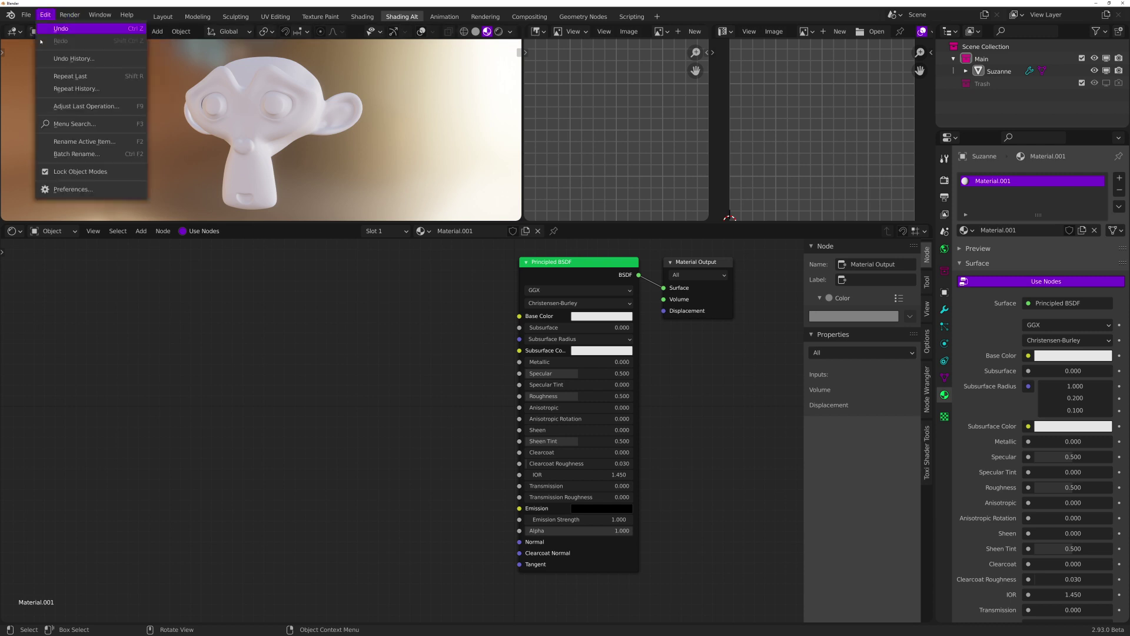
pyautogui.click(67, 189)
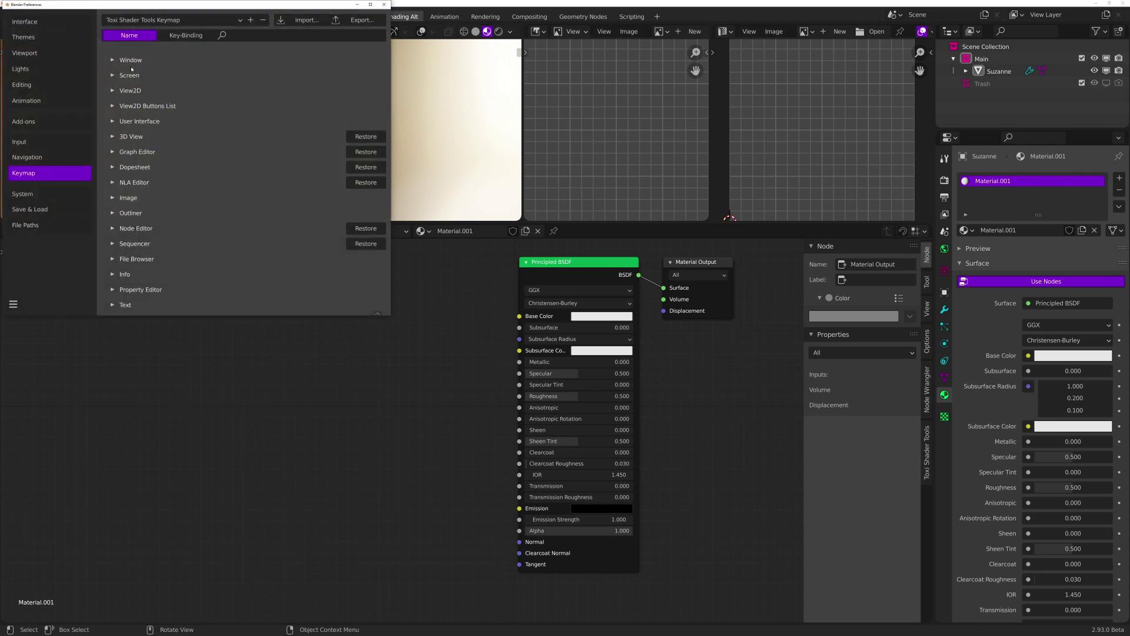
pyautogui.click(54, 122)
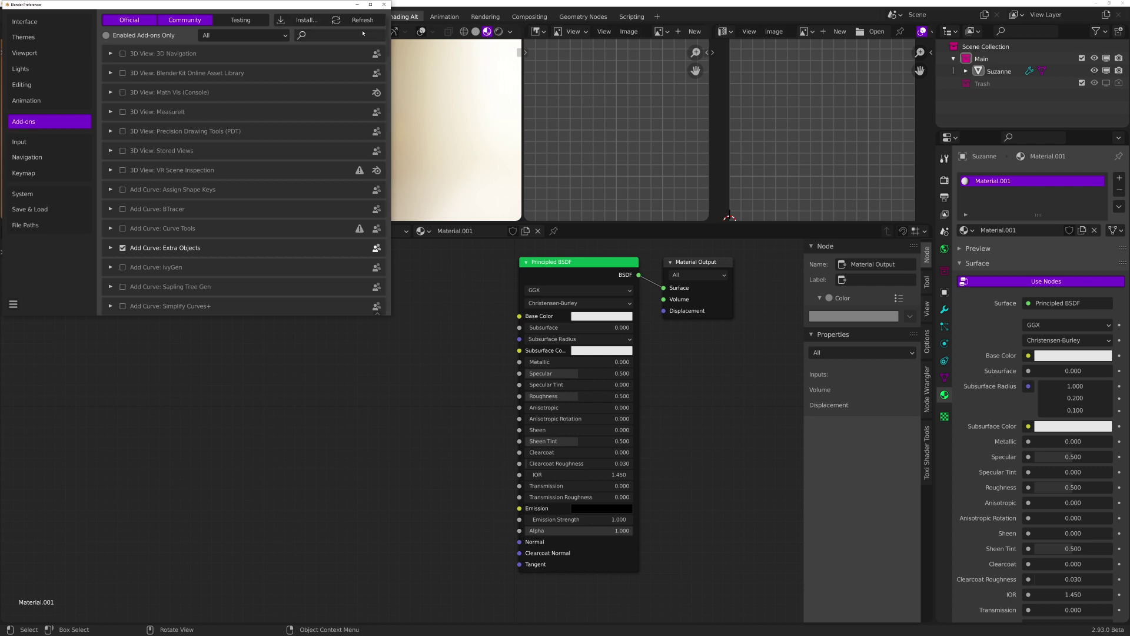
pyautogui.click(302, 35)
pyautogui.write('to')
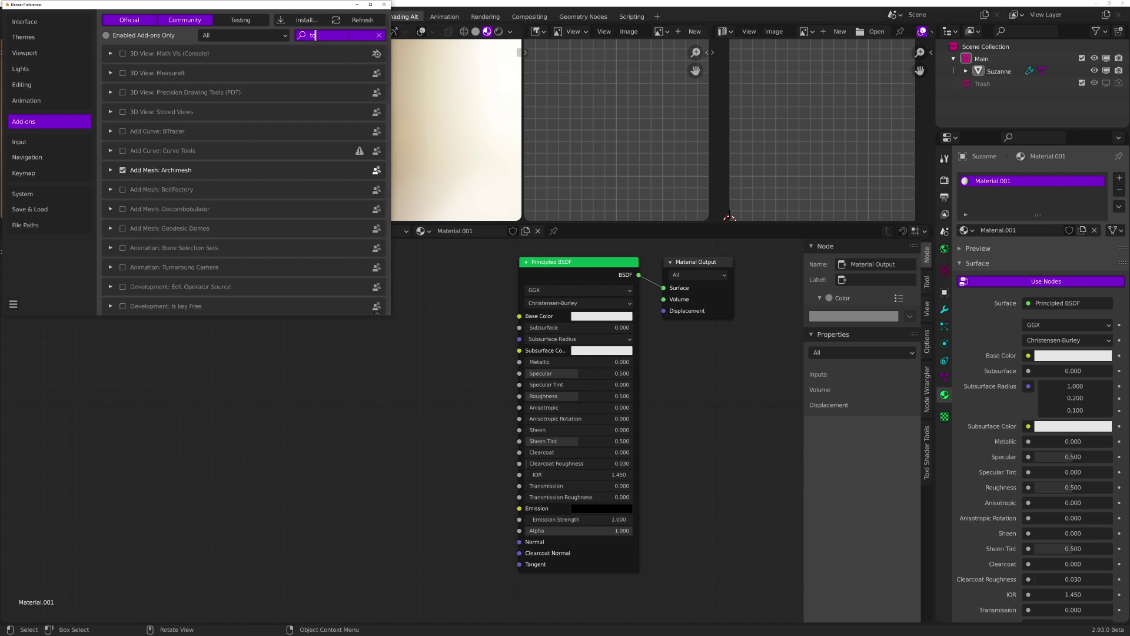
pyautogui.write('xi')
pyautogui.press('Return')
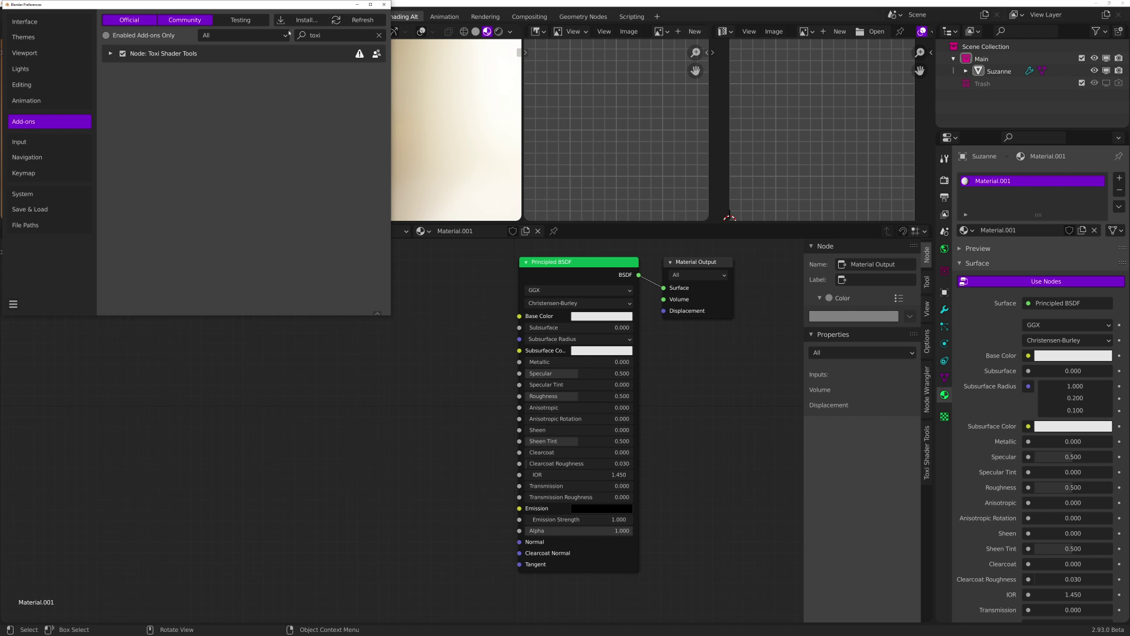
# Disable and re-enable the Toxi Shader Tools add-on, and review its details before closing the preferences
pyautogui.click(123, 53)
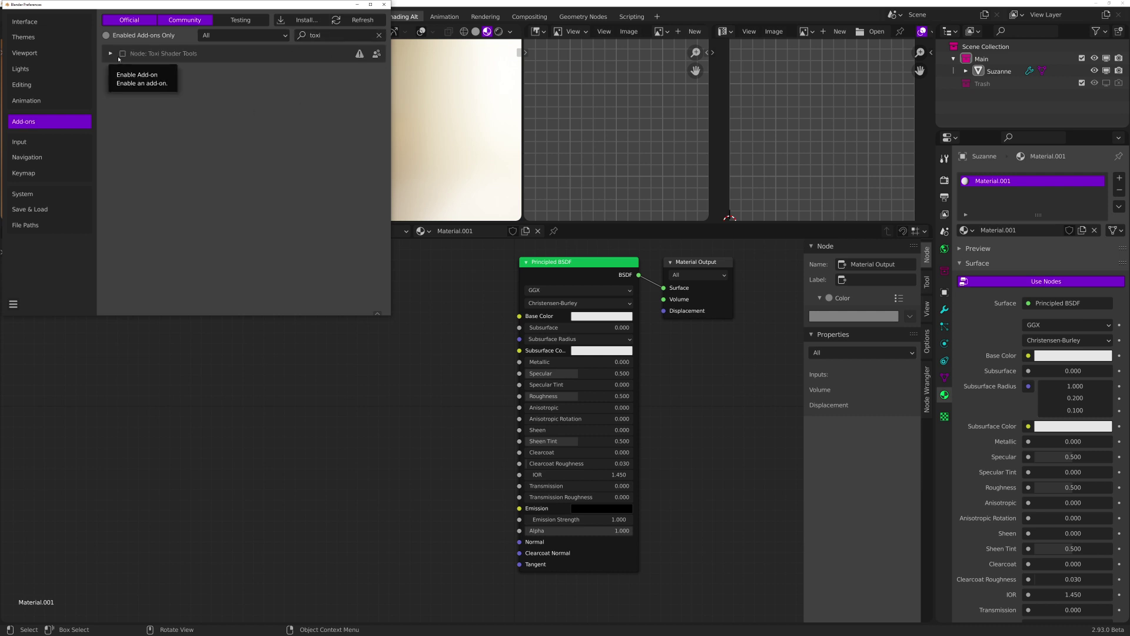
pyautogui.click(123, 54)
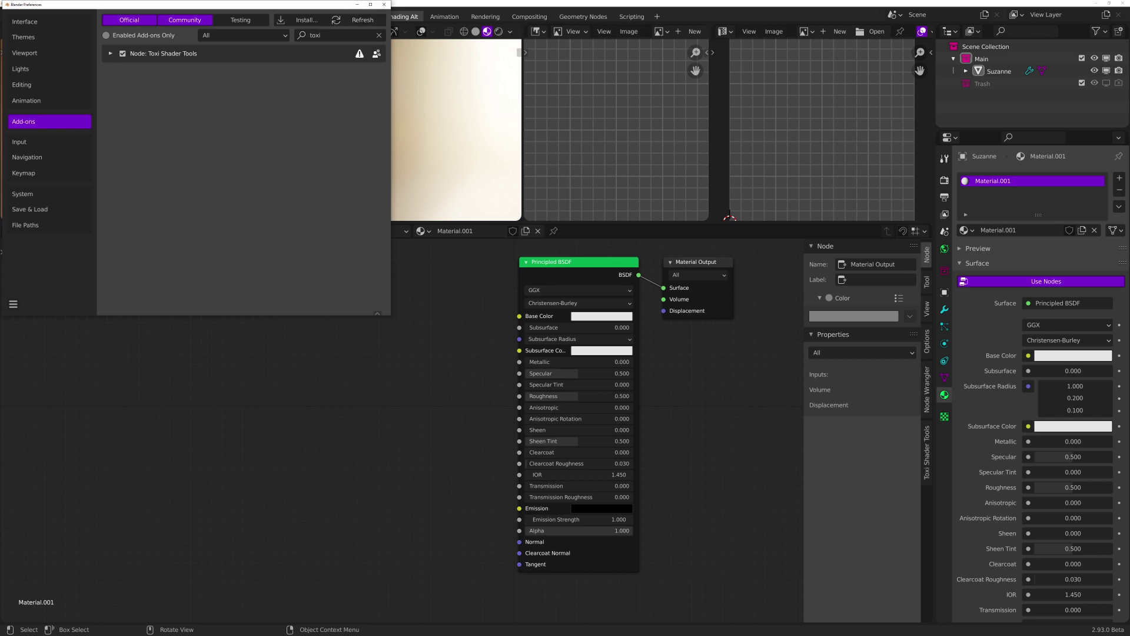
pyautogui.moveTo(293, 5); pyautogui.dragTo(376, 85)
pyautogui.click(195, 134)
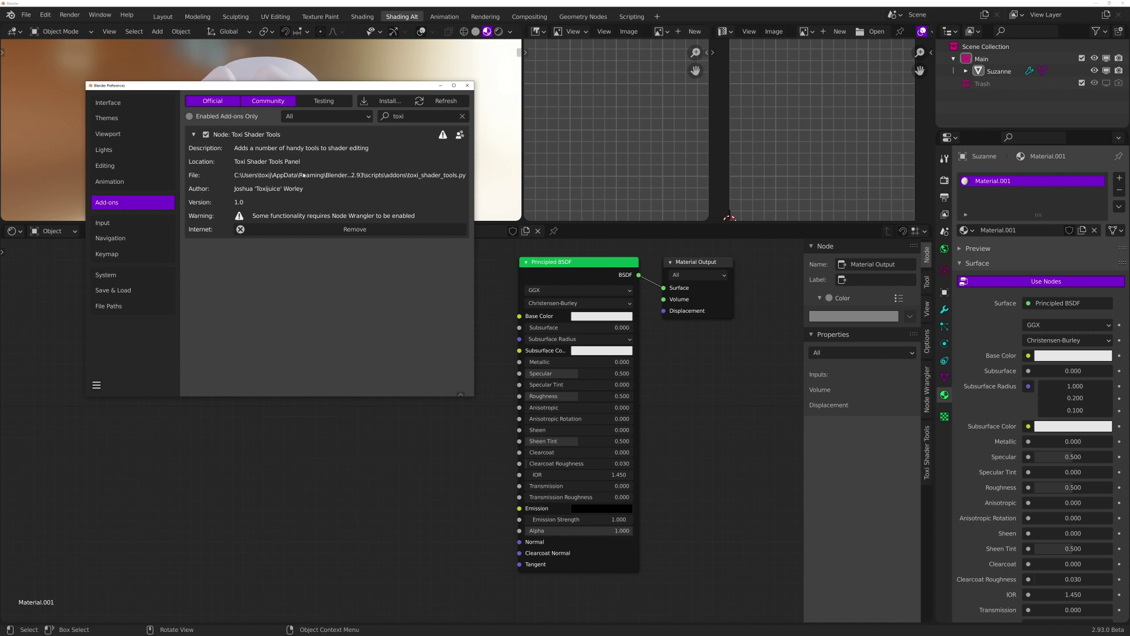
pyautogui.click(195, 135)
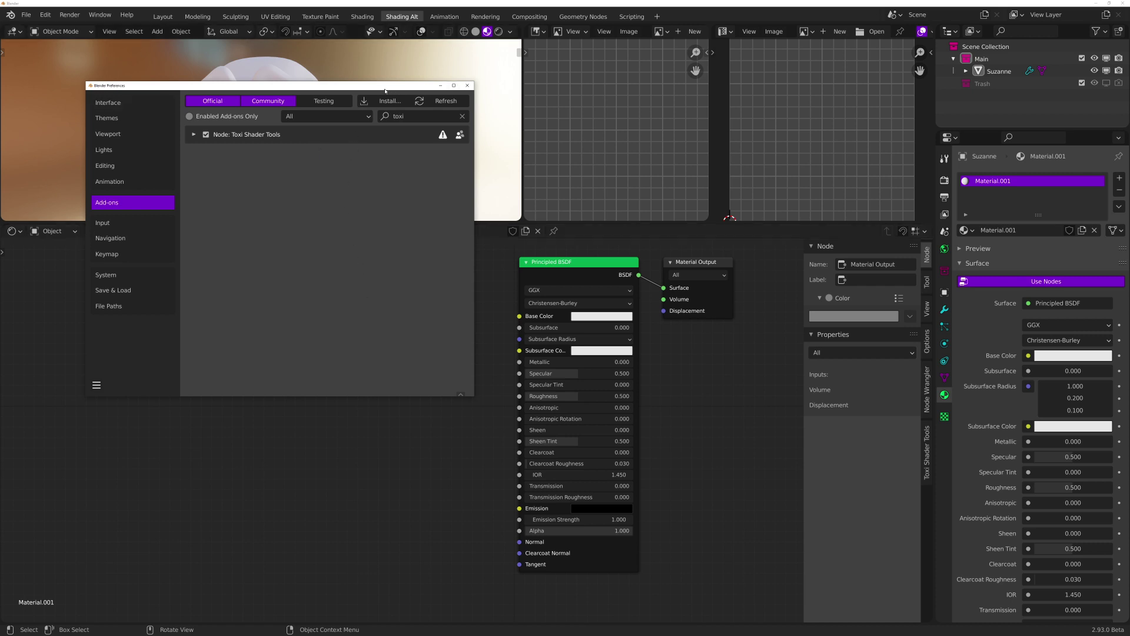
pyautogui.moveTo(385, 91); pyautogui.dragTo(374, 161)
pyautogui.click(459, 157)
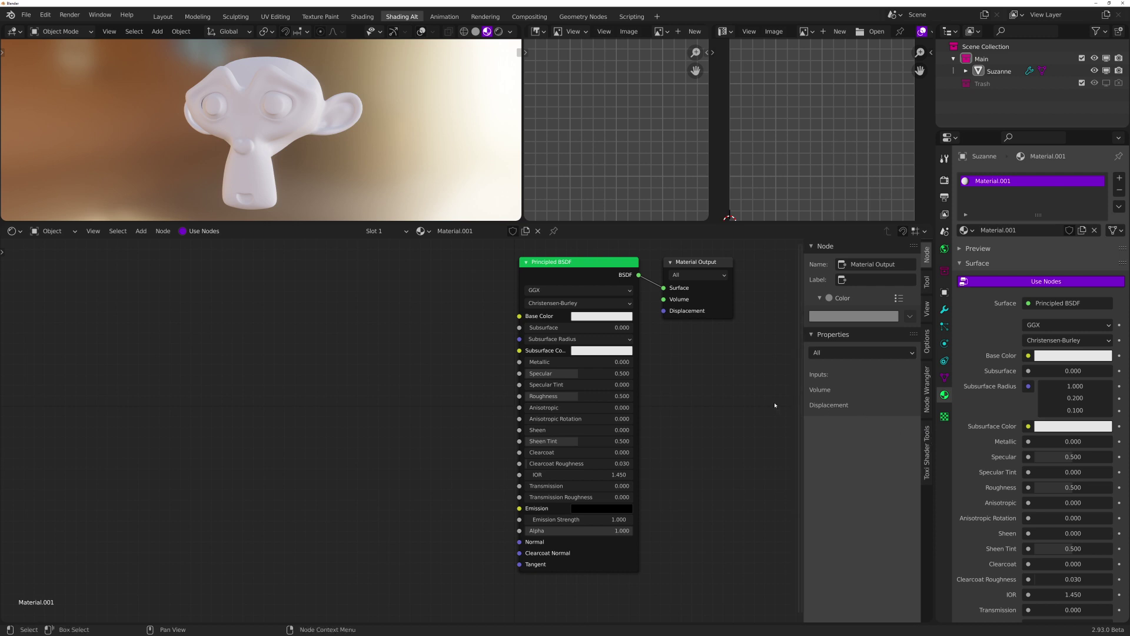
# Show the Toxi Shader Tools panel in the Shader Editor's sidebar
pyautogui.press('n')
pyautogui.click(12, 231)
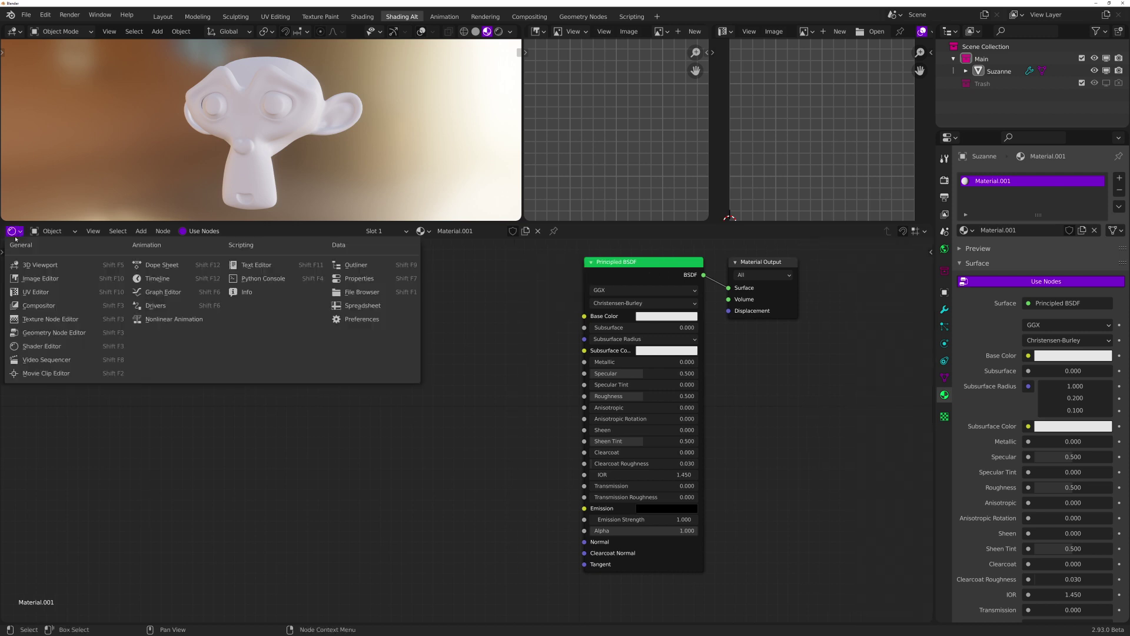
pyautogui.click(76, 348)
pyautogui.press('n')
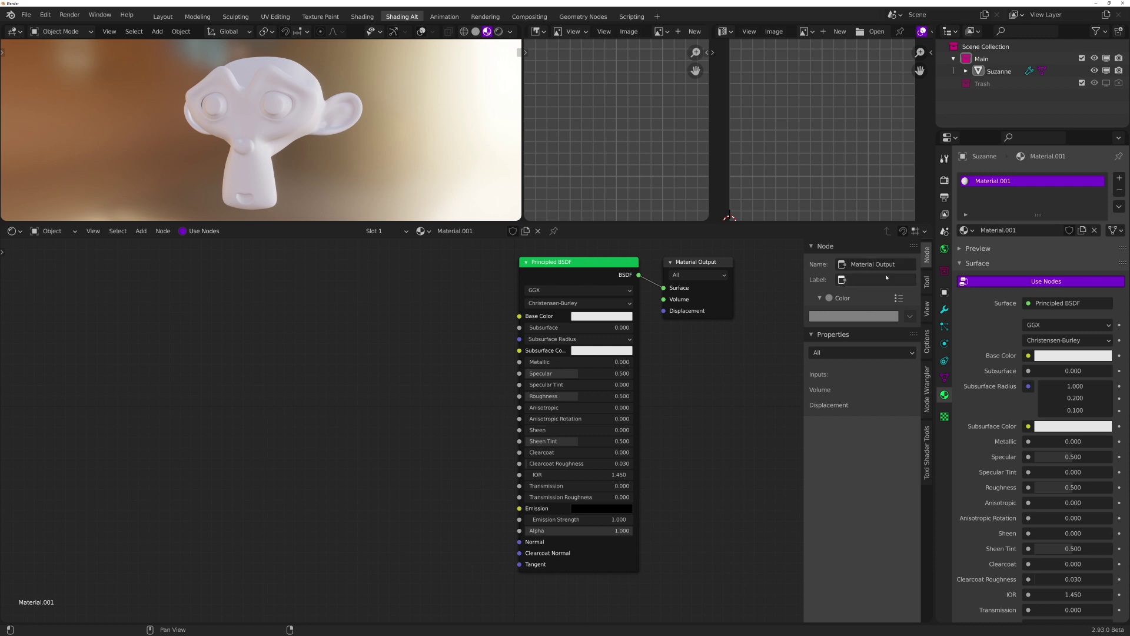
pyautogui.press('n')
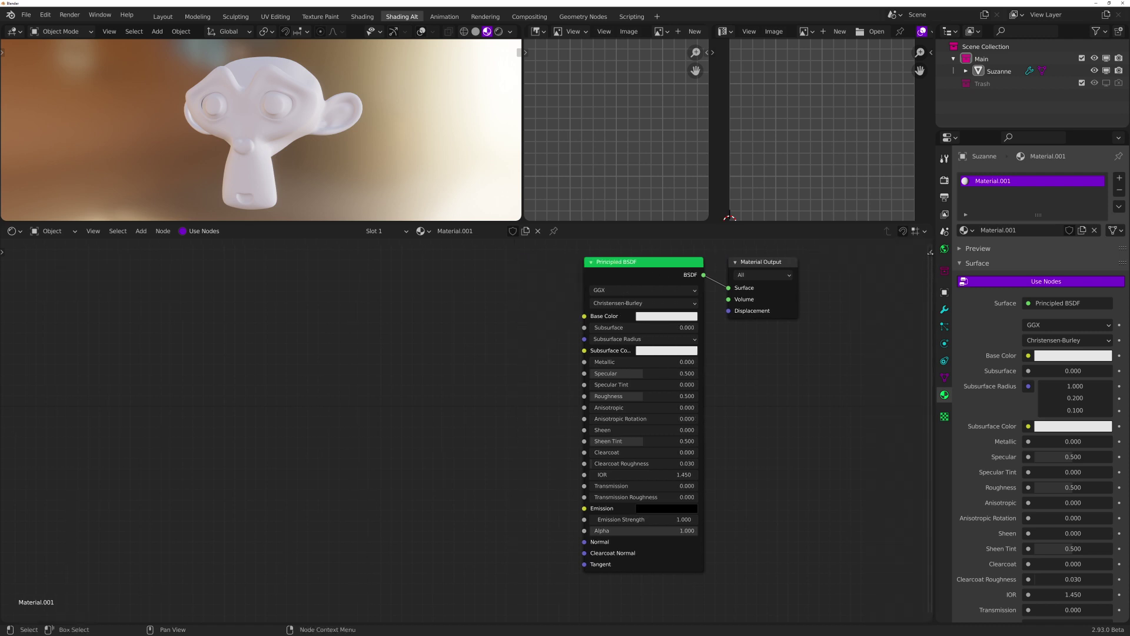
pyautogui.press('n')
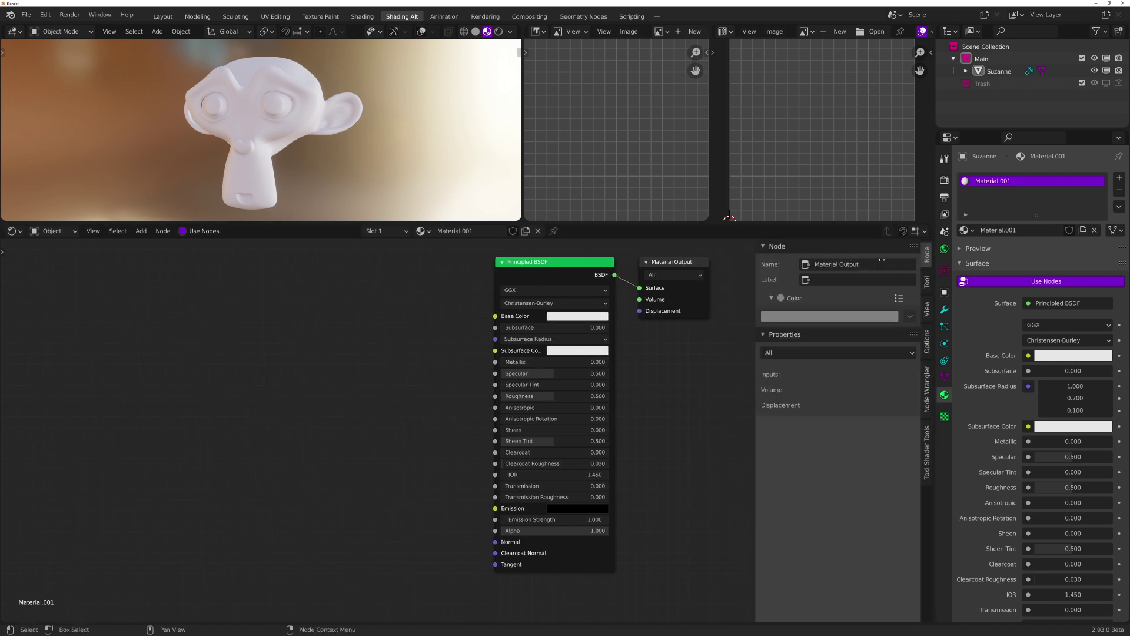
pyautogui.click(928, 446)
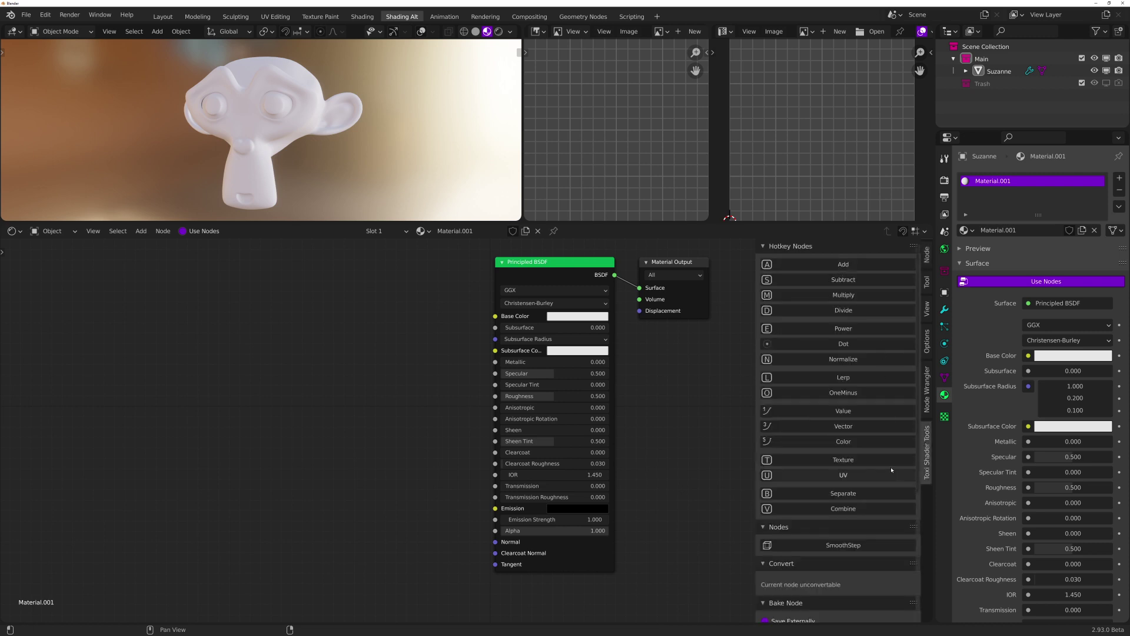
# Collapse the Hotkey Nodes, Nodes, Convert, Bake Node and Keymap sections of the Toxi Shader Tools panel
pyautogui.scroll(-5, 867, 410)
pyautogui.scroll(5, 867, 411)
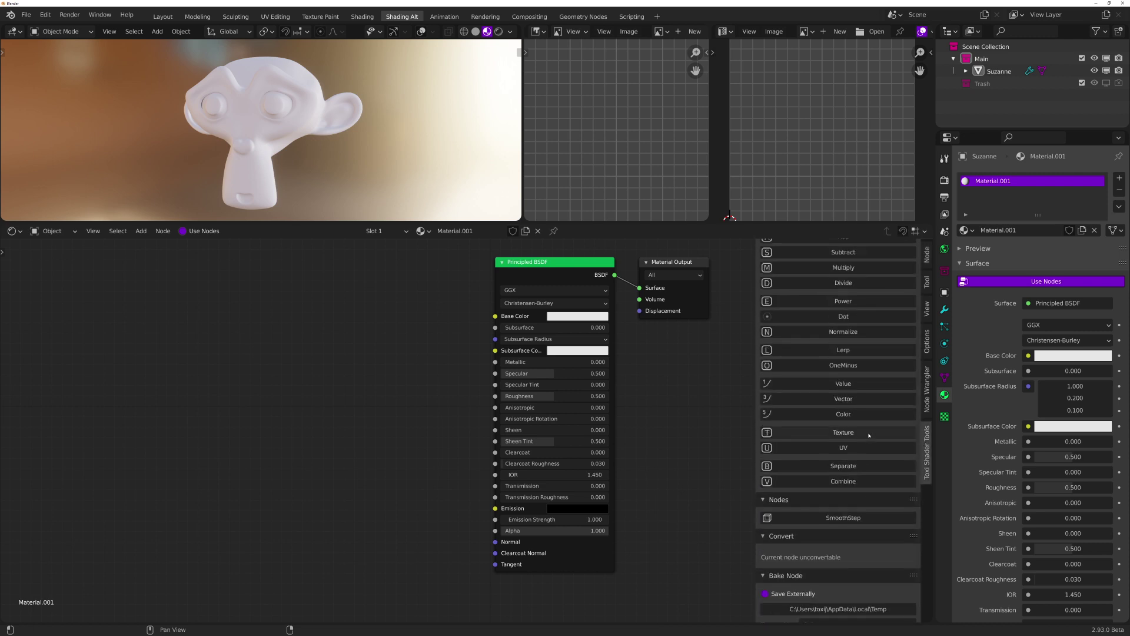
pyautogui.click(794, 252)
pyautogui.click(793, 259)
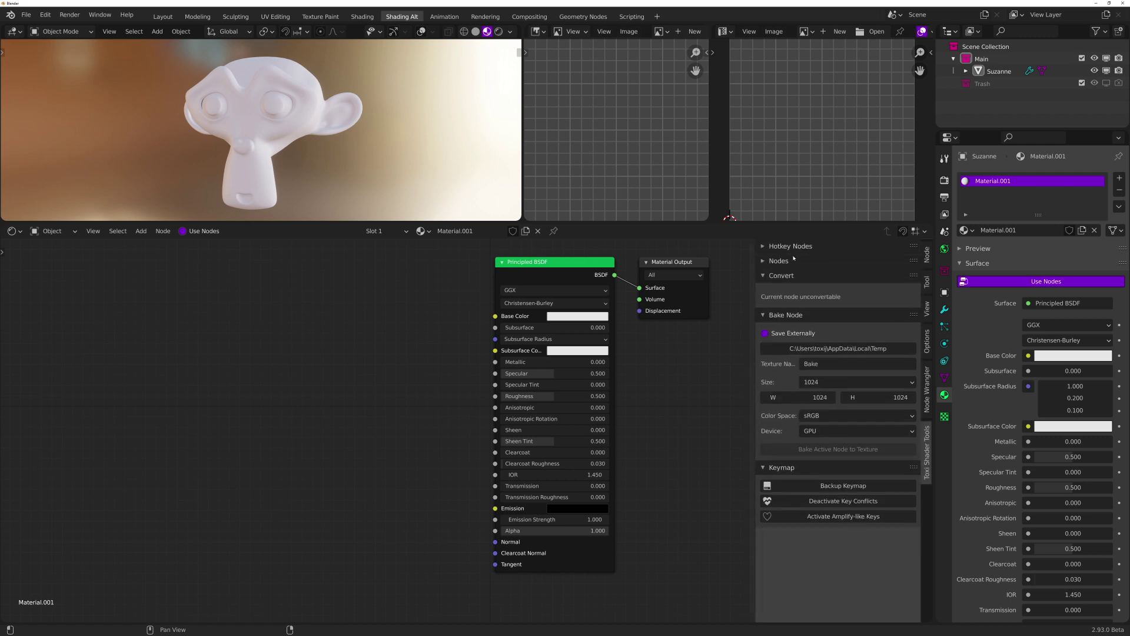
pyautogui.click(802, 275)
pyautogui.click(803, 290)
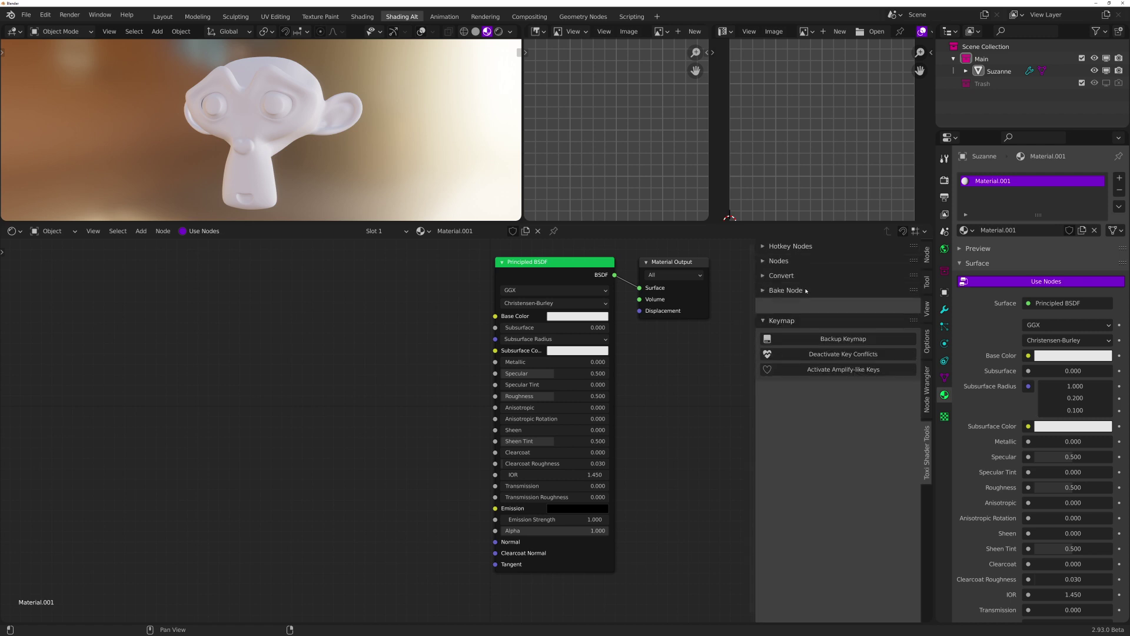
pyautogui.click(802, 305)
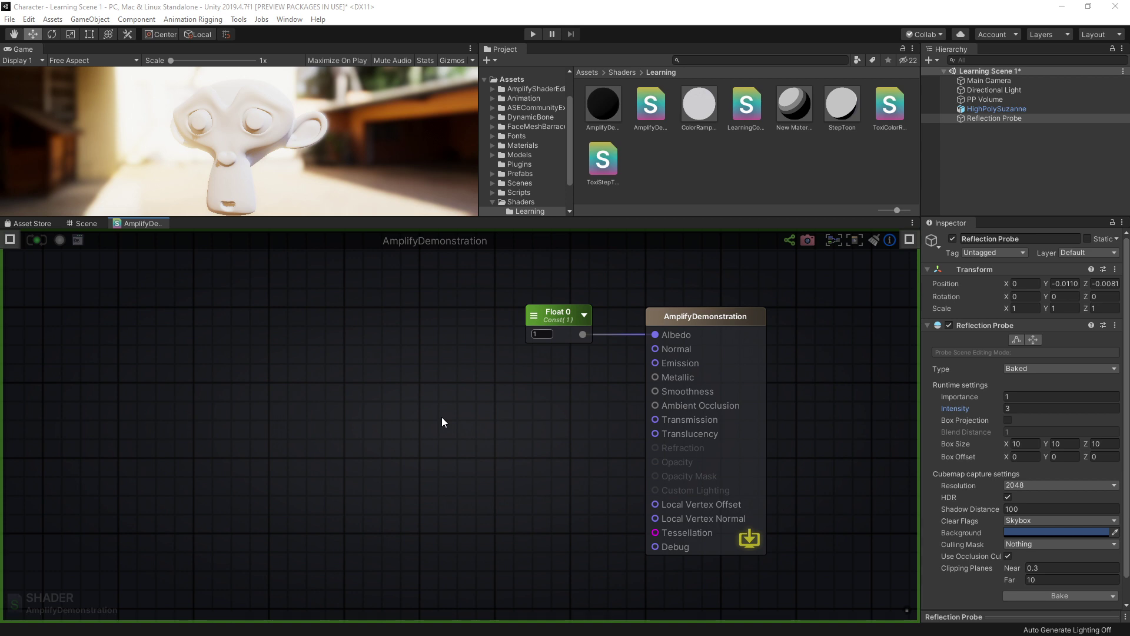
# Switch to Unity's Amplify Shader Editor and examine the Nodes Shortcuts list in its Helper window
pyautogui.click(889, 242)
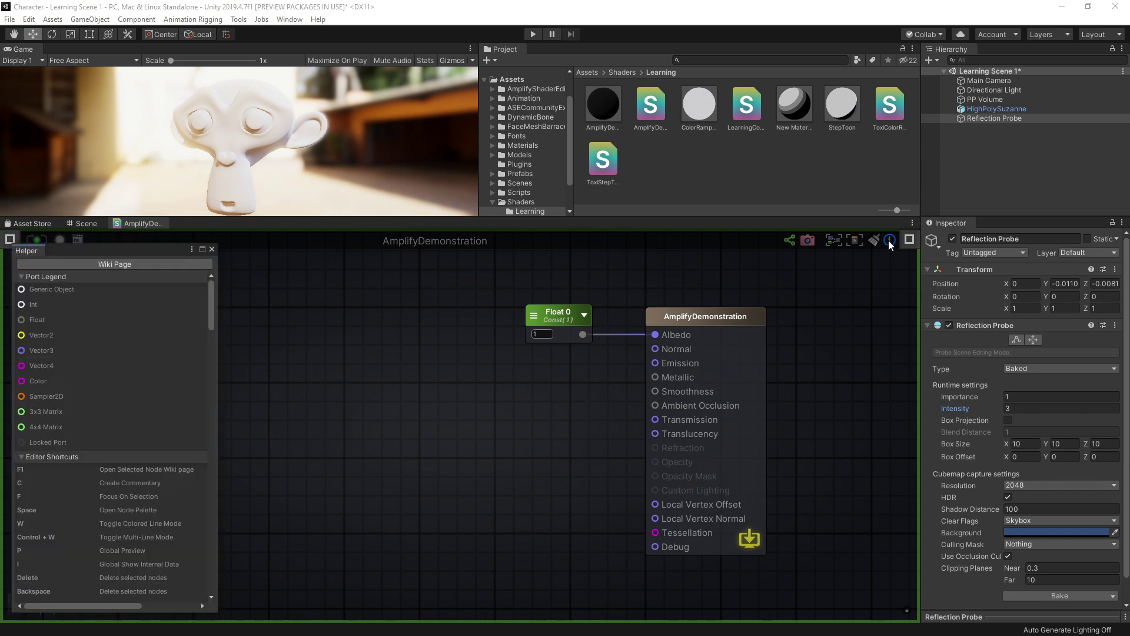
pyautogui.click(93, 275)
pyautogui.click(87, 289)
pyautogui.click(88, 300)
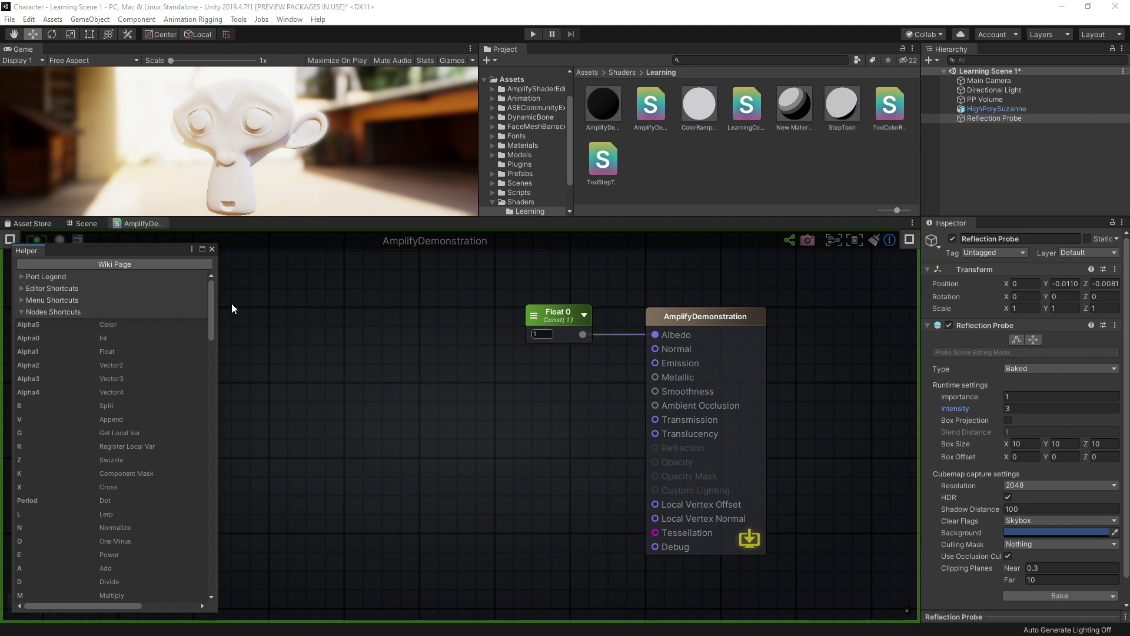
pyautogui.scroll(-3, 211, 300)
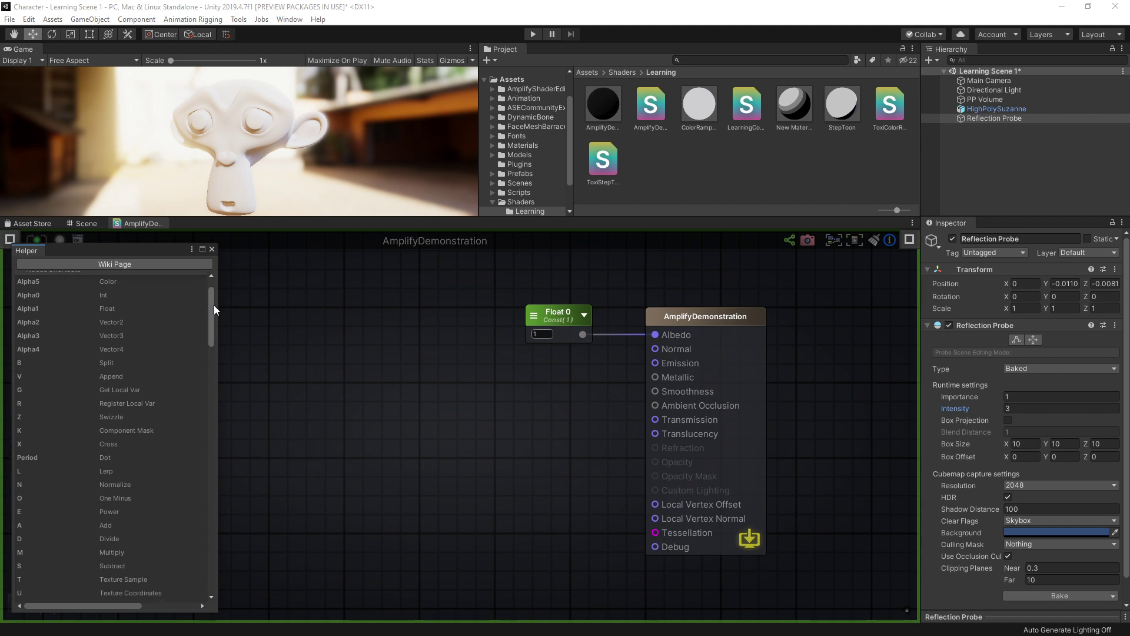
pyautogui.moveTo(212, 305); pyautogui.dragTo(210, 306)
pyautogui.click(213, 249)
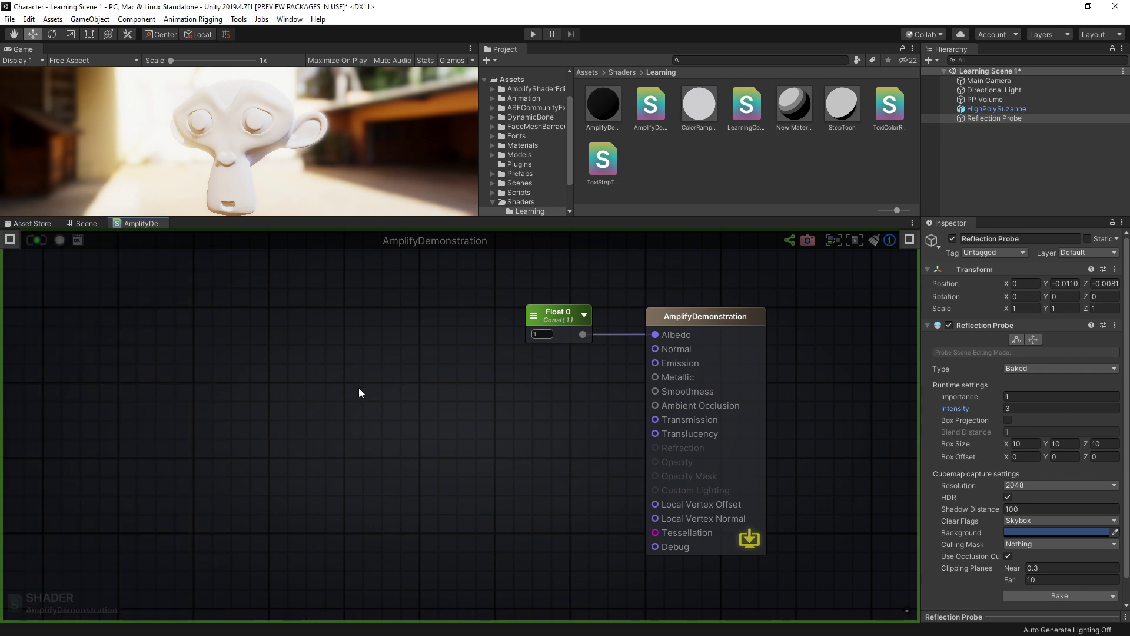
# Place an Add node and a Divide node below it in the empty area of the AmplifyDemonstration graph
pyautogui.click(264, 350)
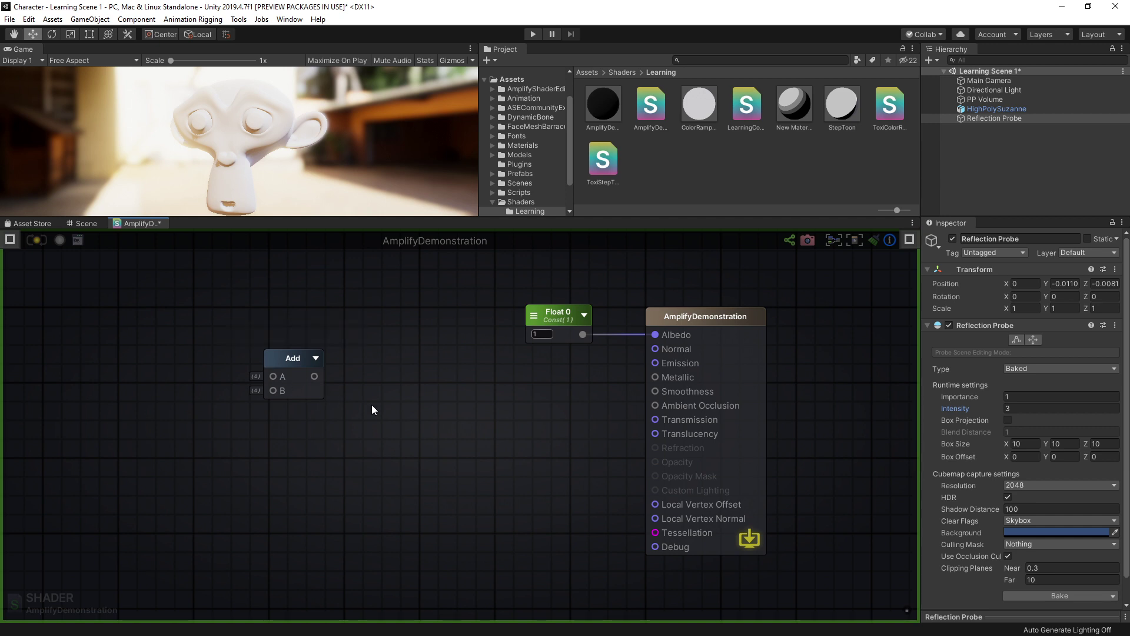
pyautogui.moveTo(292, 358); pyautogui.dragTo(214, 347)
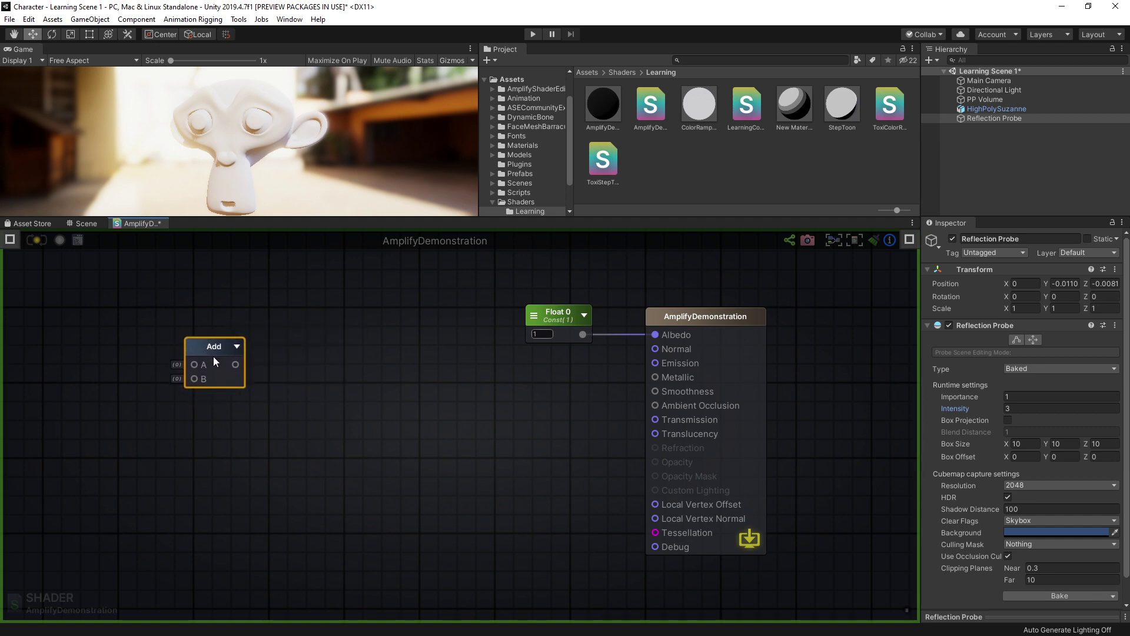
pyautogui.click(371, 420)
pyautogui.moveTo(242, 411); pyautogui.dragTo(337, 413, button='middle')
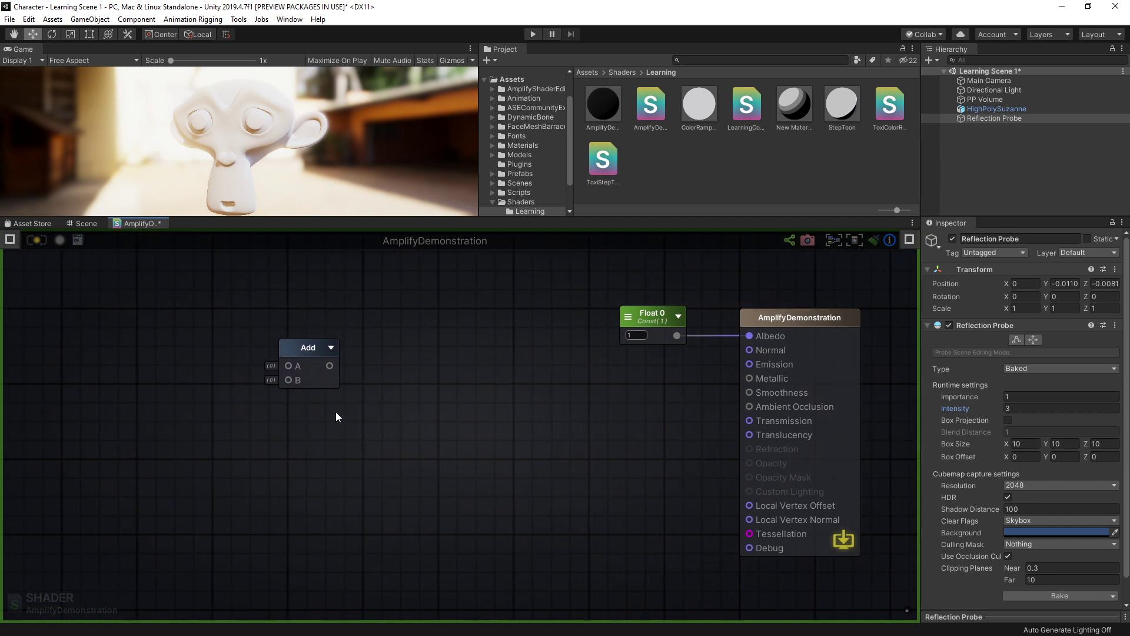
pyautogui.press('d')
pyautogui.click(288, 410)
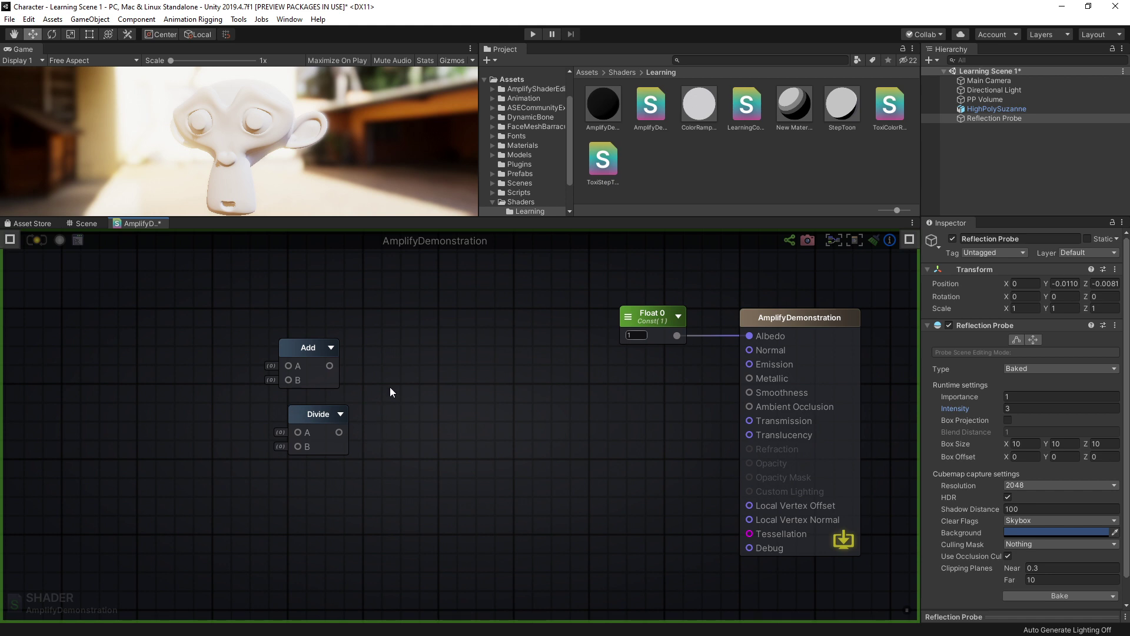
# Place a Color node beside the Add node and a Float node below the Divide node
pyautogui.press('5')
pyautogui.click(414, 336)
pyautogui.moveTo(519, 471); pyautogui.dragTo(471, 436, button='middle')
pyautogui.press('1')
pyautogui.click(358, 421)
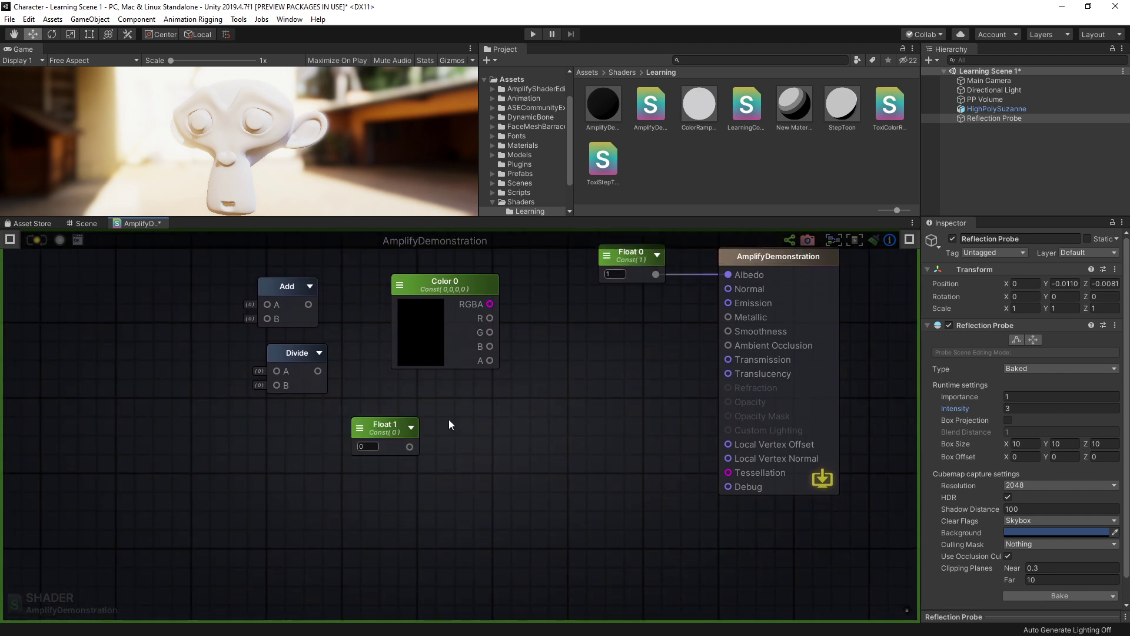
# Place Vector2, Vector3 and Vector4 nodes around the new Float node, plus a second Color node
pyautogui.press('2')
pyautogui.click(444, 421)
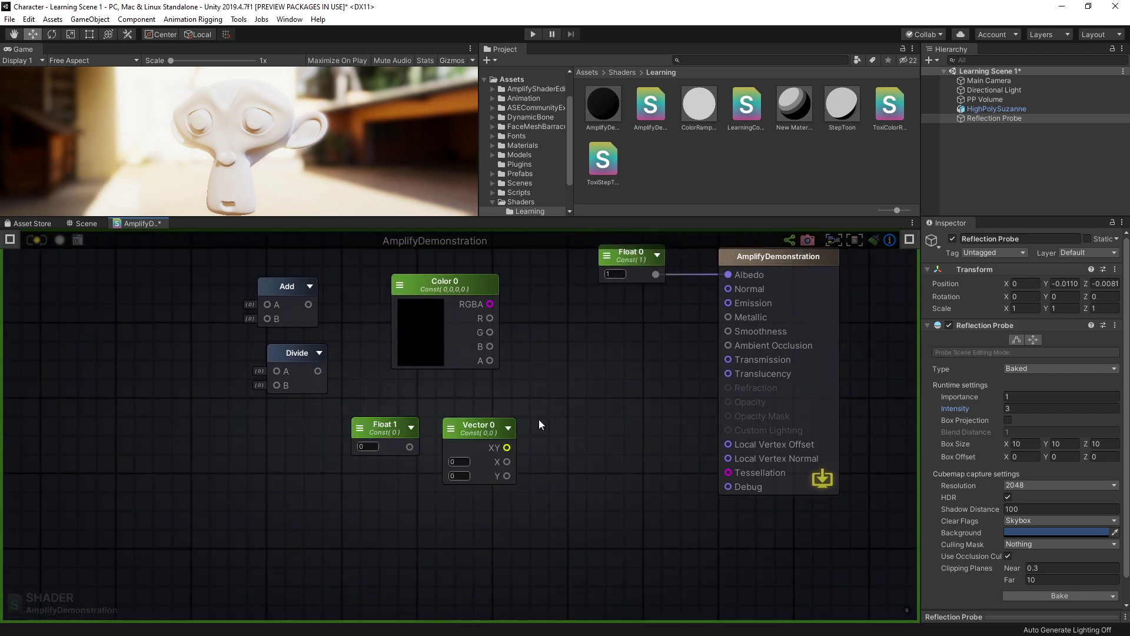
pyautogui.press('3')
pyautogui.click(542, 419)
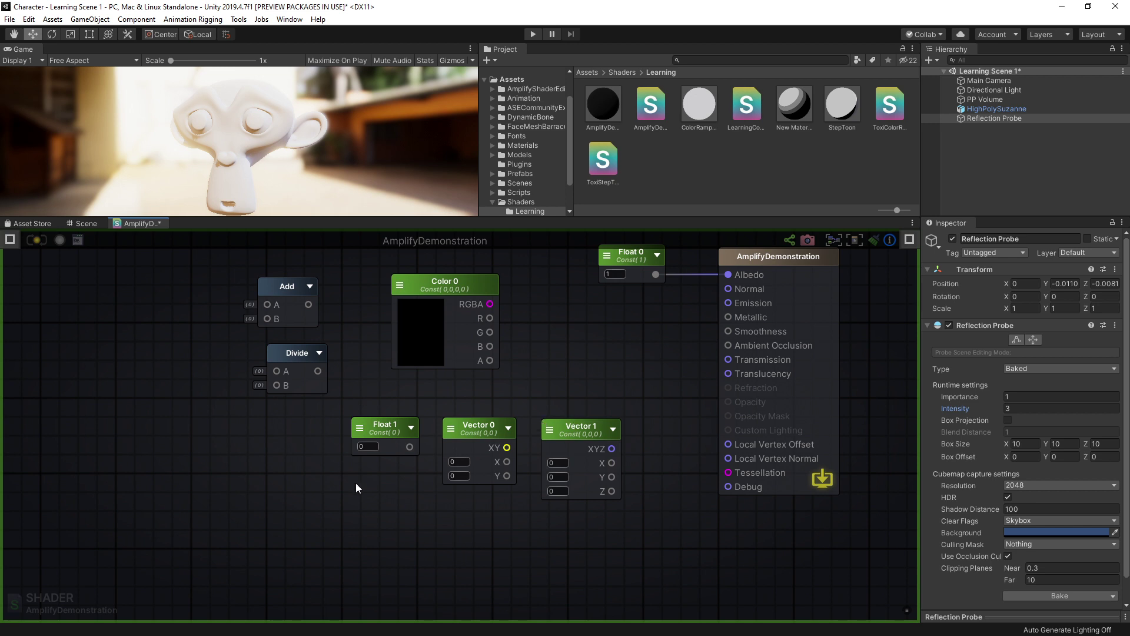
pyautogui.press('4')
pyautogui.click(355, 483)
pyautogui.press('5')
pyautogui.click(567, 305)
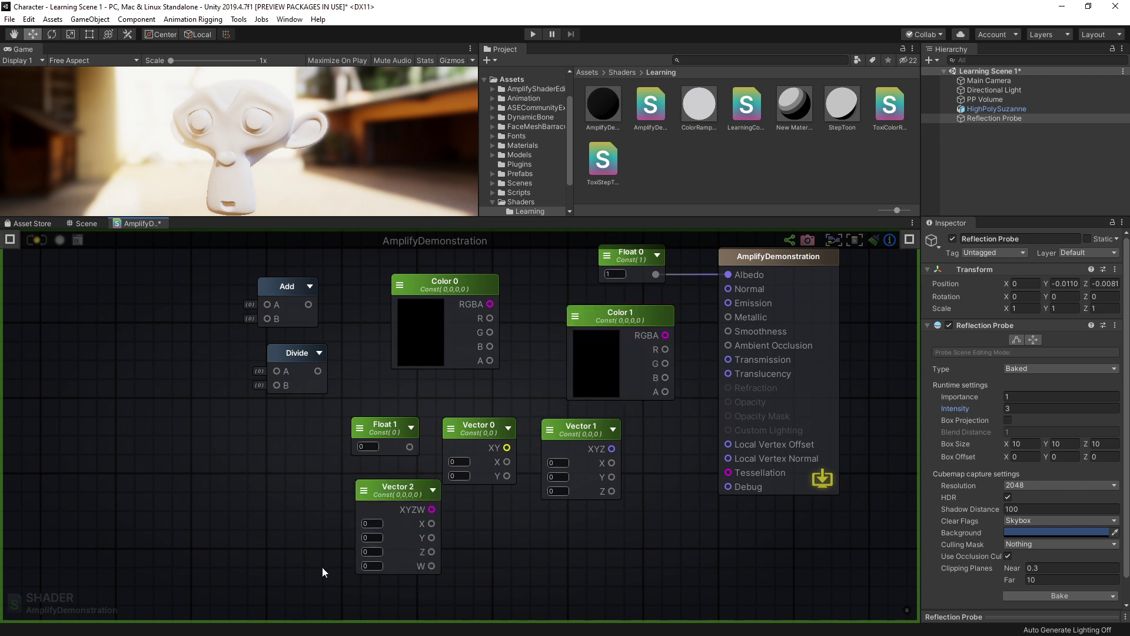
# Delete all the newly placed math, color, float and vector nodes, keeping Float 0 and the output node
pyautogui.moveTo(359, 566); pyautogui.dragTo(157, 287)
pyautogui.moveTo(156, 286); pyautogui.dragTo(608, 544)
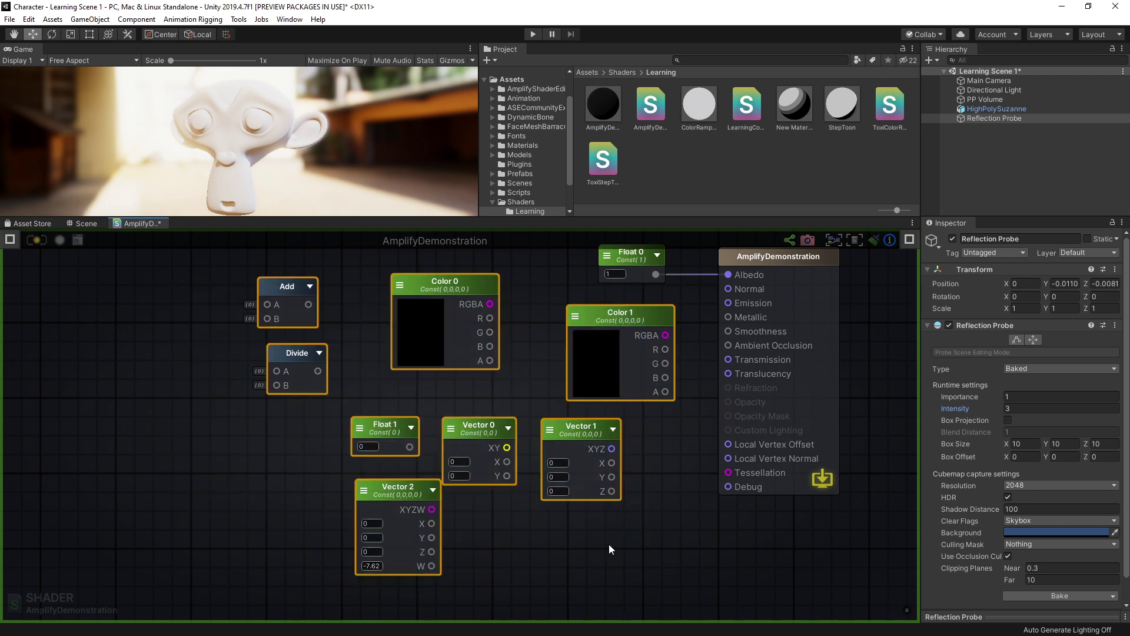
pyautogui.press('Delete')
# Move the Float 0 node farther away from the AmplifyDemonstration output node
pyautogui.moveTo(568, 396); pyautogui.dragTo(437, 447, button='right')
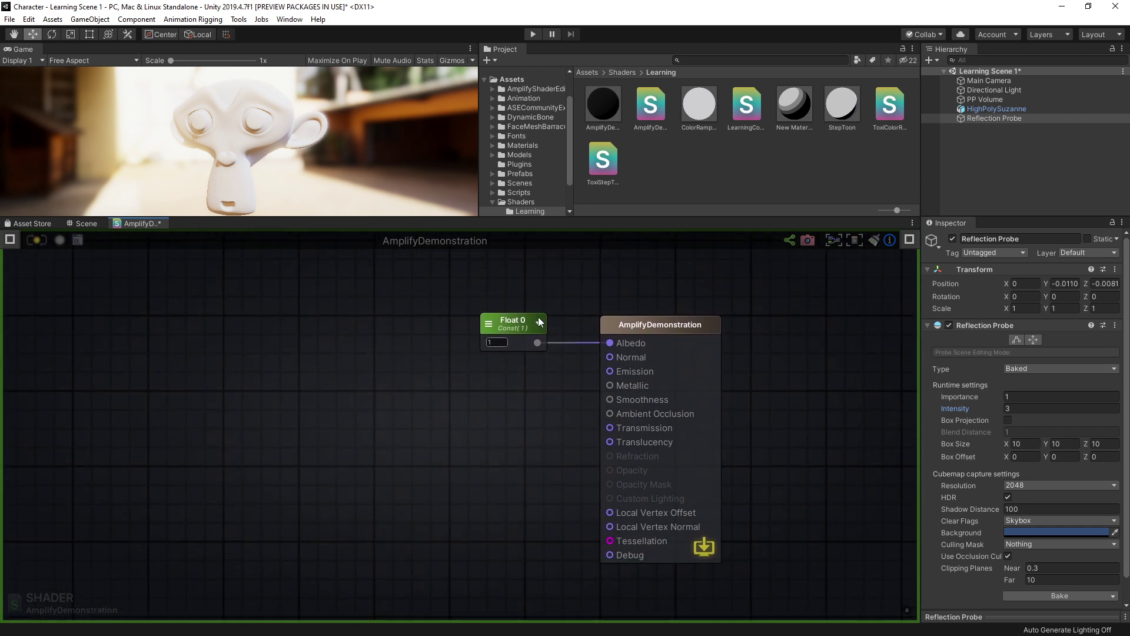
pyautogui.moveTo(516, 325); pyautogui.dragTo(285, 323)
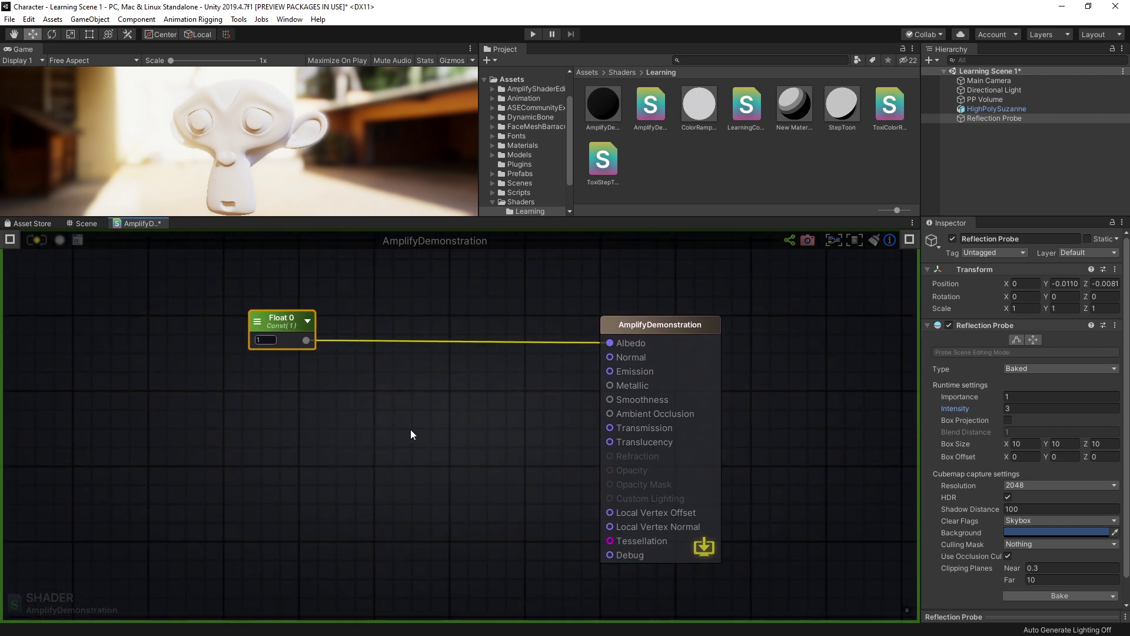
# Move the Float 0 node away from the output node and delete it, clearing the Albedo connection
pyautogui.moveTo(412, 358); pyautogui.dragTo(431, 415, button='right')
pyautogui.click(397, 340)
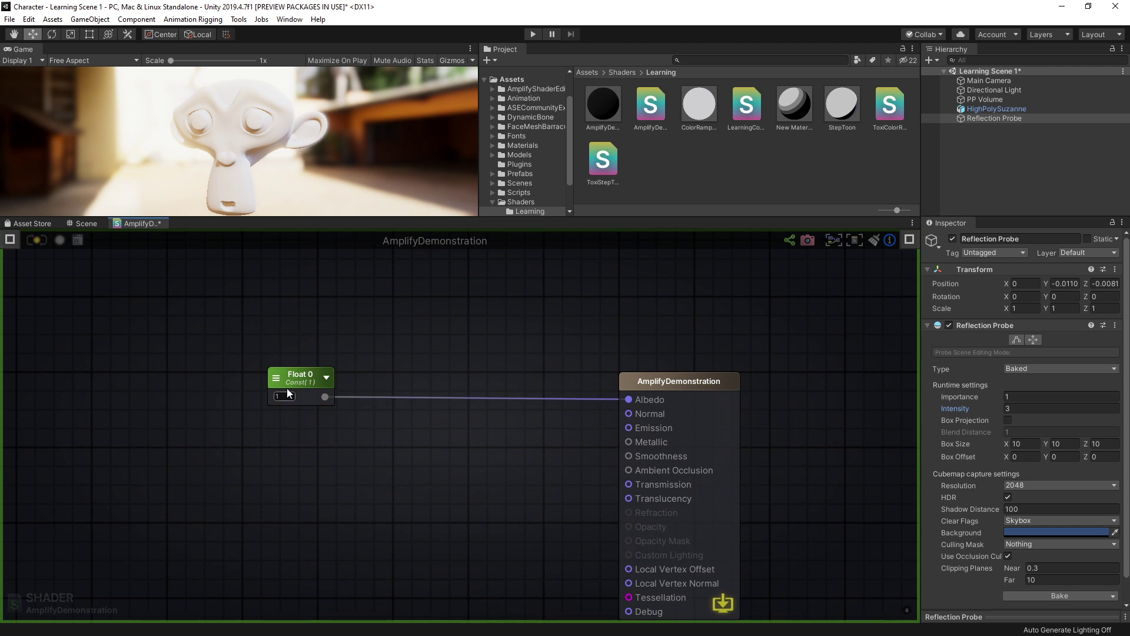
pyautogui.moveTo(288, 392); pyautogui.dragTo(225, 406)
pyautogui.click(228, 324)
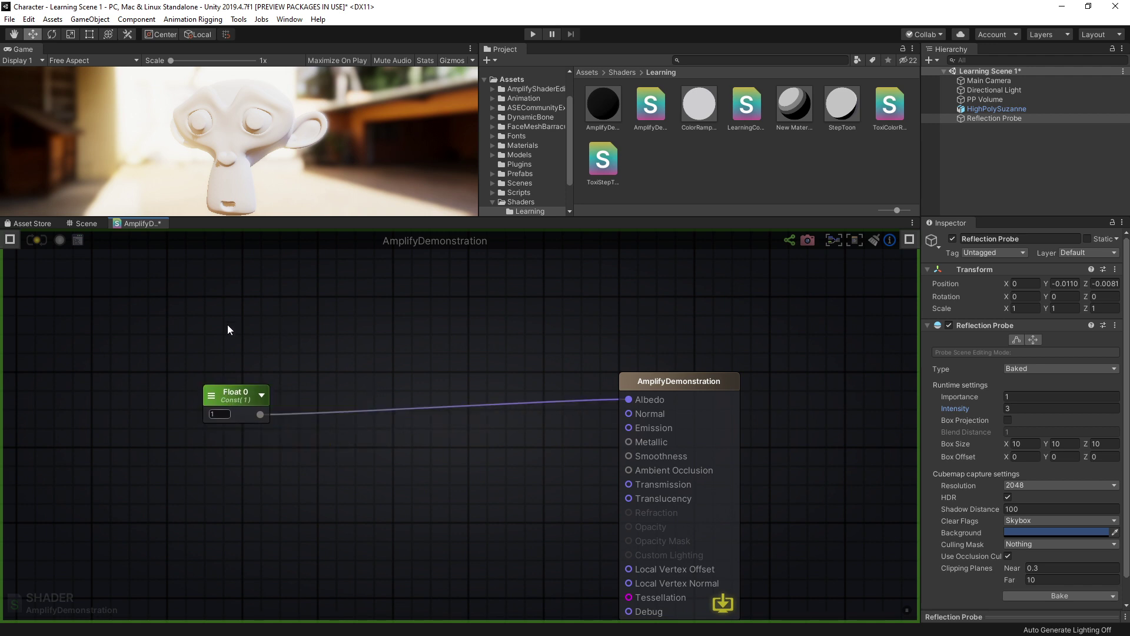
pyautogui.moveTo(228, 325); pyautogui.dragTo(301, 490)
pyautogui.press('Delete')
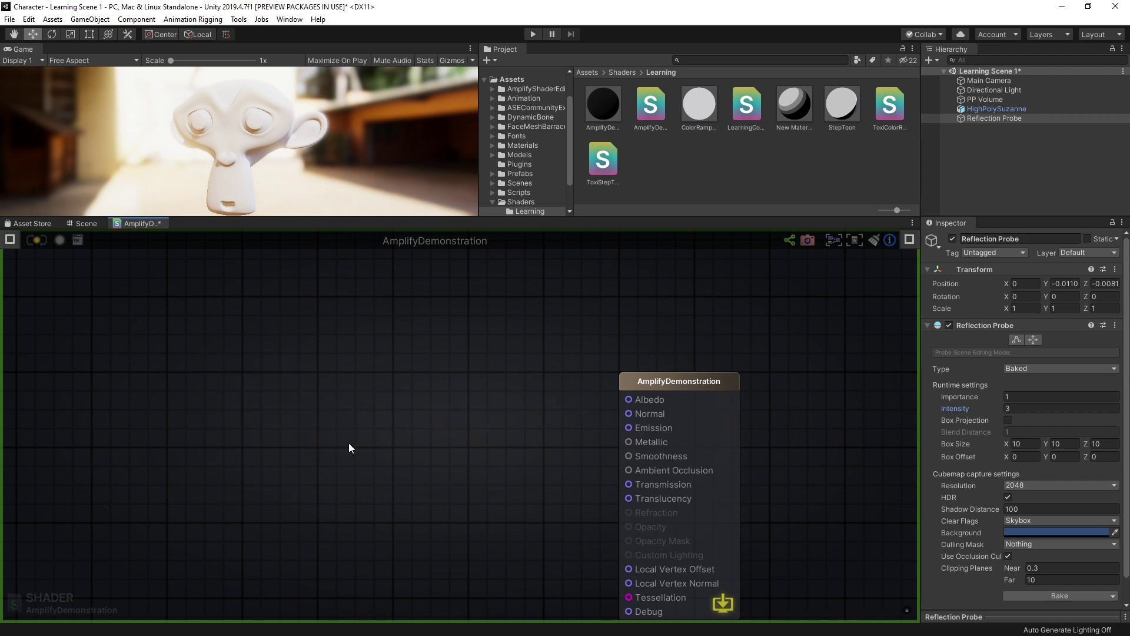
# Place a white (FFFFFF) Color node well away from the output node and connect its RGBA output to Albedo
pyautogui.press('5')
pyautogui.click(274, 357)
pyautogui.click(296, 401)
pyautogui.moveTo(74, 260); pyautogui.dragTo(36, 172)
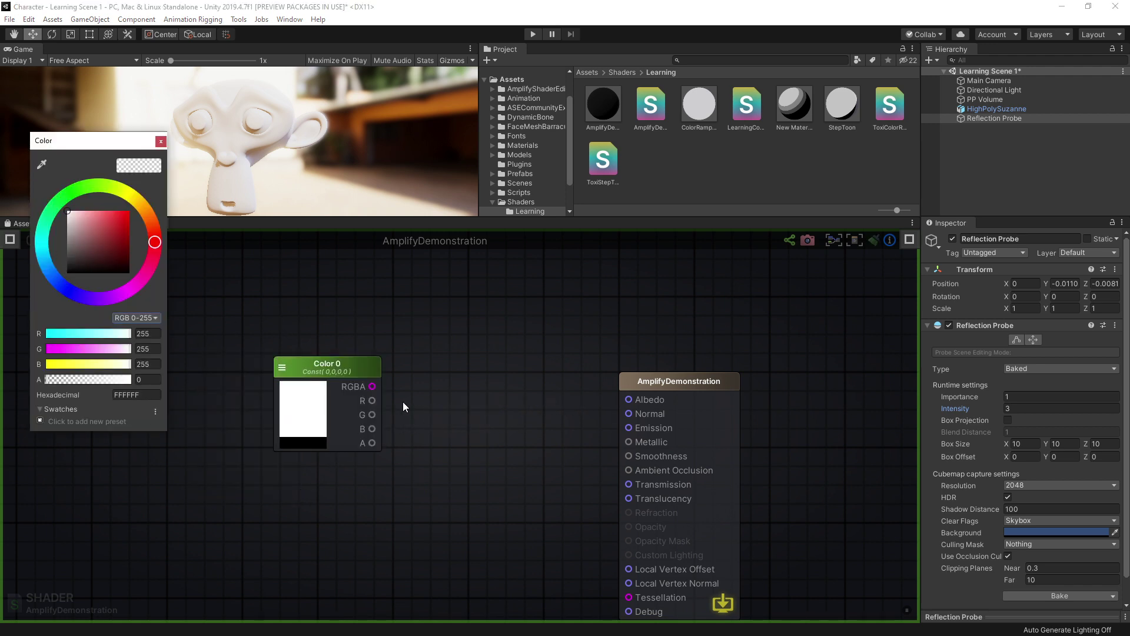
pyautogui.moveTo(372, 386); pyautogui.dragTo(629, 399)
pyautogui.moveTo(315, 381); pyautogui.dragTo(192, 393)
# Place a Texture Sample node above the Color 0 node and briefly check its parameters
pyautogui.click(202, 293)
pyautogui.press('t')
pyautogui.click(137, 275)
pyautogui.moveTo(207, 294); pyautogui.dragTo(252, 277)
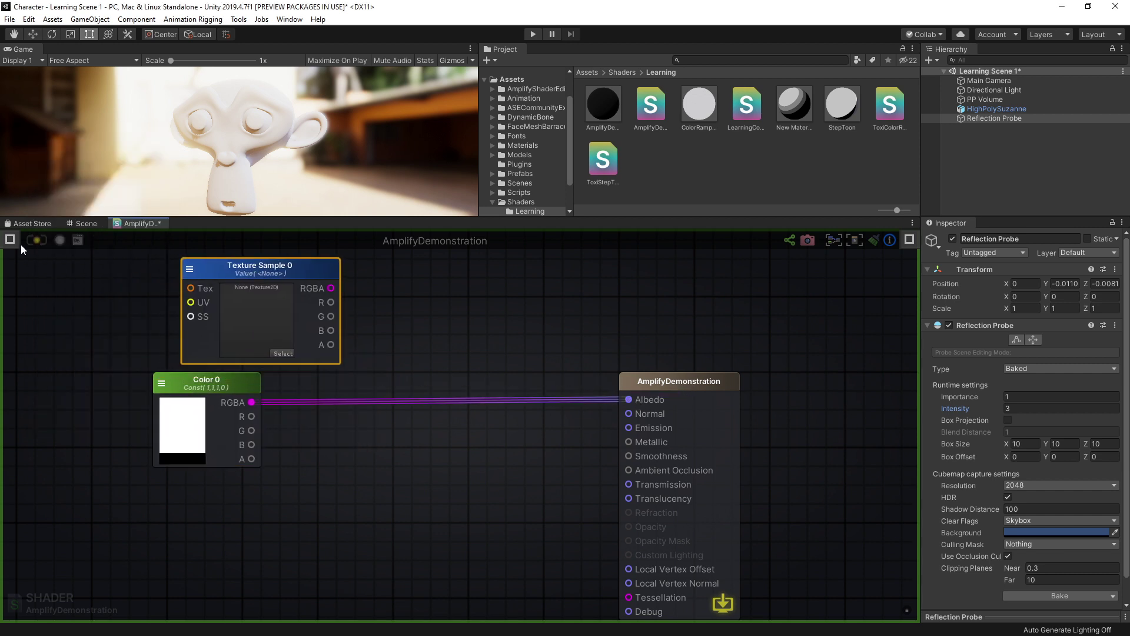
pyautogui.click(11, 240)
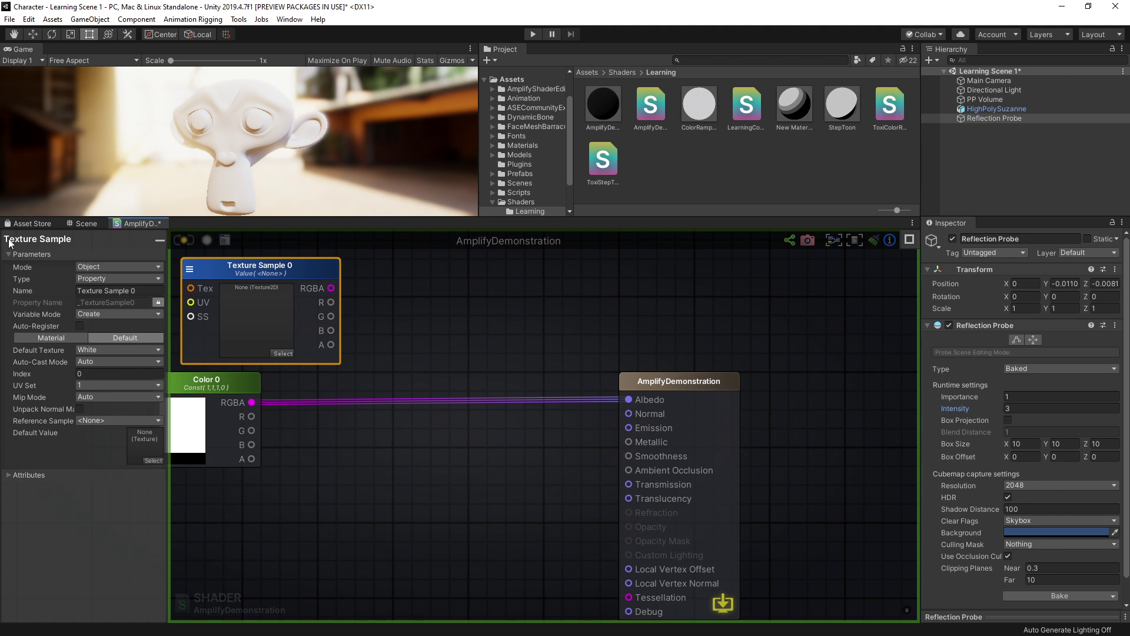
pyautogui.click(159, 241)
pyautogui.click(524, 333)
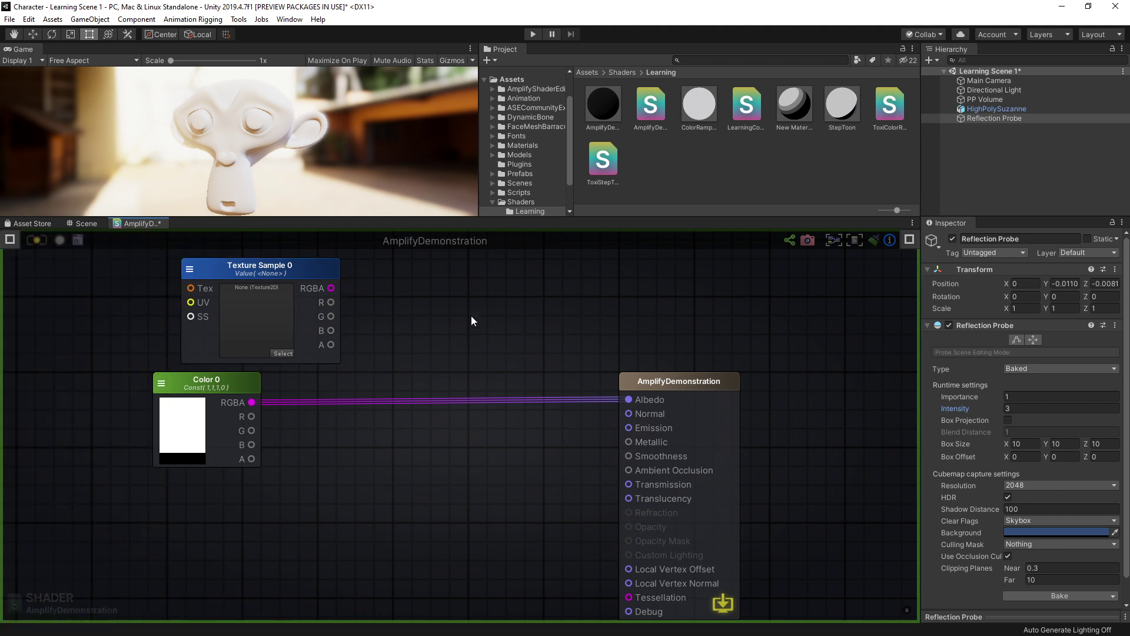
# Insert a Multiply node between Color 0 and Albedo, and feed the Texture Sample's RGBA into its B input from below the Color node
pyautogui.press('m')
pyautogui.moveTo(470, 324); pyautogui.dragTo(461, 377)
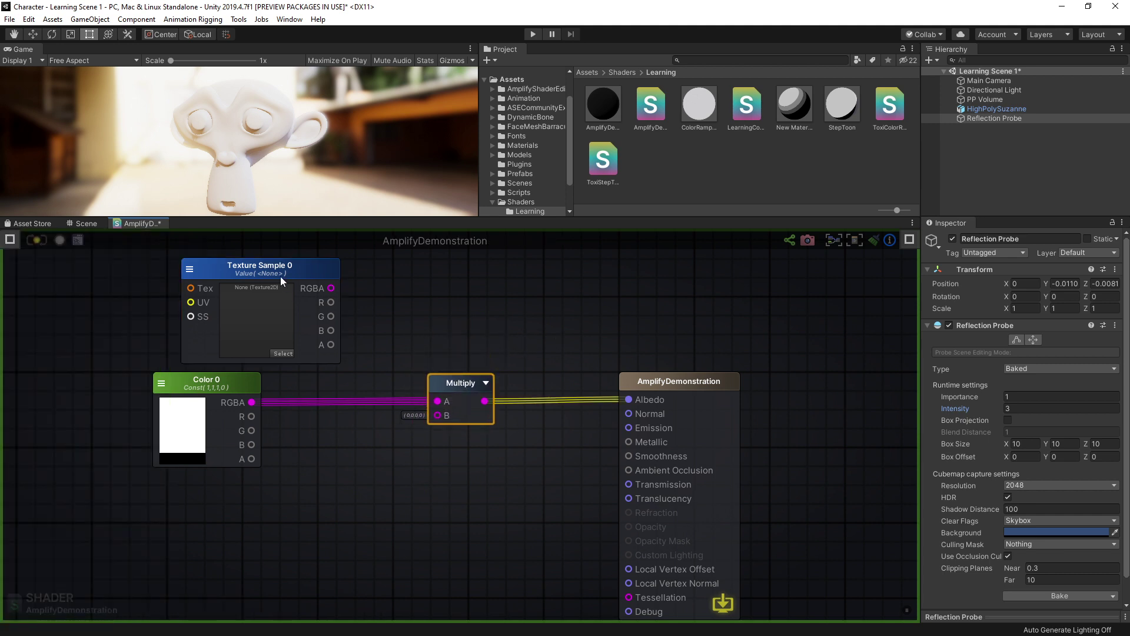
pyautogui.moveTo(280, 277)
pyautogui.mouseDown()
pyautogui.moveTo(227, 504)
pyautogui.moveTo(213, 492)
pyautogui.moveTo(415, 405)
pyautogui.moveTo(437, 415)
pyautogui.mouseUp()
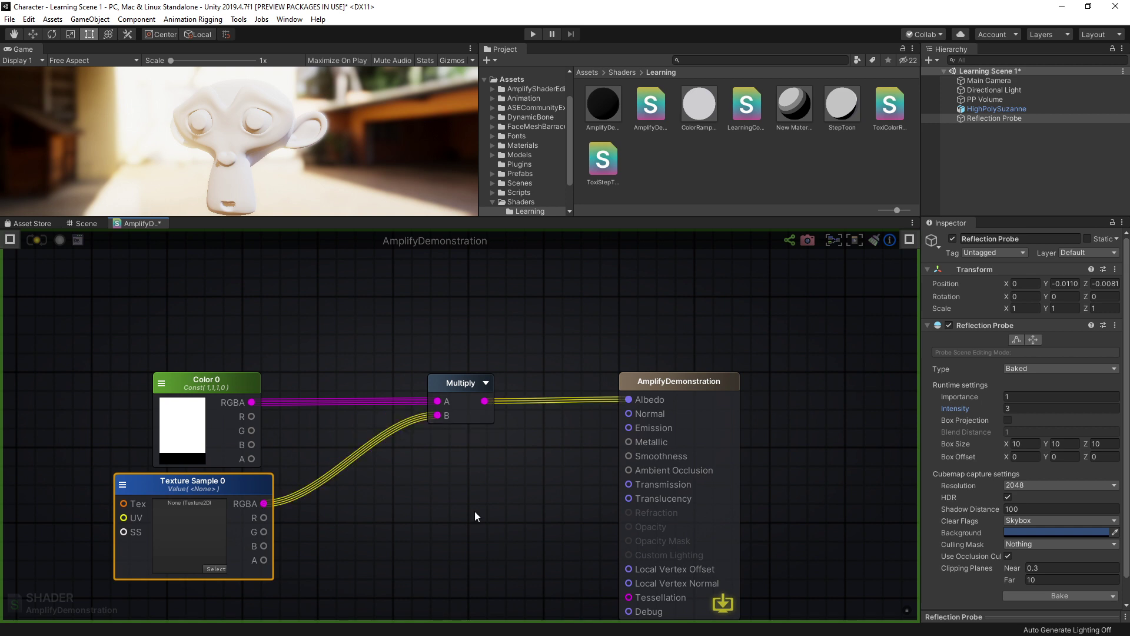
# Place a Float node beneath the Multiply node and connect its output to Smoothness
pyautogui.moveTo(474, 512); pyautogui.dragTo(477, 420, button='middle')
pyautogui.click(546, 441)
pyautogui.press('1')
pyautogui.click(389, 436)
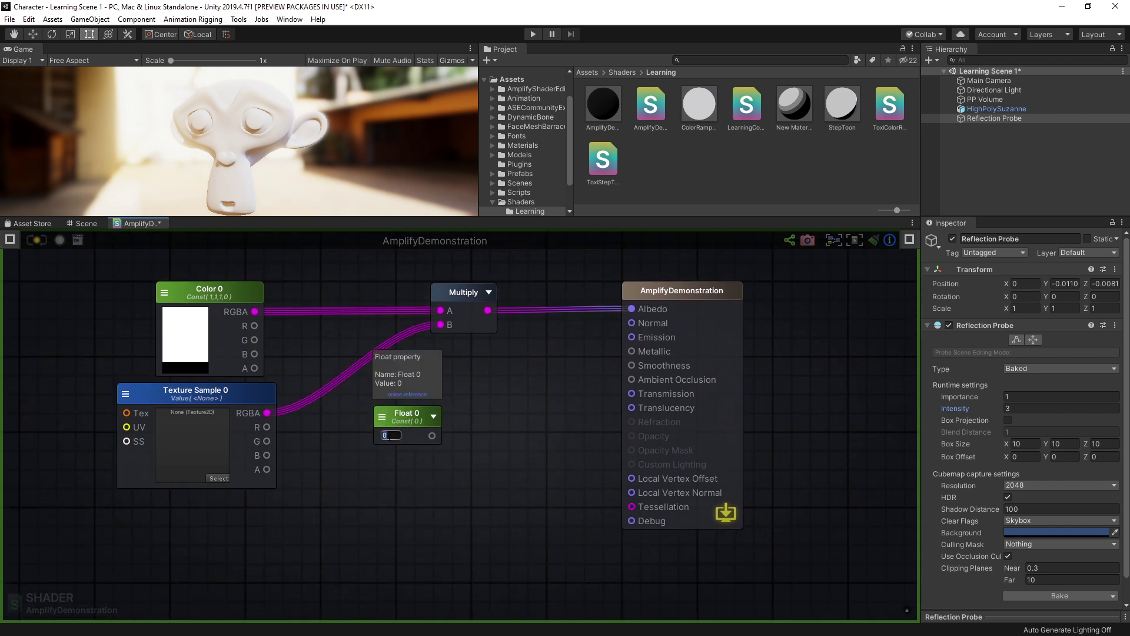
pyautogui.click(384, 435)
pyautogui.moveTo(432, 436); pyautogui.dragTo(633, 365)
pyautogui.moveTo(401, 419); pyautogui.dragTo(441, 386)
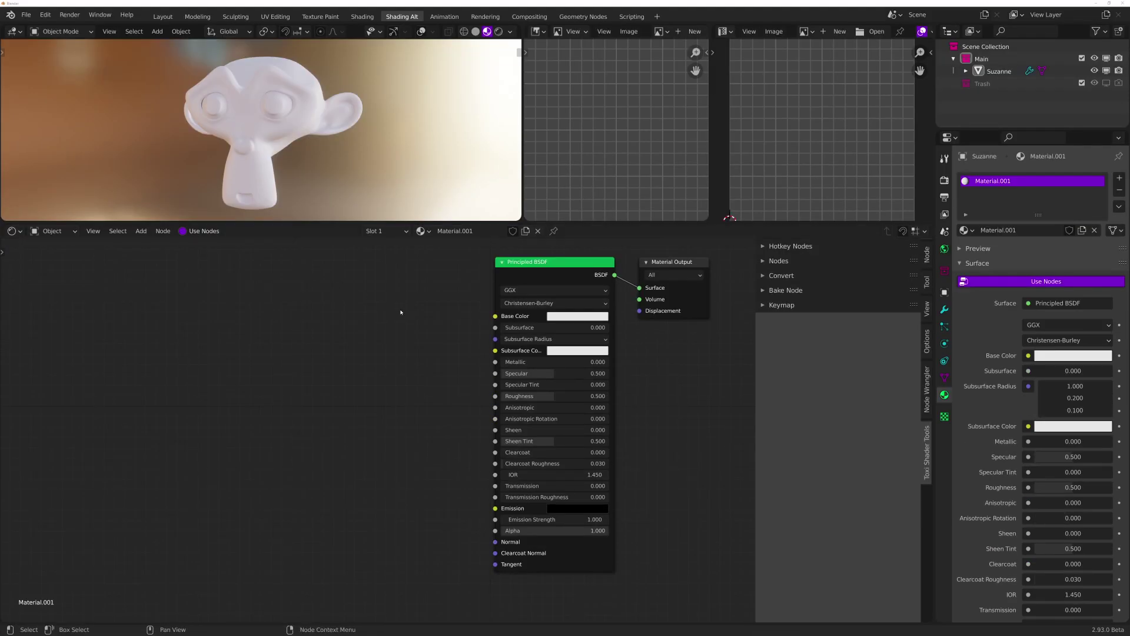
# Switch to Blender and open the Keymap section of the preferences
pyautogui.moveTo(419, 289); pyautogui.dragTo(394, 300, button='middle')
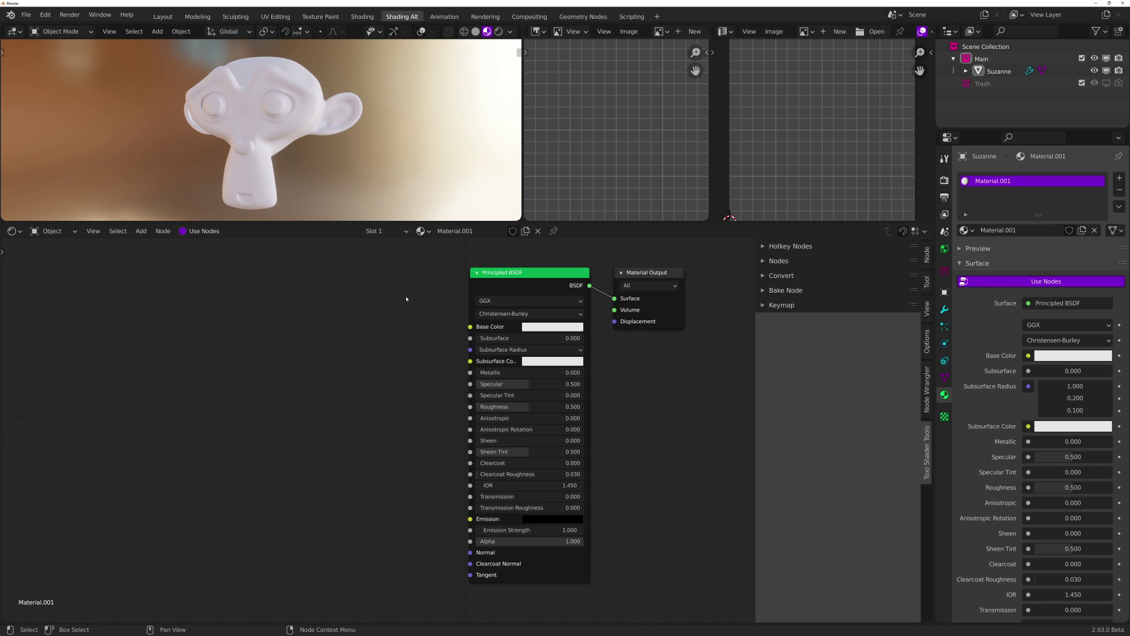
pyautogui.moveTo(411, 291); pyautogui.dragTo(424, 291, button='middle')
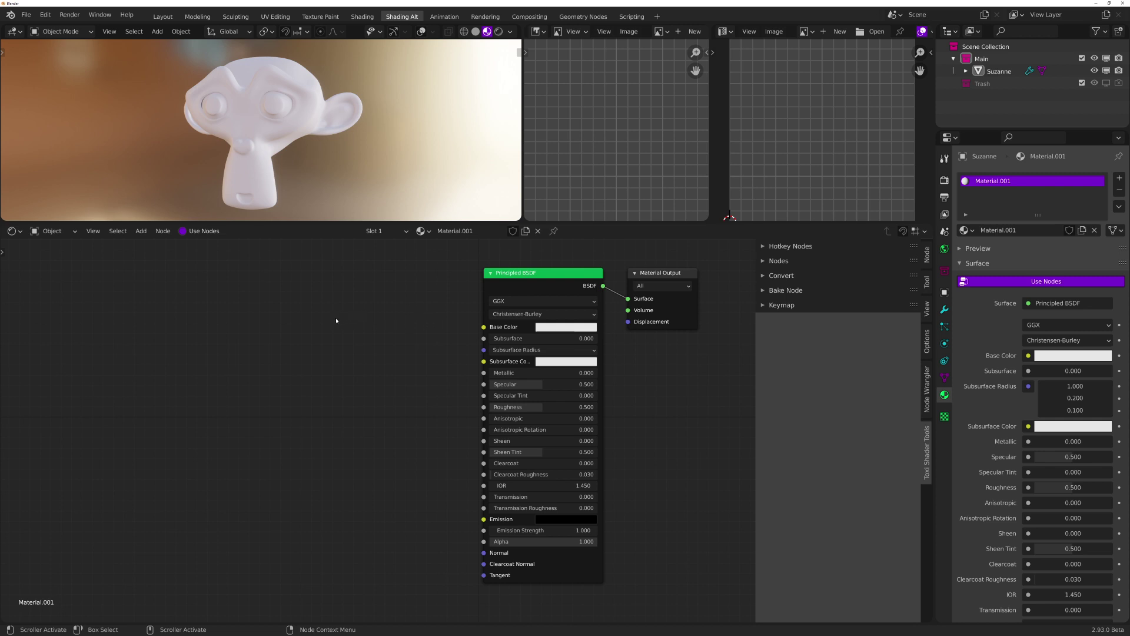
pyautogui.click(45, 15)
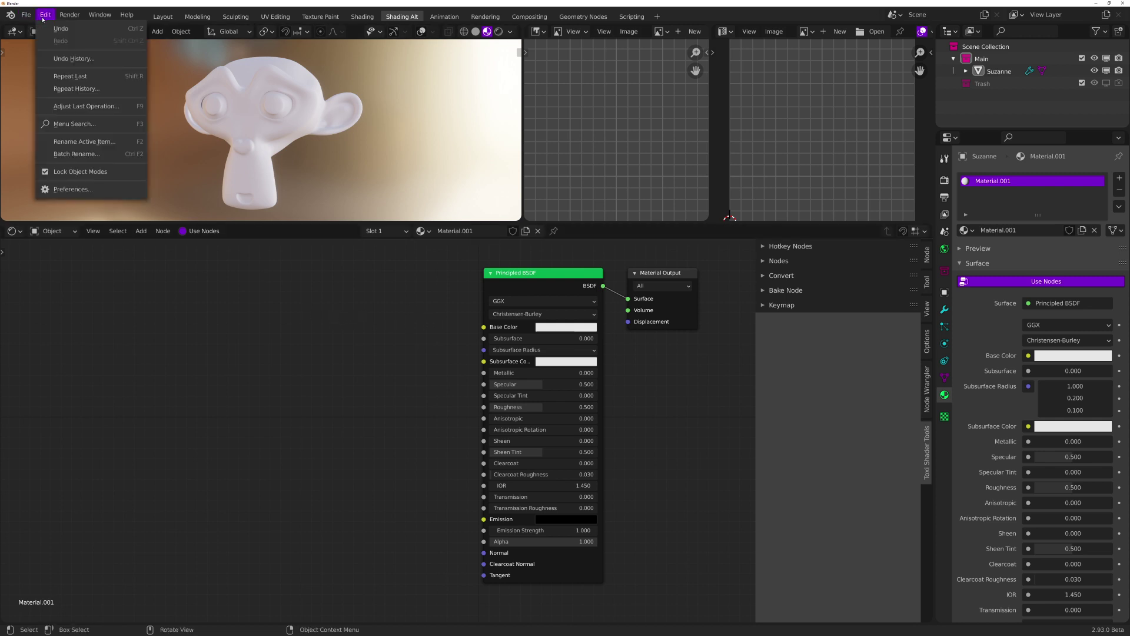
pyautogui.click(72, 189)
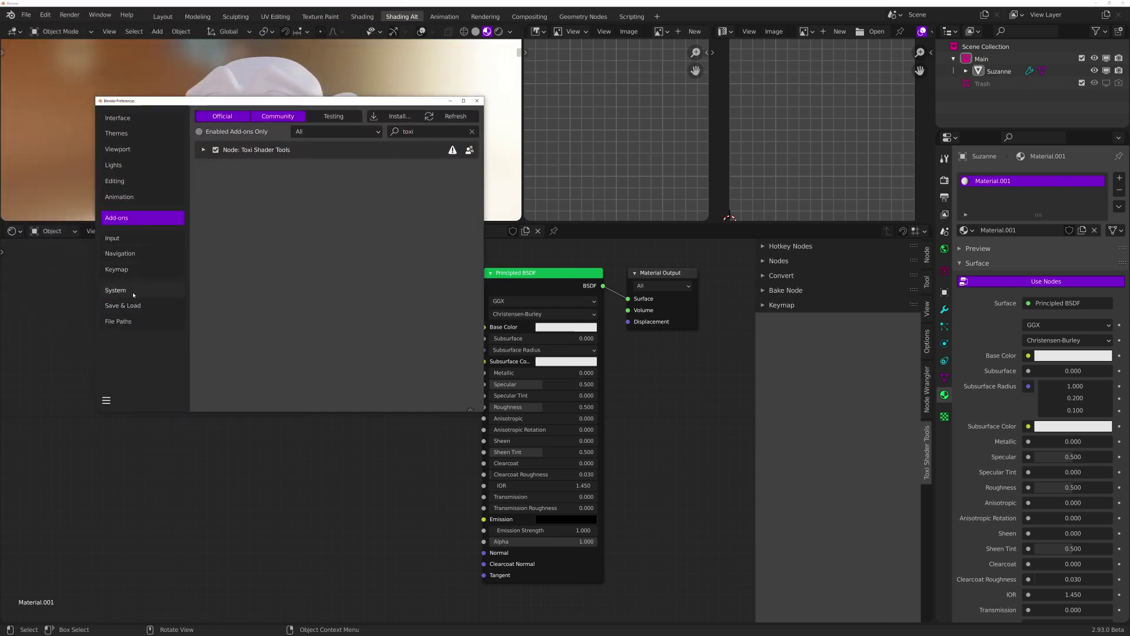
pyautogui.moveTo(201, 108); pyautogui.dragTo(152, 116)
pyautogui.click(66, 277)
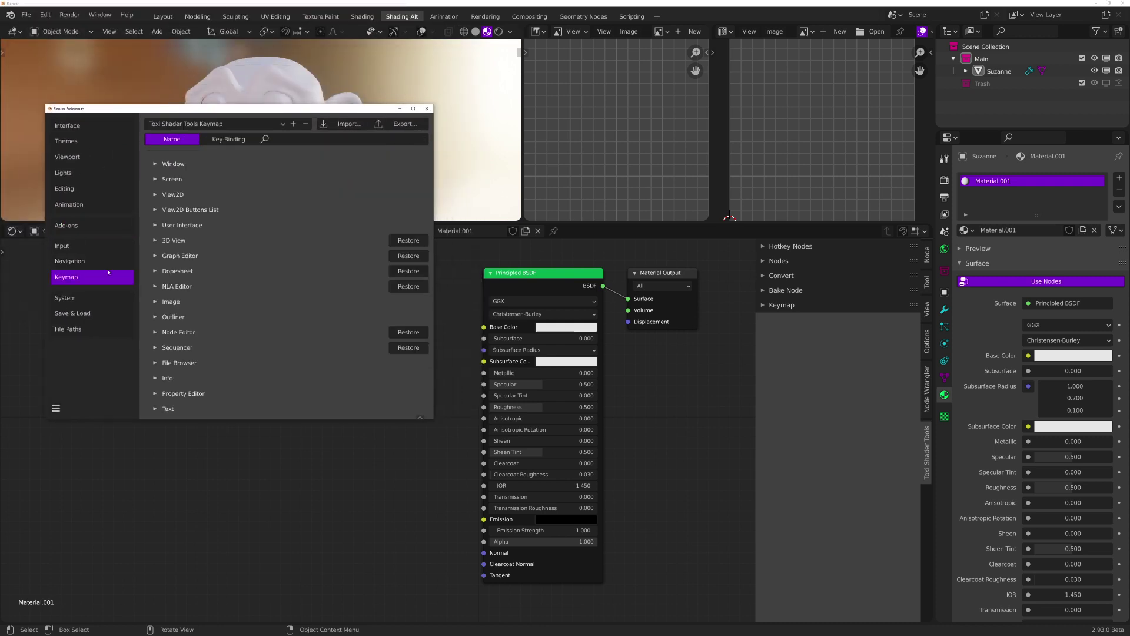
# Remove the Toxi Shader Tools Keymap preset and the extra preset below Main 01, and activate the Main 01 keymap
pyautogui.click(306, 124)
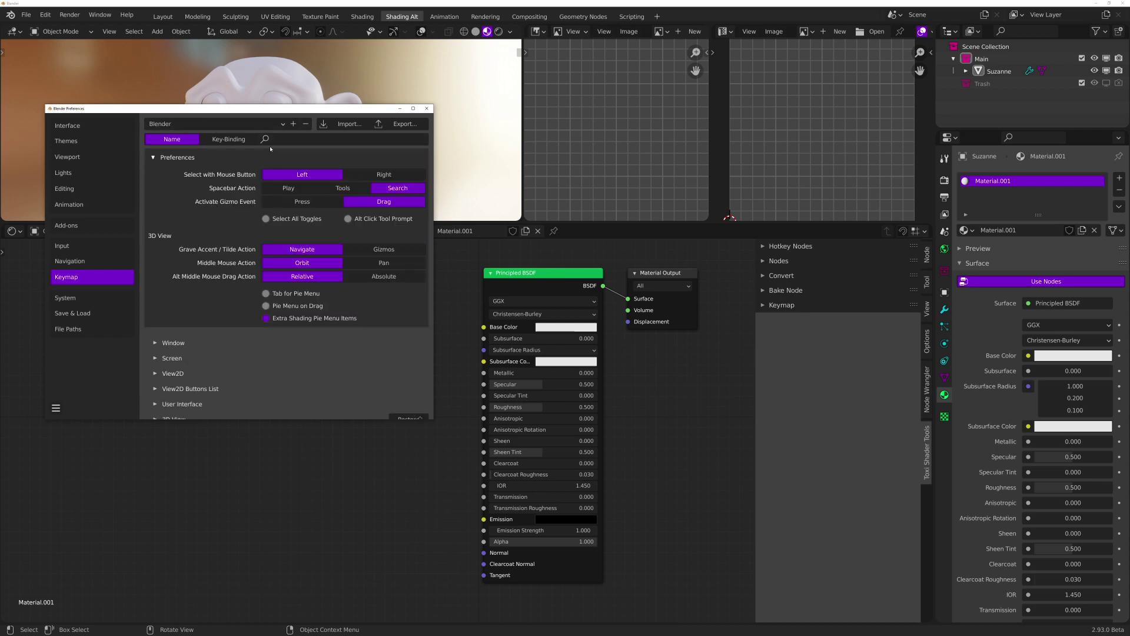
pyautogui.click(249, 125)
pyautogui.click(219, 186)
pyautogui.click(305, 125)
pyautogui.click(294, 124)
pyautogui.click(198, 175)
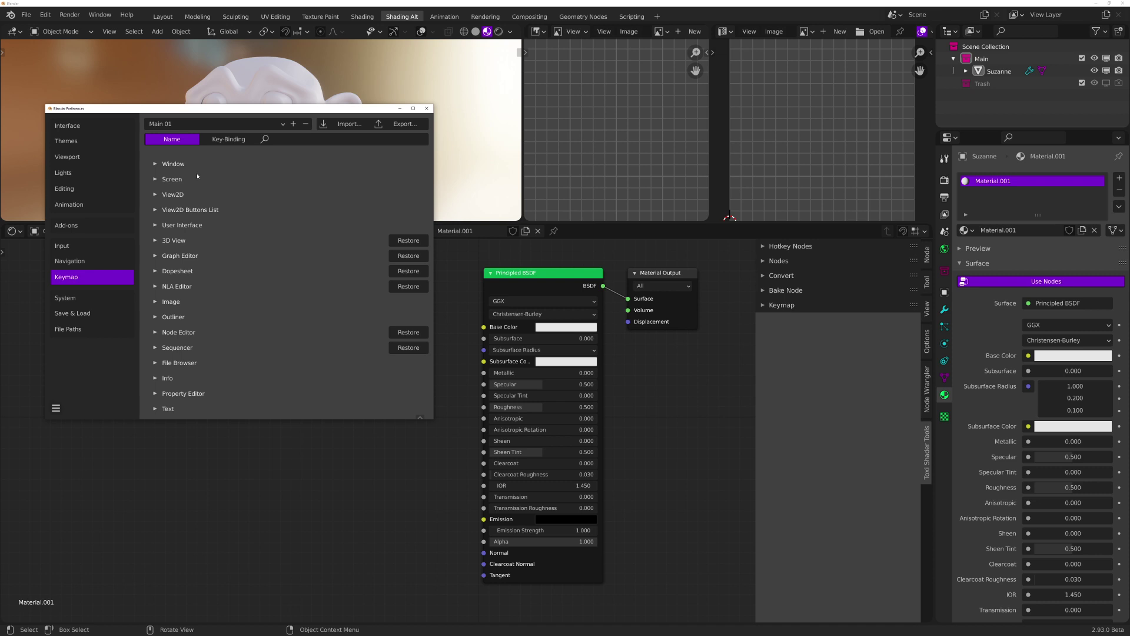
pyautogui.moveTo(316, 109); pyautogui.dragTo(0, 354)
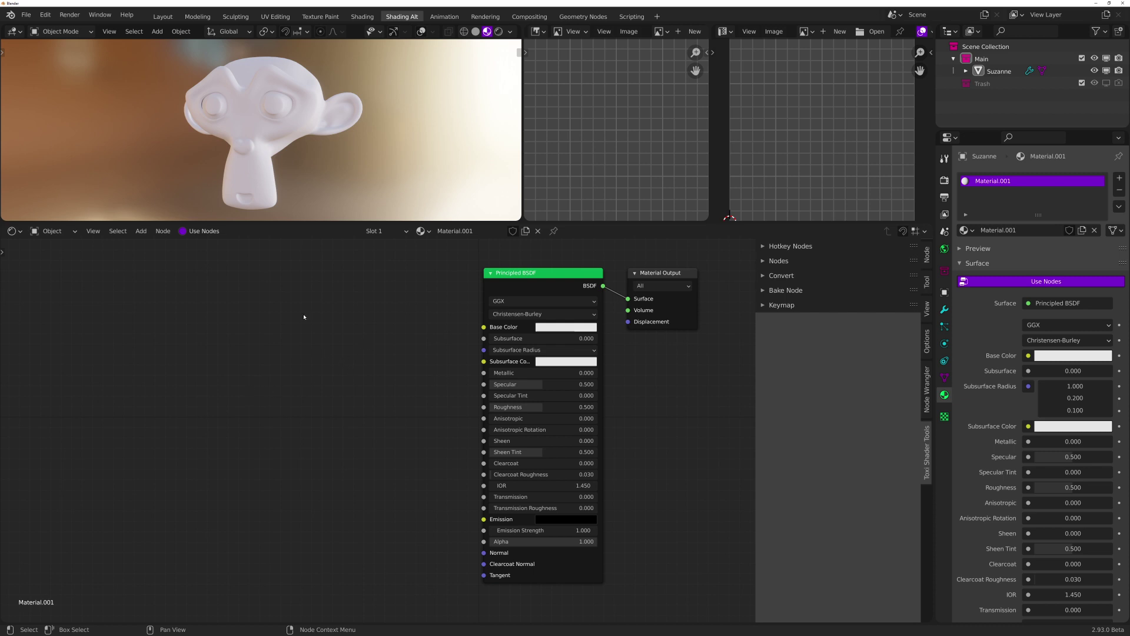
pyautogui.click(529, 300)
pyautogui.click(528, 289)
pyautogui.click(635, 301)
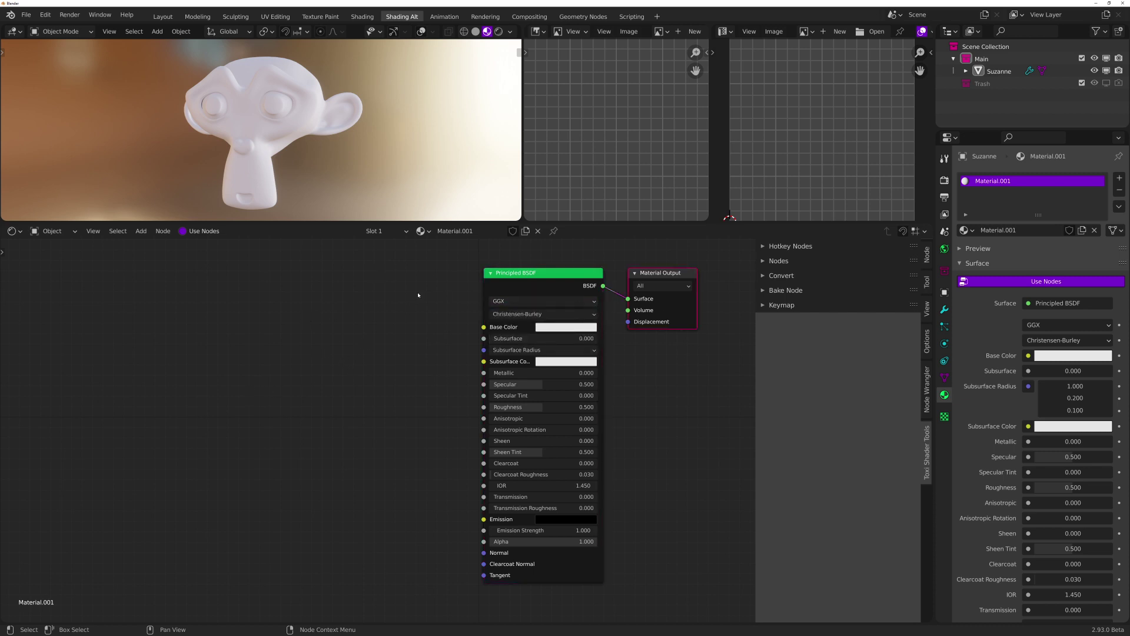
pyautogui.click(380, 304)
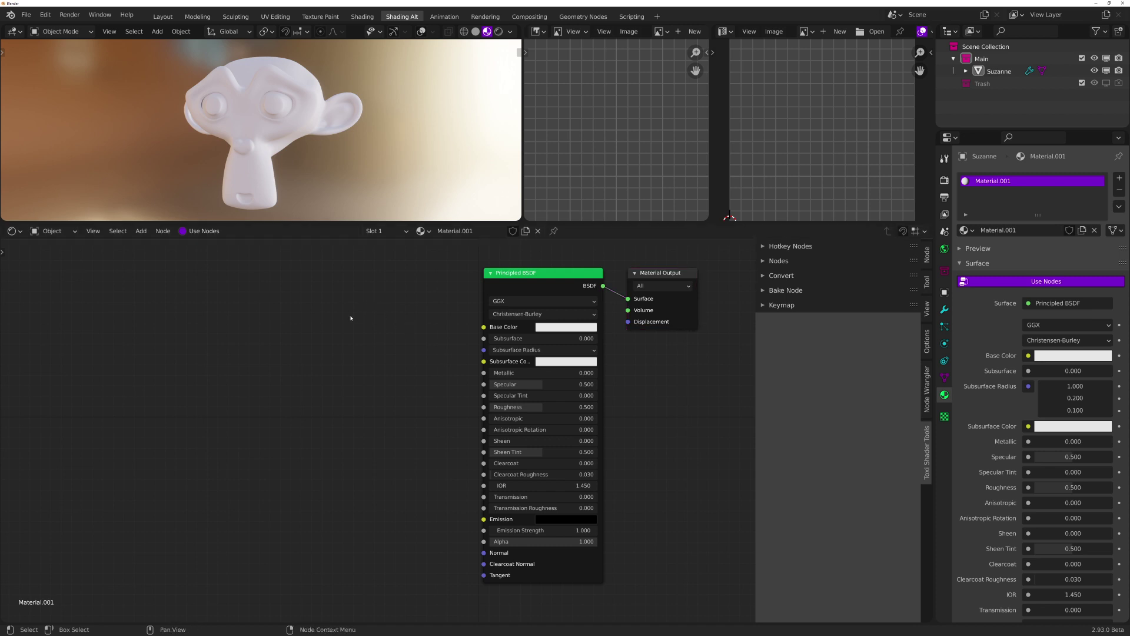
pyautogui.press('a')
pyautogui.hotkey('ctrl', 'z')
# Back up the current keymap with the Toxi Shader Tools add-on, keeping the preferences window beside the Principled BSDF node
pyautogui.moveTo(394, 152); pyautogui.dragTo(311, 95)
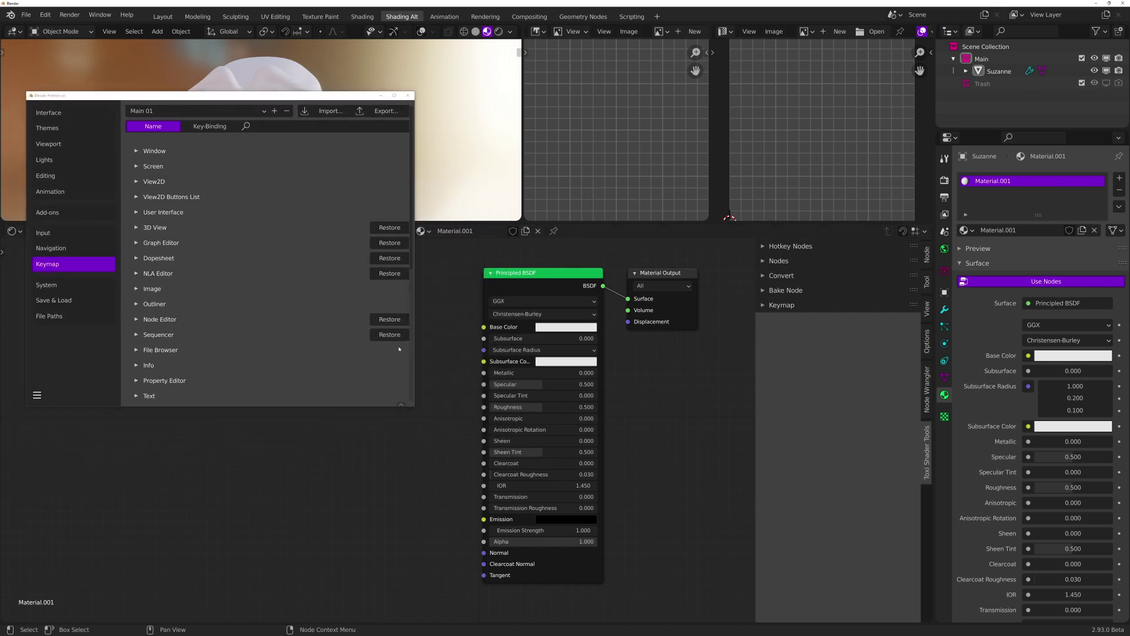
pyautogui.moveTo(270, 97); pyautogui.dragTo(307, 256)
pyautogui.click(790, 306)
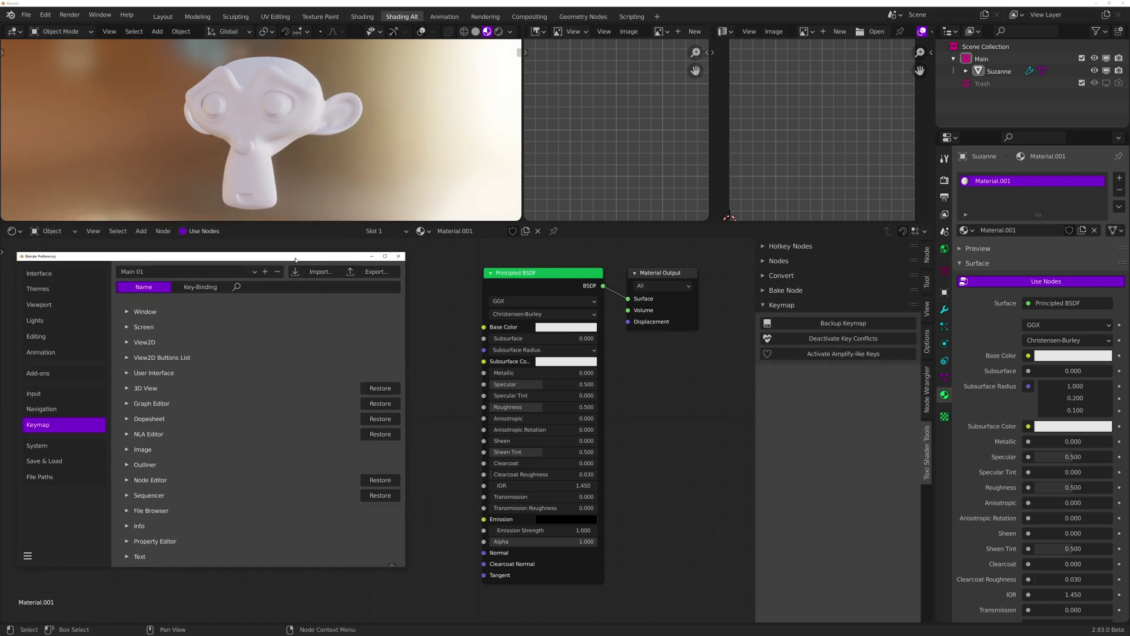
pyautogui.click(831, 324)
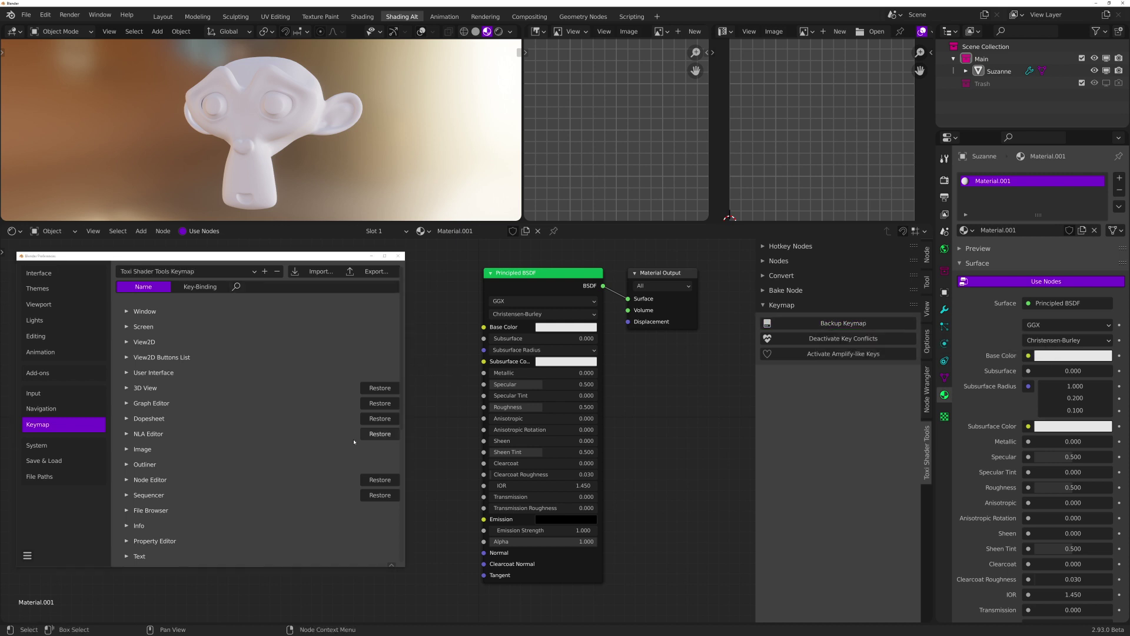
# Review the available keymap presets, keeping Toxi Shader Tools Keymap active
pyautogui.click(177, 272)
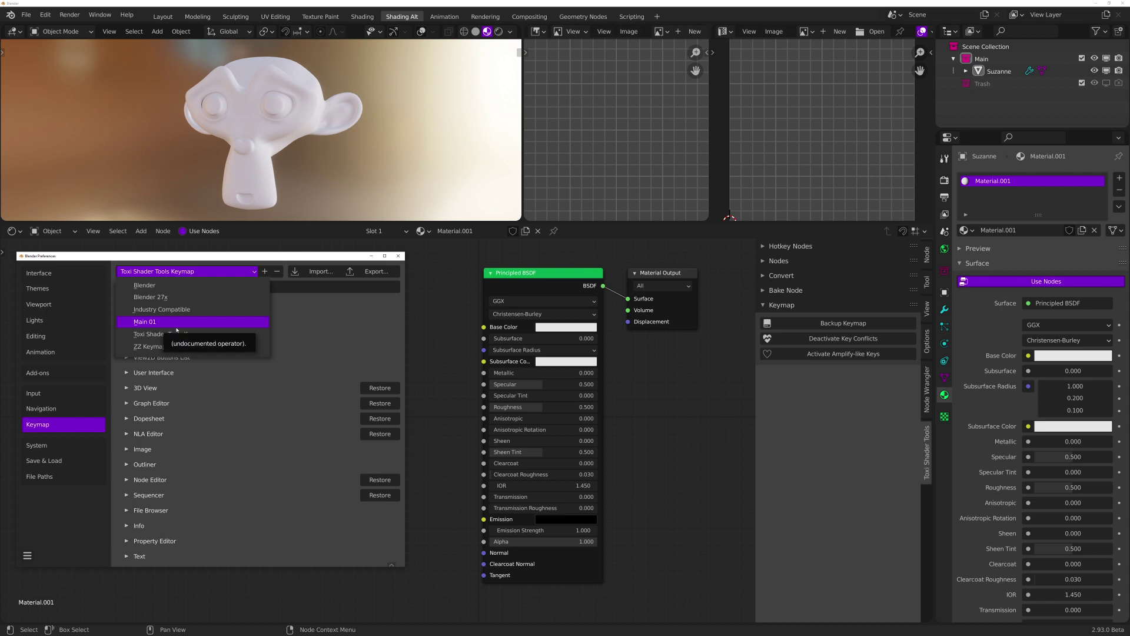
pyautogui.click(202, 335)
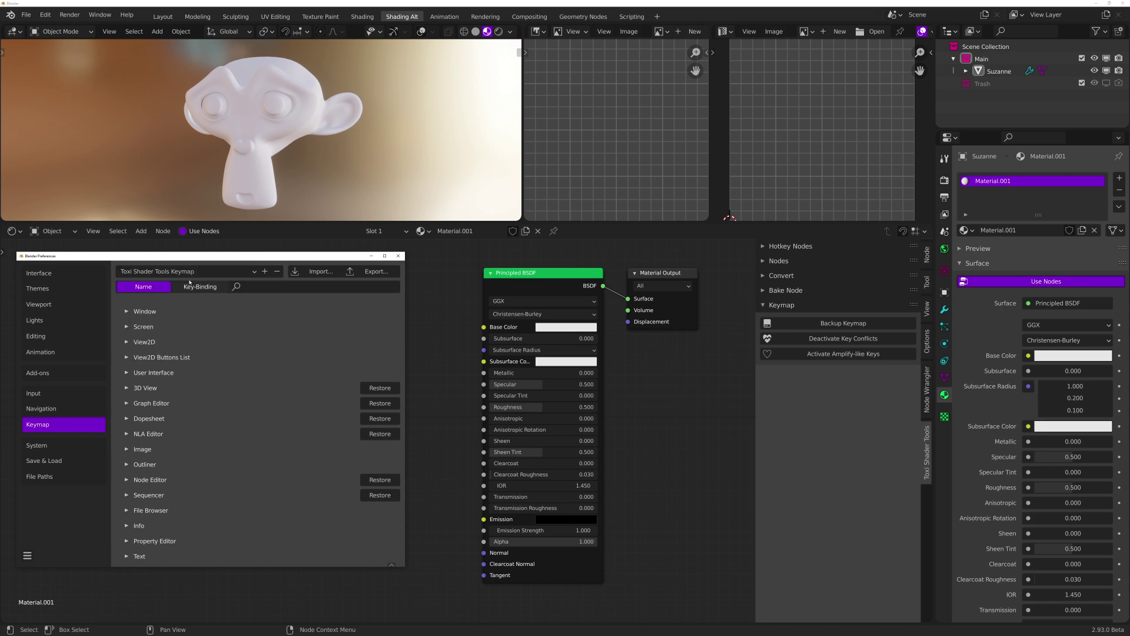
pyautogui.click(191, 272)
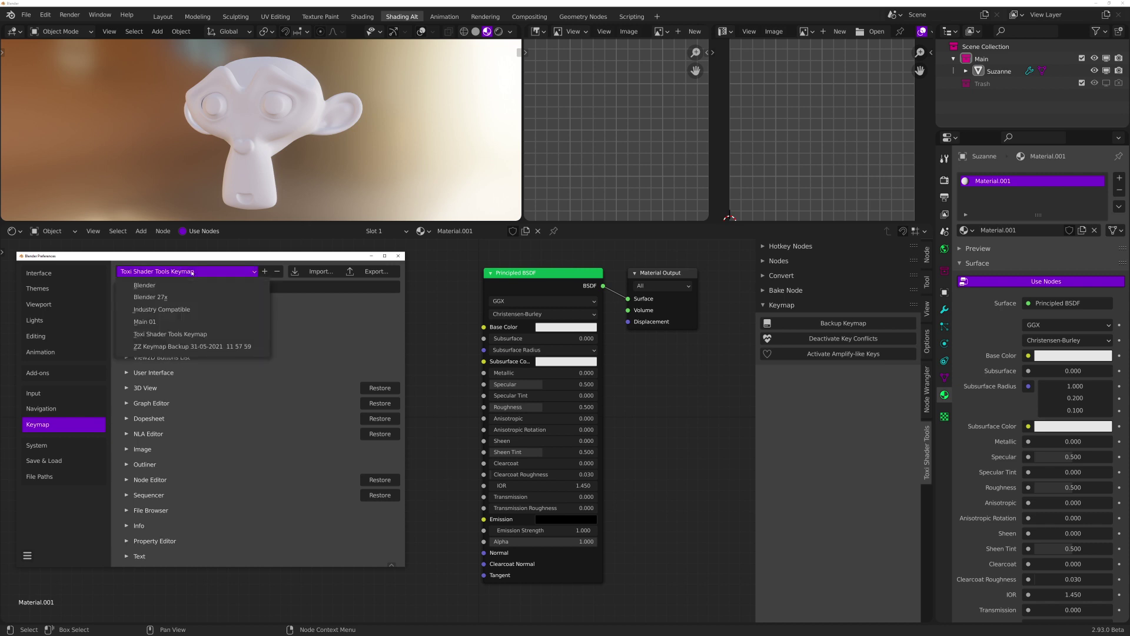
pyautogui.click(136, 335)
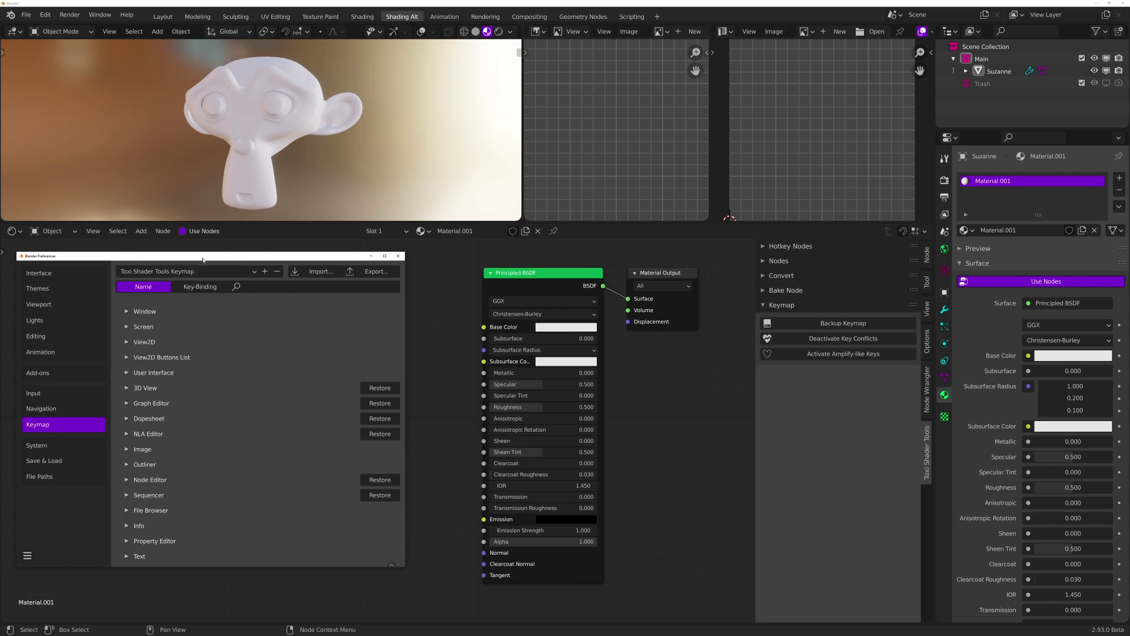
pyautogui.click(223, 271)
pyautogui.click(222, 270)
pyautogui.moveTo(227, 259); pyautogui.dragTo(224, 263)
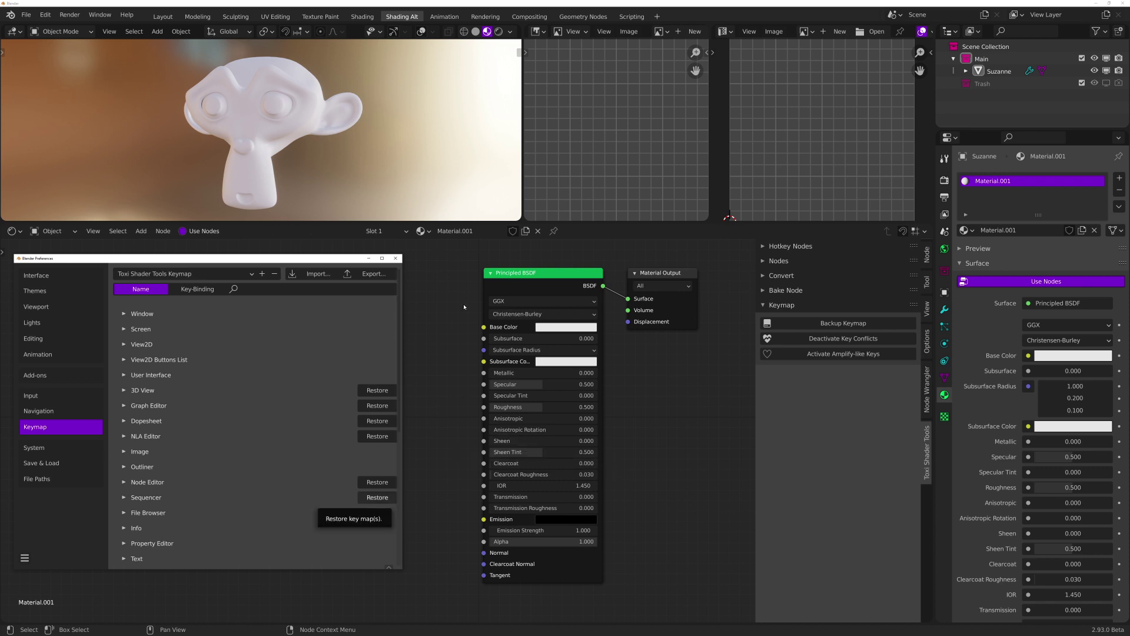
# View the Compositing, Geometry Nodes and Shading workspaces, and return to Shading Alt
pyautogui.click(529, 17)
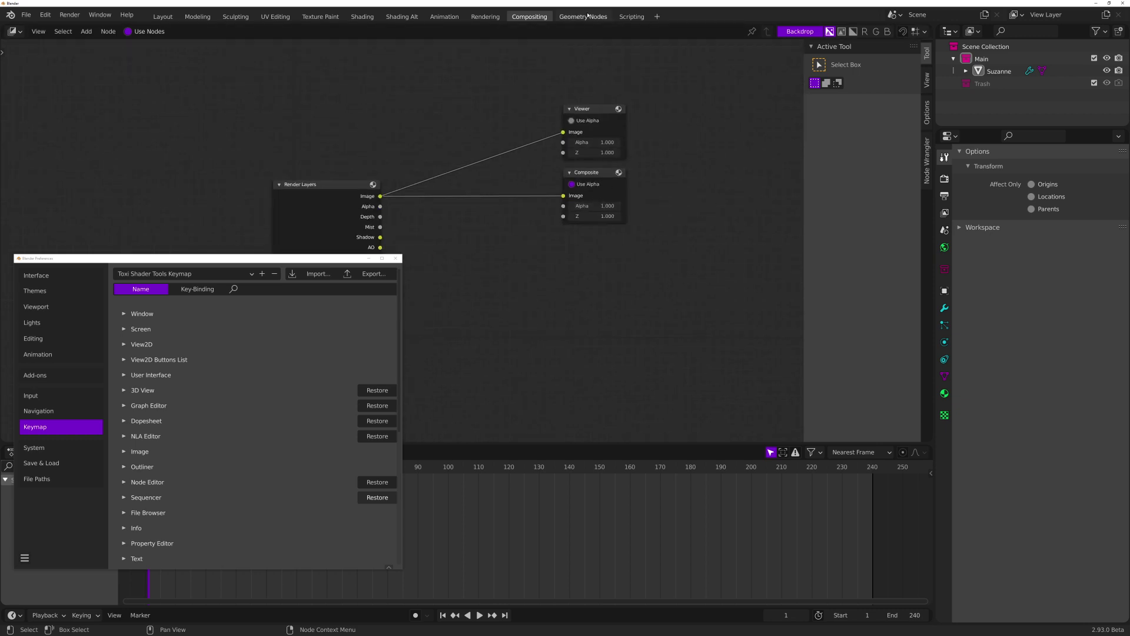
pyautogui.click(583, 17)
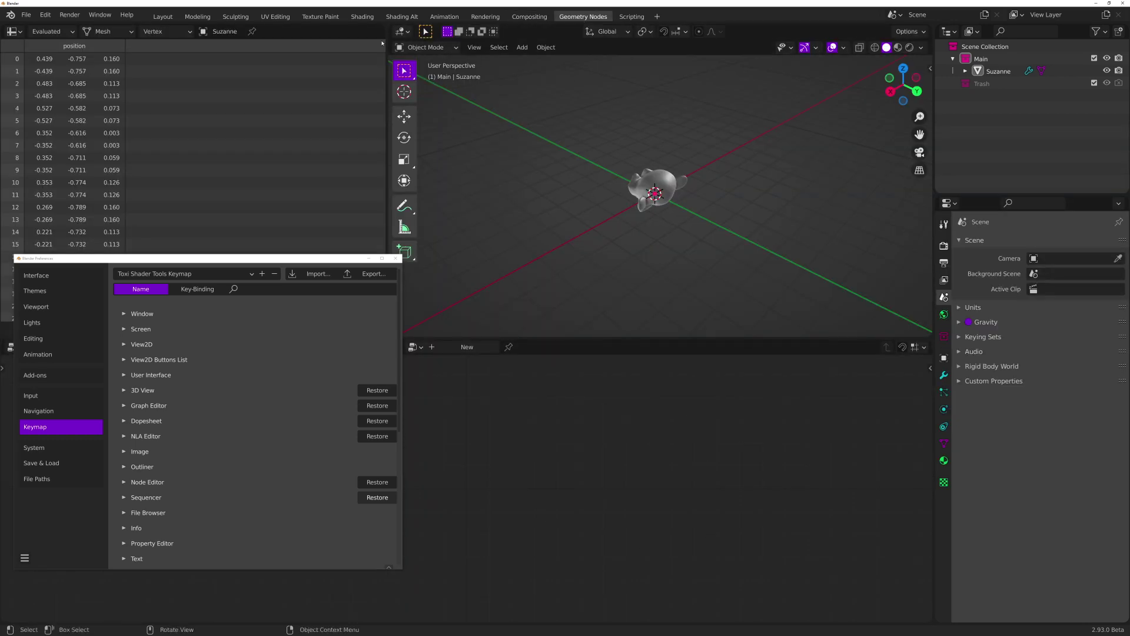
pyautogui.click(364, 17)
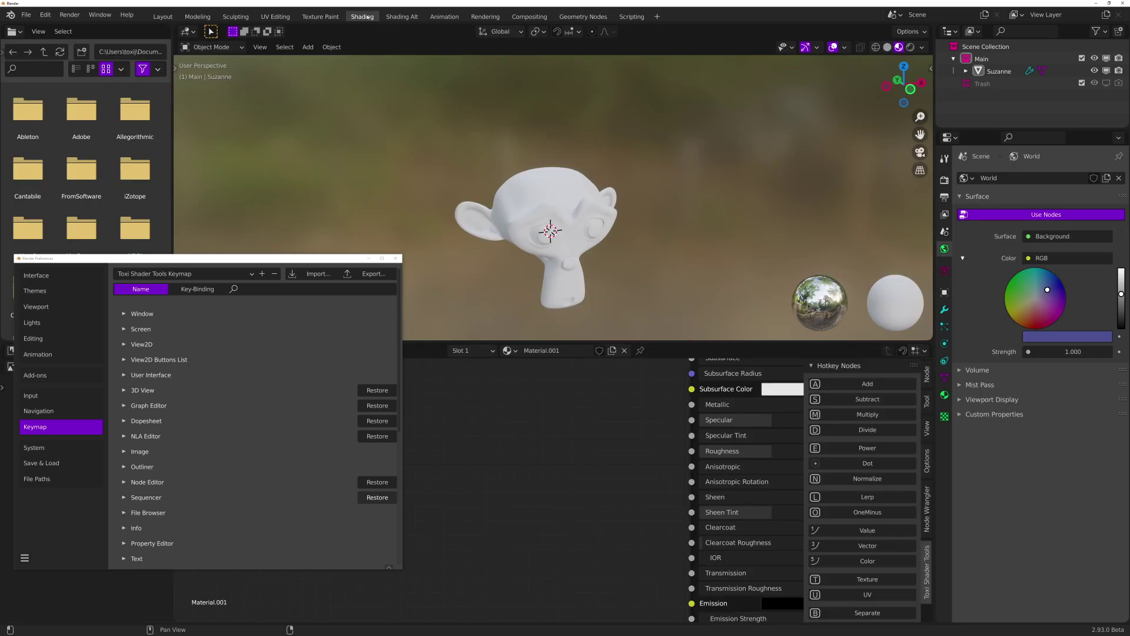
pyautogui.click(402, 17)
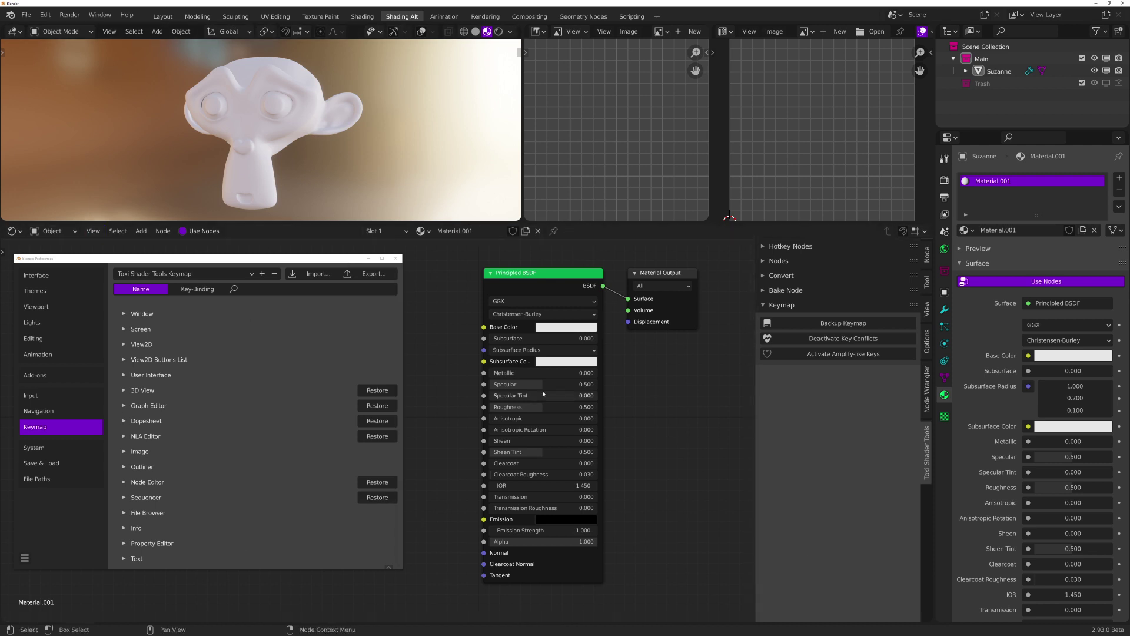
# Switch the keymap preset to Main 01 and back to Toxi Shader Tools Keymap
pyautogui.click(231, 279)
pyautogui.click(141, 323)
pyautogui.click(185, 274)
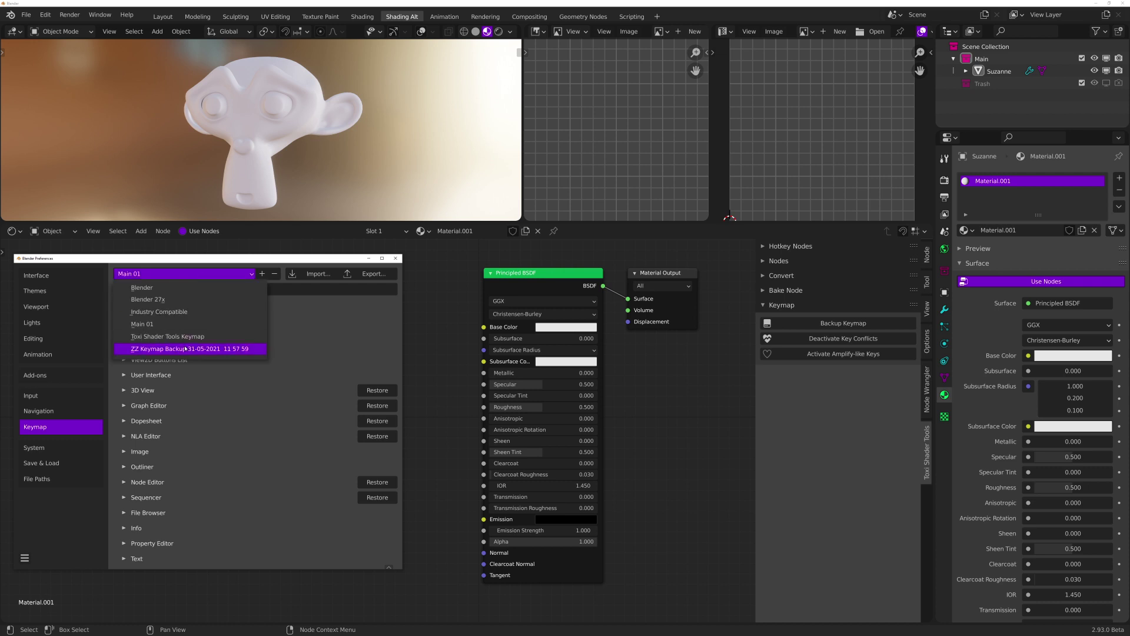
pyautogui.click(177, 336)
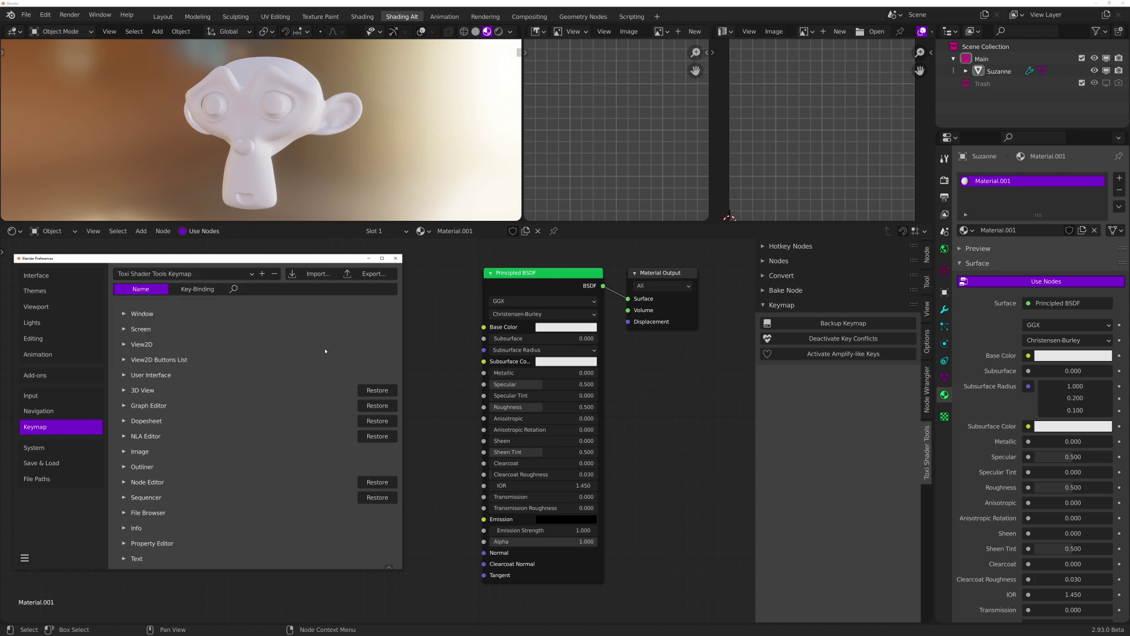
# Close the preferences window and run Deactivate Key Conflicts from the Toxi Shader Tools add-on
pyautogui.moveTo(277, 262); pyautogui.dragTo(277, 263)
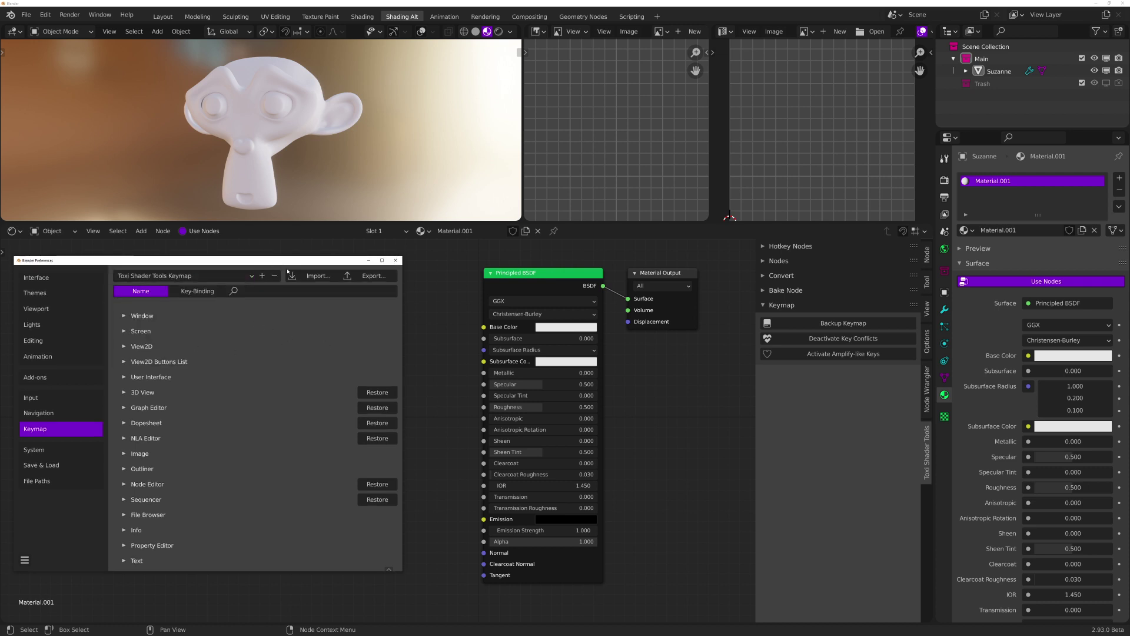
pyautogui.click(397, 260)
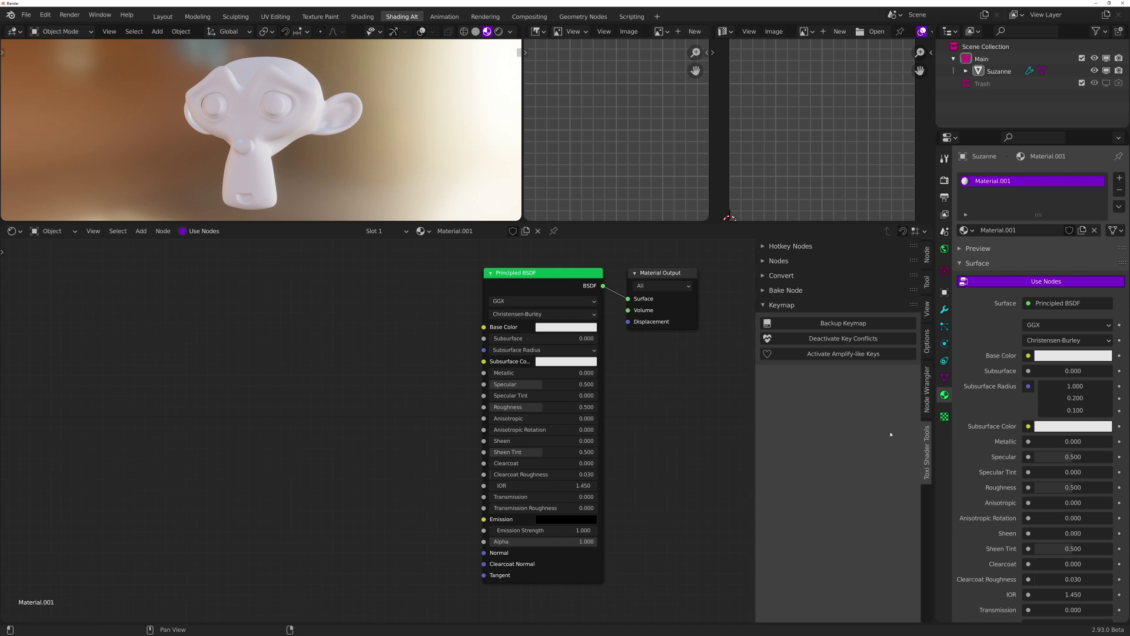
pyautogui.click(837, 344)
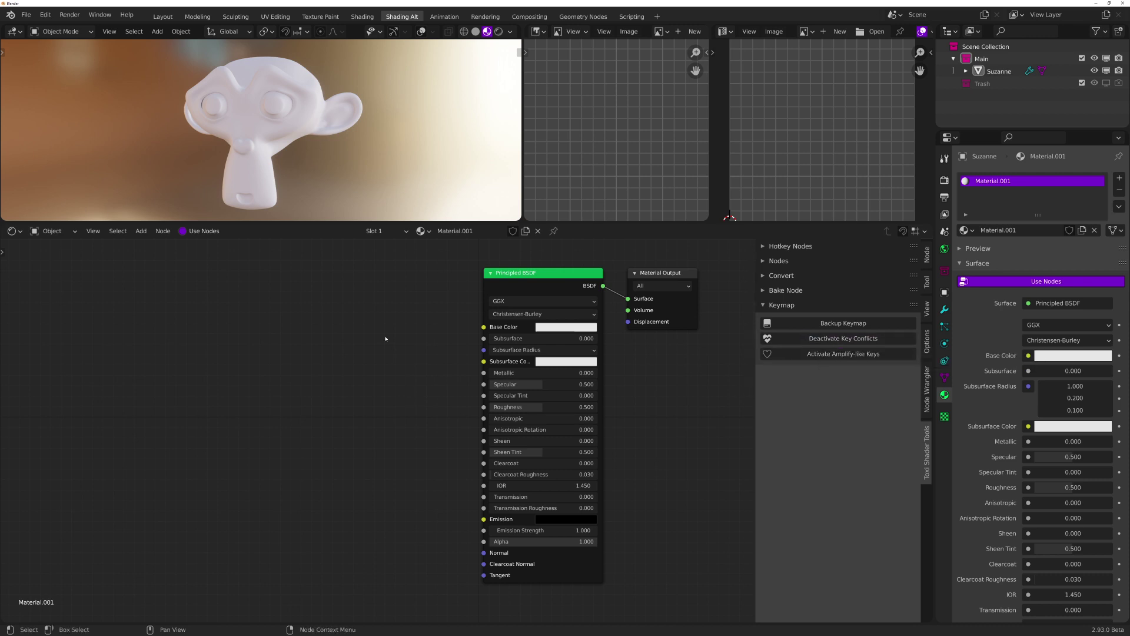
pyautogui.moveTo(463, 333)
pyautogui.mouseDown(button='middle')
pyautogui.moveTo(426, 326)
pyautogui.moveTo(440, 333)
pyautogui.mouseUp(button='middle')
# Reopen the preferences and place the window over the shader editor, beside the Principled BSDF node
pyautogui.click(46, 15)
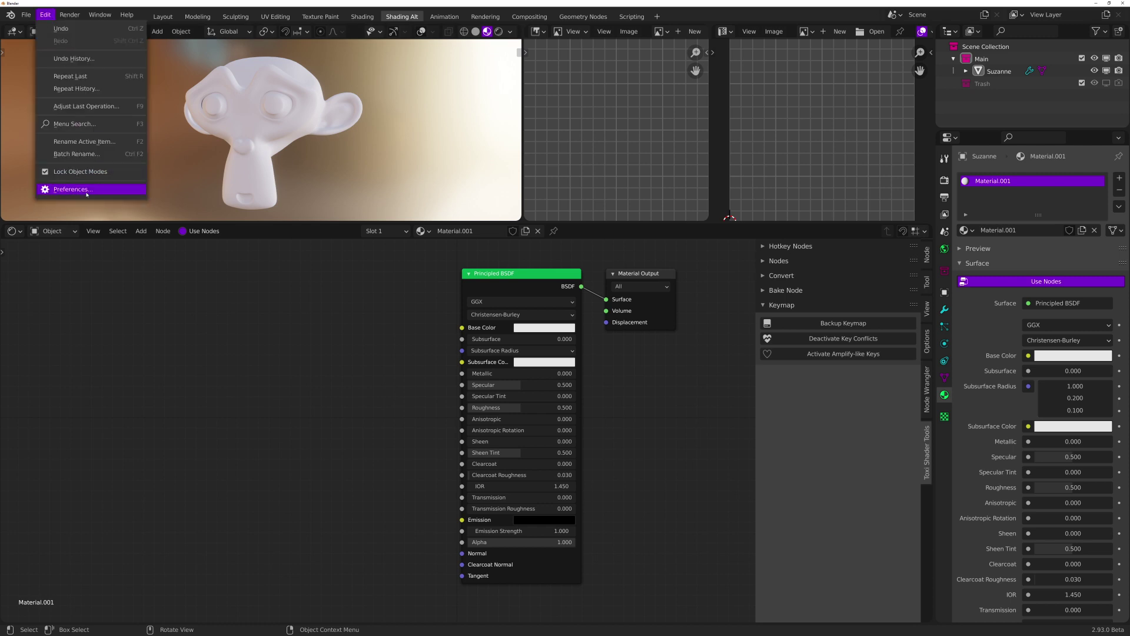
pyautogui.click(89, 189)
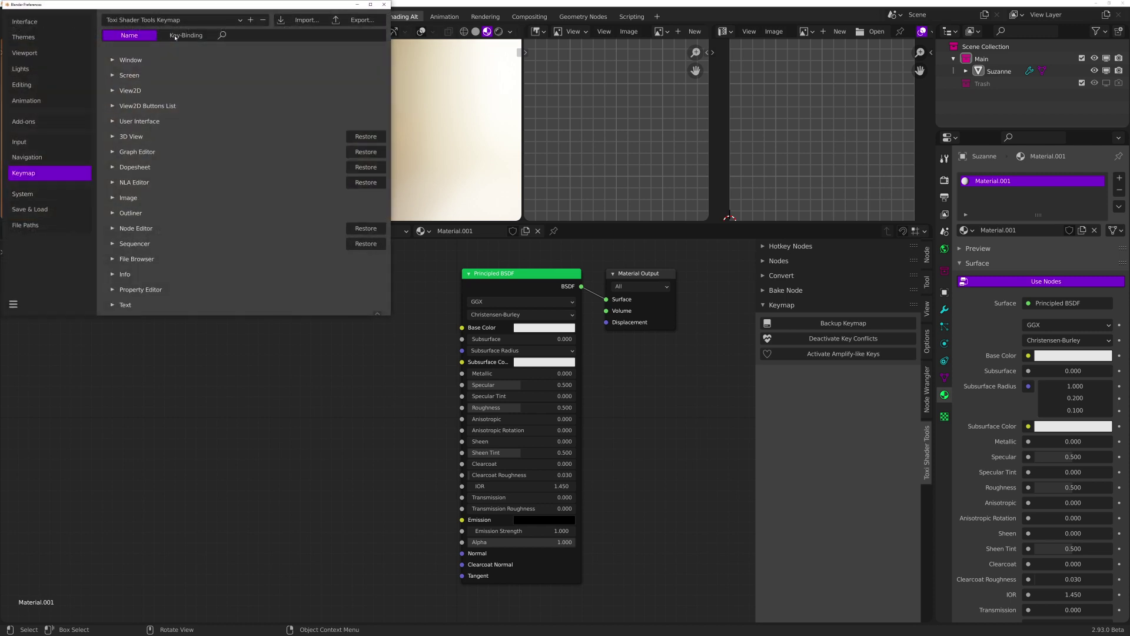
pyautogui.moveTo(202, 13); pyautogui.dragTo(217, 279)
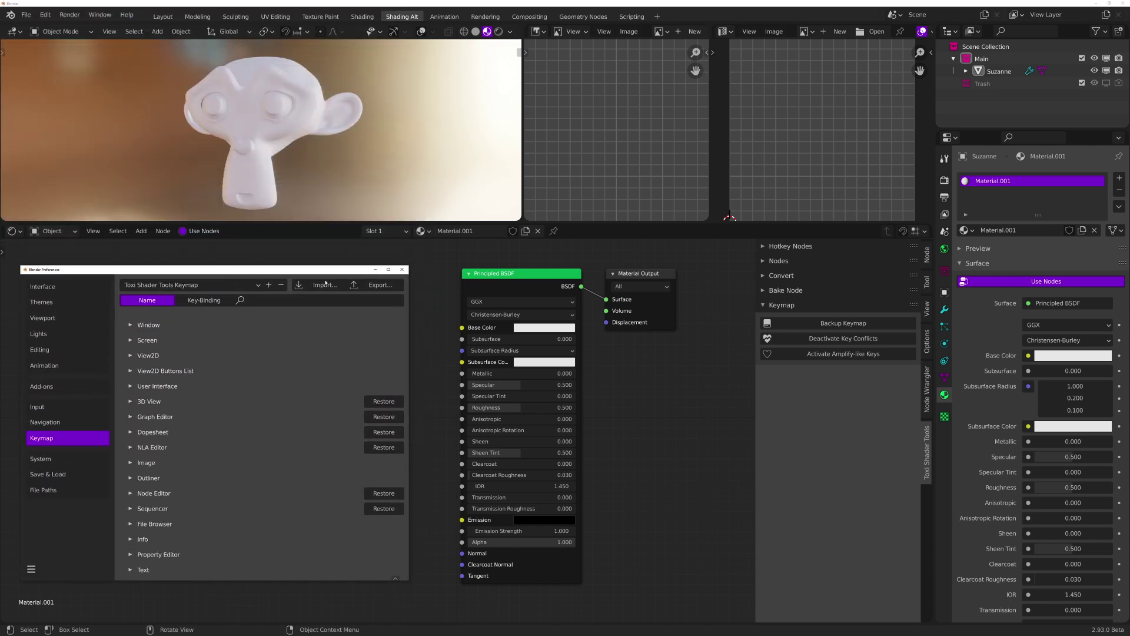
pyautogui.click(454, 299)
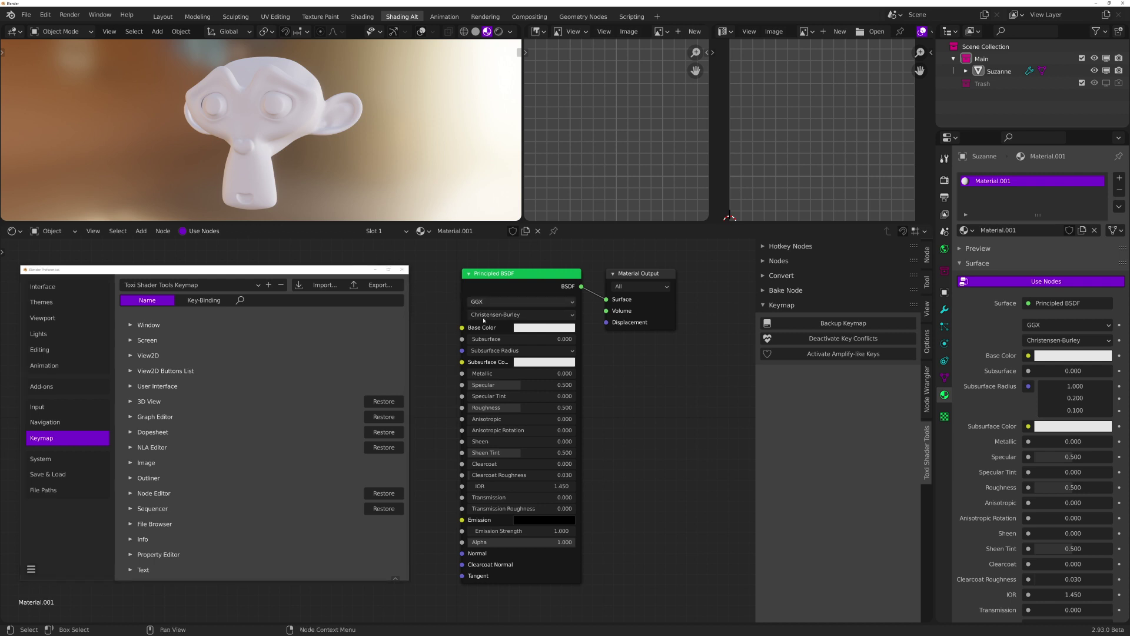
pyautogui.moveTo(630, 389); pyautogui.dragTo(571, 351, button='middle')
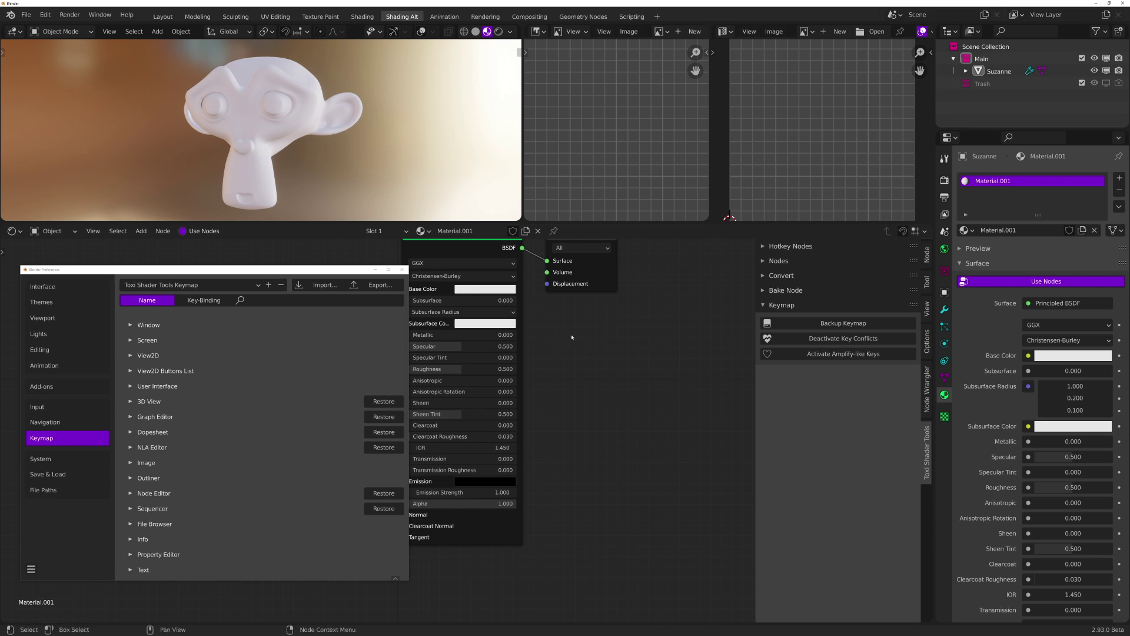
pyautogui.moveTo(572, 338); pyautogui.dragTo(669, 418)
pyautogui.moveTo(450, 245); pyautogui.dragTo(534, 320, button='middle')
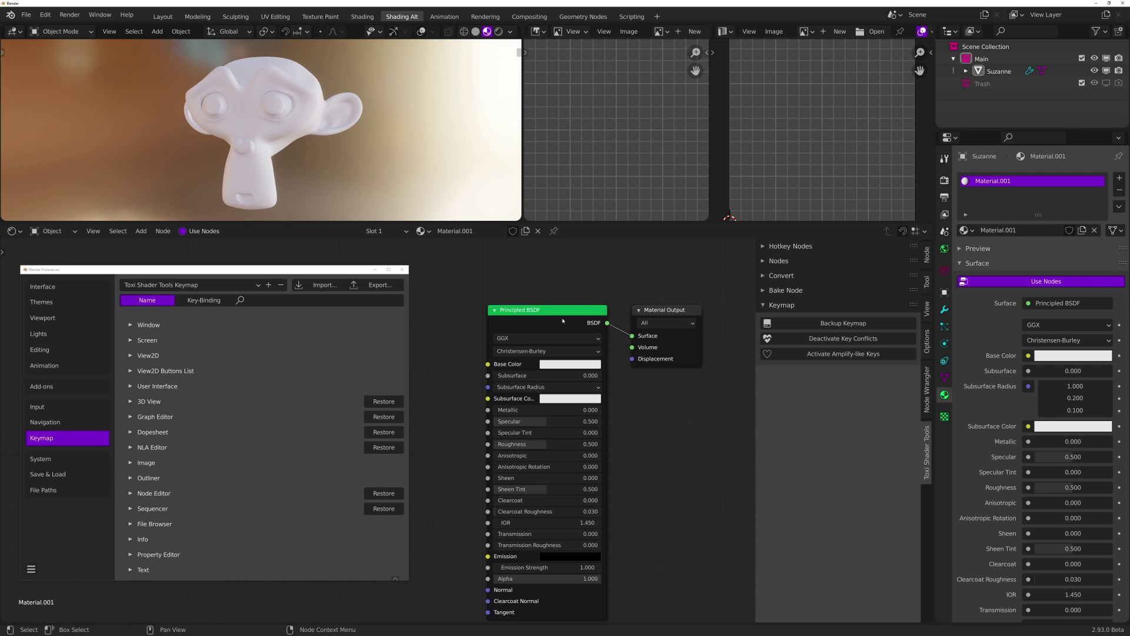
pyautogui.moveTo(663, 404); pyautogui.dragTo(606, 374, button='middle')
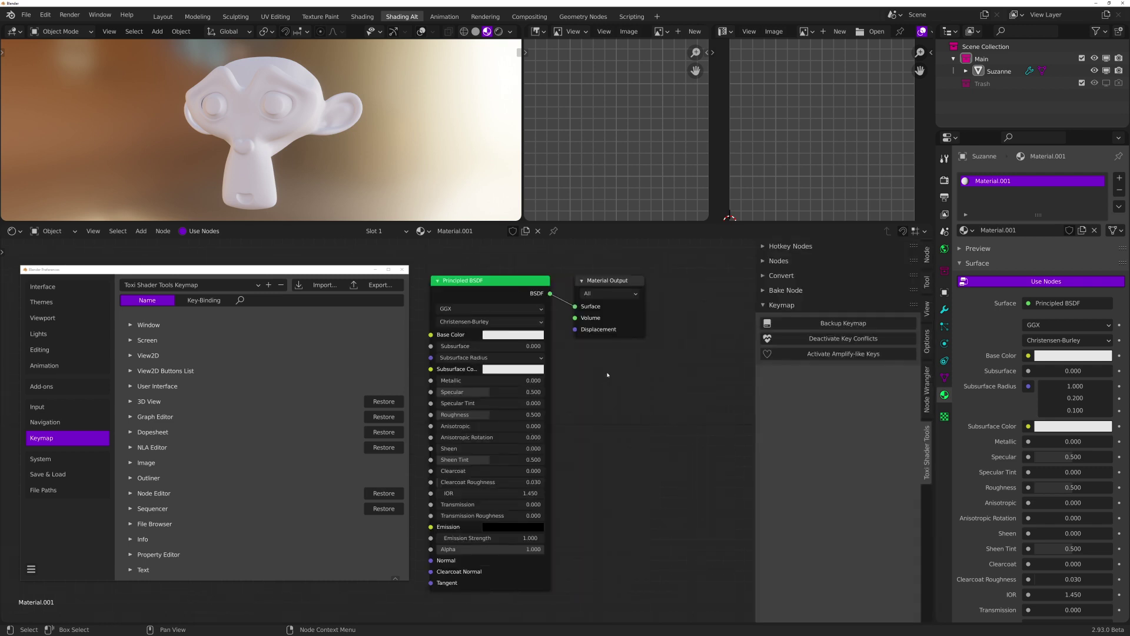
pyautogui.moveTo(593, 365); pyautogui.dragTo(622, 381, button='middle')
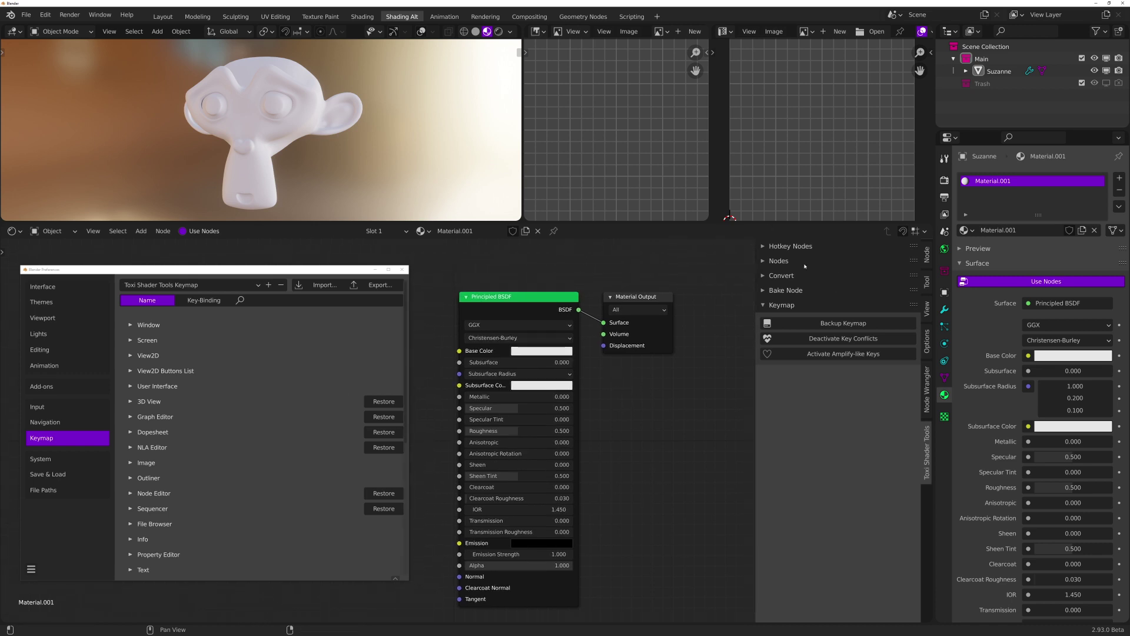
pyautogui.moveTo(269, 267); pyautogui.dragTo(262, 255)
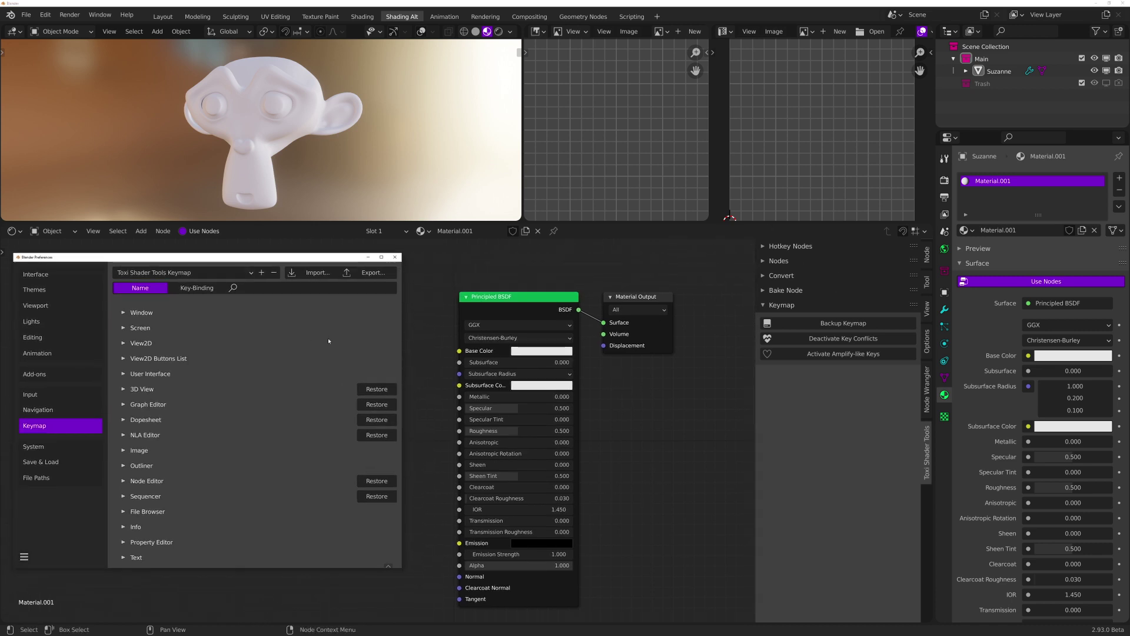
pyautogui.moveTo(462, 308); pyautogui.dragTo(488, 287, button='middle')
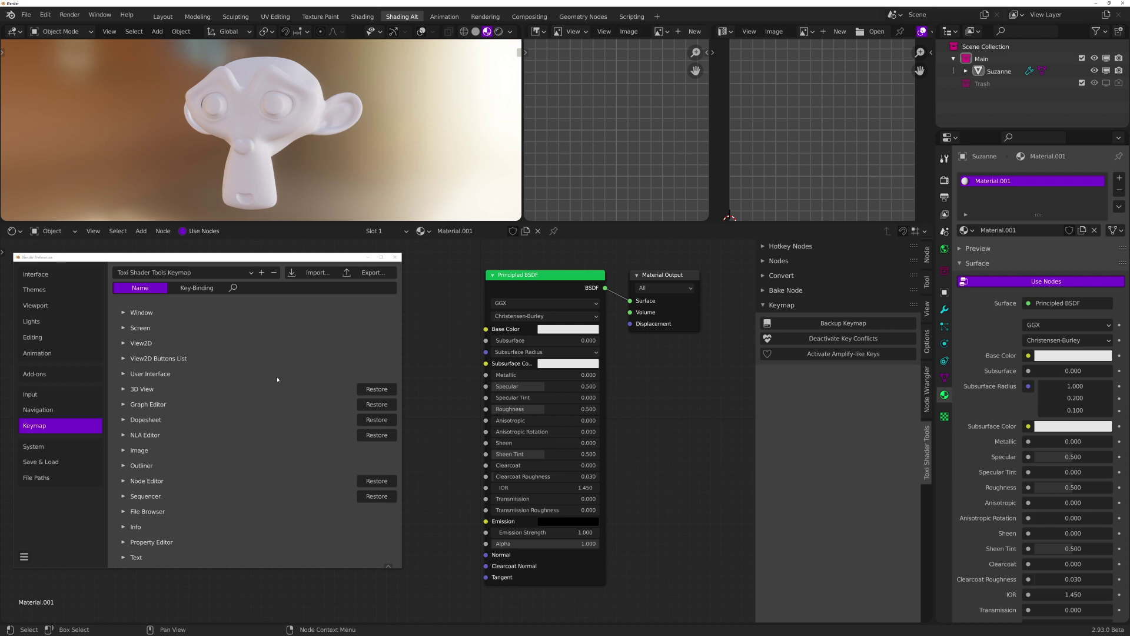
# Search the keymap by name for "Deselect" and test selecting all nodes in the shader editor
pyautogui.click(233, 288)
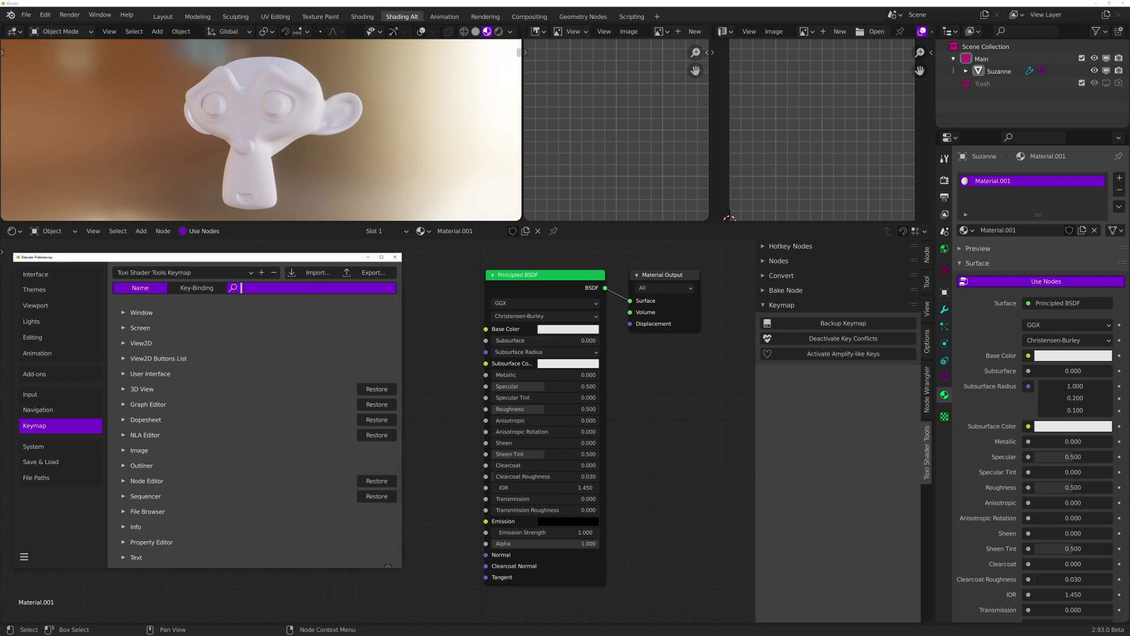
pyautogui.write('Deselec')
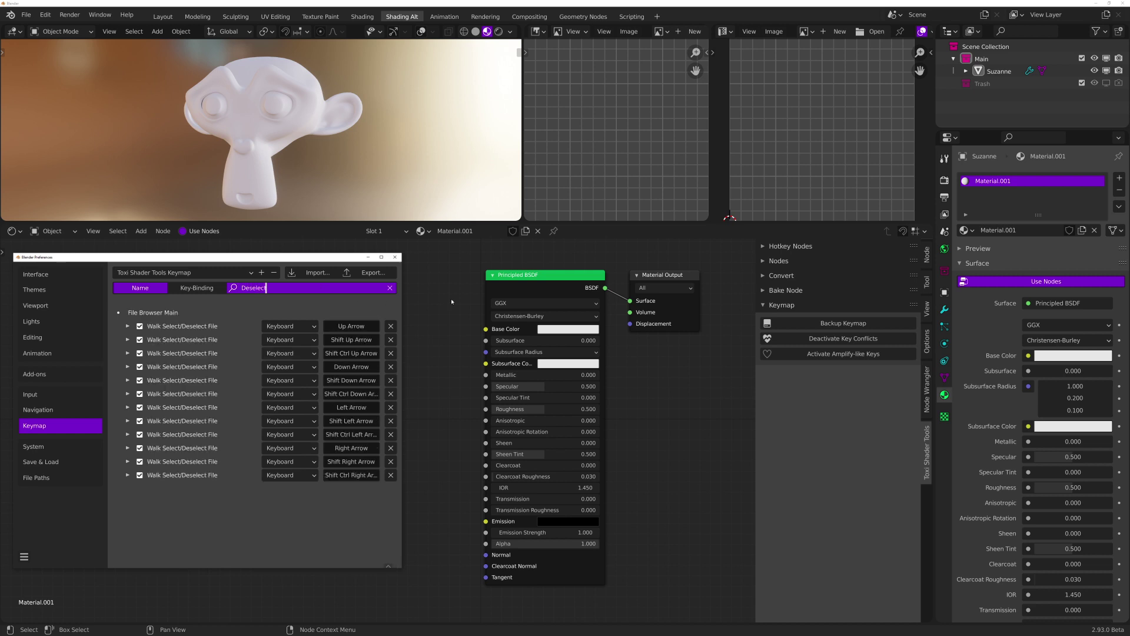
pyautogui.moveTo(460, 295); pyautogui.dragTo(452, 291, button='middle')
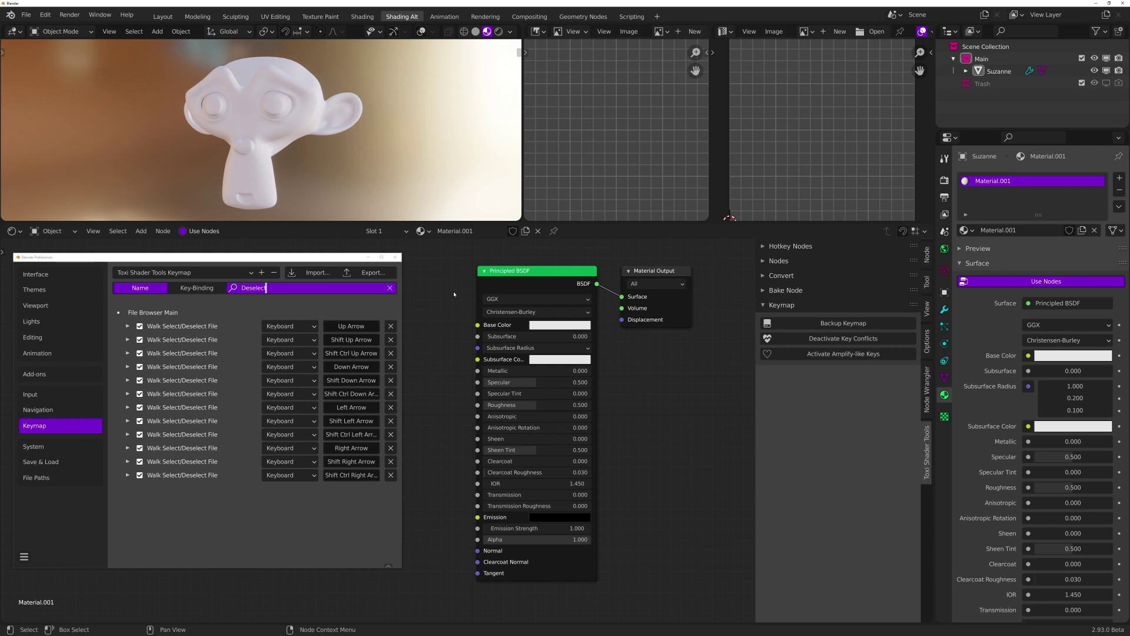
pyautogui.press('a')
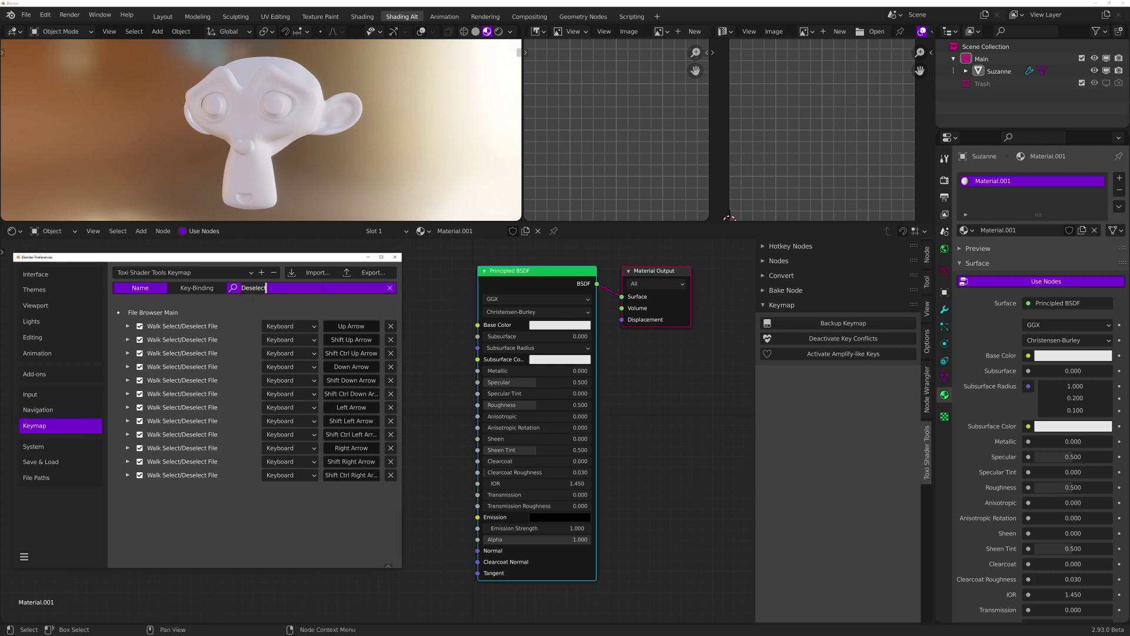
# Search the keymap for "Select All" and locate the (De)select All entries of the Node Editor
pyautogui.press('BackSpace')
pyautogui.press('BackSpace')
pyautogui.press('BackSpace')
pyautogui.press('BackSpace')
pyautogui.press('BackSpace')
pyautogui.press('BackSpace')
pyautogui.press('BackSpace')
pyautogui.write('Select Al')
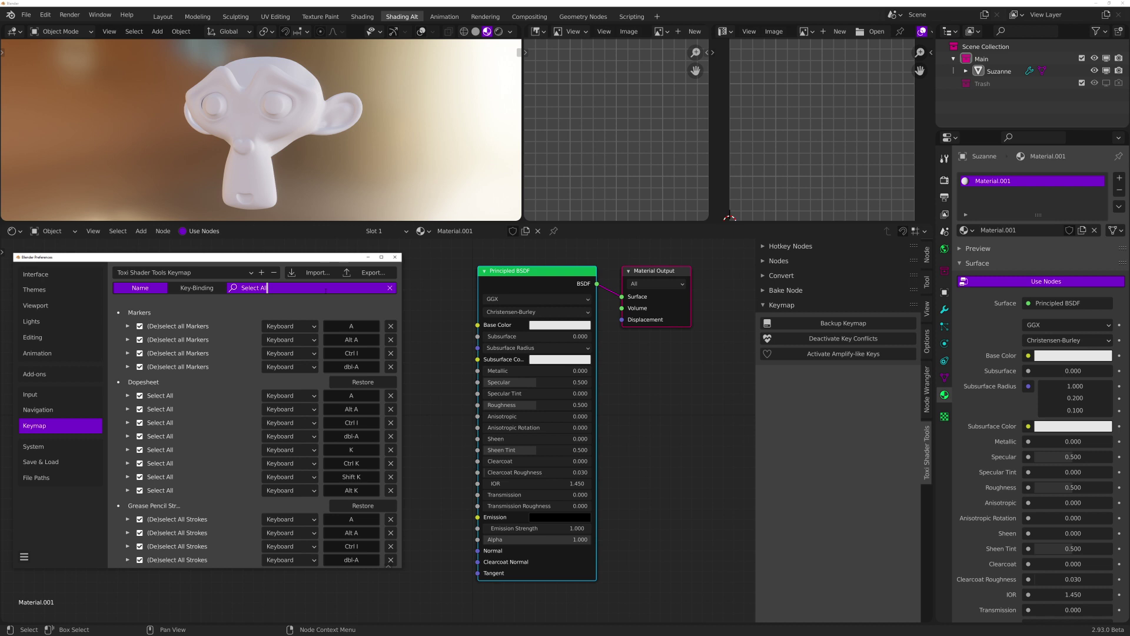
pyautogui.press('Return')
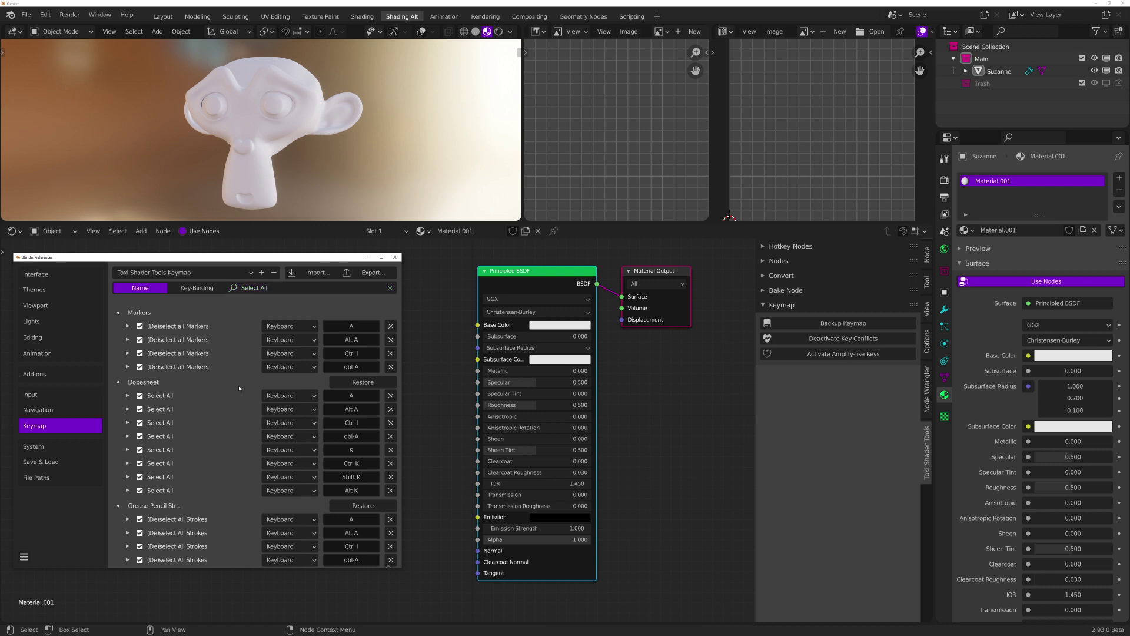
pyautogui.scroll(-10, 228, 397)
pyautogui.scroll(-12, 229, 397)
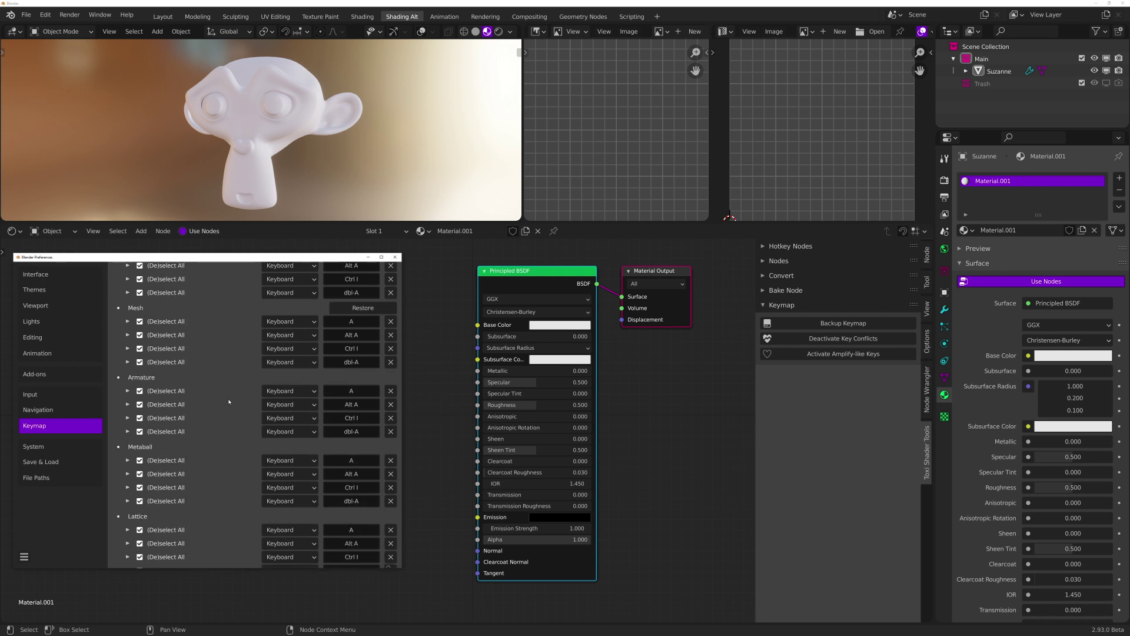
pyautogui.scroll(-12, 227, 404)
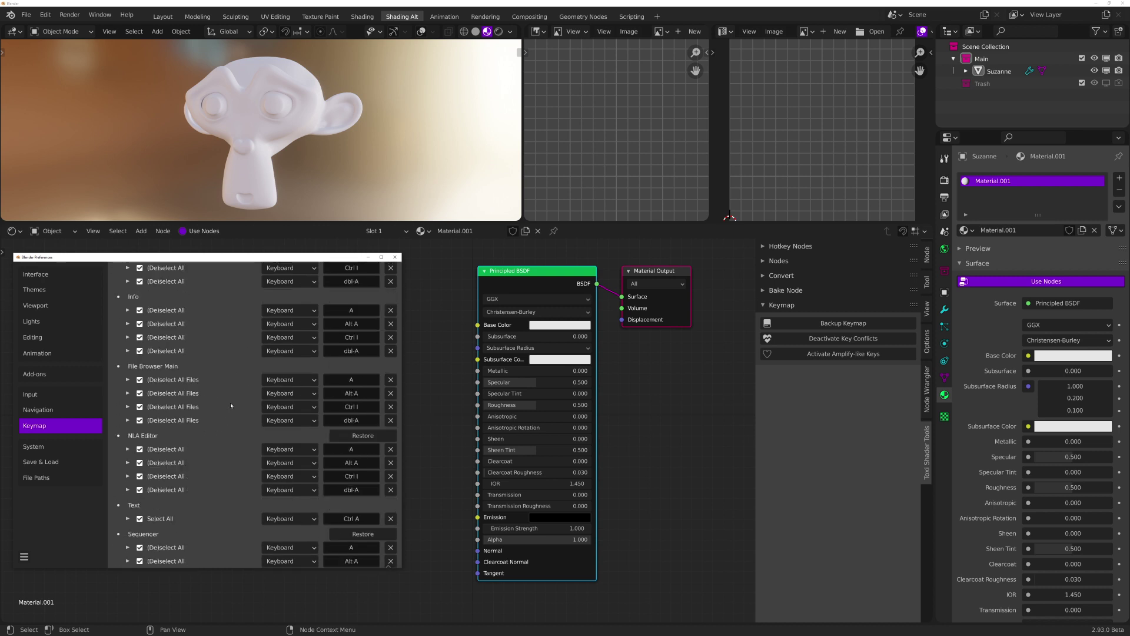
pyautogui.scroll(-10, 257, 415)
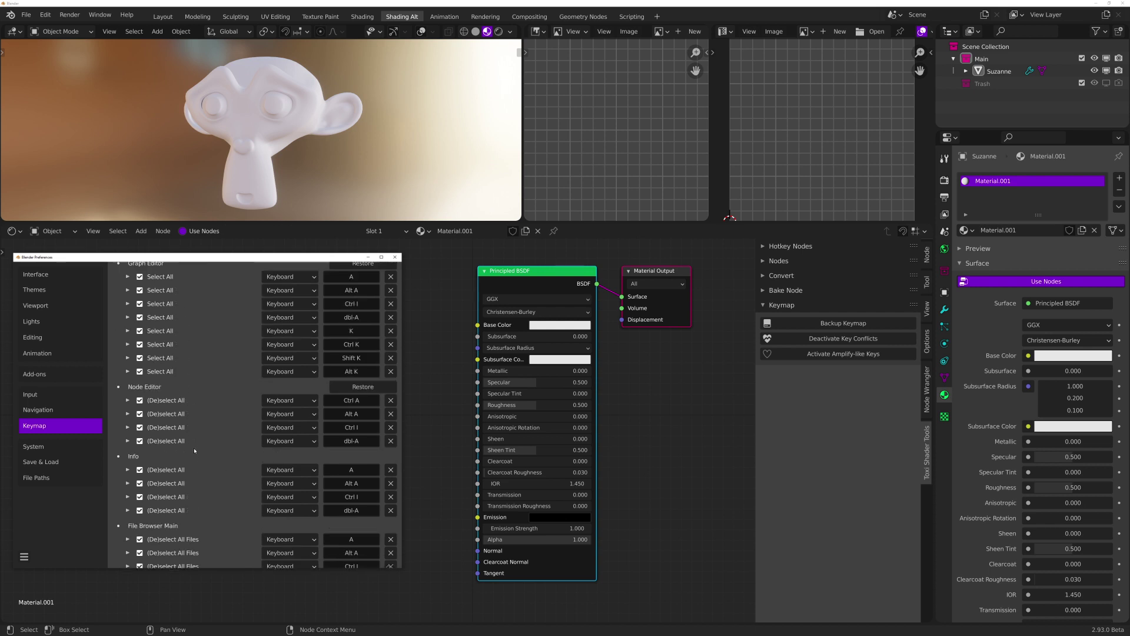
# Set the Node Editor's first (De)select All shortcut to A and test it on the shader nodes
pyautogui.click(341, 422)
pyautogui.press('a')
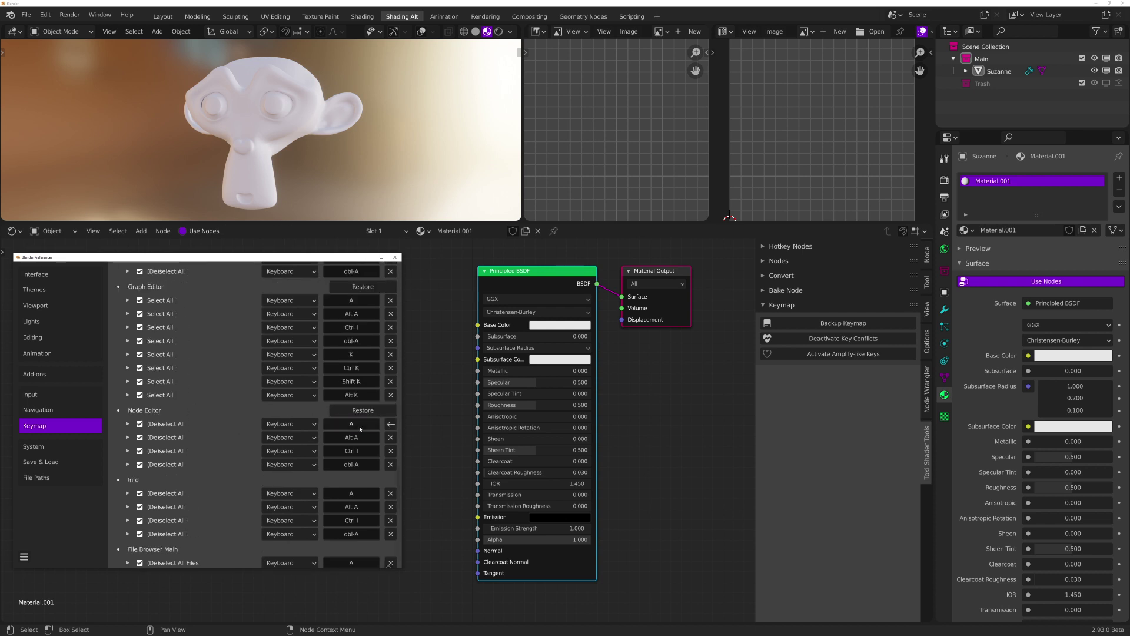
pyautogui.press('a')
pyautogui.press('a')
pyautogui.press('a')
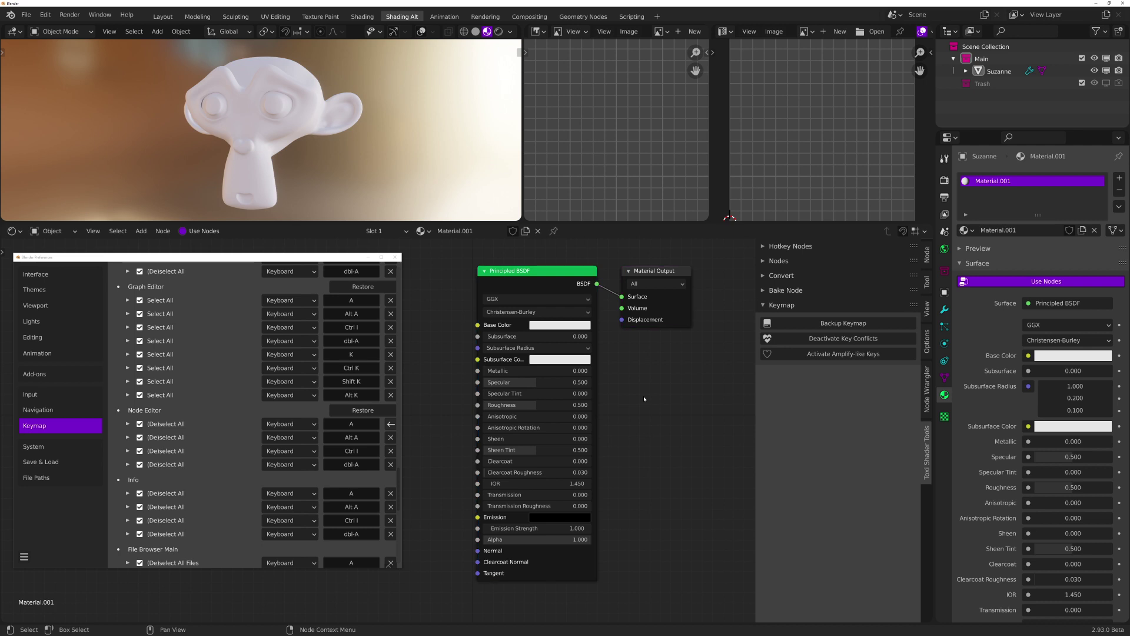
# Toggle the Node Editor's first (De)select All entry off and on, and set its shortcut to Ctrl A
pyautogui.click(140, 423)
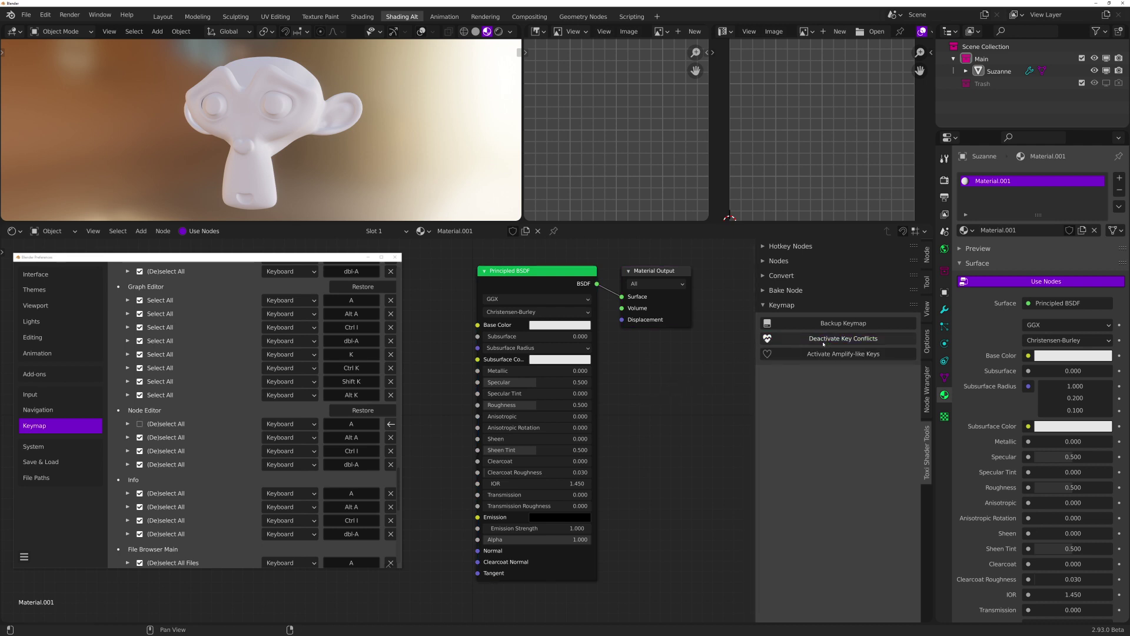
pyautogui.click(140, 424)
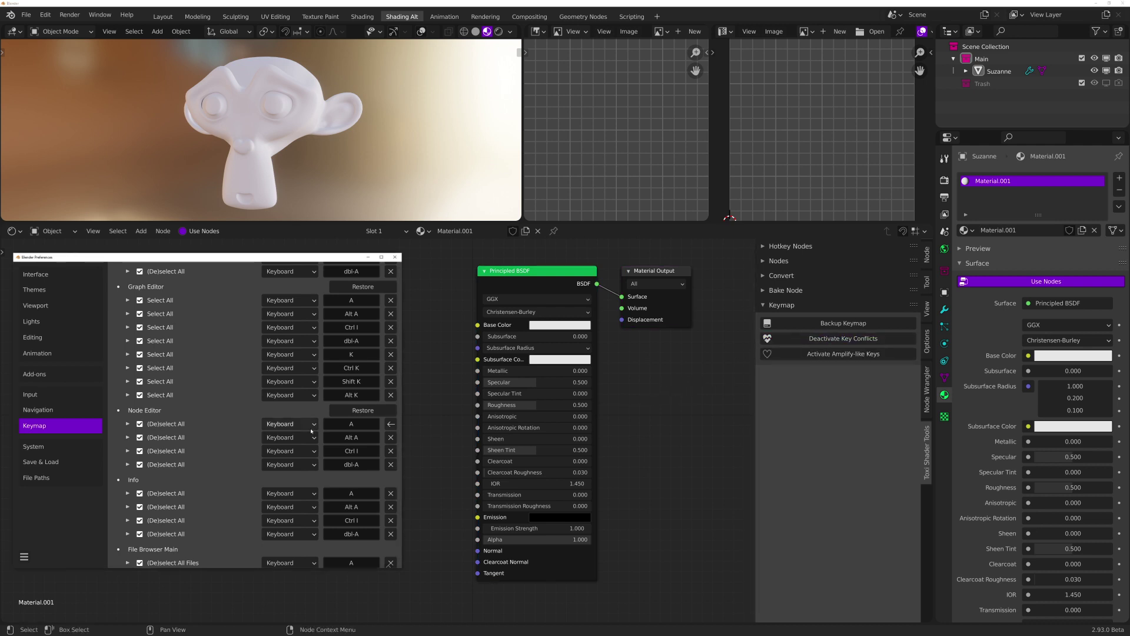
pyautogui.click(348, 424)
pyautogui.hotkey('ctrl', 'a')
# Test the reassigned shortcut by repeatedly selecting and deselecting all nodes in the shader editor
pyautogui.hotkey('ctrl', 'a')
pyautogui.hotkey('ctrl', 'a')
pyautogui.hotkey('ctrl', 'a')
pyautogui.hotkey('ctrl', 'a')
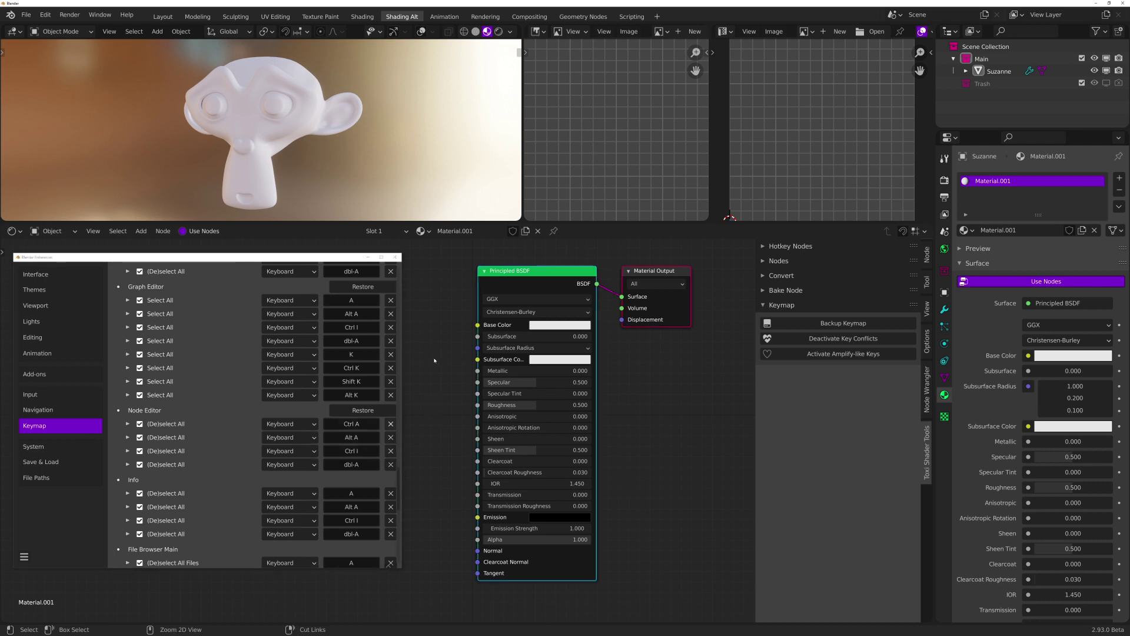
pyautogui.hotkey('ctrl', 'a')
pyautogui.hotkey('ctrl', 'a')
pyautogui.hotkey('ctrl', 'a')
pyautogui.hotkey('ctrl', 'a')
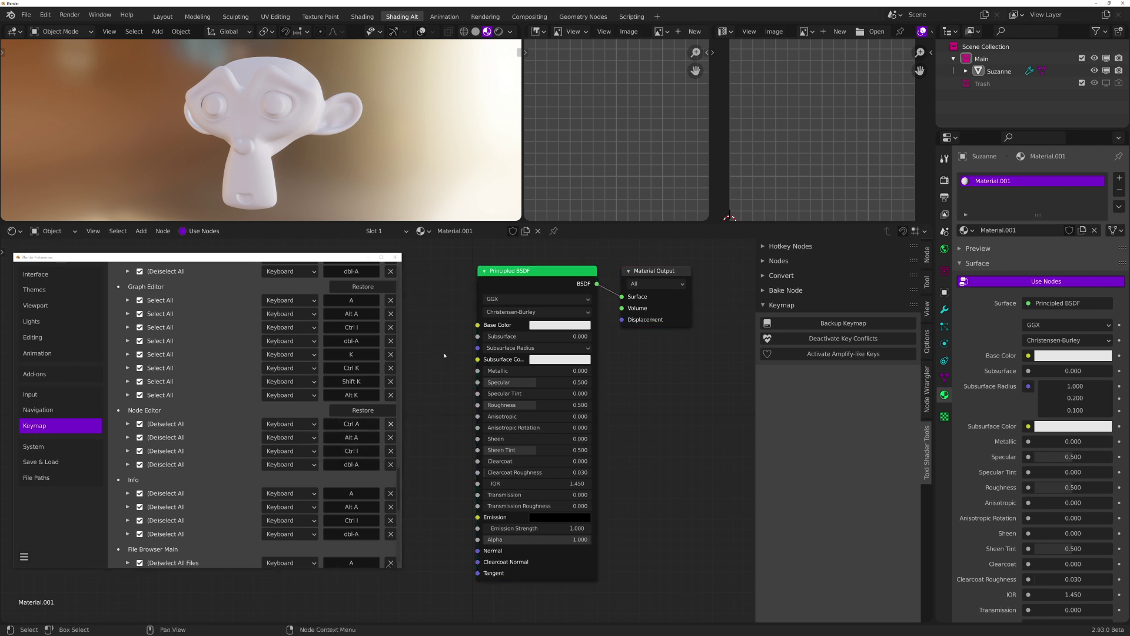
# Close the preferences window and activate the add-on's Amplify-like keys
pyautogui.click(395, 258)
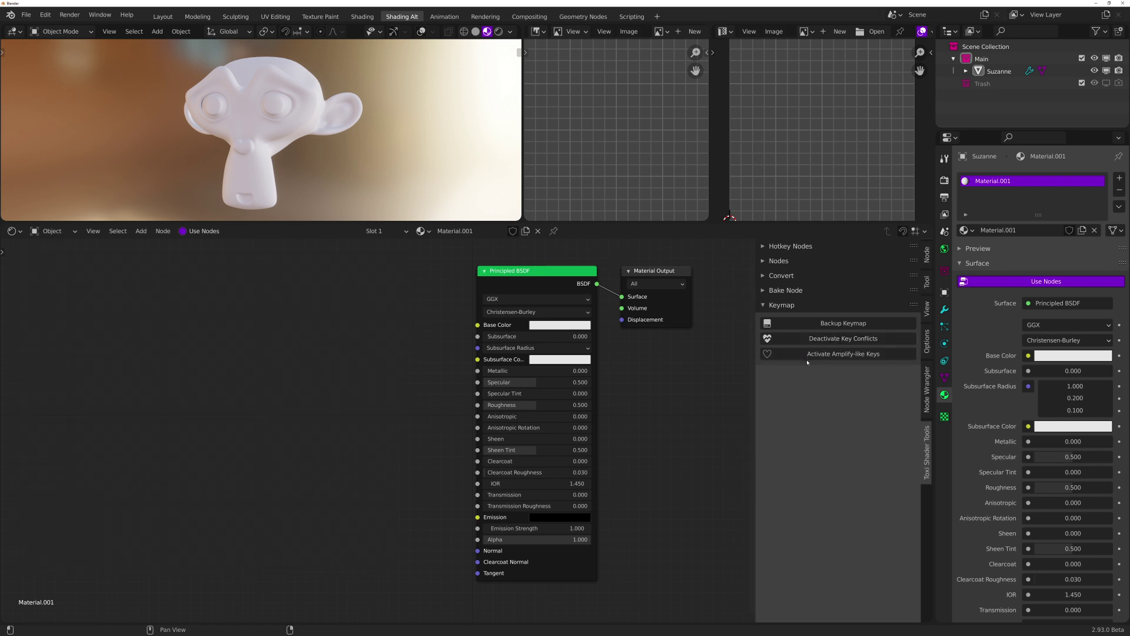
pyautogui.moveTo(348, 323); pyautogui.dragTo(379, 331, button='middle')
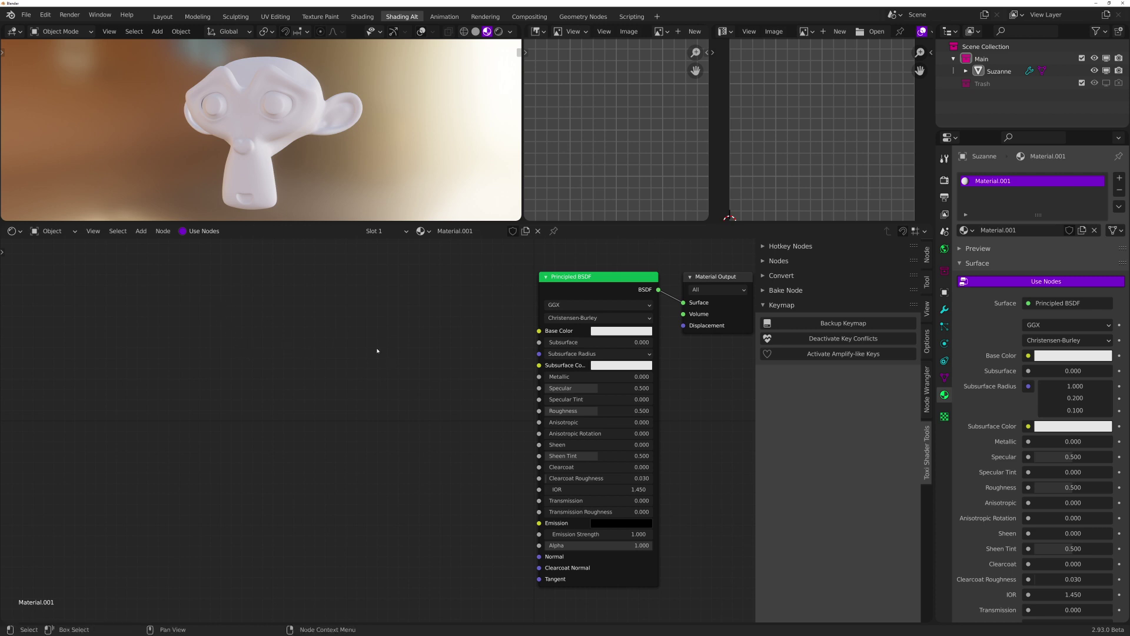
pyautogui.click(771, 357)
# Create Add, Divide and Subtract math nodes beside the Principled BSDF with the add-on's hotkeys, and delete all three
pyautogui.press('a')
pyautogui.press('d')
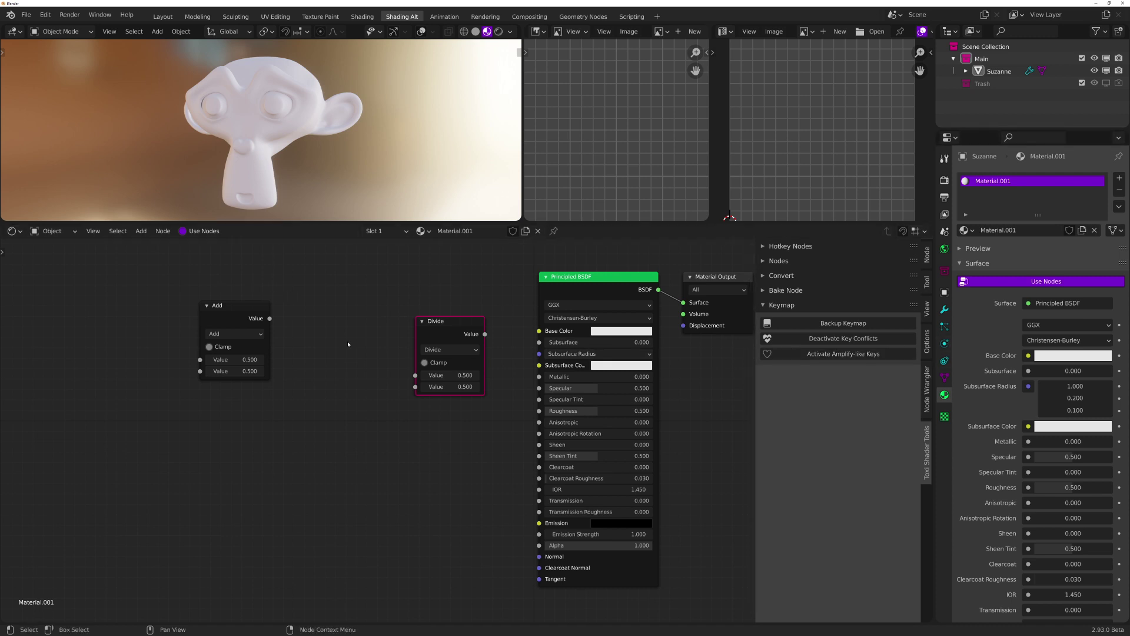
pyautogui.moveTo(414, 336); pyautogui.dragTo(293, 315)
pyautogui.press('s')
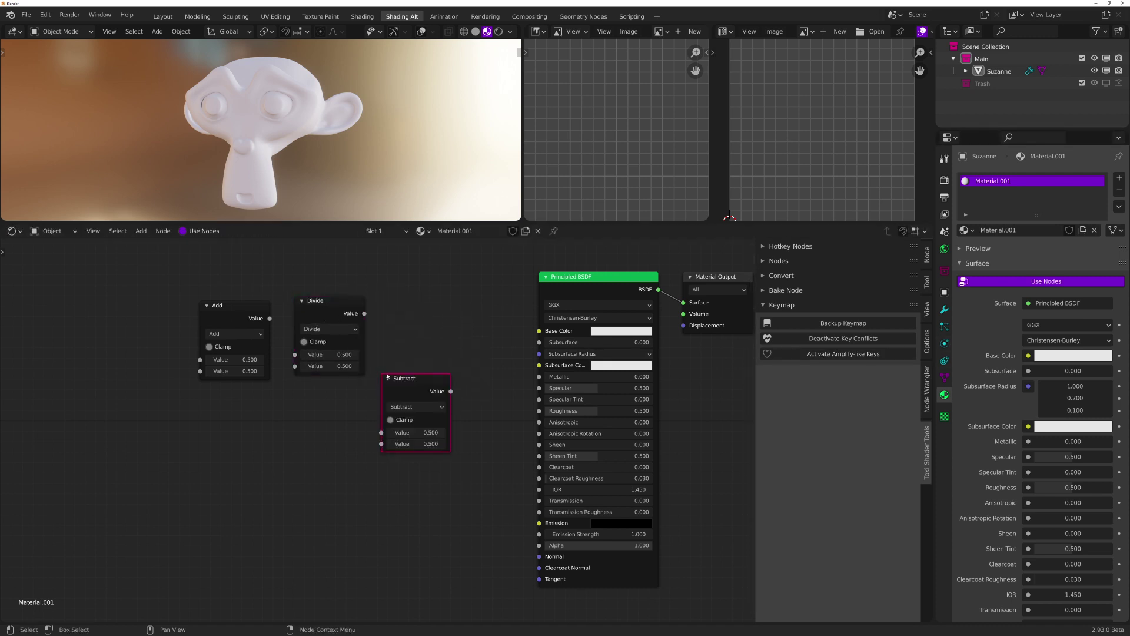
pyautogui.moveTo(85, 273); pyautogui.dragTo(459, 474)
pyautogui.press('x')
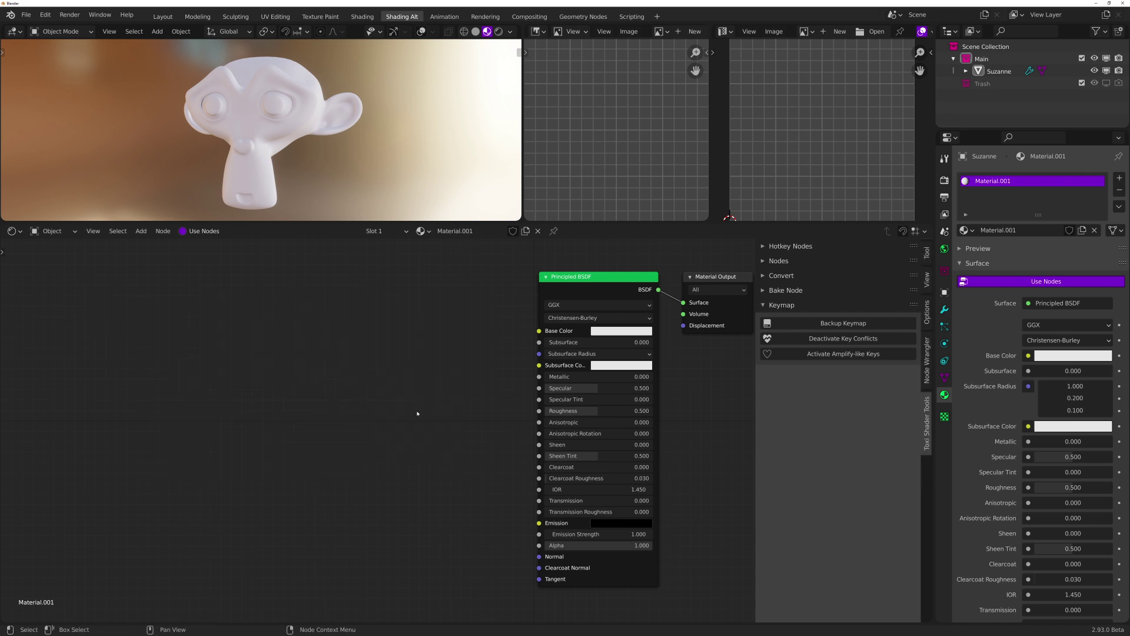
# Turn on the Screencast Keys display from the 3D viewport's sidebar and hide the sidebar again
pyautogui.press('n')
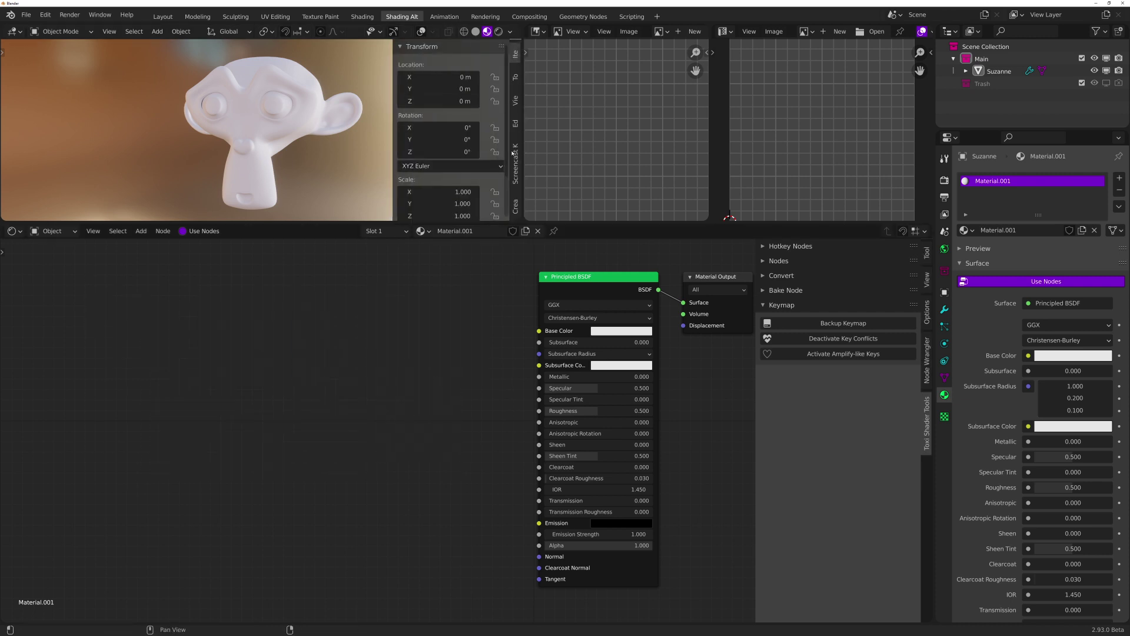
pyautogui.click(513, 152)
pyautogui.click(409, 47)
pyautogui.press('n')
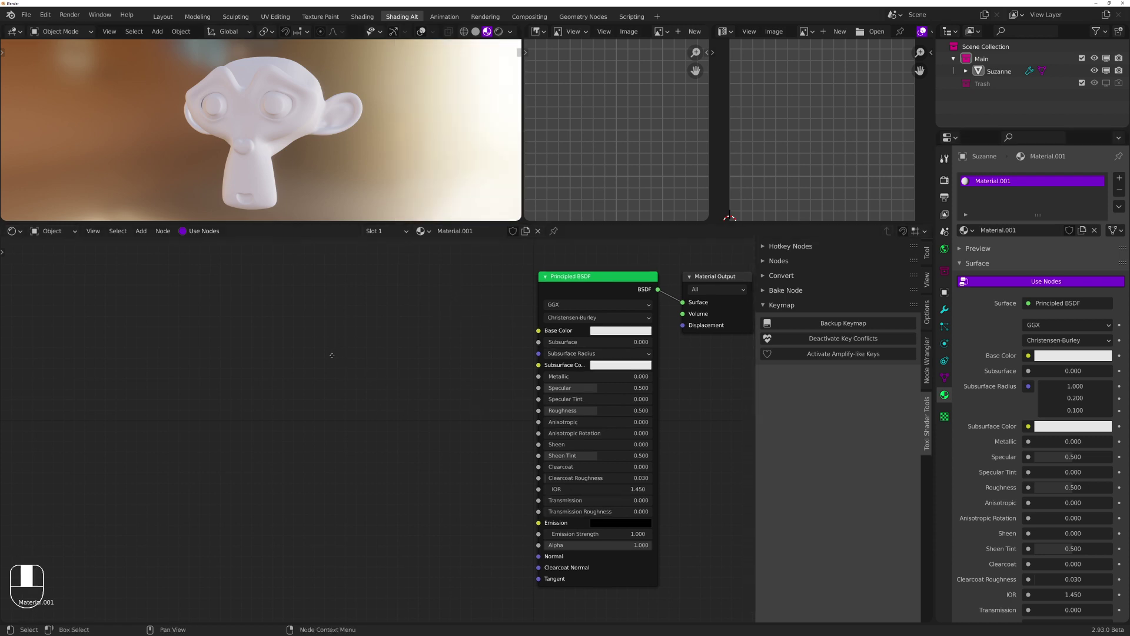
# Look into the add-on's Convert section and review the Toxi Shader Tools Keymap in the Blender preferences
pyautogui.moveTo(344, 357); pyautogui.dragTo(281, 358, button='middle')
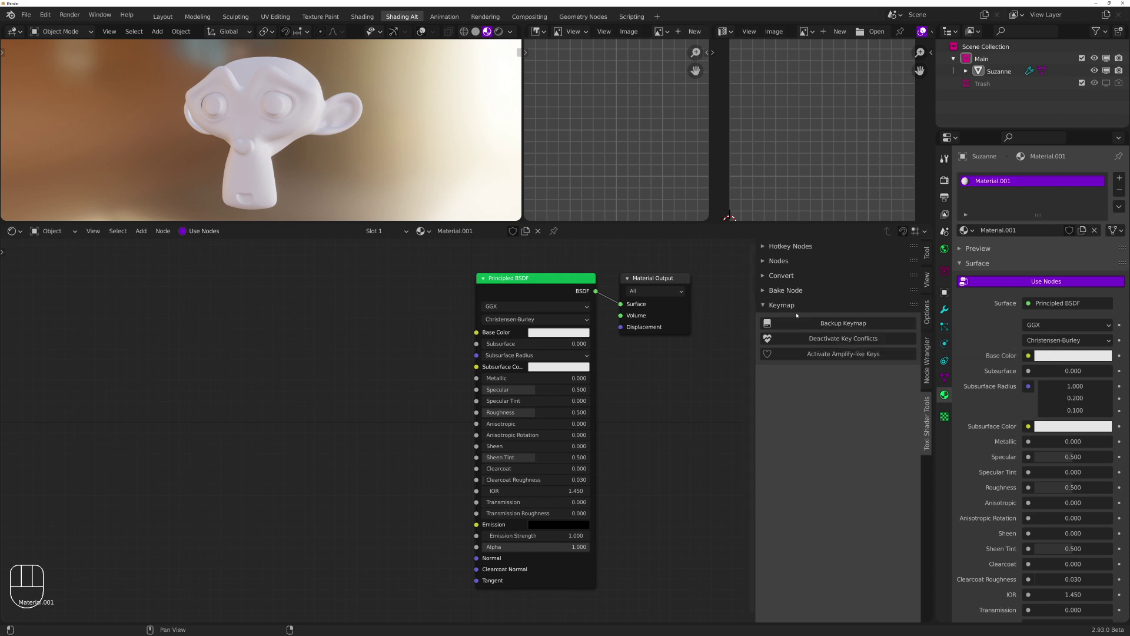
pyautogui.click(781, 275)
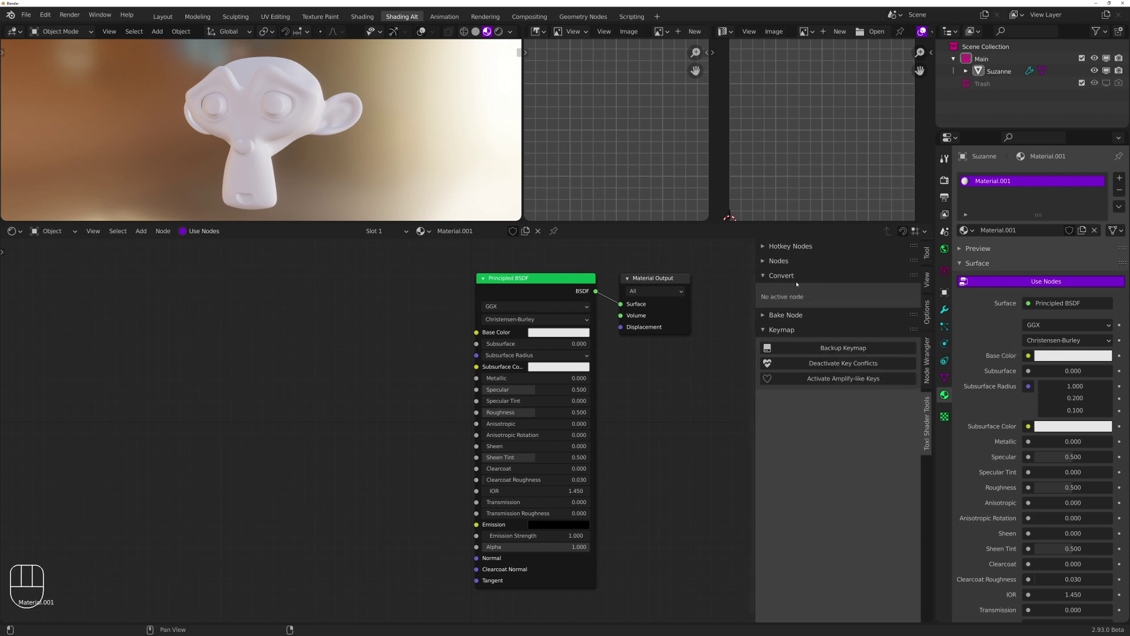
pyautogui.click(784, 276)
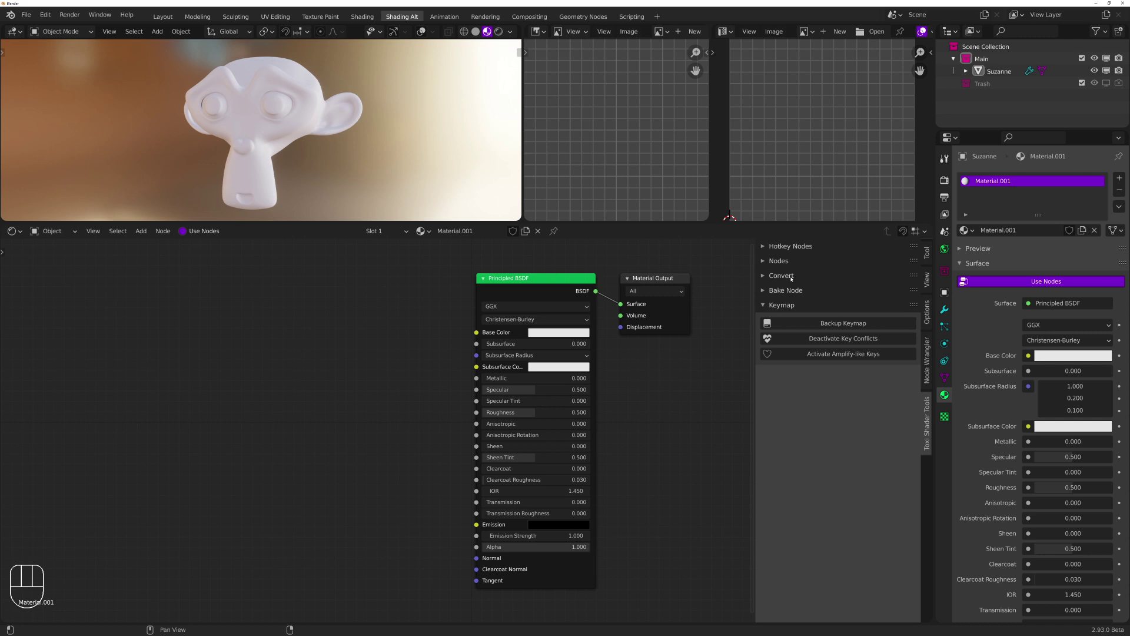
pyautogui.click(46, 15)
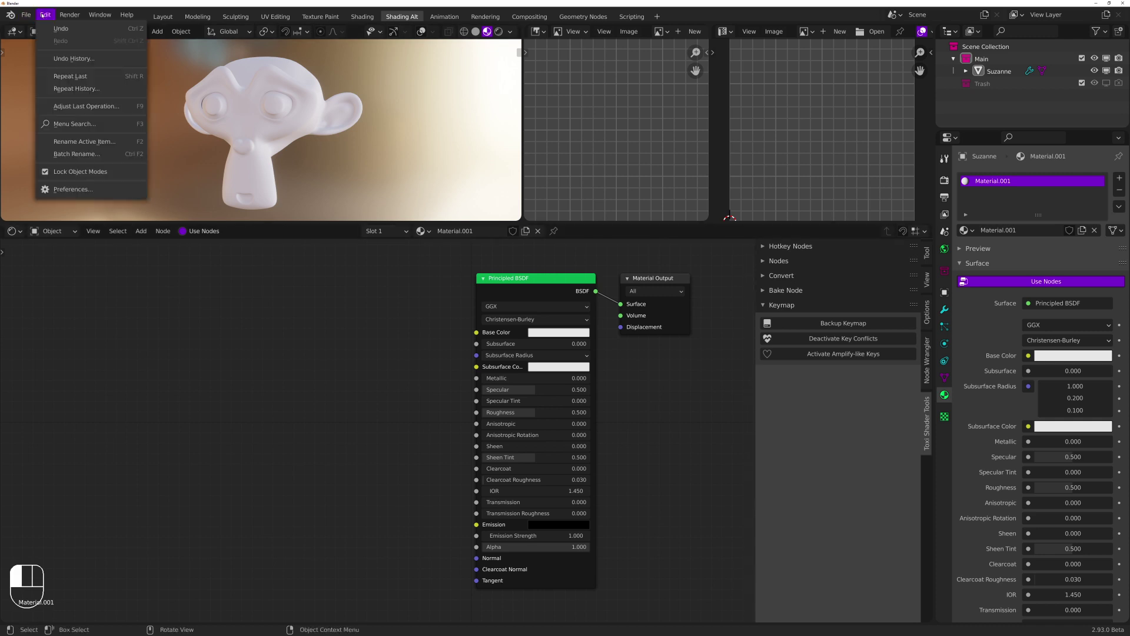
pyautogui.click(78, 190)
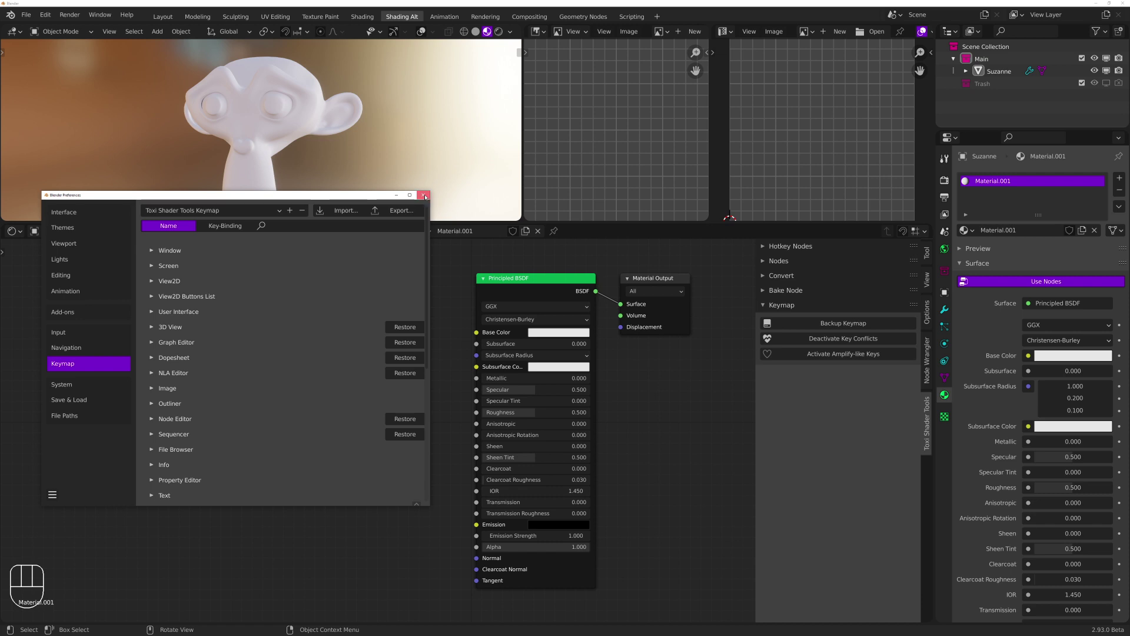
pyautogui.click(424, 196)
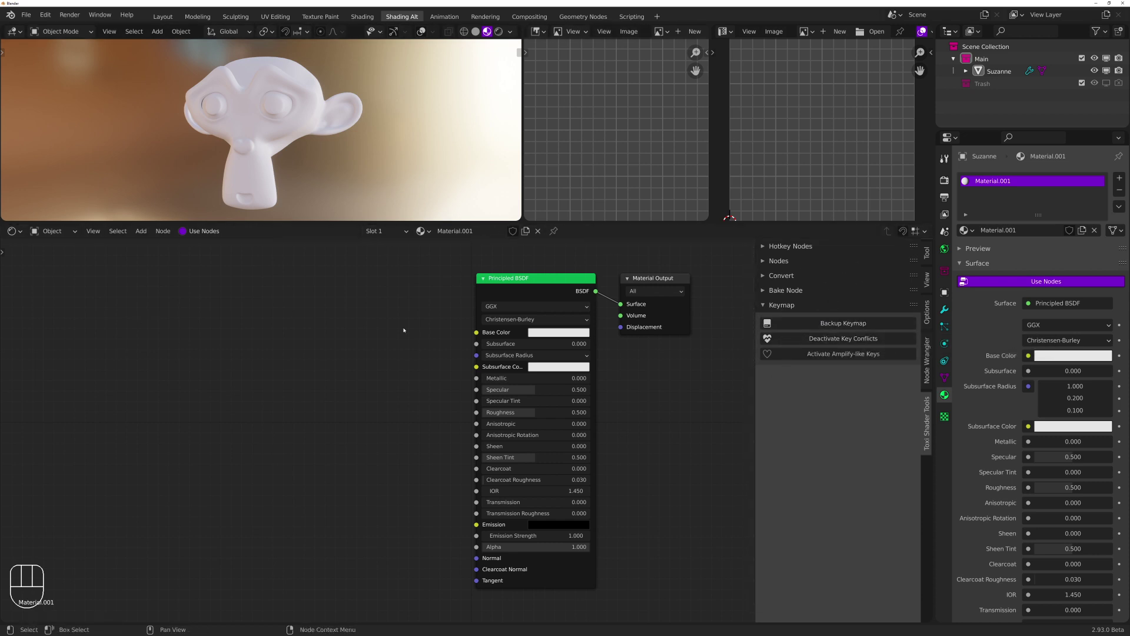
# Activate the add-on's Amplify-like keys again from its Keymap section
pyautogui.moveTo(370, 318); pyautogui.dragTo(393, 321, button='middle')
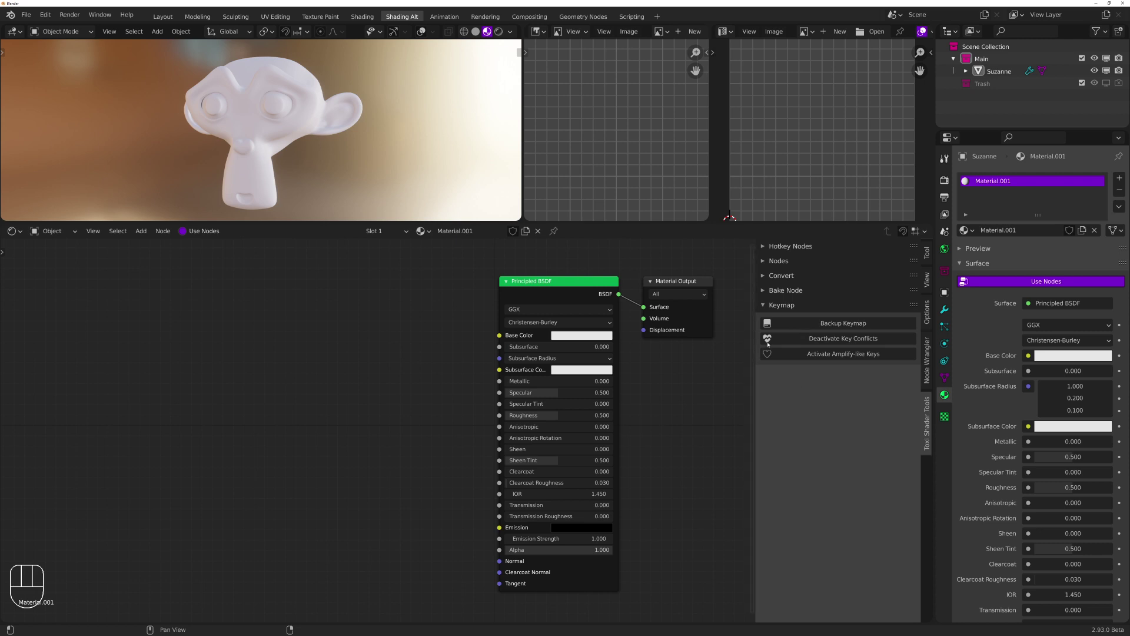
pyautogui.click(816, 356)
pyautogui.click(816, 359)
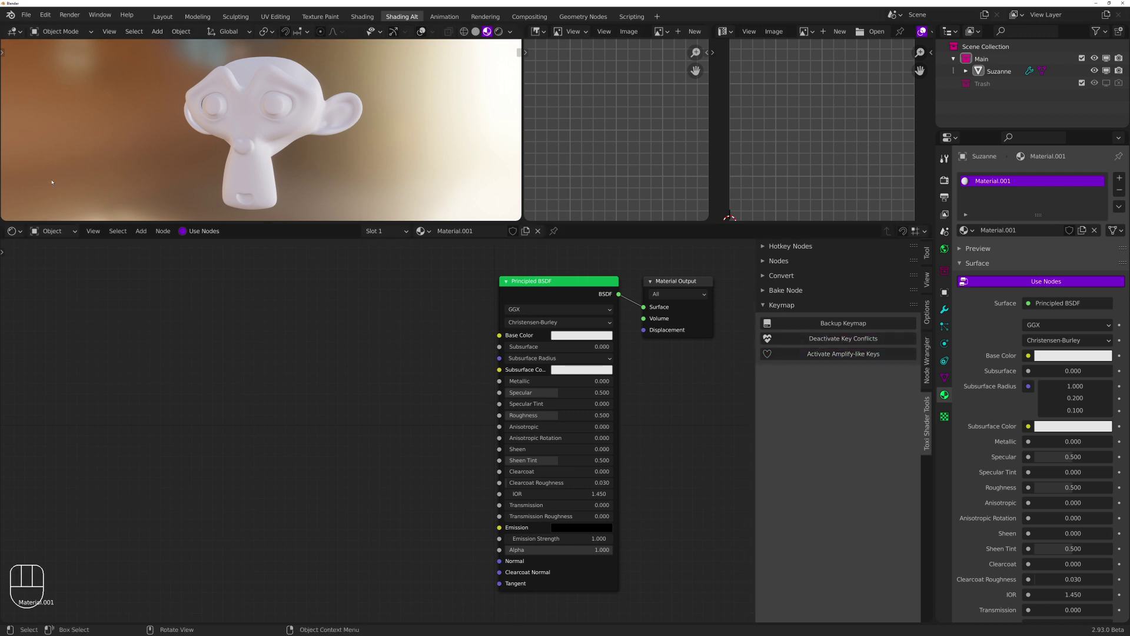
# Review the save options in the keymap preferences and the Save Startup File entry among the file defaults
pyautogui.click(45, 15)
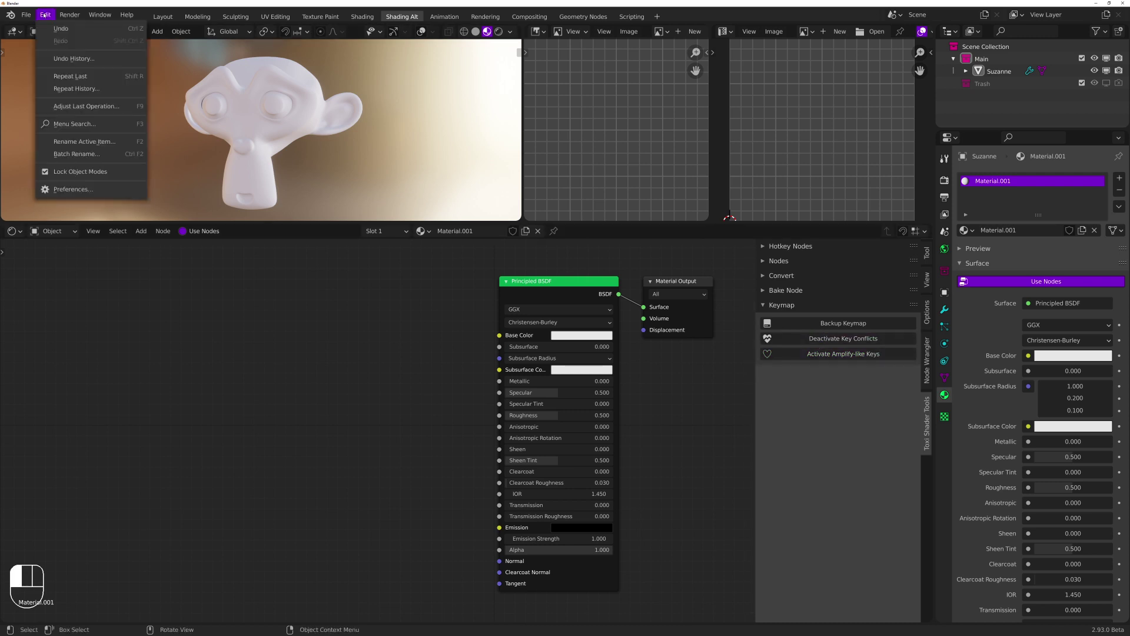
pyautogui.click(88, 189)
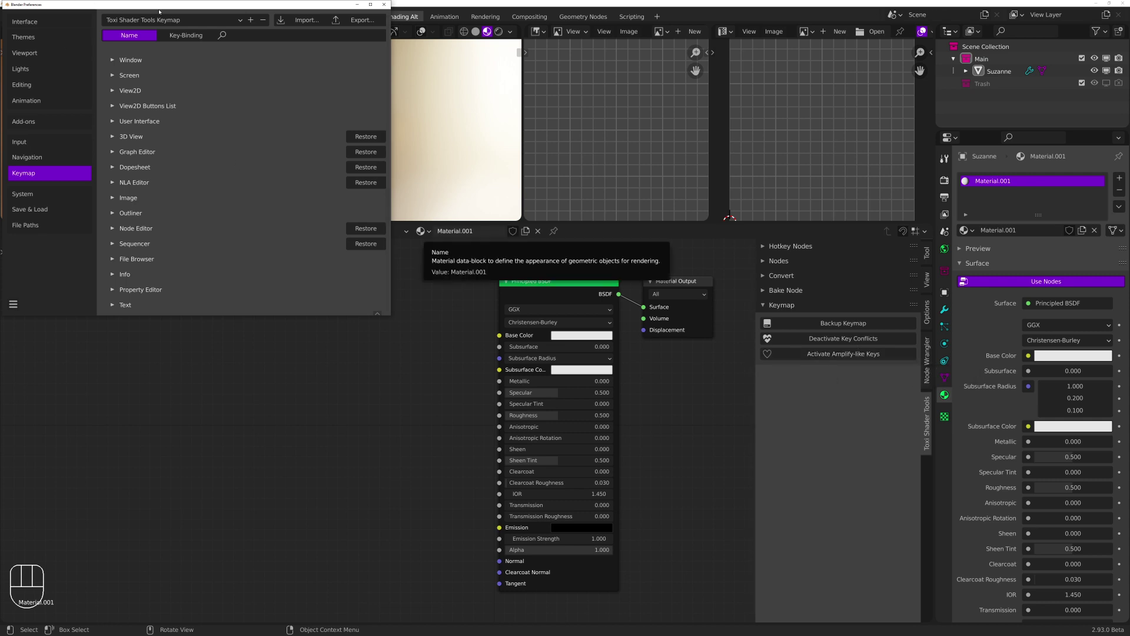
pyautogui.click(13, 304)
pyautogui.click(50, 273)
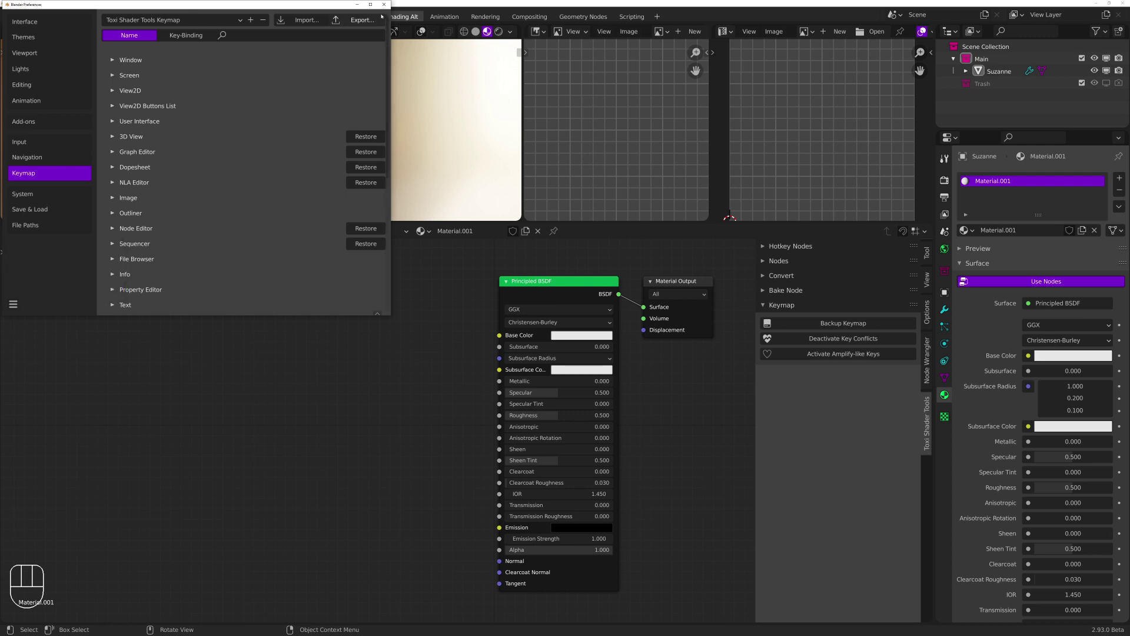
pyautogui.click(384, 4)
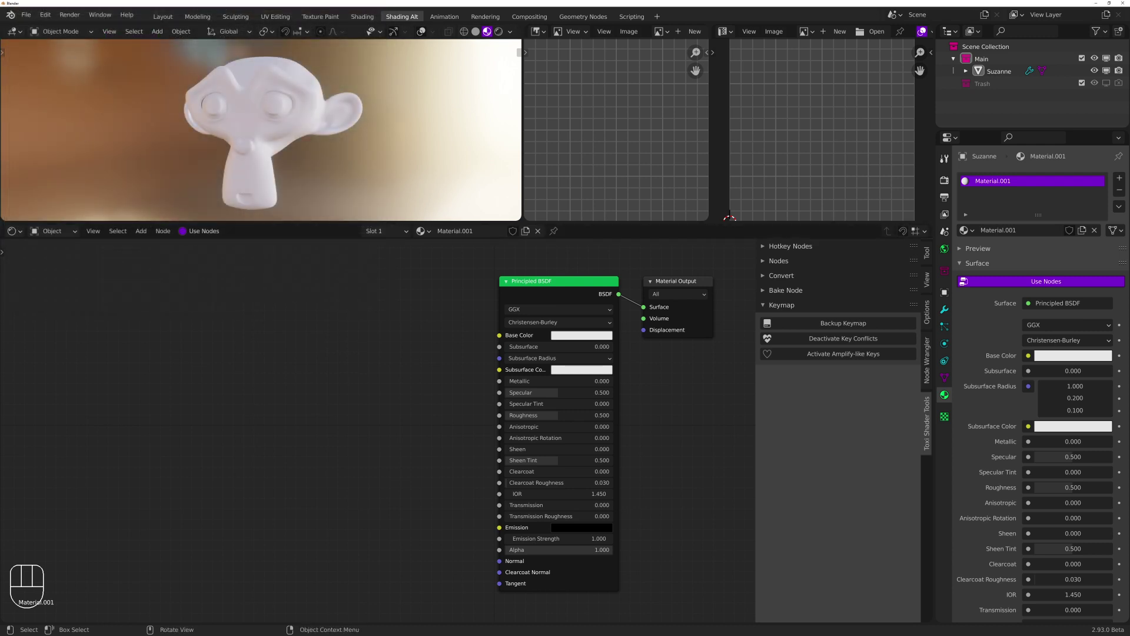
pyautogui.click(26, 15)
pyautogui.moveTo(59, 240)
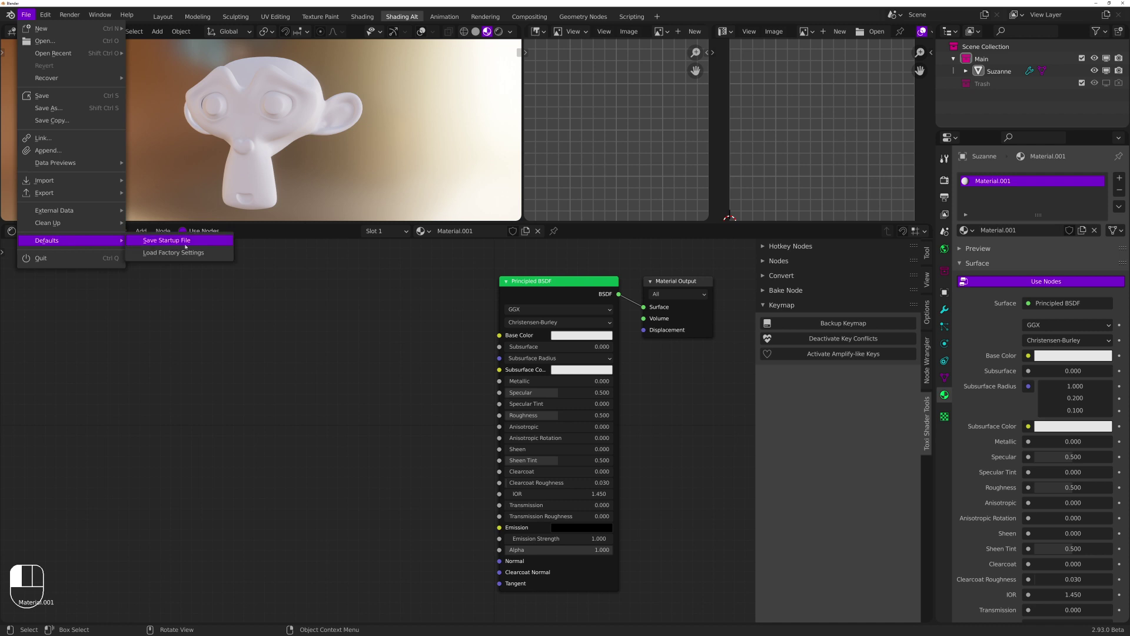
pyautogui.click(430, 324)
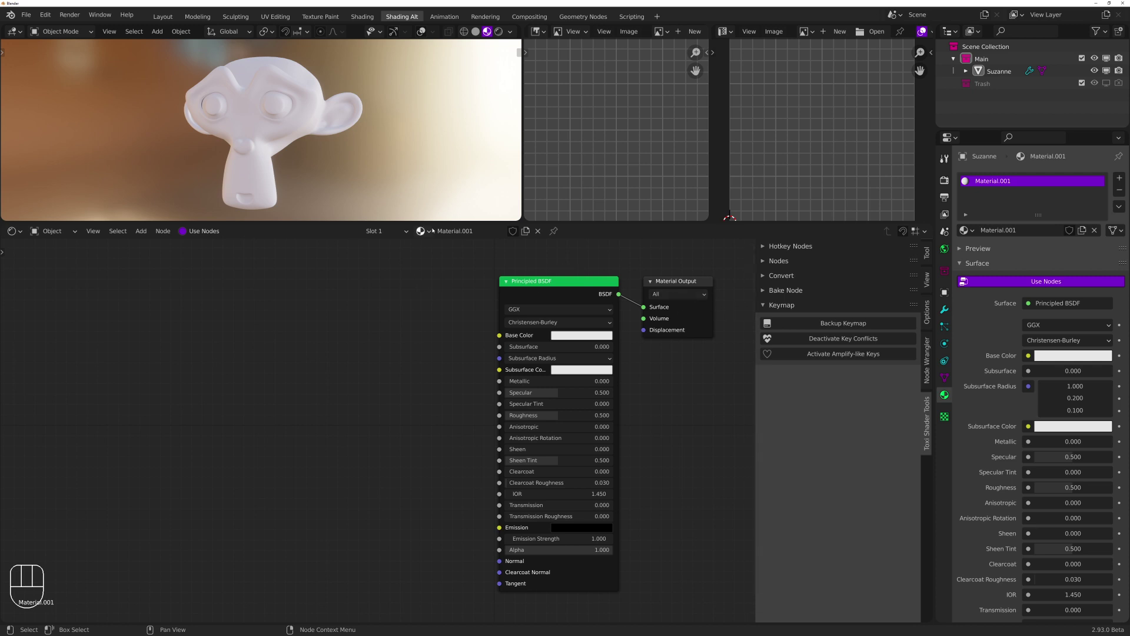
# Collapse the Keymap section, expand Hotkey Nodes, and test adding a Multiply node from its list before deleting that node
pyautogui.click(782, 305)
pyautogui.click(790, 246)
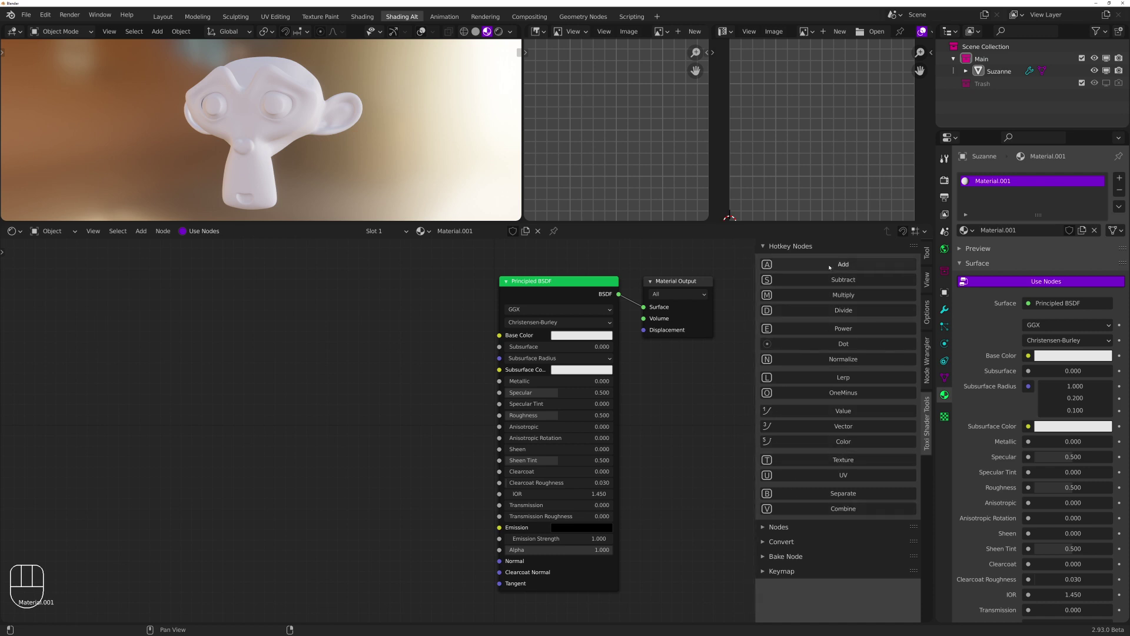
pyautogui.click(843, 295)
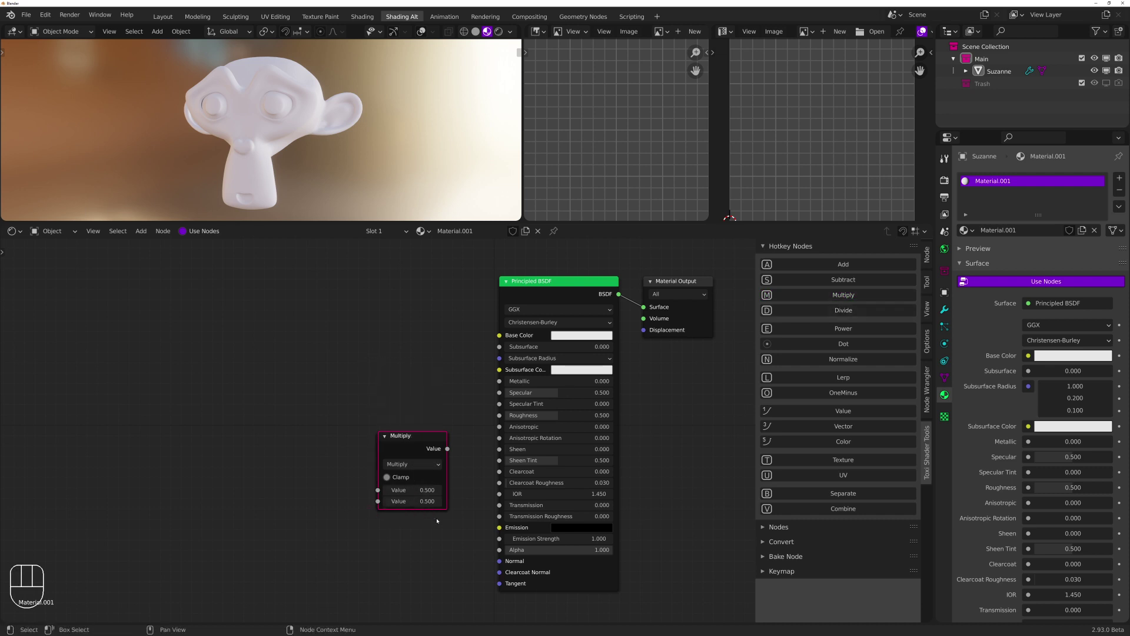
pyautogui.press('x')
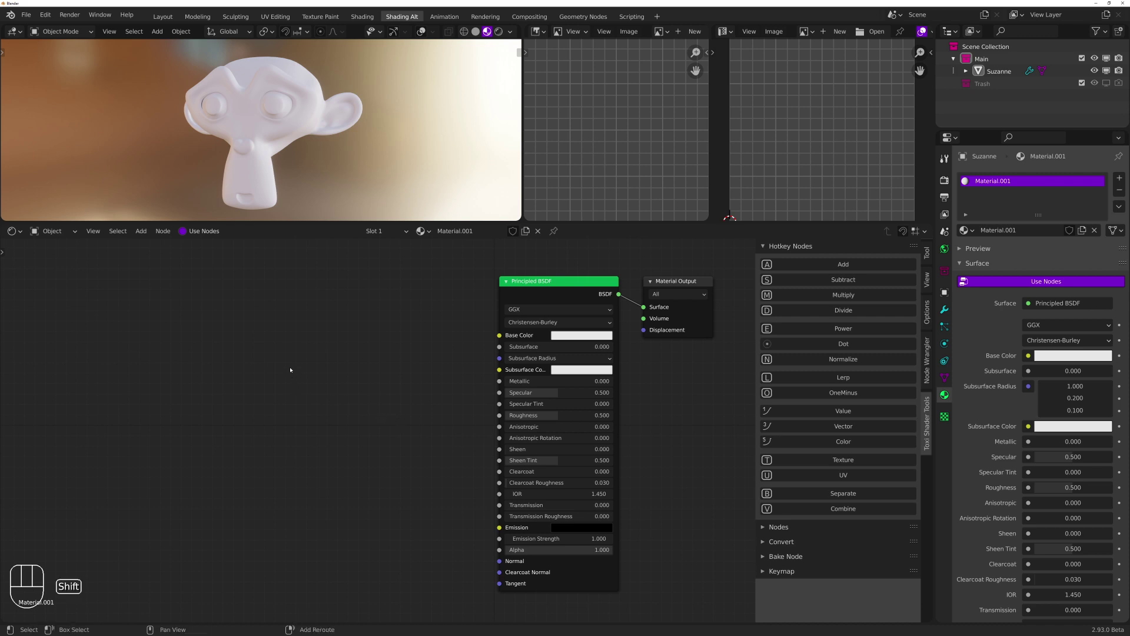
# Create Add, Subtract, Multiply and Divide nodes with the add-on's hotkeys and line them up beside the Principled BSDF
pyautogui.moveTo(356, 348); pyautogui.dragTo(388, 343, button='middle')
pyautogui.scroll(-1, 420, 334)
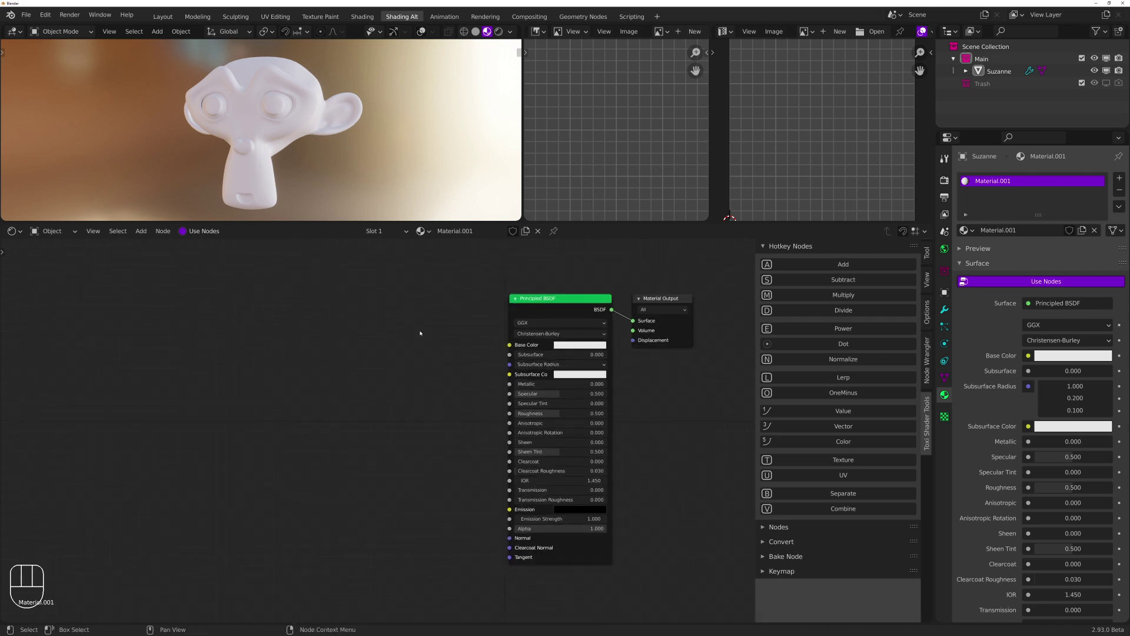
pyautogui.scroll(-1, 420, 333)
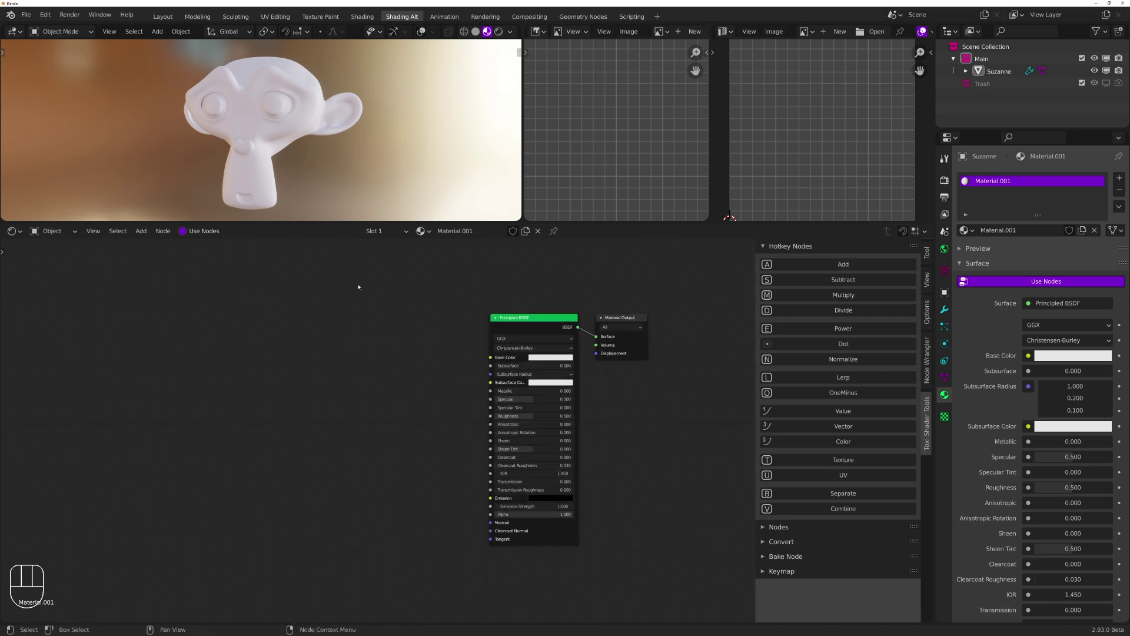
pyautogui.moveTo(358, 285); pyautogui.dragTo(309, 316, button='middle')
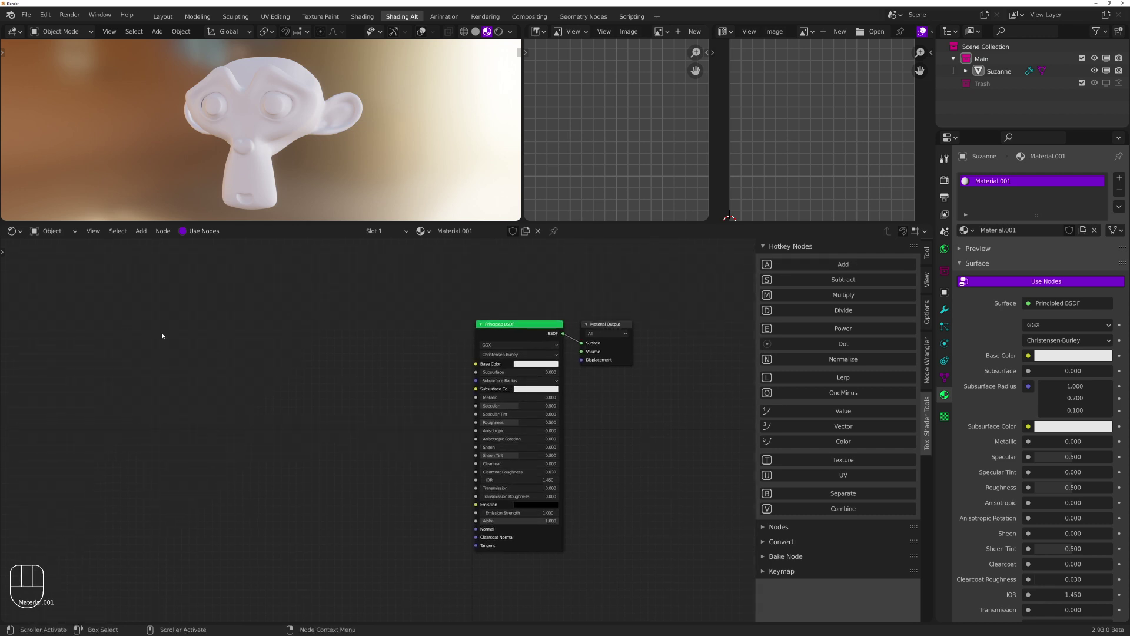
pyautogui.moveTo(225, 334); pyautogui.dragTo(255, 329, button='middle')
pyautogui.press('a')
pyautogui.press('a')
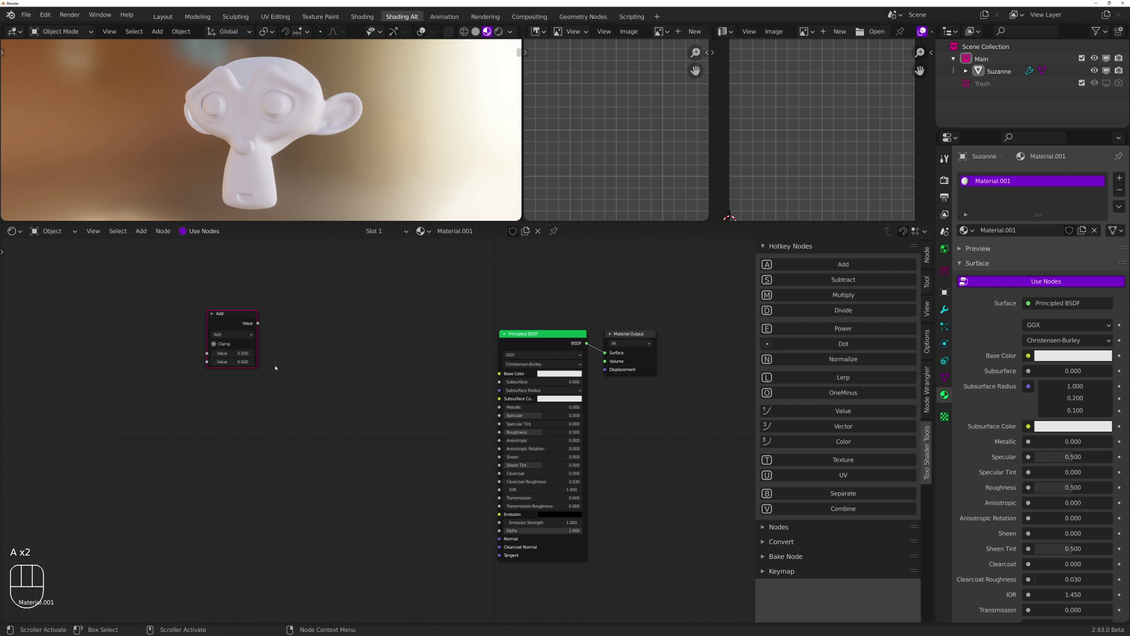
pyautogui.press('s')
pyautogui.click(272, 313)
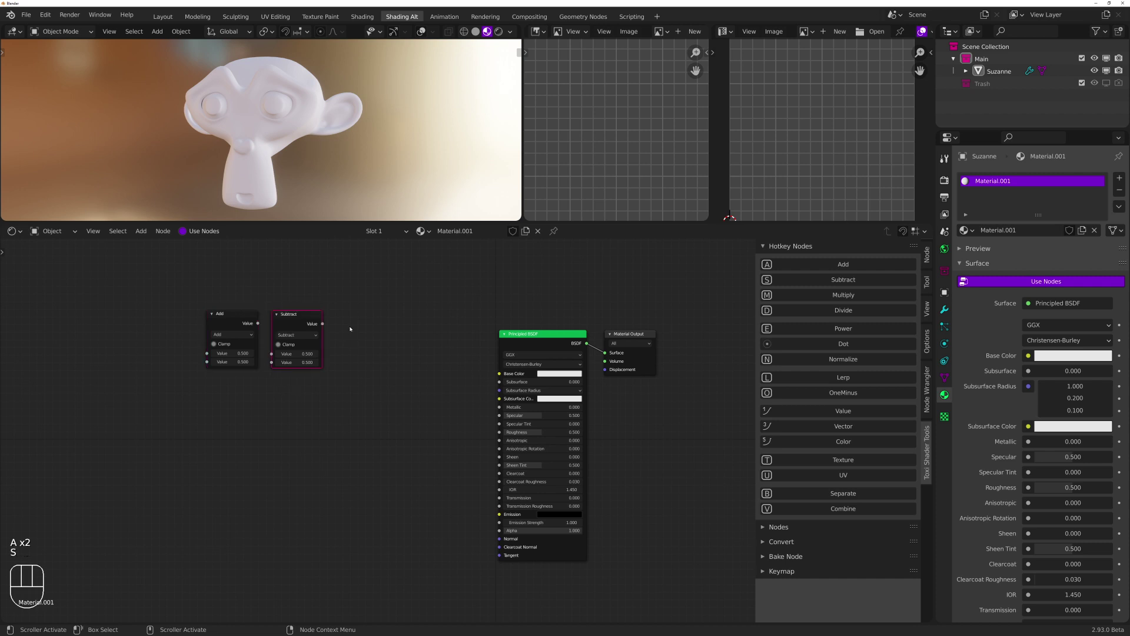
pyautogui.press('m')
pyautogui.press('d')
pyautogui.click(415, 318)
pyautogui.moveTo(283, 315); pyautogui.dragTo(277, 314)
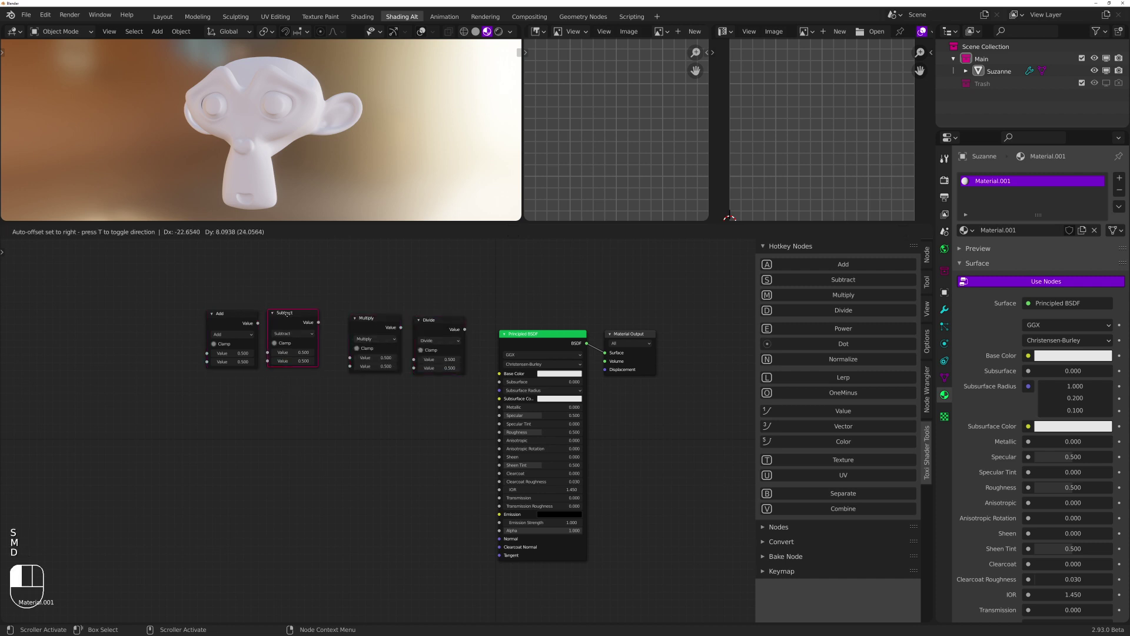
pyautogui.moveTo(357, 321); pyautogui.dragTo(334, 314)
# Delete the row of Add, Subtract, Multiply and Divide nodes
pyautogui.moveTo(167, 300); pyautogui.dragTo(466, 385)
pyautogui.press('x')
pyautogui.press('x')
# Create Power, Dot Product and Normalize nodes side by side with the add-on's hotkeys
pyautogui.press('e')
pyautogui.click(227, 327)
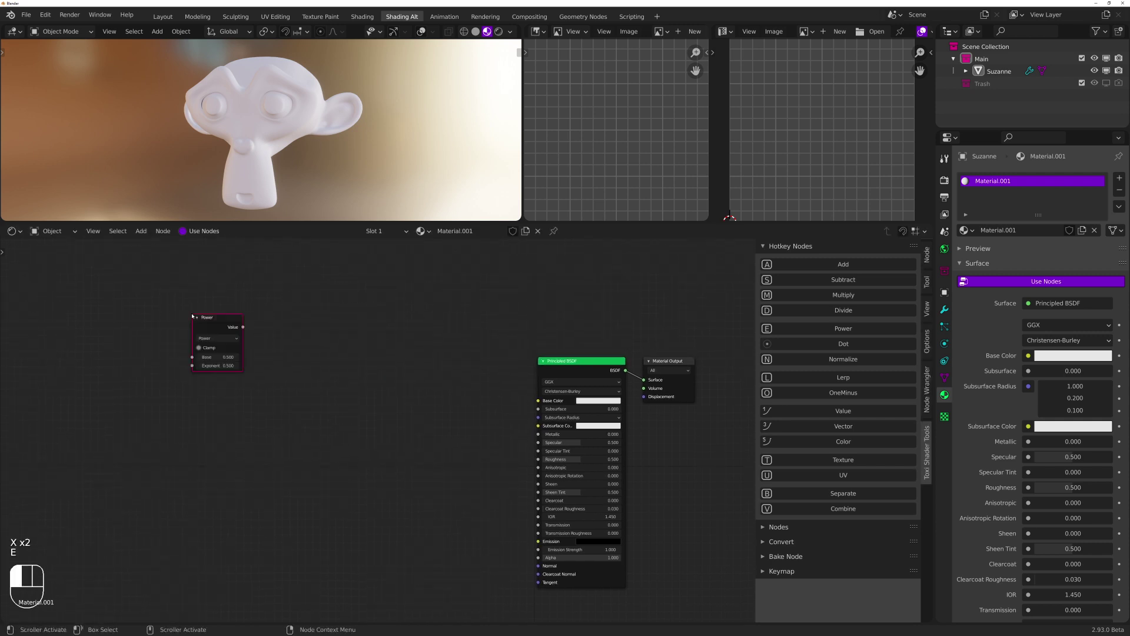
pyautogui.press('.')
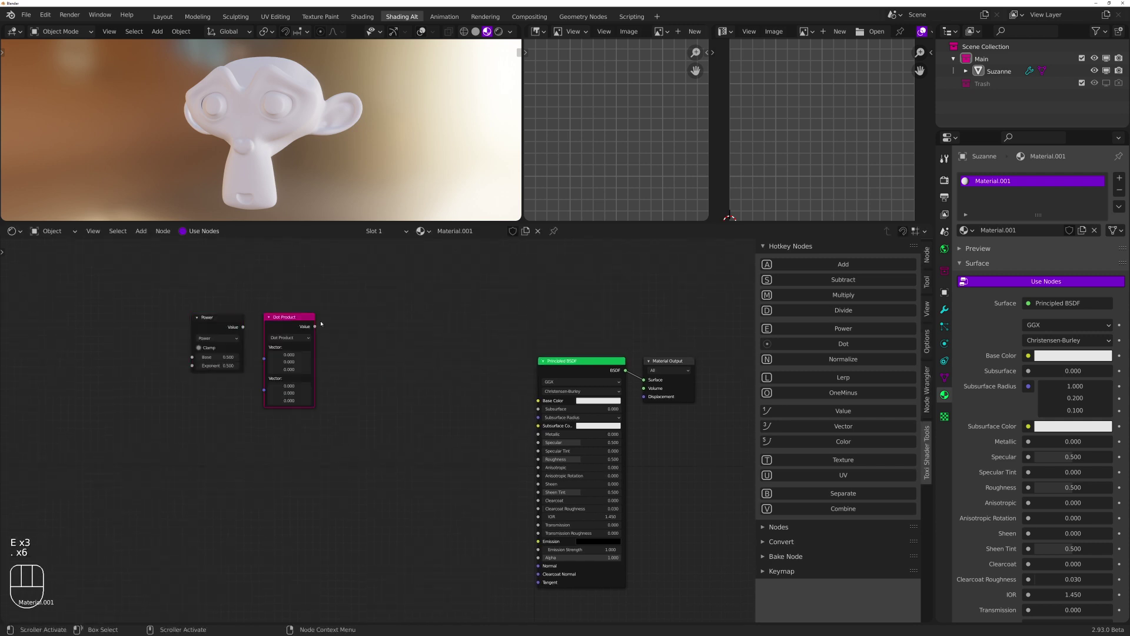
pyautogui.press('n')
pyautogui.press('n')
pyautogui.press('n')
pyautogui.press('n')
pyautogui.press('n')
pyautogui.press('n')
pyautogui.press('n')
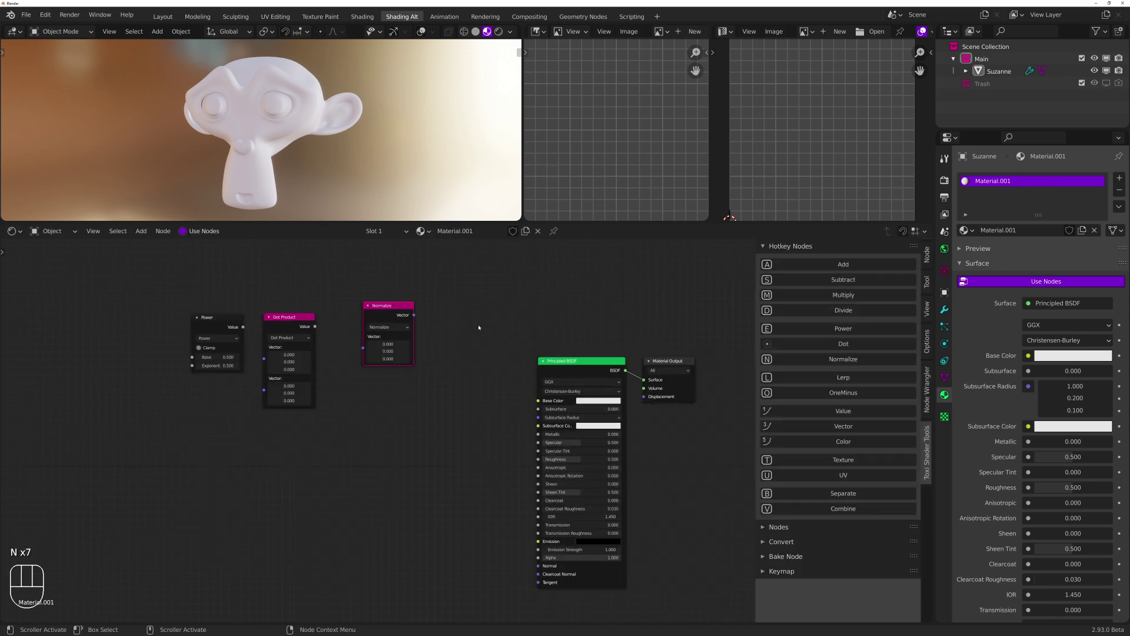
pyautogui.click(337, 320)
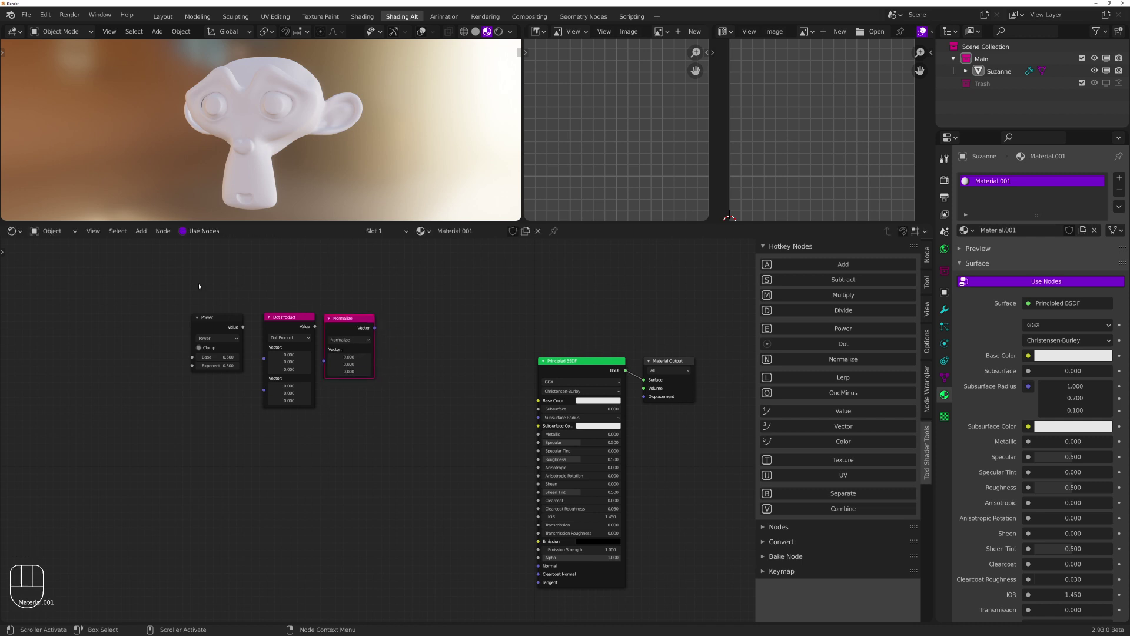
# Shift the Power, Dot Product and Normalize nodes together as a group and delete all three
pyautogui.moveTo(175, 293); pyautogui.dragTo(422, 407)
pyautogui.moveTo(274, 321); pyautogui.dragTo(310, 318)
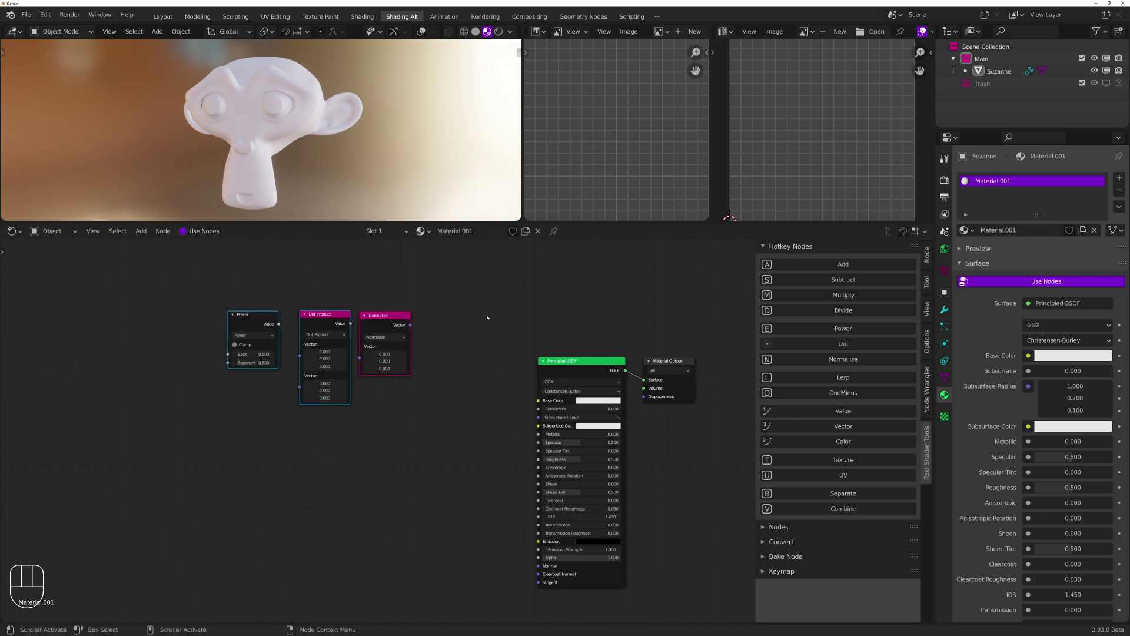
pyautogui.moveTo(471, 284); pyautogui.dragTo(219, 394)
pyautogui.press('x')
# Create Lerp and One Minus nodes with the add-on's hotkeys and move the pair above the Principled BSDF
pyautogui.press('l')
pyautogui.click(391, 348)
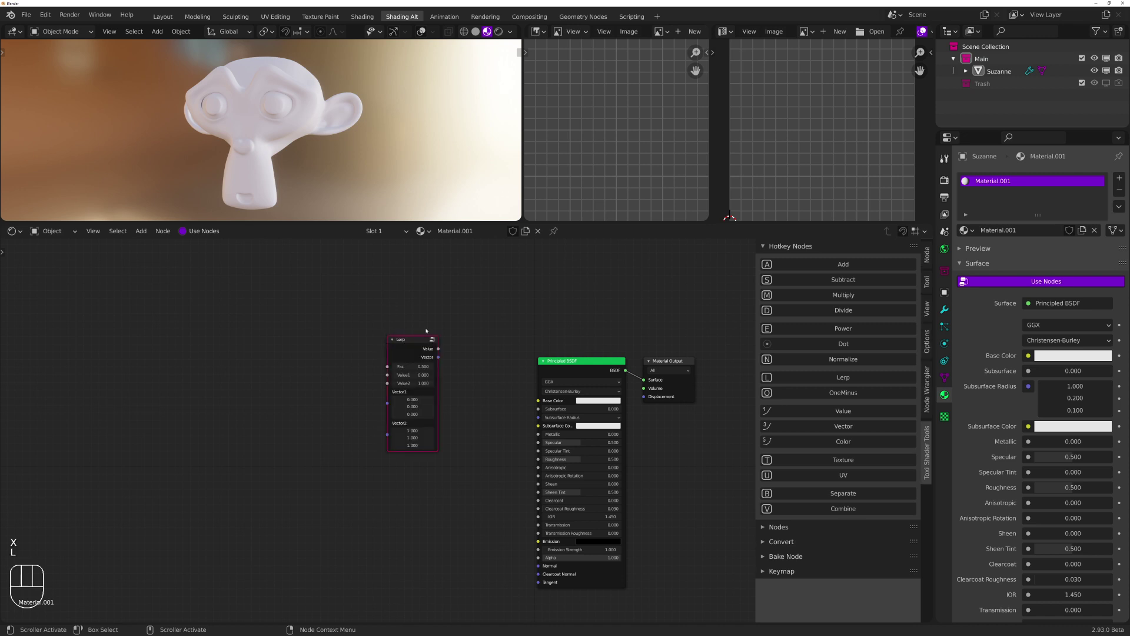
pyautogui.press('o')
pyautogui.moveTo(329, 317); pyautogui.dragTo(515, 269)
pyautogui.moveTo(531, 291); pyautogui.dragTo(556, 337, button='middle')
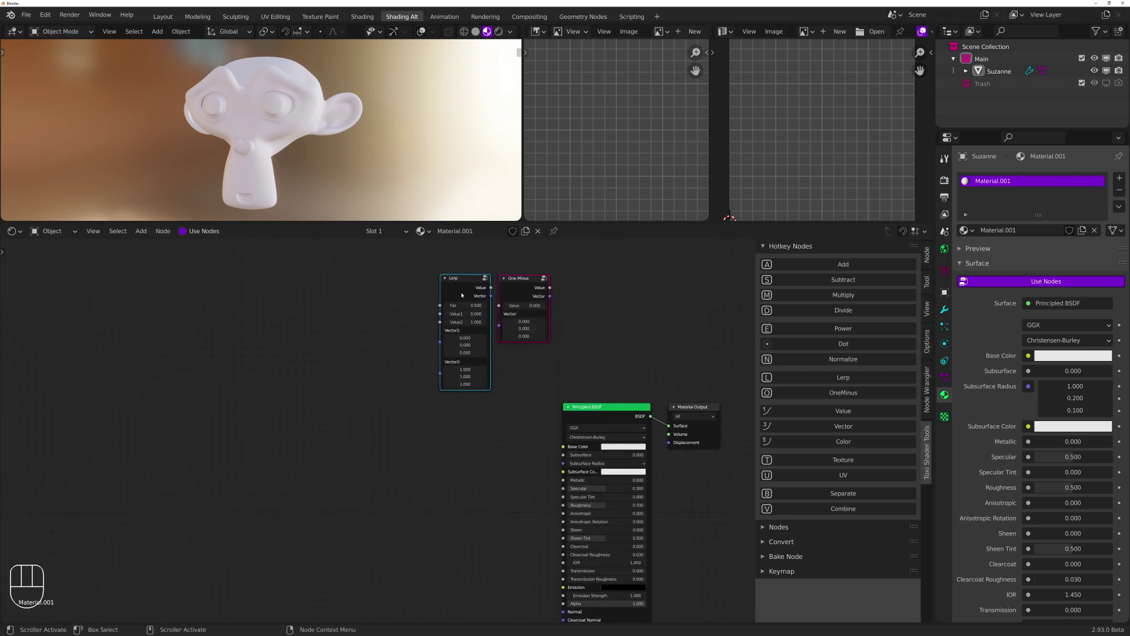
pyautogui.moveTo(461, 295)
pyautogui.mouseDown()
pyautogui.moveTo(467, 274)
pyautogui.moveTo(466, 282)
pyautogui.mouseUp()
# Add a Vector node with its hotkey and place it directly below the One Minus node
pyautogui.click(539, 366)
pyautogui.press('KP_3')
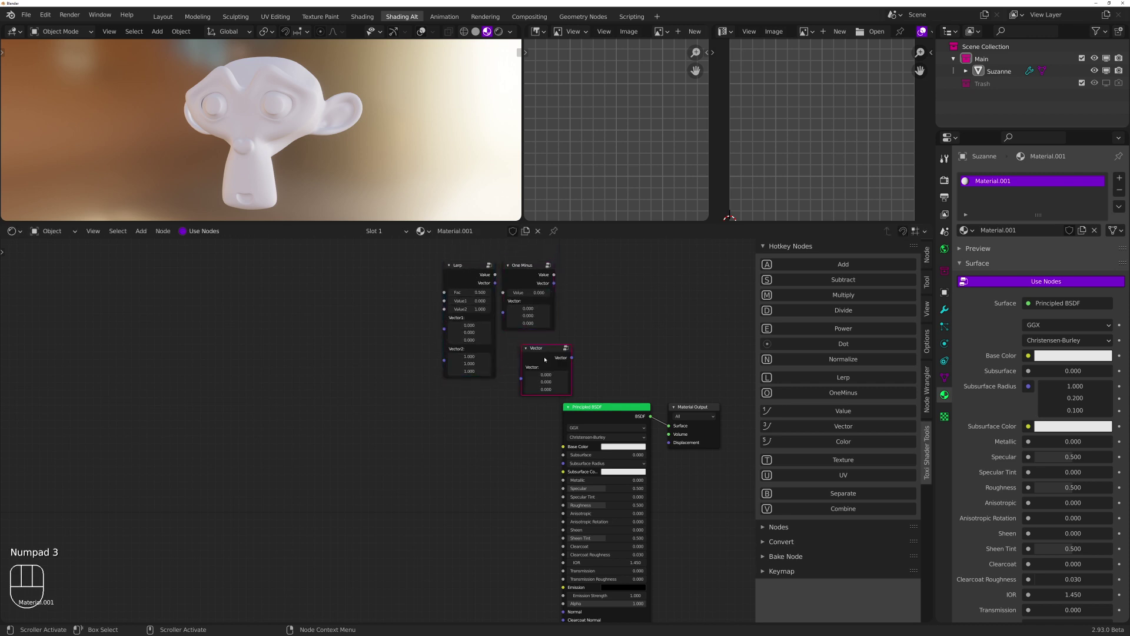
pyautogui.click(538, 366)
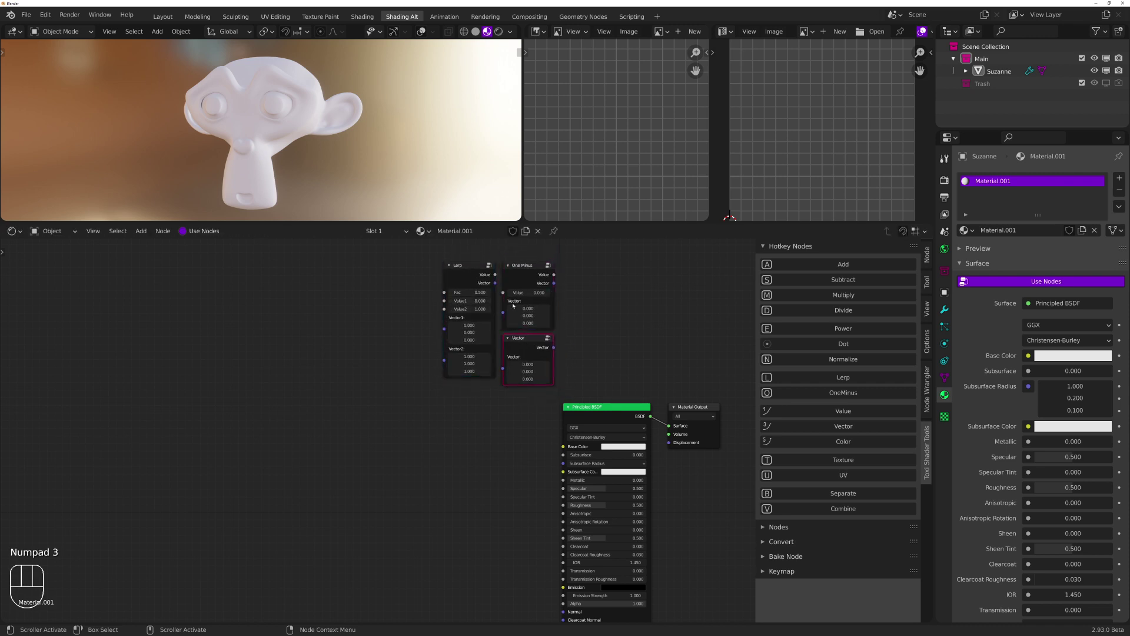
# Create Value, Vector and Color nodes in the empty node area with their hotkeys, and delete all three
pyautogui.moveTo(353, 374); pyautogui.dragTo(415, 344, button='middle')
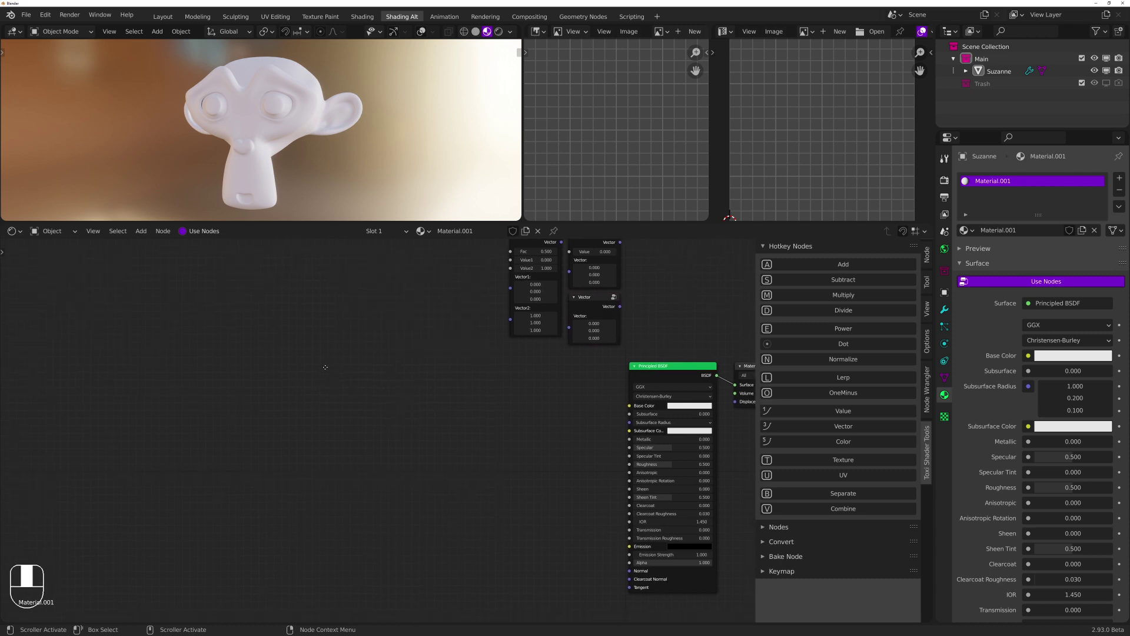
pyautogui.press('KP_1')
pyautogui.press('KP_3')
pyautogui.press('KP_5')
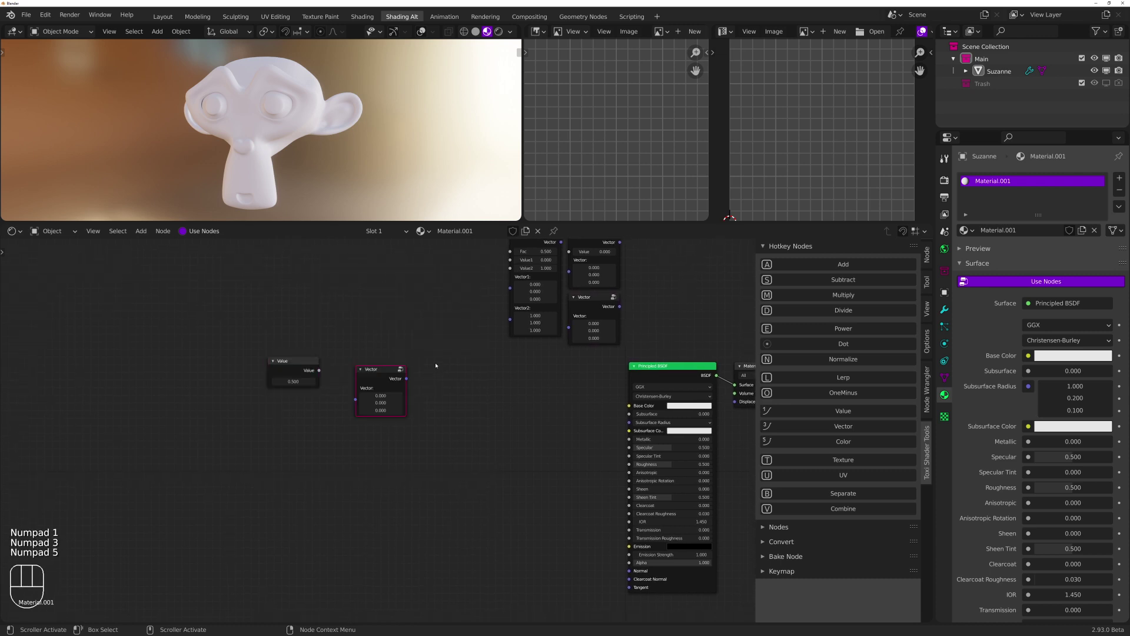
pyautogui.press('KP_5')
pyautogui.moveTo(223, 339); pyautogui.dragTo(450, 435)
pyautogui.press('x')
# Create an Image Texture node and a UV Map node with the add-on's hotkeys, deleting each one after placing it
pyautogui.press('t')
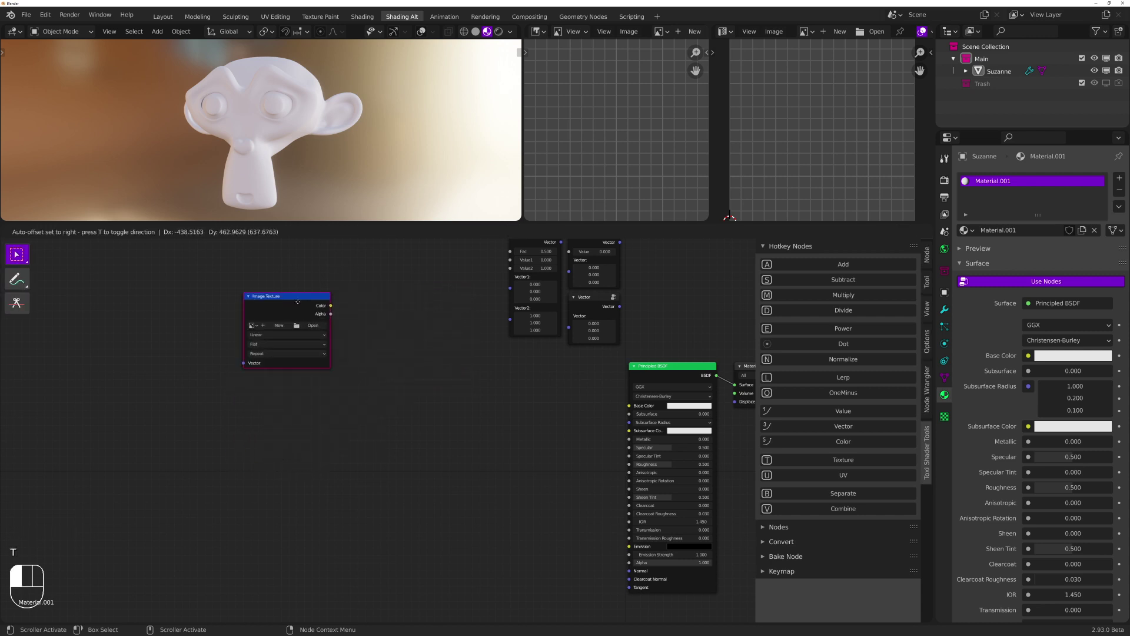
pyautogui.click(303, 298)
pyautogui.press('x')
pyautogui.press('u')
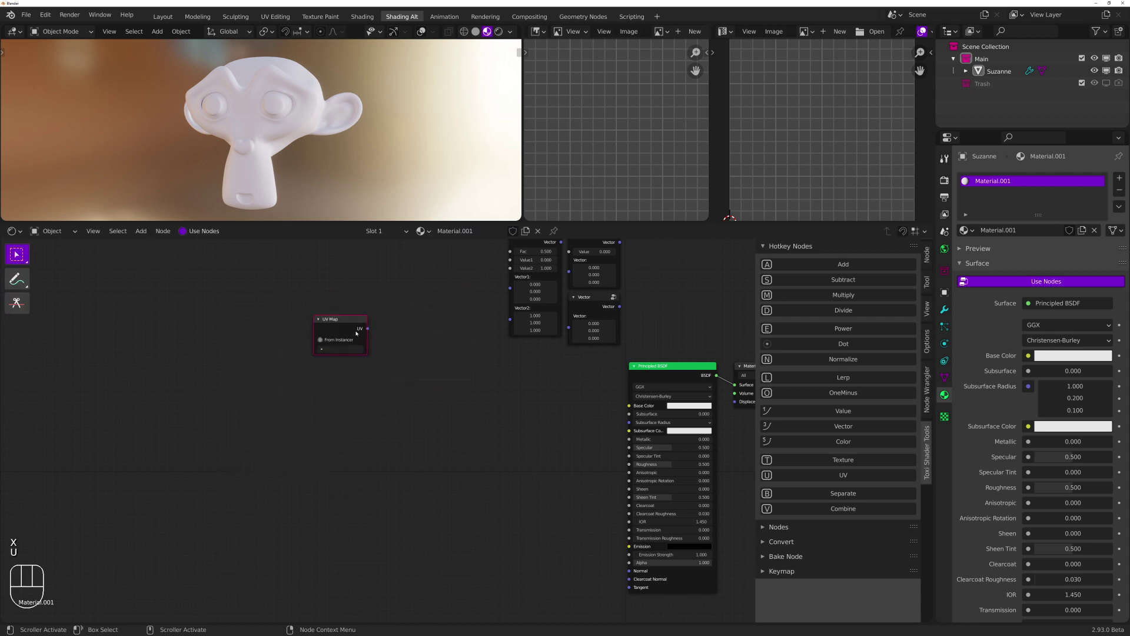
pyautogui.press('x')
# Create Separate XYZ and Combine XYZ nodes side by side with their hotkeys, and delete both
pyautogui.press('b')
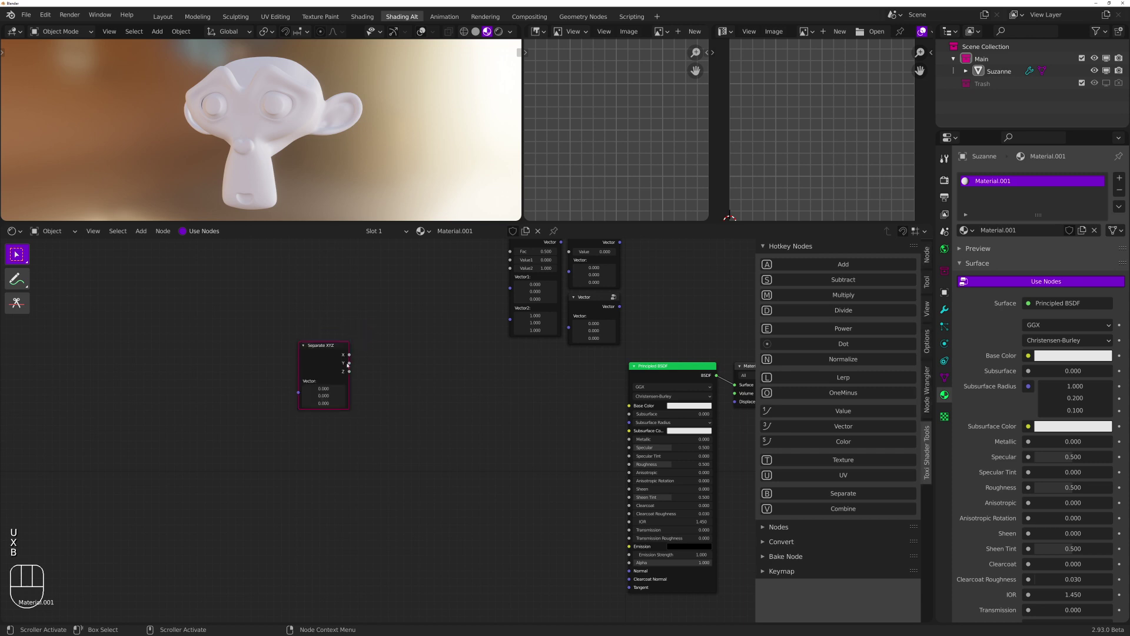
pyautogui.press('v')
pyautogui.press('v')
pyautogui.click(375, 346)
pyautogui.moveTo(396, 349); pyautogui.dragTo(383, 340)
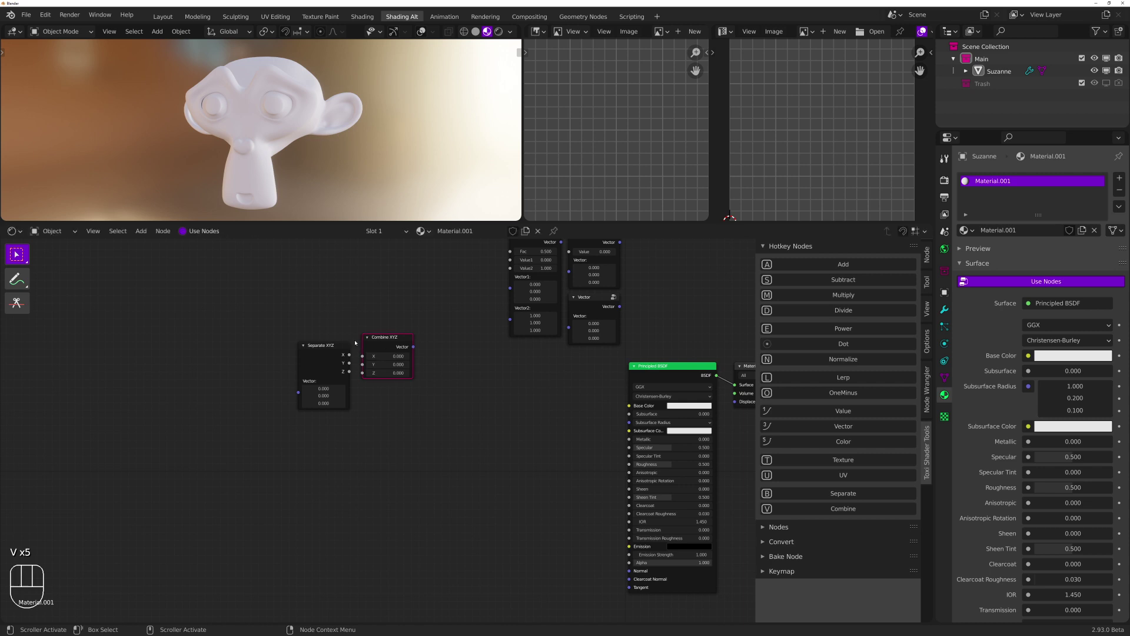
pyautogui.moveTo(278, 338); pyautogui.dragTo(422, 416)
pyautogui.click(428, 409)
pyautogui.moveTo(260, 309); pyautogui.dragTo(447, 464)
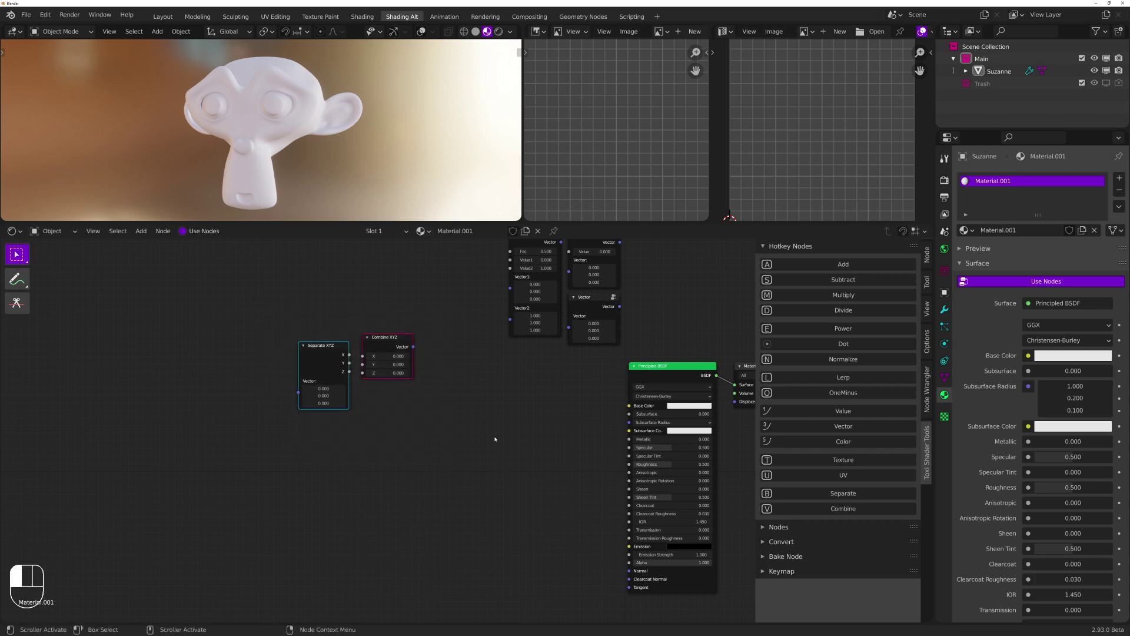
pyautogui.click(495, 441)
pyautogui.moveTo(386, 346); pyautogui.dragTo(384, 345)
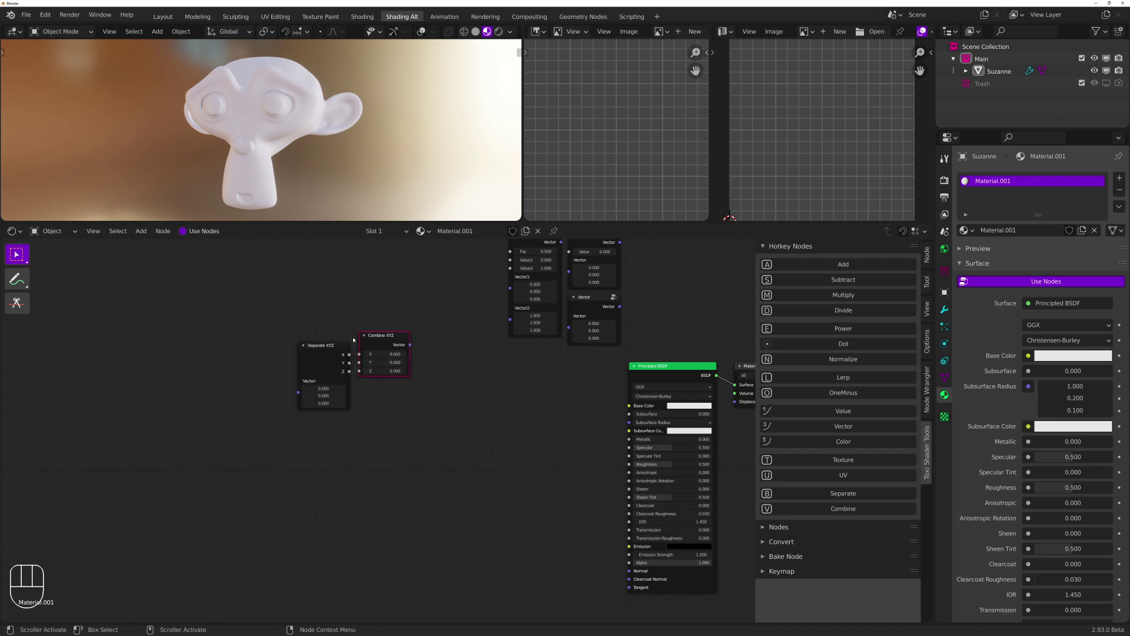
pyautogui.moveTo(260, 330); pyautogui.dragTo(449, 425)
pyautogui.press('x')
# Move the Lerp, One Minus and Vector nodes aside as a group, and add the add-on's SmoothStep node beside One Minus
pyautogui.moveTo(533, 423); pyautogui.dragTo(471, 496, button='middle')
pyautogui.moveTo(380, 298); pyautogui.dragTo(389, 393)
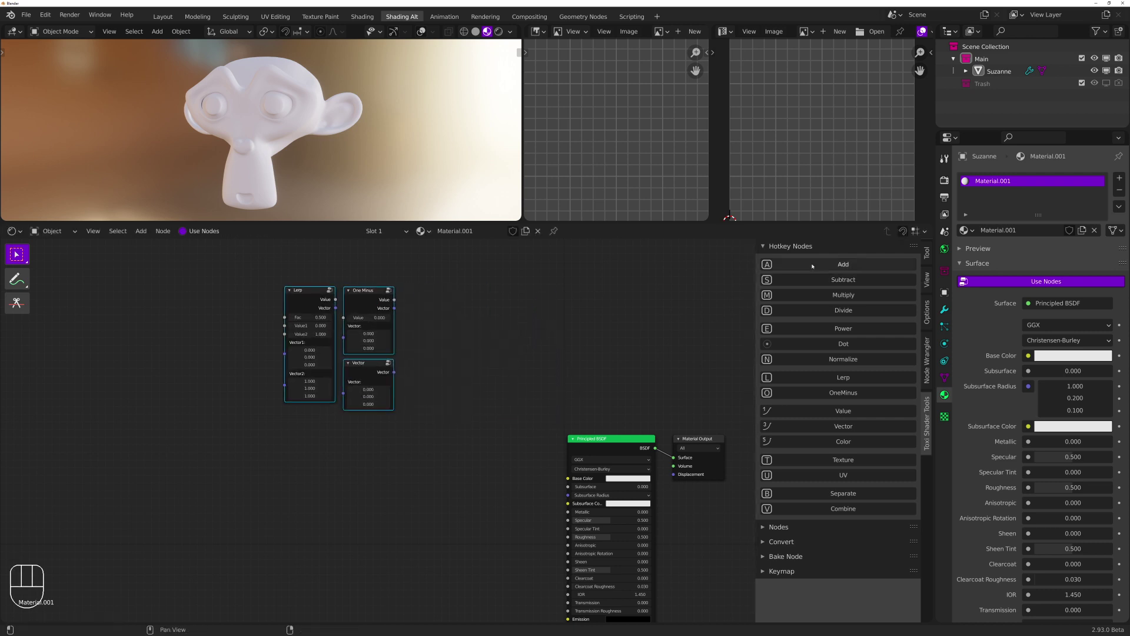
pyautogui.click(791, 246)
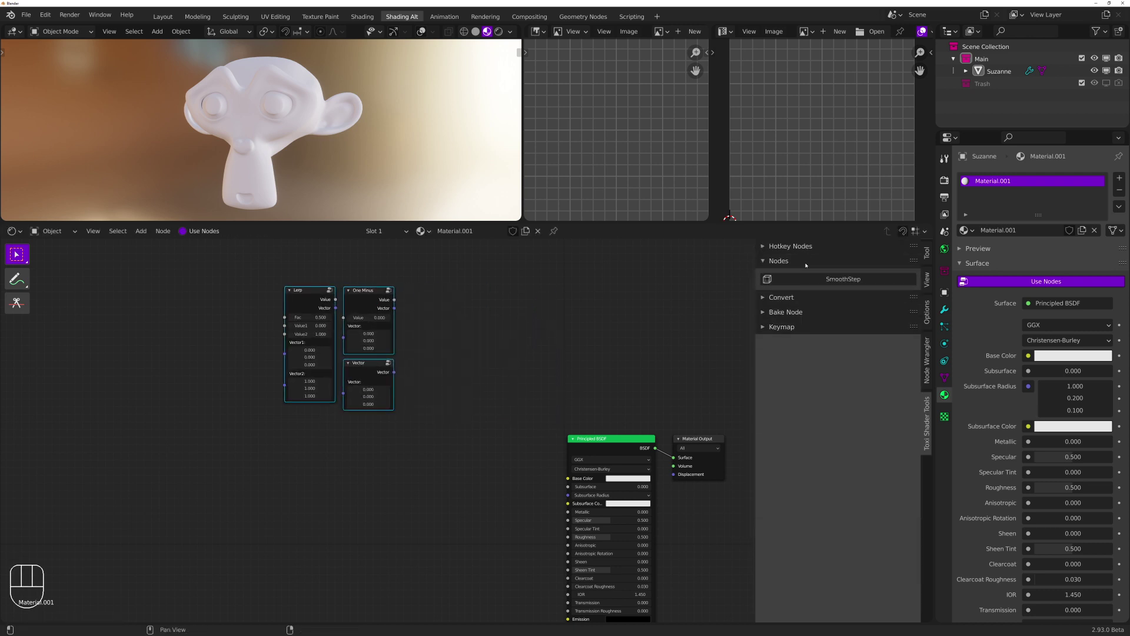
pyautogui.click(449, 328)
pyautogui.moveTo(449, 328); pyautogui.dragTo(550, 332, button='middle')
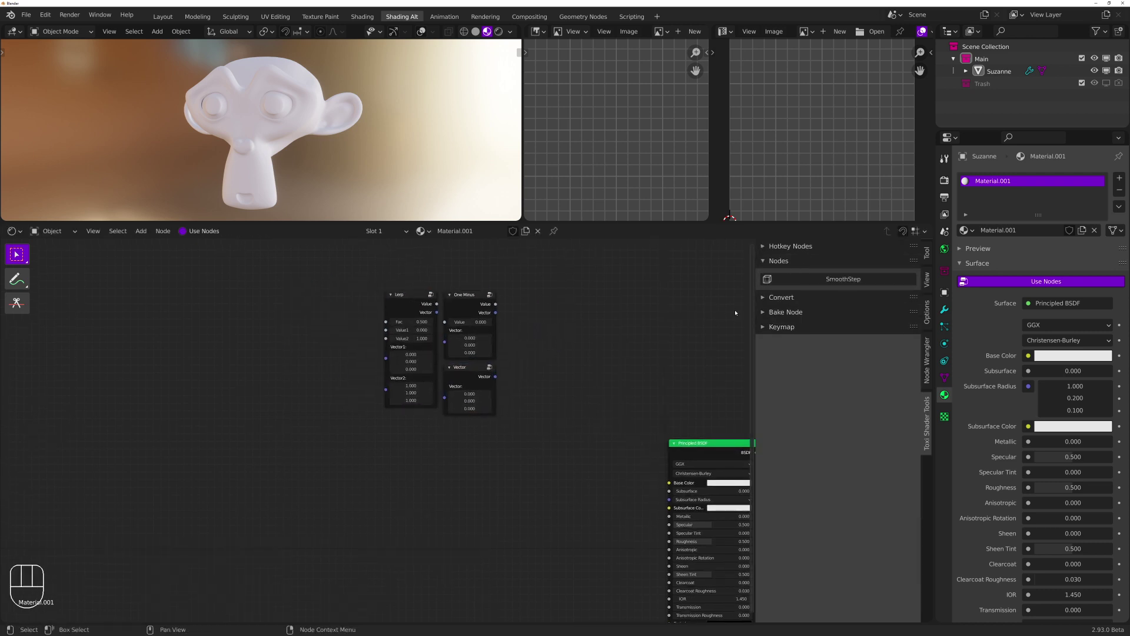
pyautogui.click(830, 279)
pyautogui.press('g')
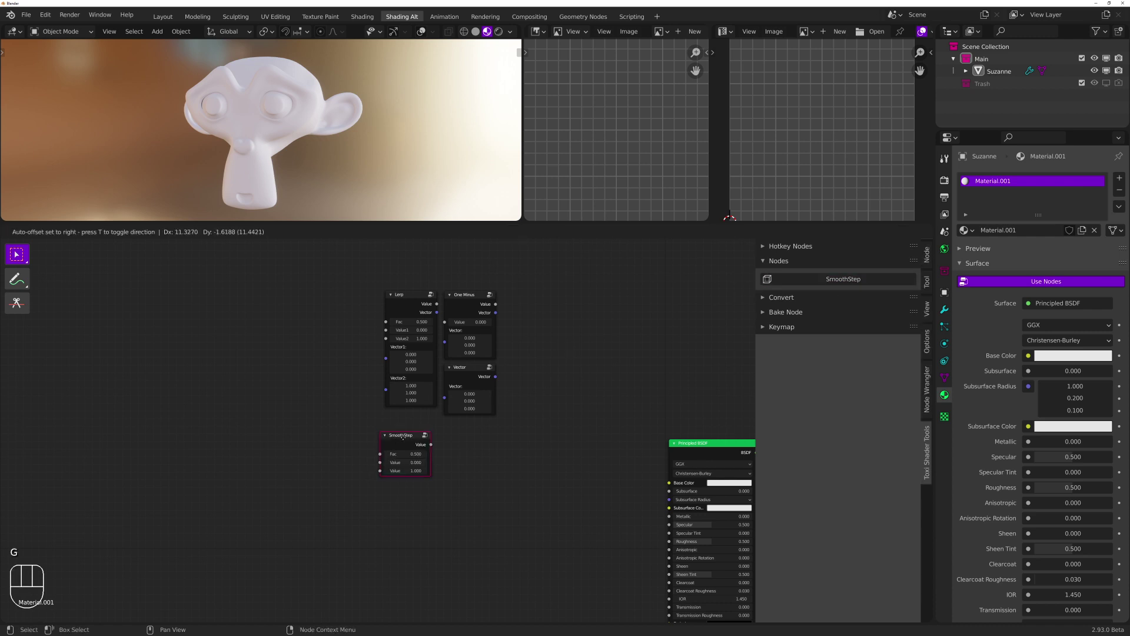
pyautogui.click(514, 300)
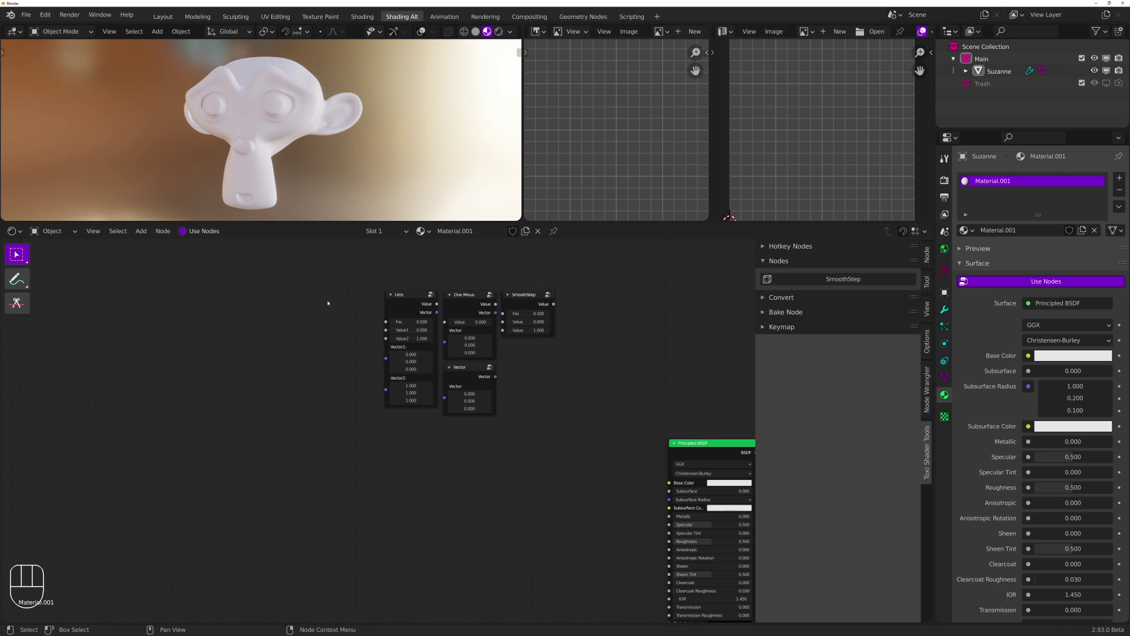
# Shift the Lerp, One Minus, Vector and SmoothStep nodes together slightly down and to the left
pyautogui.moveTo(319, 286); pyautogui.dragTo(550, 459)
pyautogui.moveTo(524, 299); pyautogui.dragTo(498, 354)
pyautogui.click(610, 408)
pyautogui.moveTo(586, 408); pyautogui.dragTo(601, 377, button='middle')
pyautogui.moveTo(413, 324); pyautogui.dragTo(452, 321, button='middle')
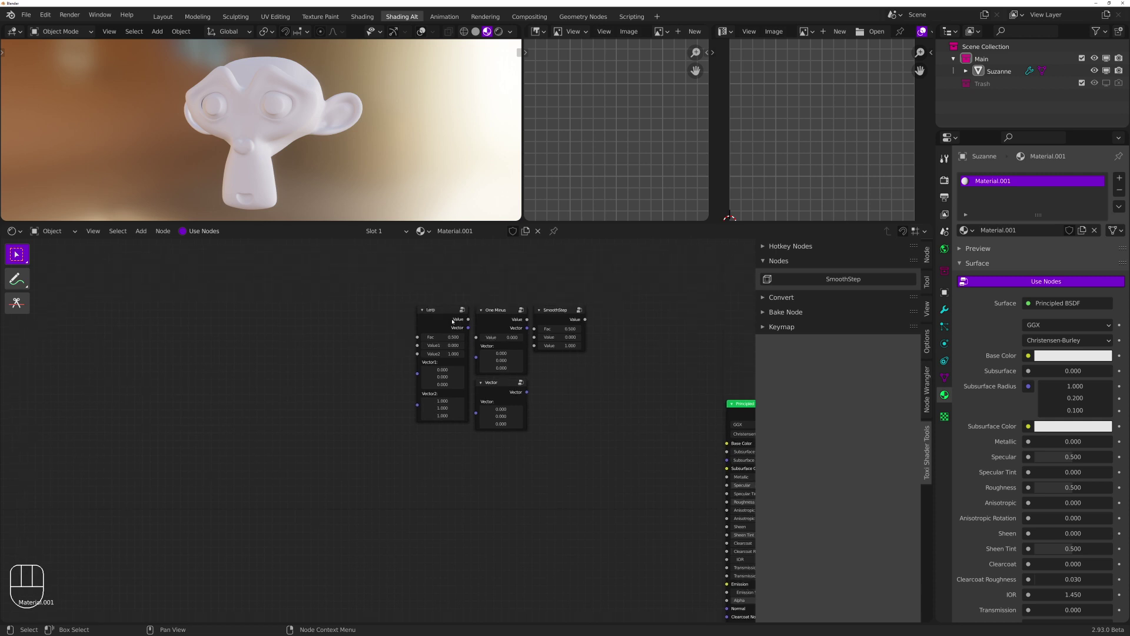
# Examine the node network inside the Lerp group, return to the material, and view the node groups available to add
pyautogui.press('Tab')
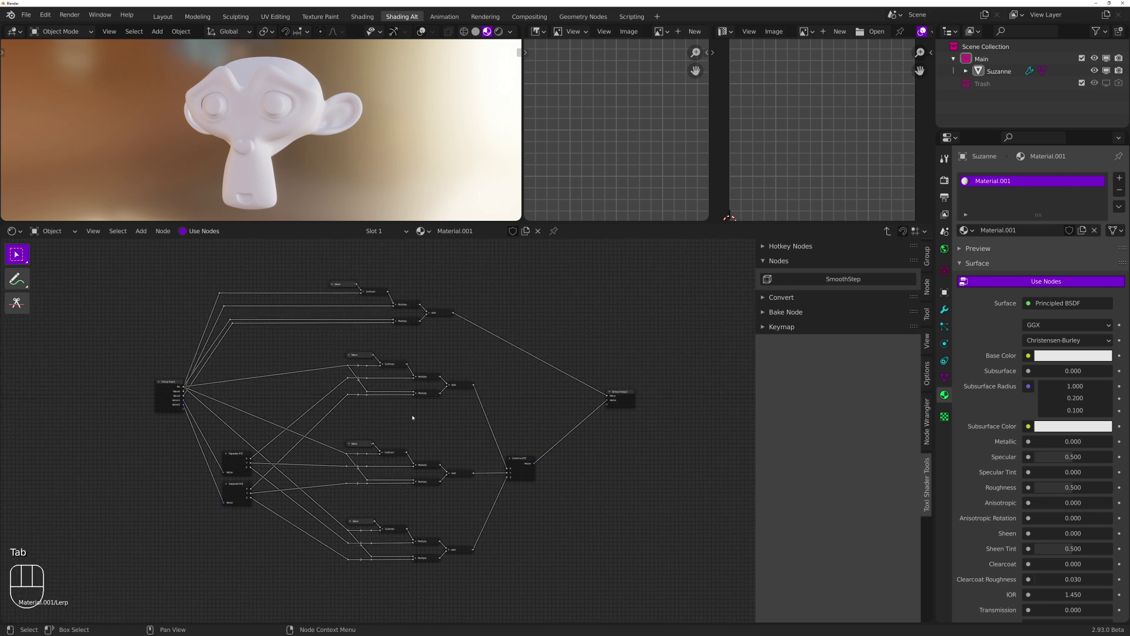
pyautogui.press('Tab')
pyautogui.scroll(4, 285, 343)
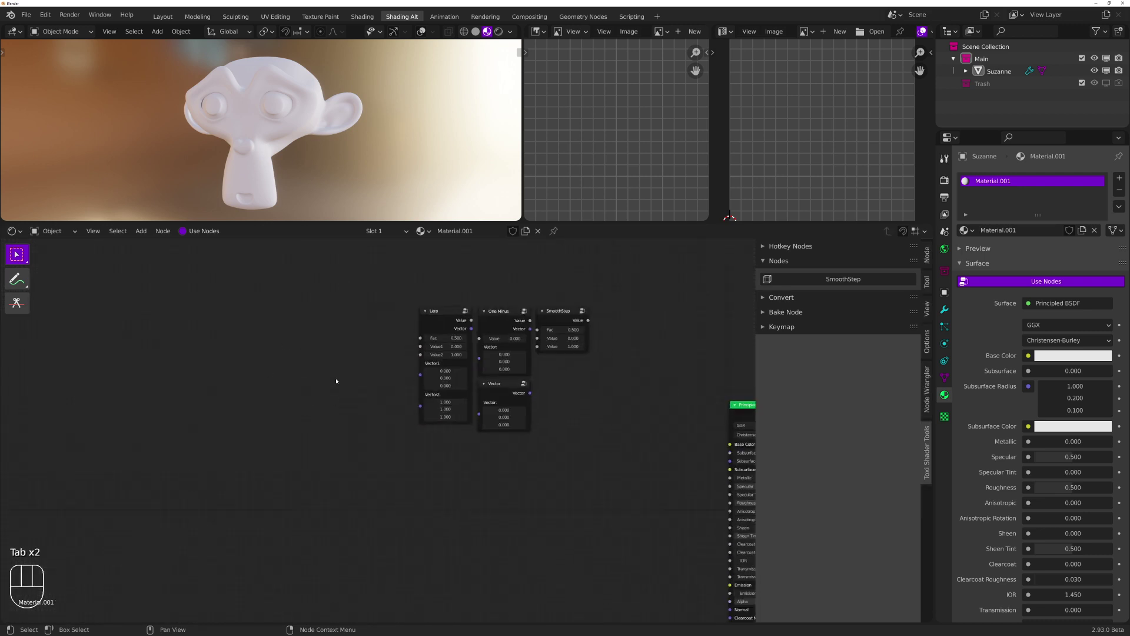
pyautogui.hotkey('shift', 'a')
pyautogui.moveTo(287, 454)
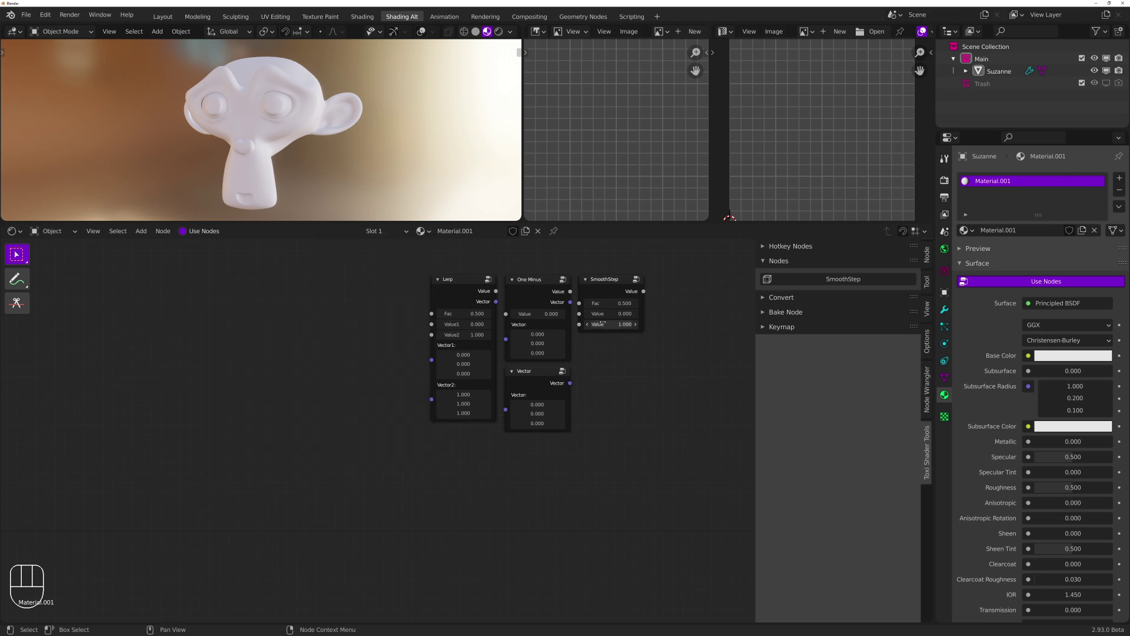
pyautogui.hotkey('shift', 'a')
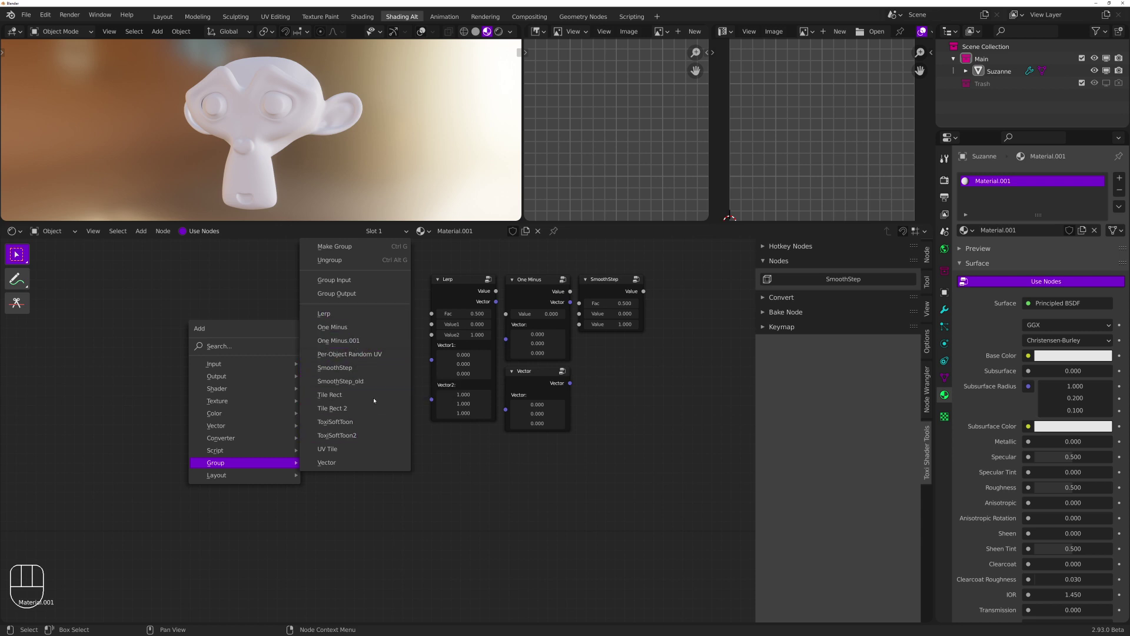
pyautogui.moveTo(637, 395); pyautogui.dragTo(551, 401, button='middle')
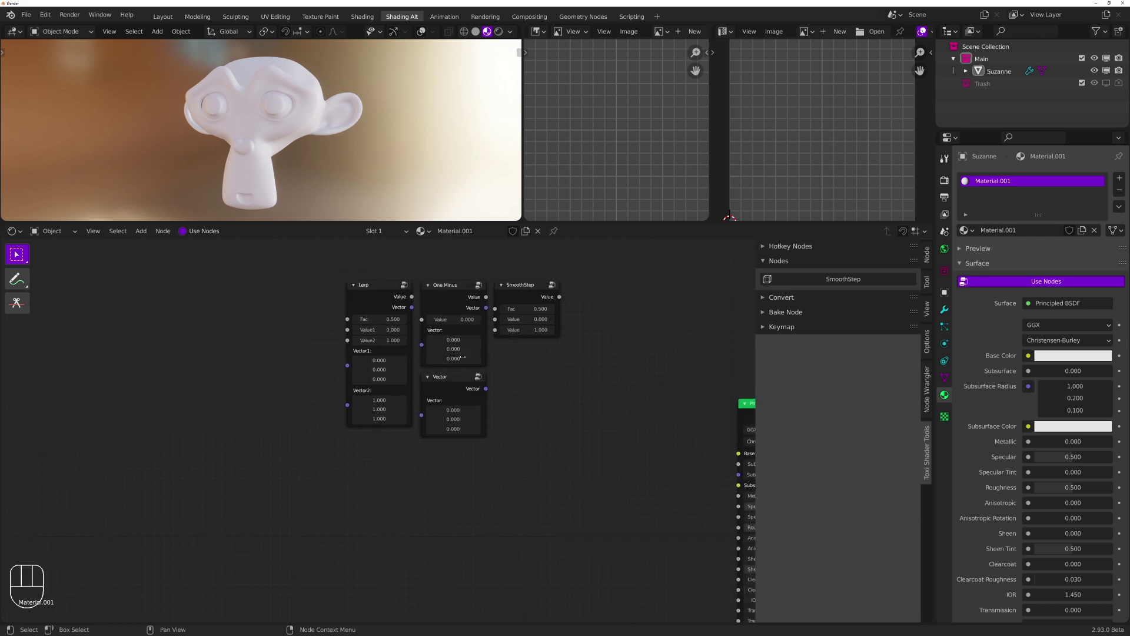
pyautogui.moveTo(455, 381); pyautogui.dragTo(456, 380)
pyautogui.click(582, 369)
pyautogui.moveTo(362, 287); pyautogui.dragTo(382, 292)
pyautogui.click(248, 313)
pyautogui.moveTo(460, 339); pyautogui.dragTo(412, 386, button='middle')
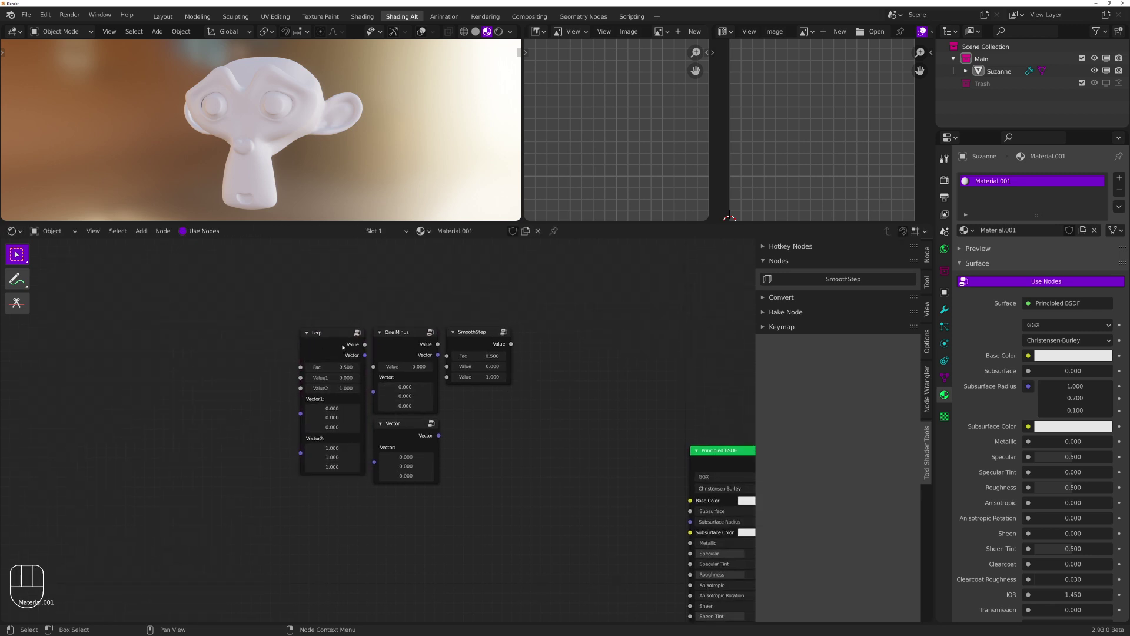
pyautogui.click(360, 360)
pyautogui.moveTo(364, 361); pyautogui.dragTo(504, 354, button='middle')
# Create a second Lerp node in the empty area left of the existing nodes with its hotkey, and delete it
pyautogui.click(315, 336)
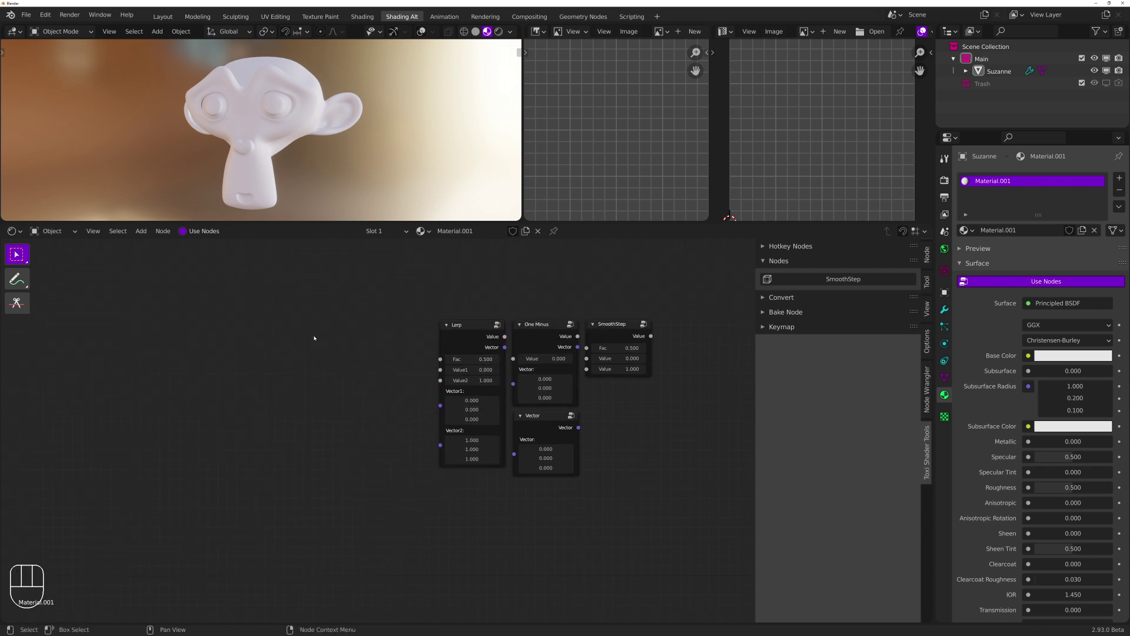
pyautogui.hotkey('shift', 'a')
pyautogui.press('l')
pyautogui.moveTo(306, 313); pyautogui.dragTo(224, 372)
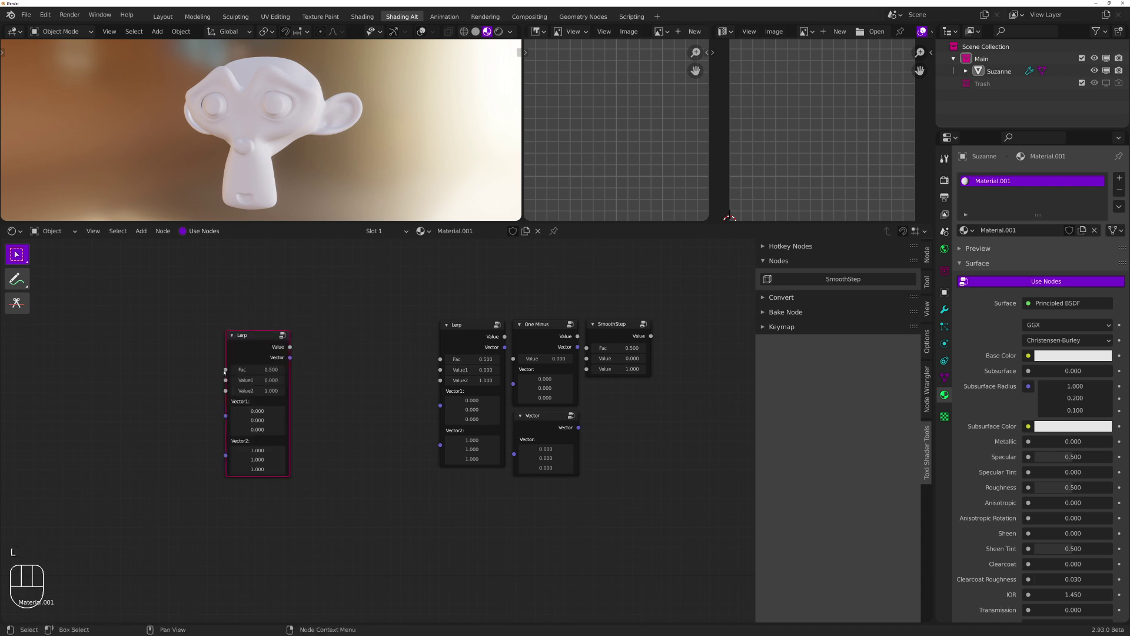
pyautogui.press('Delete')
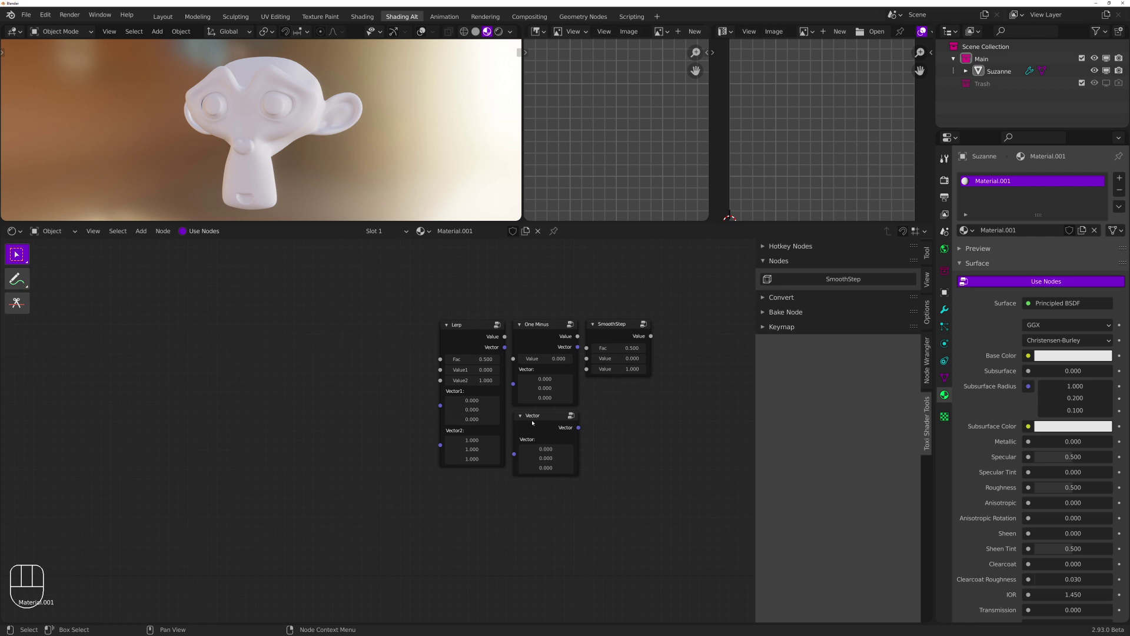
pyautogui.moveTo(542, 422); pyautogui.dragTo(540, 422)
pyautogui.click(670, 434)
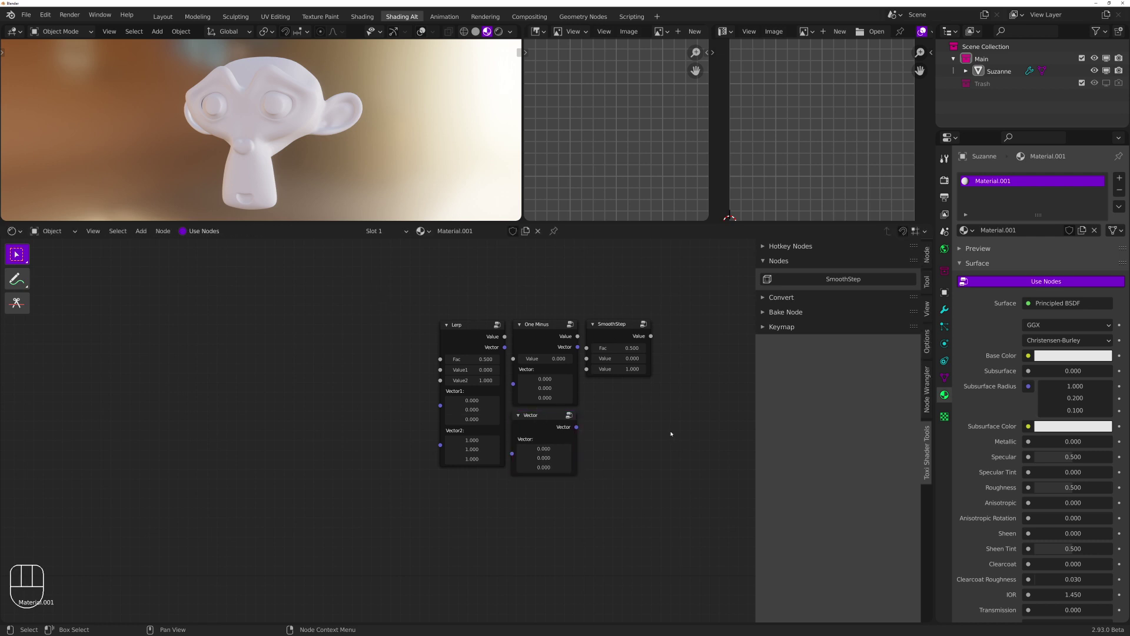
pyautogui.moveTo(671, 434); pyautogui.dragTo(497, 428, button='middle')
pyautogui.scroll(1, 491, 436)
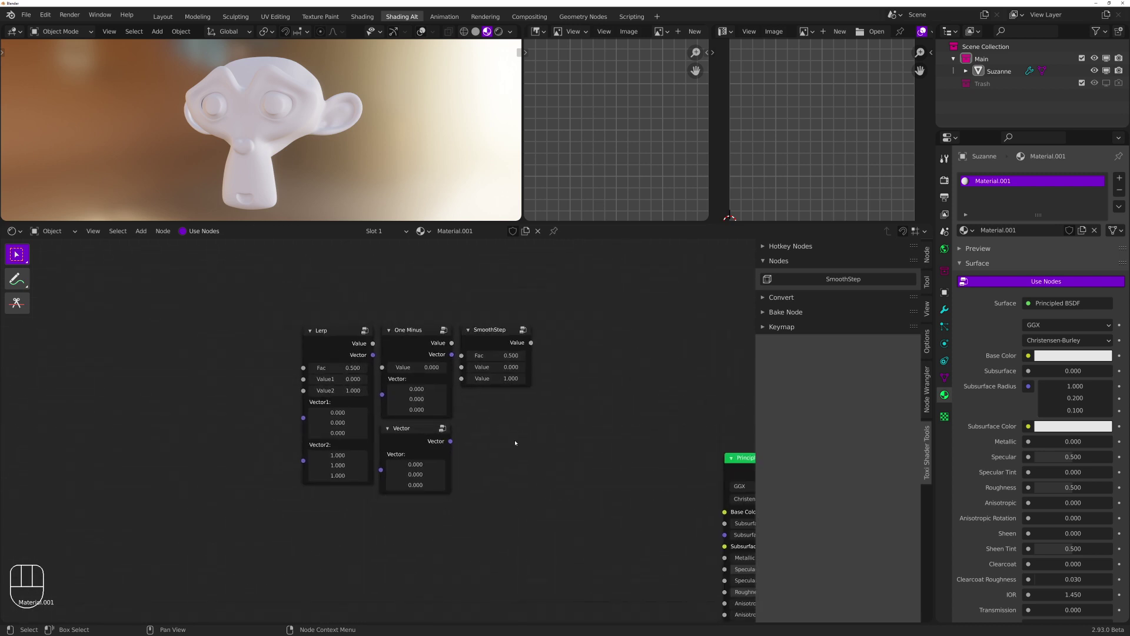
pyautogui.scroll(-2, 551, 463)
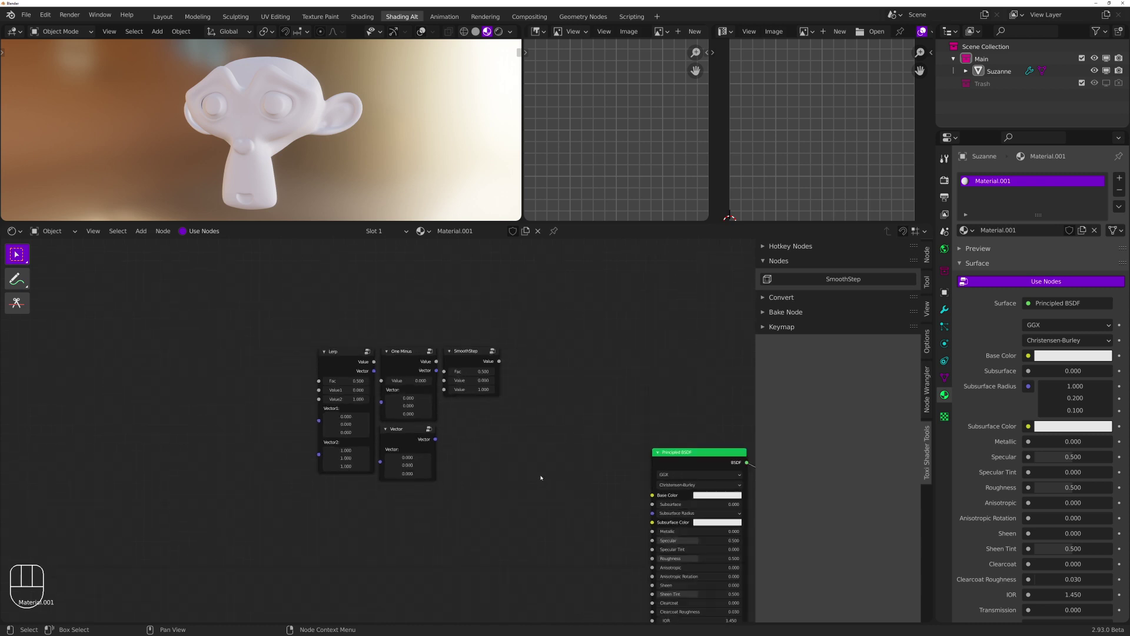
pyautogui.moveTo(538, 475); pyautogui.dragTo(580, 443, button='middle')
# Move the Vector node out from under One Minus into the empty area left of the Lerp node
pyautogui.click(458, 418)
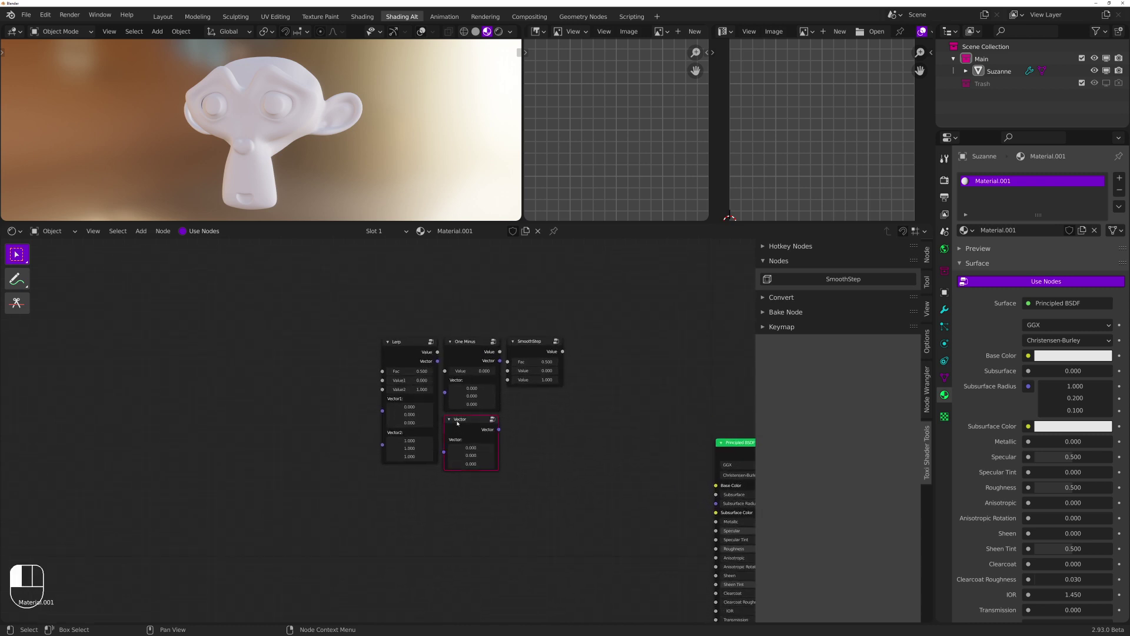
pyautogui.press('g')
pyautogui.click(191, 350)
pyautogui.press('g')
pyautogui.click(234, 389)
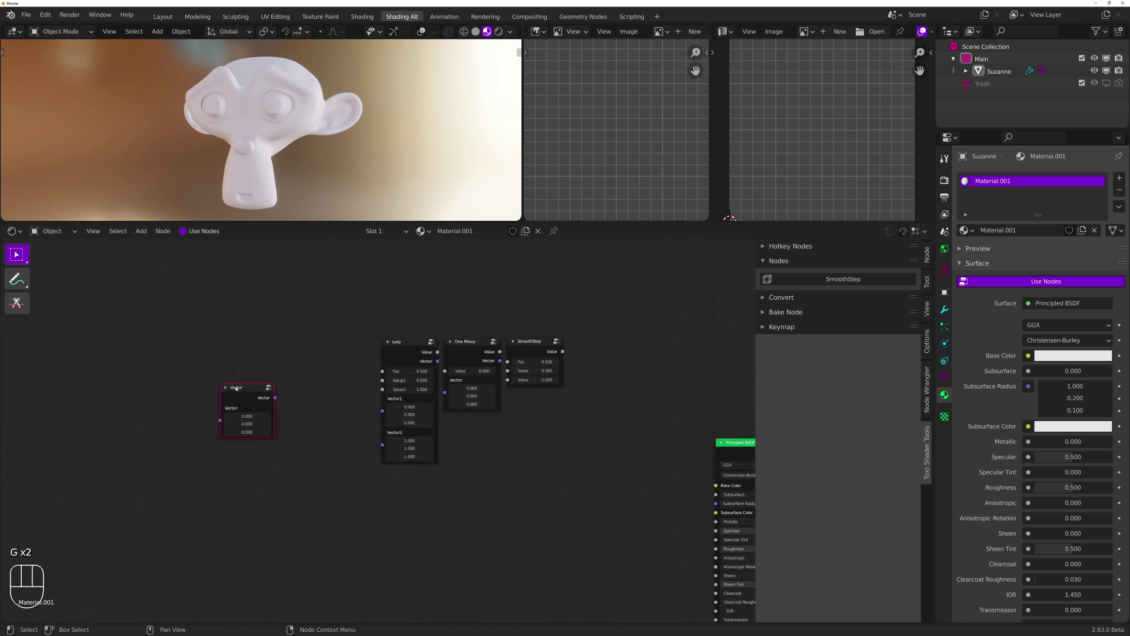
# Create Value and RGB nodes with their hotkeys and stack them directly above the Vector node
pyautogui.moveTo(301, 390); pyautogui.dragTo(426, 420, button='middle')
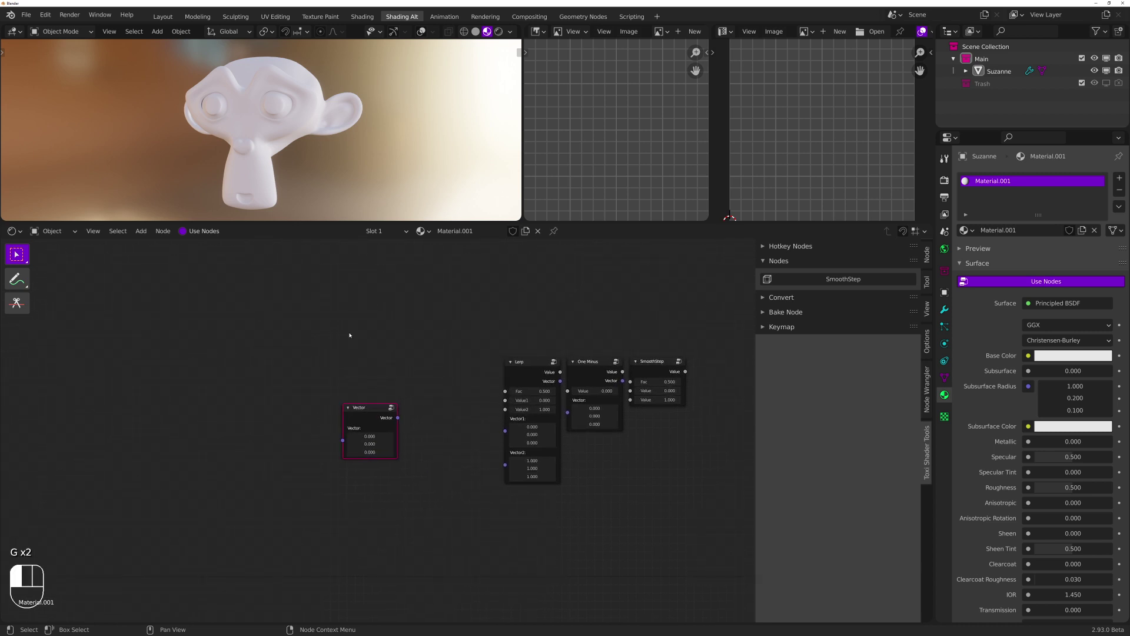
pyautogui.press('KP_1')
pyautogui.press('KP_1')
pyautogui.press('KP_1')
pyautogui.press('KP_1')
pyautogui.press('KP_1')
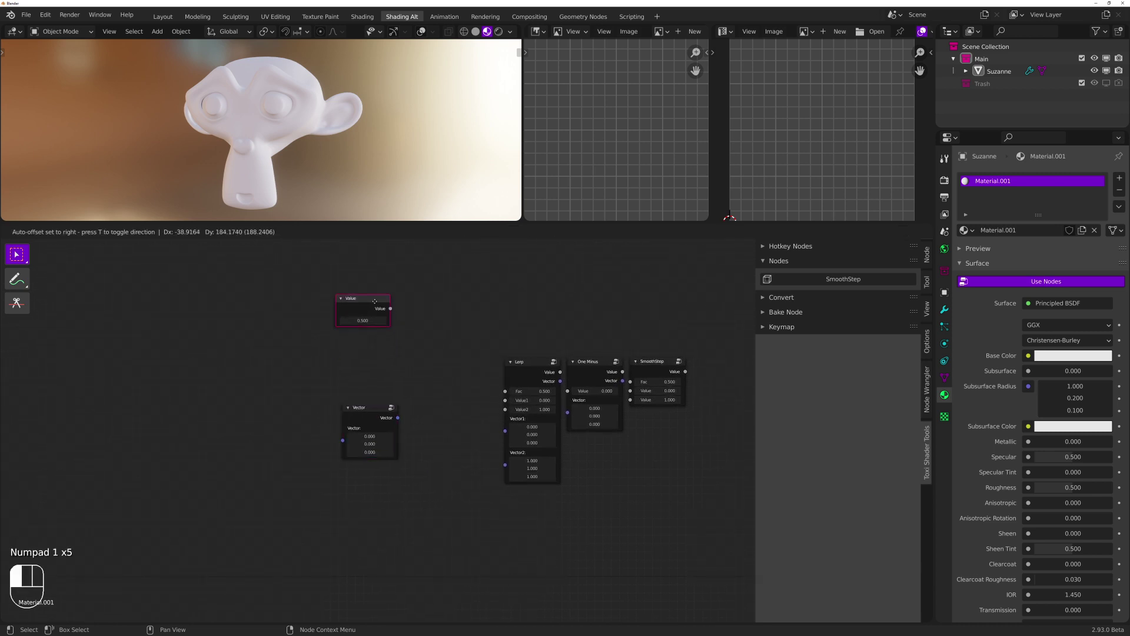
pyautogui.click(381, 297)
pyautogui.press('KP_5')
pyautogui.press('KP_5')
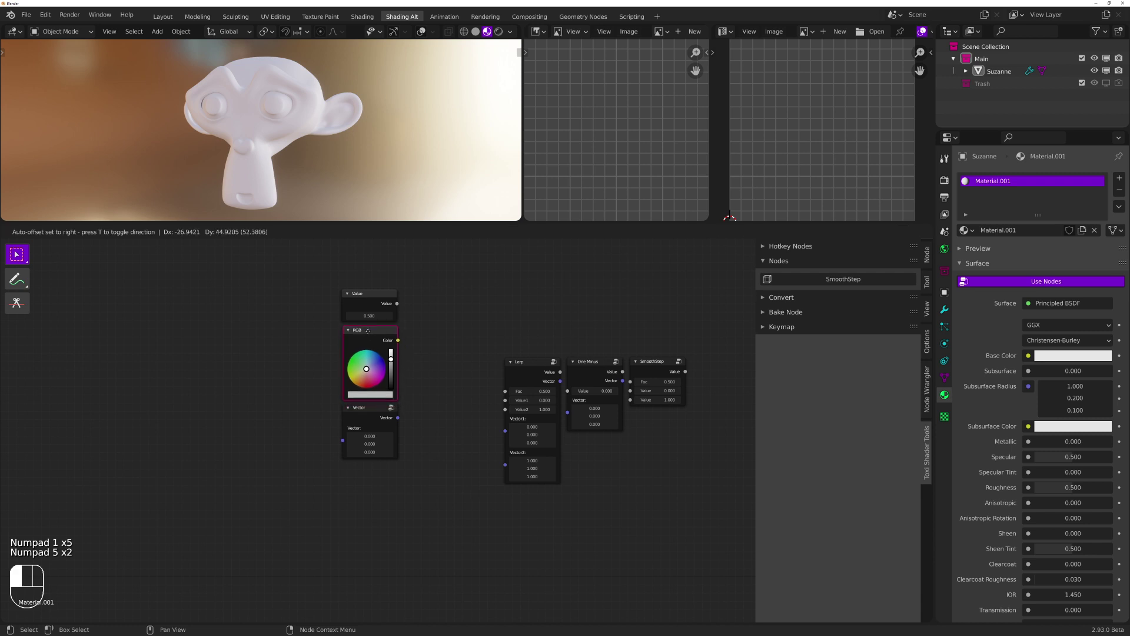
pyautogui.click(368, 331)
# Select the Value and RGB nodes above the Vector node and delete both
pyautogui.moveTo(305, 291); pyautogui.dragTo(392, 353)
pyautogui.moveTo(273, 285); pyautogui.dragTo(377, 350)
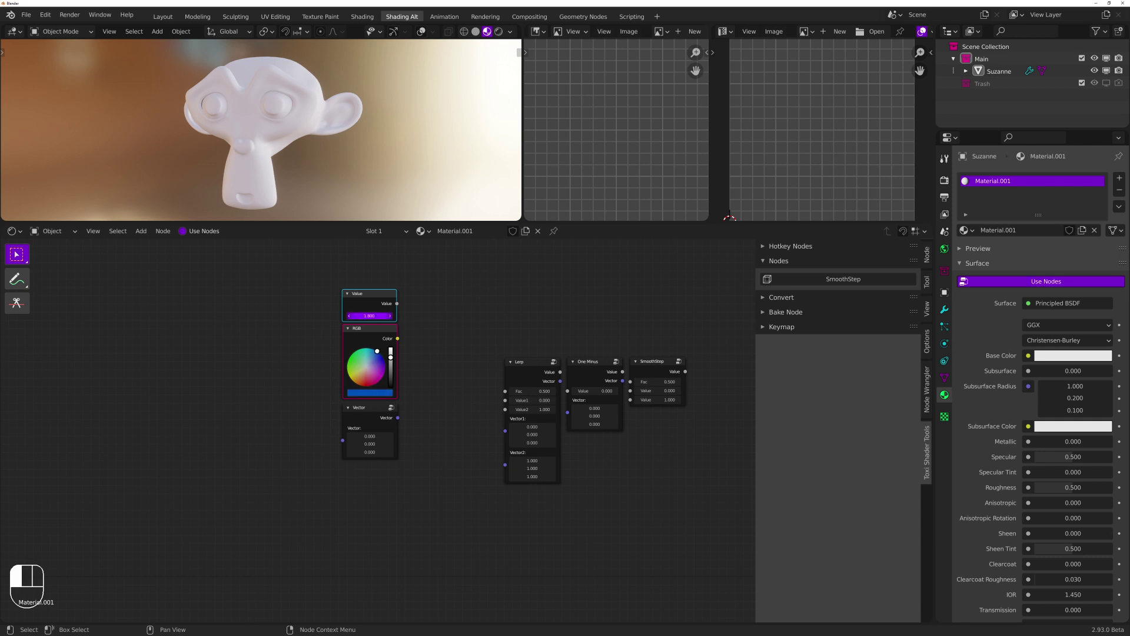
pyautogui.press('x')
# Nudge the Vector node down and right, inspect the Group Input and Group Output nodes inside it, and leave the group
pyautogui.scroll(2, 463, 376)
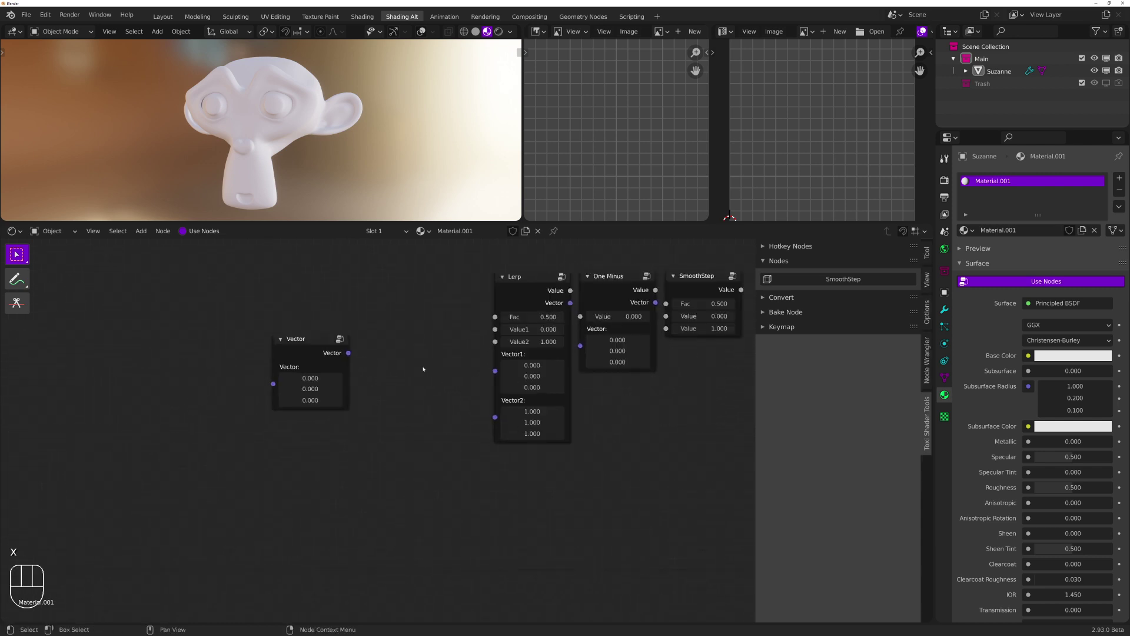
pyautogui.moveTo(309, 351); pyautogui.dragTo(326, 372)
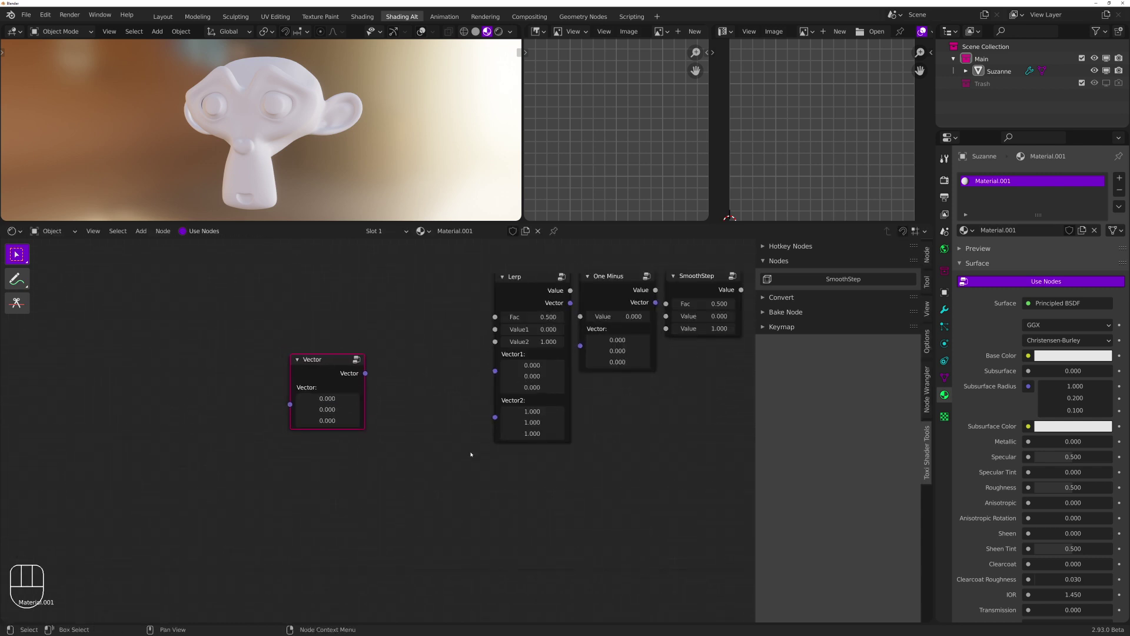
pyautogui.press('Tab')
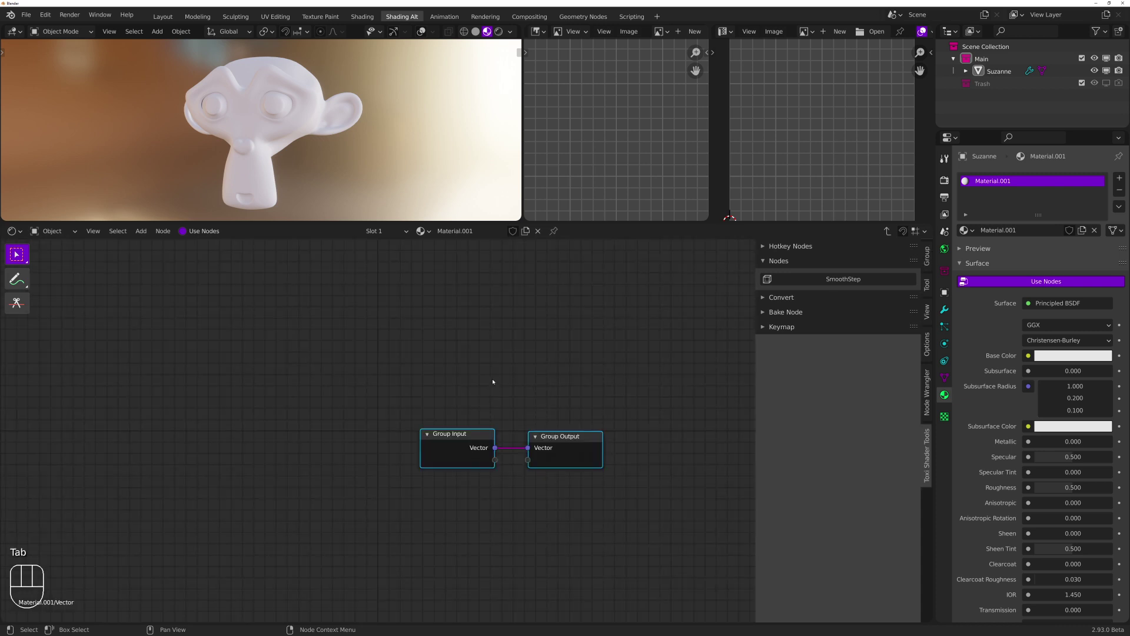
pyautogui.click(465, 449)
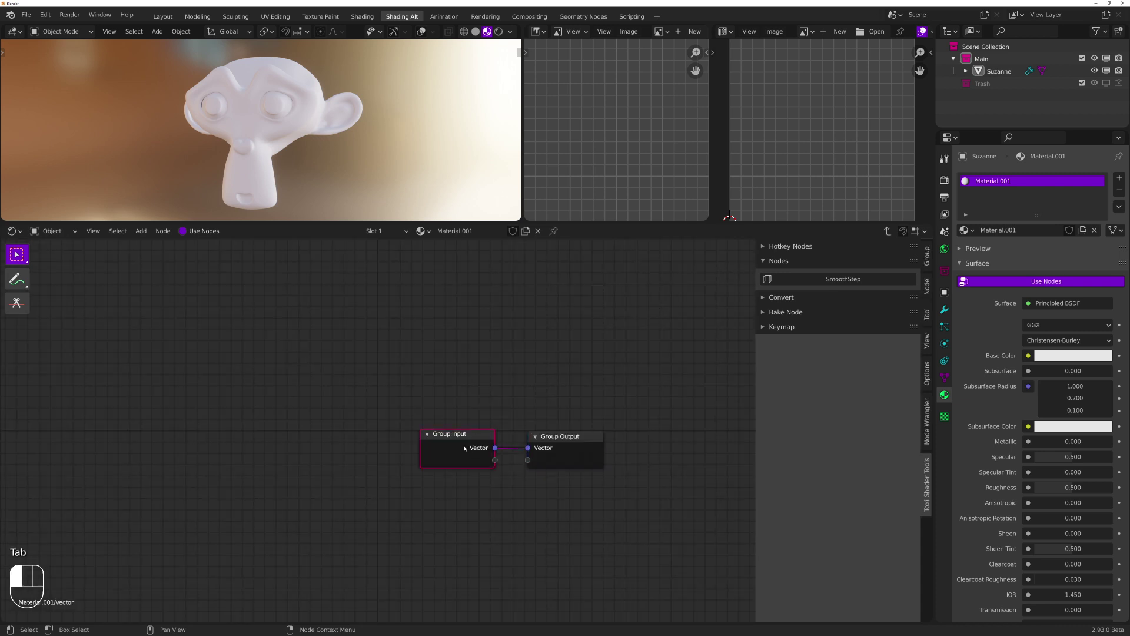
pyautogui.click(578, 452)
pyautogui.press('Tab')
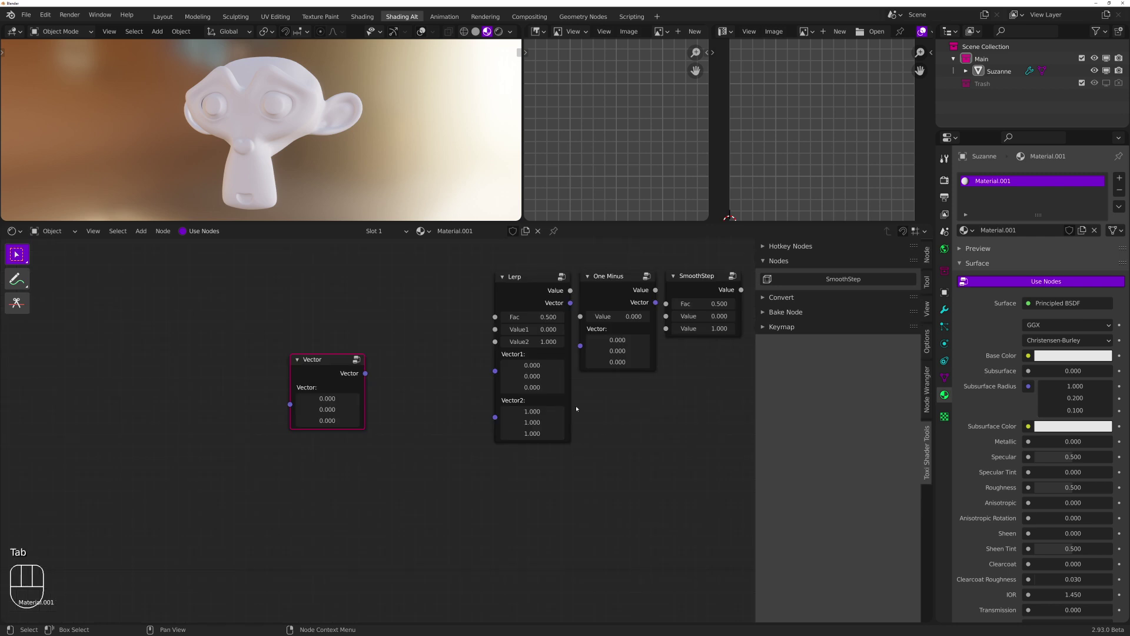
# Select the Vector node in the empty area beside Lerp and delete it
pyautogui.click(419, 344)
pyautogui.moveTo(327, 399)
pyautogui.mouseDown()
pyautogui.moveTo(353, 399)
pyautogui.moveTo(353, 421)
pyautogui.moveTo(377, 421)
pyautogui.moveTo(299, 426)
pyautogui.moveTo(321, 390)
pyautogui.mouseUp()
pyautogui.scroll(-1, 380, 365)
pyautogui.moveTo(237, 330); pyautogui.dragTo(363, 445)
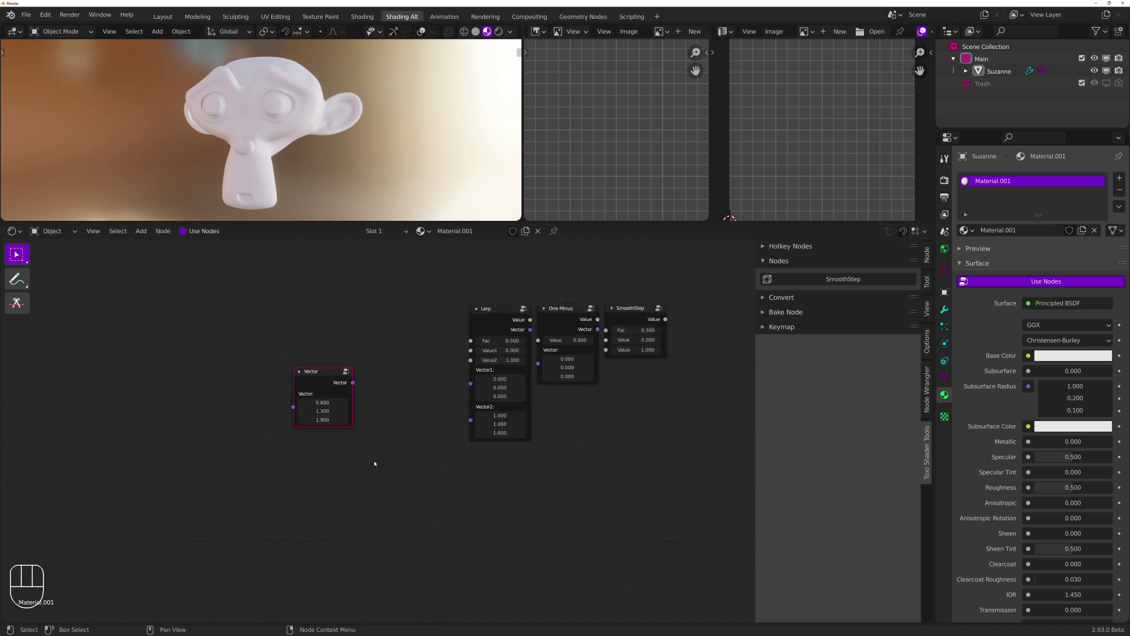
pyautogui.press('x')
pyautogui.moveTo(442, 415); pyautogui.dragTo(321, 414, button='middle')
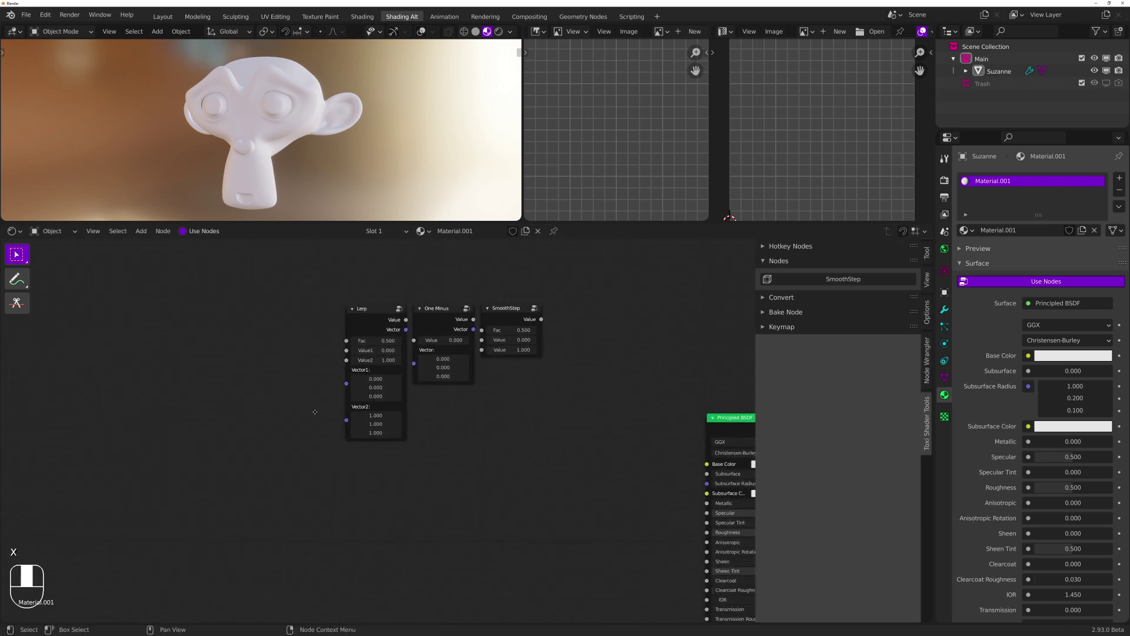
# Move the One Minus node out from between Lerp and SmoothStep into the empty area below and left of Lerp
pyautogui.moveTo(445, 316); pyautogui.dragTo(203, 331)
pyautogui.moveTo(212, 335); pyautogui.dragTo(360, 345, button='middle')
pyautogui.moveTo(347, 333); pyautogui.dragTo(366, 429)
# Delete the Suzanne object from the scene and add a plane mesh in its place
pyautogui.moveTo(335, 118); pyautogui.dragTo(353, 159, button='middle')
pyautogui.click(279, 129)
pyautogui.press('x')
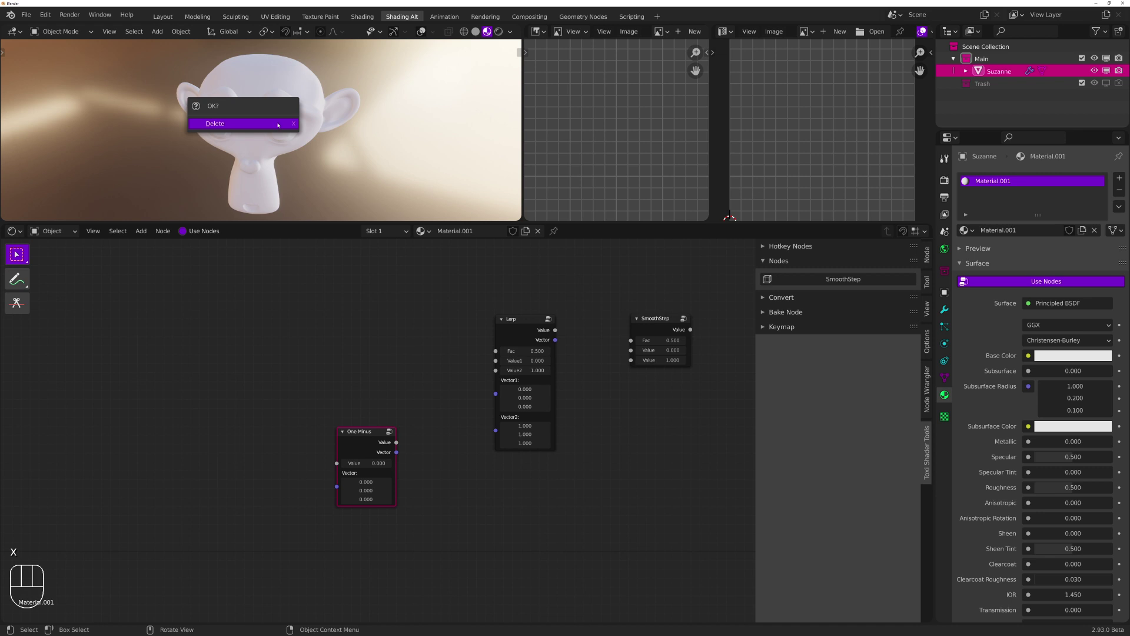
pyautogui.click(278, 125)
pyautogui.hotkey('shift', 'a')
pyautogui.moveTo(278, 123)
pyautogui.click(354, 124)
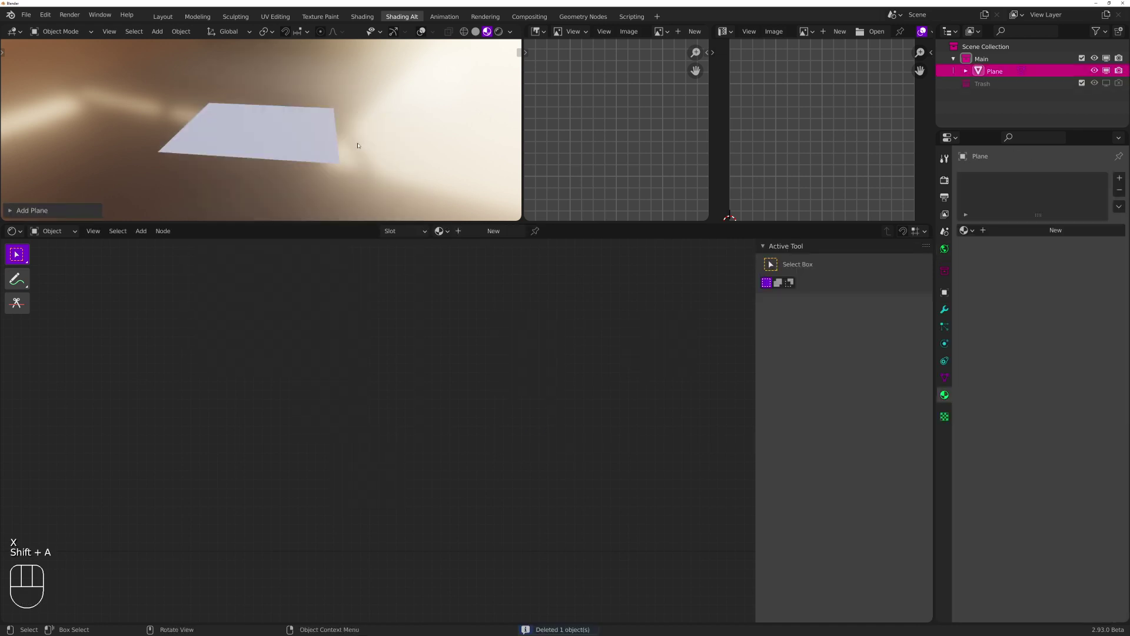
# Create a material slot on the plane, assign the existing Material.001 to it, and show the plane from the top view
pyautogui.click(1056, 230)
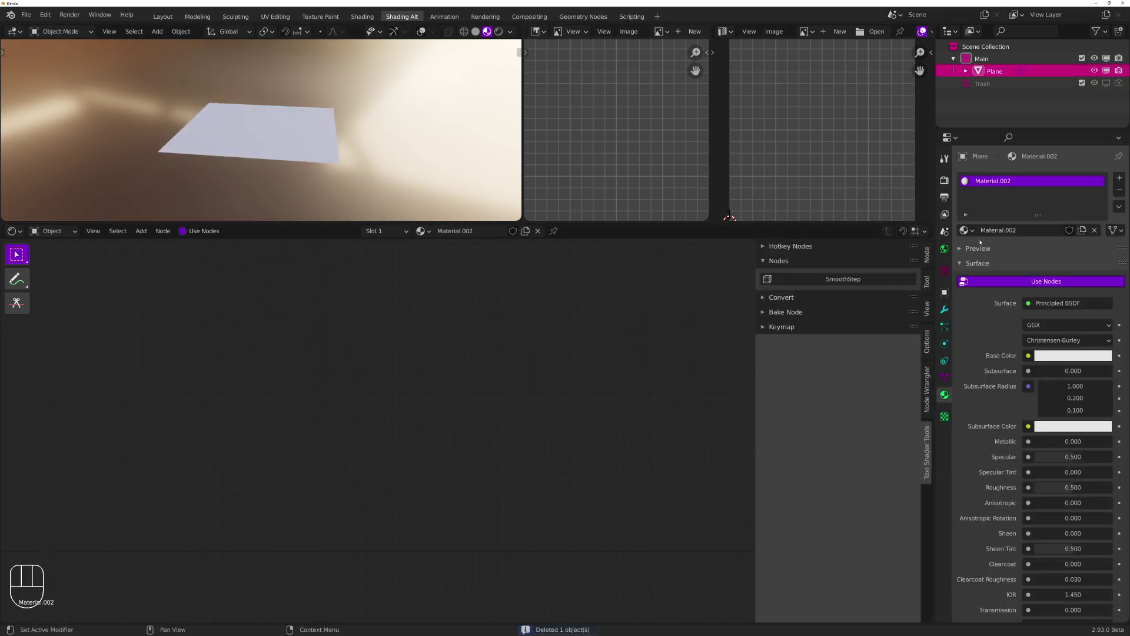
pyautogui.click(965, 231)
pyautogui.click(854, 261)
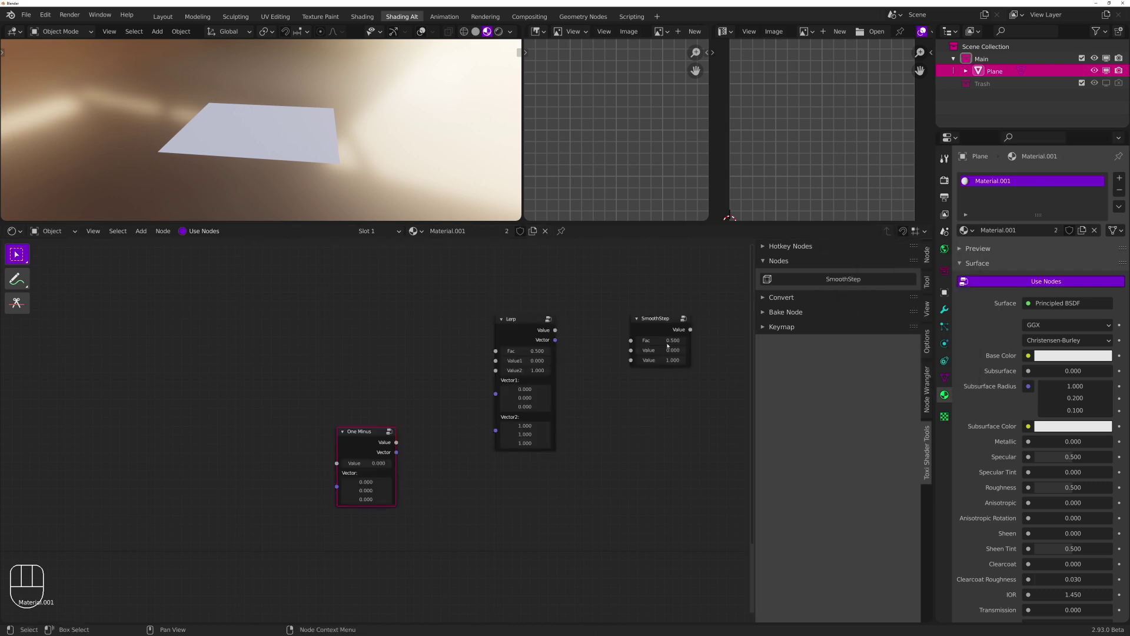
pyautogui.click(436, 340)
pyautogui.press('KP_7')
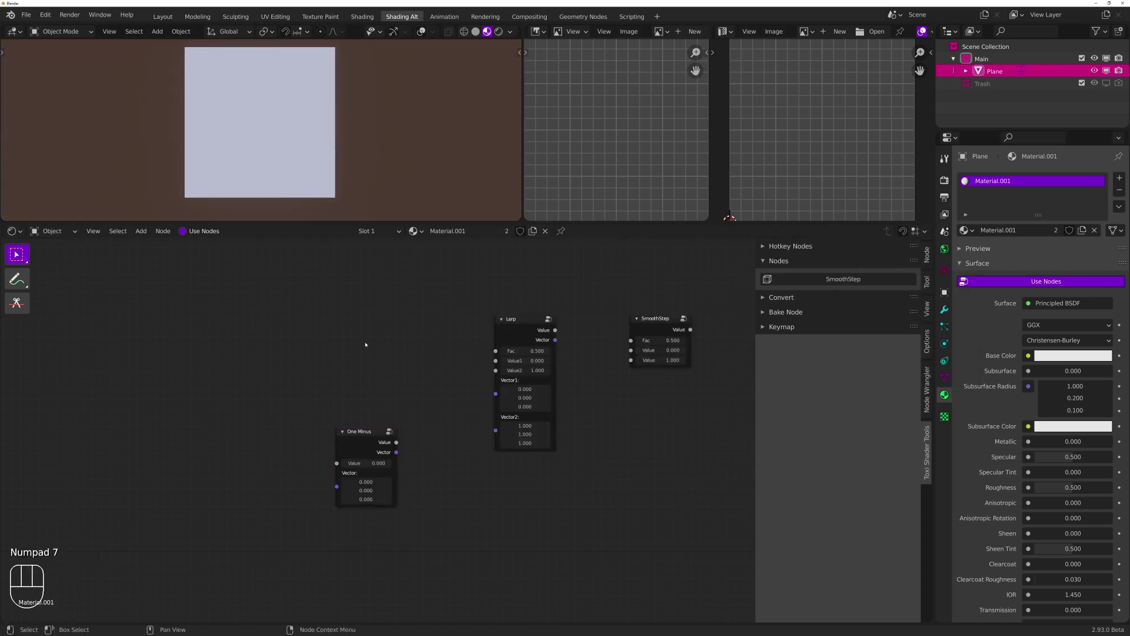
# Move the One Minus node to the free space just left of the Principled BSDF node
pyautogui.moveTo(377, 408); pyautogui.dragTo(358, 300, button='middle')
pyautogui.moveTo(276, 361); pyautogui.dragTo(98, 355, button='middle')
pyautogui.scroll(-5, 318, 383)
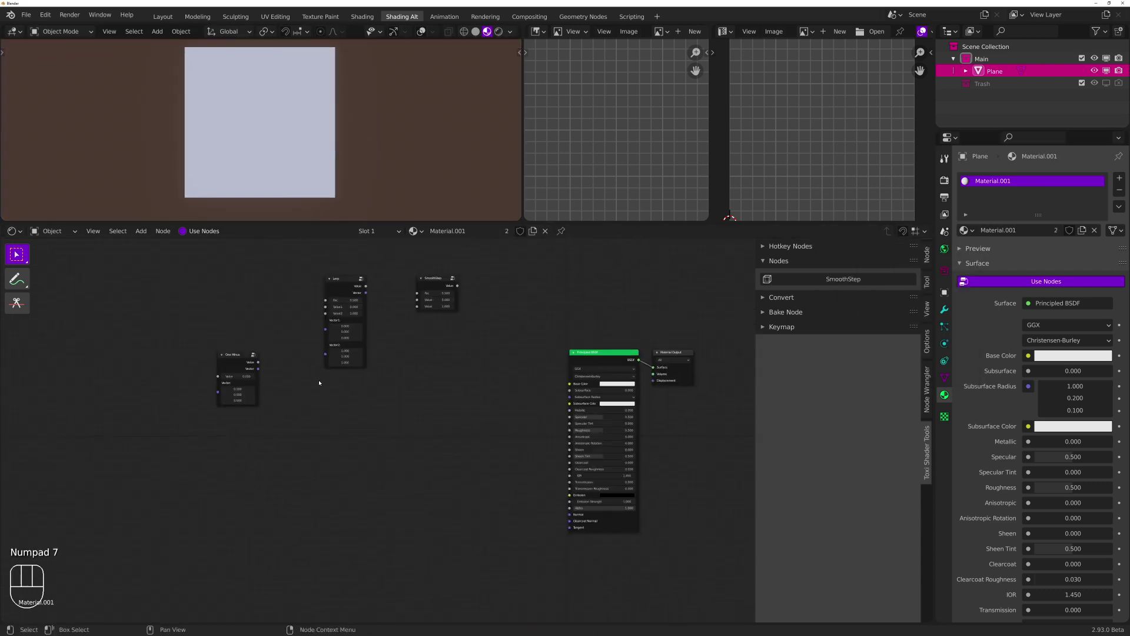
pyautogui.moveTo(233, 361); pyautogui.dragTo(485, 370)
pyautogui.scroll(2, 338, 394)
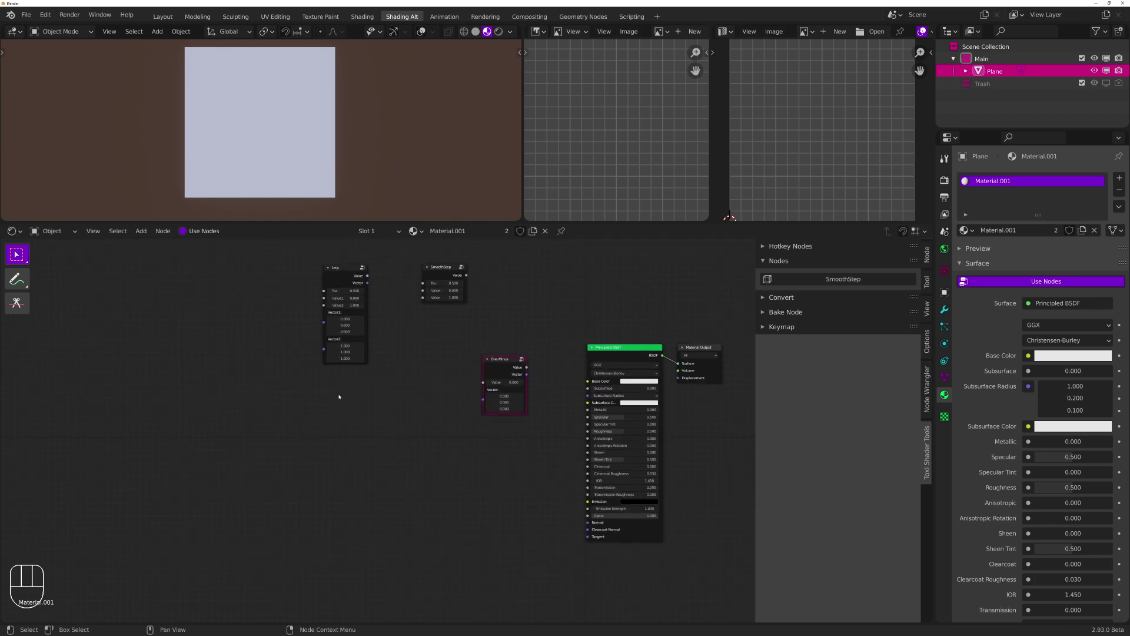
# Add UV Map and Separate XYZ nodes, link UV to Vector, and preview the X output on the plane
pyautogui.press('u')
pyautogui.press('b')
pyautogui.click(356, 404)
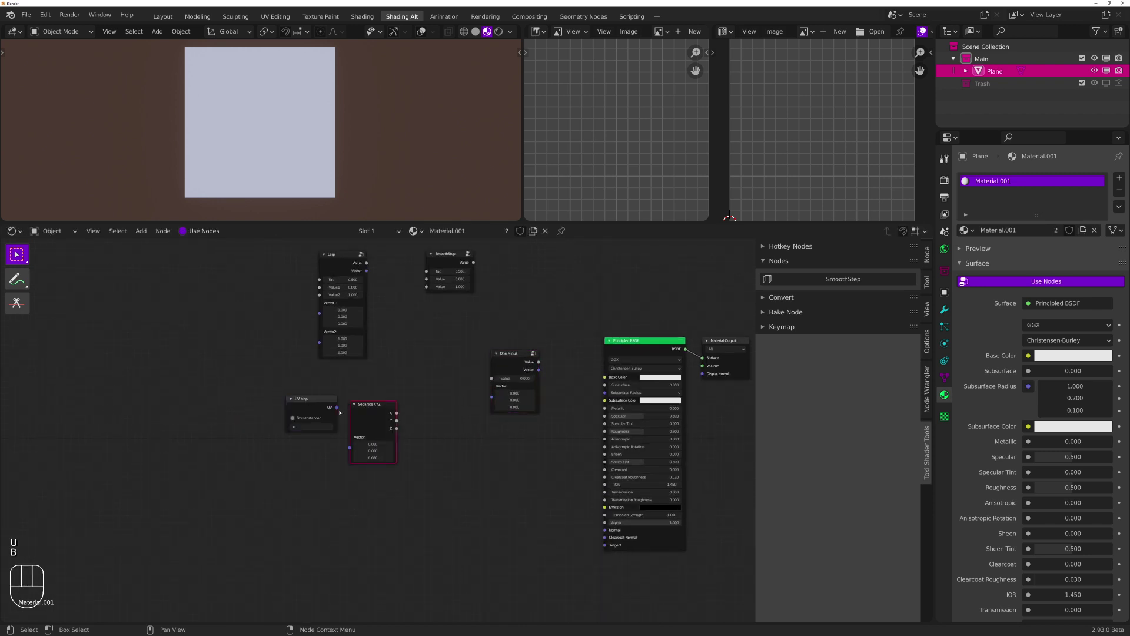
pyautogui.moveTo(337, 408); pyautogui.dragTo(350, 448)
pyautogui.keyDown('ctrl'); pyautogui.keyDown('shift'); pyautogui.click(376, 419); pyautogui.keyUp('shift'); pyautogui.keyUp('ctrl')
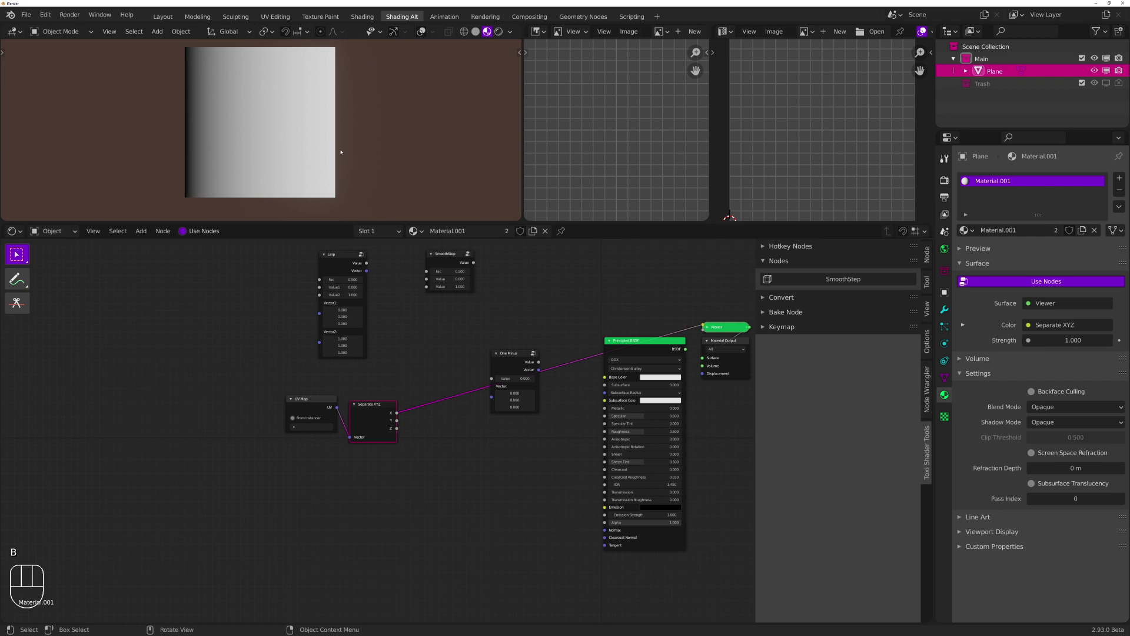
pyautogui.moveTo(341, 157); pyautogui.dragTo(402, 136, button='middle')
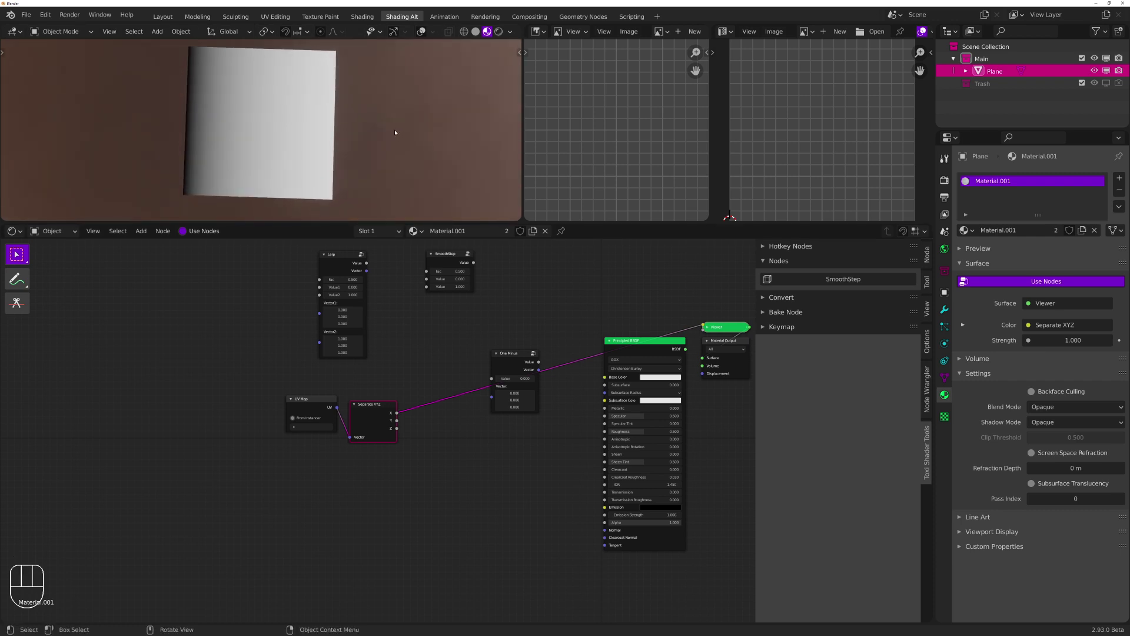
pyautogui.press('KP_7')
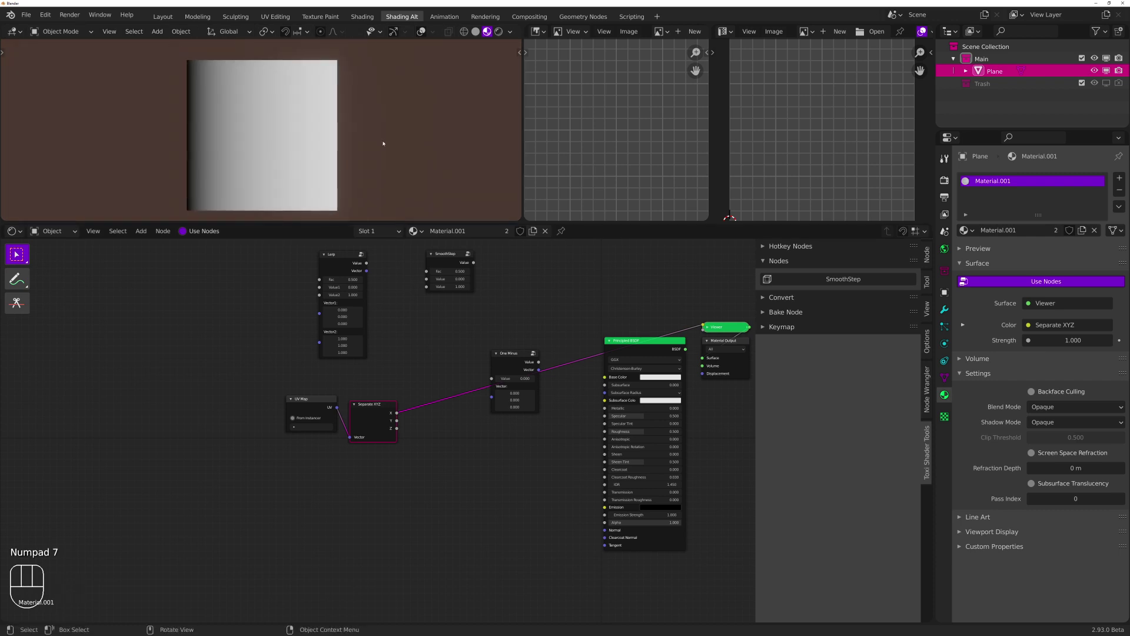
# Reposition One Minus slightly lower, connect Separate XYZ's X output to its Value input, and preview the One Minus result
pyautogui.moveTo(511, 329); pyautogui.dragTo(454, 300, button='middle')
pyautogui.moveTo(455, 326); pyautogui.dragTo(444, 370)
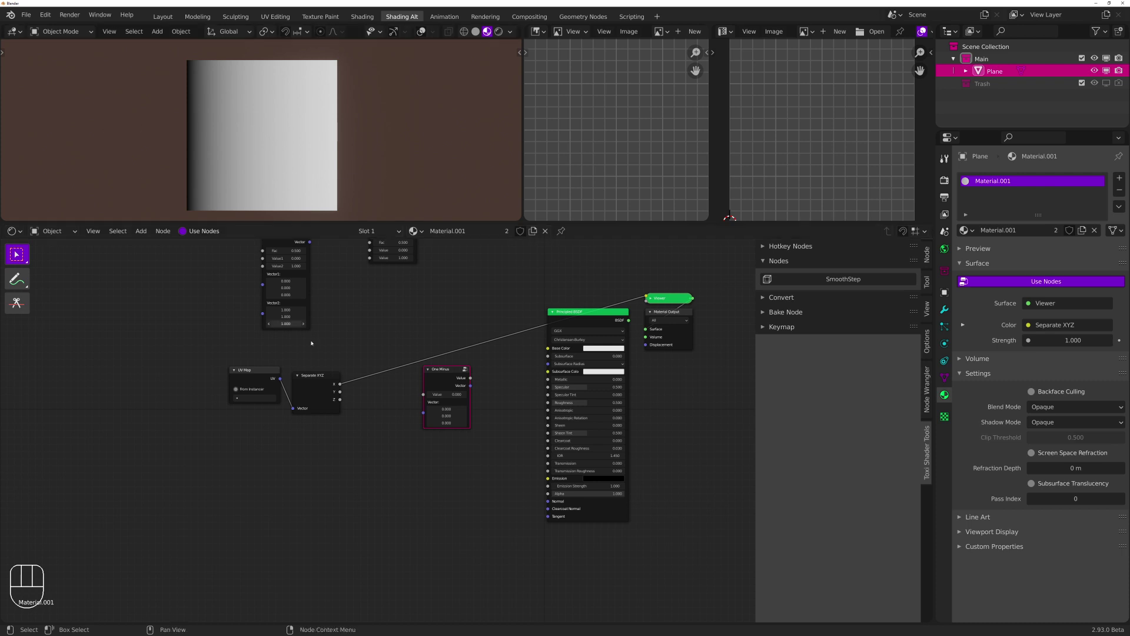
pyautogui.scroll(1, 372, 435)
pyautogui.scroll(1, 361, 358)
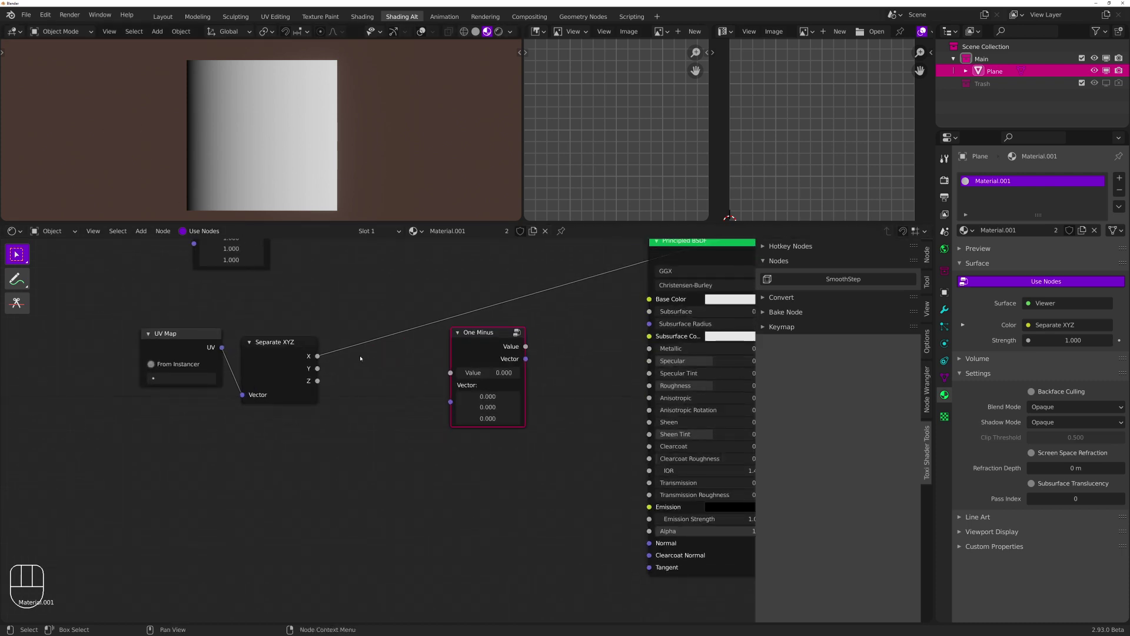
pyautogui.moveTo(319, 356); pyautogui.dragTo(451, 373)
pyautogui.keyDown('ctrl'); pyautogui.keyDown('shift'); pyautogui.click(494, 352); pyautogui.keyUp('shift'); pyautogui.keyUp('ctrl')
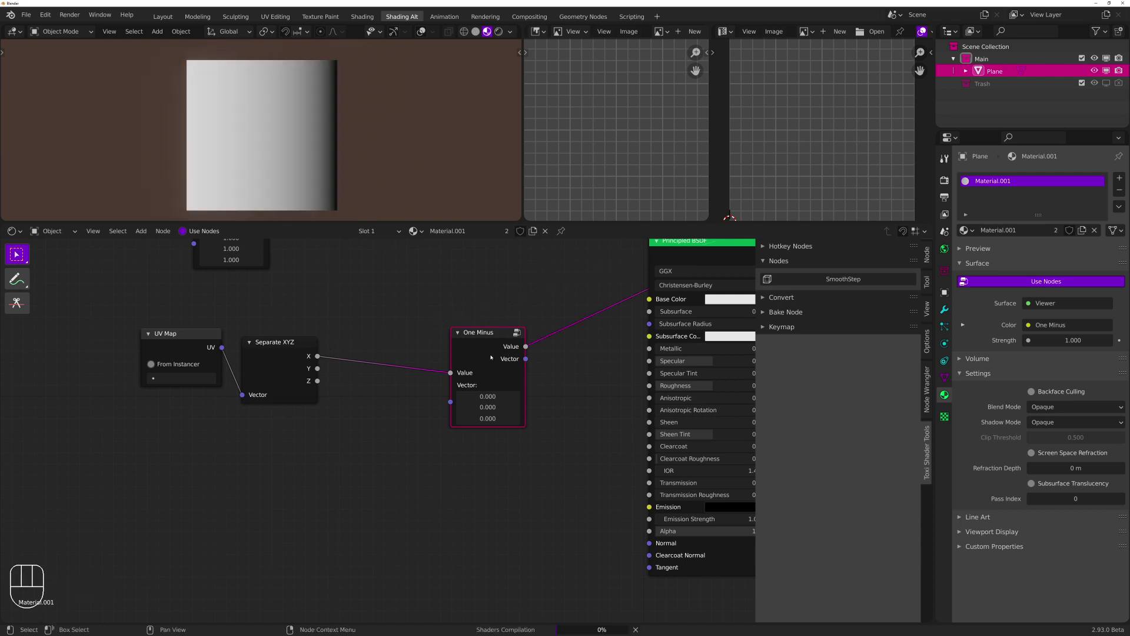
# Add a Value node above the One Minus node and set it to 1
pyautogui.click(476, 286)
pyautogui.moveTo(456, 285); pyautogui.dragTo(467, 380, button='middle')
pyautogui.press('KP_1')
pyautogui.click(378, 300)
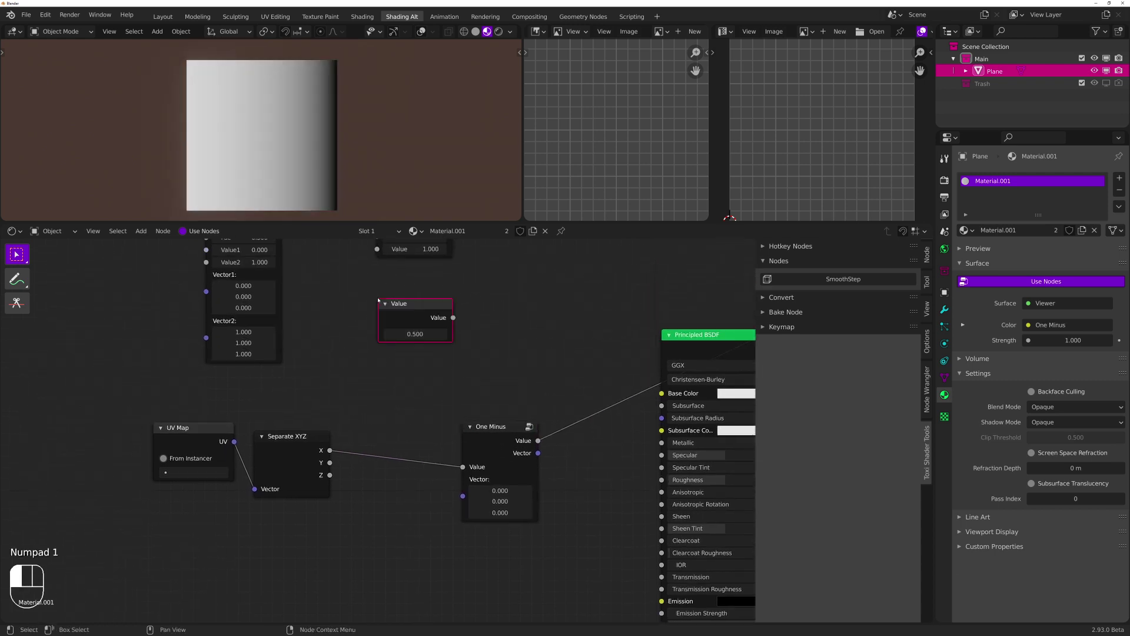
pyautogui.click(417, 332)
pyautogui.write('1')
pyautogui.press('Return')
# Add a Subtract node, feed it the Value node first and Separate XYZ's X second, and preview its output
pyautogui.moveTo(425, 312); pyautogui.dragTo(432, 360)
pyautogui.press('s')
pyautogui.click(434, 299)
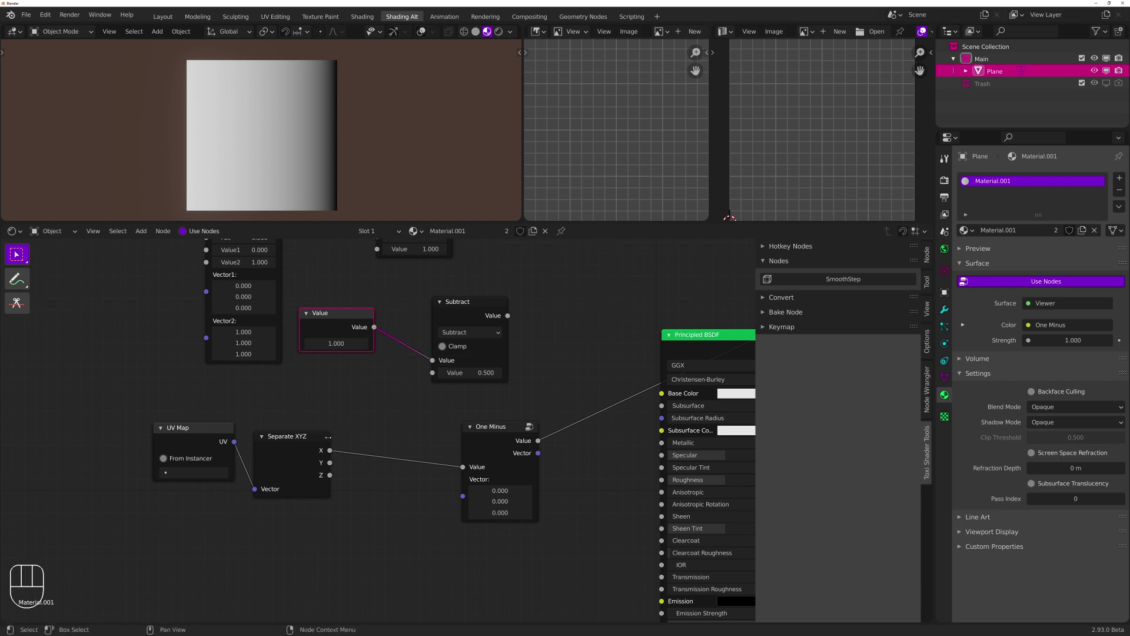
pyautogui.moveTo(330, 451); pyautogui.dragTo(433, 373)
pyautogui.keyDown('ctrl'); pyautogui.keyDown('shift'); pyautogui.click(459, 353); pyautogui.keyUp('shift'); pyautogui.keyUp('ctrl')
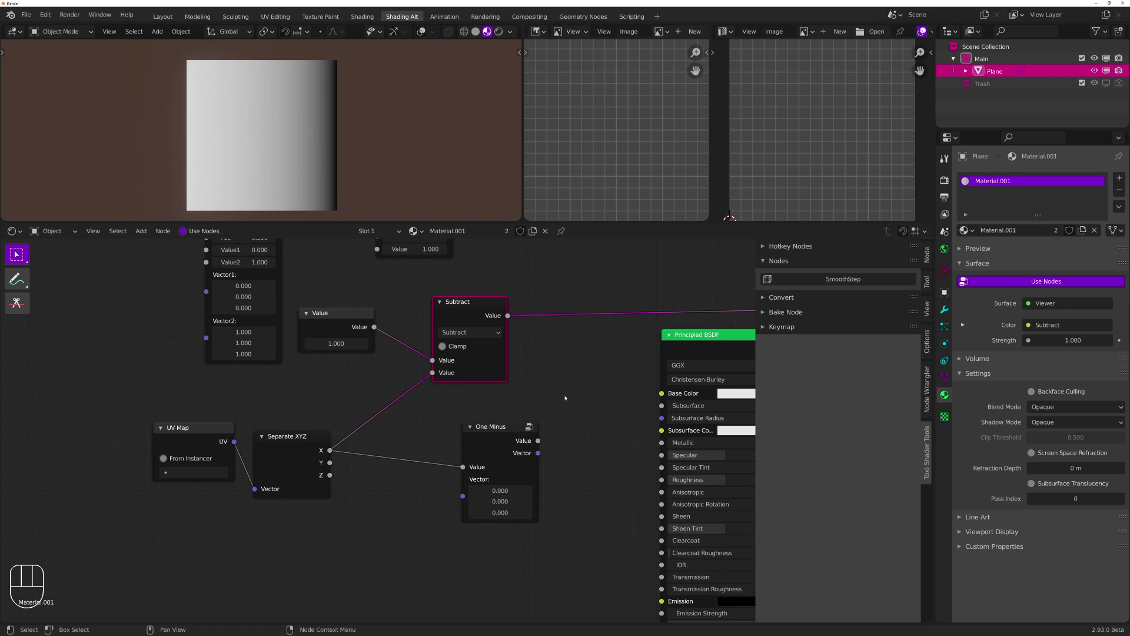
# Enter the One Minus group, inspect how its Value and Subtract nodes are wired, and leave the group
pyautogui.click(504, 445)
pyautogui.press('Tab')
pyautogui.moveTo(593, 421); pyautogui.dragTo(528, 361, button='middle')
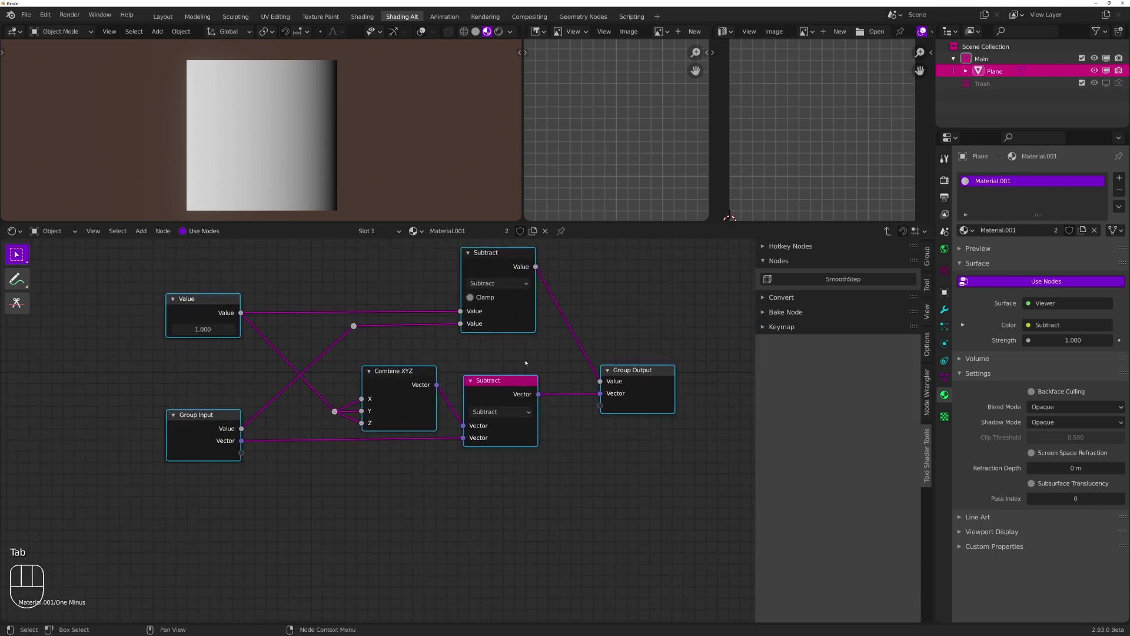
pyautogui.press('Tab')
# Delete the Value and Subtract nodes above One Minus and preview the One Minus node on the plane again
pyautogui.moveTo(495, 370); pyautogui.dragTo(283, 288)
pyautogui.press('x')
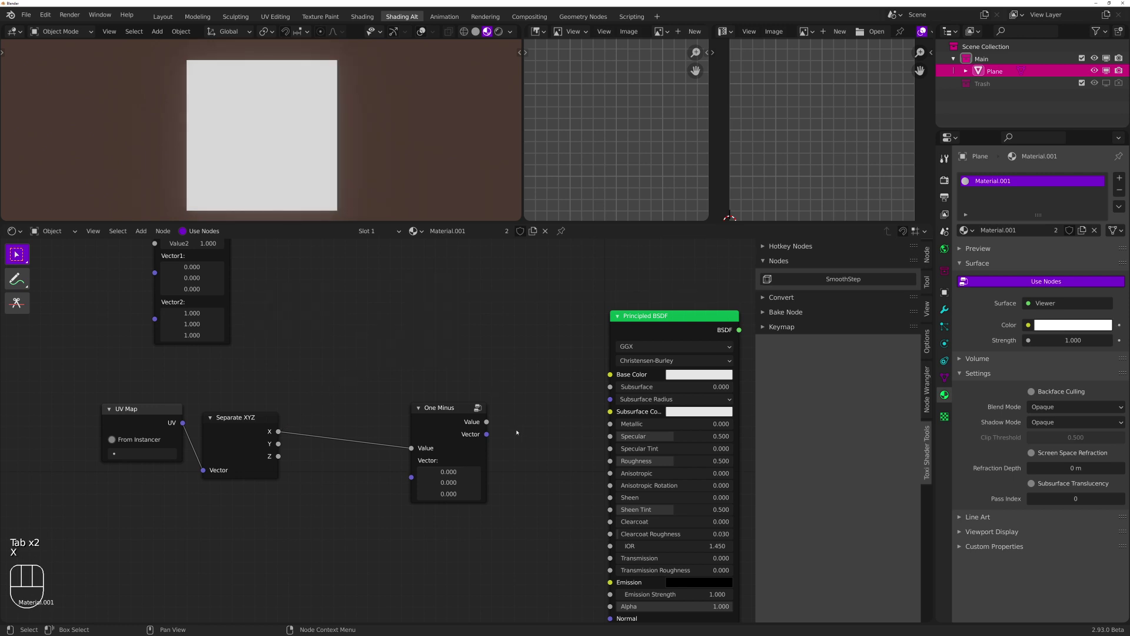
pyautogui.moveTo(517, 429); pyautogui.dragTo(501, 355, button='middle')
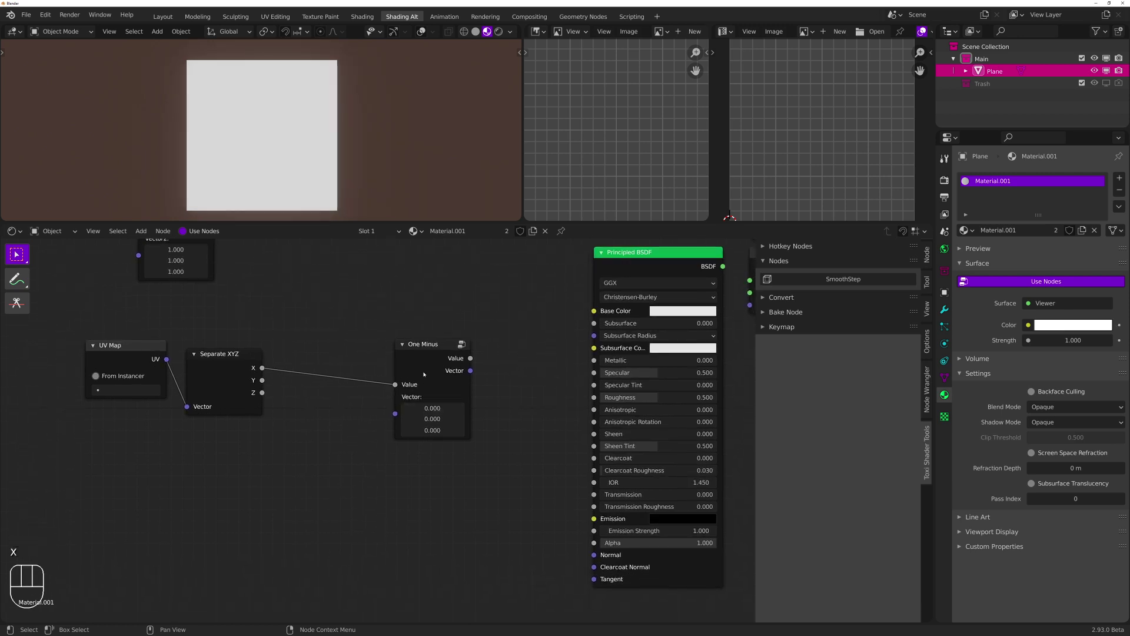
pyautogui.moveTo(316, 372); pyautogui.dragTo(397, 389, button='middle')
pyautogui.moveTo(485, 344); pyautogui.dragTo(459, 406, button='middle')
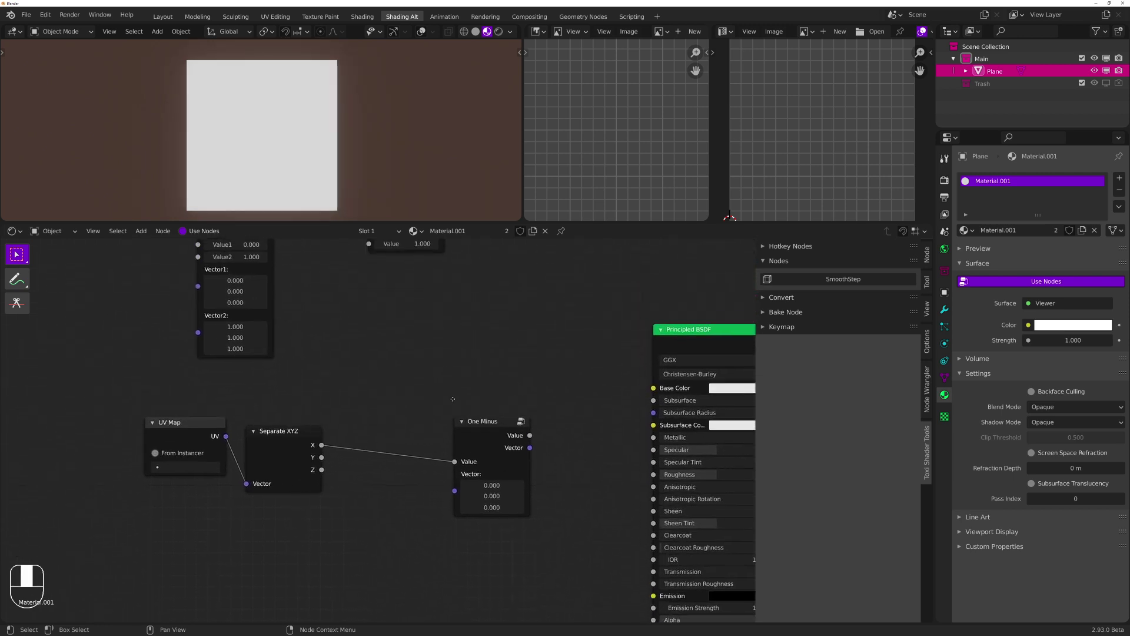
pyautogui.keyDown('ctrl'); pyautogui.keyDown('shift'); pyautogui.click(493, 446); pyautogui.keyUp('shift'); pyautogui.keyUp('ctrl')
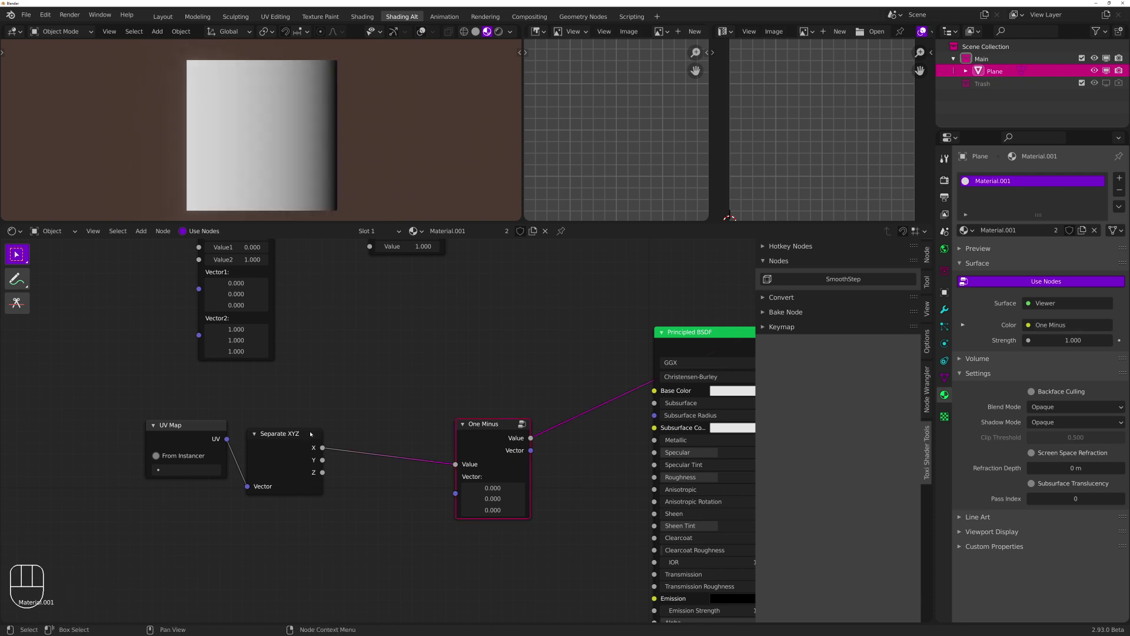
# Examine the scalar and vector subtraction branches inside the One Minus group and return to the material's node tree
pyautogui.press('Tab')
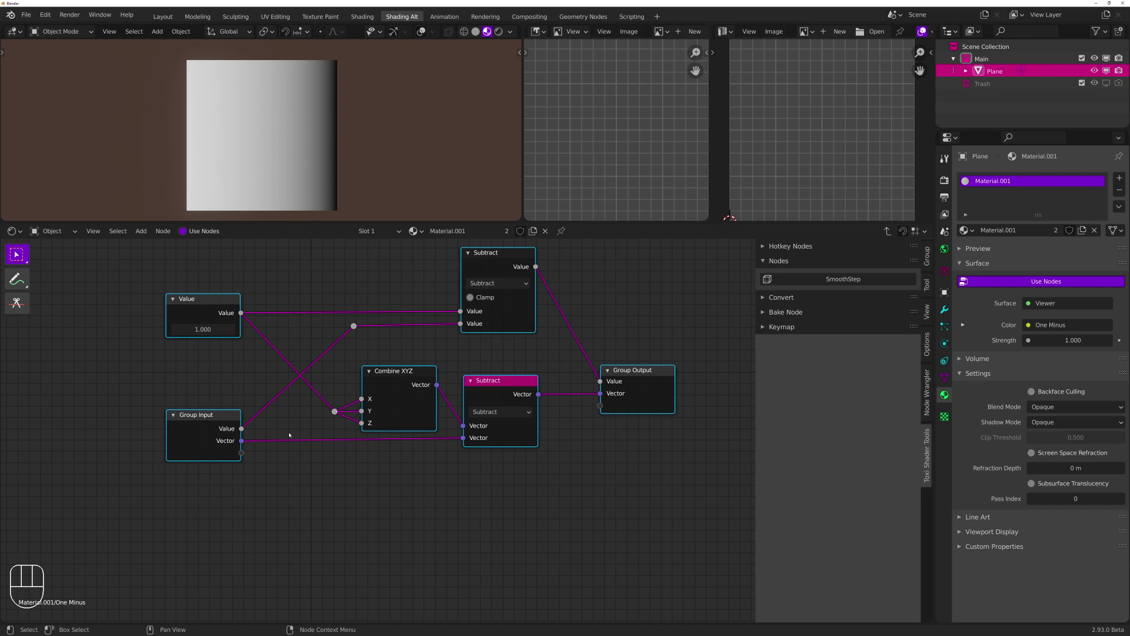
pyautogui.press('Tab')
pyautogui.scroll(-2, 322, 437)
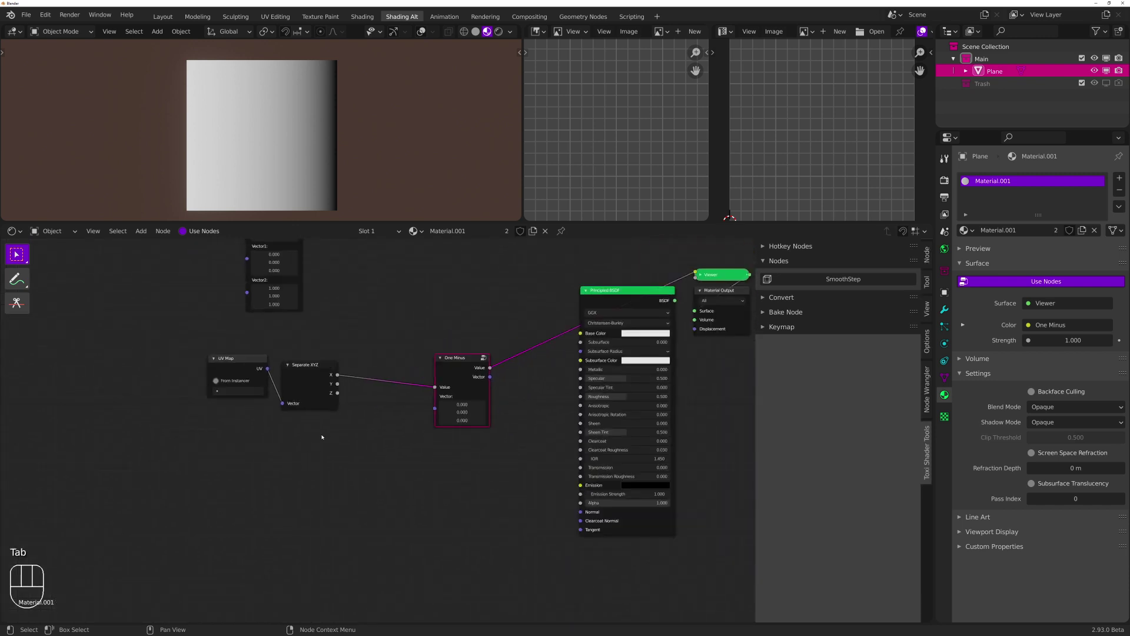
pyautogui.moveTo(333, 389); pyautogui.dragTo(328, 420, button='middle')
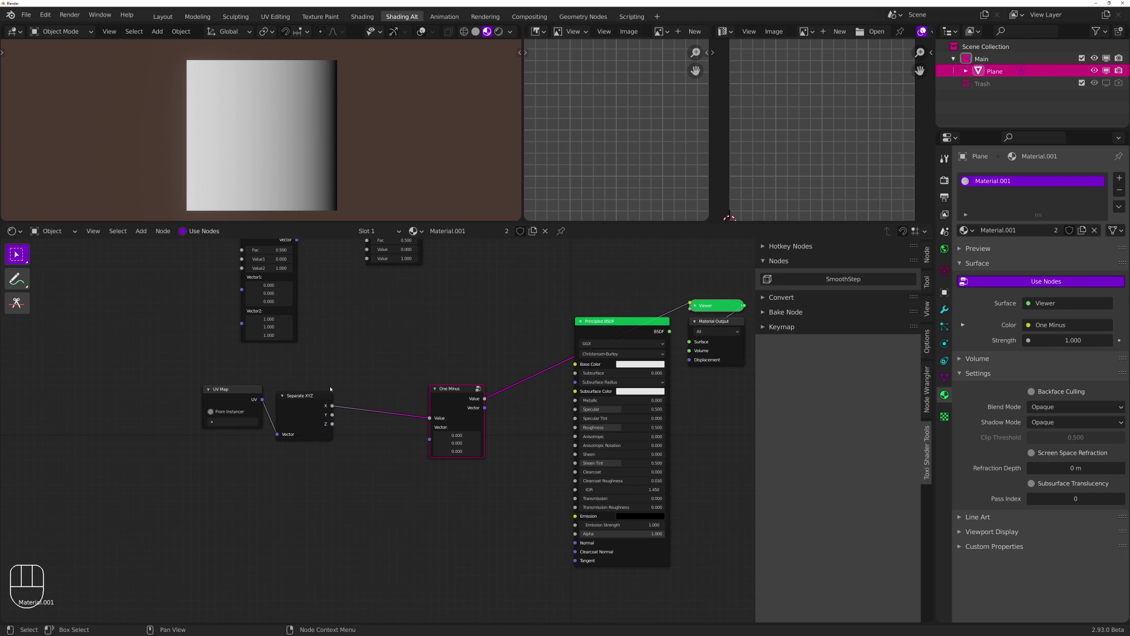
# Detach Separate XYZ, relink UV Map to One Minus's Vector input, move One Minus closer, and preview its Vector output
pyautogui.click(330, 388)
pyautogui.moveTo(356, 469); pyautogui.dragTo(363, 461, button='middle')
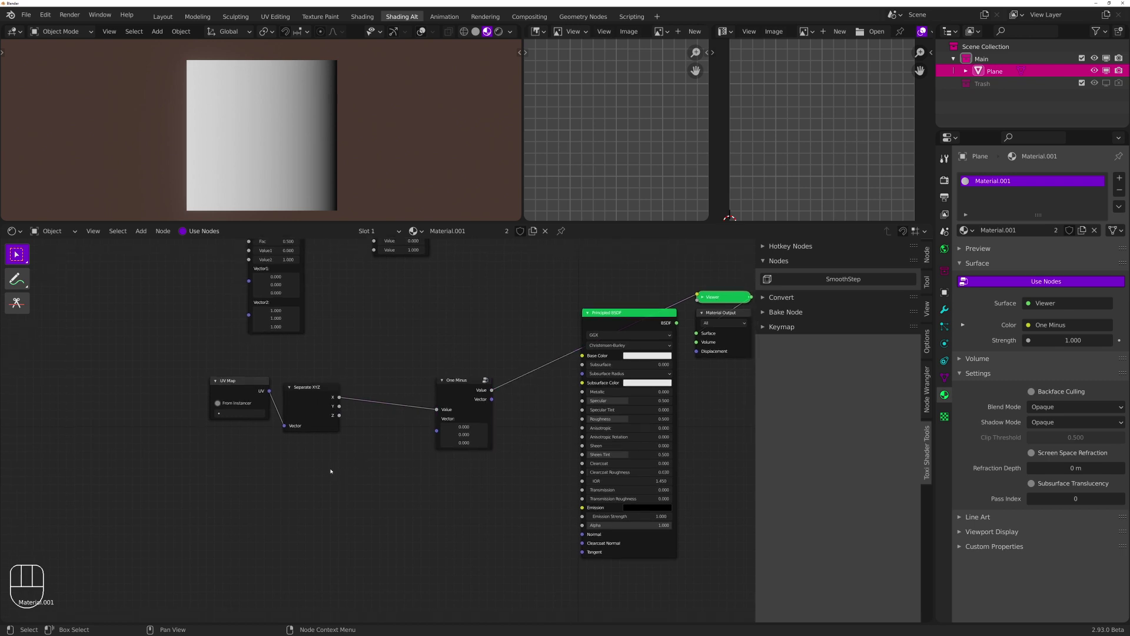
pyautogui.keyDown('alt'); pyautogui.moveTo(322, 391); pyautogui.dragTo(317, 478); pyautogui.keyUp('alt')
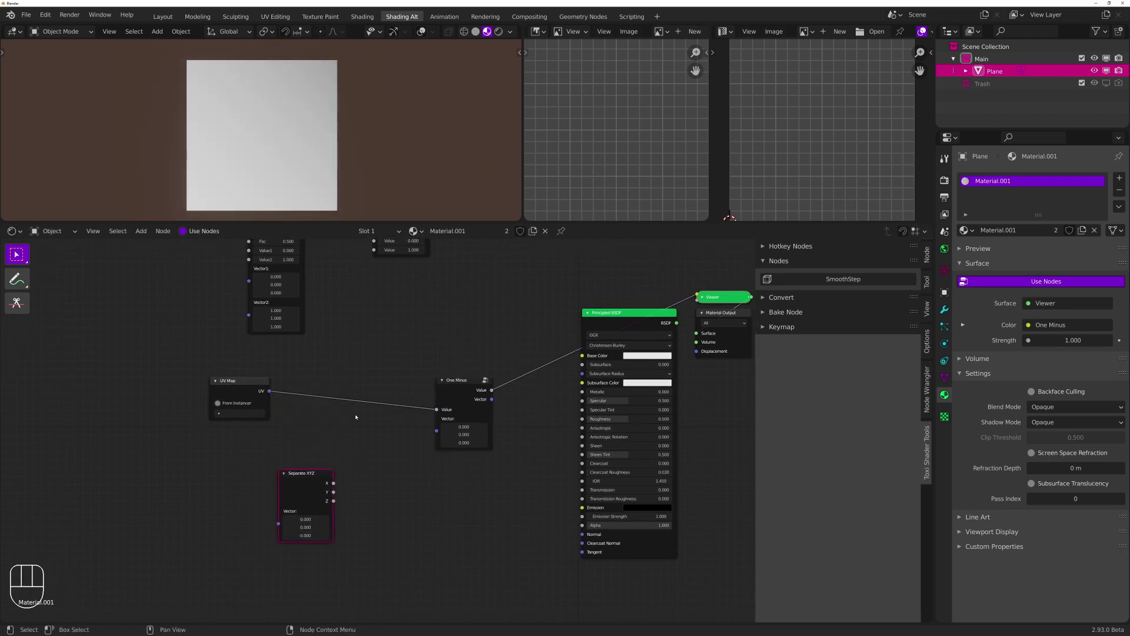
pyautogui.moveTo(437, 410); pyautogui.dragTo(437, 431)
pyautogui.moveTo(456, 389); pyautogui.dragTo(415, 385)
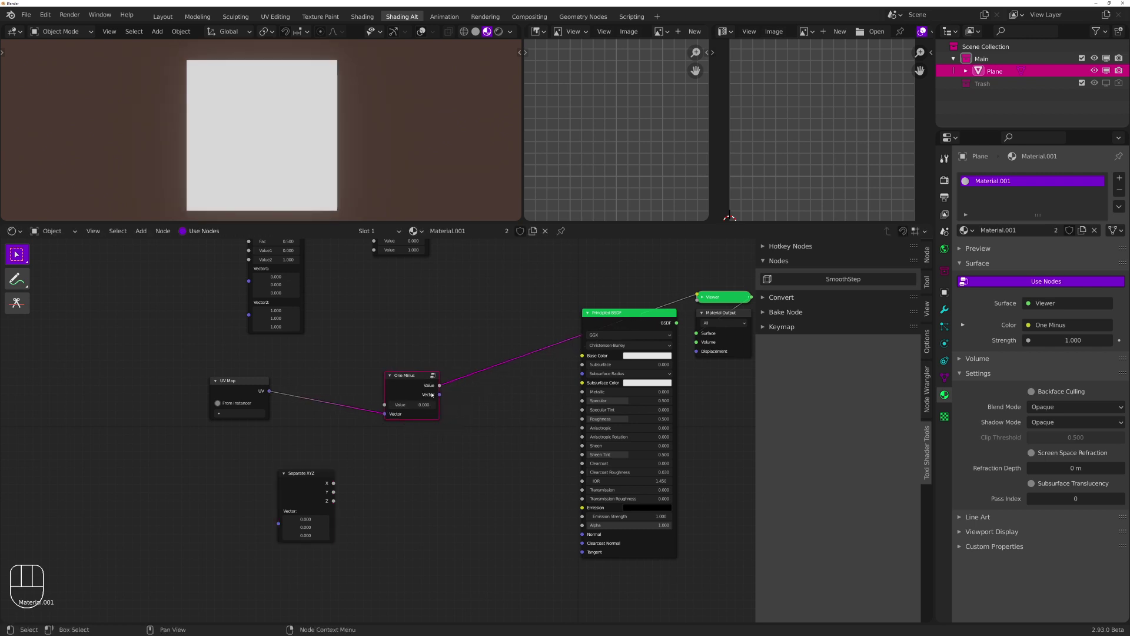
pyautogui.keyDown('ctrl'); pyautogui.keyDown('shift'); pyautogui.click(415, 385); pyautogui.keyUp('shift'); pyautogui.keyUp('ctrl')
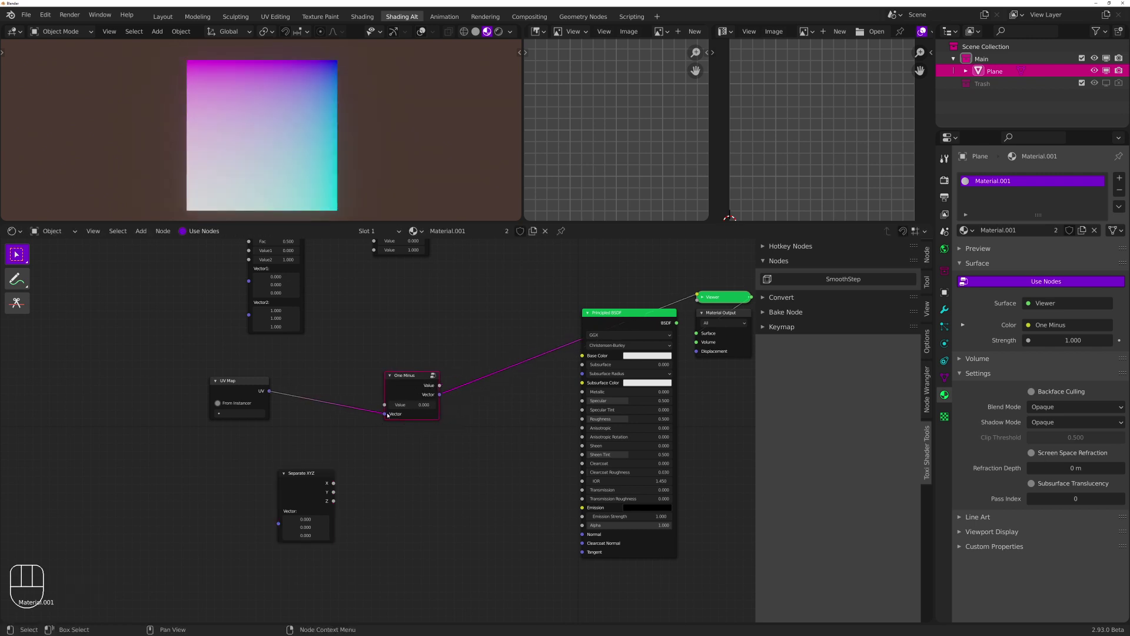
# Preview the UV Map node on the plane and switch back to One Minus's Vector output to compare them
pyautogui.moveTo(385, 415)
pyautogui.mouseDown()
pyautogui.moveTo(342, 415)
pyautogui.moveTo(386, 416)
pyautogui.mouseUp()
pyautogui.keyDown('ctrl'); pyautogui.keyDown('shift'); pyautogui.click(244, 393); pyautogui.keyUp('shift'); pyautogui.keyUp('ctrl')
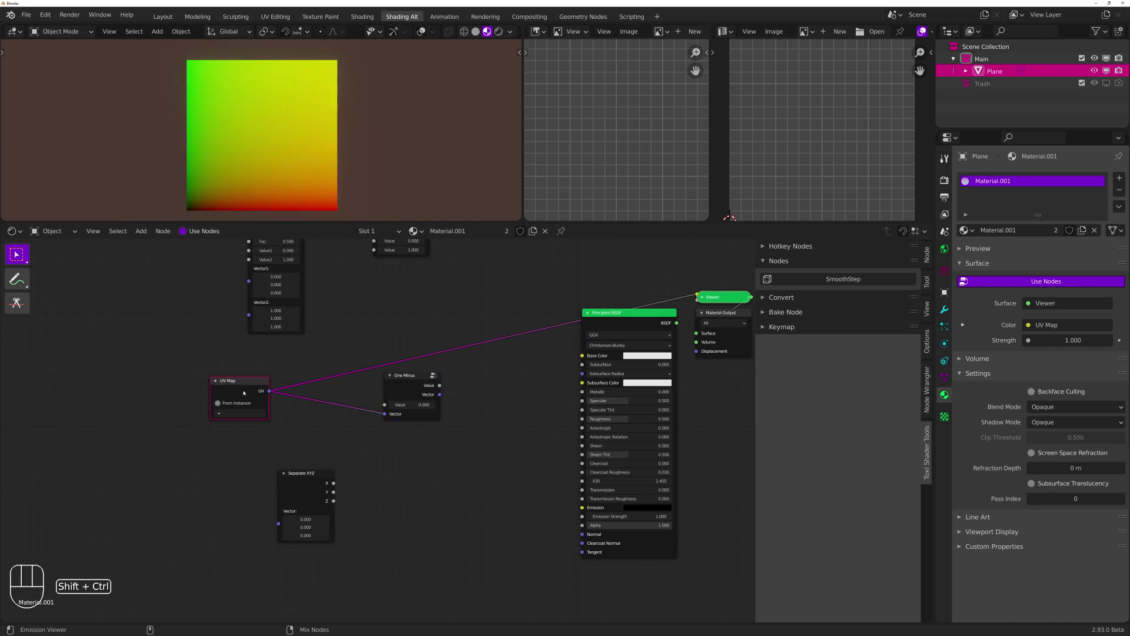
pyautogui.keyDown('ctrl'); pyautogui.keyDown('shift'); pyautogui.click(413, 417); pyautogui.keyUp('shift'); pyautogui.keyUp('ctrl')
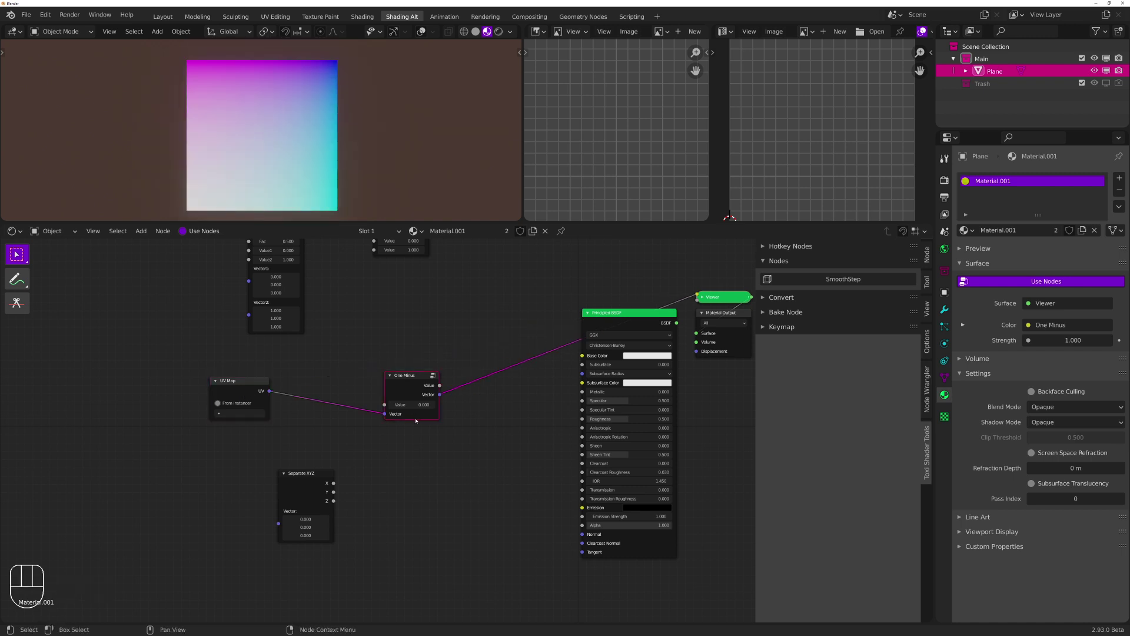
# Delete the disconnected Separate XYZ node below the UV Map and One Minus nodes
pyautogui.moveTo(359, 349); pyautogui.dragTo(342, 335, button='middle')
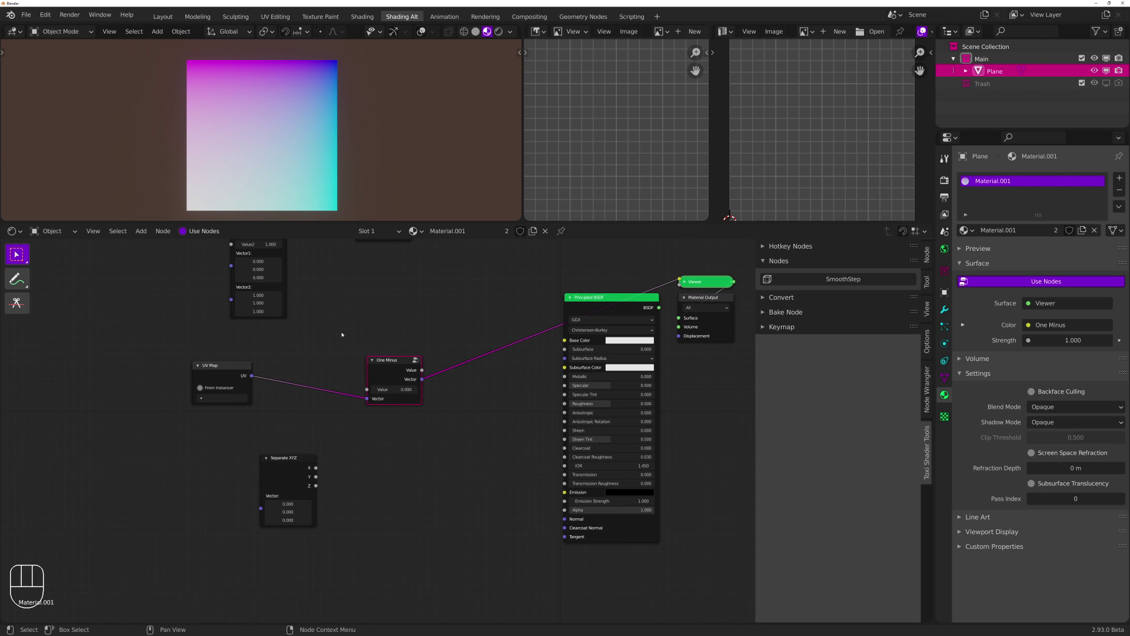
pyautogui.click(303, 466)
pyautogui.press('x')
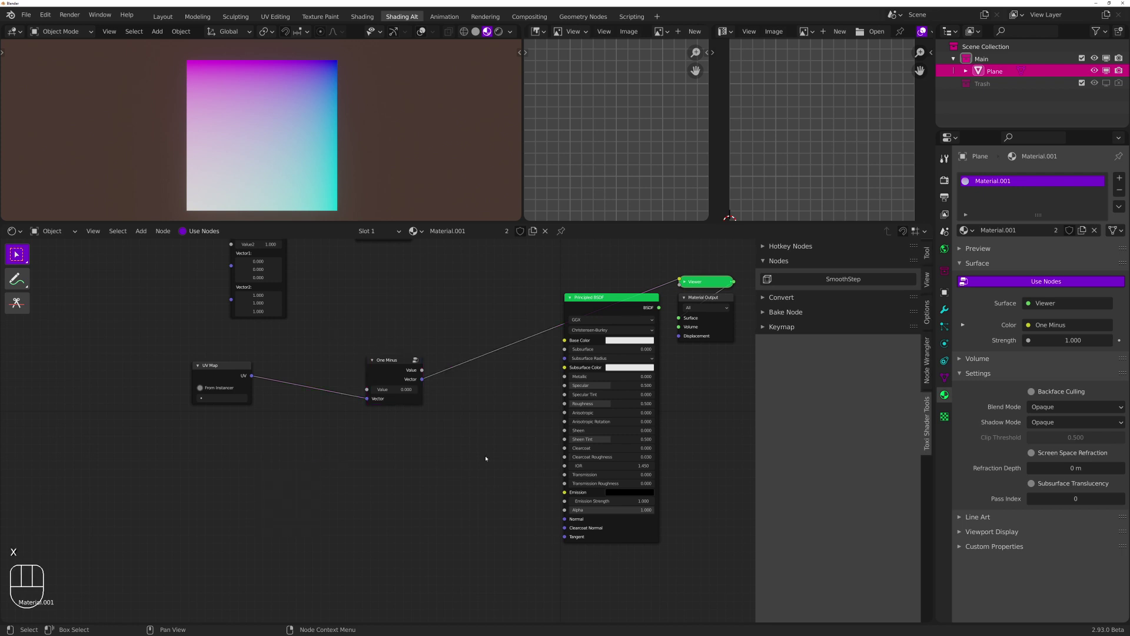
# Enter the One Minus group and delete its Combine XYZ and vector Subtract nodes
pyautogui.moveTo(446, 402); pyautogui.dragTo(460, 421, button='middle')
pyautogui.click(403, 399)
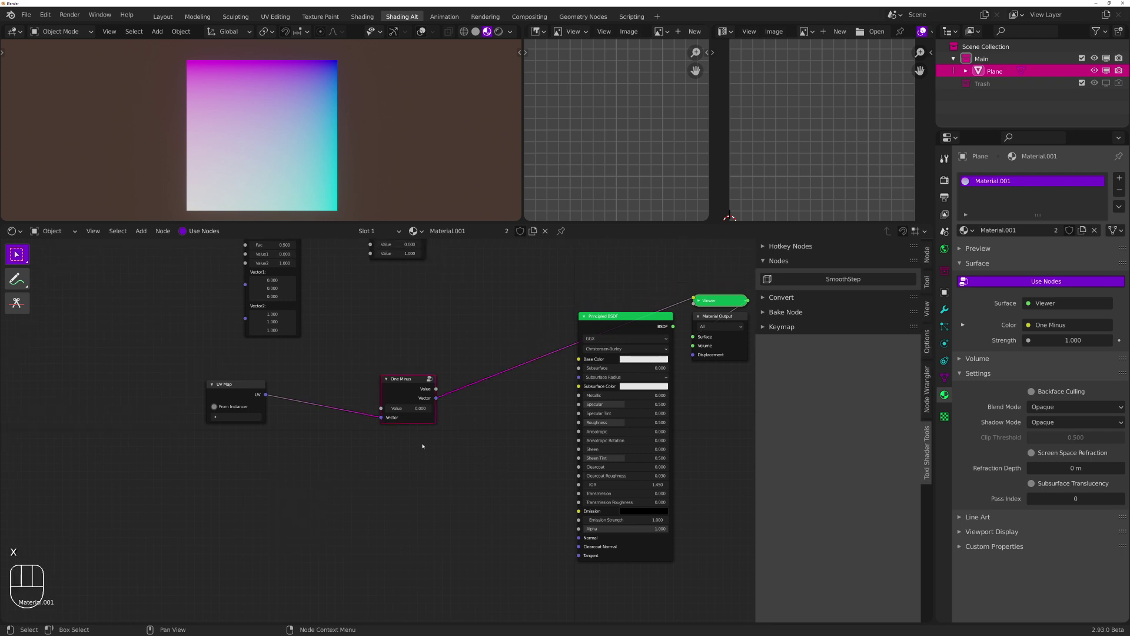
pyautogui.press('Tab')
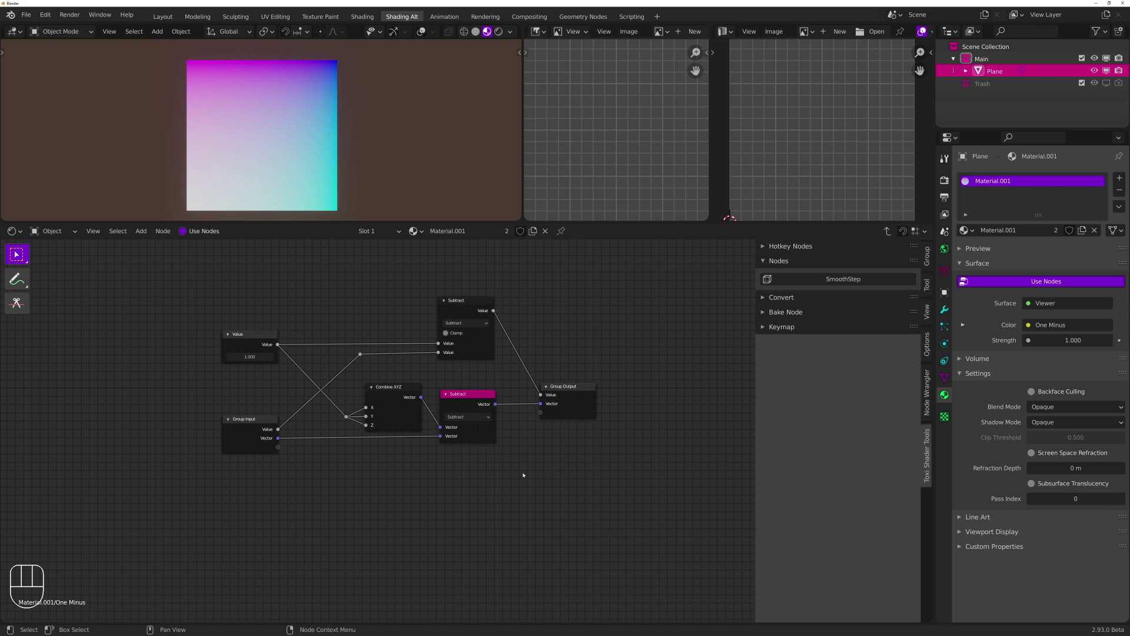
pyautogui.scroll(2, 511, 486)
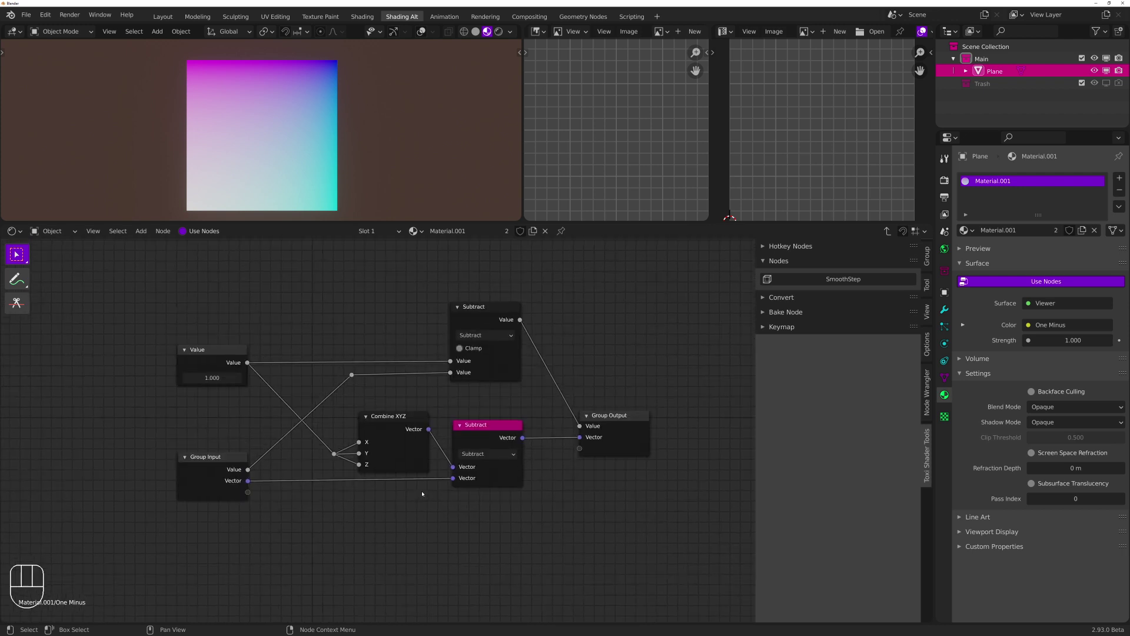
pyautogui.moveTo(540, 549); pyautogui.dragTo(332, 412)
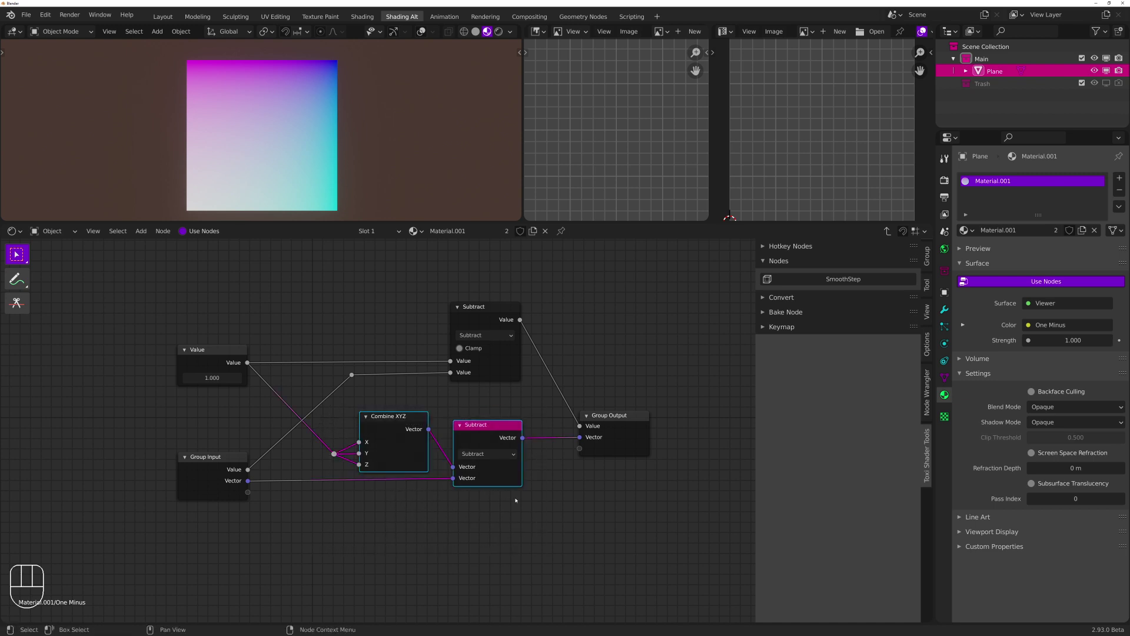
pyautogui.press('Delete')
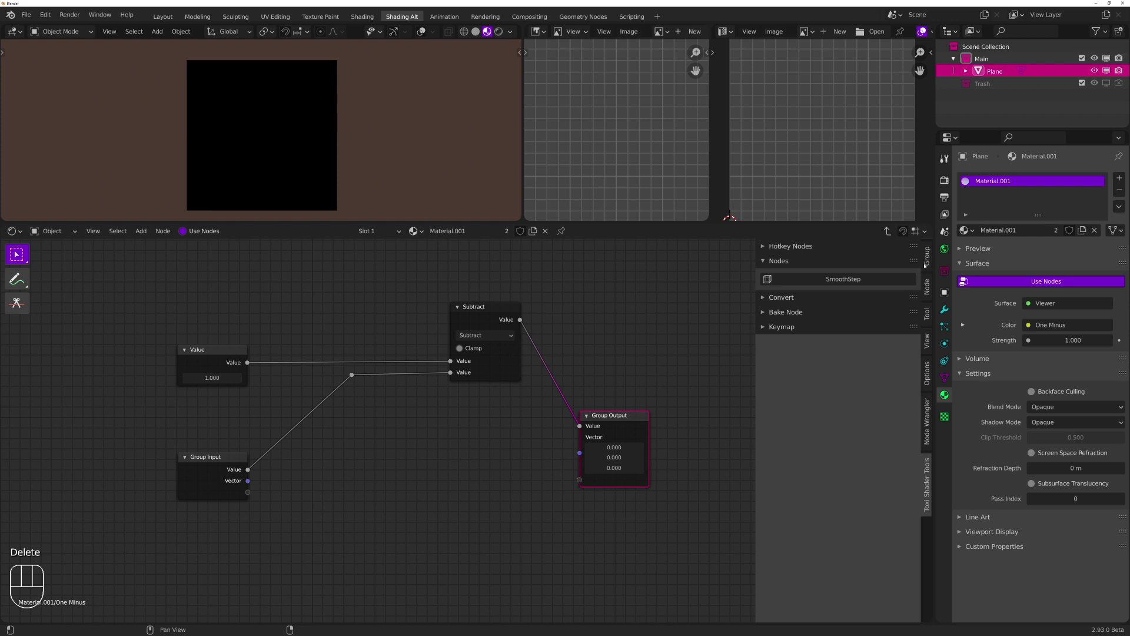
# Remove the Vector input and the Vector output from the One Minus group and return to the material's node tree
pyautogui.click(926, 262)
pyautogui.click(886, 278)
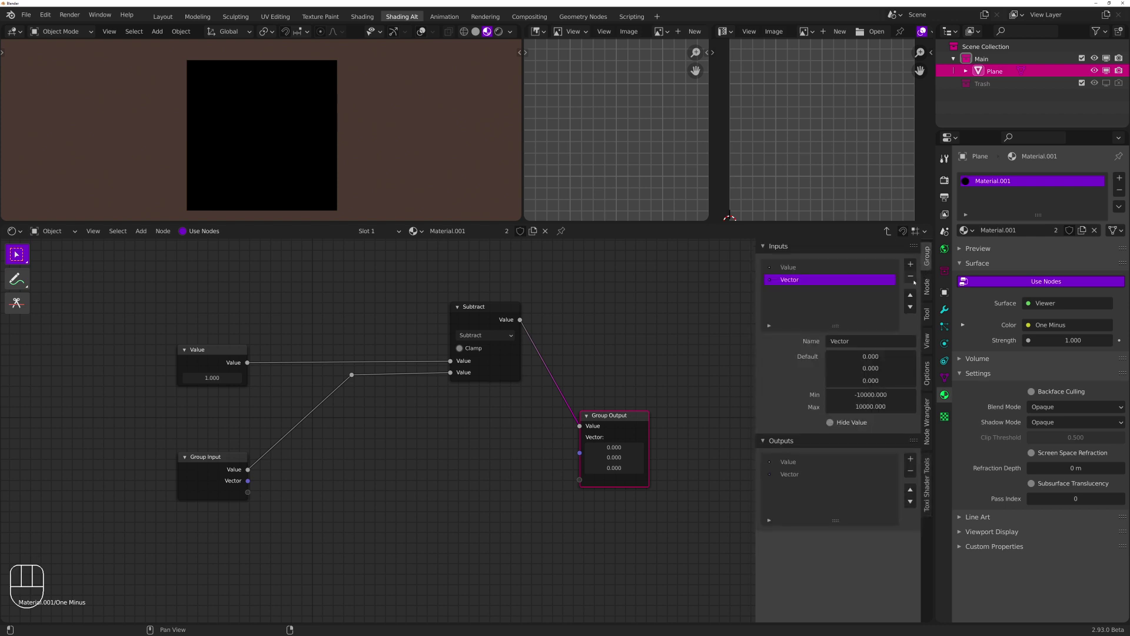
pyautogui.click(911, 277)
pyautogui.click(792, 450)
pyautogui.click(911, 445)
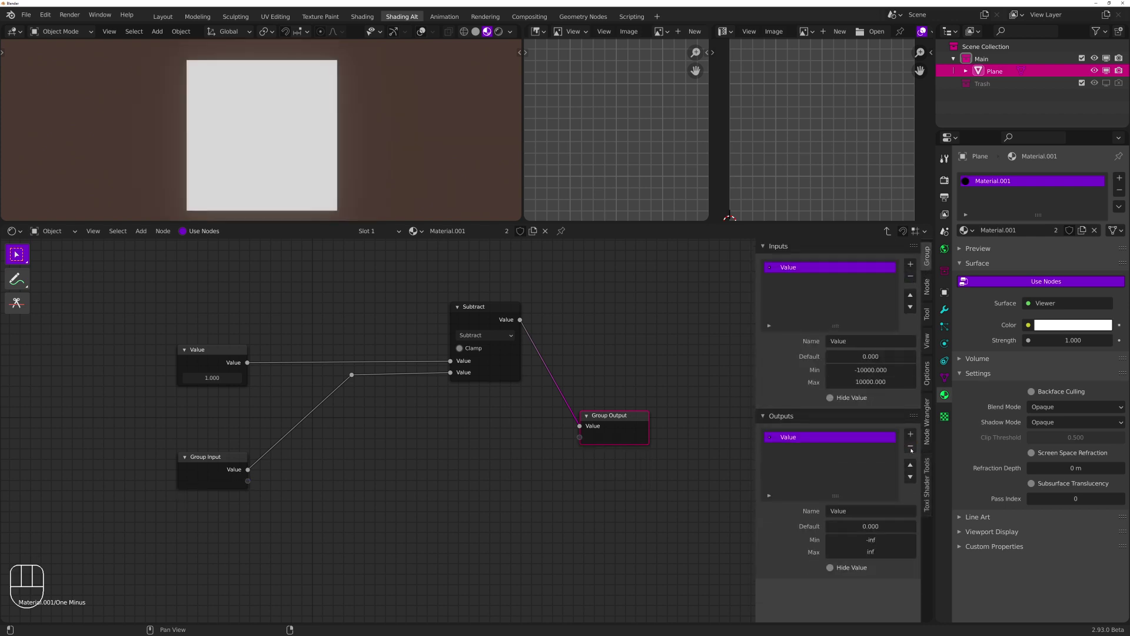
pyautogui.press('Tab')
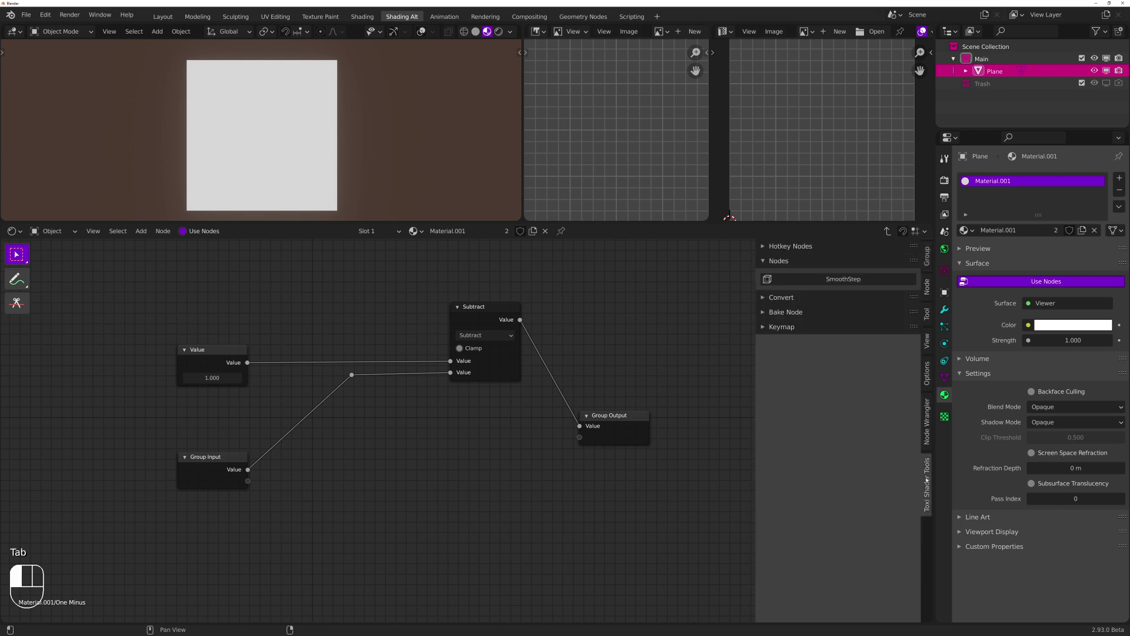
pyautogui.press('Tab')
# Insert a Separate XYZ node between UV Map and One Minus, feed X into One Minus's Value input, and preview the output
pyautogui.click(399, 365)
pyautogui.moveTo(400, 365); pyautogui.dragTo(439, 374)
pyautogui.click(299, 369)
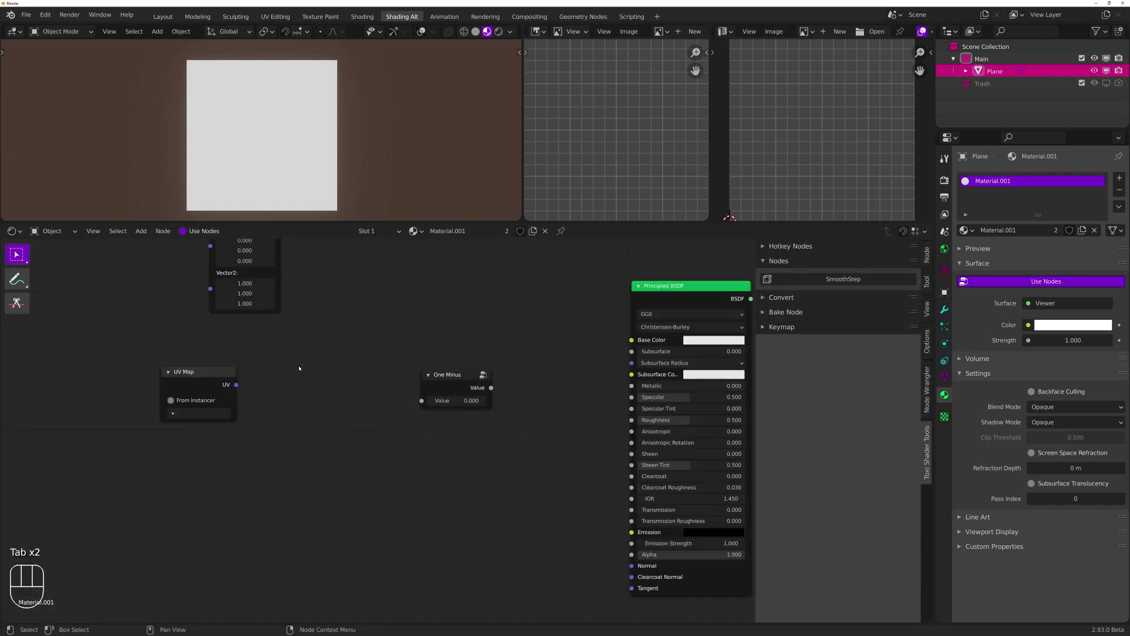
pyautogui.press('b')
pyautogui.moveTo(236, 385); pyautogui.dragTo(276, 439)
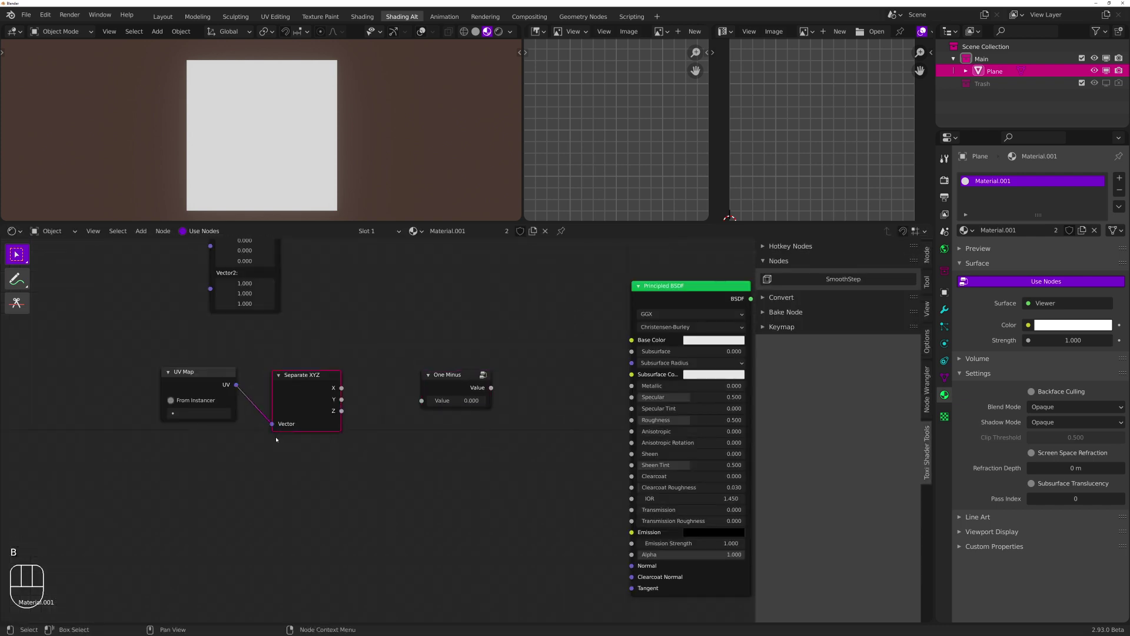
pyautogui.moveTo(342, 389); pyautogui.dragTo(422, 401)
pyautogui.keyDown('ctrl'); pyautogui.keyDown('shift'); pyautogui.click(430, 396); pyautogui.keyUp('shift'); pyautogui.keyUp('ctrl')
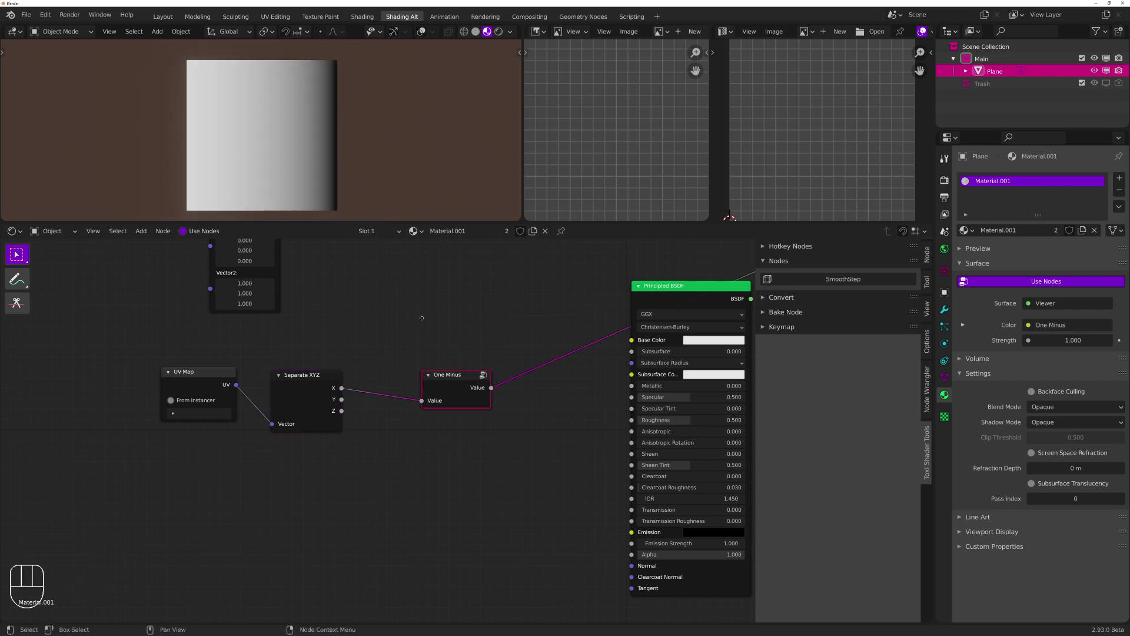
# Gather the UV Map, Separate XYZ and One Minus nodes together and delete all three
pyautogui.moveTo(421, 318); pyautogui.dragTo(462, 404, button='middle')
pyautogui.scroll(-3, 462, 406)
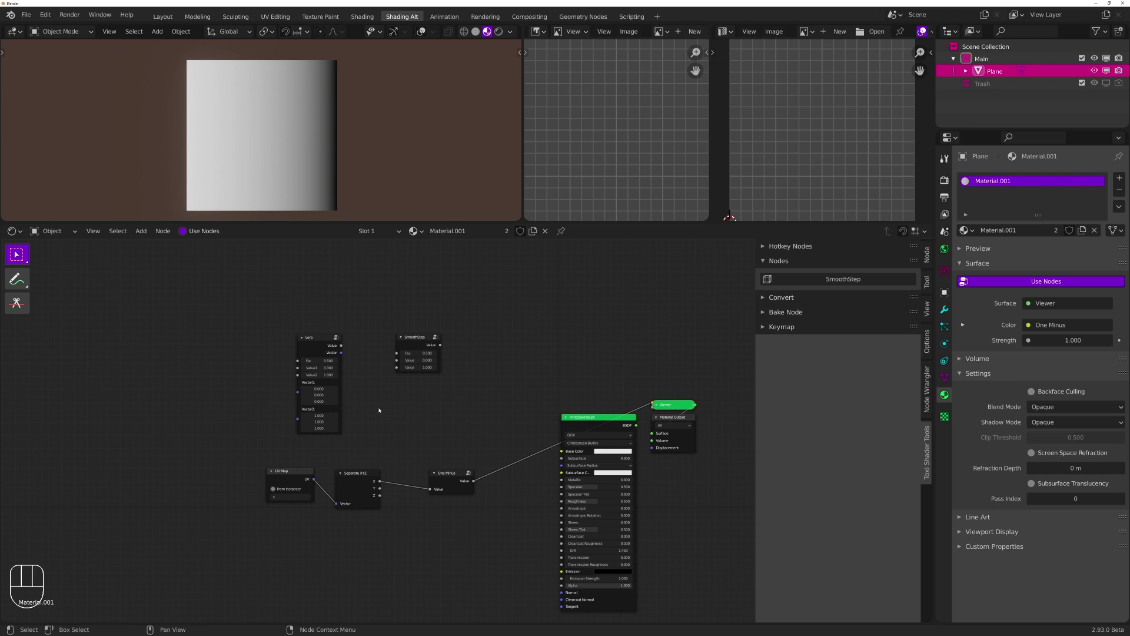
pyautogui.moveTo(206, 468); pyautogui.dragTo(377, 553)
pyautogui.press('g')
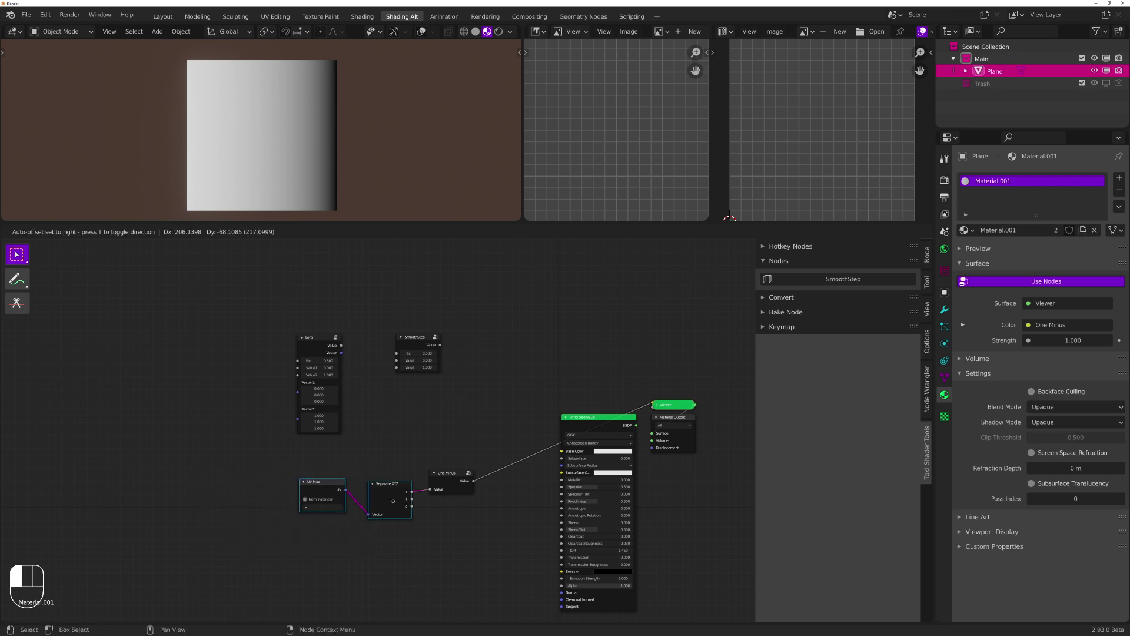
pyautogui.click(401, 470)
pyautogui.moveTo(451, 474); pyautogui.dragTo(446, 488)
pyautogui.moveTo(228, 486); pyautogui.dragTo(470, 544)
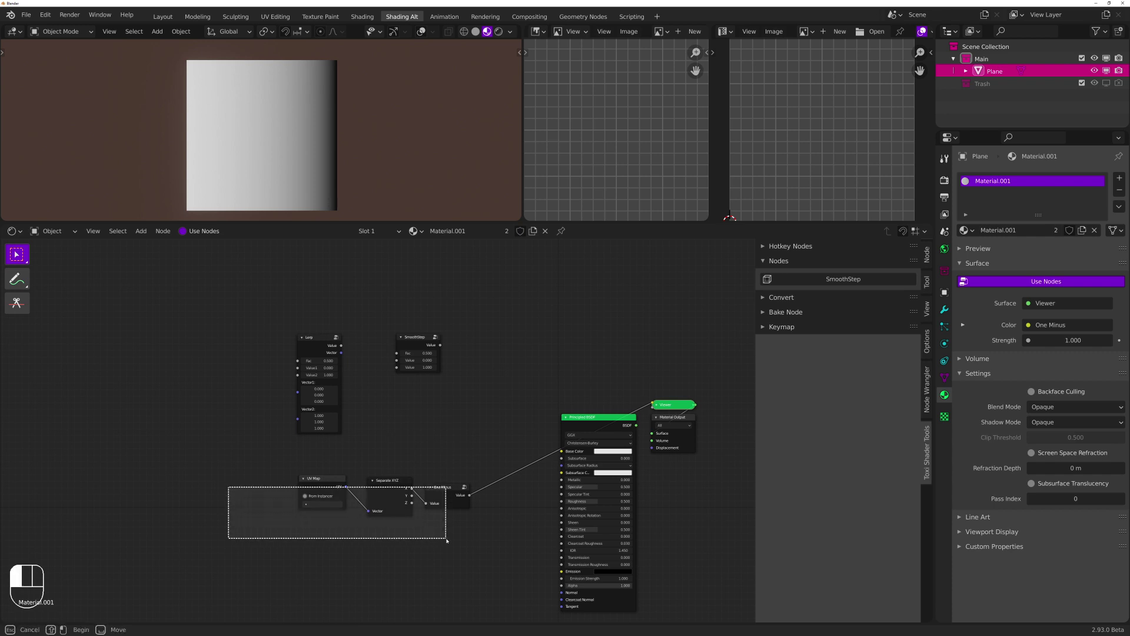
pyautogui.press('x')
# Move the SmoothStep node directly below the Lerp node
pyautogui.scroll(2, 427, 453)
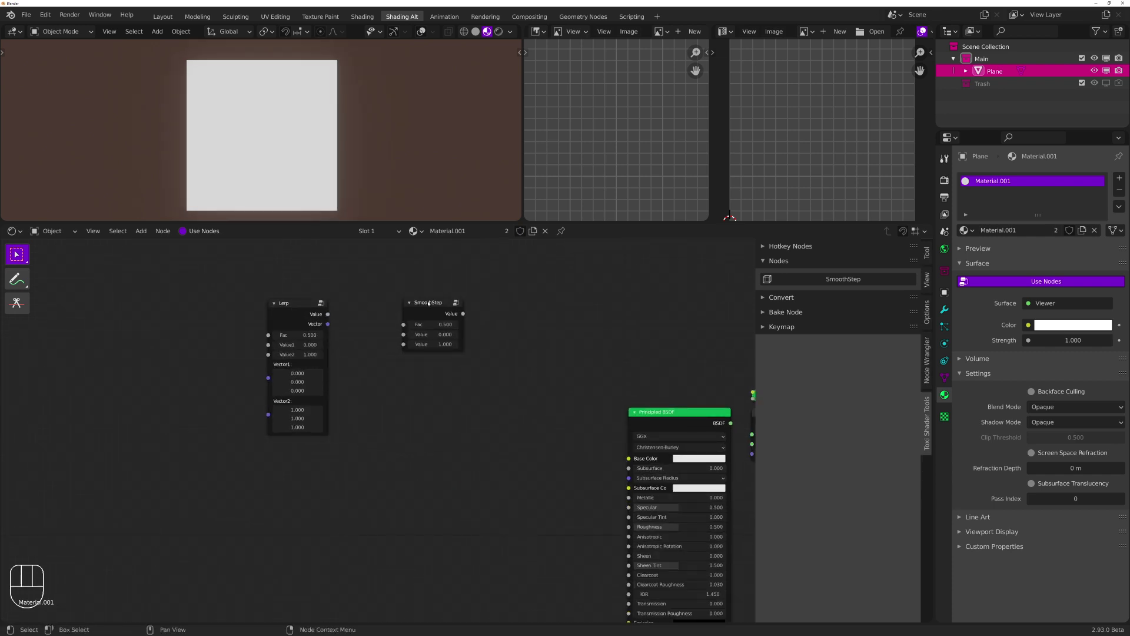
pyautogui.moveTo(428, 303); pyautogui.dragTo(298, 456)
pyautogui.moveTo(346, 489); pyautogui.dragTo(480, 451, button='middle')
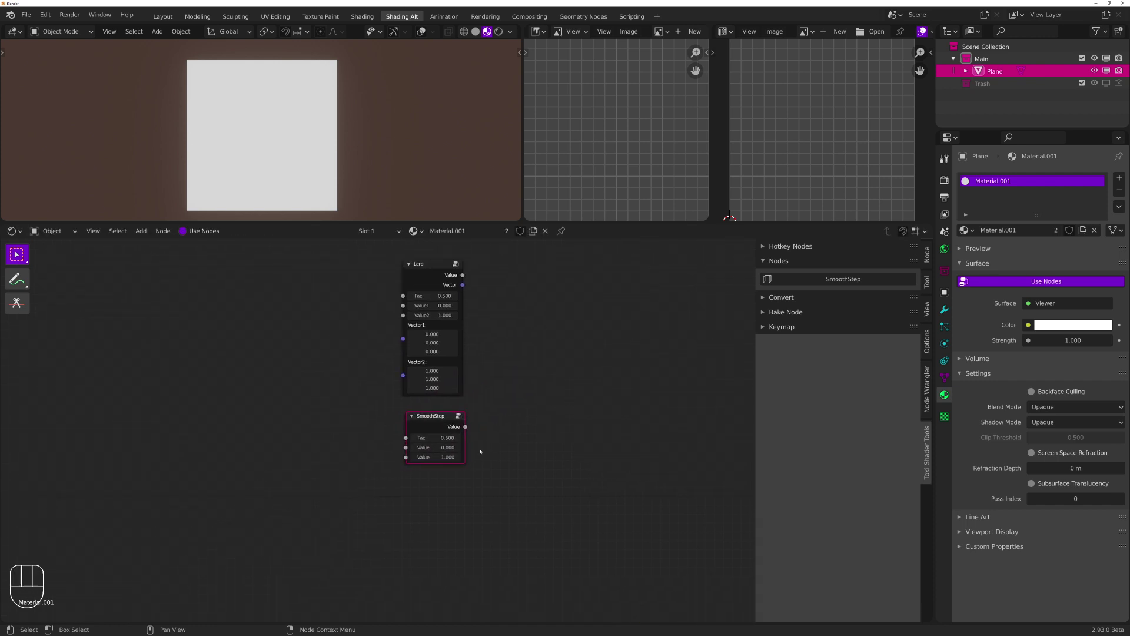
# Examine the Map Range node and its interpolation type inside the SmoothStep group, and return to the material's node tree
pyautogui.press('Tab')
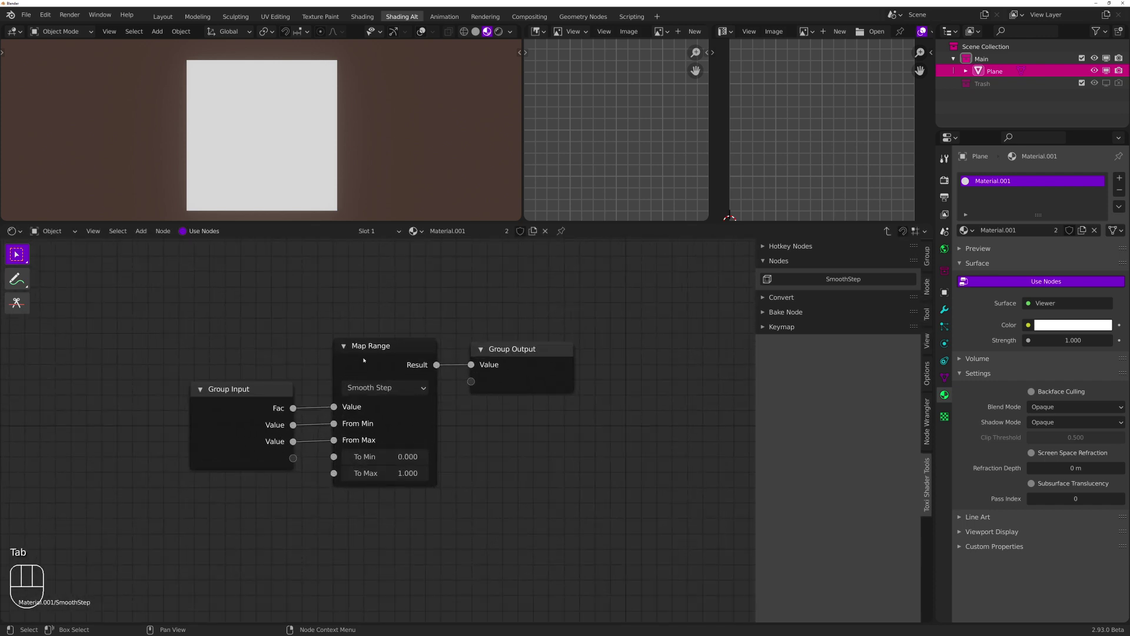
pyautogui.click(398, 388)
pyautogui.moveTo(438, 304); pyautogui.dragTo(494, 299, button='middle')
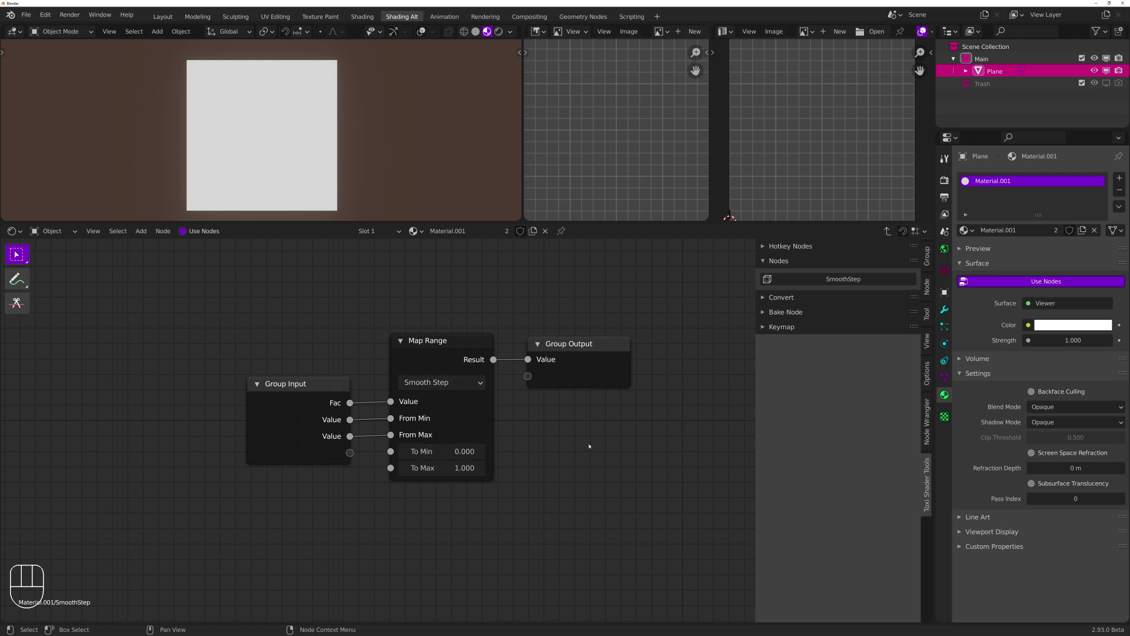
pyautogui.scroll(-5, 458, 419)
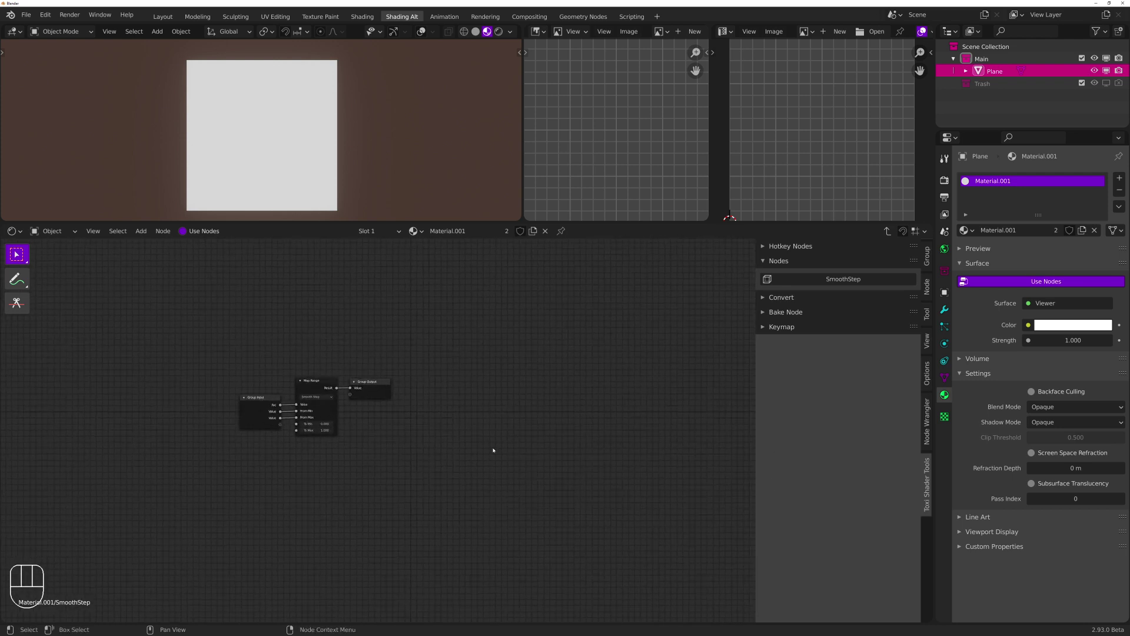
pyautogui.scroll(2, 493, 450)
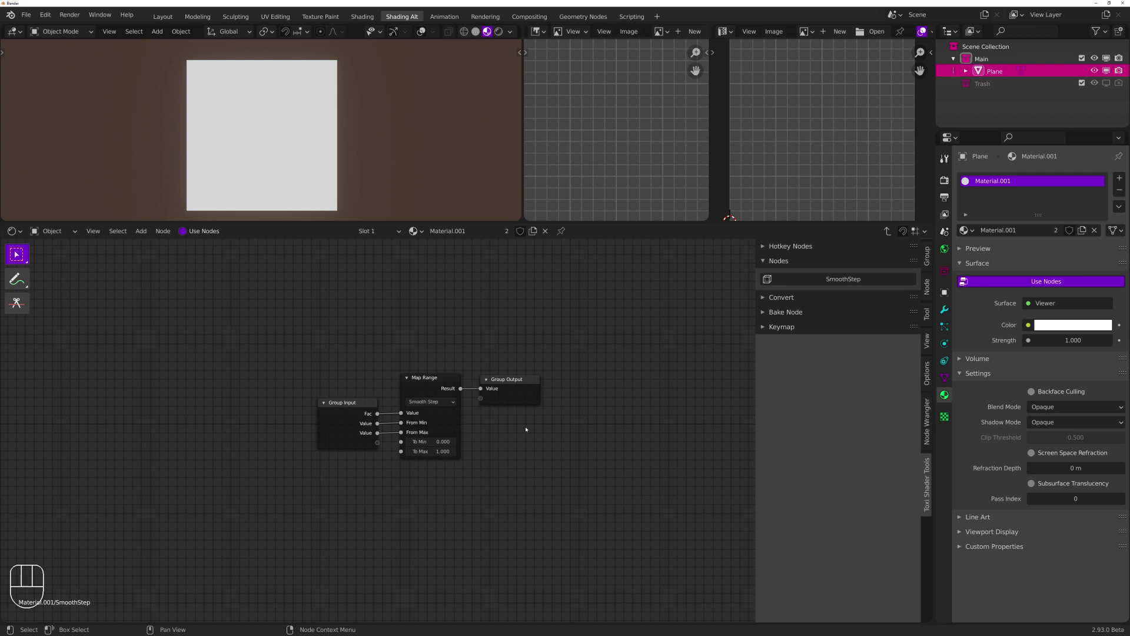
pyautogui.scroll(-2, 525, 429)
pyautogui.scroll(3, 526, 429)
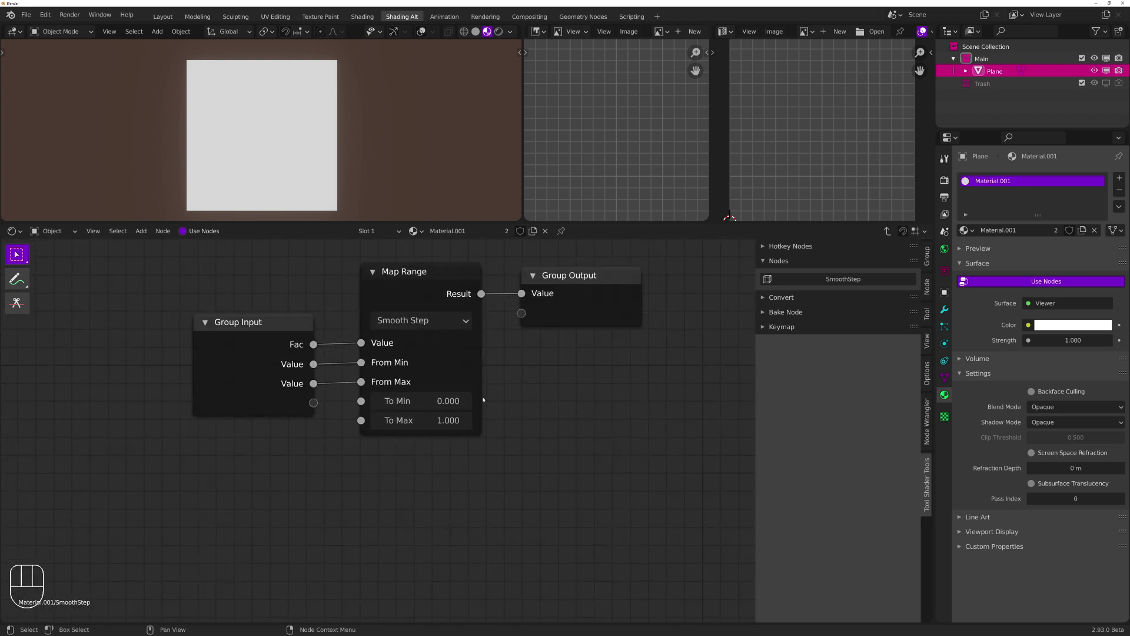
pyautogui.press('Tab')
pyautogui.press('Tab')
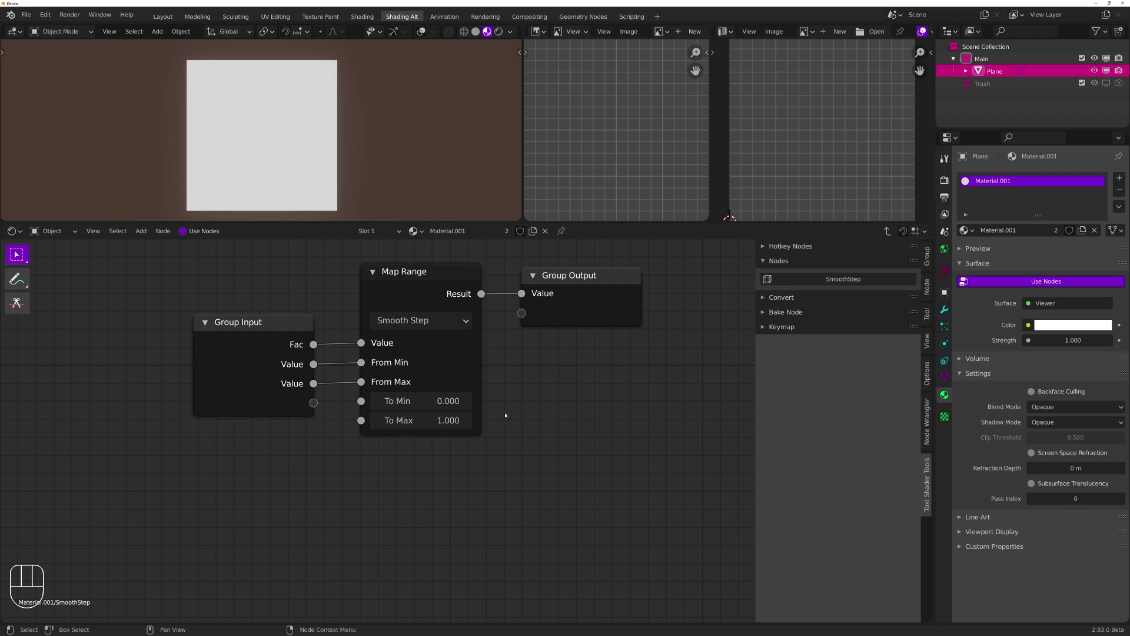
pyautogui.press('Tab')
# Move the SmoothStep node away from Lerp towards the Principled BSDF node
pyautogui.scroll(-5, 450, 394)
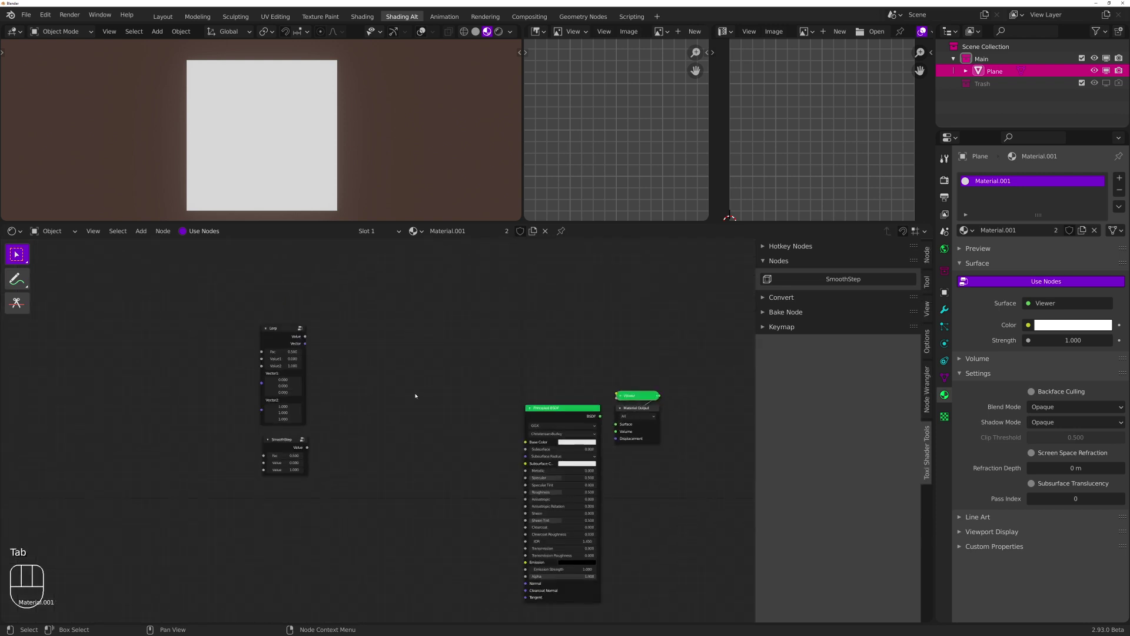
pyautogui.moveTo(406, 424); pyautogui.dragTo(557, 418)
pyautogui.scroll(1, 532, 367)
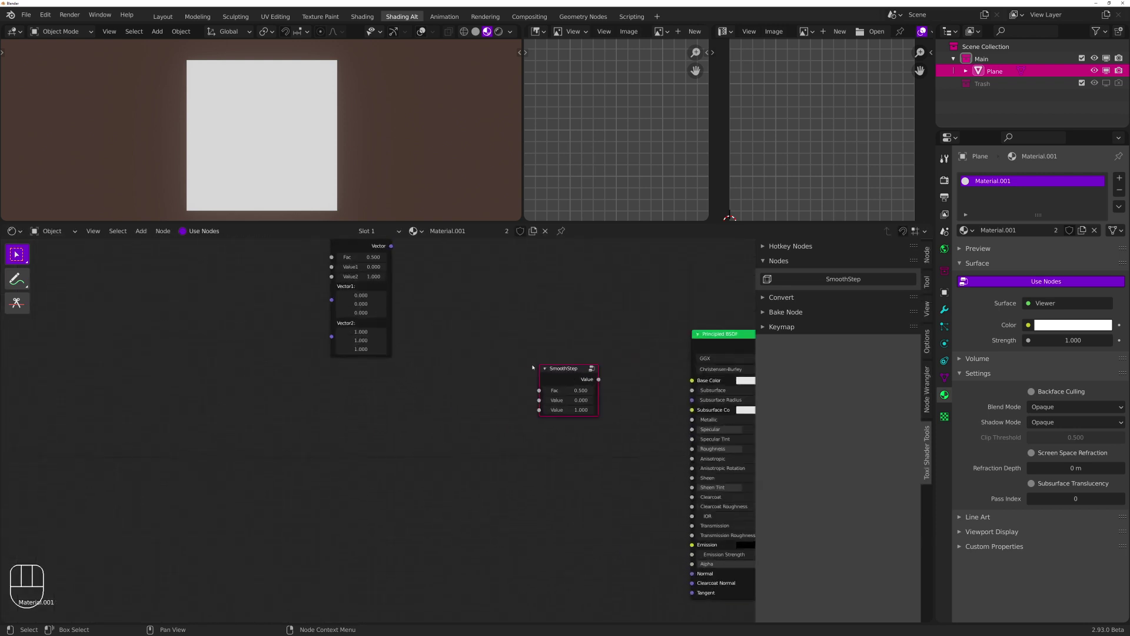
pyautogui.moveTo(508, 348); pyautogui.dragTo(559, 400, button='middle')
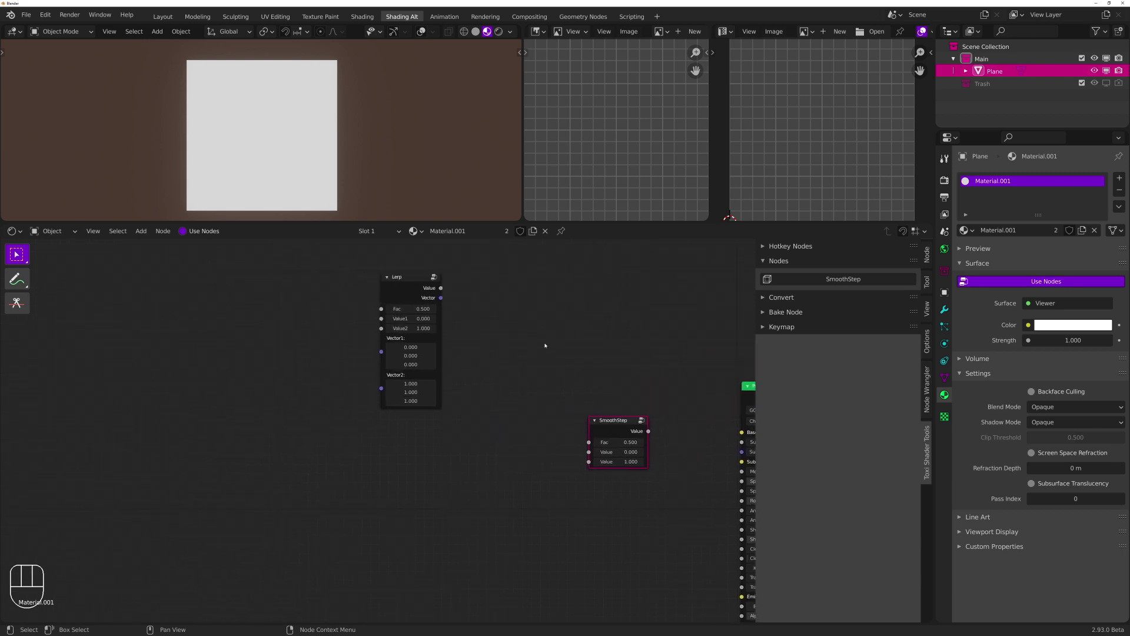
# Add a Monkey mesh to the scene and raise it along Z above the plane
pyautogui.click(386, 144)
pyautogui.moveTo(386, 144); pyautogui.dragTo(394, 71, button='middle')
pyautogui.hotkey('shift', 'a')
pyautogui.moveTo(393, 72)
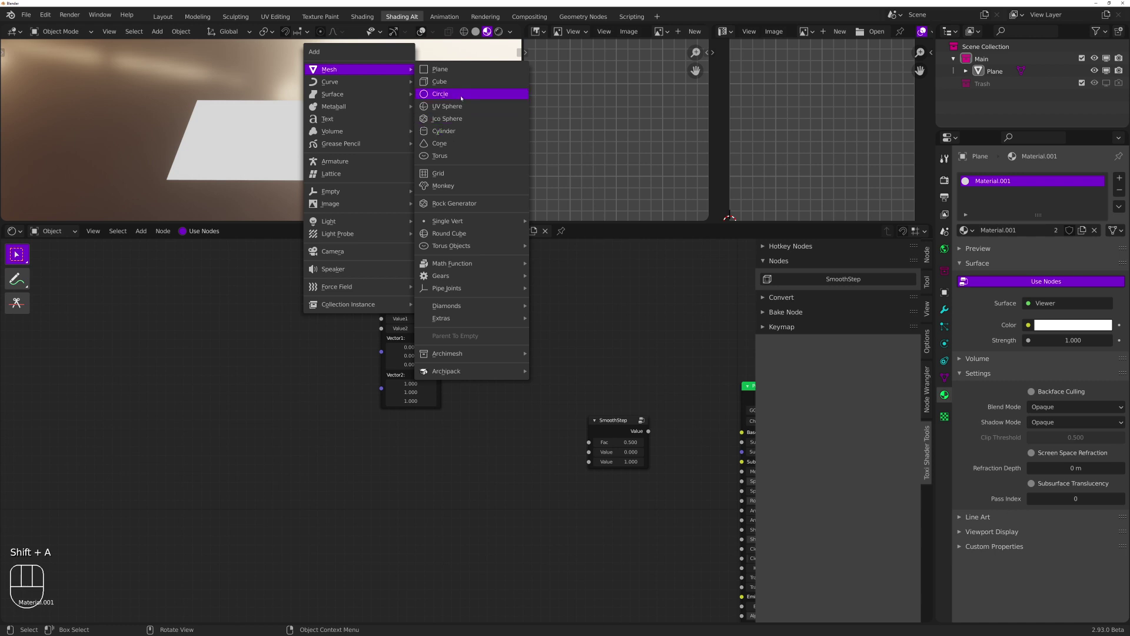
pyautogui.click(475, 186)
pyautogui.press('g')
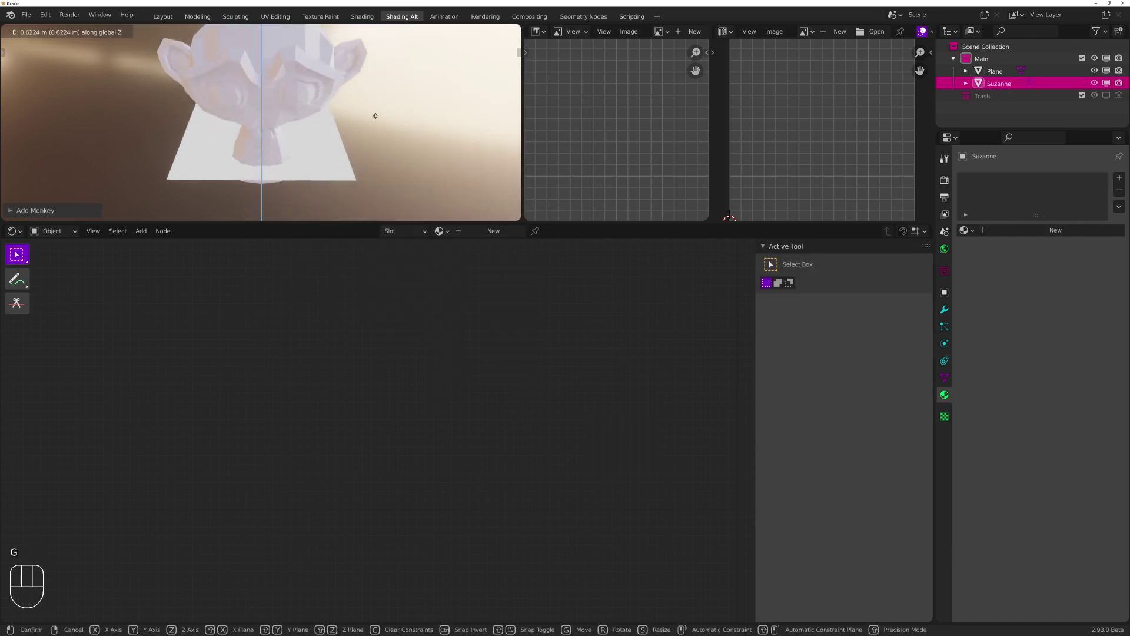
pyautogui.click(373, 97)
# Shade the monkey smooth and assign the existing Material.001 to it
pyautogui.scroll(-2, 382, 63)
pyautogui.keyDown('shift'); pyautogui.moveTo(382, 63); pyautogui.dragTo(379, 102, button='middle'); pyautogui.keyUp('shift')
pyautogui.rightClick(269, 112)
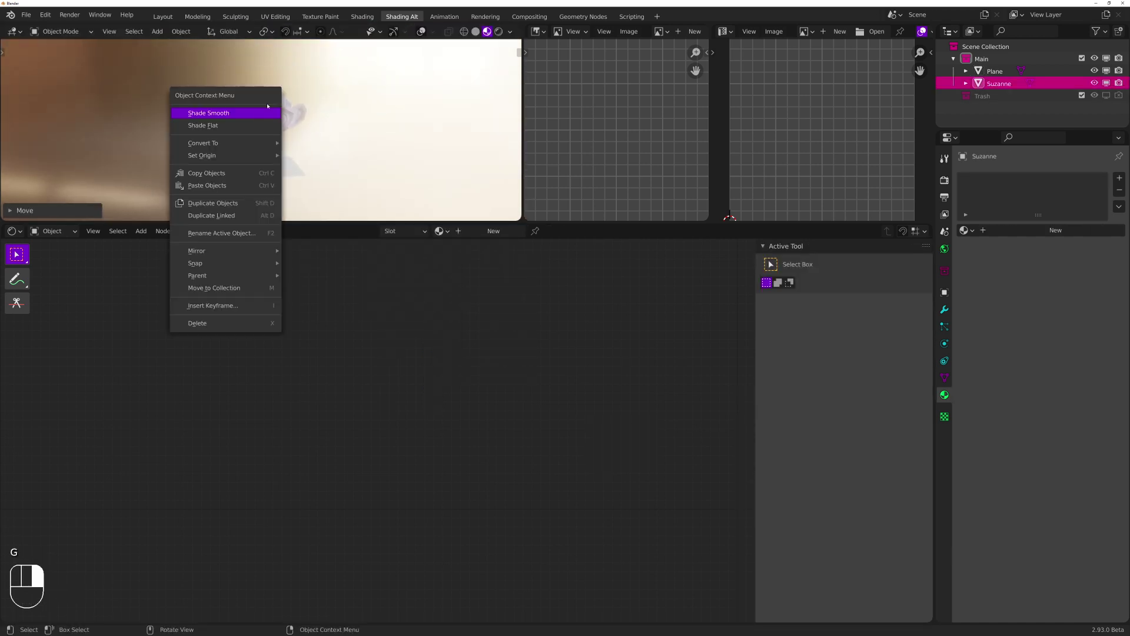
pyautogui.click(270, 113)
pyautogui.rightClick(271, 113)
pyautogui.click(271, 114)
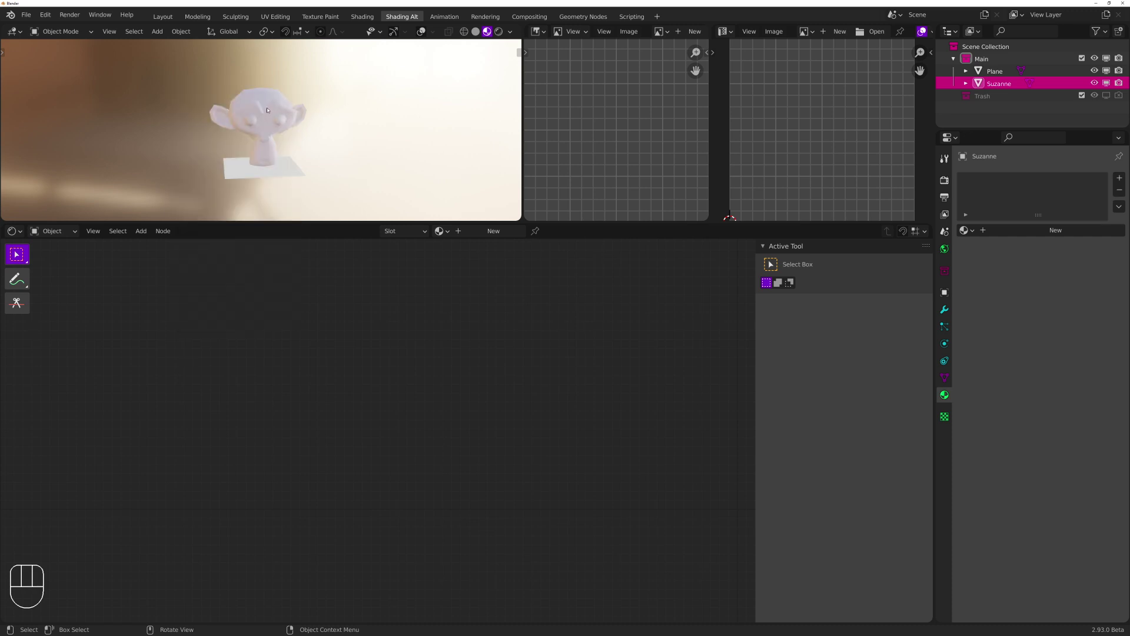
pyautogui.click(964, 230)
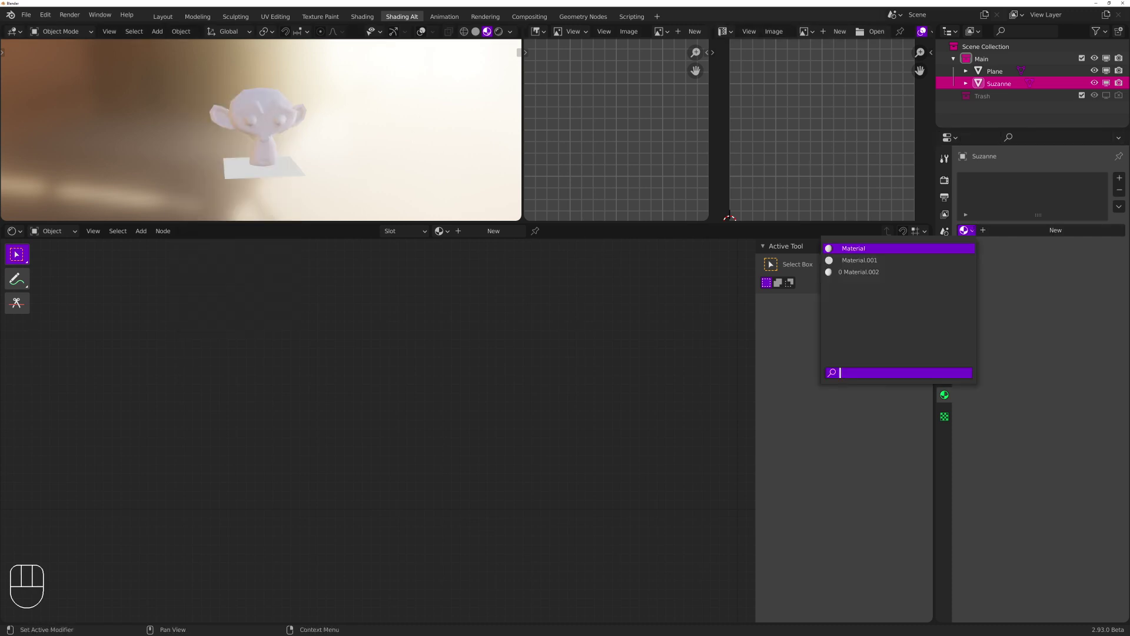
pyautogui.click(858, 260)
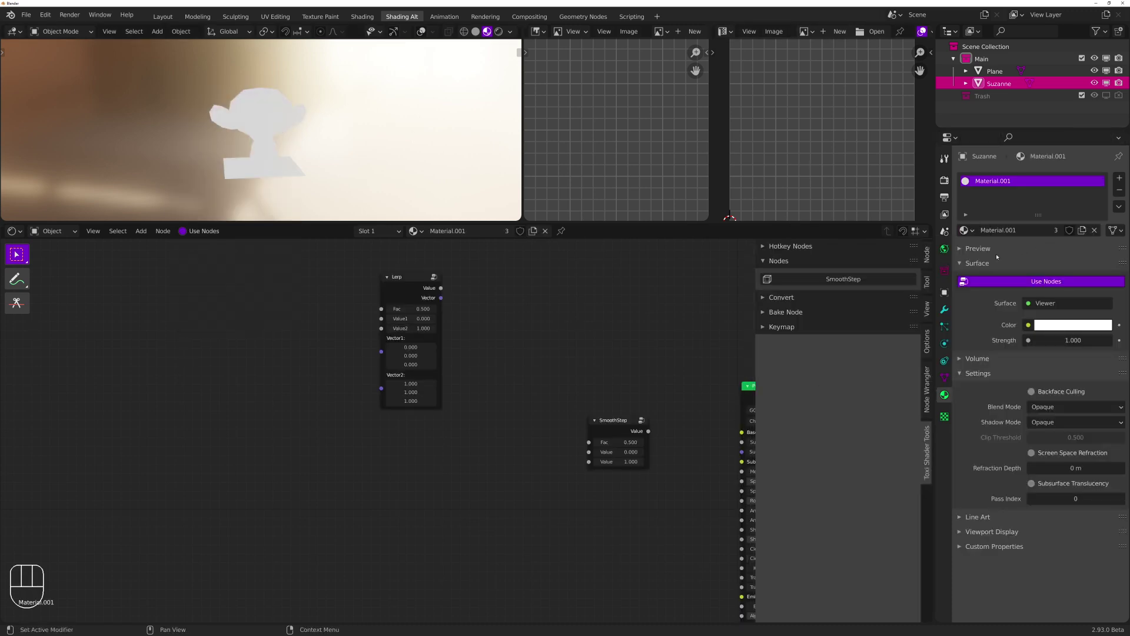
# Shift the Lerp and SmoothStep nodes further from the Principled BSDF to free up space in the node tree
pyautogui.scroll(5, 385, 106)
pyautogui.scroll(-1, 617, 373)
pyautogui.scroll(-3, 617, 373)
pyautogui.moveTo(677, 356); pyautogui.dragTo(432, 343, button='middle')
pyautogui.moveTo(252, 300); pyautogui.dragTo(198, 271)
pyautogui.moveTo(406, 405); pyautogui.dragTo(344, 408)
pyautogui.moveTo(378, 358); pyautogui.dragTo(503, 359, button='middle')
pyautogui.click(435, 347)
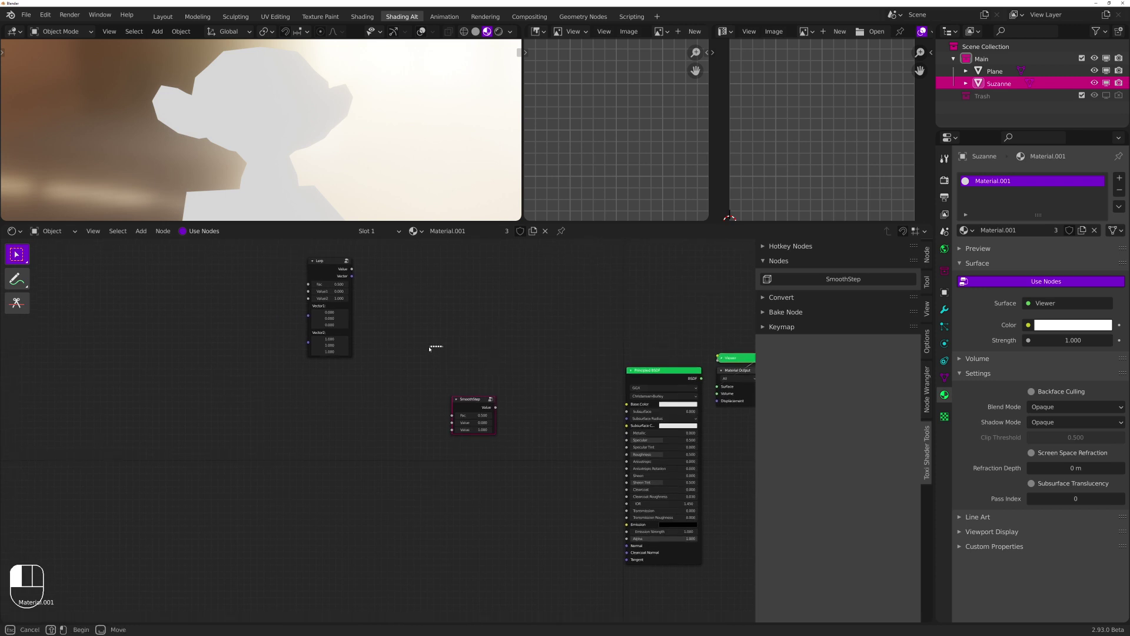
# Add a Vector node below the Lerp node using the add-on's hotkey
pyautogui.scroll(2, 424, 366)
pyautogui.moveTo(424, 365); pyautogui.dragTo(498, 361, button='middle')
pyautogui.press('KP_3')
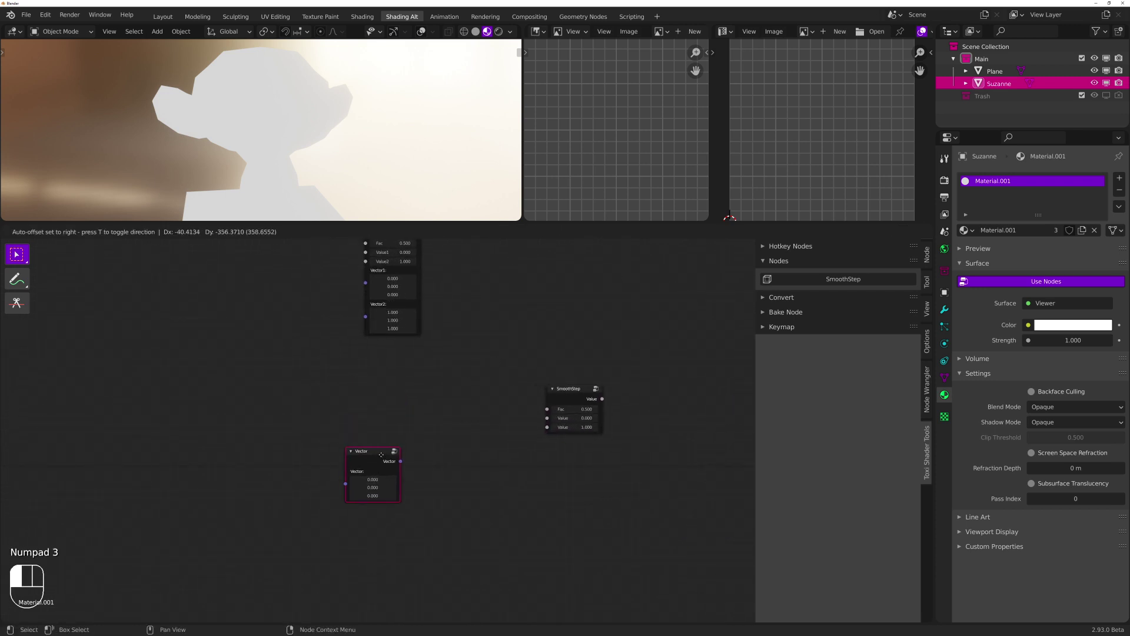
pyautogui.click(388, 497)
# Add a Geometry node above the Vector node
pyautogui.hotkey('shift', 'a')
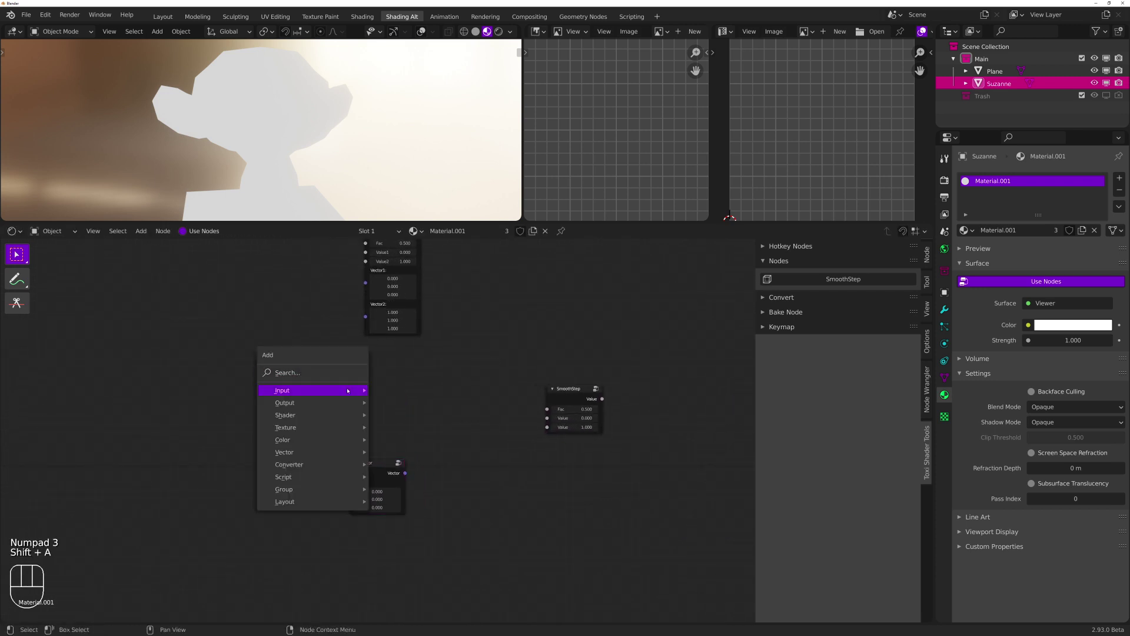
pyautogui.moveTo(354, 390)
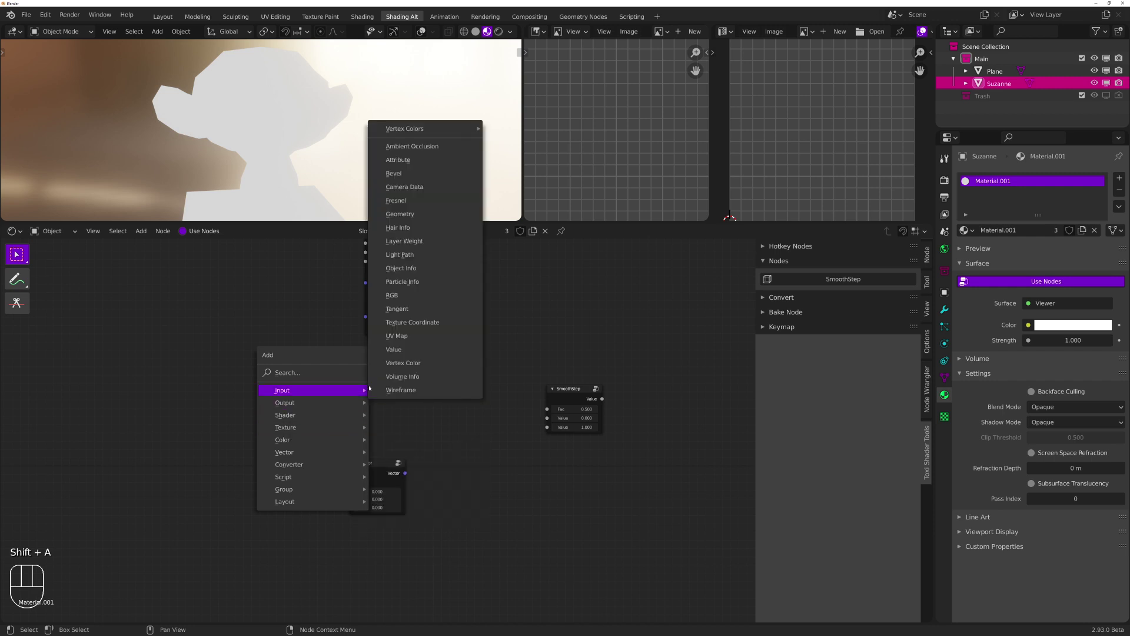
pyautogui.click(422, 215)
pyautogui.click(346, 354)
pyautogui.click(439, 370)
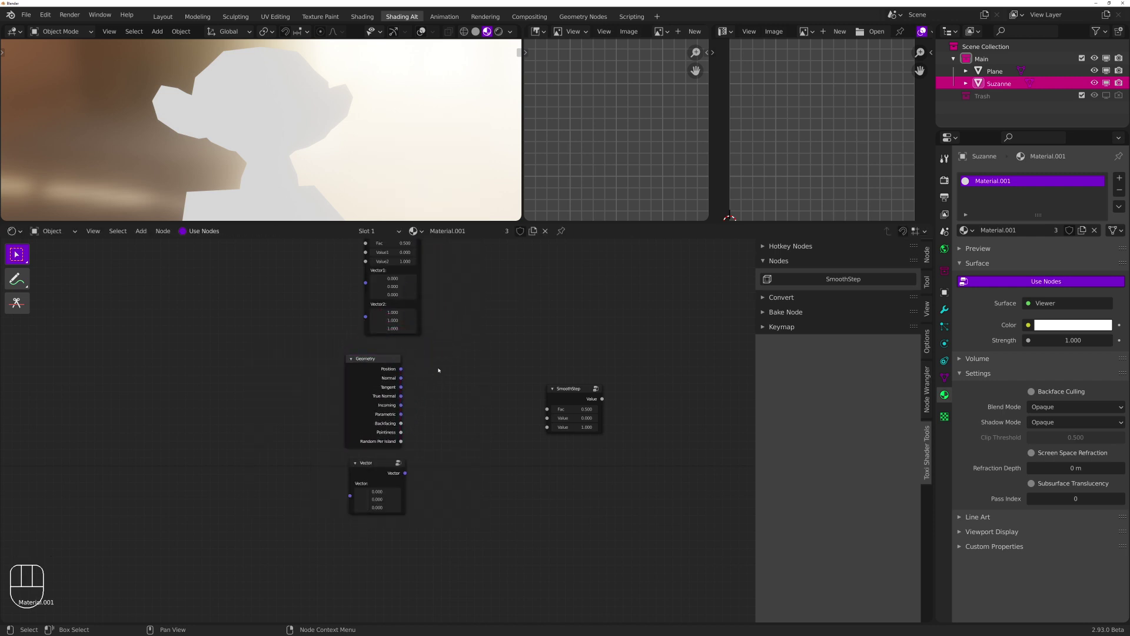
# Add a Dot Product node with the add-on's hotkey and feed it the Geometry Normal and the Vector node's output
pyautogui.press('.')
pyautogui.moveTo(401, 378); pyautogui.dragTo(438, 417)
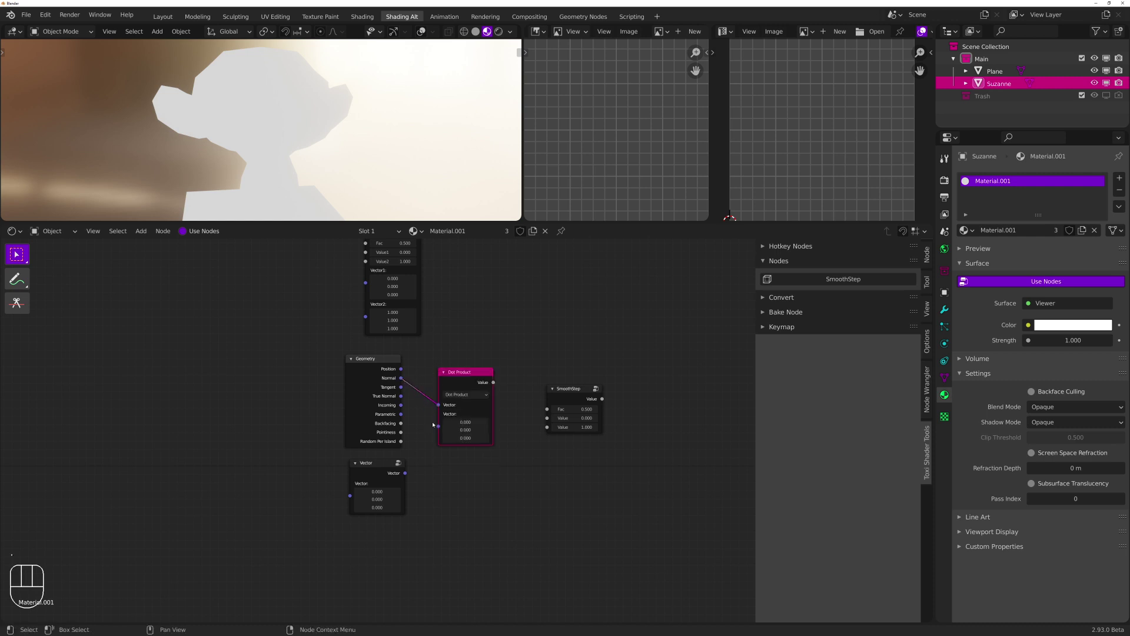
pyautogui.moveTo(405, 474); pyautogui.dragTo(439, 427)
# Feed the Dot Product into the SmoothStep's Fac and preview the SmoothStep on the monkey with non-zero Vector values
pyautogui.moveTo(553, 426); pyautogui.dragTo(377, 401, button='middle')
pyautogui.moveTo(318, 358); pyautogui.dragTo(379, 387)
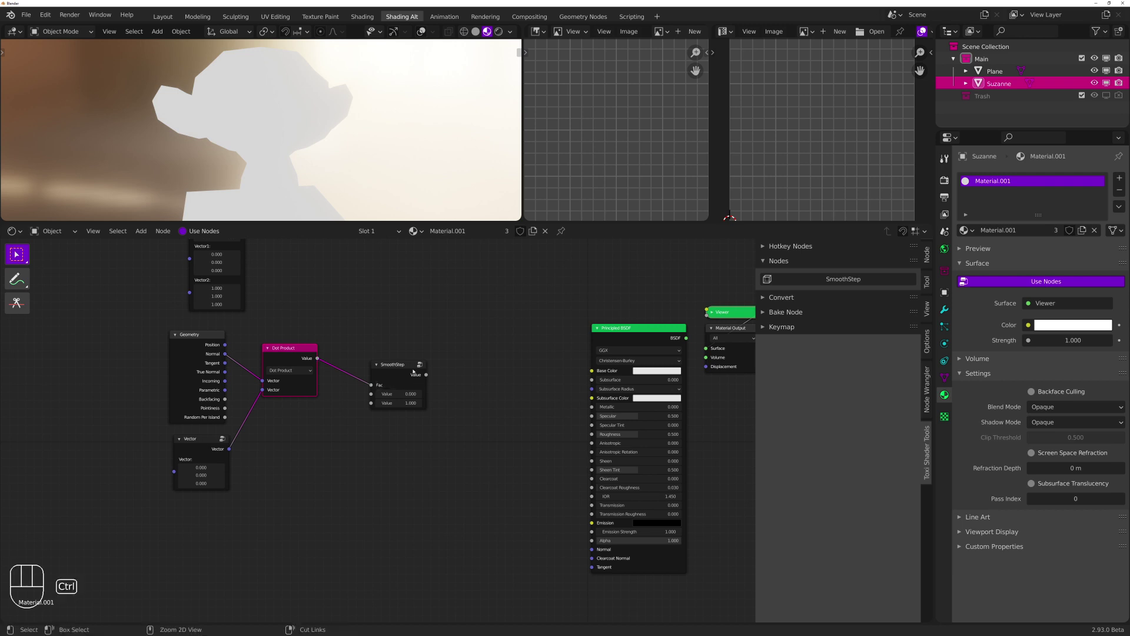
pyautogui.keyDown('ctrl'); pyautogui.keyDown('shift'); pyautogui.click(389, 383); pyautogui.keyUp('shift'); pyautogui.keyUp('ctrl')
pyautogui.moveTo(194, 468)
pyautogui.mouseDown()
pyautogui.moveTo(209, 467)
pyautogui.moveTo(200, 476)
pyautogui.moveTo(212, 483)
pyautogui.moveTo(189, 475)
pyautogui.mouseUp()
# Lower the second SmoothStep Value to 0.020 and readjust the Vector node's values
pyautogui.scroll(4, 445, 318)
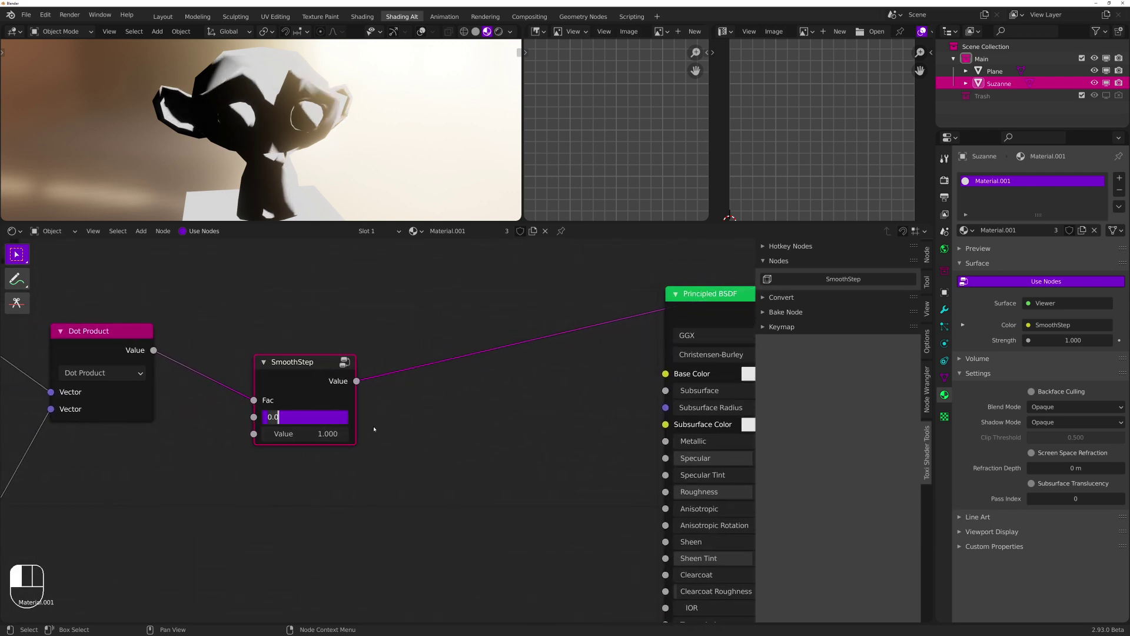
pyautogui.keyDown('shift'); pyautogui.moveTo(306, 433); pyautogui.dragTo(271, 434); pyautogui.keyUp('shift')
pyautogui.moveTo(377, 147); pyautogui.dragTo(318, 156, button='middle')
pyautogui.moveTo(333, 302); pyautogui.dragTo(546, 296, button='middle')
pyautogui.moveTo(152, 549)
pyautogui.mouseDown()
pyautogui.moveTo(111, 549)
pyautogui.moveTo(165, 549)
pyautogui.mouseUp()
# Delete the Geometry, Vector, Dot Product and SmoothStep nodes and move the Lerp node nearer the Principled BSDF
pyautogui.scroll(-2, 439, 334)
pyautogui.scroll(-3, 439, 334)
pyautogui.moveTo(478, 468); pyautogui.dragTo(236, 359)
pyautogui.scroll(1, 480, 332)
pyautogui.moveTo(459, 331); pyautogui.dragTo(447, 391, button='middle')
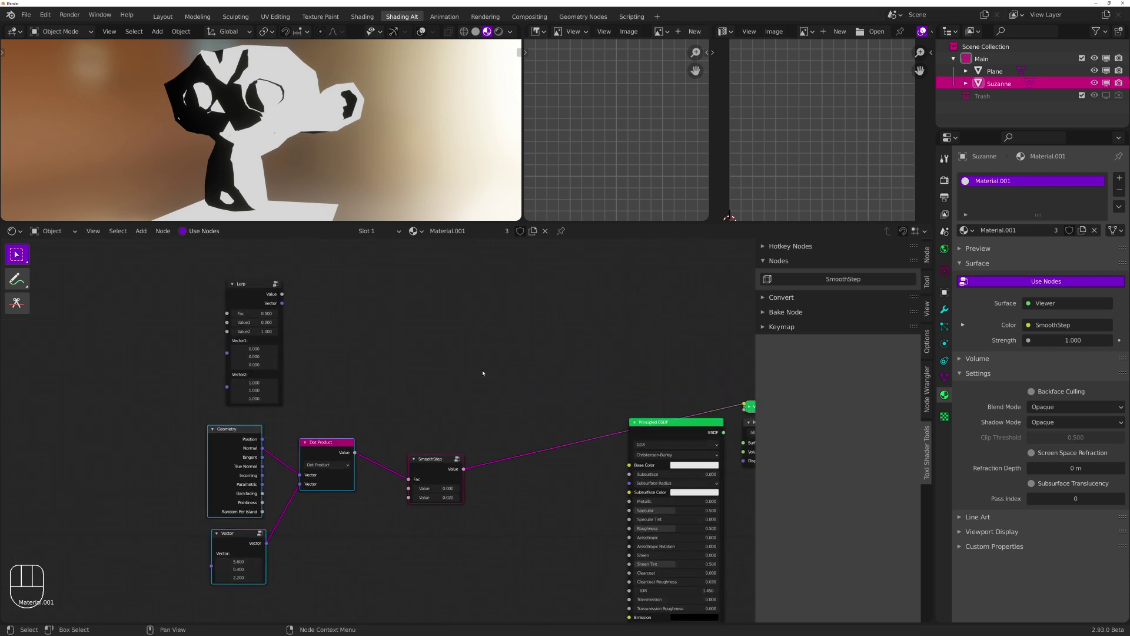
pyautogui.press('x')
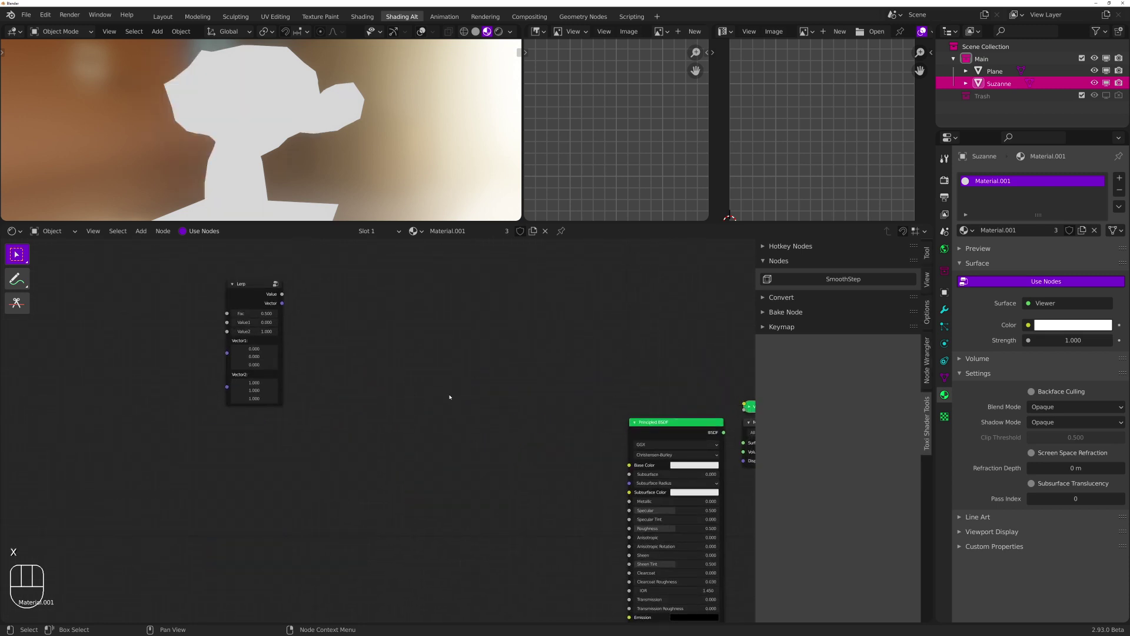
pyautogui.moveTo(253, 283); pyautogui.dragTo(459, 355)
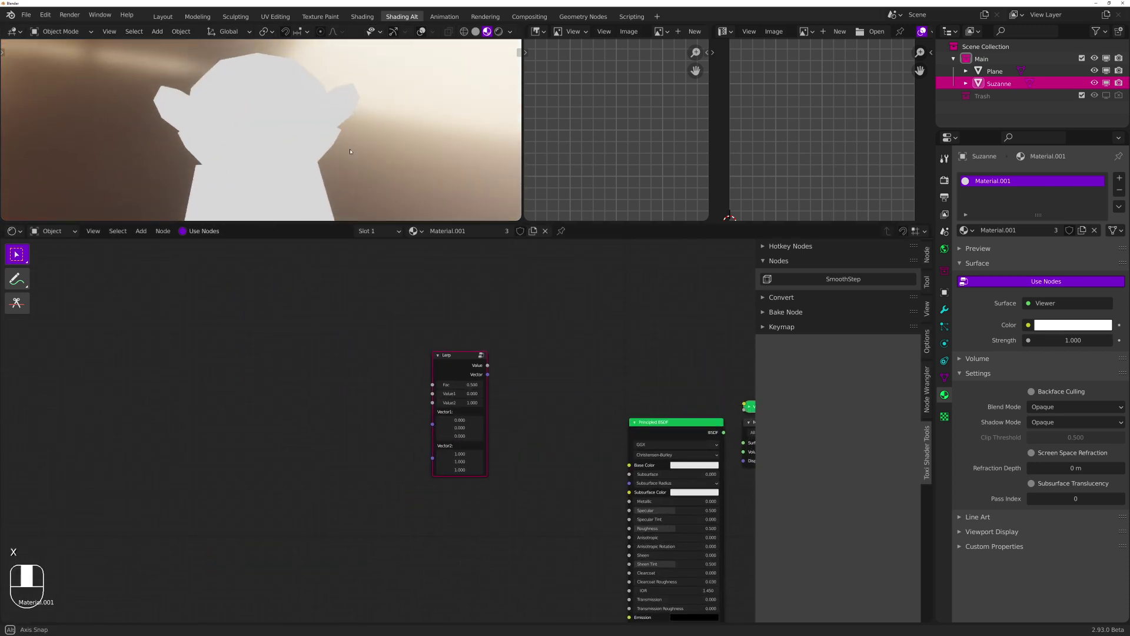
# Delete the monkey mesh and select the plane in a top view of the scene
pyautogui.press('x')
pyautogui.click(253, 128)
pyautogui.press('KP_7')
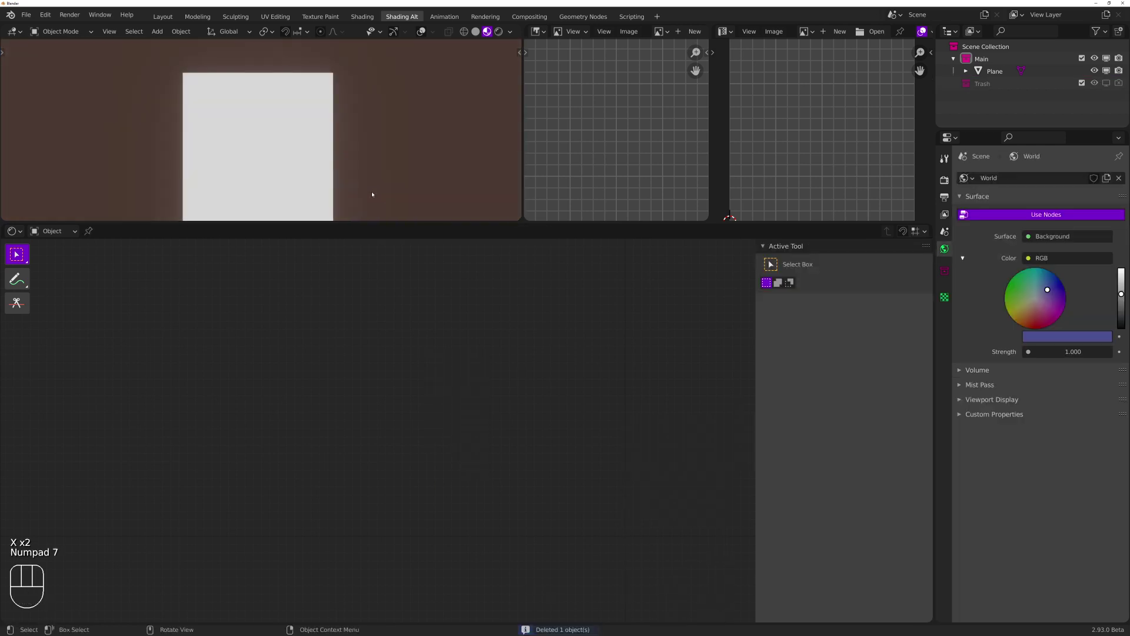
pyautogui.click(271, 154)
pyautogui.press('KP_7')
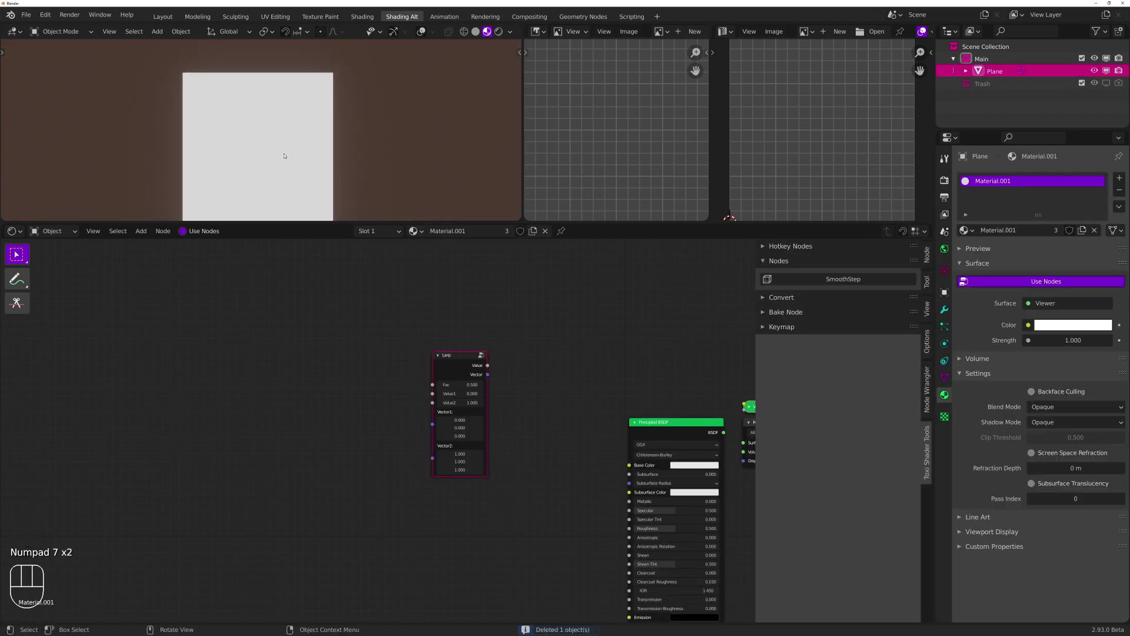
pyautogui.keyDown('shift'); pyautogui.moveTo(361, 177); pyautogui.dragTo(358, 156, button='middle'); pyautogui.keyUp('shift')
# Reposition the Lerp node beside the lower half of the Principled BSDF
pyautogui.scroll(1, 545, 417)
pyautogui.scroll(4, 545, 417)
pyautogui.moveTo(574, 391); pyautogui.dragTo(341, 309, button='middle')
pyautogui.moveTo(259, 256); pyautogui.dragTo(146, 459)
pyautogui.scroll(-11, 330, 442)
pyautogui.moveTo(268, 443); pyautogui.dragTo(315, 468)
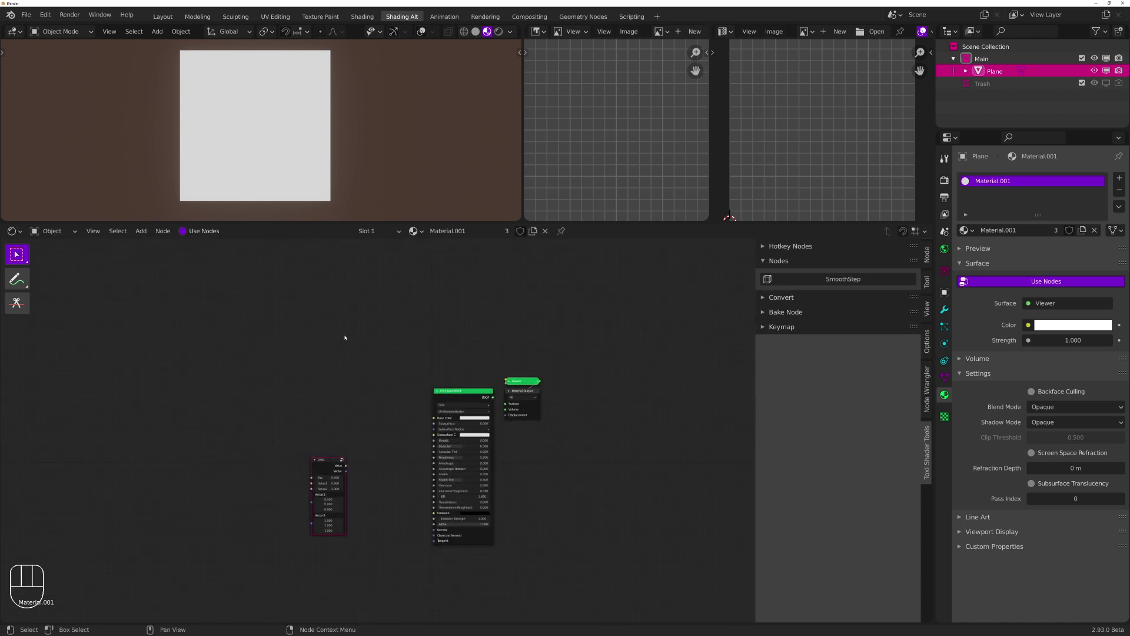
# Add a Mix color node and line it up above the Lerp node
pyautogui.scroll(3, 444, 348)
pyautogui.press('space')
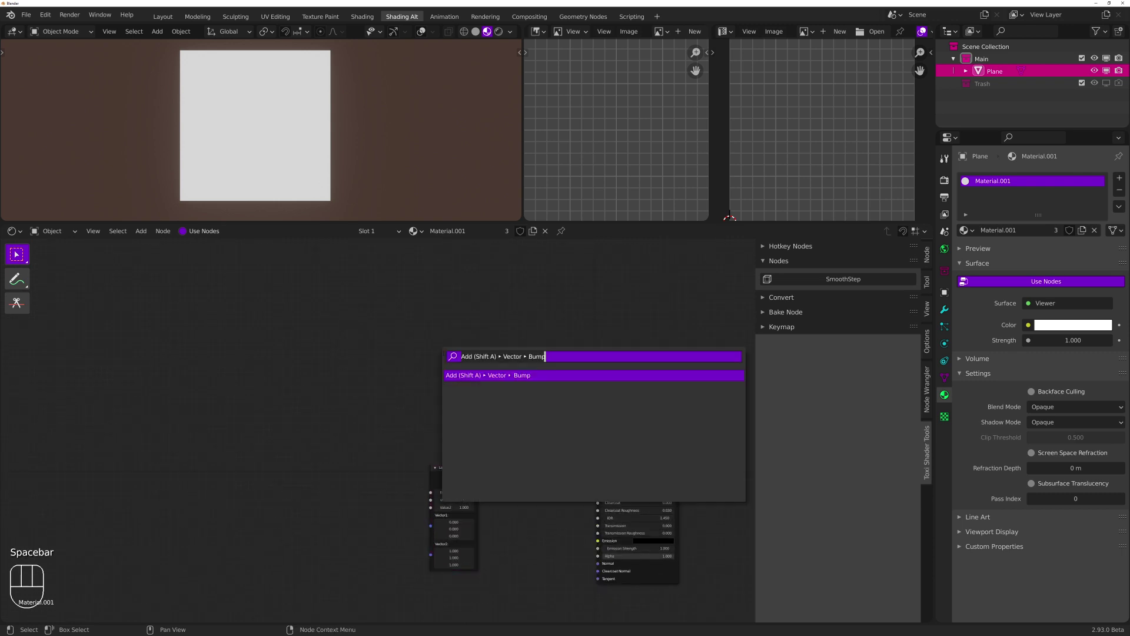
pyautogui.write('mix')
pyautogui.press('Return')
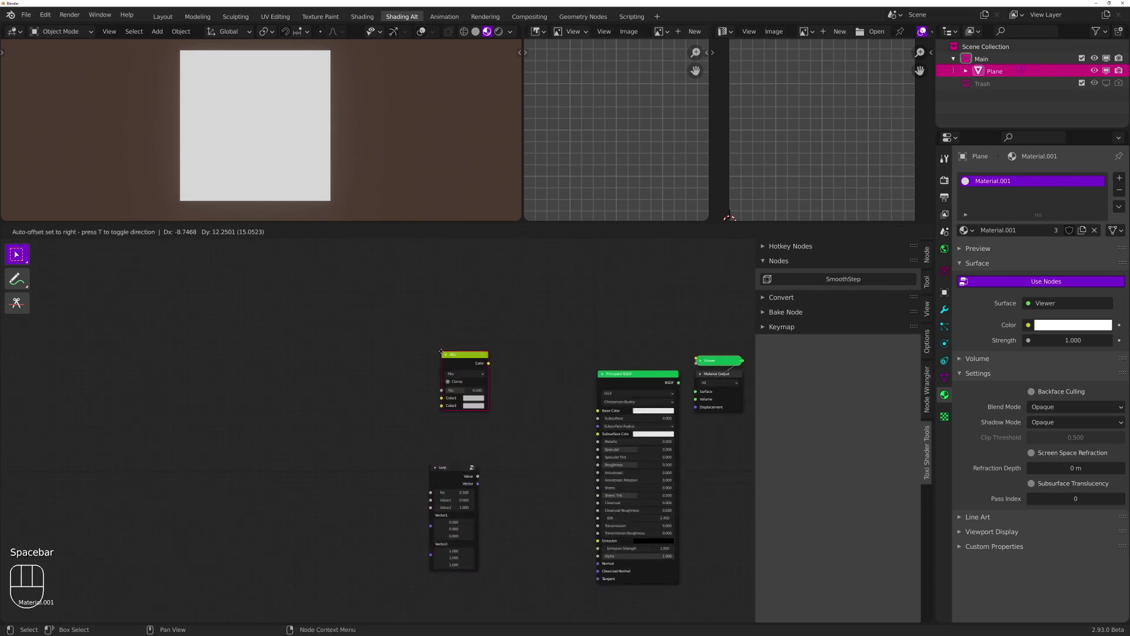
pyautogui.click(430, 351)
pyautogui.moveTo(533, 388); pyautogui.dragTo(492, 343, button='middle')
pyautogui.moveTo(413, 423); pyautogui.dragTo(409, 434)
pyautogui.moveTo(413, 307); pyautogui.dragTo(412, 336)
pyautogui.scroll(4, 465, 361)
pyautogui.moveTo(528, 368)
pyautogui.mouseDown(button='middle')
pyautogui.moveTo(512, 348)
pyautogui.moveTo(541, 371)
pyautogui.mouseUp(button='middle')
pyautogui.click(510, 344)
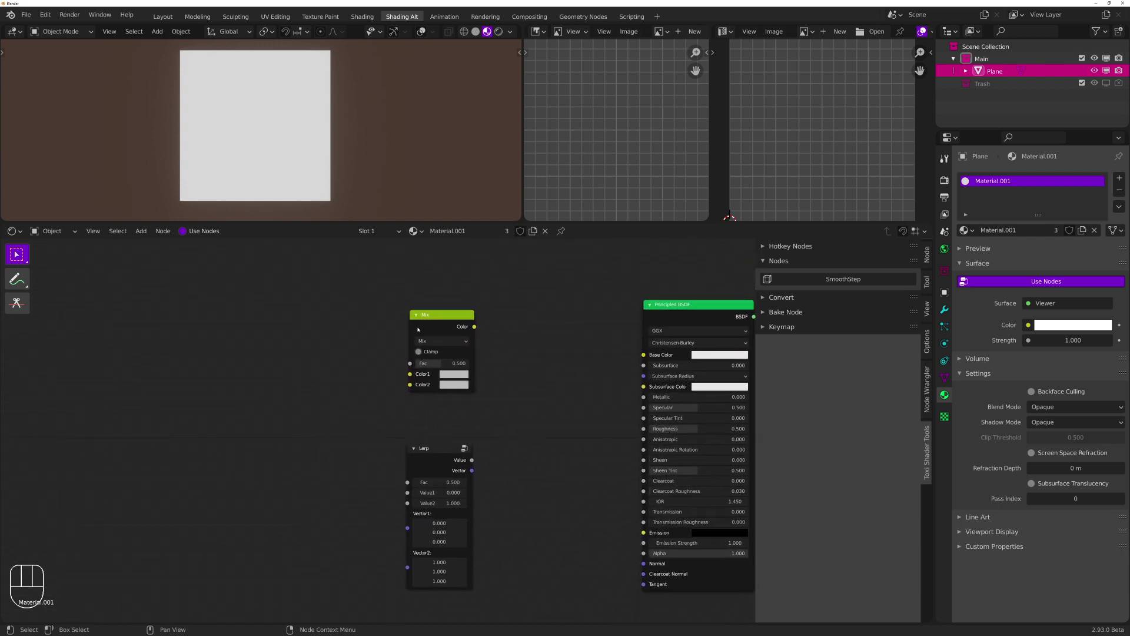
# Add an RGB node before the Mix node using the add-on's hotkey and duplicate it directly below
pyautogui.press('KP_5')
pyautogui.click(289, 300)
pyautogui.press('KP_5')
pyautogui.press('KP_5')
pyautogui.press('KP_5')
pyautogui.hotkey('shift', 'd')
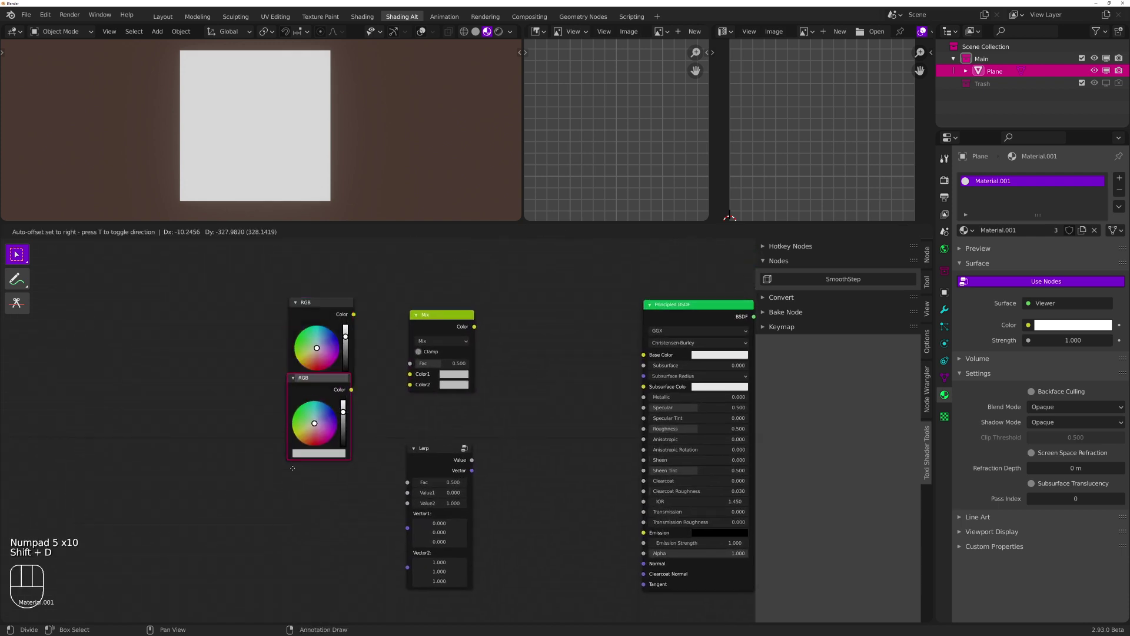
# Set the upper RGB node to dark blue and the lower RGB node to red
pyautogui.scroll(2, 375, 432)
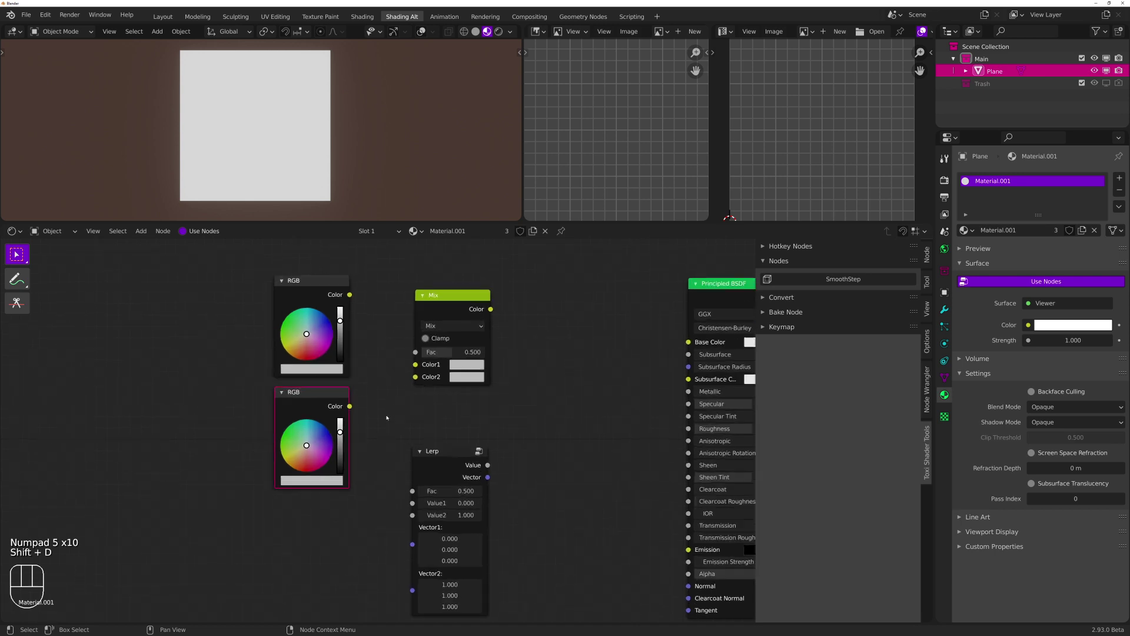
pyautogui.moveTo(318, 325)
pyautogui.mouseDown()
pyautogui.moveTo(328, 318)
pyautogui.moveTo(340, 344)
pyautogui.mouseUp()
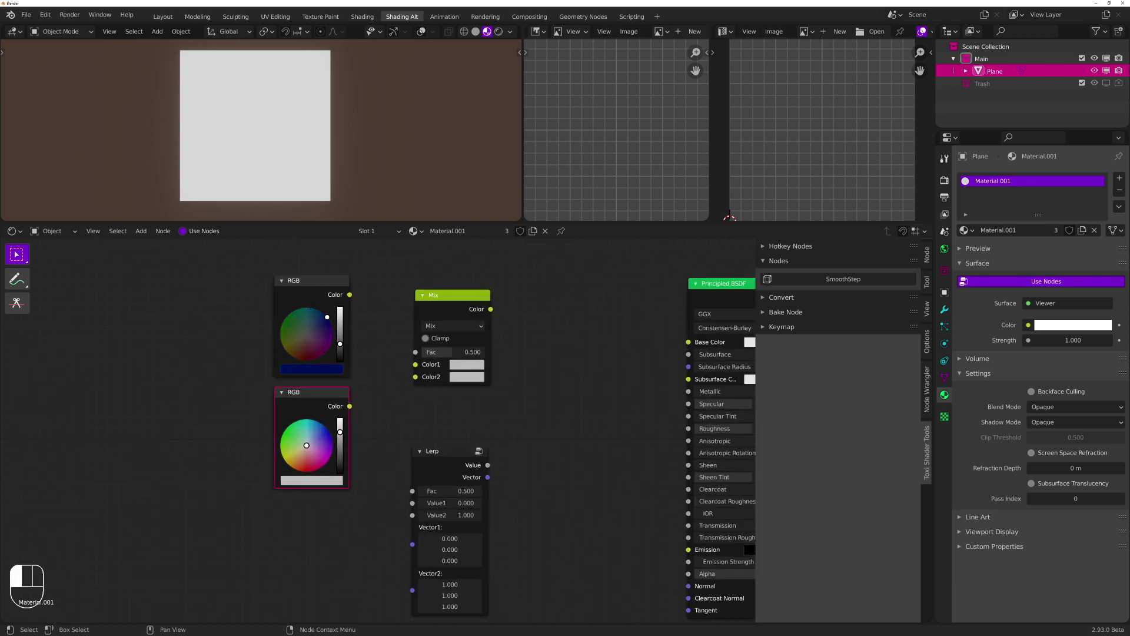
pyautogui.moveTo(307, 470); pyautogui.dragTo(316, 463)
# Preview the Principled BSDF on the plane and set its Base Color to black
pyautogui.moveTo(559, 428); pyautogui.dragTo(330, 429, button='middle')
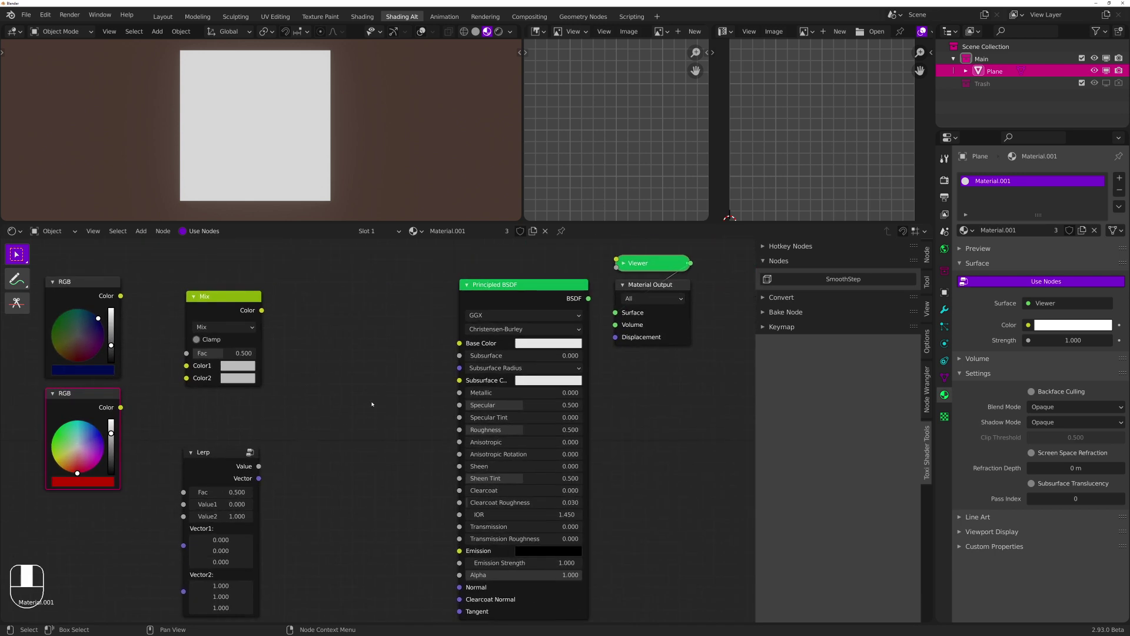
pyautogui.keyDown('ctrl'); pyautogui.keyDown('shift'); pyautogui.click(541, 353); pyautogui.keyUp('shift'); pyautogui.keyUp('ctrl')
pyautogui.click(542, 344)
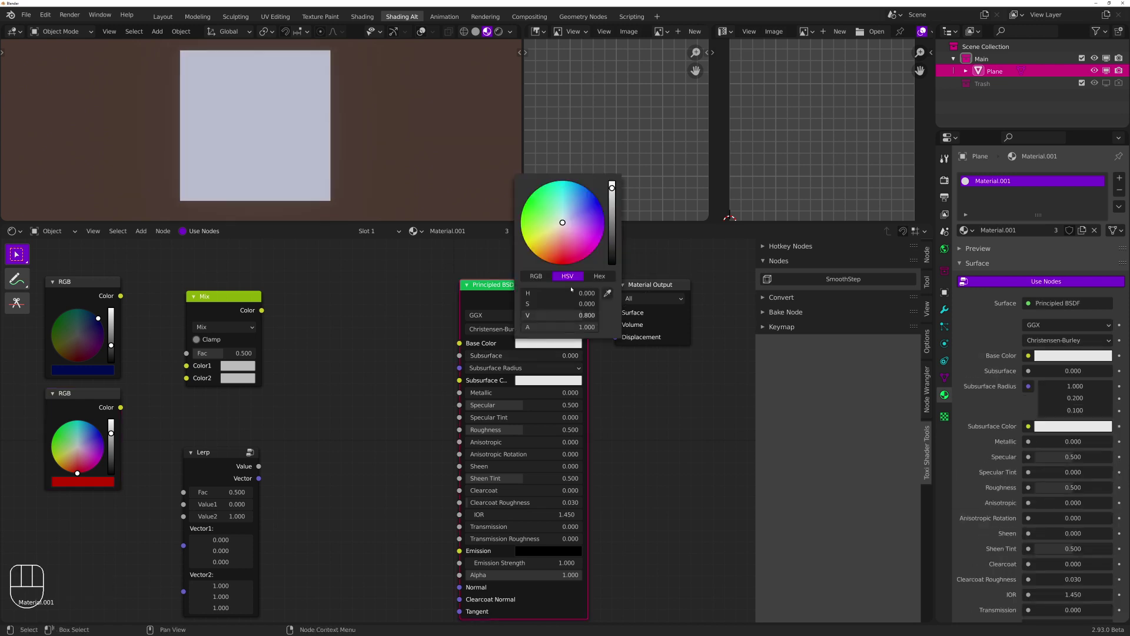
pyautogui.click(557, 264)
pyautogui.moveTo(615, 204); pyautogui.dragTo(613, 265)
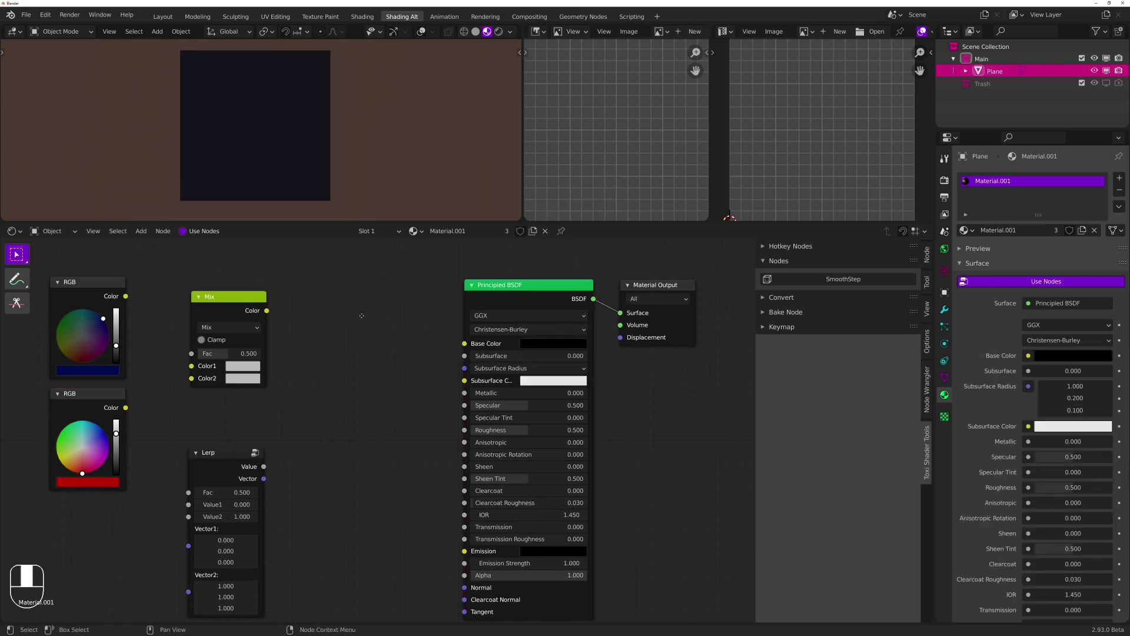
# Connect the blue RGB to Color1 and the red RGB to Color2 of the Mix node, and its output to Emission
pyautogui.moveTo(148, 301); pyautogui.dragTo(253, 271, button='middle')
pyautogui.moveTo(225, 266); pyautogui.dragTo(291, 336)
pyautogui.moveTo(225, 378); pyautogui.dragTo(299, 347)
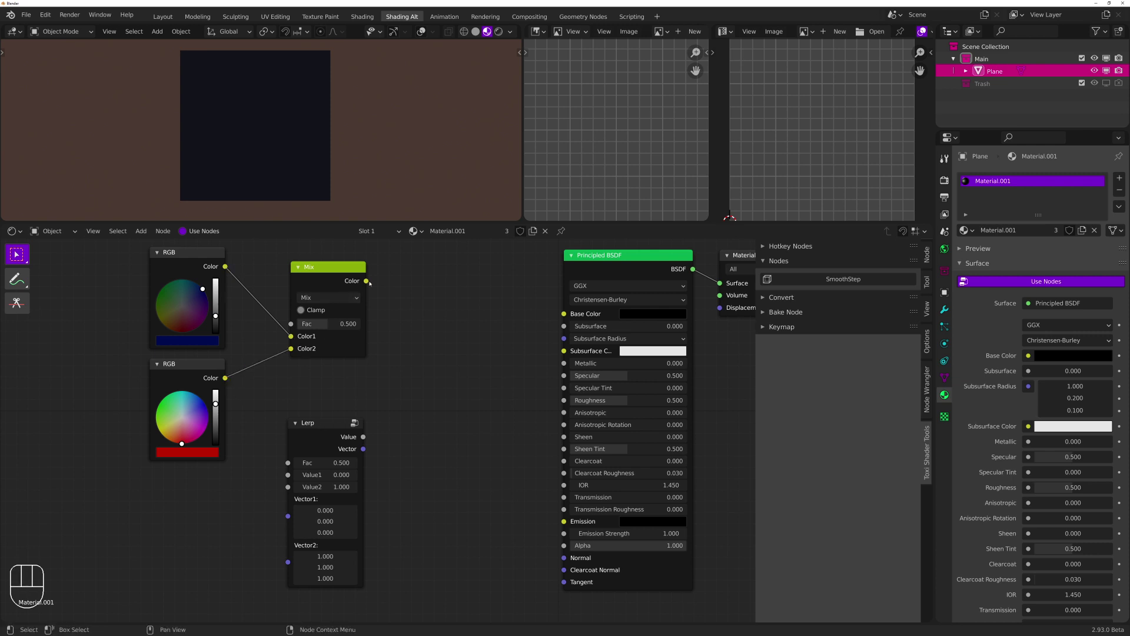
pyautogui.moveTo(366, 281); pyautogui.dragTo(566, 524)
# Raise the Mix node's Fac to 1.000 to blend fully to the second color
pyautogui.moveTo(429, 308); pyautogui.dragTo(555, 337, button='middle')
pyautogui.scroll(-2, 548, 381)
pyautogui.moveTo(631, 406); pyautogui.dragTo(505, 372, button='middle')
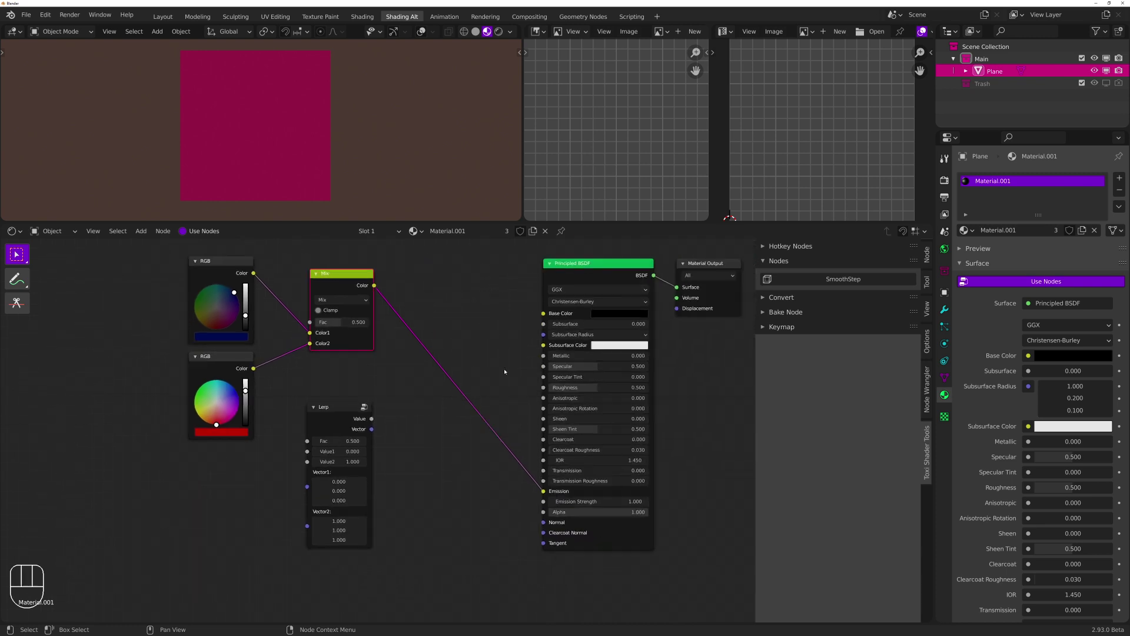
pyautogui.scroll(3, 505, 372)
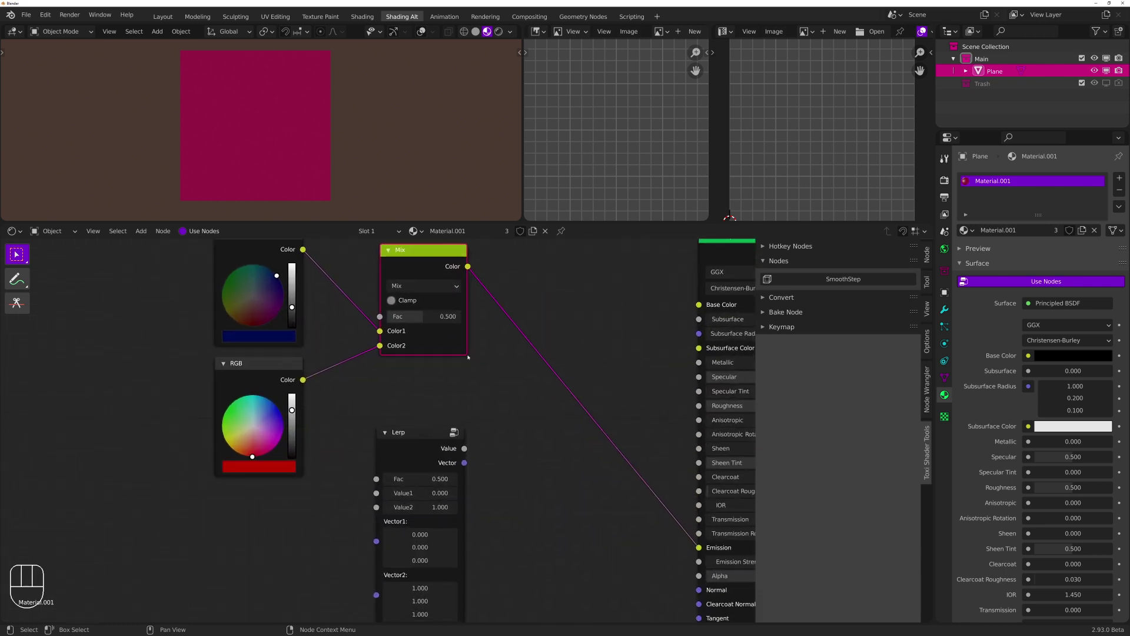
pyautogui.moveTo(447, 317)
pyautogui.mouseDown()
pyautogui.moveTo(412, 317)
pyautogui.moveTo(447, 316)
pyautogui.mouseUp()
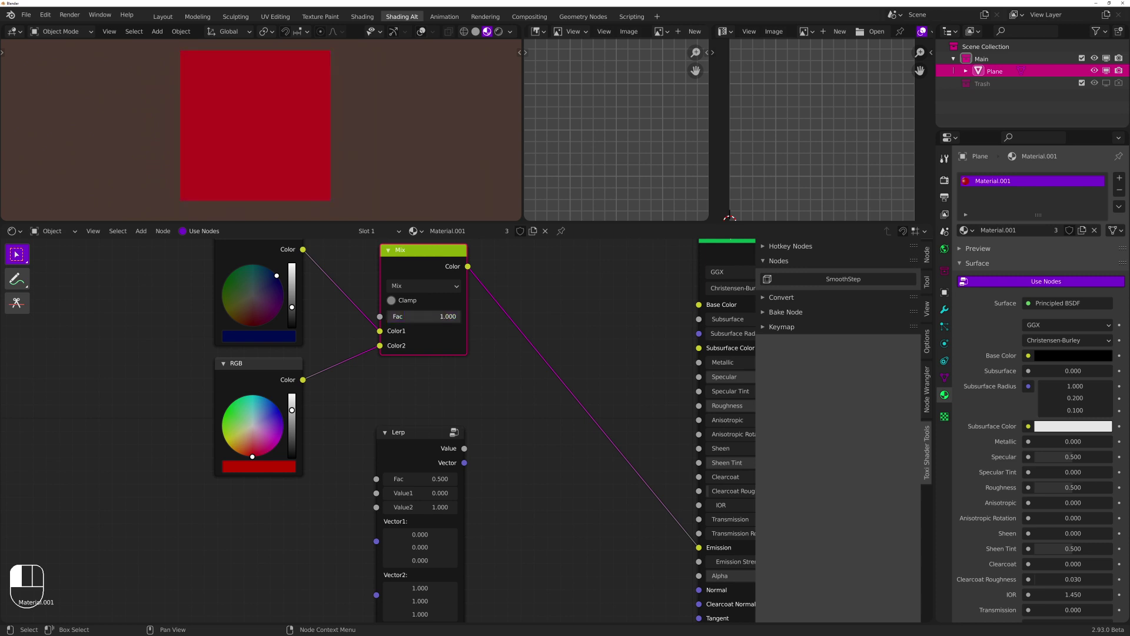
# Add a UV Map node and a Separate XYZ node above the RGB nodes using the add-on's hotkeys
pyautogui.scroll(-3, 486, 394)
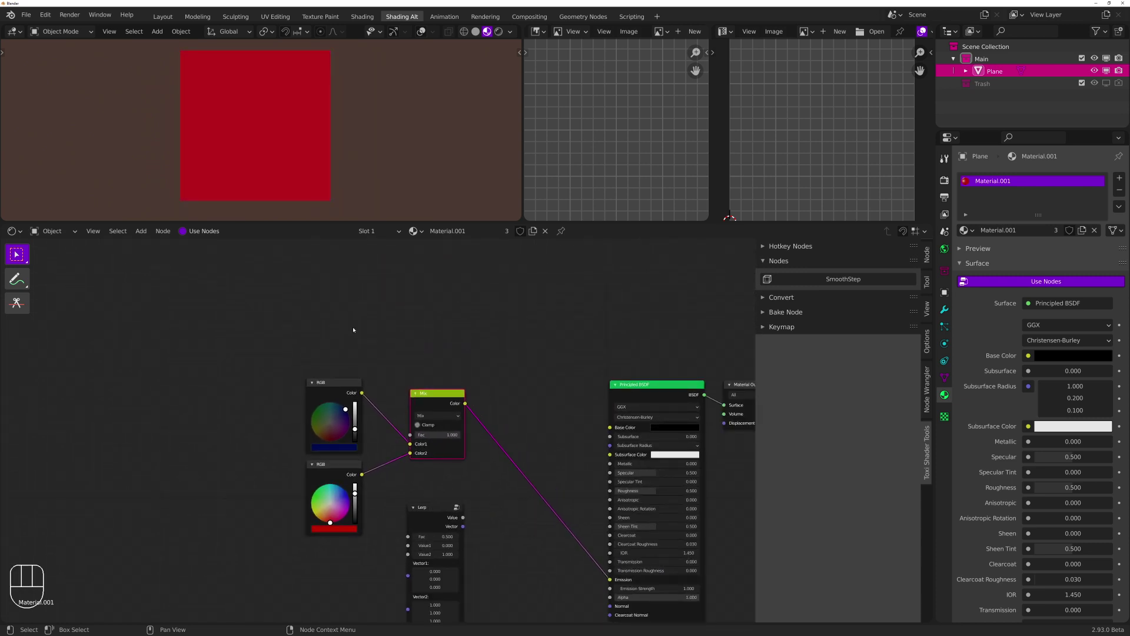
pyautogui.click(255, 301)
pyautogui.press('u')
pyautogui.press('b')
pyautogui.click(310, 308)
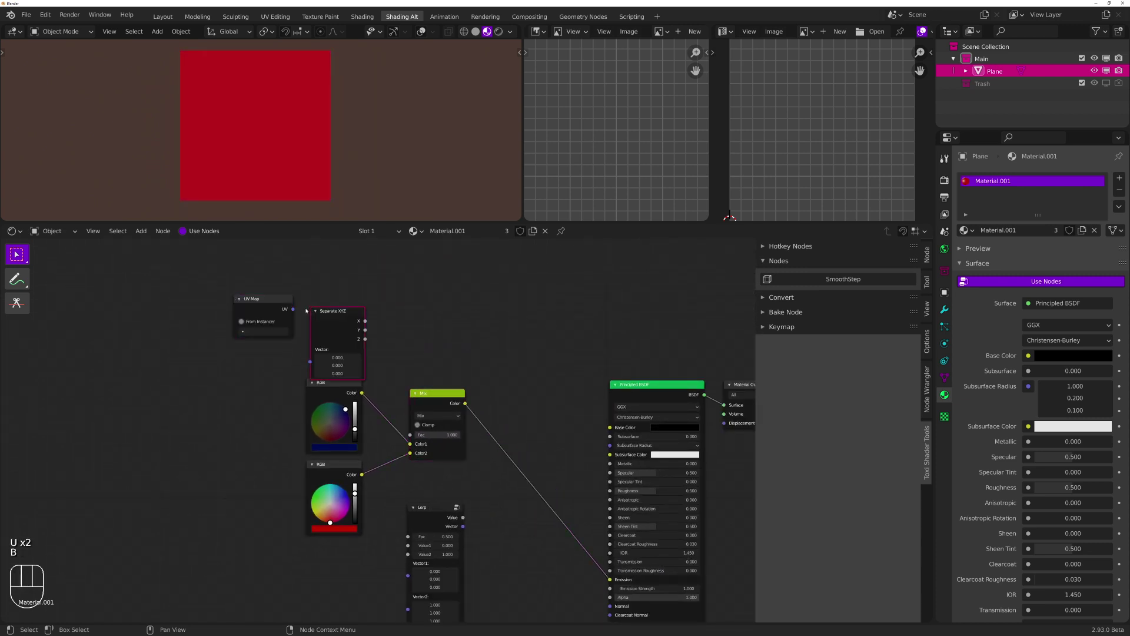
# Connect the UV Map to the Separate XYZ node and link its X output to the Mix node's Fac
pyautogui.moveTo(295, 306)
pyautogui.mouseDown()
pyautogui.moveTo(315, 351)
pyautogui.moveTo(295, 312)
pyautogui.moveTo(251, 311)
pyautogui.moveTo(281, 322)
pyautogui.mouseUp()
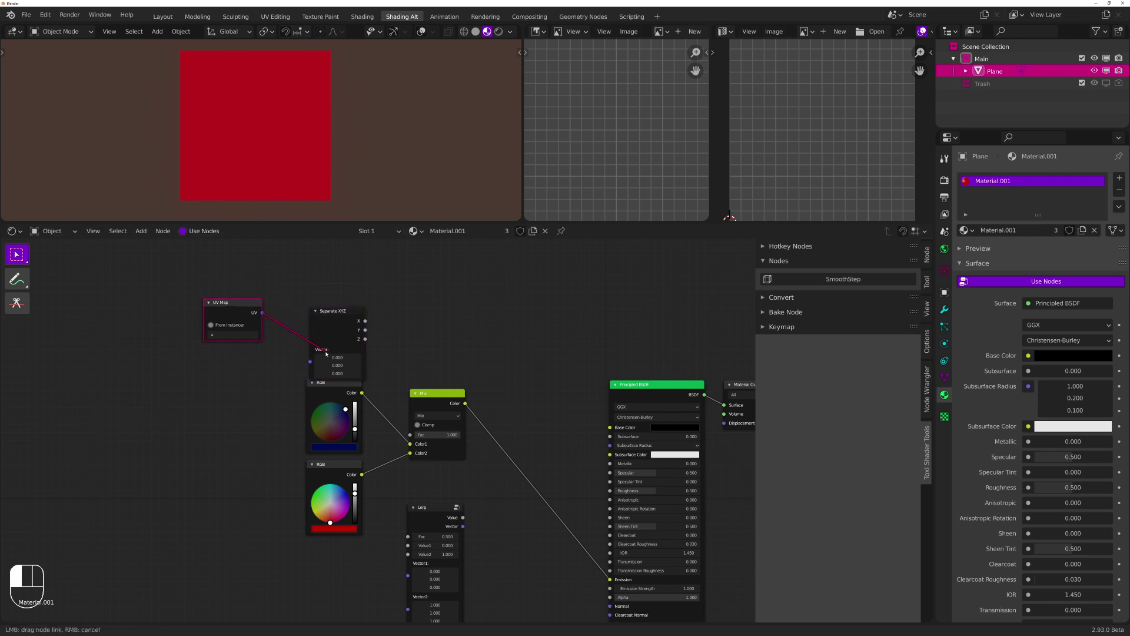
pyautogui.moveTo(326, 354); pyautogui.dragTo(323, 351)
pyautogui.moveTo(365, 321); pyautogui.dragTo(410, 434)
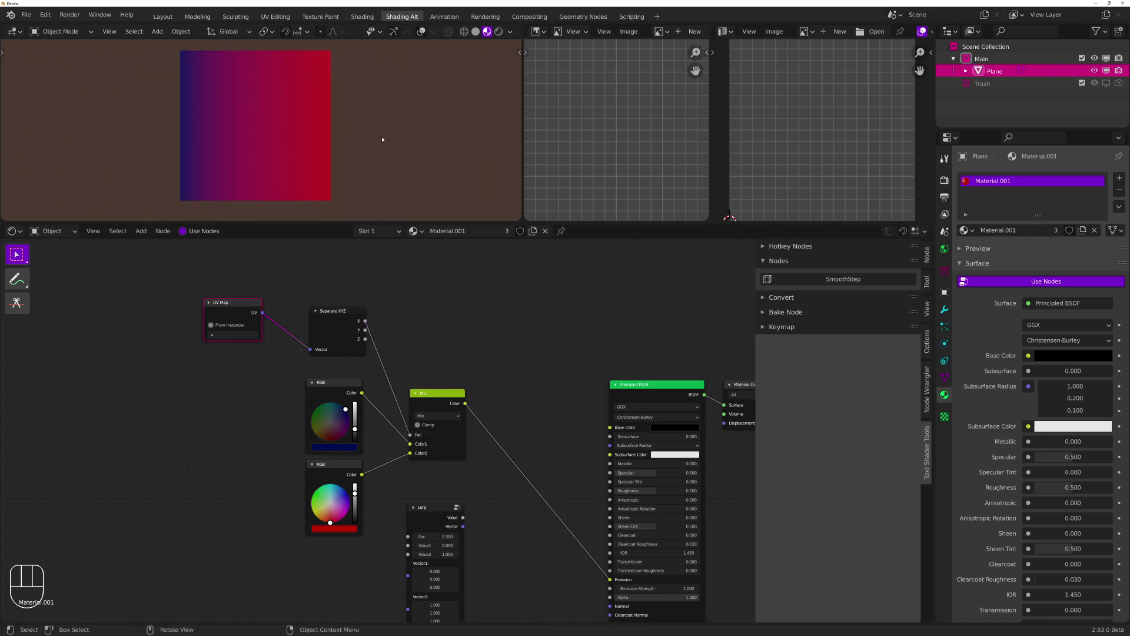
# Delete the UV Map and Separate XYZ nodes
pyautogui.moveTo(124, 284); pyautogui.dragTo(371, 353)
pyautogui.press('x')
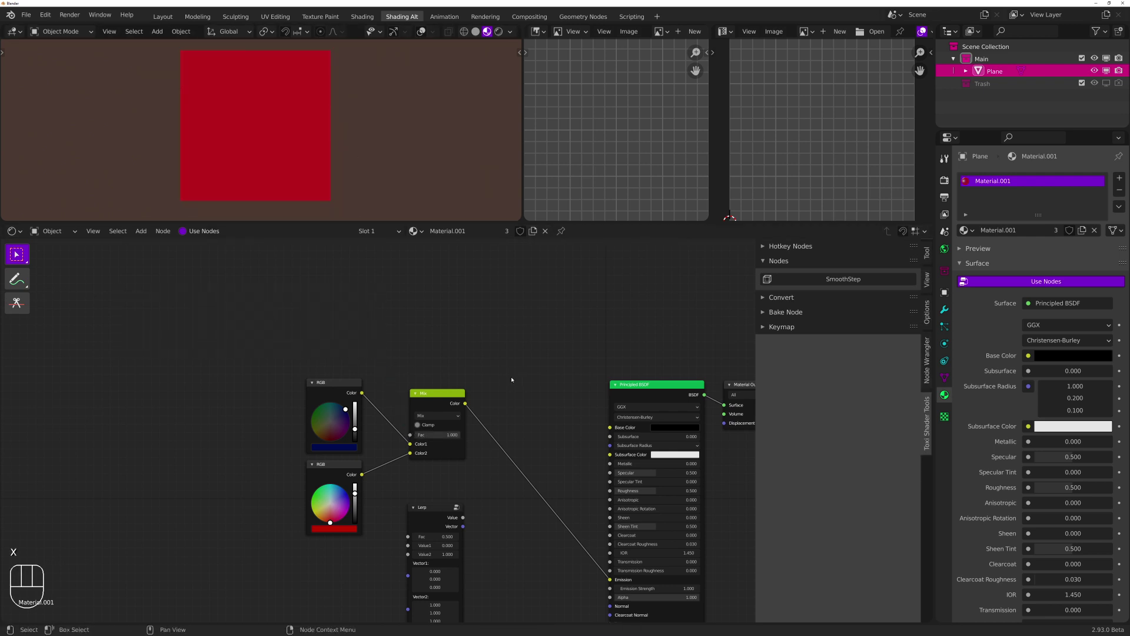
# Set the Mix node's Fac to 5.000, beyond its normal slider range
pyautogui.keyDown('shift'); pyautogui.moveTo(551, 402); pyautogui.dragTo(531, 307, button='middle'); pyautogui.keyUp('shift')
pyautogui.scroll(4, 496, 343)
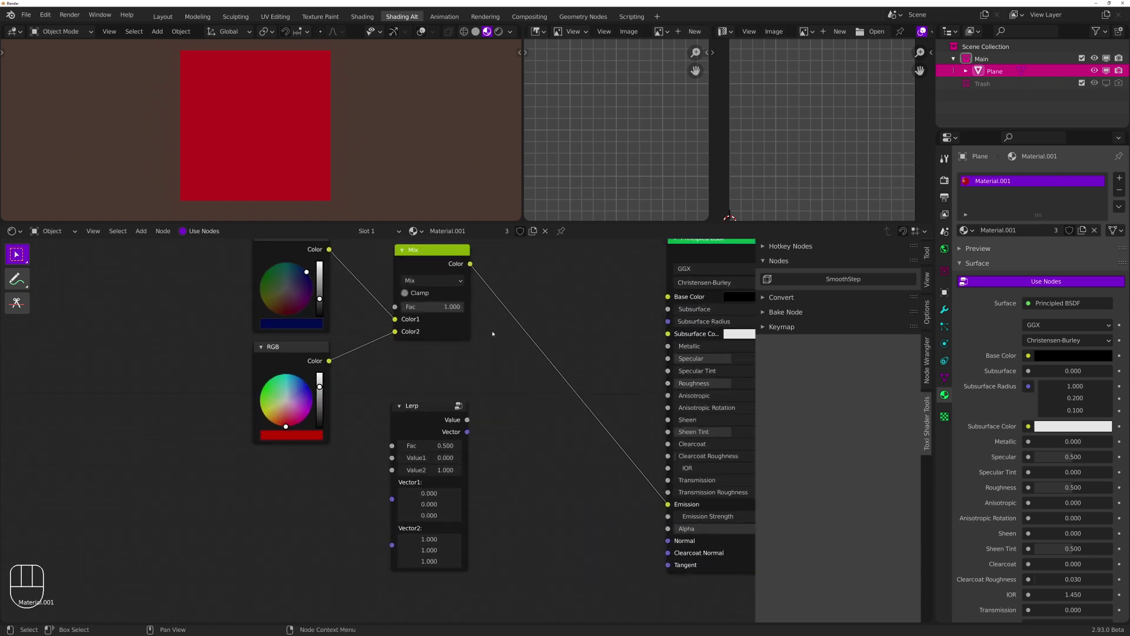
pyautogui.click(449, 306)
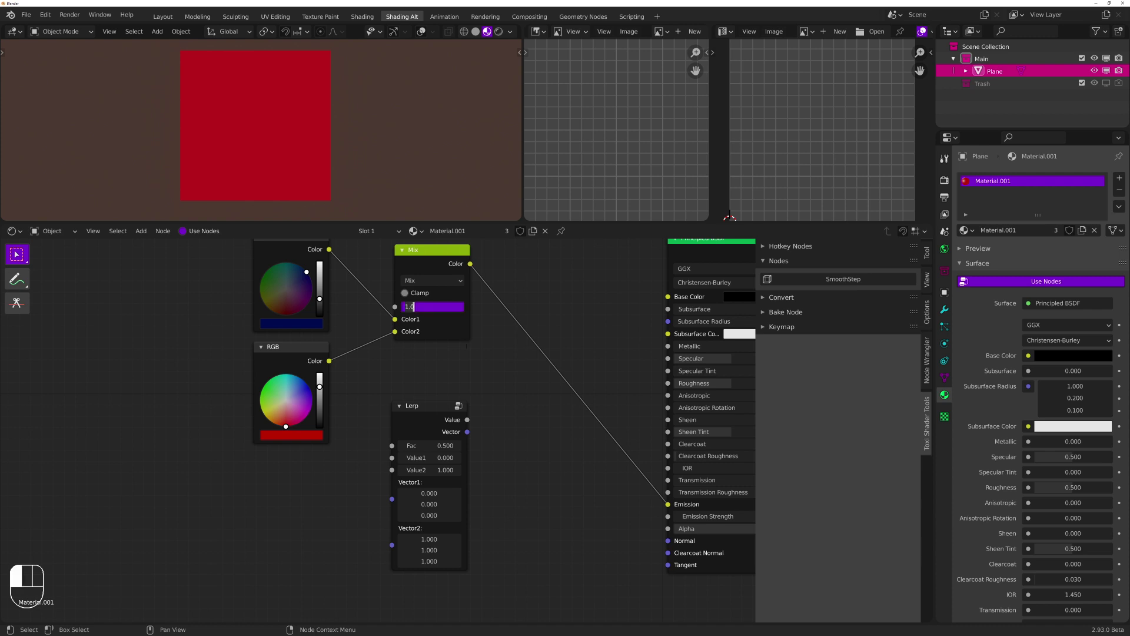
pyautogui.click(498, 325)
pyautogui.moveTo(449, 308)
pyautogui.mouseDown()
pyautogui.moveTo(388, 307)
pyautogui.moveTo(449, 307)
pyautogui.mouseUp()
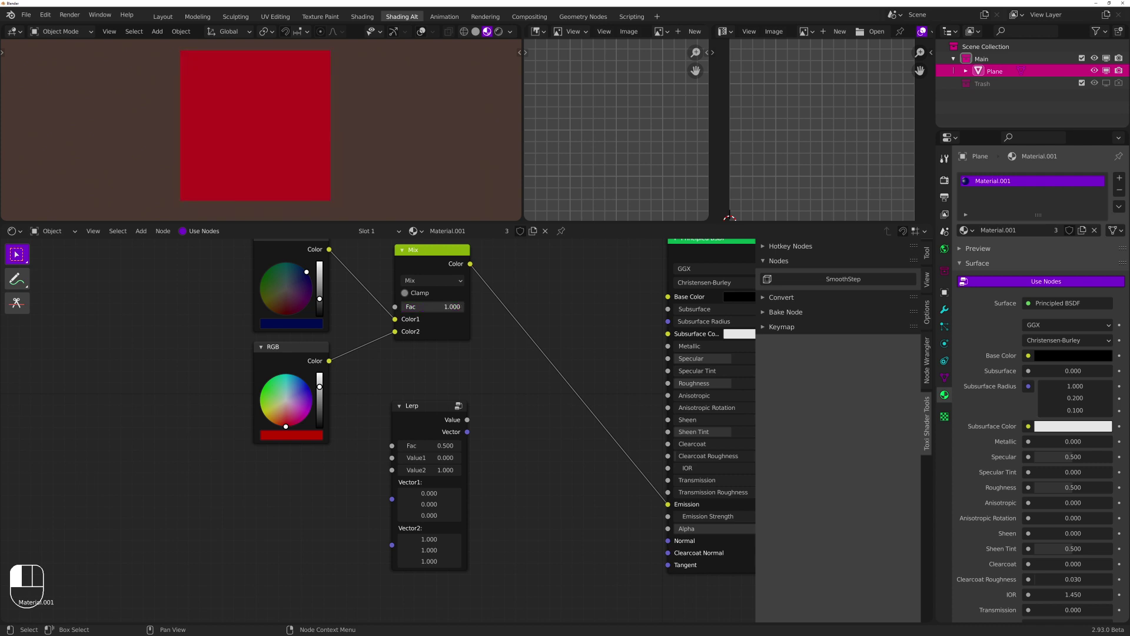
pyautogui.click(449, 306)
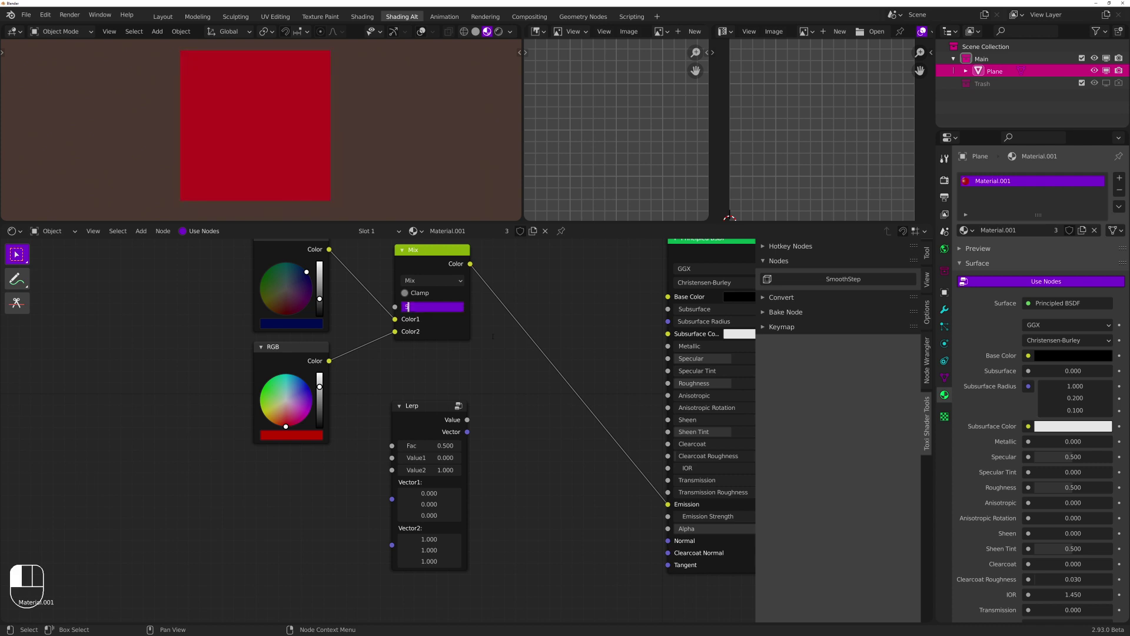
pyautogui.write('5')
pyautogui.press('Return')
pyautogui.moveTo(473, 304); pyautogui.dragTo(410, 347, button='middle')
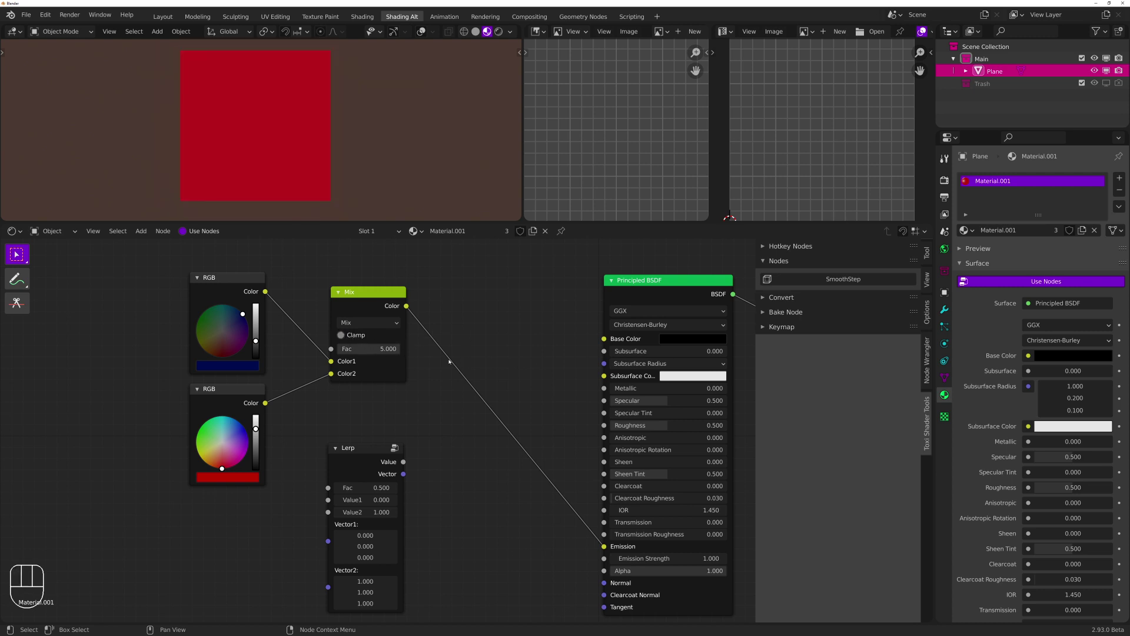
# Set the Mix node's Fac to 2666
pyautogui.click(376, 348)
pyautogui.write('25.0')
pyautogui.press('BackSpace')
pyautogui.write('666')
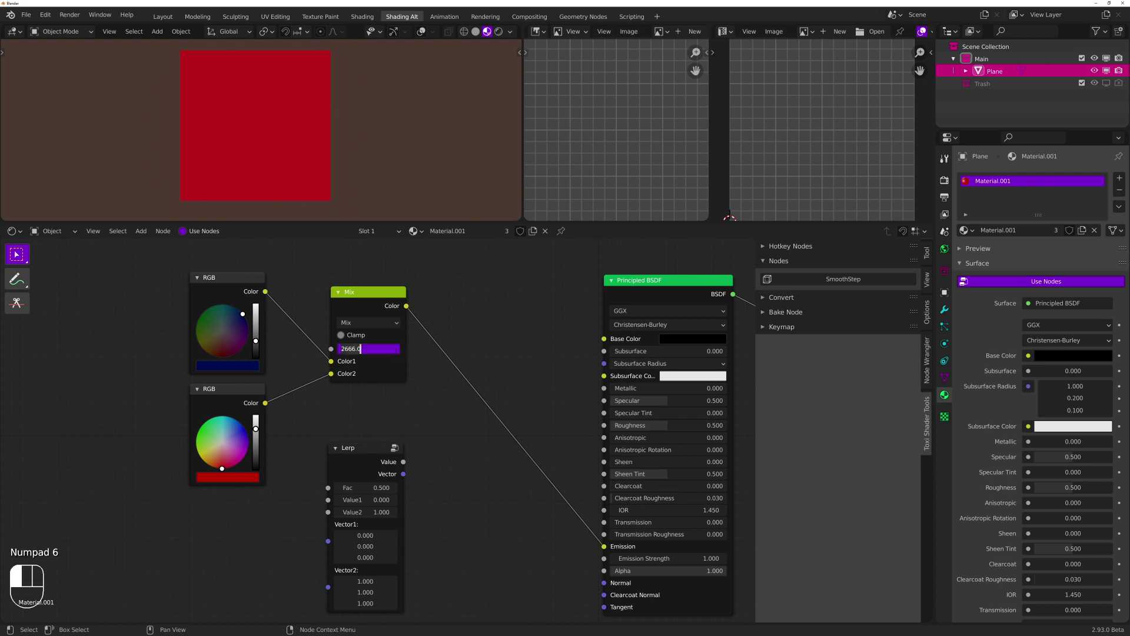
pyautogui.click(451, 351)
pyautogui.click(383, 361)
pyautogui.moveTo(463, 341); pyautogui.dragTo(480, 301, button='middle')
# Delete the Mix node between the RGB nodes and the Principled BSDF
pyautogui.press('b')
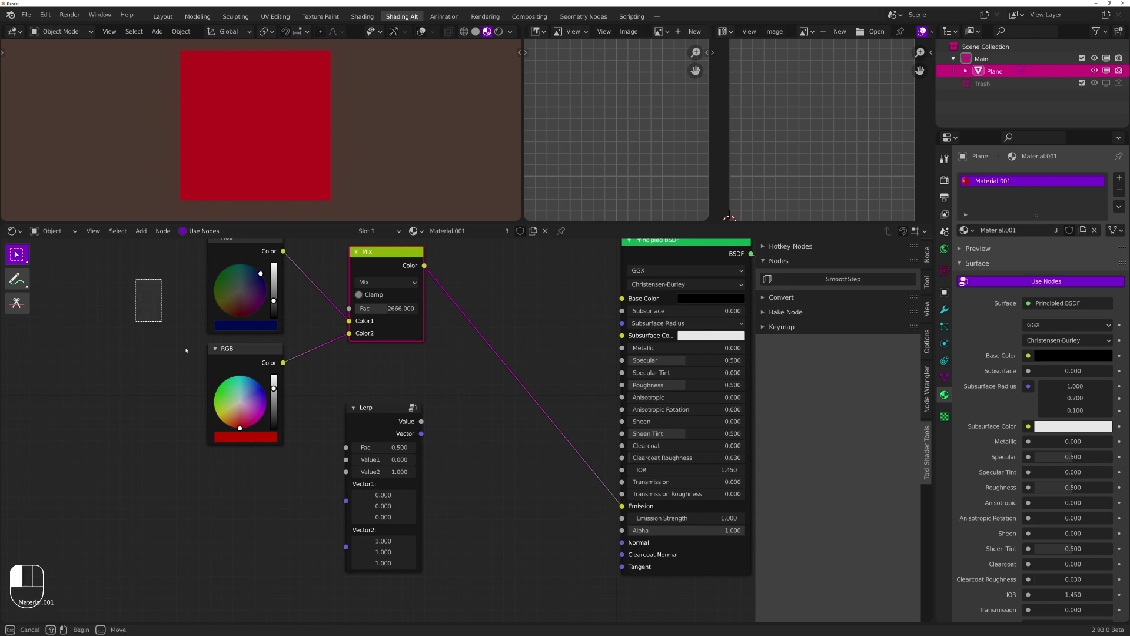
pyautogui.moveTo(186, 349); pyautogui.dragTo(242, 393)
pyautogui.click(224, 311)
pyautogui.hotkey('ctrl', 'z')
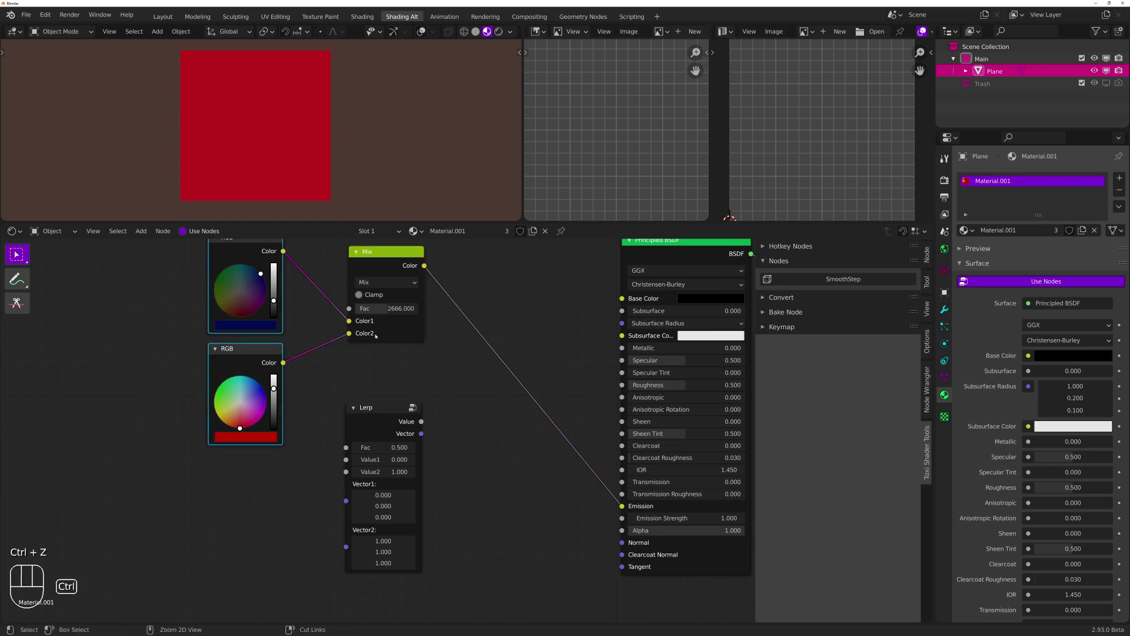
pyautogui.moveTo(470, 263); pyautogui.dragTo(250, 365)
pyautogui.press('x')
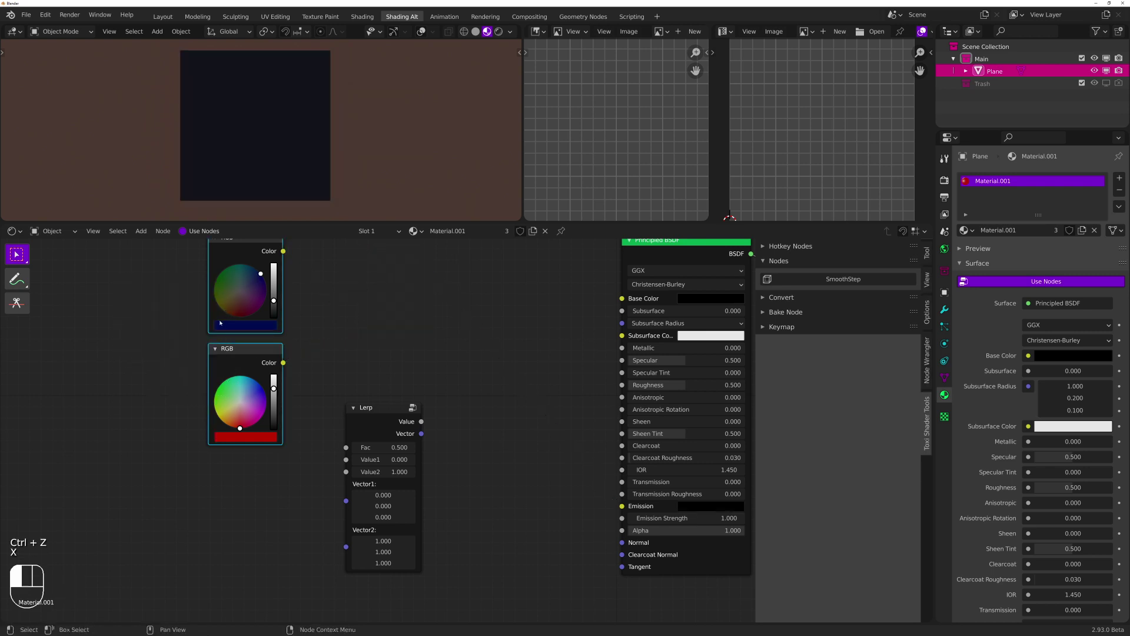
# Move the two RGB nodes down beside the inputs of the Lerp group
pyautogui.click(240, 316)
pyautogui.hotkey('ctrl', 'z')
pyautogui.press('g')
pyautogui.click(305, 461)
pyautogui.moveTo(418, 406); pyautogui.dragTo(496, 338, button='middle')
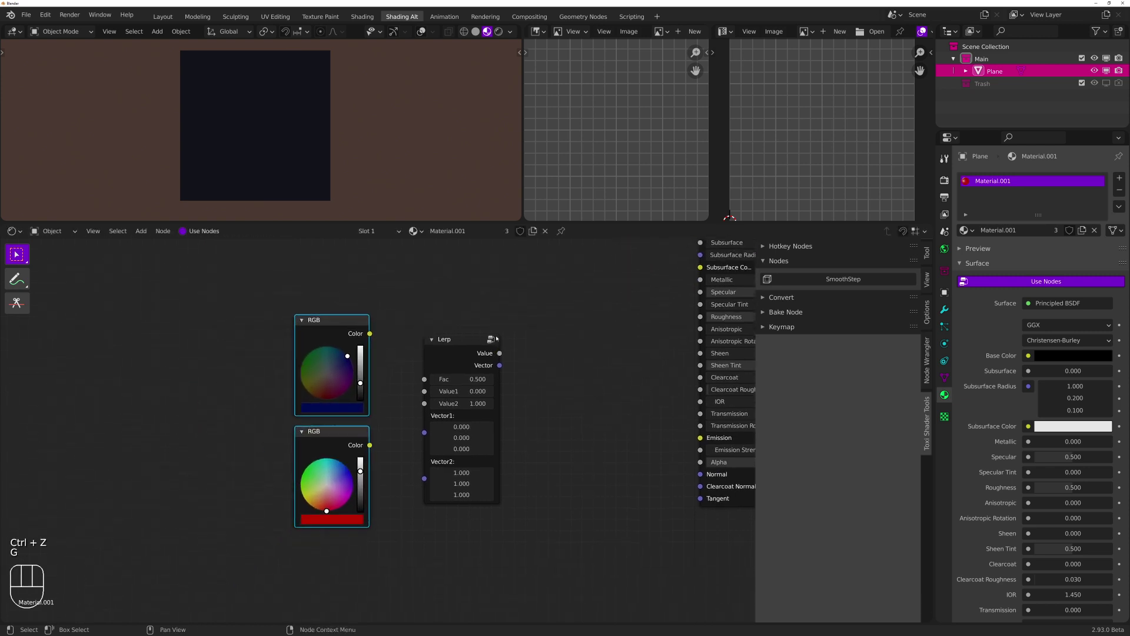
# Link the blue RGB node's Color to the Lerp group's Vector1 and the red RGB node's Color to Vector2
pyautogui.click(504, 518)
pyautogui.scroll(1, 500, 521)
pyautogui.moveTo(501, 521); pyautogui.dragTo(467, 499, button='middle')
pyautogui.moveTo(326, 295); pyautogui.dragTo(384, 414)
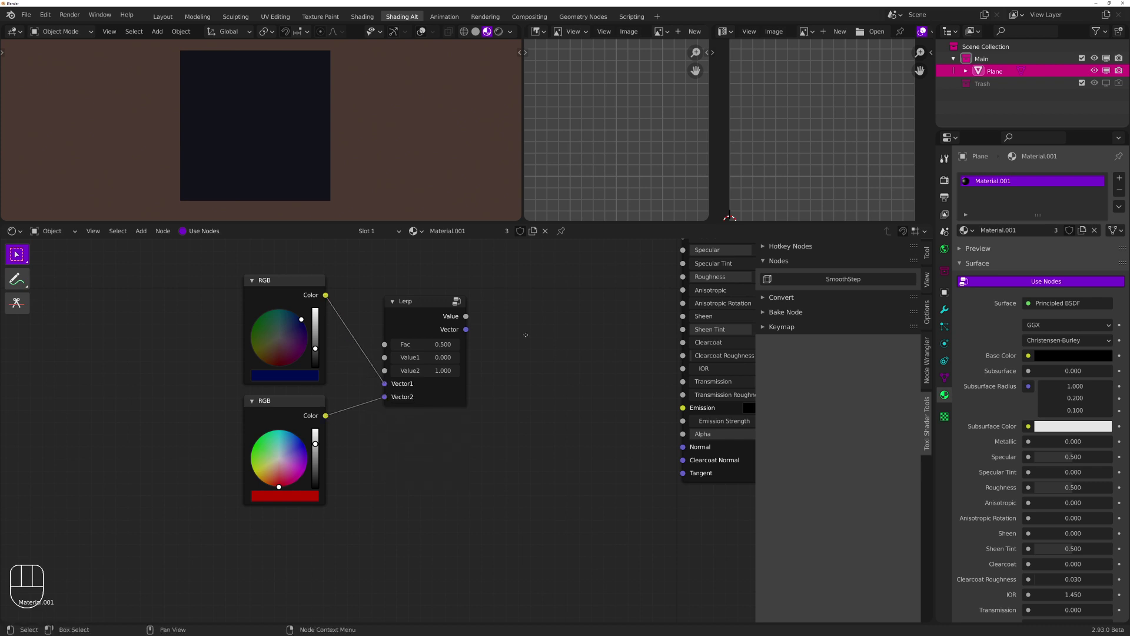
# Enter the Lerp group to view its internal nodes and return to the main node tree
pyautogui.moveTo(526, 335); pyautogui.dragTo(512, 366, button='middle')
pyautogui.scroll(-1, 460, 419)
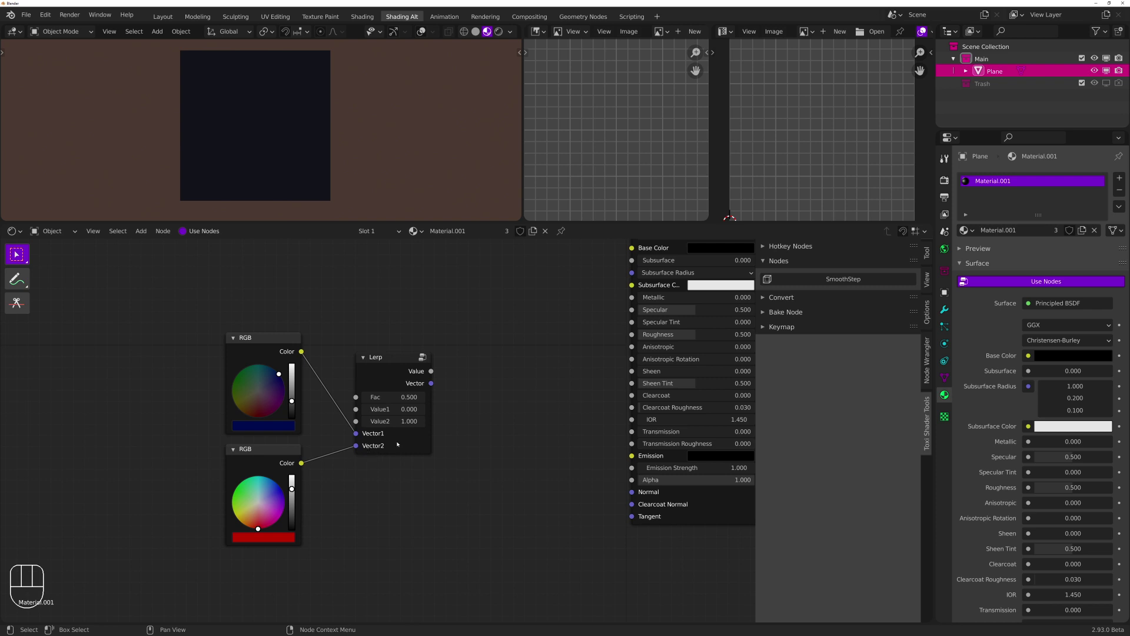
pyautogui.click(397, 355)
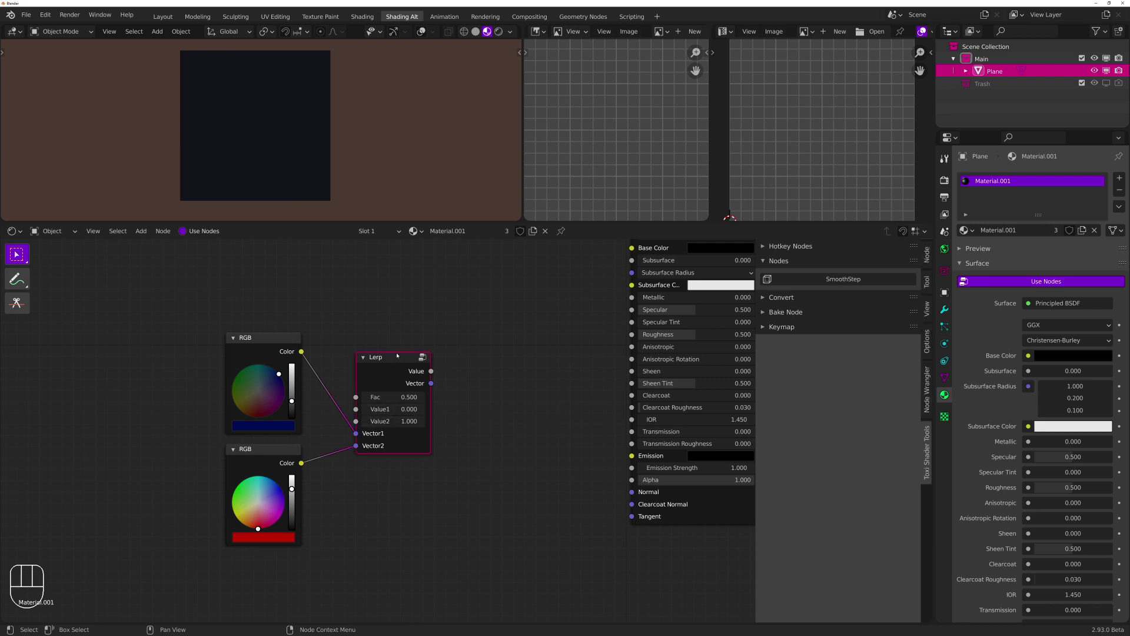
pyautogui.press('Tab')
pyautogui.press('Tab')
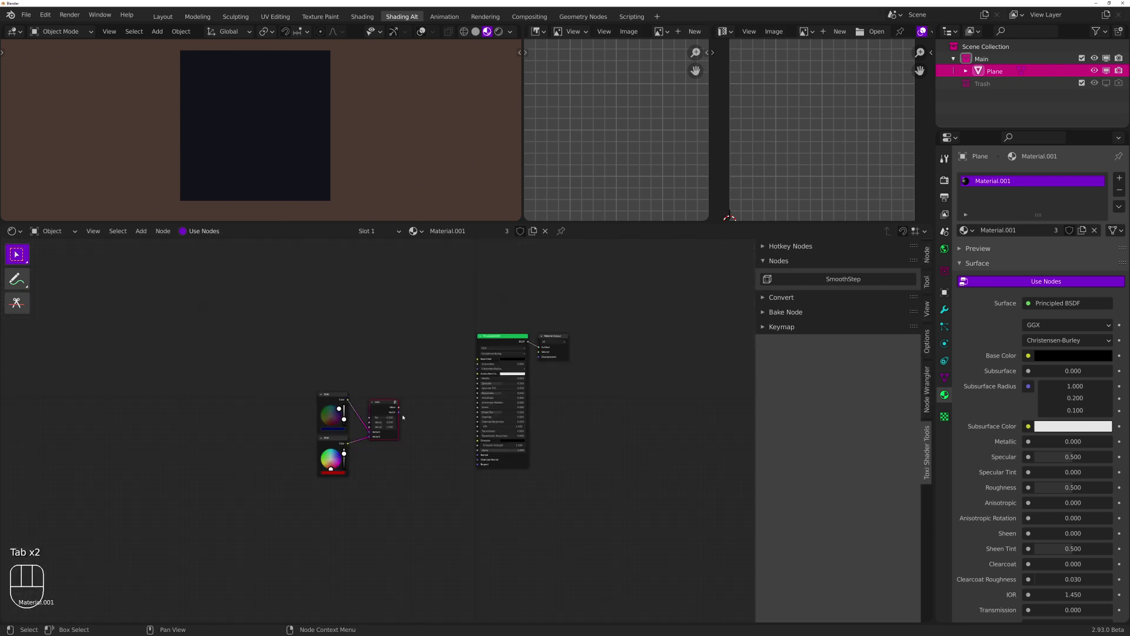
# Reposition the Lerp group and connect its Vector output to the Principled BSDF's Emission
pyautogui.scroll(4, 441, 424)
pyautogui.moveTo(385, 375); pyautogui.dragTo(416, 344)
pyautogui.moveTo(504, 375); pyautogui.dragTo(403, 374, button='middle')
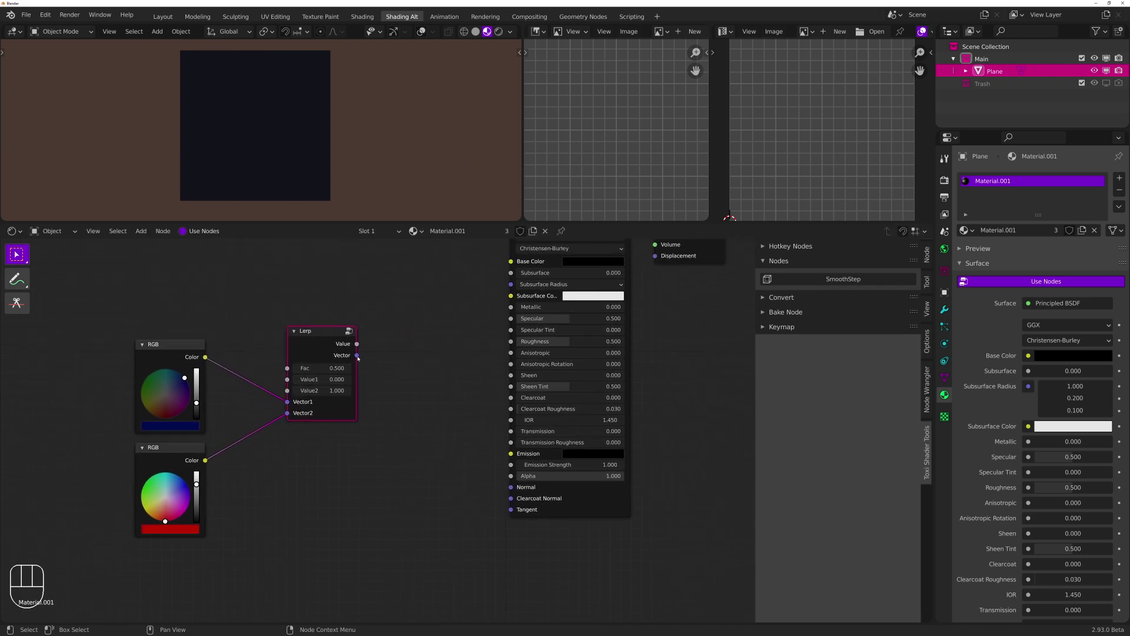
pyautogui.moveTo(358, 356); pyautogui.dragTo(511, 454)
pyautogui.scroll(1, 398, 396)
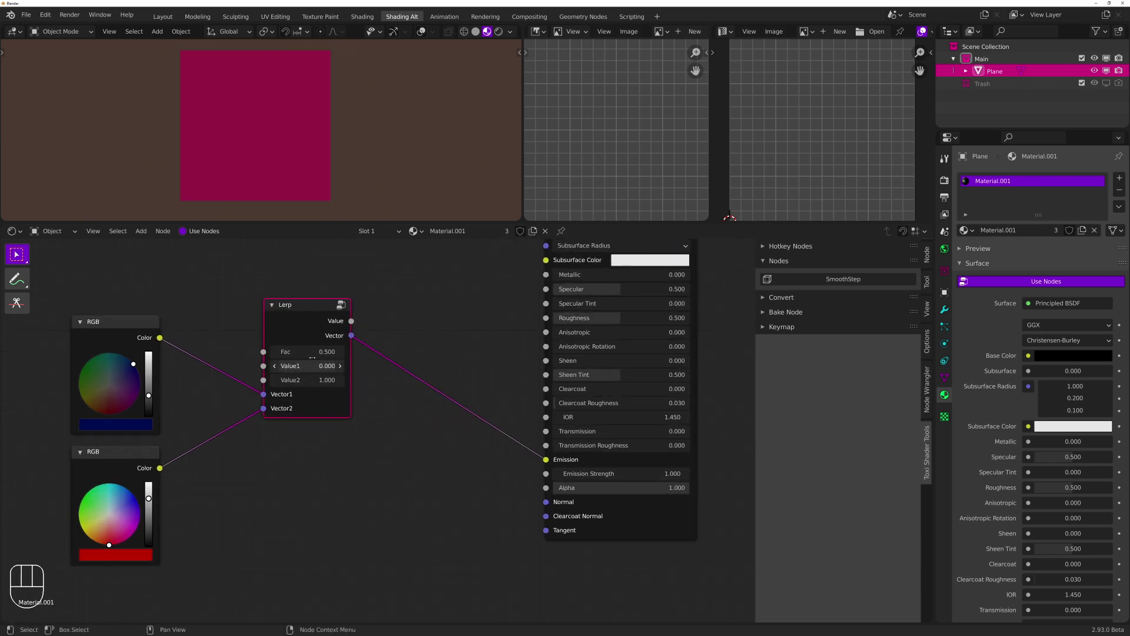
# Raise the Lerp group's Fac to 1.000 and extend it beyond that to 2.000
pyautogui.moveTo(307, 352); pyautogui.dragTo(340, 352)
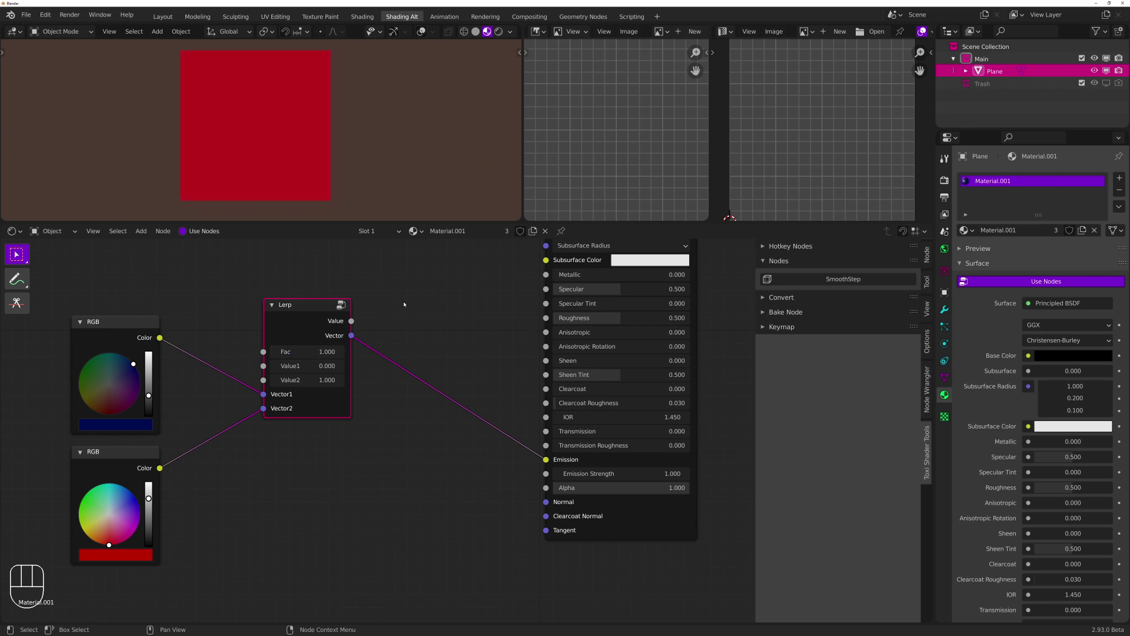
pyautogui.scroll(1, 405, 305)
pyautogui.moveTo(405, 306); pyautogui.dragTo(546, 352, button='middle')
pyautogui.moveTo(459, 401); pyautogui.dragTo(462, 402)
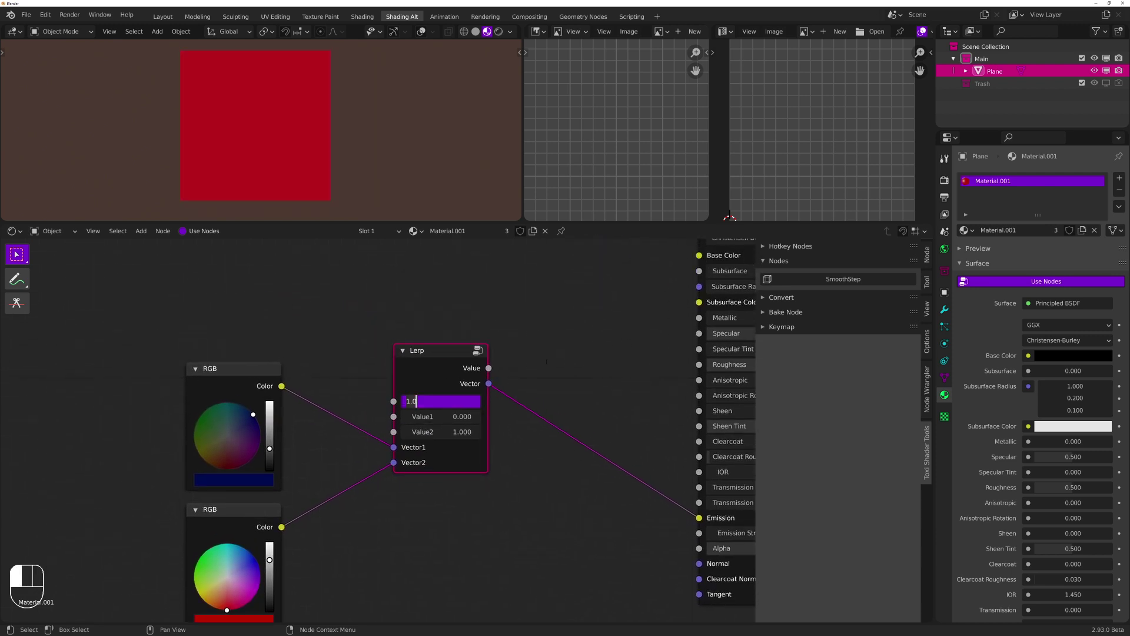
pyautogui.press('Return')
pyautogui.click(456, 402)
pyautogui.write('2')
pyautogui.press('Return')
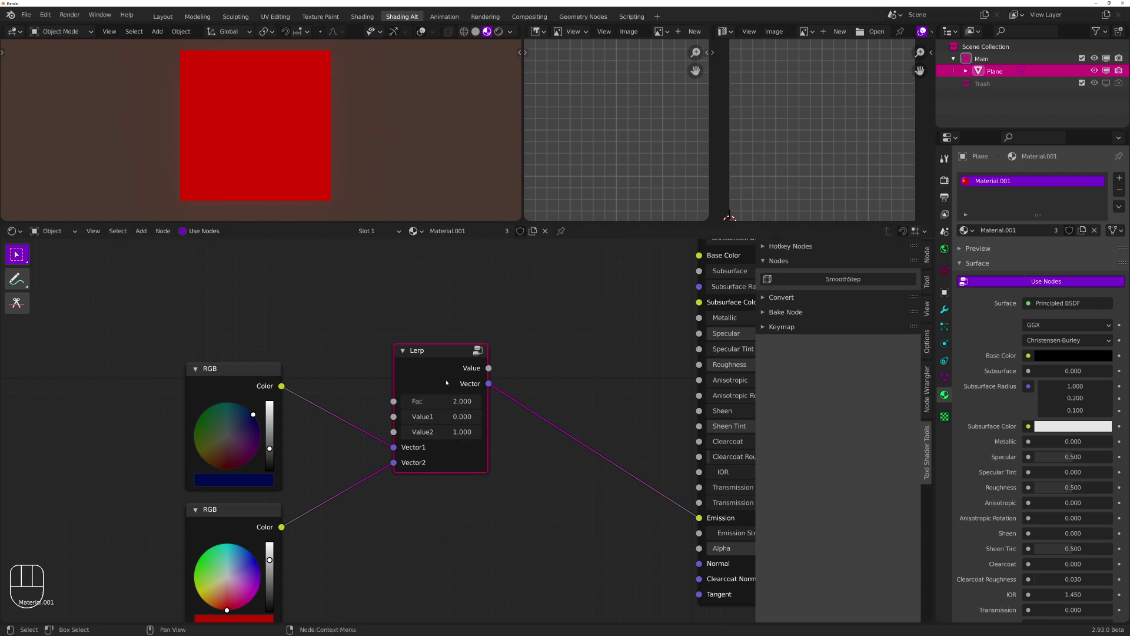
pyautogui.scroll(-3, 460, 330)
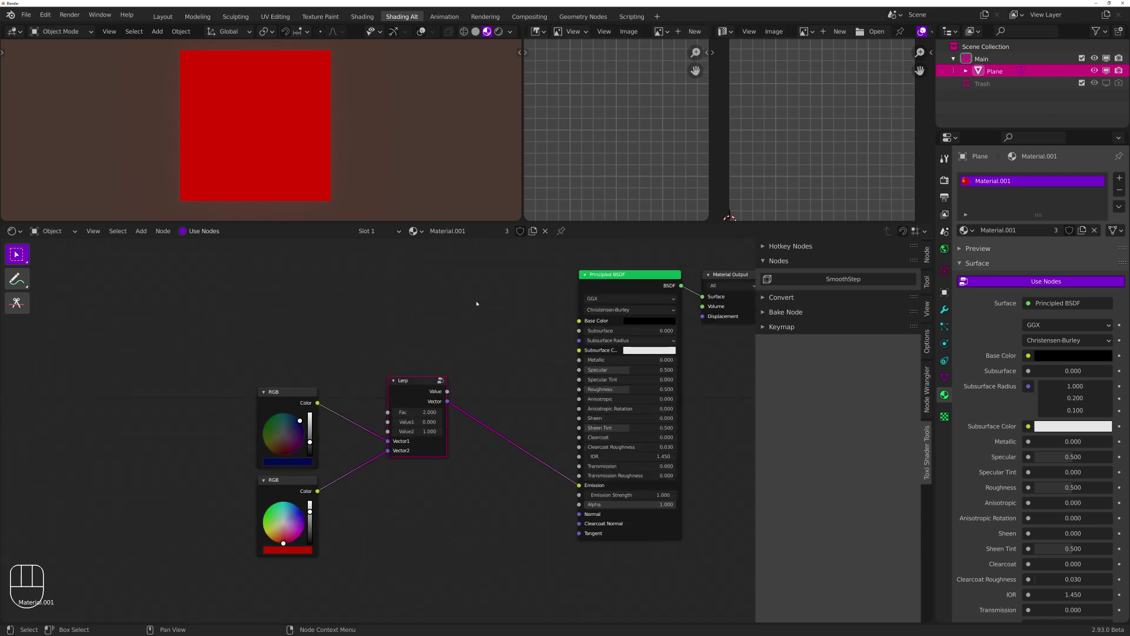
pyautogui.moveTo(477, 304); pyautogui.dragTo(483, 357, button='middle')
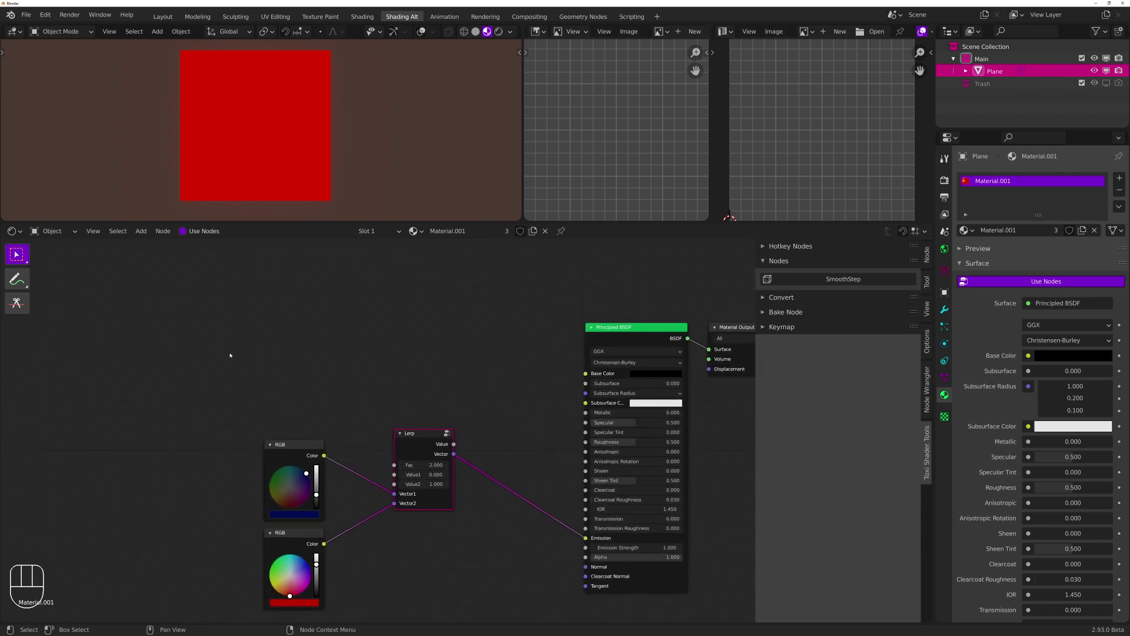
pyautogui.scroll(-1, 371, 404)
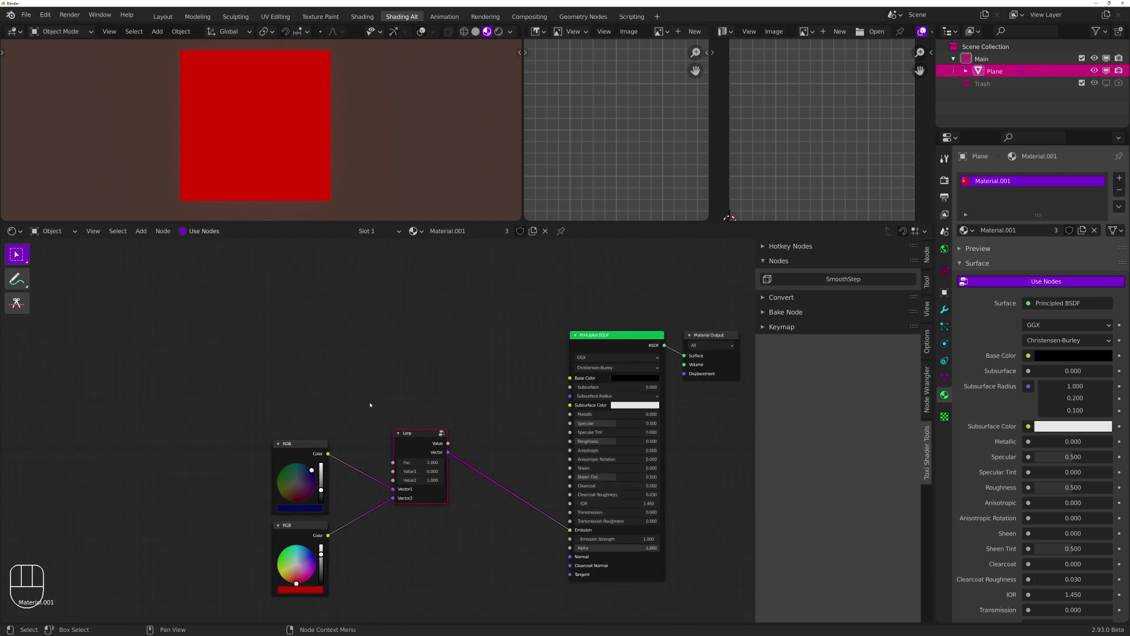
pyautogui.scroll(1, 371, 405)
pyautogui.moveTo(371, 406); pyautogui.dragTo(423, 337, button='middle')
pyautogui.scroll(1, 424, 387)
pyautogui.moveTo(424, 387); pyautogui.dragTo(424, 354, button='middle')
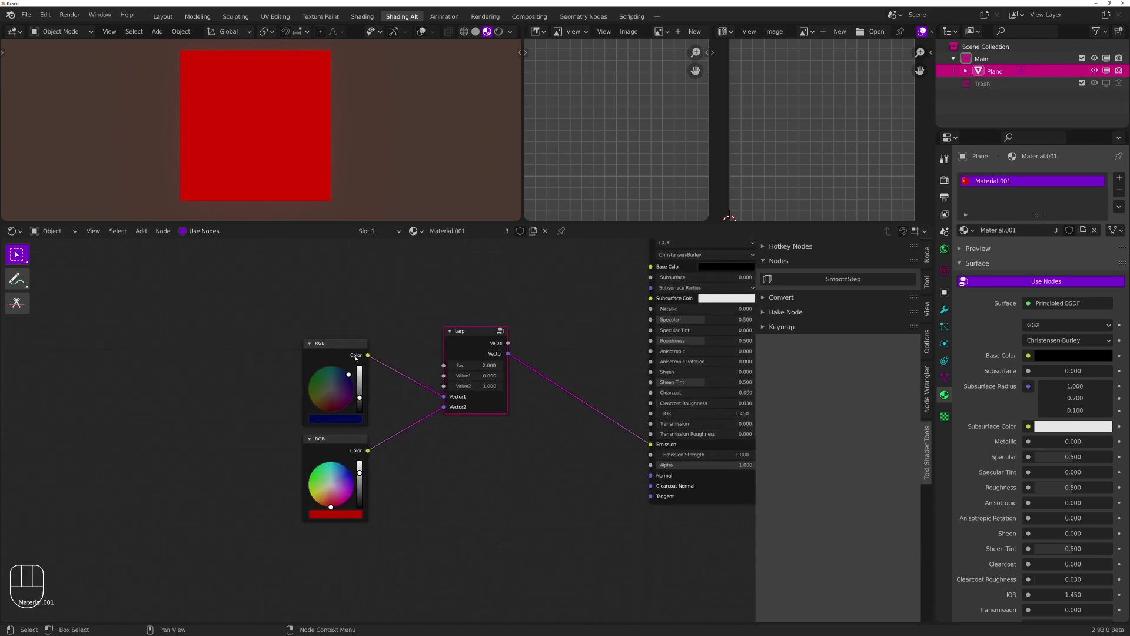
pyautogui.moveTo(339, 469); pyautogui.dragTo(336, 403, button='middle')
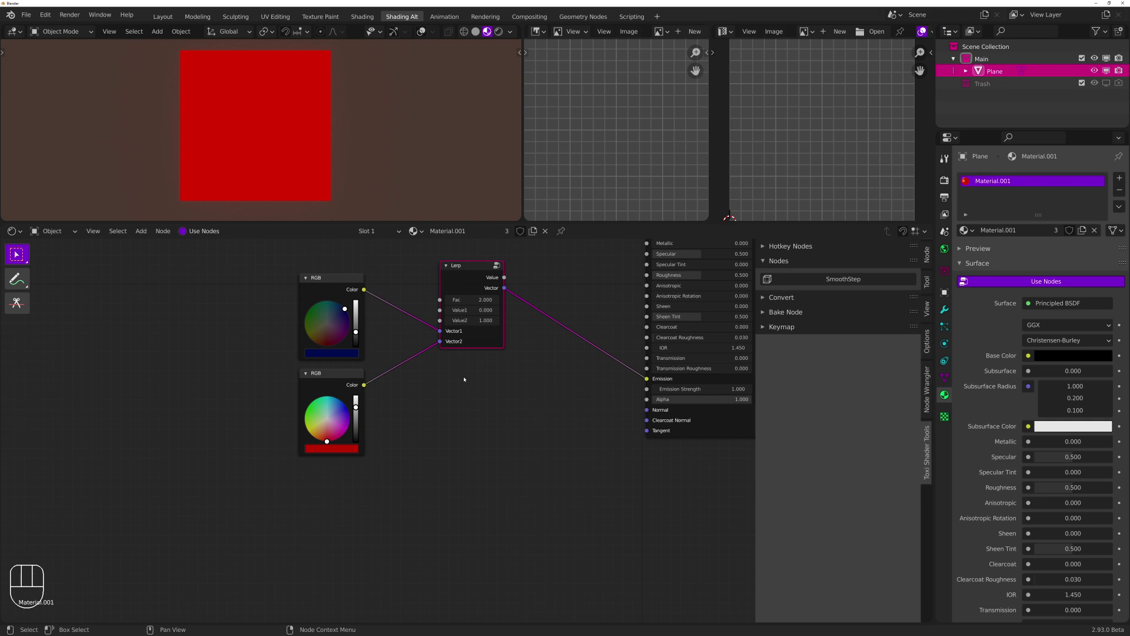
pyautogui.moveTo(401, 326); pyautogui.dragTo(380, 391, button='middle')
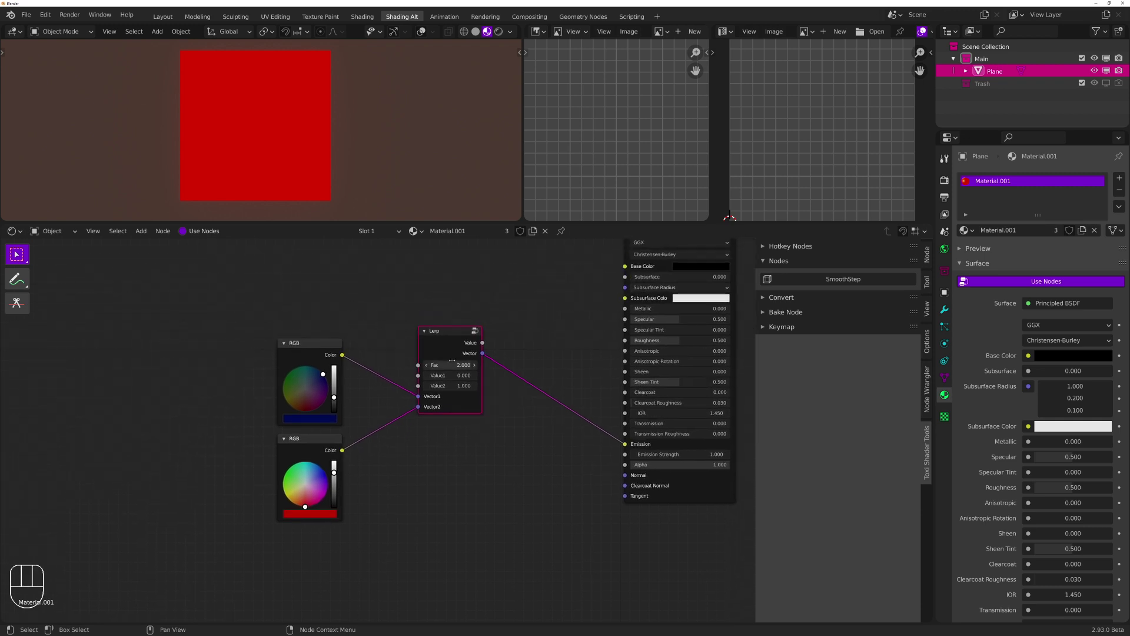
# Set the Lerp group's Fac to 0.5 and slide it up to 1.000
pyautogui.doubleClick(451, 365)
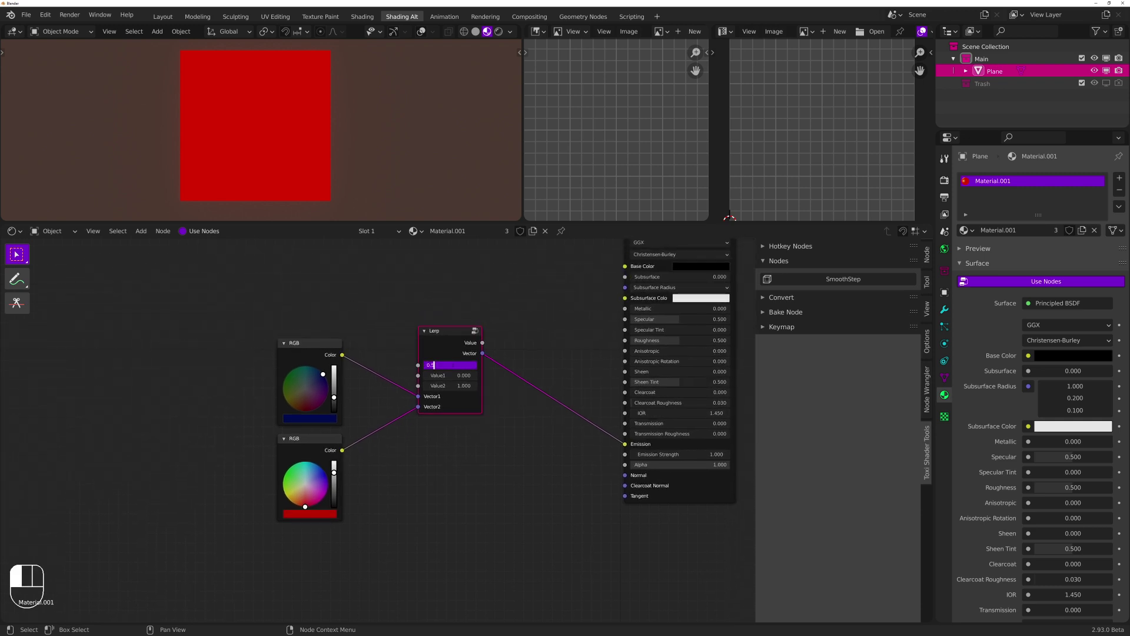
pyautogui.write('0.5')
pyautogui.press('Return')
pyautogui.scroll(2, 463, 390)
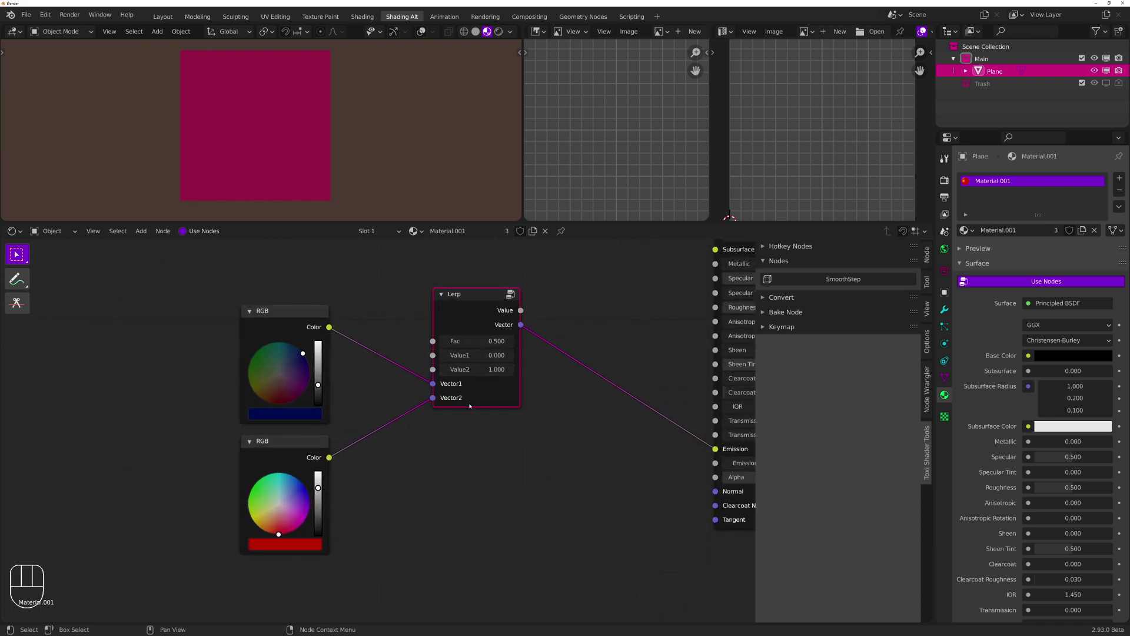
pyautogui.moveTo(478, 340); pyautogui.dragTo(518, 340)
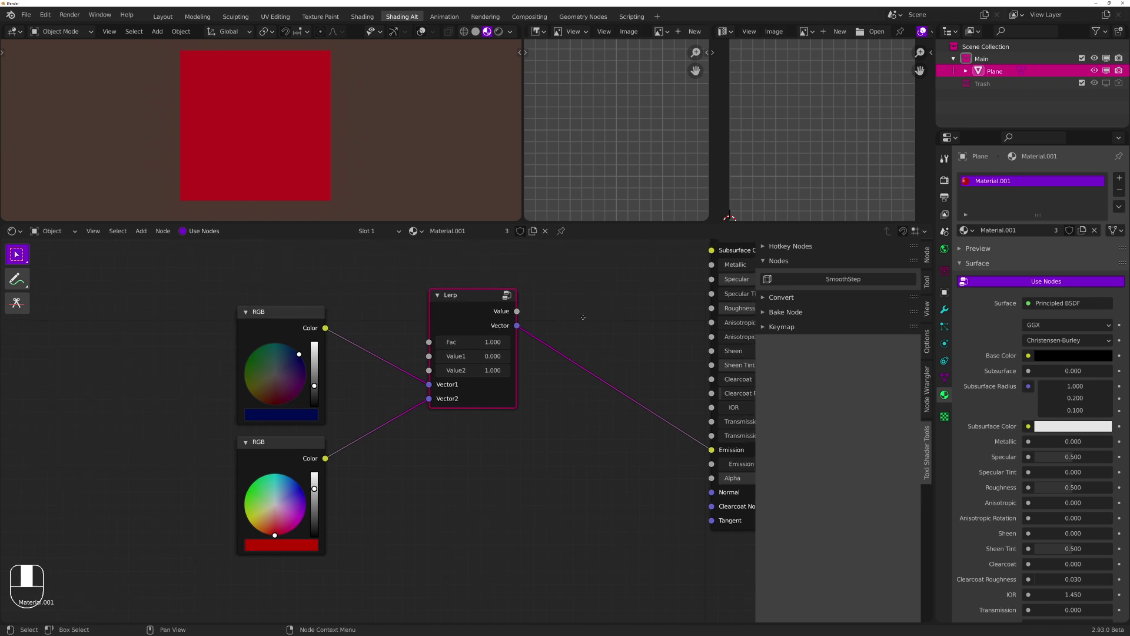
# Step the Lerp group's Fac through 2, 3, 4 and 5 to demonstrate extrapolation
pyautogui.scroll(-3, 434, 362)
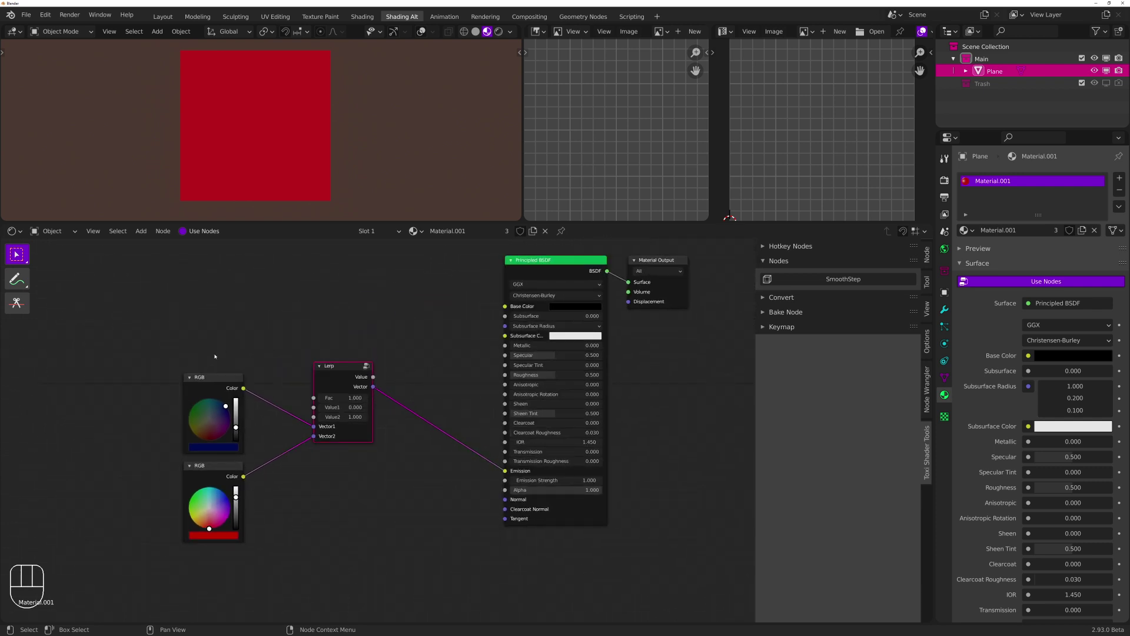
pyautogui.scroll(2, 441, 344)
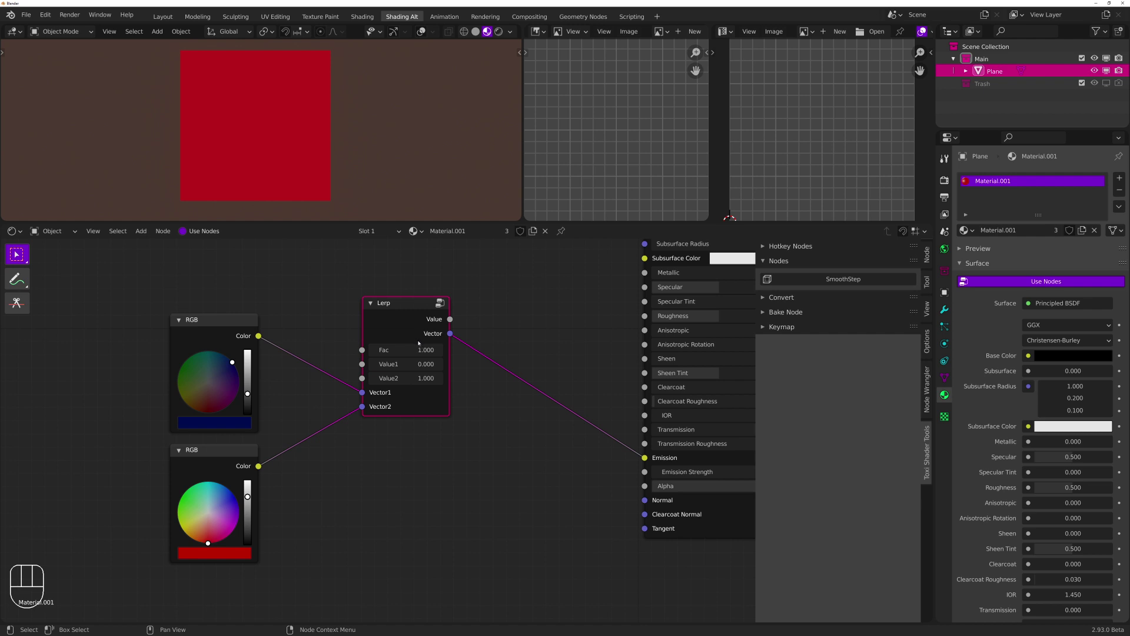
pyautogui.click(413, 350)
pyautogui.write('1.0')
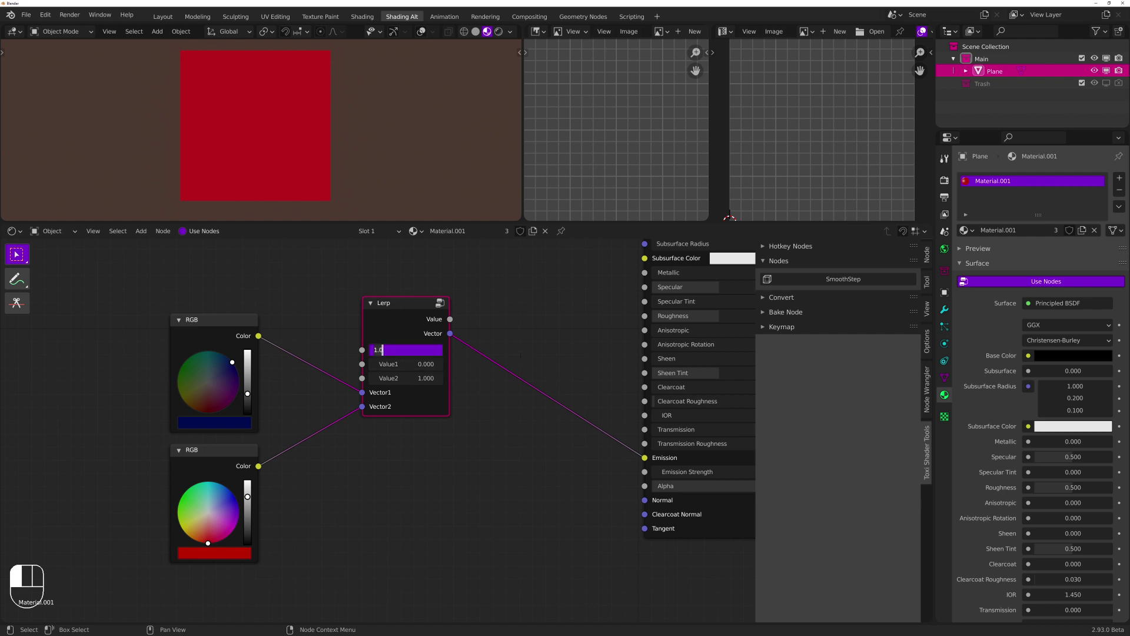
pyautogui.press('BackSpace')
pyautogui.press('BackSpace')
pyautogui.press('BackSpace')
pyautogui.write('2')
pyautogui.press('Return')
pyautogui.click(412, 350)
pyautogui.write('3')
pyautogui.press('Return')
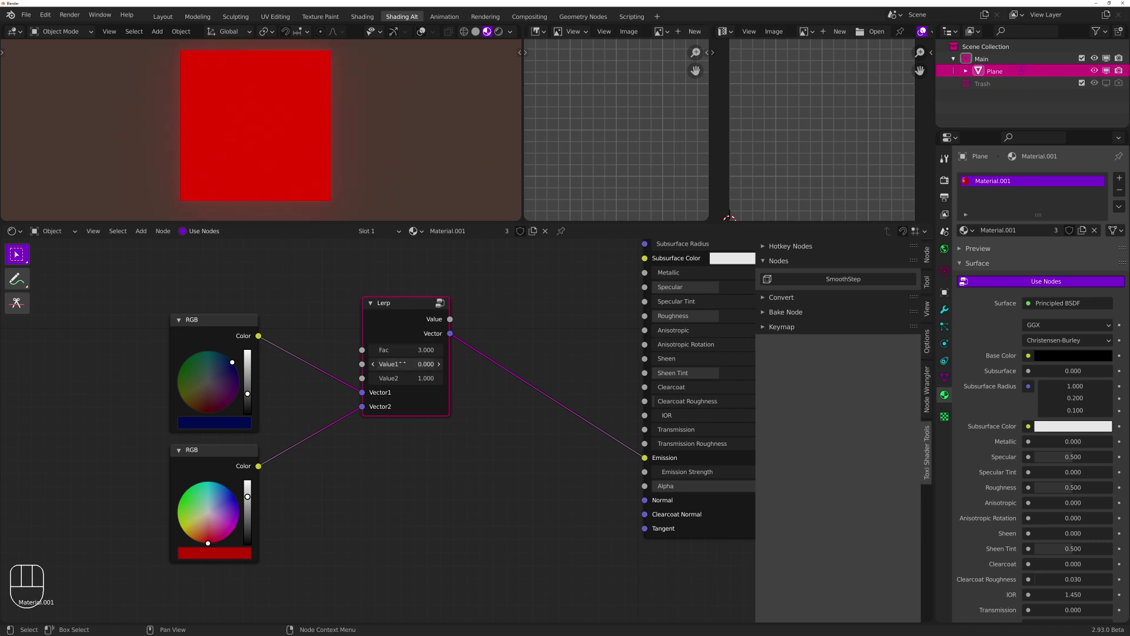
pyautogui.click(415, 350)
pyautogui.write('4')
pyautogui.press('Return')
pyautogui.click(412, 349)
pyautogui.write('5')
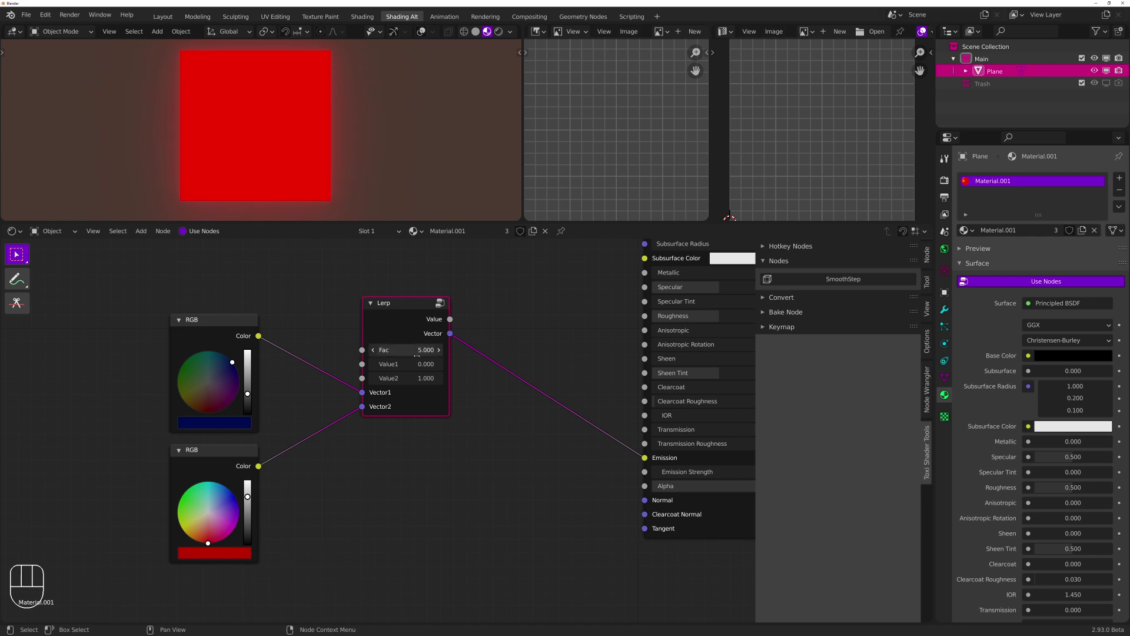
pyautogui.press('Return')
# Set the Lerp group's Fac to 0, darken the blue RGB color, and shift the red RGB color slightly toward orange
pyautogui.moveTo(412, 350); pyautogui.dragTo(248, 408)
pyautogui.click(412, 350)
pyautogui.click(522, 333)
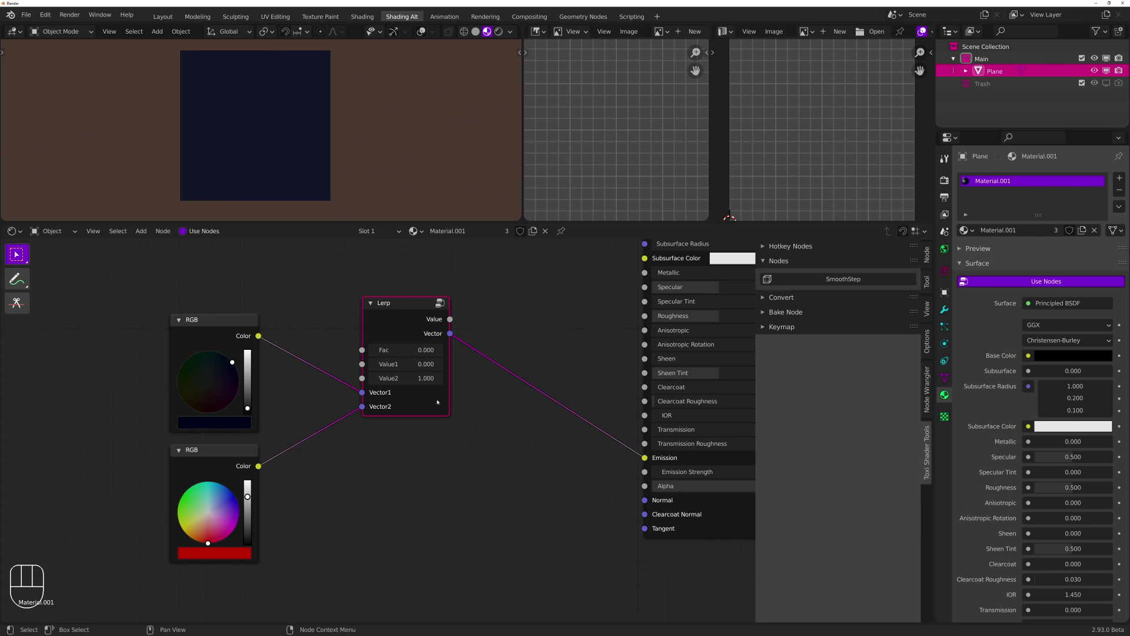
pyautogui.moveTo(209, 542); pyautogui.dragTo(203, 542)
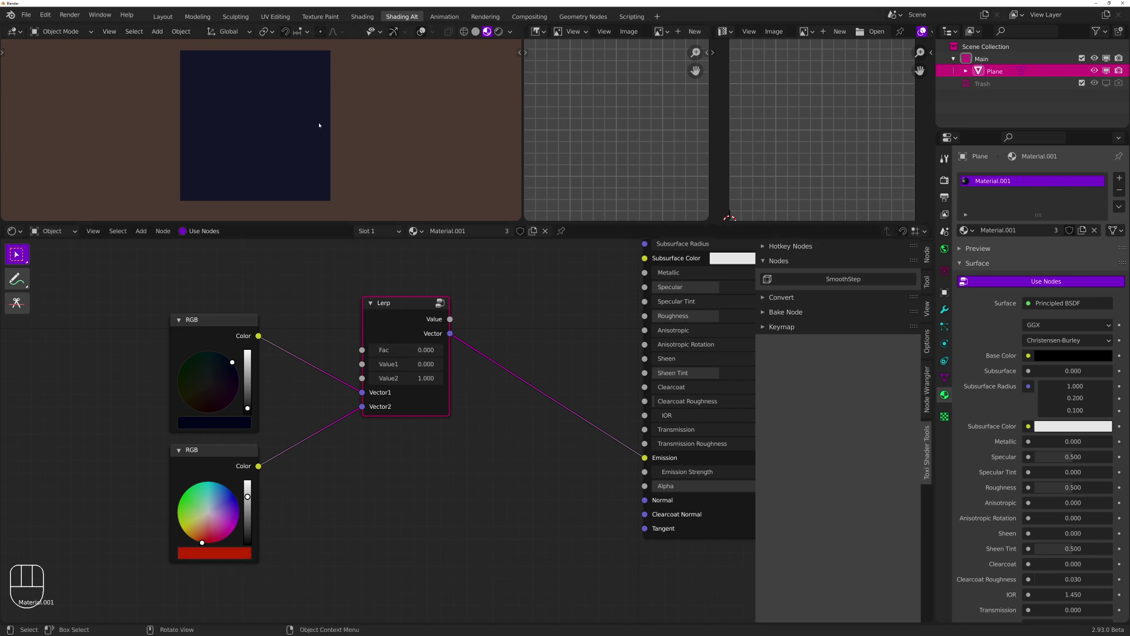
# Set the Principled BSDF's Metallic to 0.591 and Roughness to 0.283
pyautogui.moveTo(508, 340); pyautogui.dragTo(409, 382, button='middle')
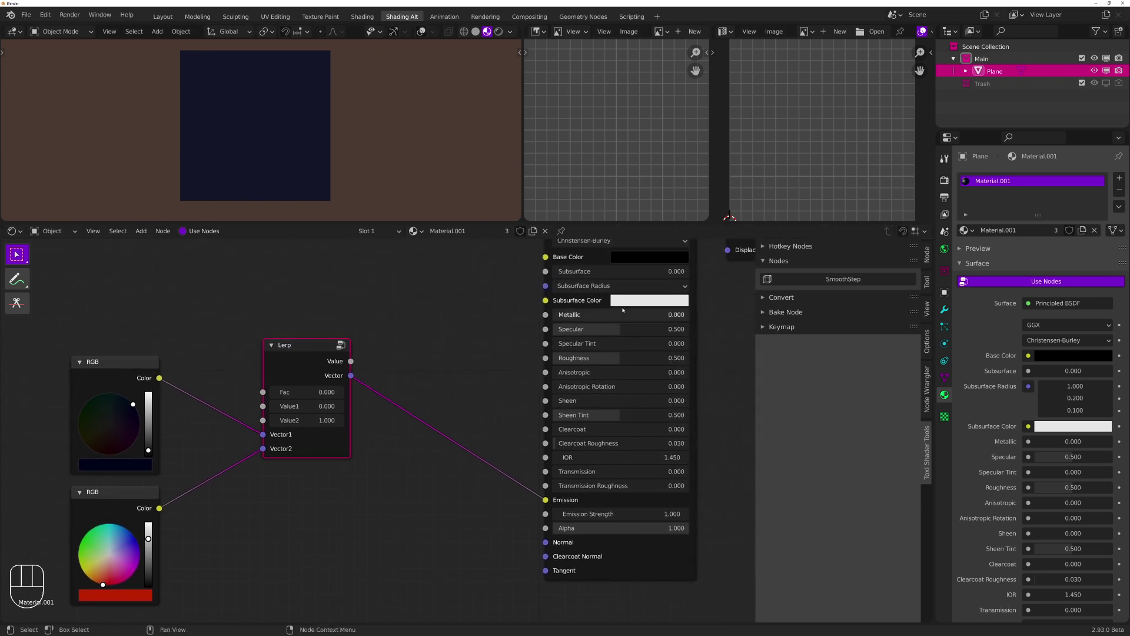
pyautogui.moveTo(623, 314); pyautogui.dragTo(698, 314)
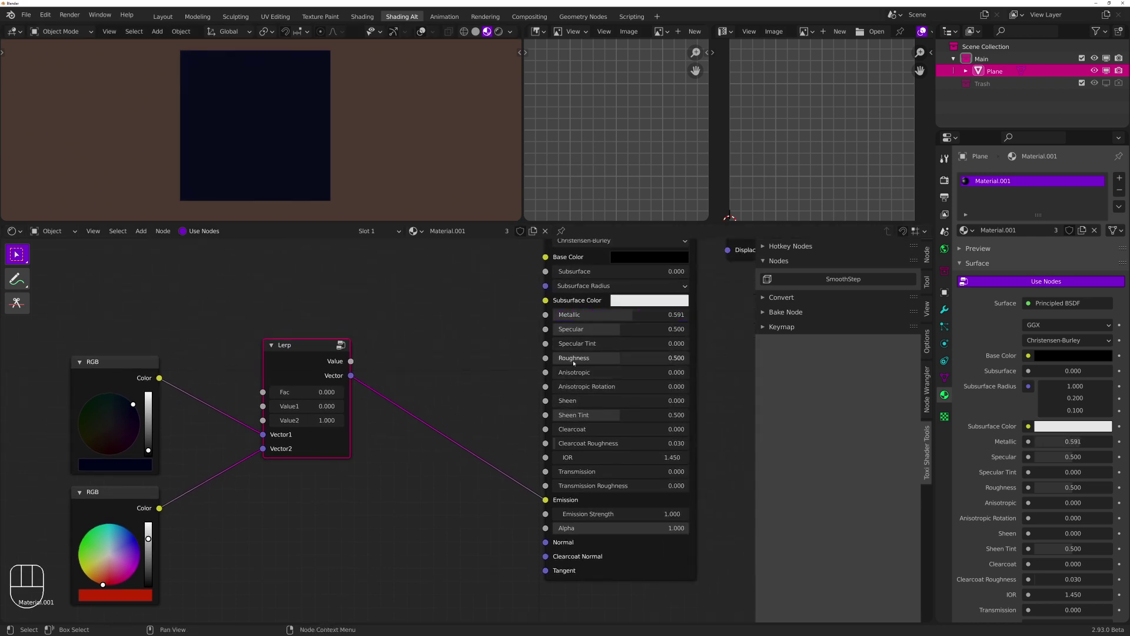
pyautogui.moveTo(589, 358); pyautogui.dragTo(580, 358)
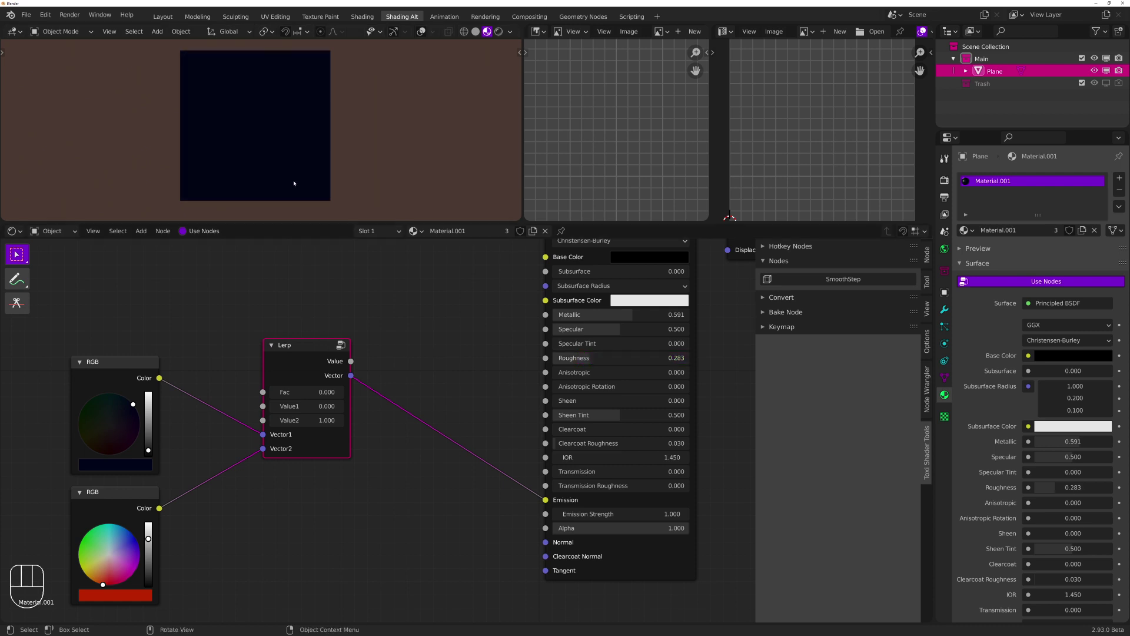
# Raise the Lerp group's Fac to 1.000 while viewing the plane at an angle
pyautogui.moveTo(295, 185); pyautogui.dragTo(384, 131, button='middle')
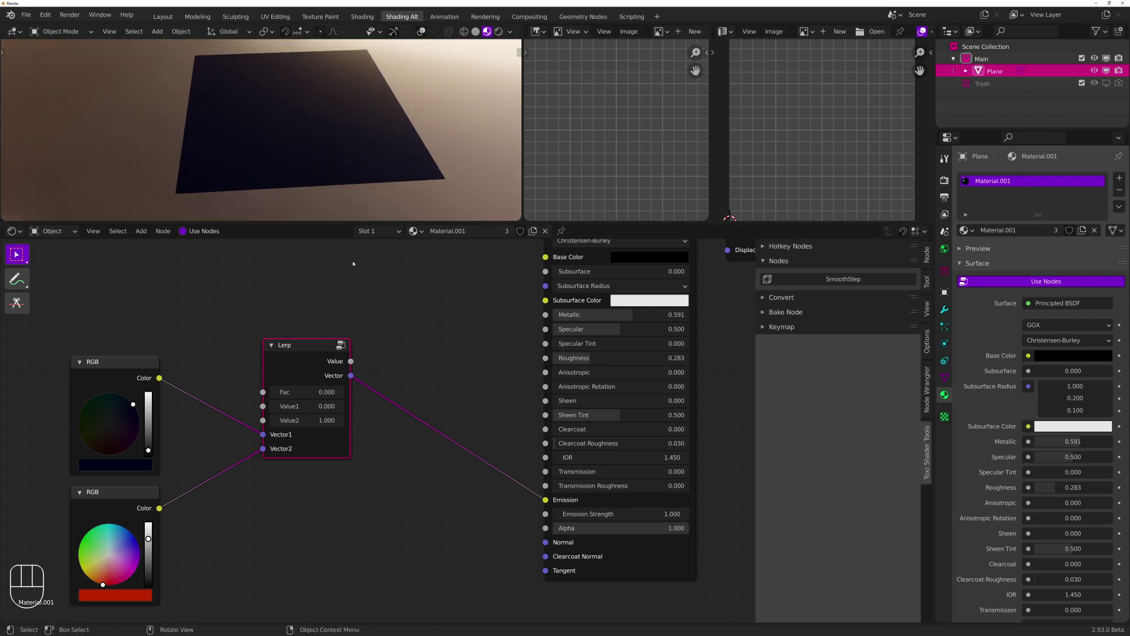
pyautogui.keyDown('shift'); pyautogui.moveTo(303, 392); pyautogui.dragTo(304, 392); pyautogui.keyUp('shift')
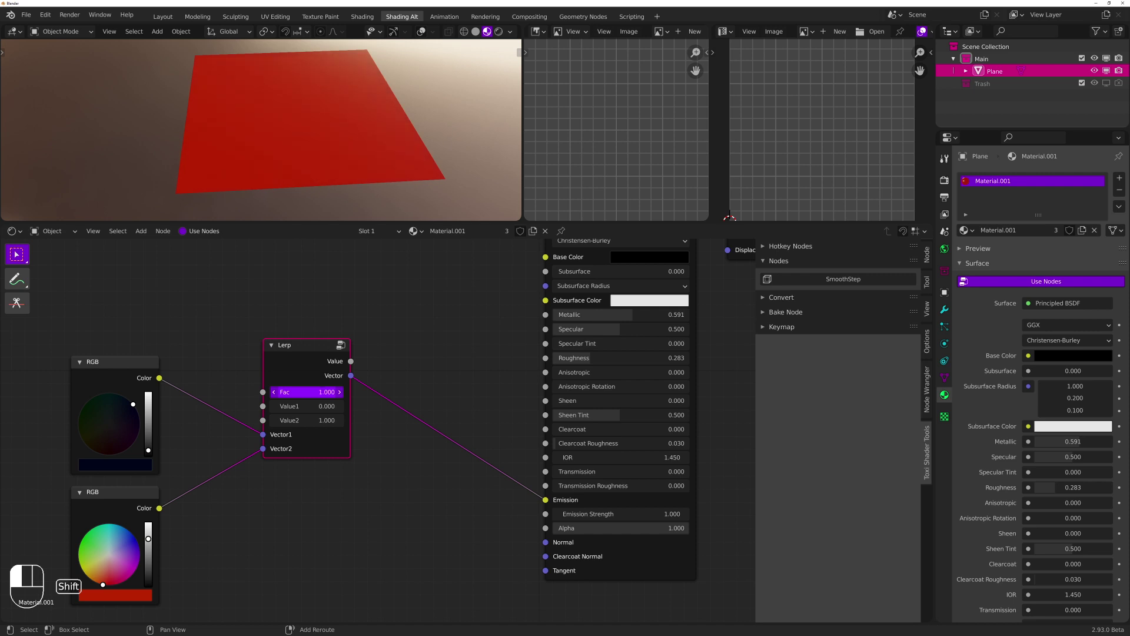
# Raise the Lerp group's Fac to 2 and on to 5 to brighten the emission
pyautogui.keyDown('shift'); pyautogui.moveTo(306, 392); pyautogui.dragTo(306, 392); pyautogui.keyUp('shift')
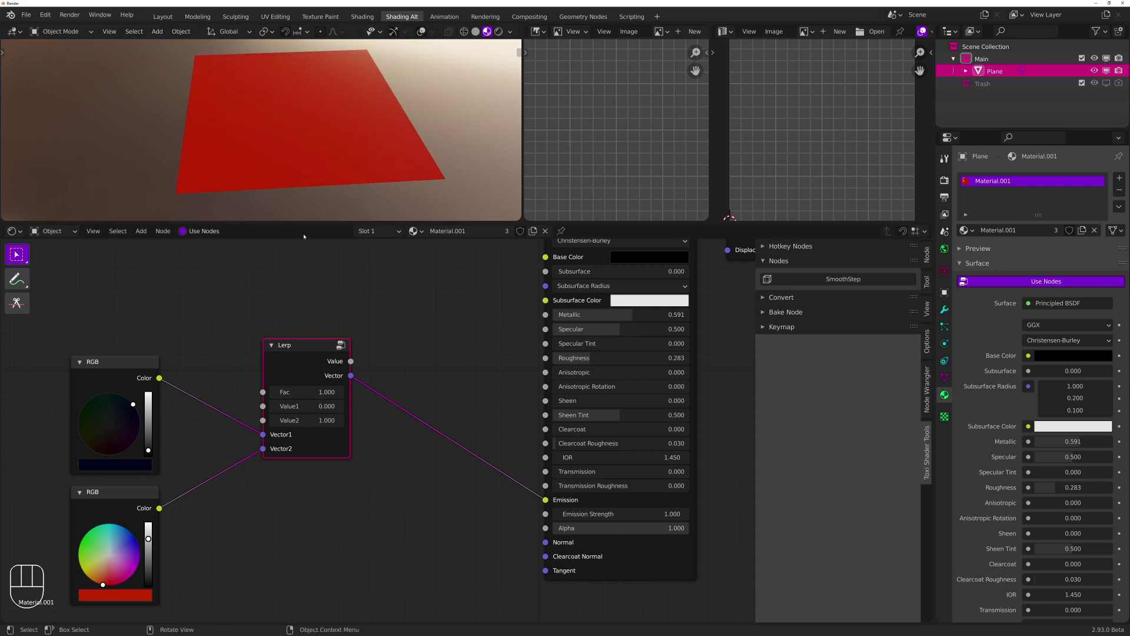
pyautogui.click(294, 392)
pyautogui.write('2')
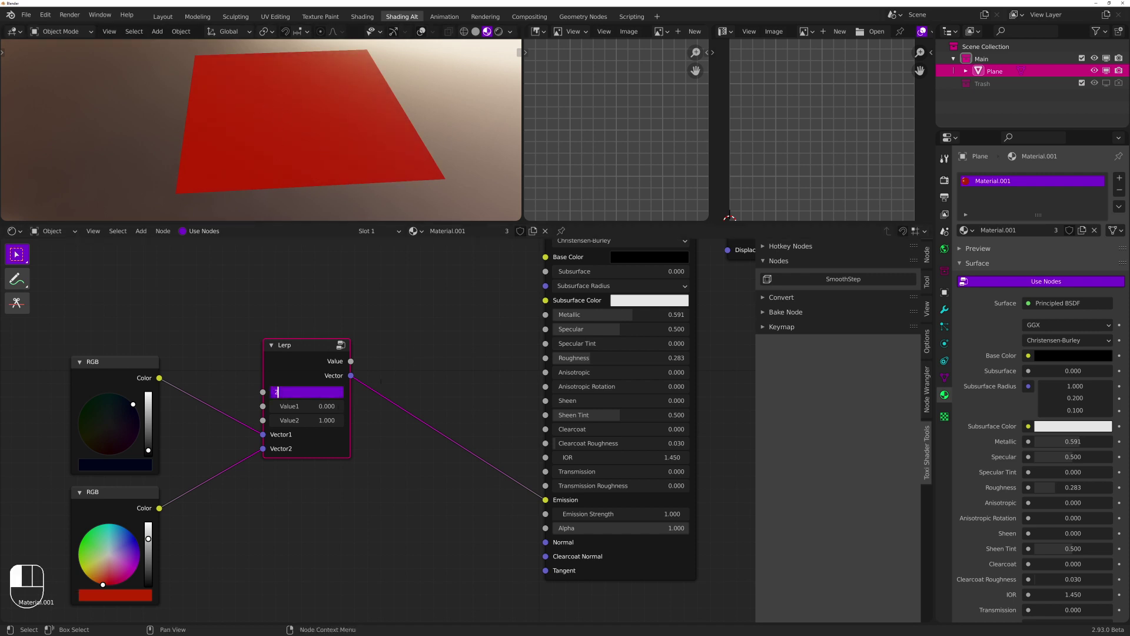
pyautogui.write('.0')
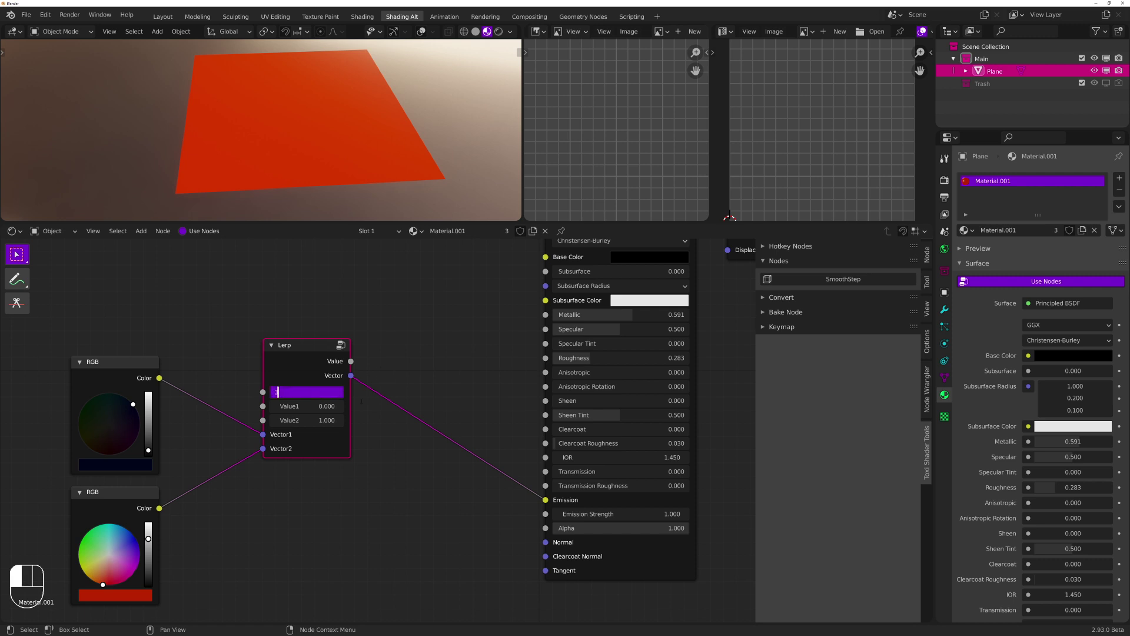
pyautogui.press('Return')
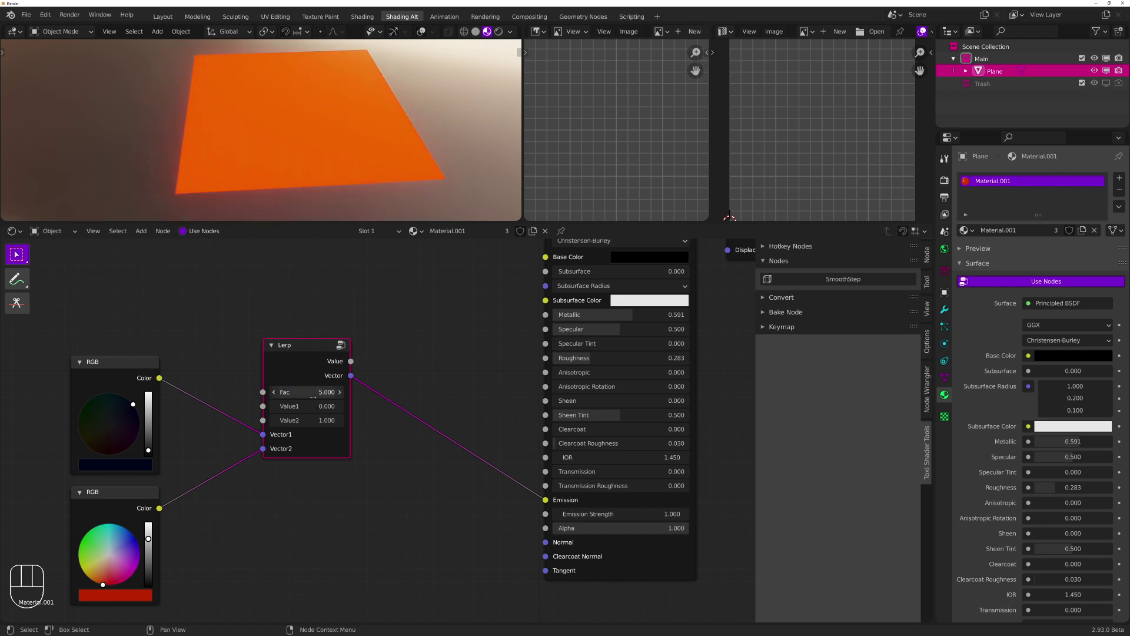
# Compare the emission with the Lerp group's Fac at 0.1 and back at 5
pyautogui.click(291, 391)
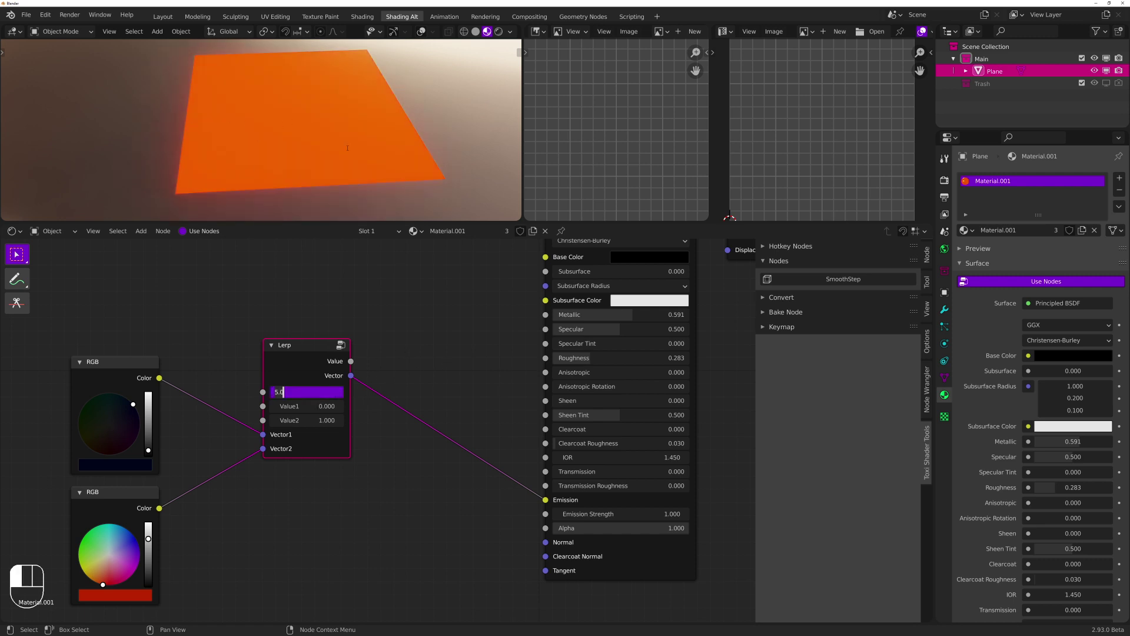
pyautogui.write('0.1')
pyautogui.press('Return')
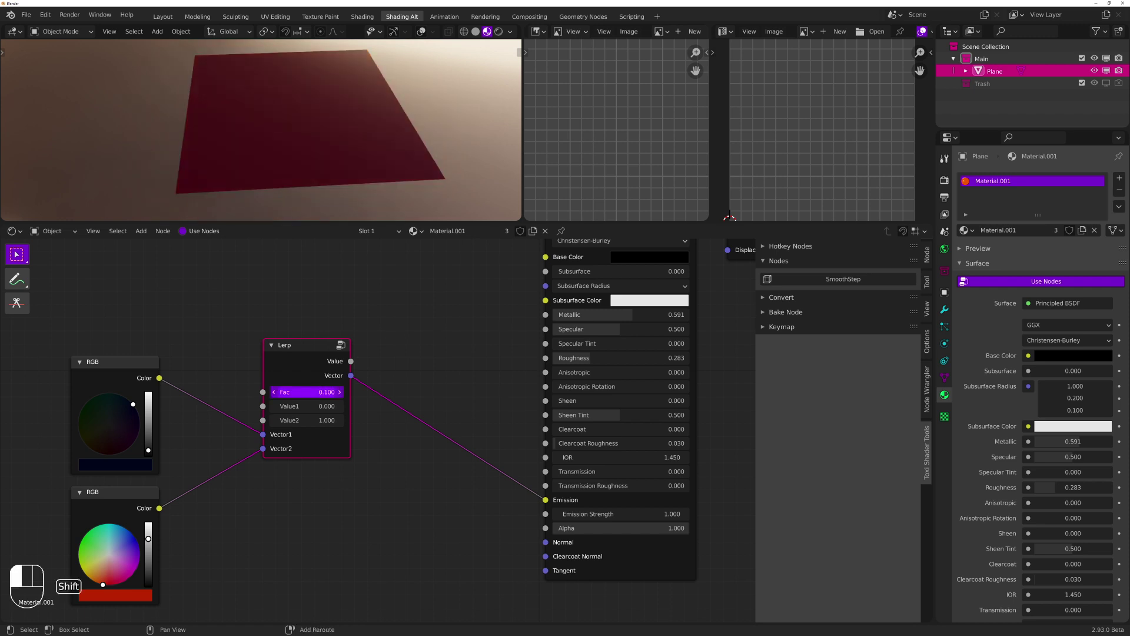
pyautogui.keyDown('shift'); pyautogui.moveTo(306, 393); pyautogui.dragTo(339, 313); pyautogui.keyUp('shift')
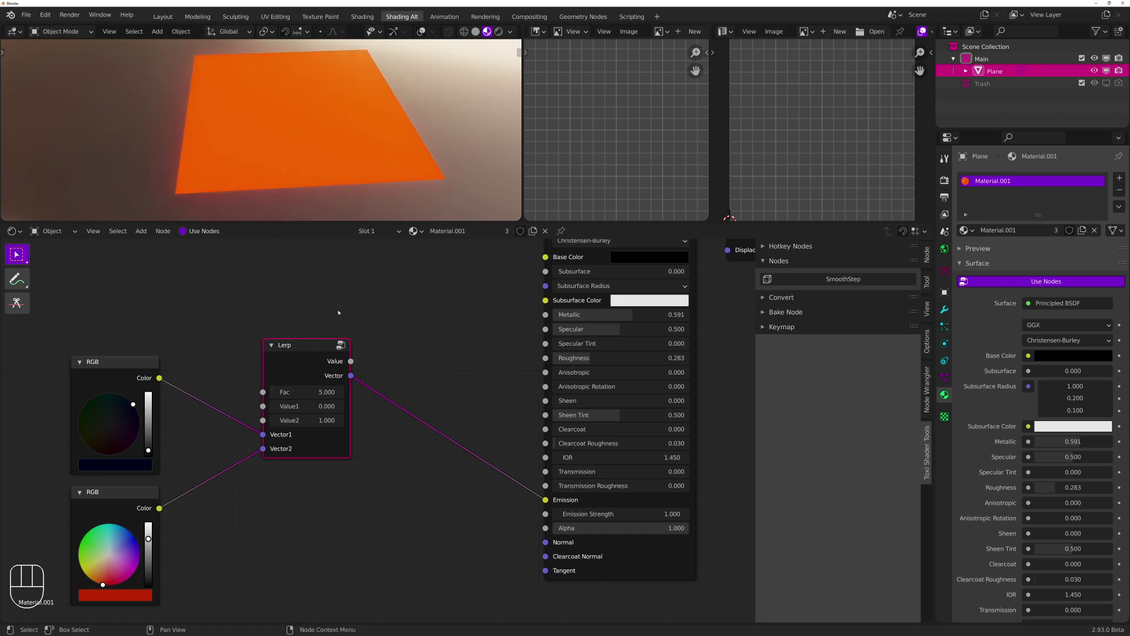
# Increase the Lerp group's Fac to 15 and finally 25, viewing the glowing plane from closer to overhead
pyautogui.scroll(1, 321, 310)
pyautogui.doubleClick(324, 419)
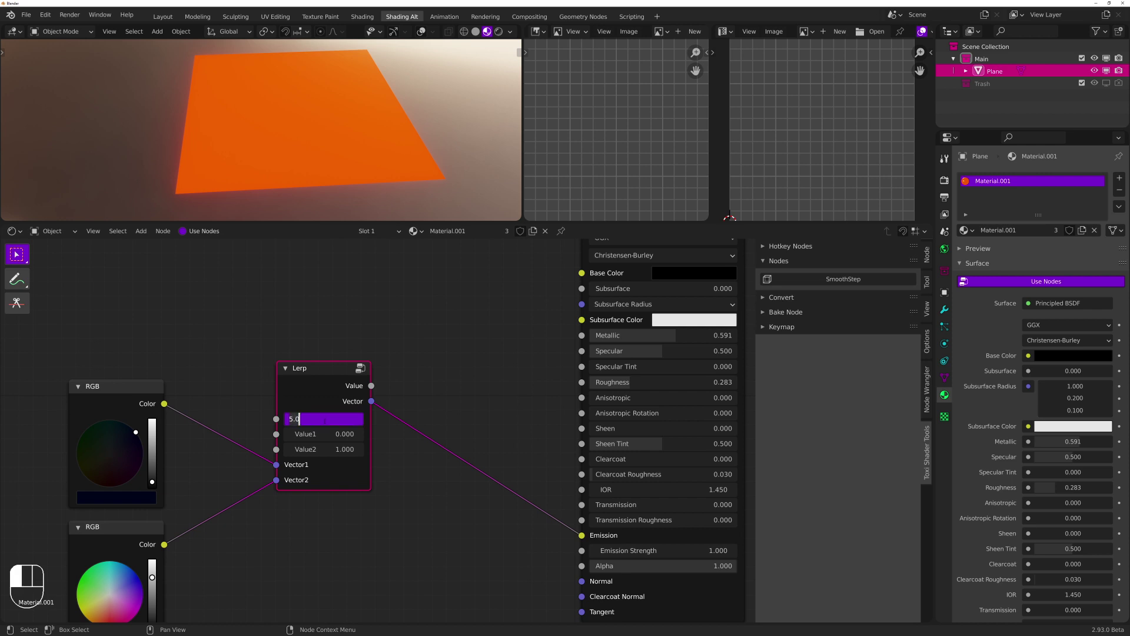
pyautogui.write('15')
pyautogui.press('Return')
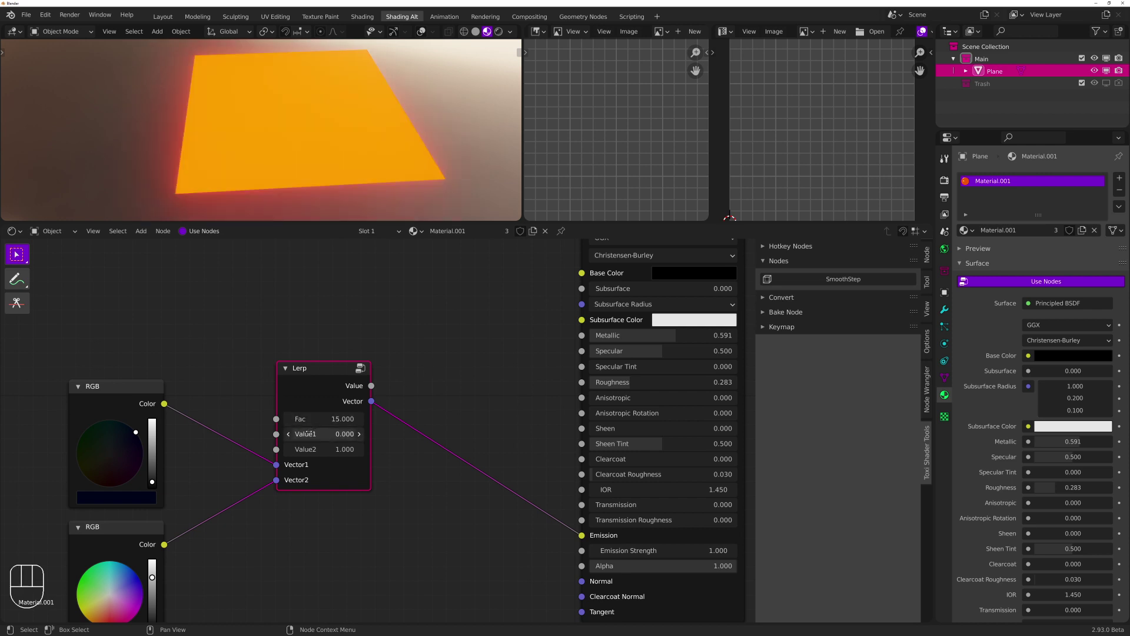
pyautogui.doubleClick(325, 418)
pyautogui.write('25')
pyautogui.press('Return')
pyautogui.moveTo(321, 135); pyautogui.dragTo(329, 184, button='middle')
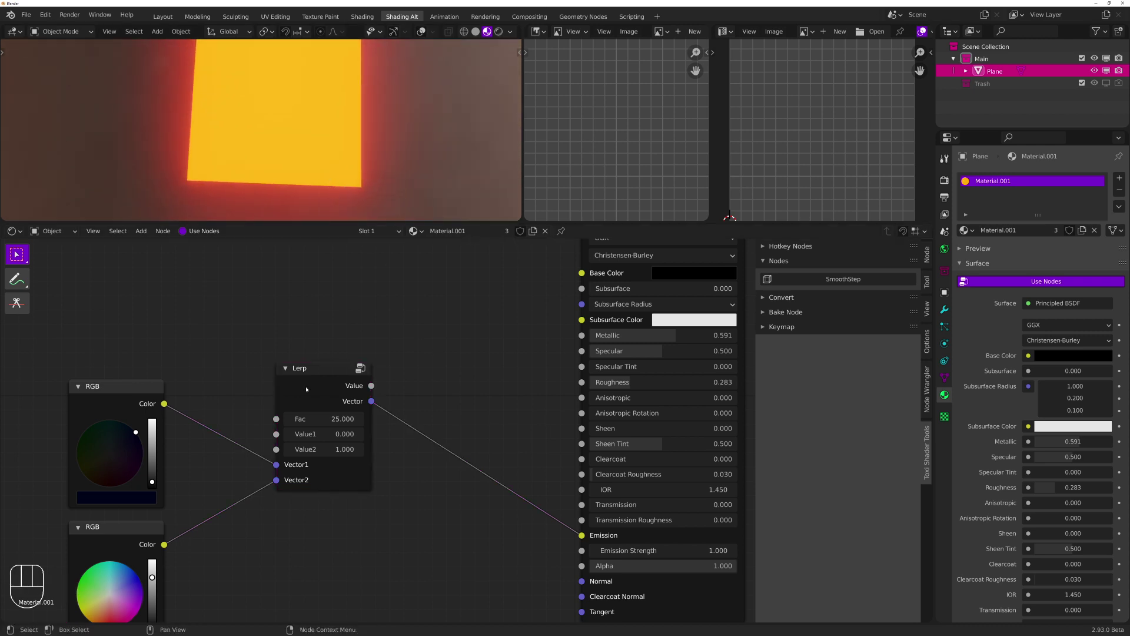
# Enter the Lerp group, examine its Value, Subtract, Multiply and Add chains up to the group output, and return to the material
pyautogui.press('Tab')
pyautogui.moveTo(495, 333); pyautogui.dragTo(587, 388, button='middle')
pyautogui.scroll(3, 542, 399)
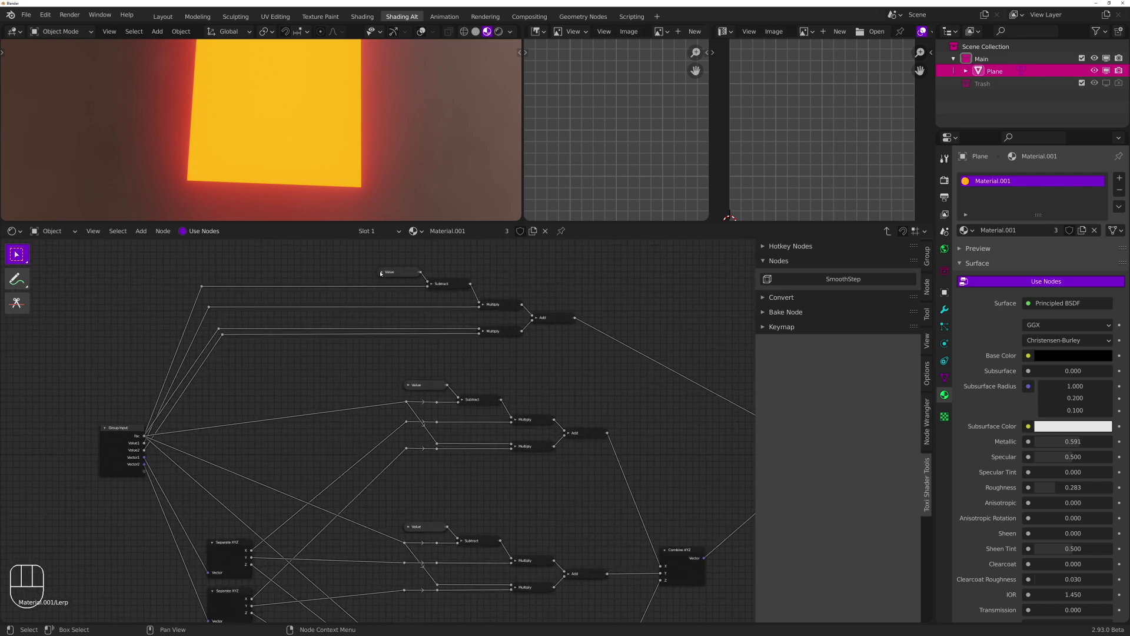
pyautogui.moveTo(380, 272); pyautogui.dragTo(281, 346, button='middle')
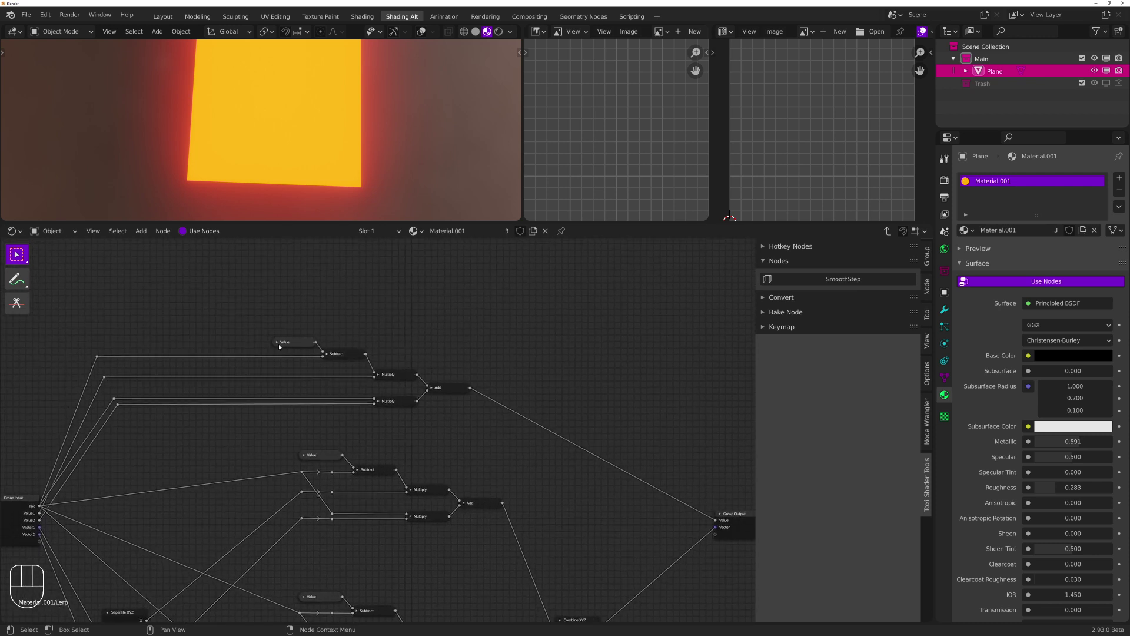
pyautogui.click(281, 346)
pyautogui.scroll(2, 281, 347)
pyautogui.click(232, 301)
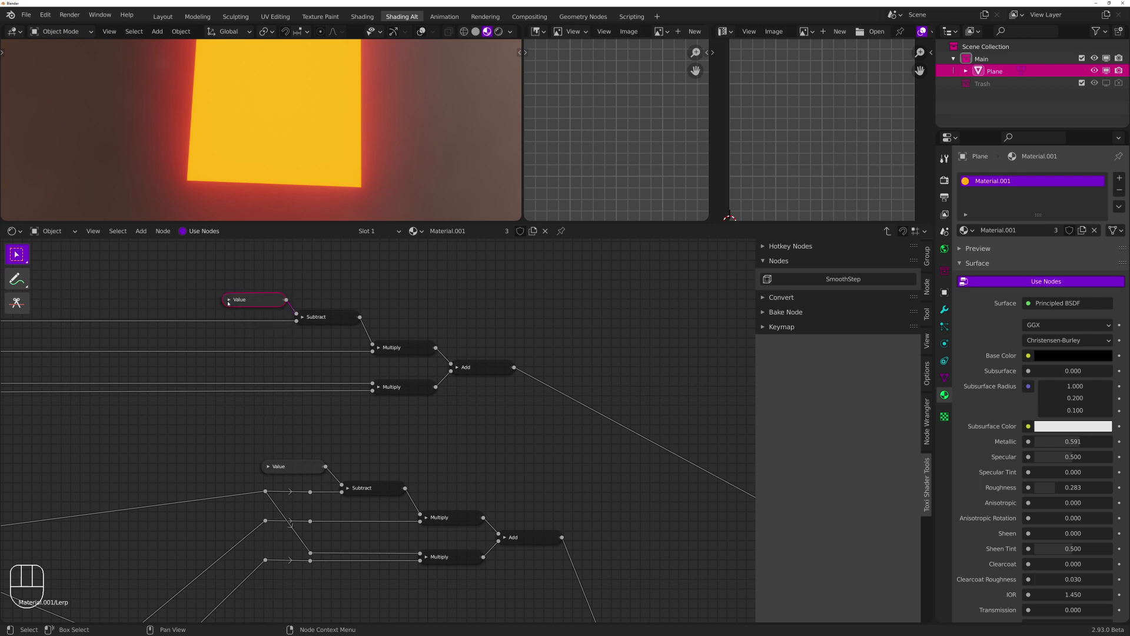
pyautogui.scroll(-2, 299, 376)
pyautogui.scroll(-3, 298, 375)
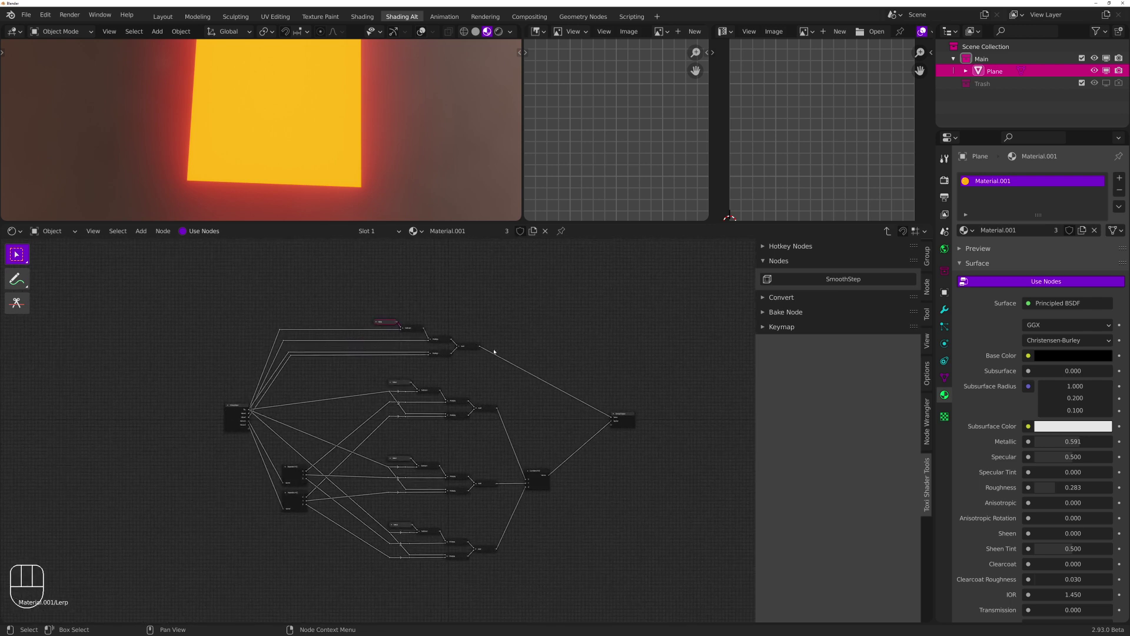
pyautogui.scroll(4, 494, 352)
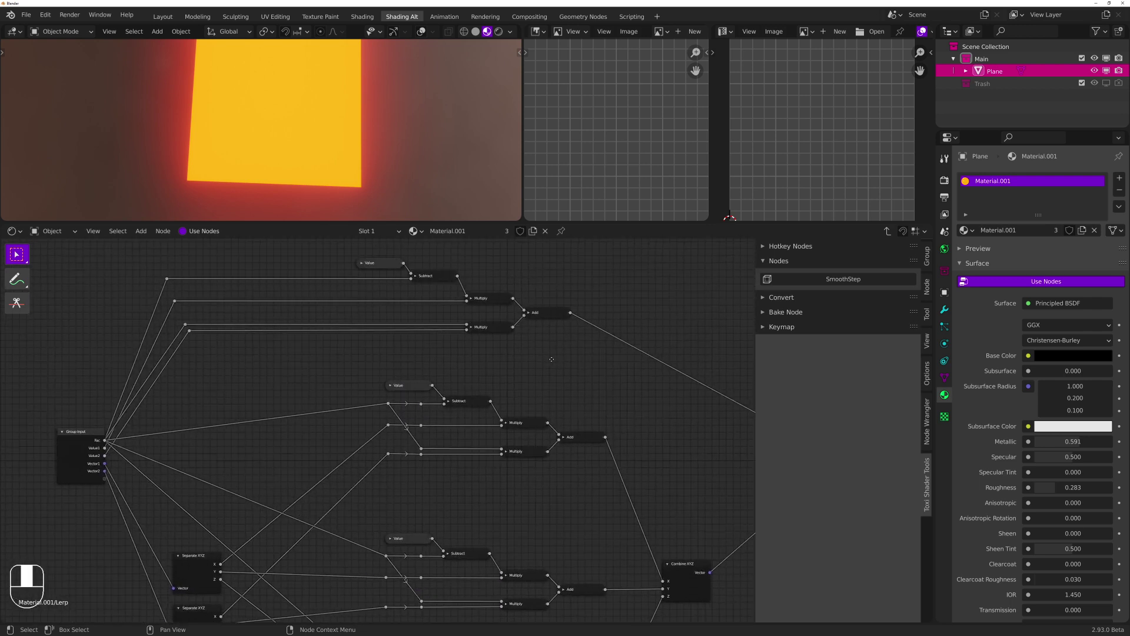
pyautogui.moveTo(552, 359); pyautogui.dragTo(555, 333, button='middle')
pyautogui.moveTo(417, 363); pyautogui.dragTo(403, 401, button='middle')
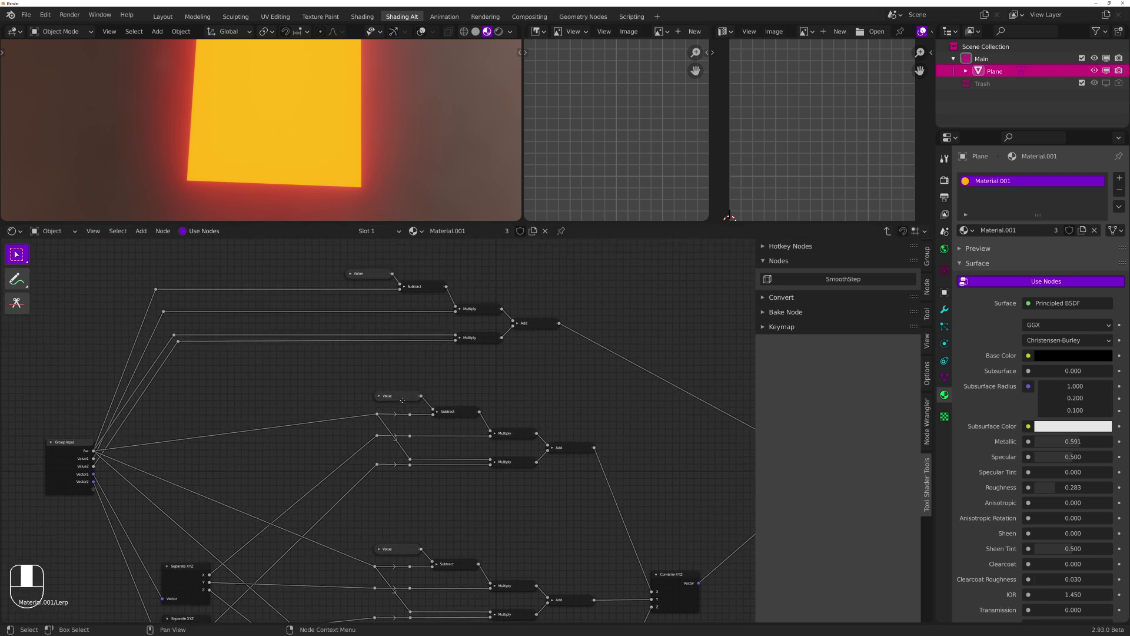
pyautogui.moveTo(612, 334); pyautogui.dragTo(440, 342, button='middle')
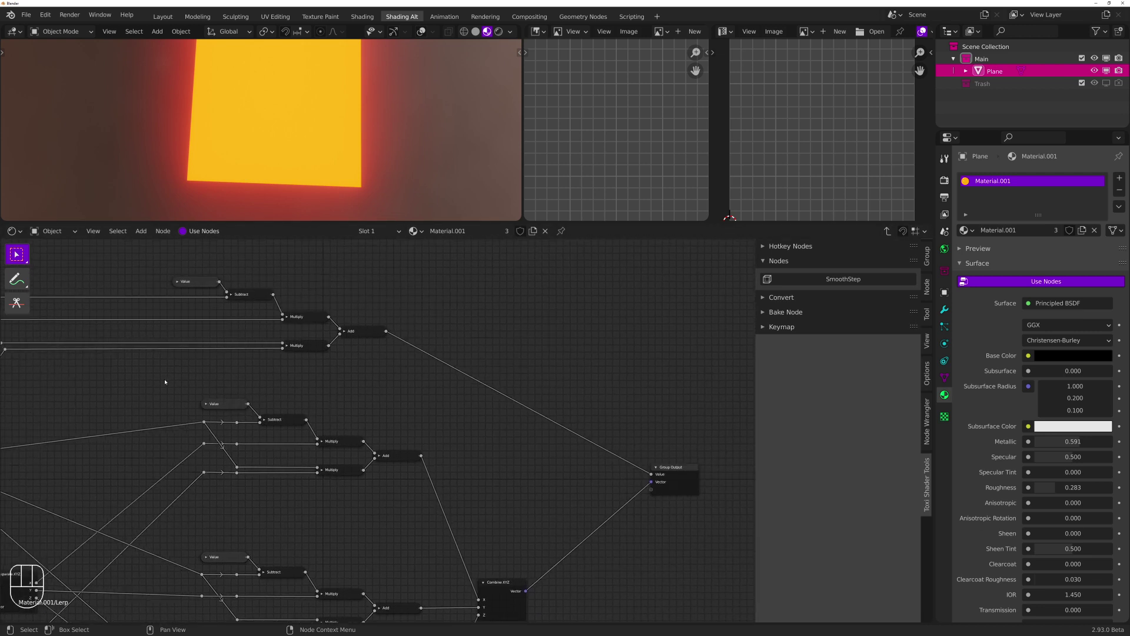
pyautogui.moveTo(282, 382); pyautogui.dragTo(404, 441, button='middle')
pyautogui.scroll(4, 404, 441)
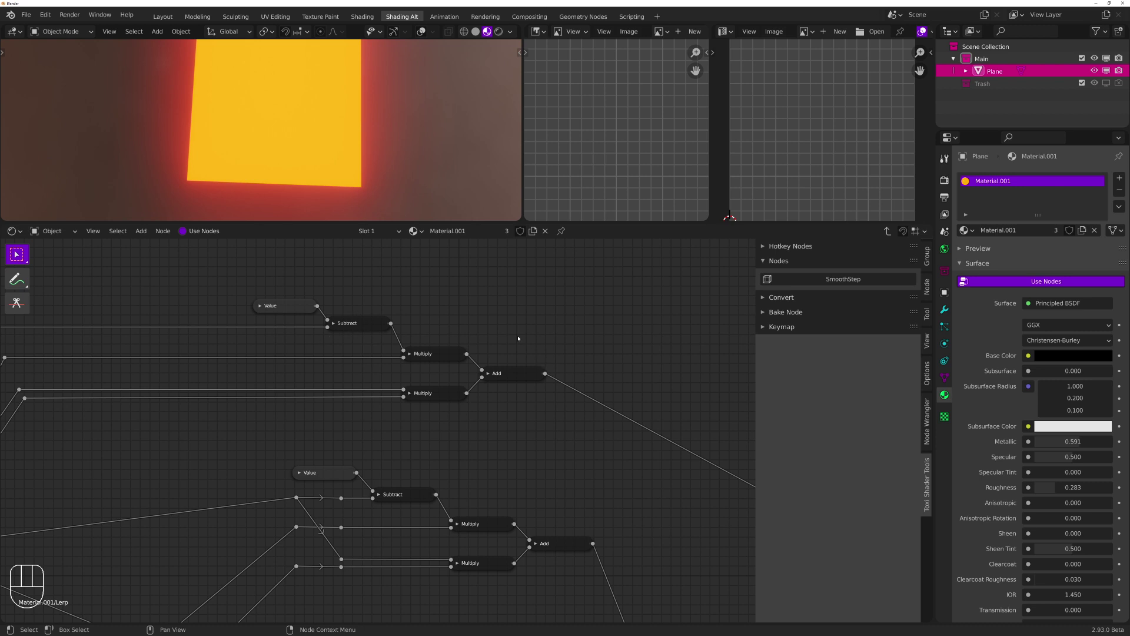
pyautogui.press('Tab')
pyautogui.scroll(-2, 451, 436)
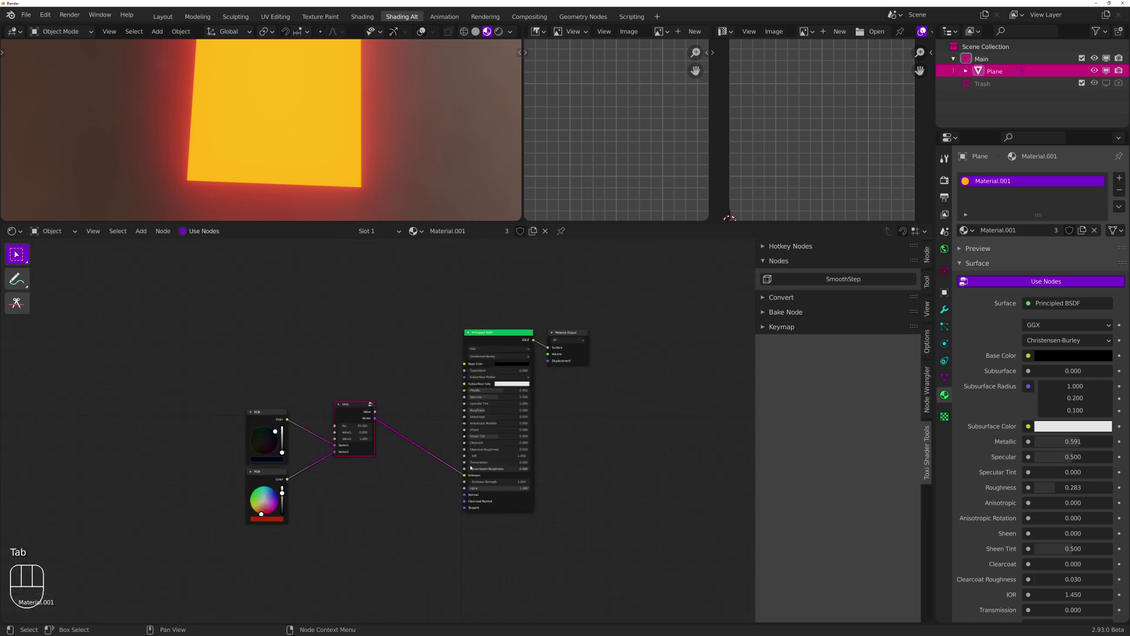
pyautogui.scroll(2, 457, 447)
pyautogui.moveTo(312, 147); pyautogui.dragTo(325, 95, button='middle')
pyautogui.scroll(-4, 325, 95)
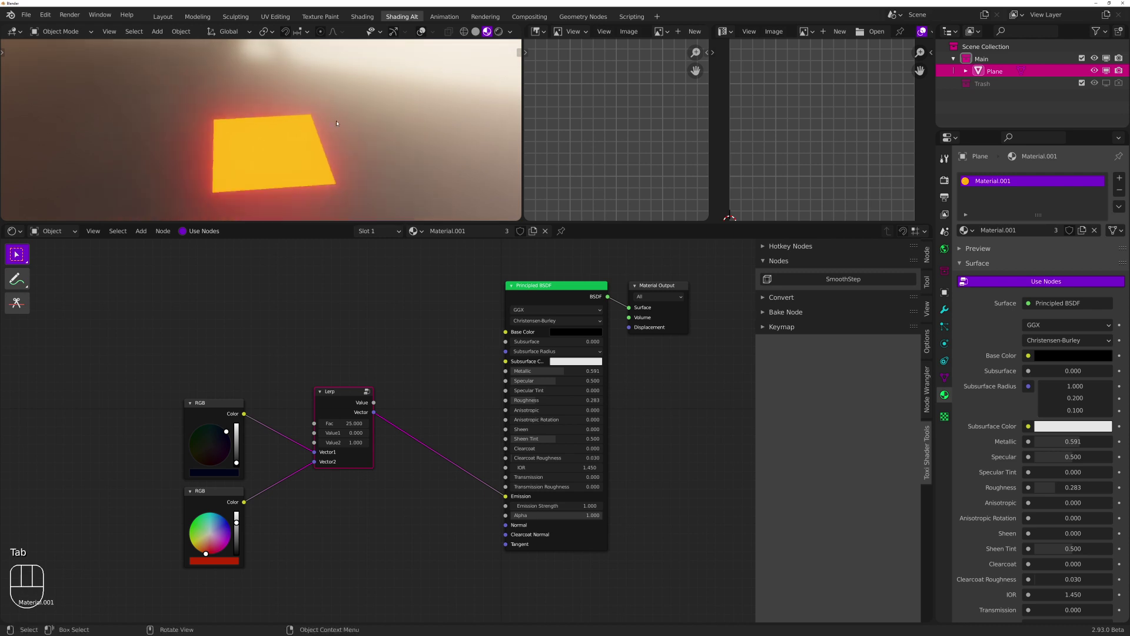
# Collapse the add-on's Nodes section and delete both RGB nodes together with the Lerp group
pyautogui.click(855, 261)
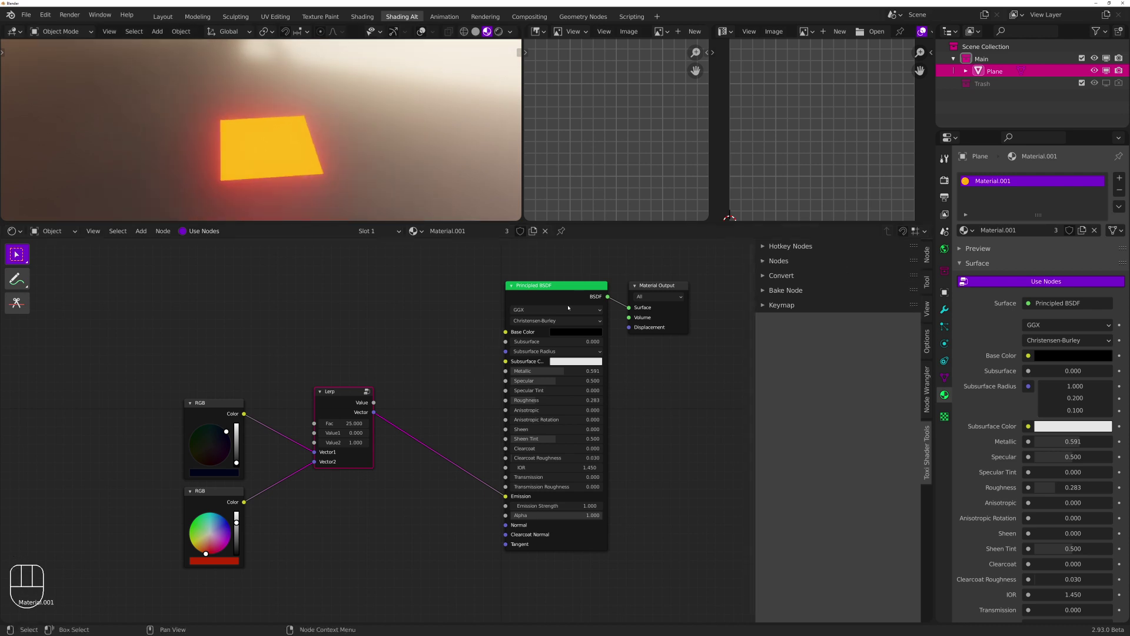
pyautogui.moveTo(314, 301); pyautogui.dragTo(433, 285, button='middle')
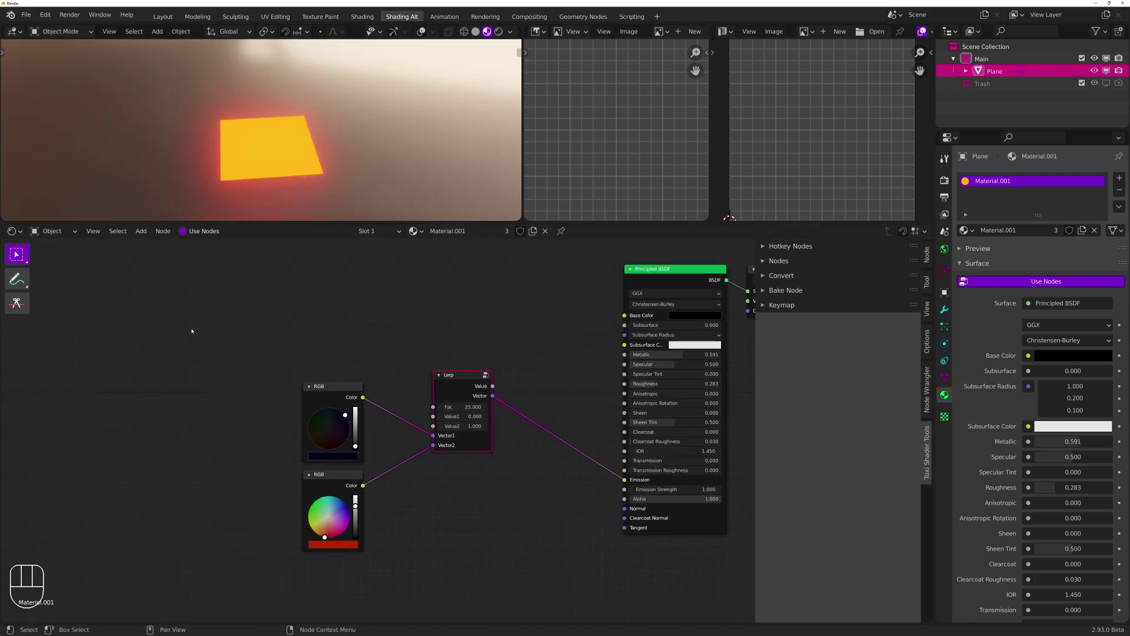
pyautogui.moveTo(193, 329); pyautogui.dragTo(506, 537)
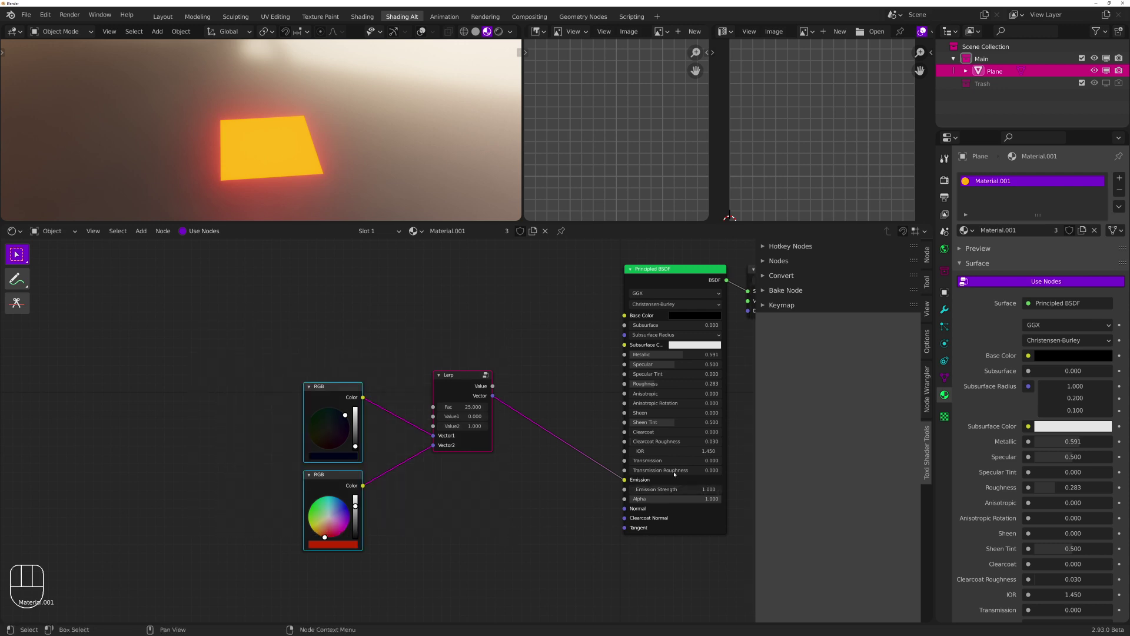
pyautogui.press('x')
# Add a Math node set to Add in the empty node area and convert it to Vector Math with the add-on's Convert tool
pyautogui.click(781, 276)
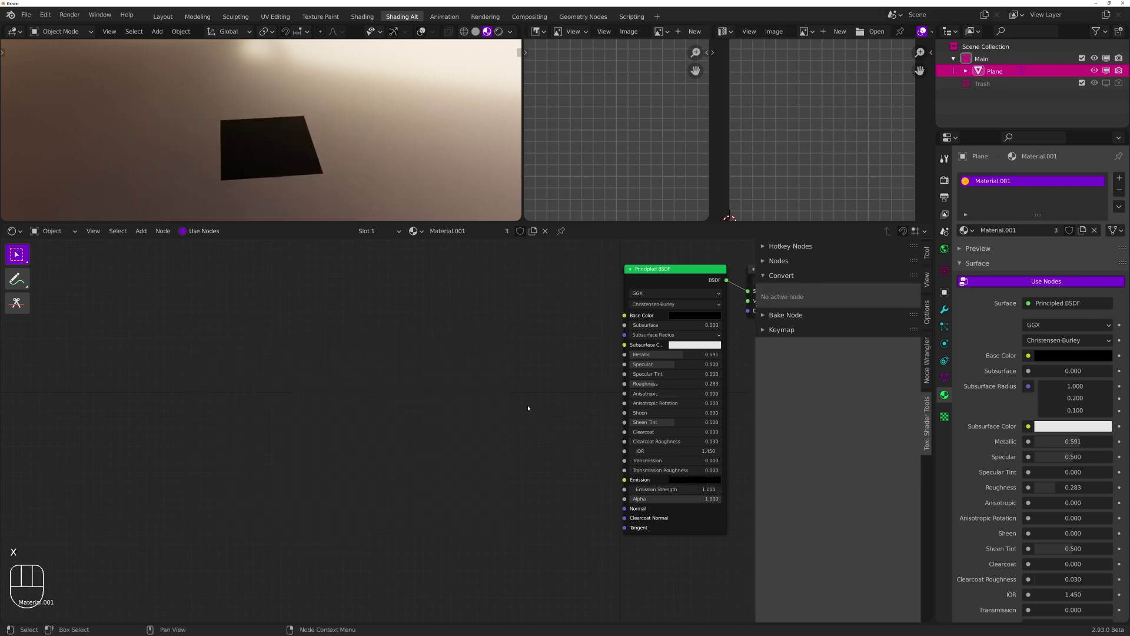
pyautogui.moveTo(530, 409); pyautogui.dragTo(422, 412, button='middle')
pyautogui.moveTo(245, 351); pyautogui.dragTo(378, 377, button='middle')
pyautogui.press('a')
pyautogui.click(247, 324)
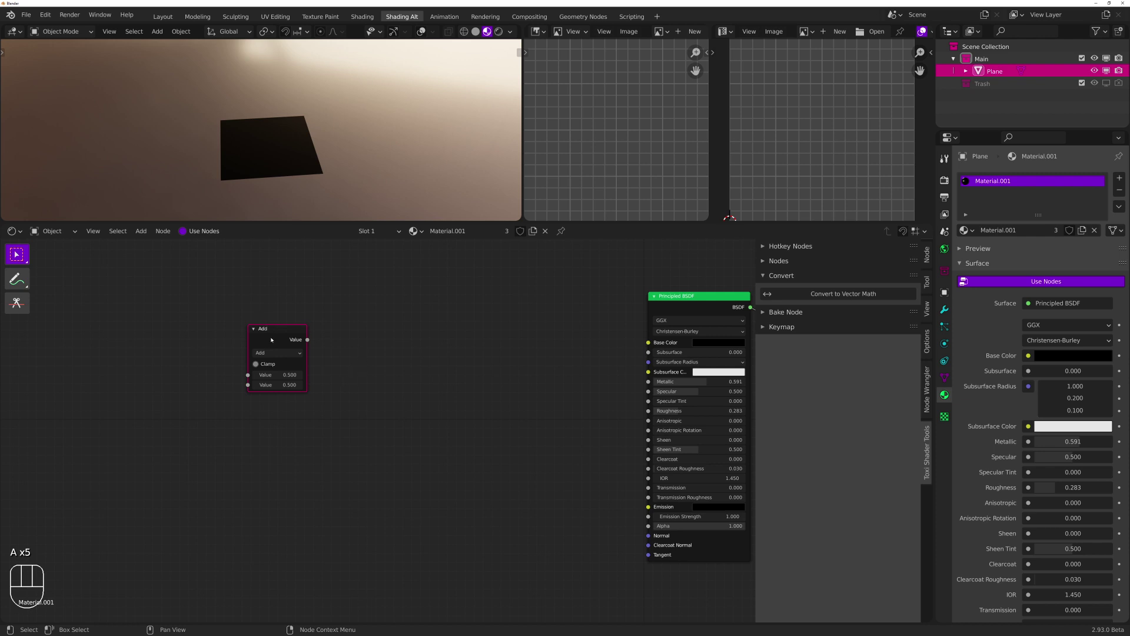
pyautogui.moveTo(271, 340); pyautogui.dragTo(384, 347)
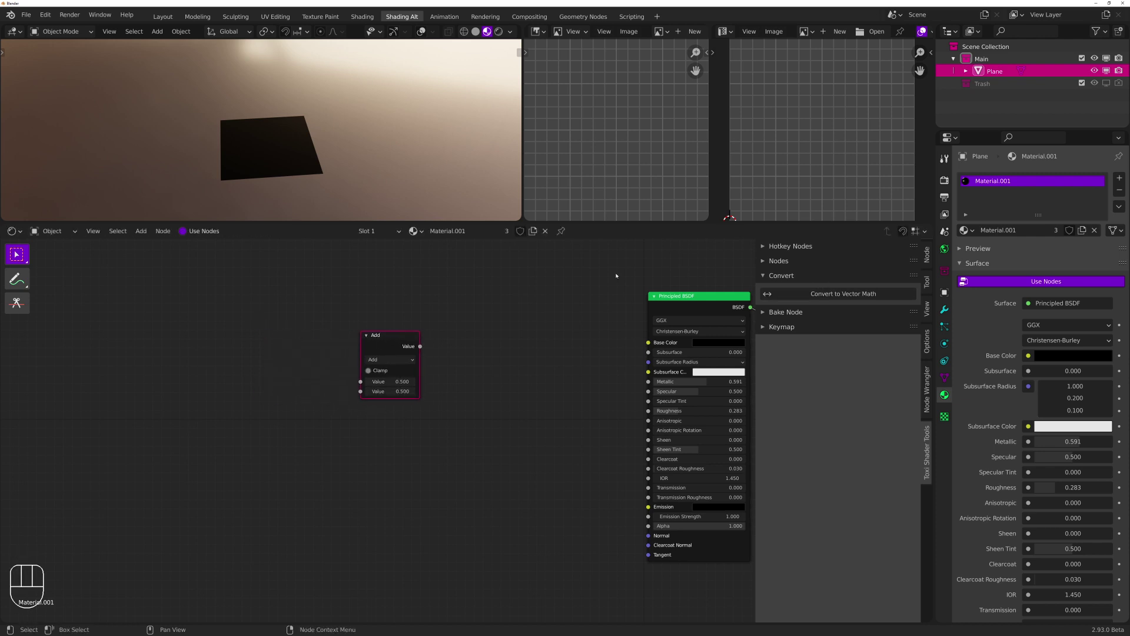
pyautogui.click(840, 294)
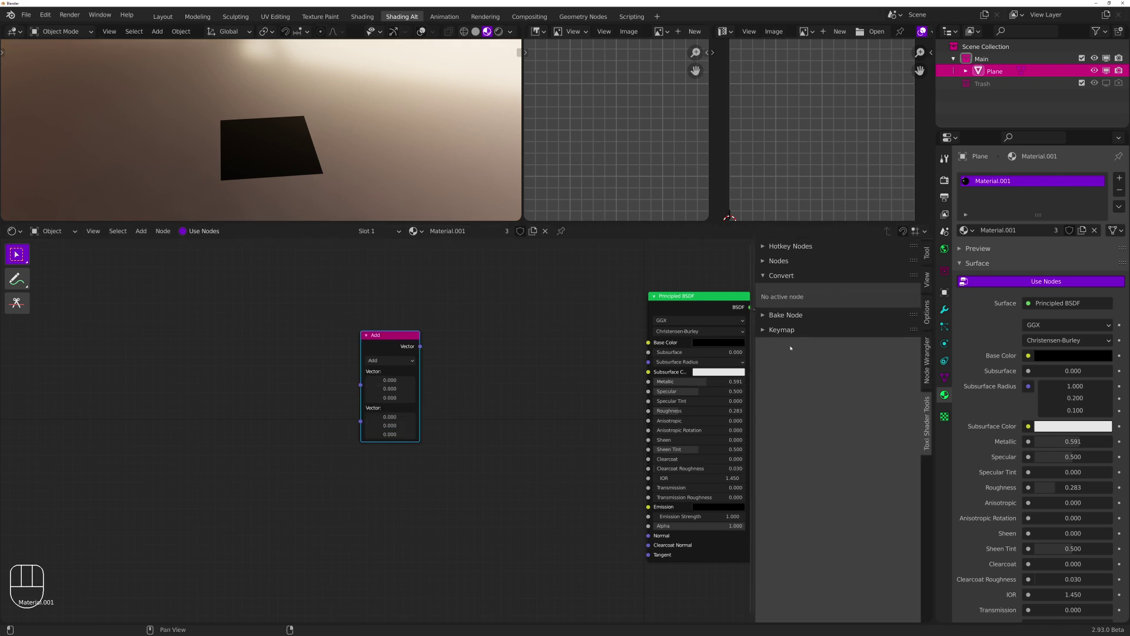
# Convert the Add node back and forth between Math and Vector Math, and undo the last conversion
pyautogui.click(858, 298)
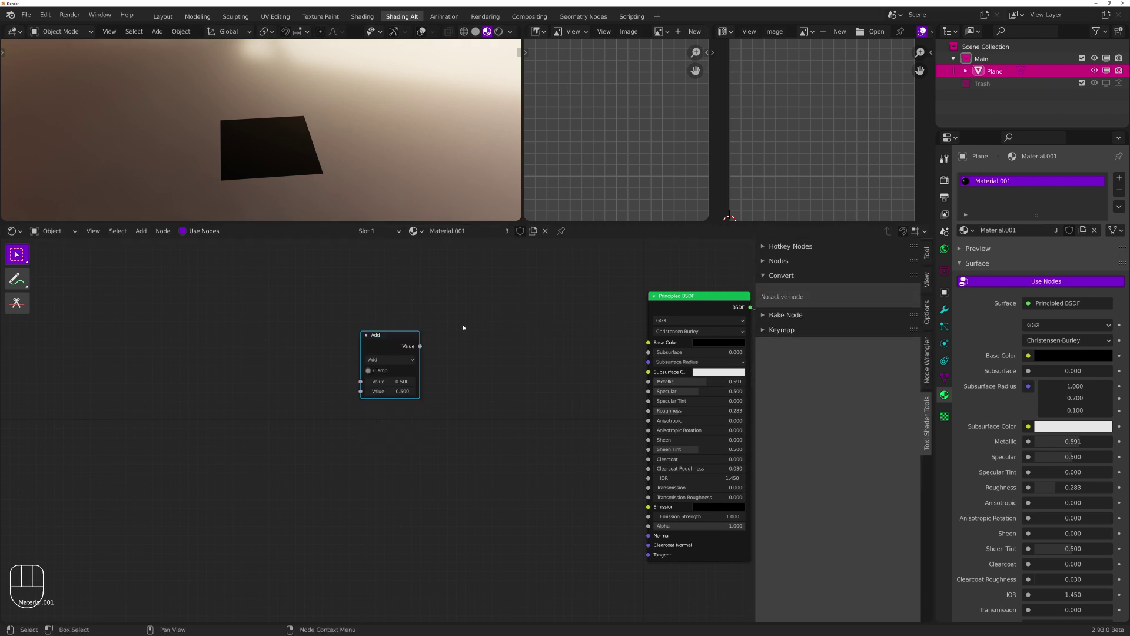
pyautogui.click(849, 296)
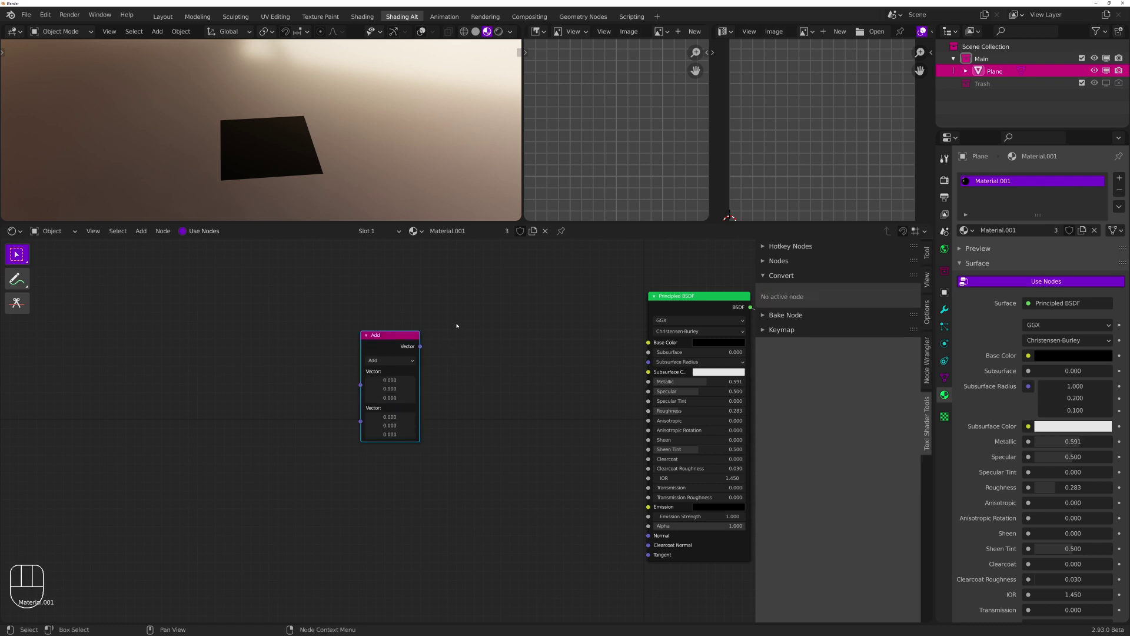
pyautogui.click(851, 296)
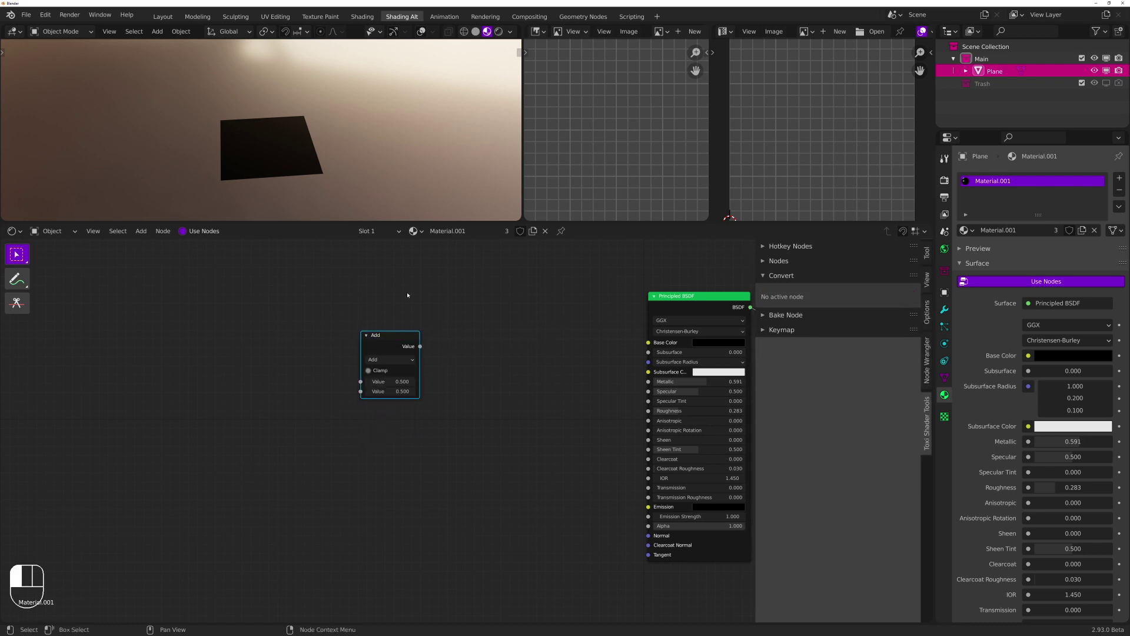
pyautogui.hotkey('ctrl', 'z')
pyautogui.click(366, 335)
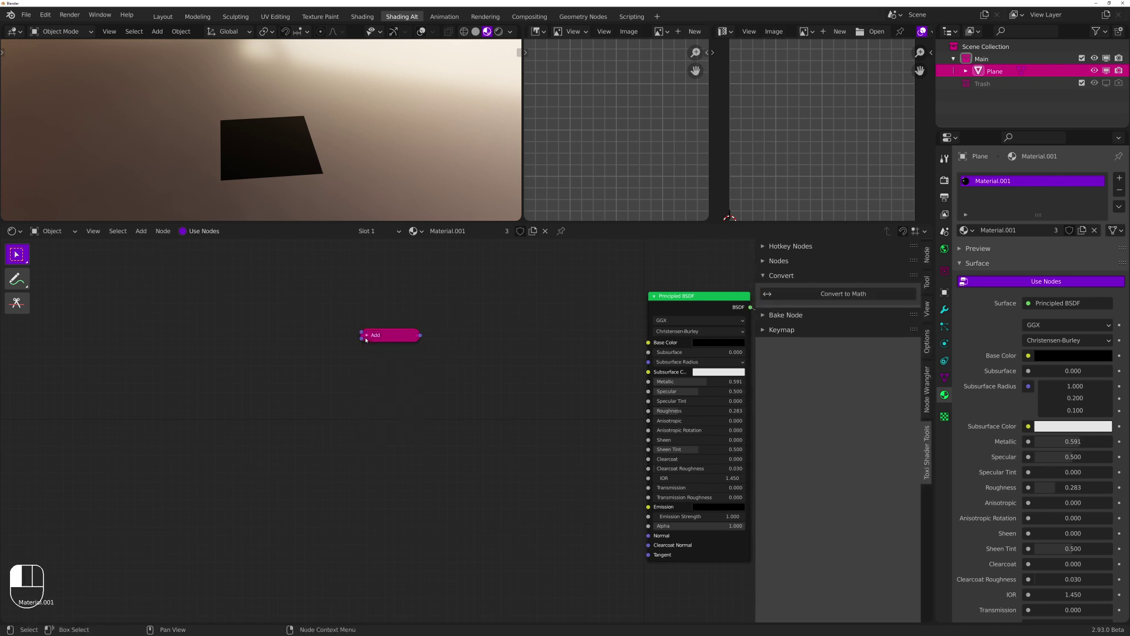
pyautogui.click(366, 335)
pyautogui.scroll(3, 423, 316)
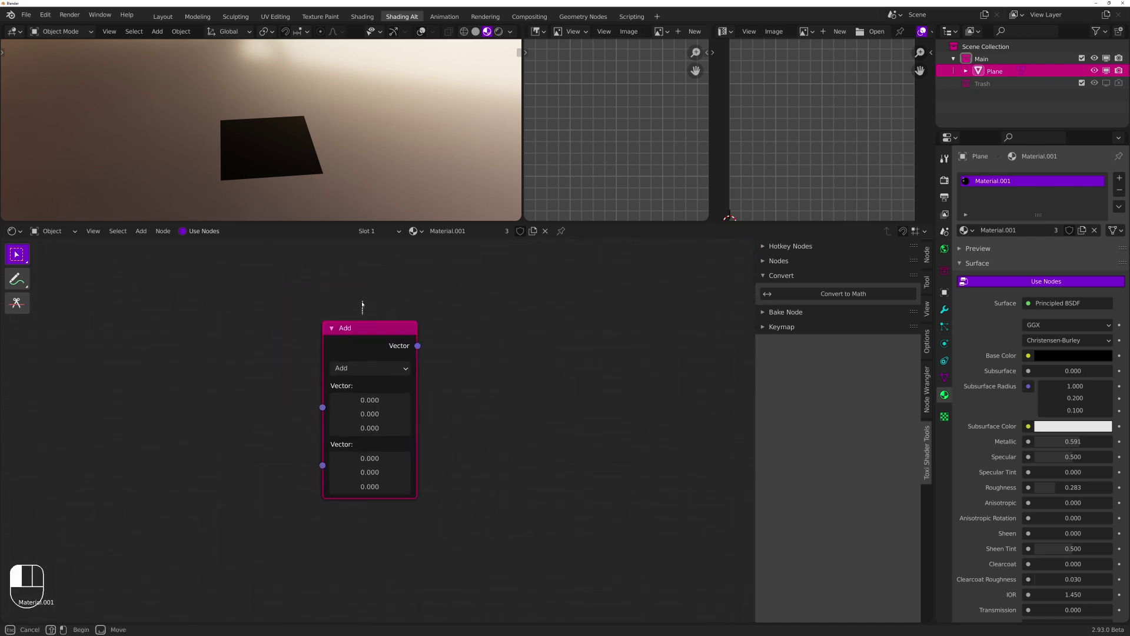
# Search the available node commands for "math" and browse through the matches
pyautogui.hotkey('shift', 'a')
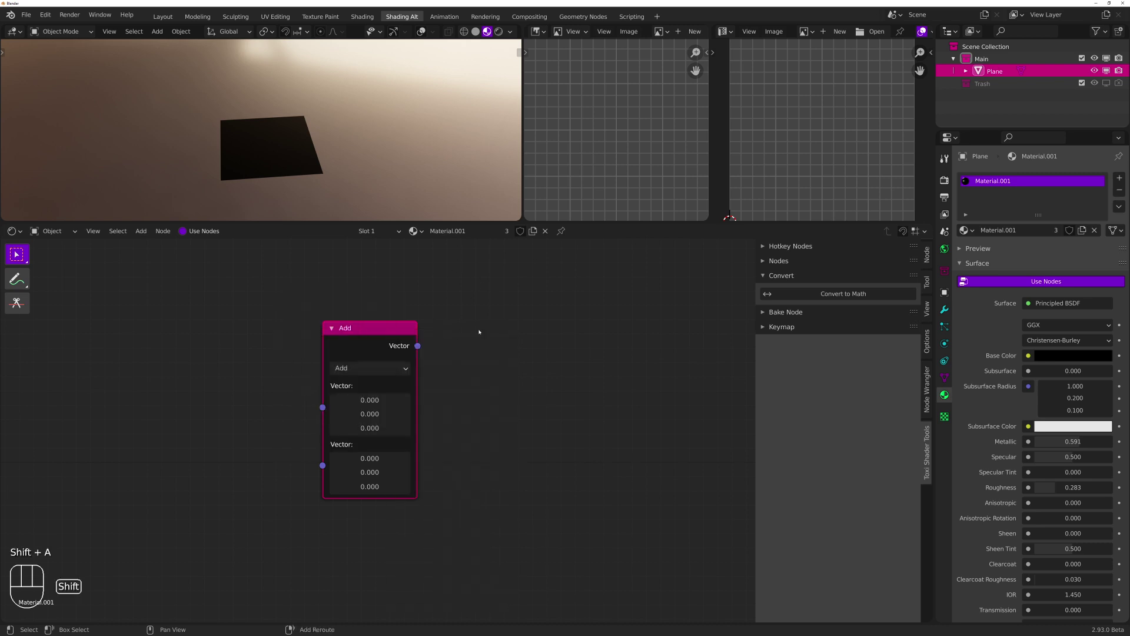
pyautogui.hotkey('shift', 'a')
pyautogui.press('space')
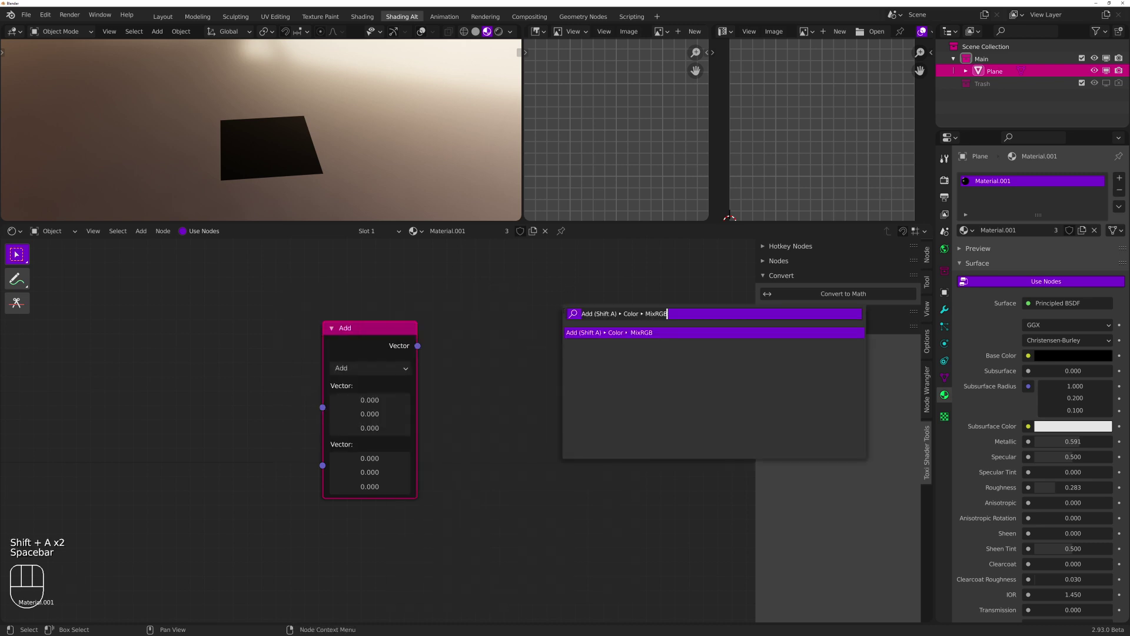
pyautogui.write('math')
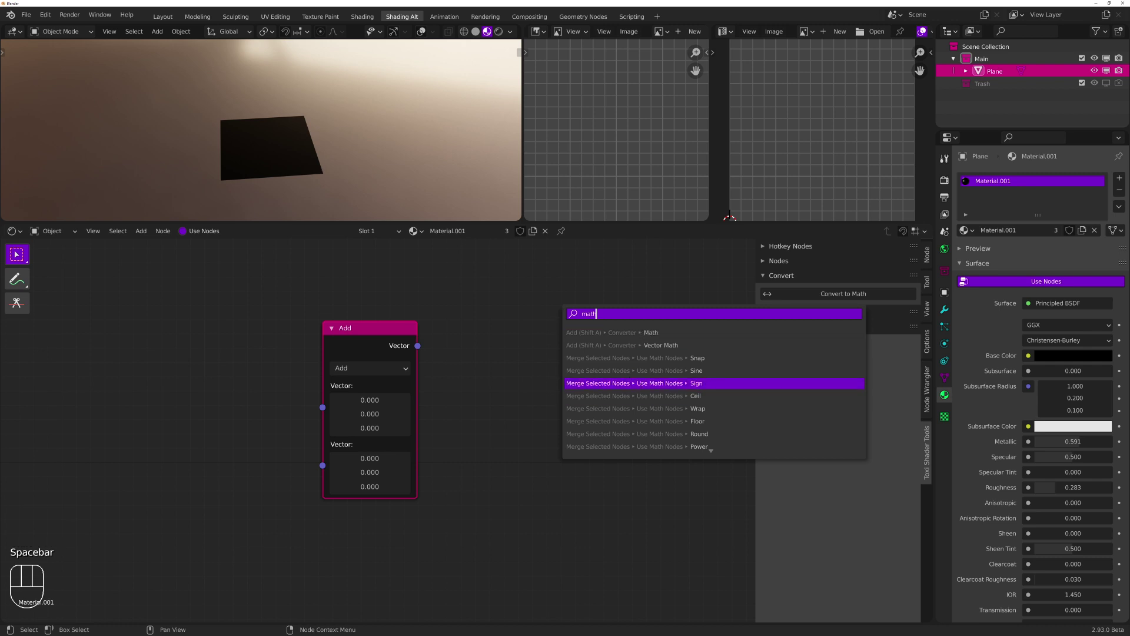
pyautogui.scroll(-7, 642, 383)
pyautogui.scroll(-4, 643, 383)
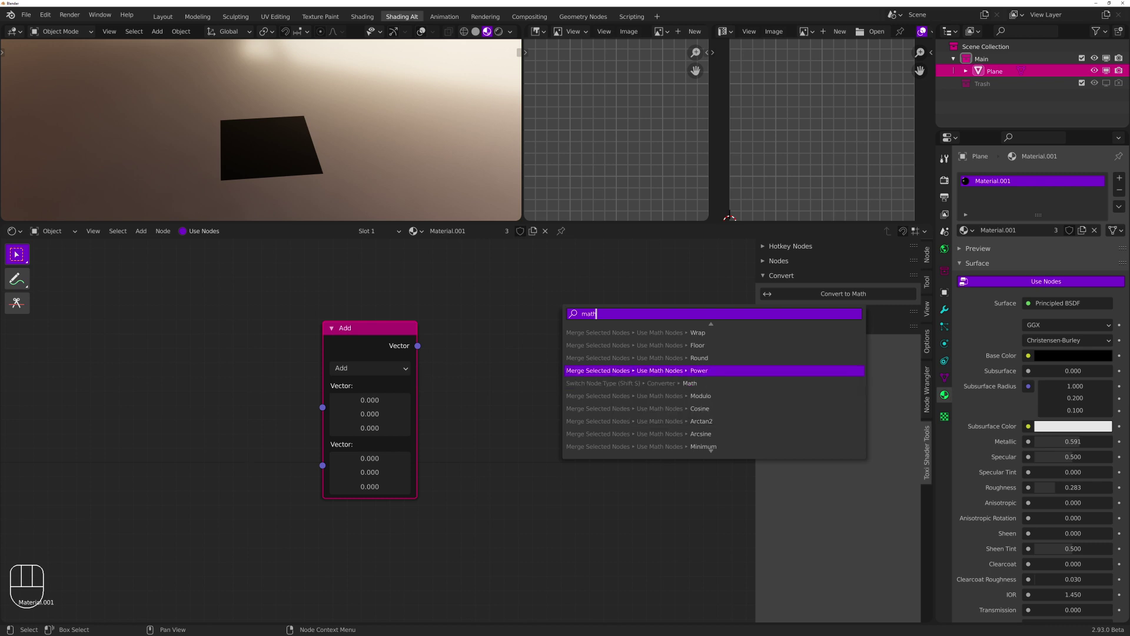
# Set the Vector Math node's operation to Multiply and switch its node type to Math using the command search
pyautogui.click(365, 368)
pyautogui.click(352, 412)
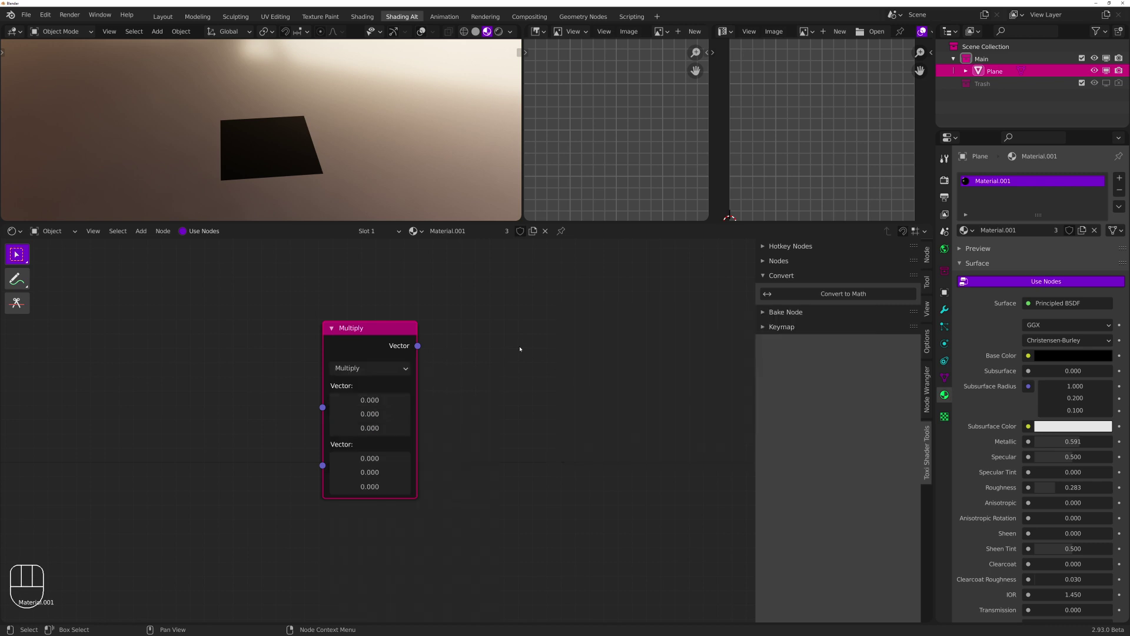
pyautogui.press('space')
pyautogui.write('Swit')
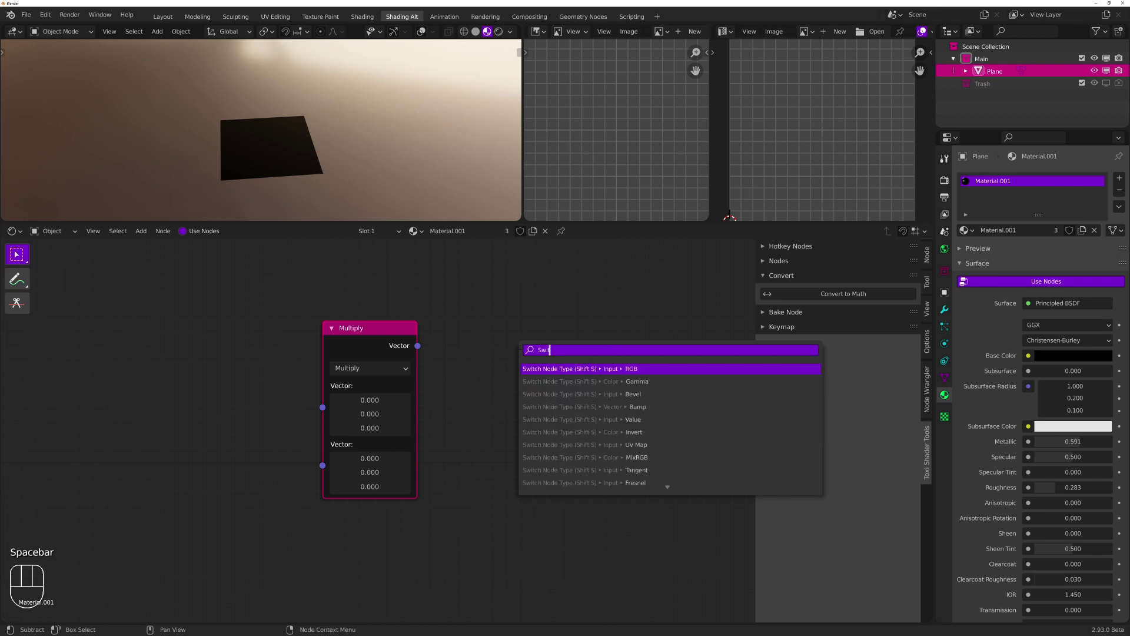
pyautogui.write('ch Node Type Math')
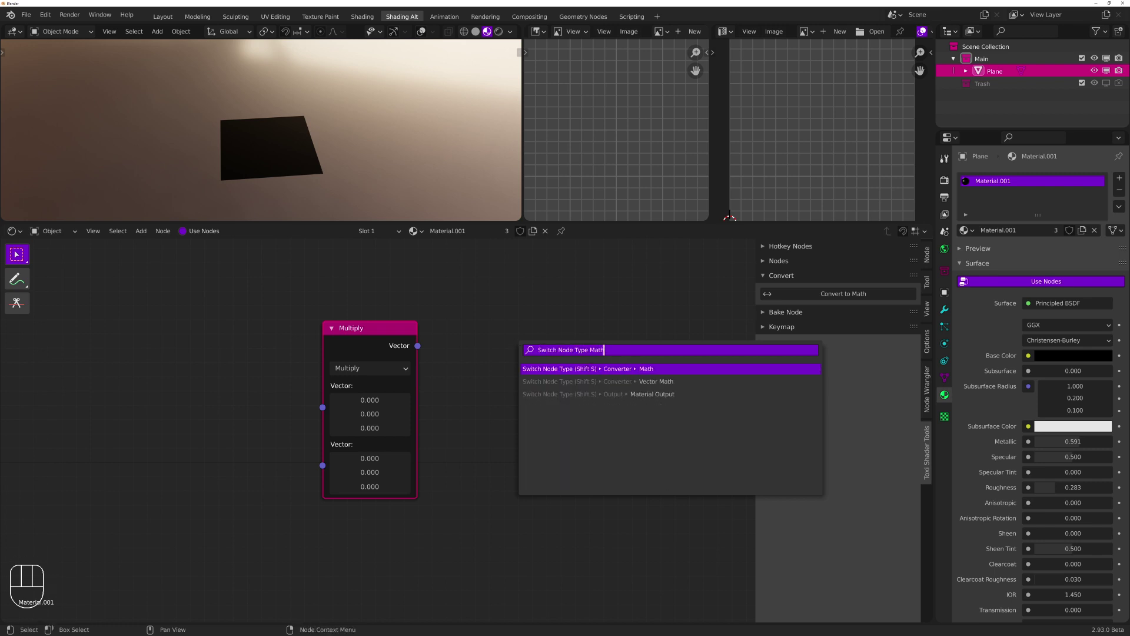
pyautogui.click(587, 370)
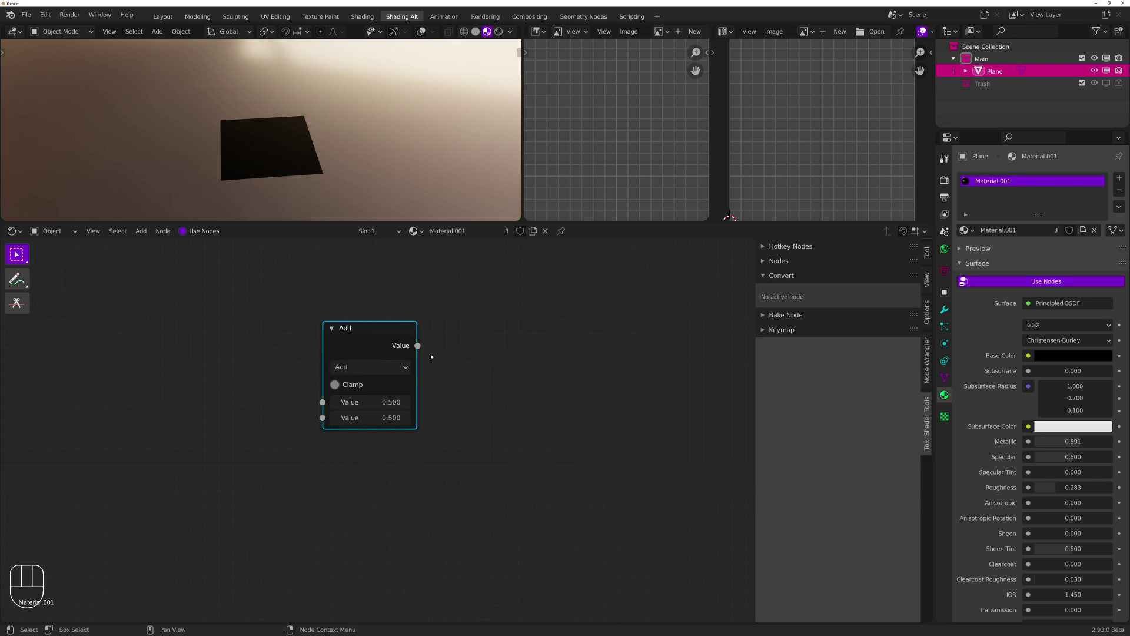
# Move the Math node slightly closer to the Principled BSDF and set its operation to Multiply
pyautogui.scroll(-8, 493, 391)
pyautogui.moveTo(500, 396); pyautogui.dragTo(474, 365, button='middle')
pyautogui.scroll(3, 448, 363)
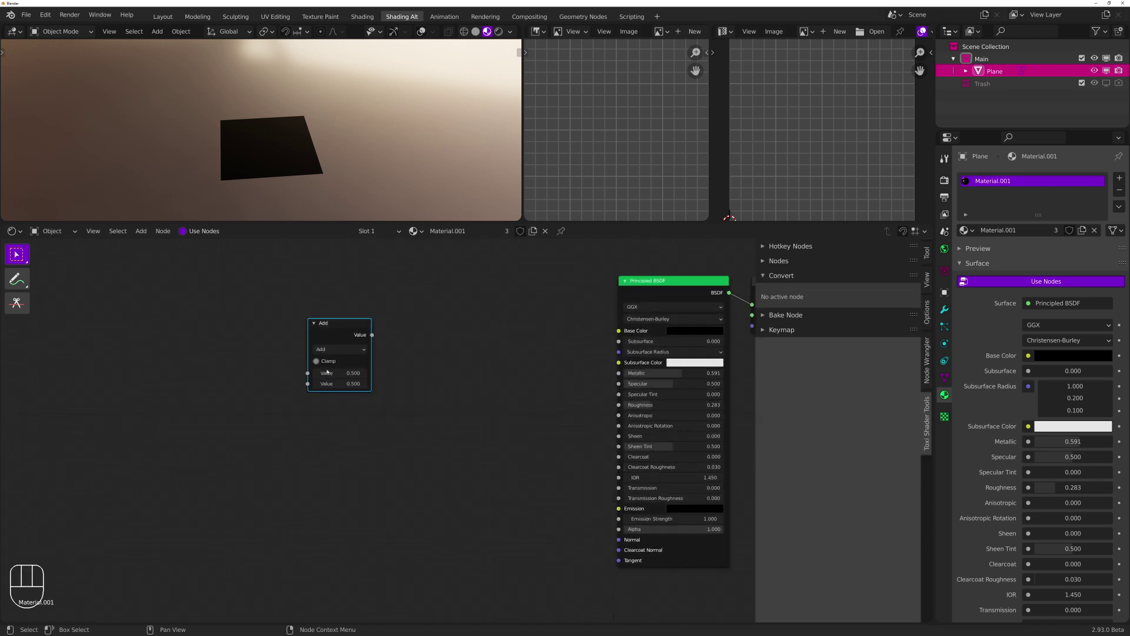
pyautogui.moveTo(328, 372); pyautogui.dragTo(231, 374, button='middle')
pyautogui.moveTo(226, 339); pyautogui.dragTo(277, 361)
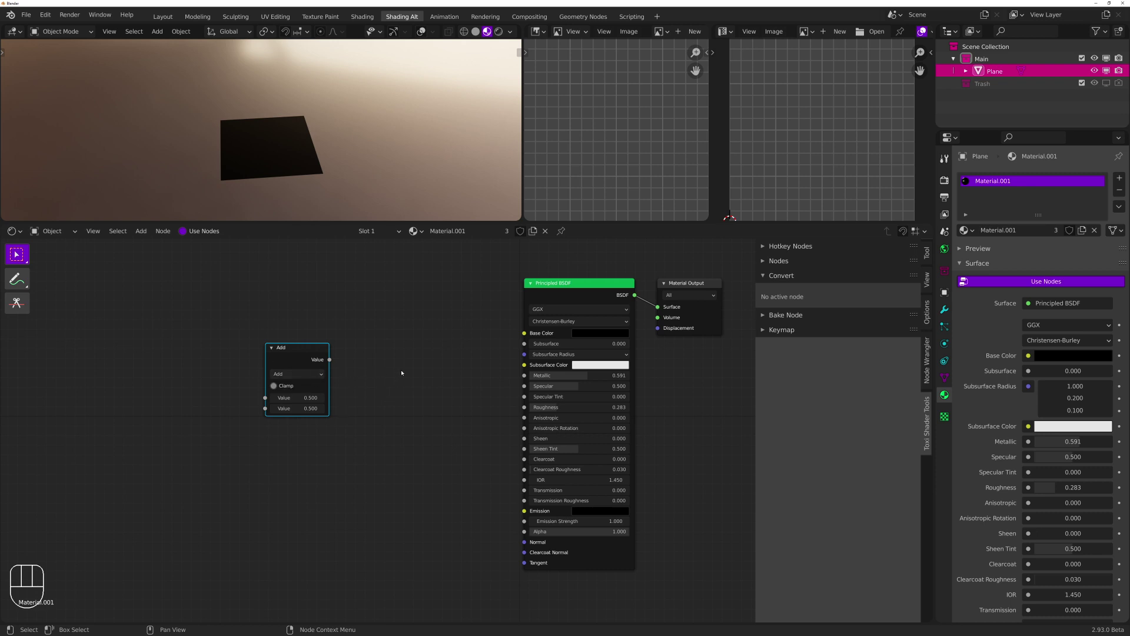
pyautogui.click(391, 373)
pyautogui.click(282, 375)
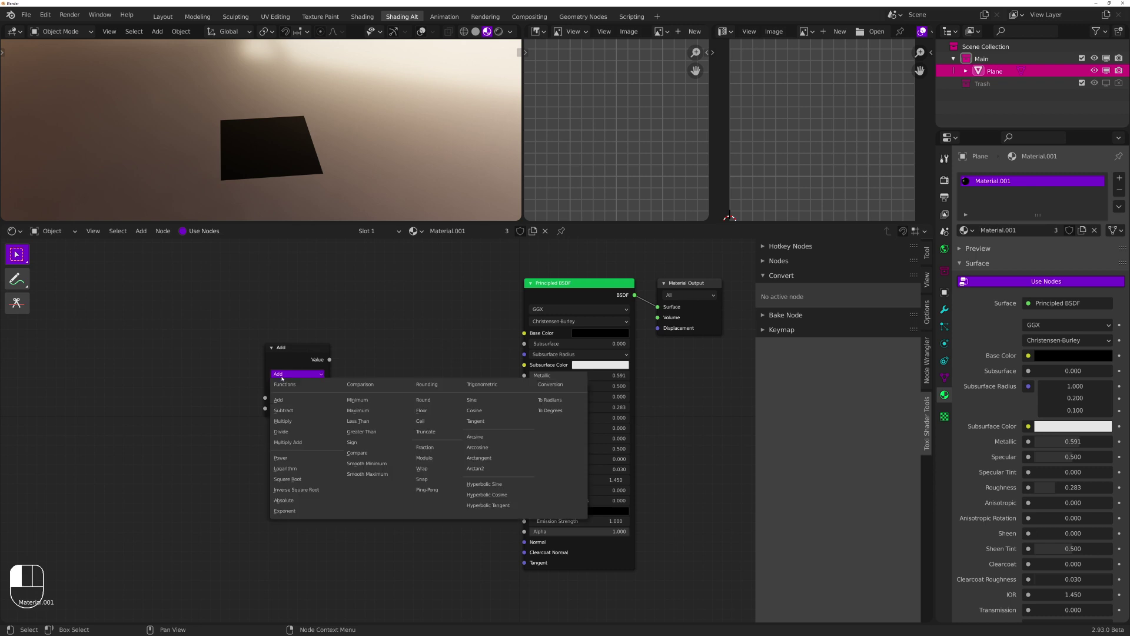
pyautogui.click(306, 375)
pyautogui.click(284, 421)
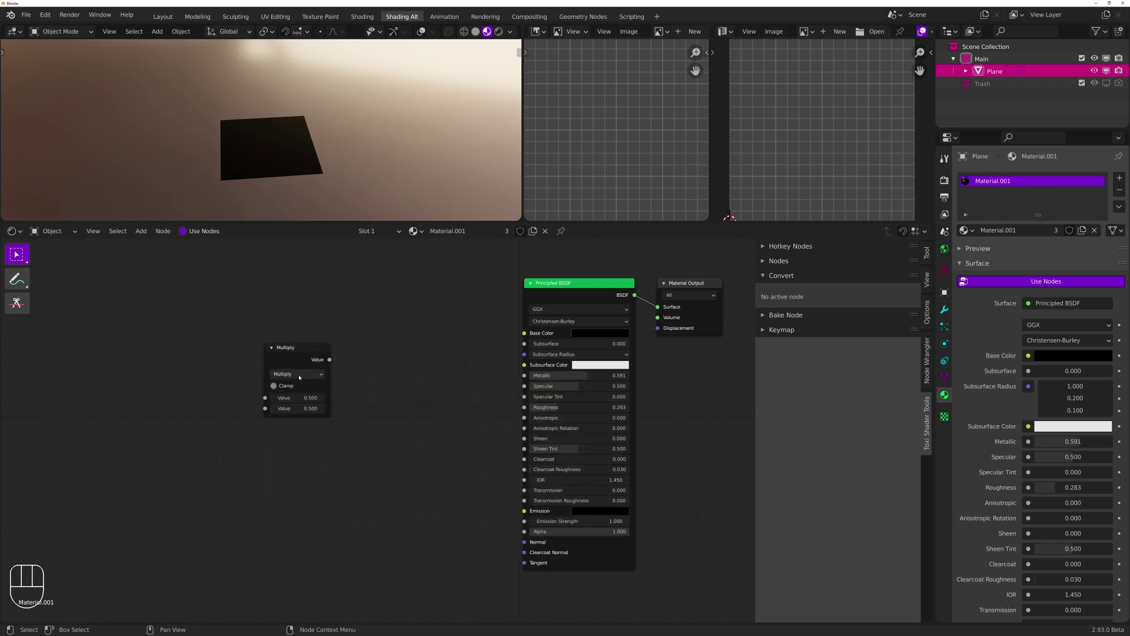
# Delete the Multiply node and briefly view the list of hotkey nodes
pyautogui.press('x')
pyautogui.click(789, 246)
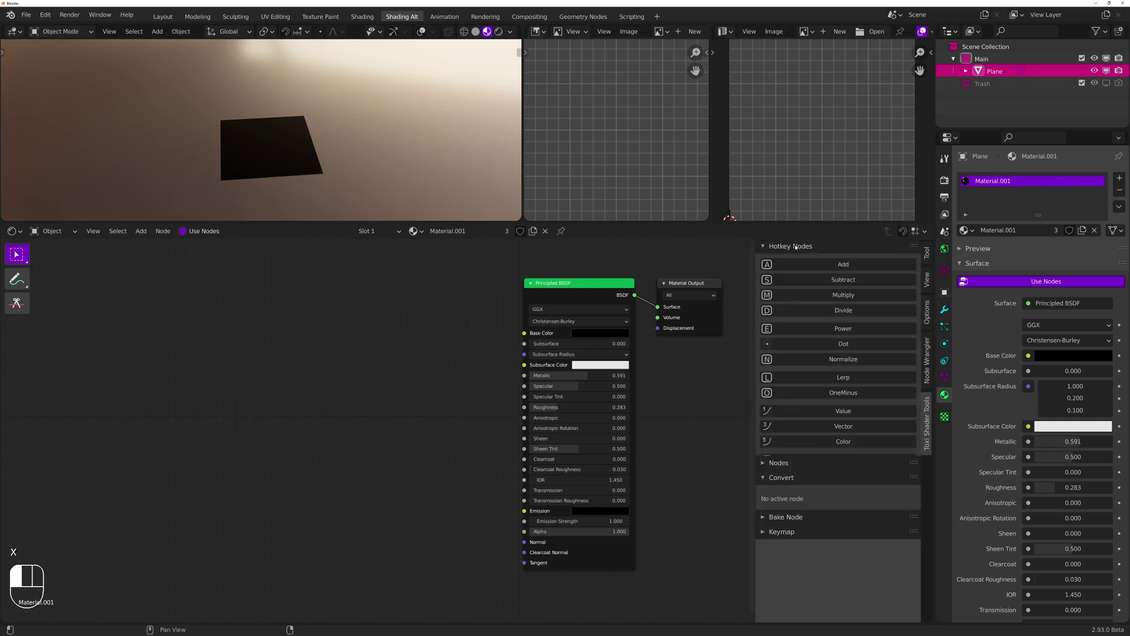
pyautogui.click(790, 245)
pyautogui.moveTo(330, 304); pyautogui.dragTo(414, 331, button='middle')
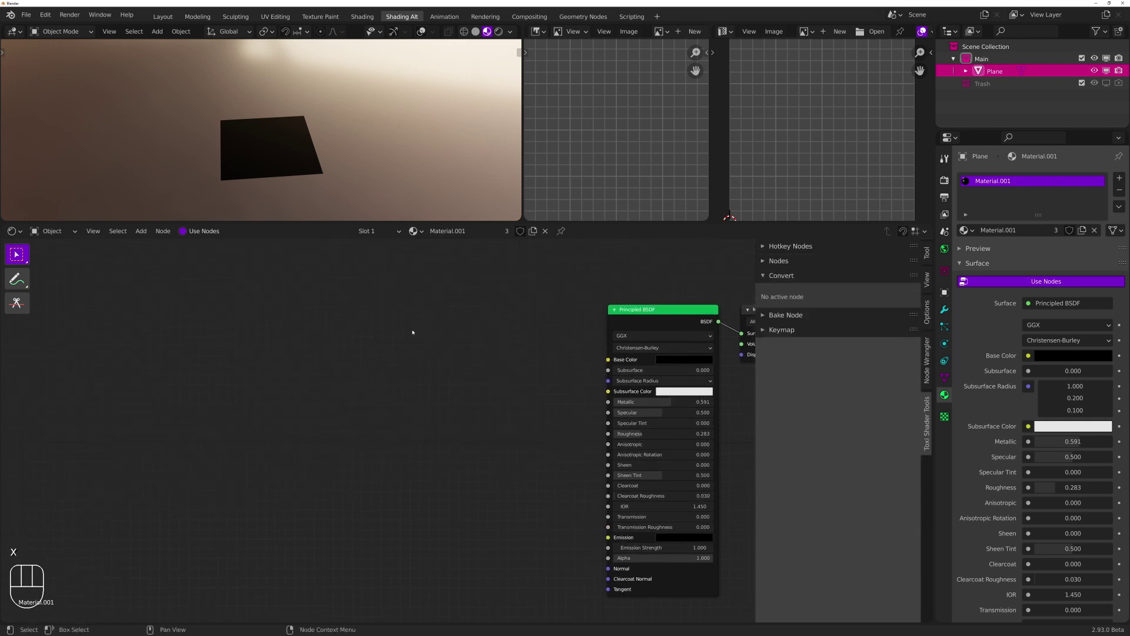
# Add a Multiply math node to the left of the Principled BSDF and convert it to Vector Math
pyautogui.click(406, 329)
pyautogui.press('m')
pyautogui.click(303, 310)
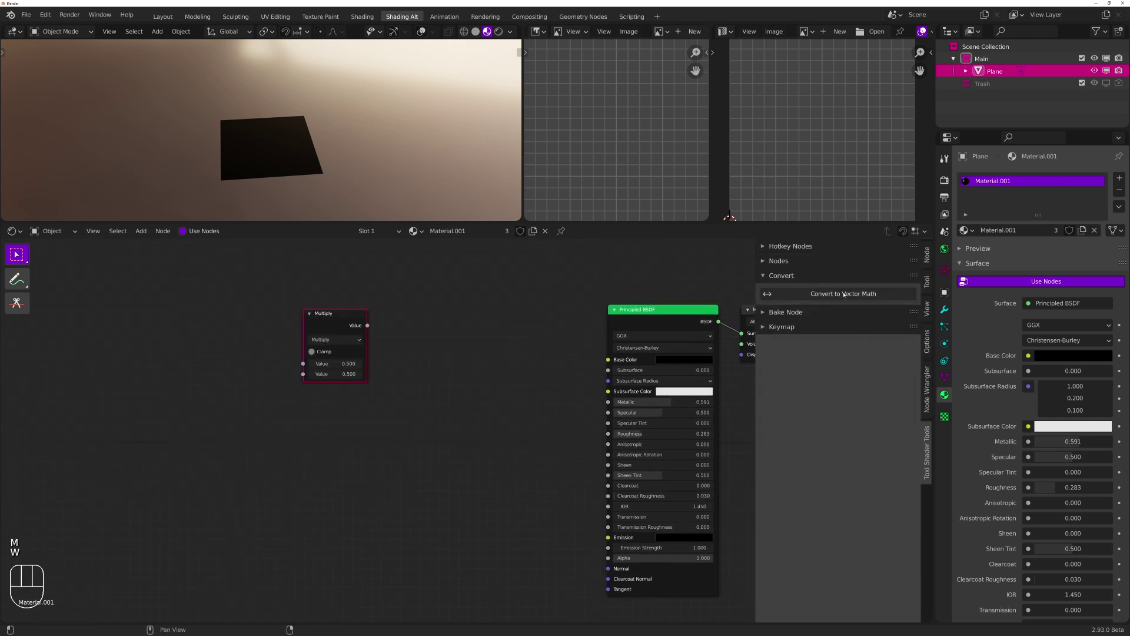
pyautogui.press('w')
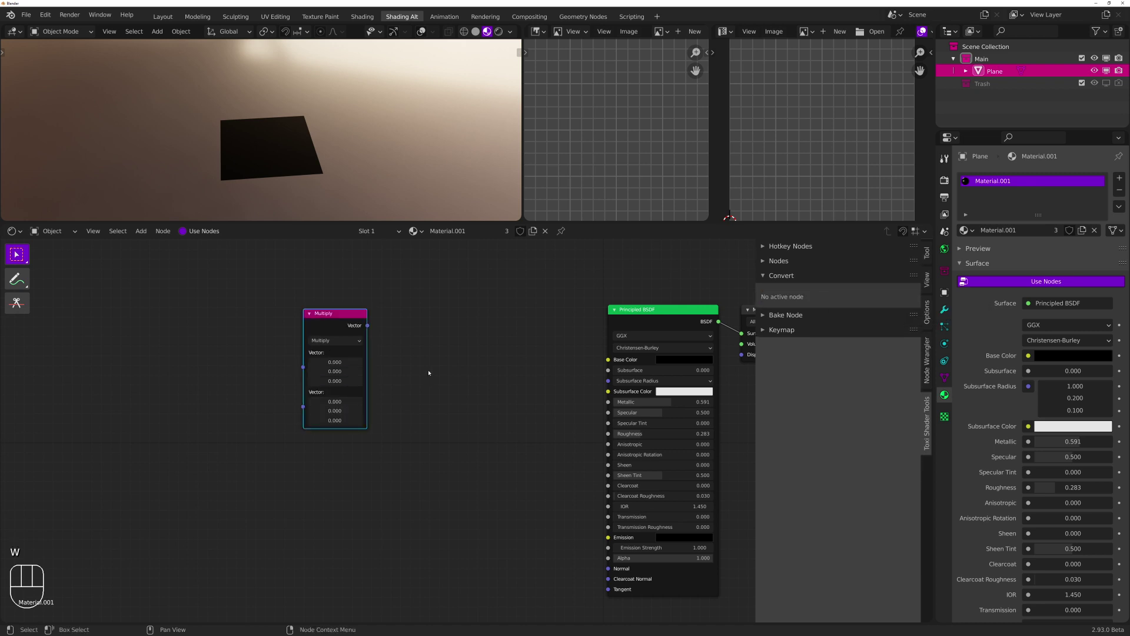
# Set the Vector Math node's operation to Sine and convert the node to Math
pyautogui.moveTo(309, 328); pyautogui.dragTo(379, 347)
pyautogui.scroll(3, 379, 347)
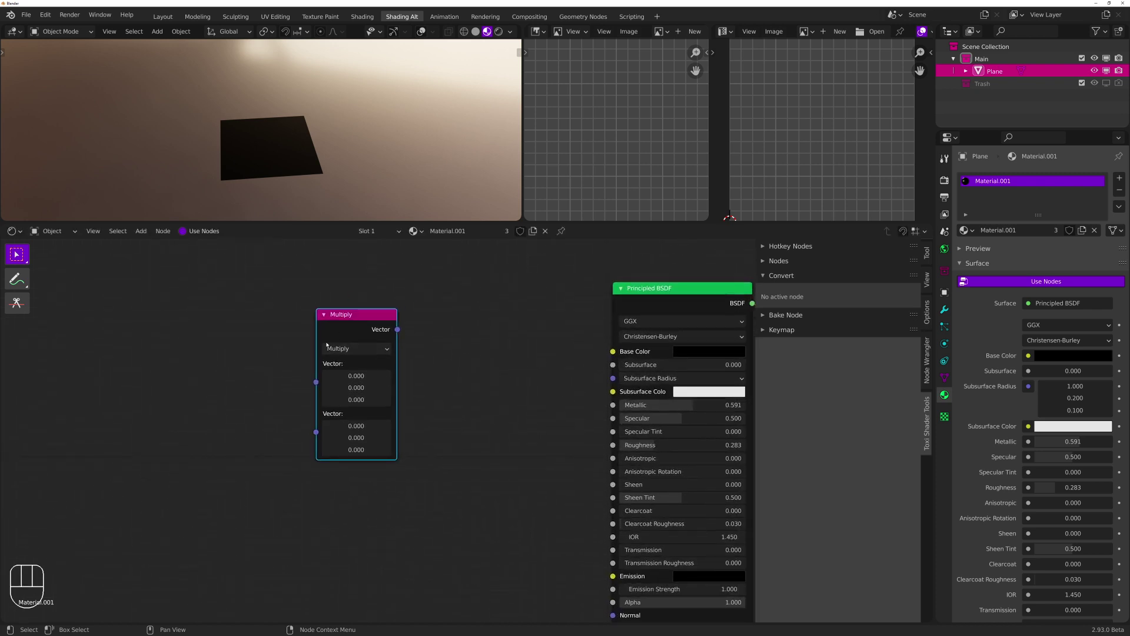
pyautogui.click(354, 350)
pyautogui.click(355, 352)
pyautogui.click(356, 350)
pyautogui.click(366, 350)
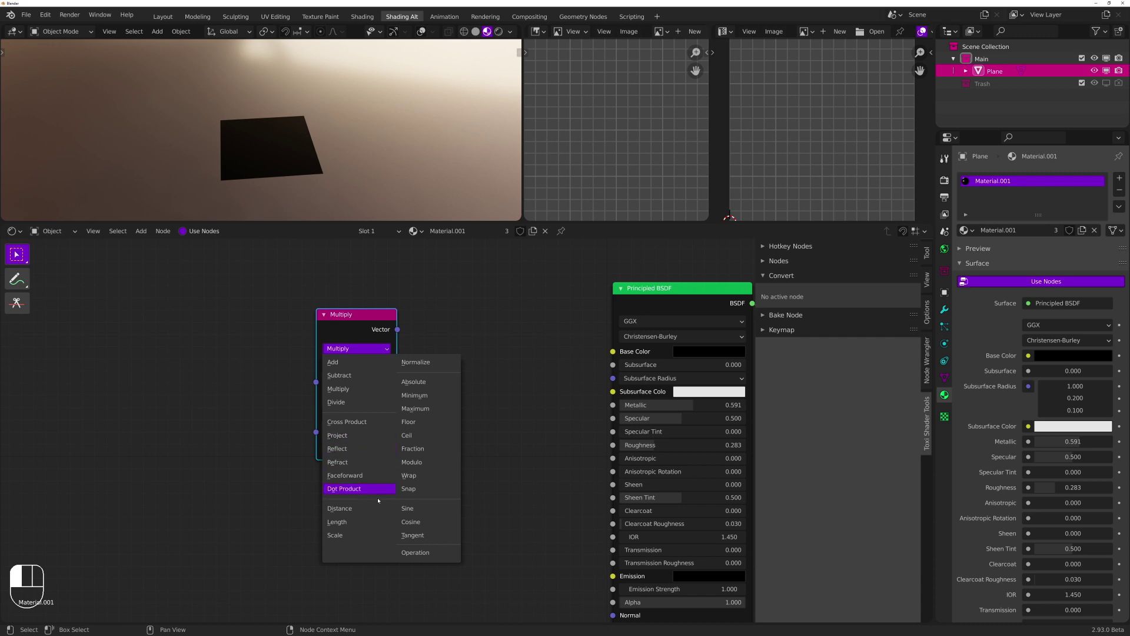
pyautogui.click(424, 514)
pyautogui.click(324, 315)
pyautogui.click(325, 315)
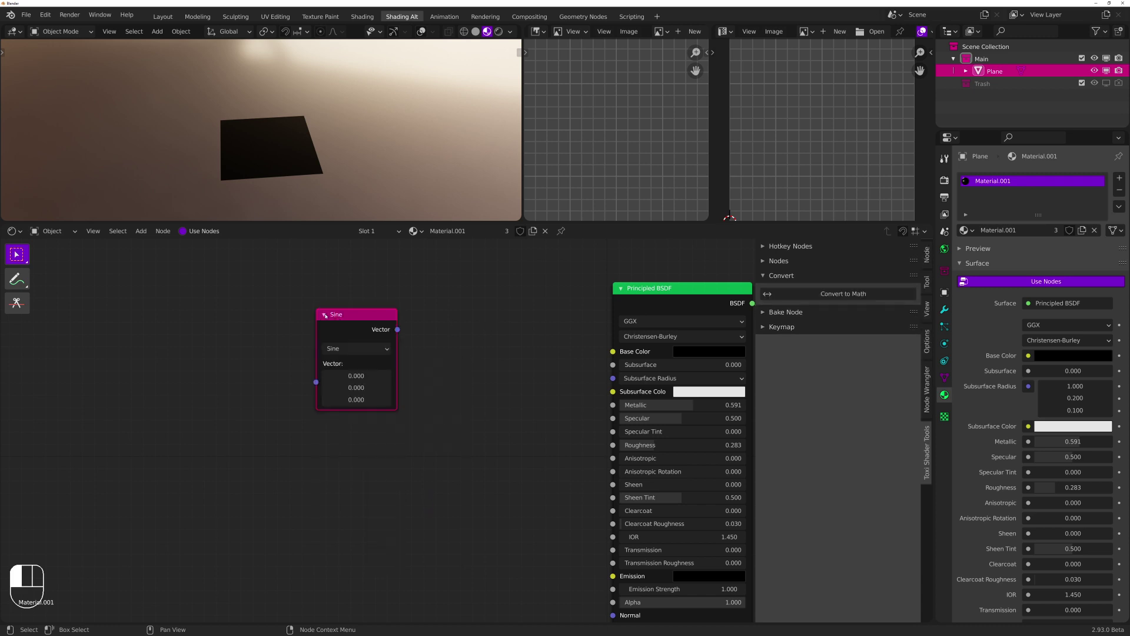
pyautogui.click(879, 300)
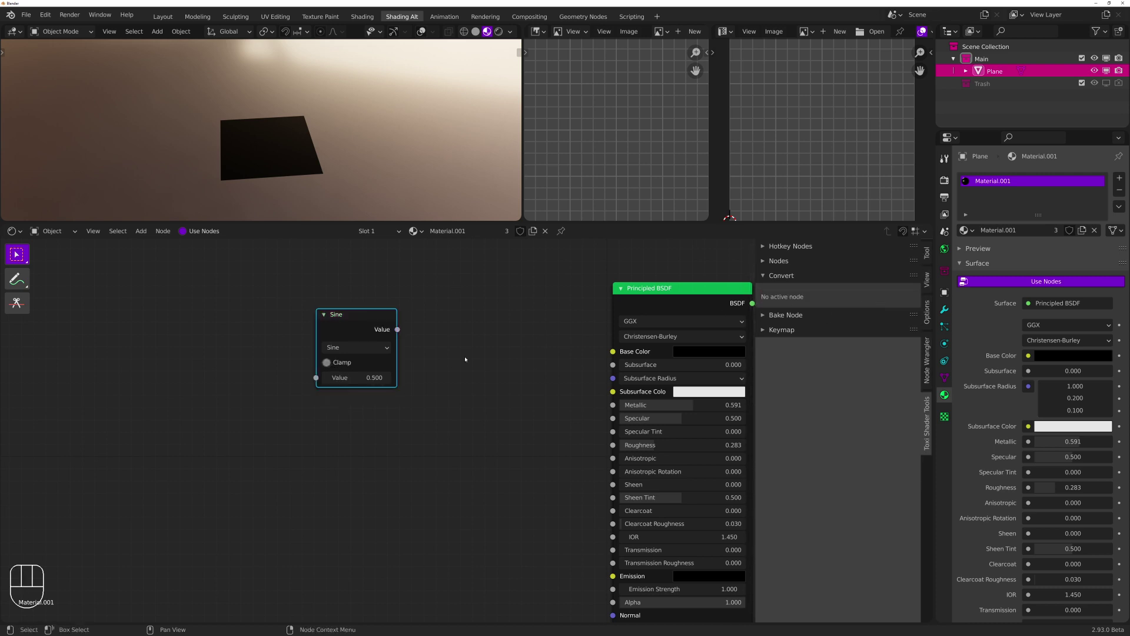
# Set the Math node's operation to Fraction, convert the node to Vector Math and select it
pyautogui.click(381, 346)
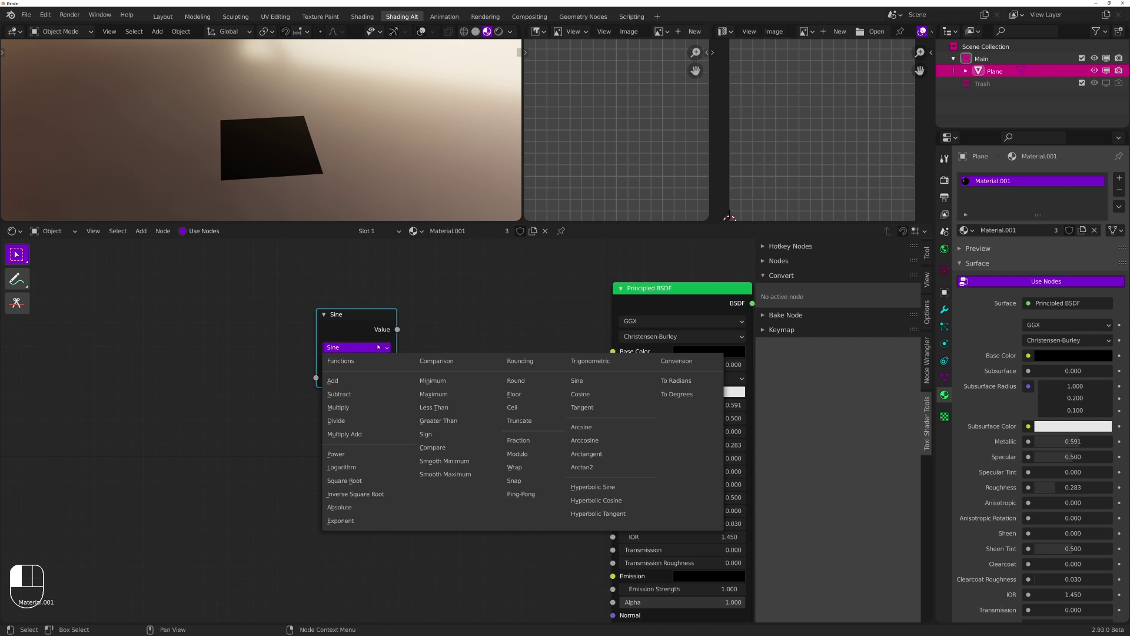
pyautogui.click(518, 441)
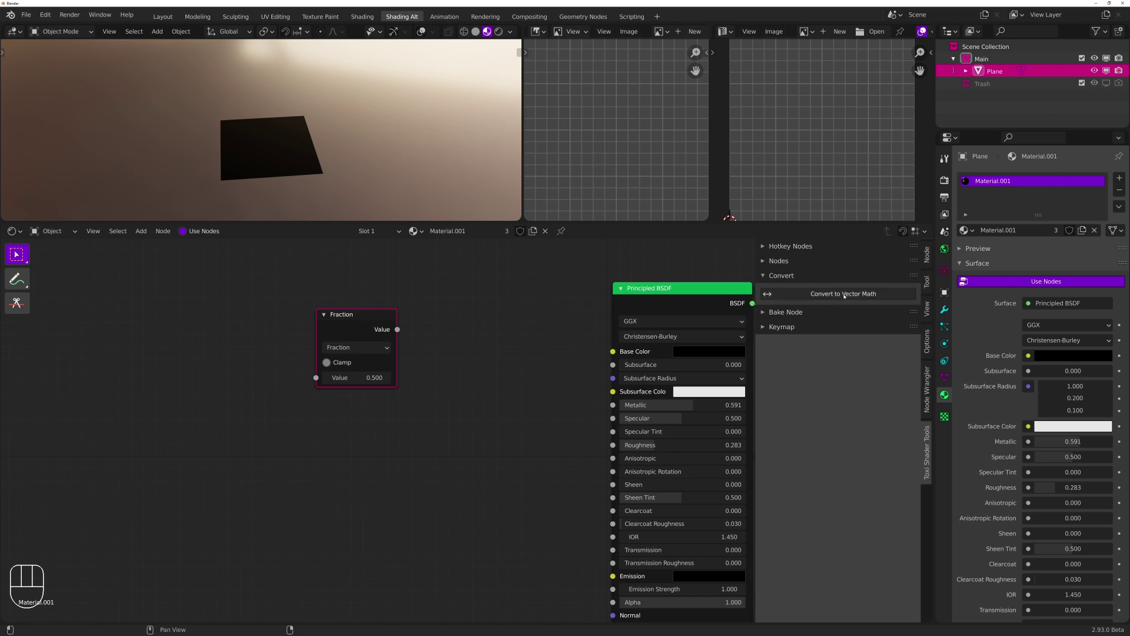
pyautogui.click(845, 295)
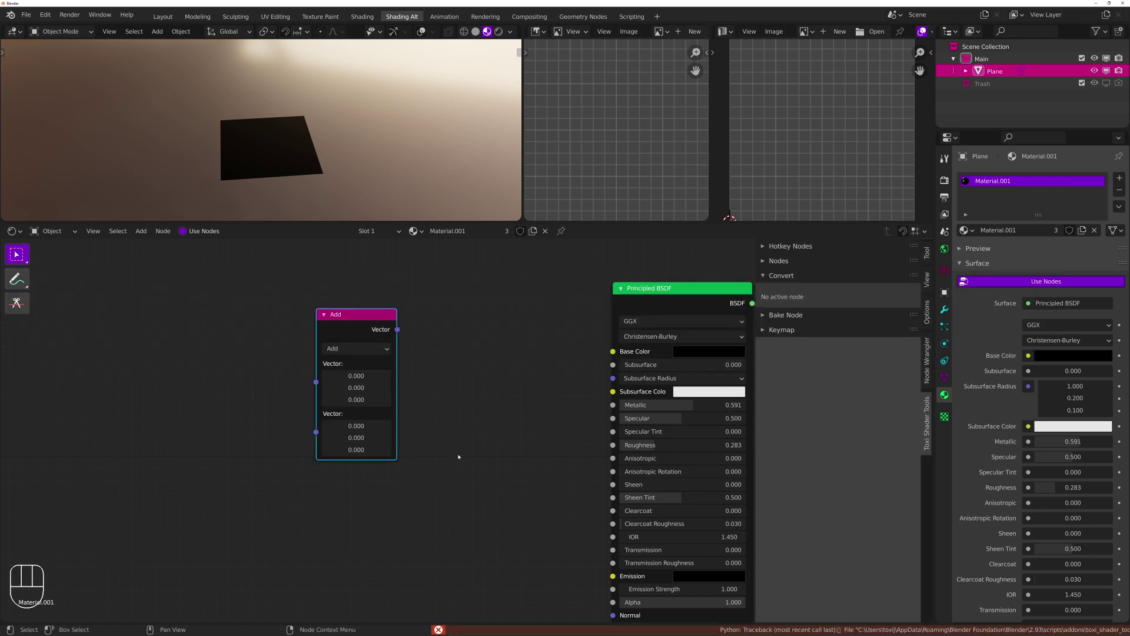
pyautogui.click(355, 336)
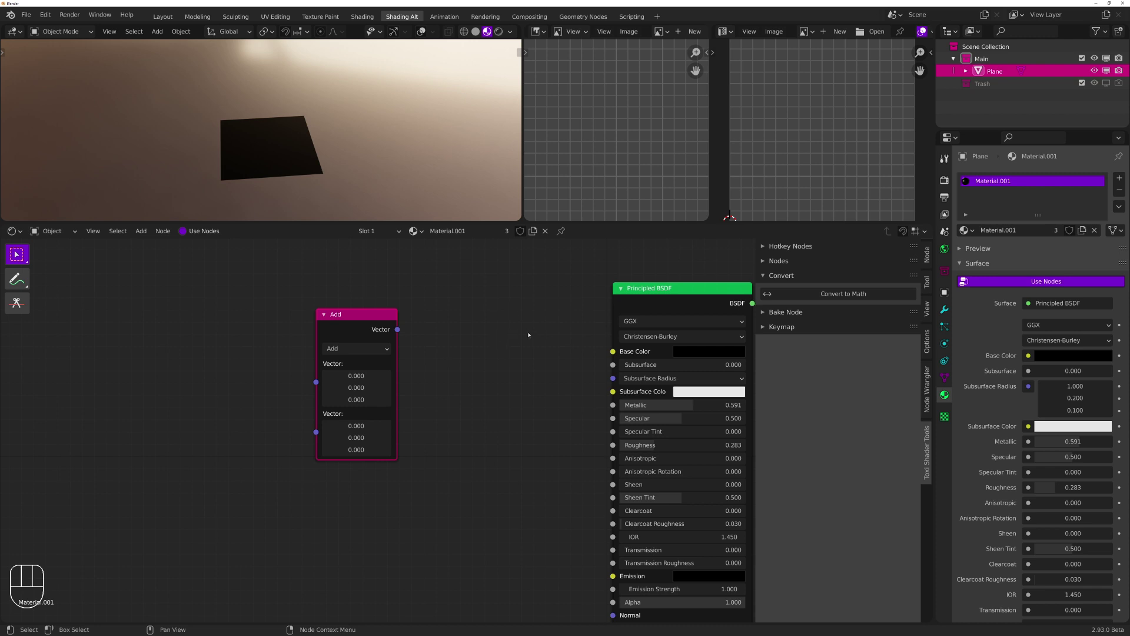
# Replace the Add node with a Combine XYZ node and a Separate XYZ node placed to its left
pyautogui.moveTo(486, 298); pyautogui.dragTo(514, 311, button='middle')
pyautogui.scroll(-3, 449, 295)
pyautogui.press('x')
pyautogui.press('v')
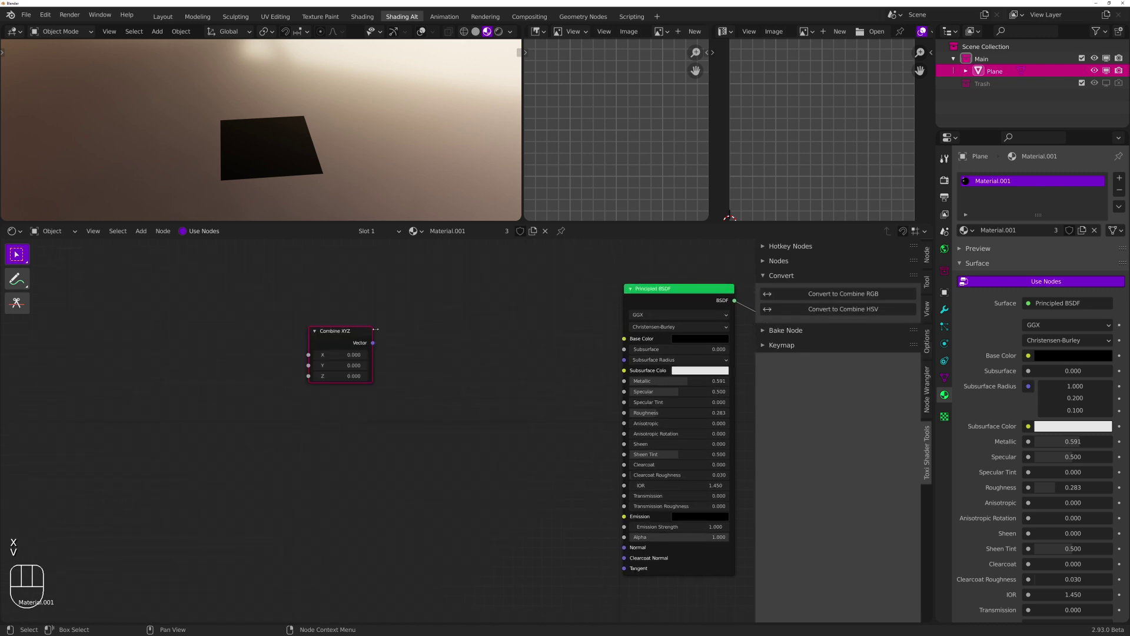
pyautogui.press('b')
pyautogui.moveTo(332, 336); pyautogui.dragTo(248, 341)
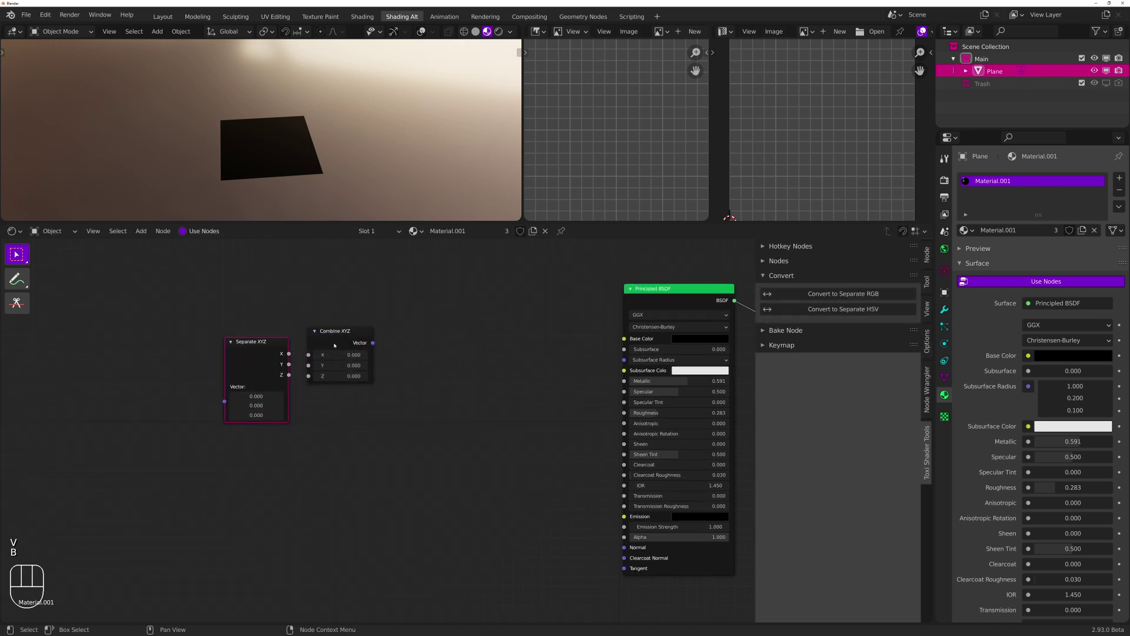
pyautogui.moveTo(507, 331); pyautogui.dragTo(550, 315, button='middle')
pyautogui.scroll(6, 534, 336)
pyautogui.scroll(-10, 534, 336)
pyautogui.moveTo(550, 310); pyautogui.dragTo(283, 406)
pyautogui.moveTo(318, 374); pyautogui.dragTo(379, 429)
pyautogui.click(430, 387)
pyautogui.scroll(5, 450, 383)
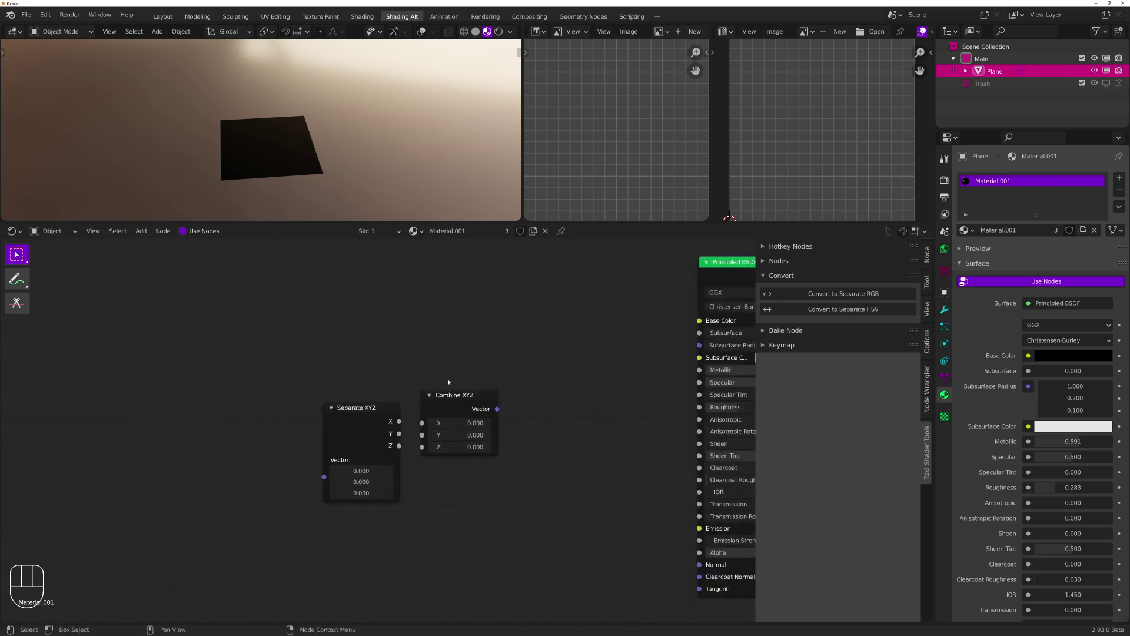
pyautogui.moveTo(514, 366); pyautogui.dragTo(470, 295, button='middle')
# Convert the Separate XYZ node to Separate RGB, and convert that to Separate HSV
pyautogui.moveTo(211, 305); pyautogui.dragTo(334, 430)
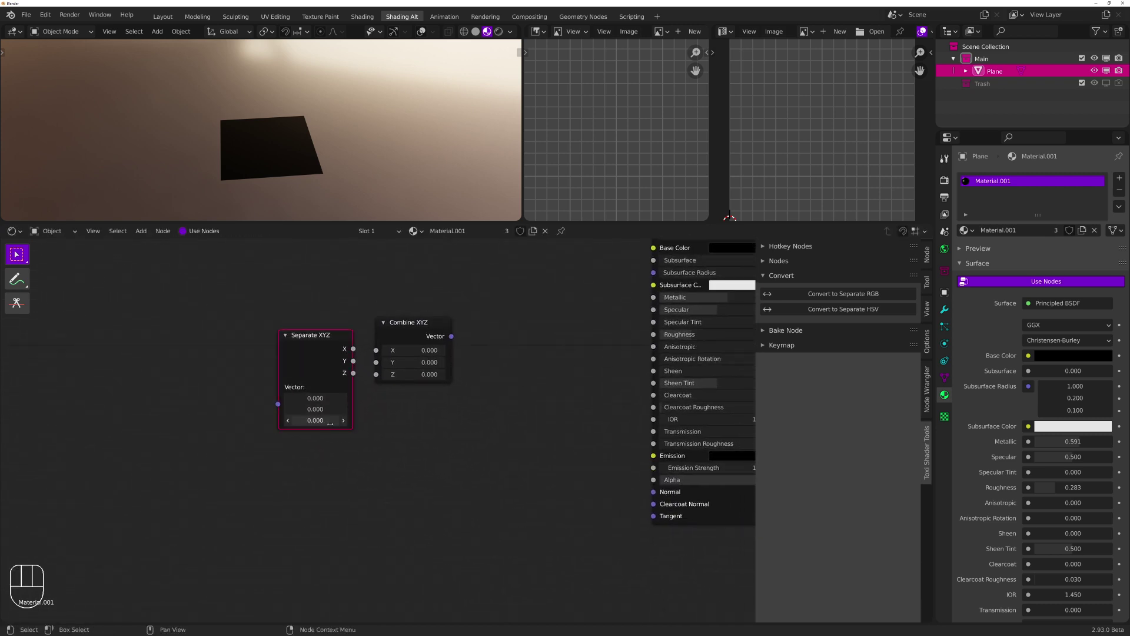
pyautogui.click(384, 322)
pyautogui.click(384, 322)
pyautogui.click(315, 353)
pyautogui.click(843, 294)
pyautogui.click(315, 357)
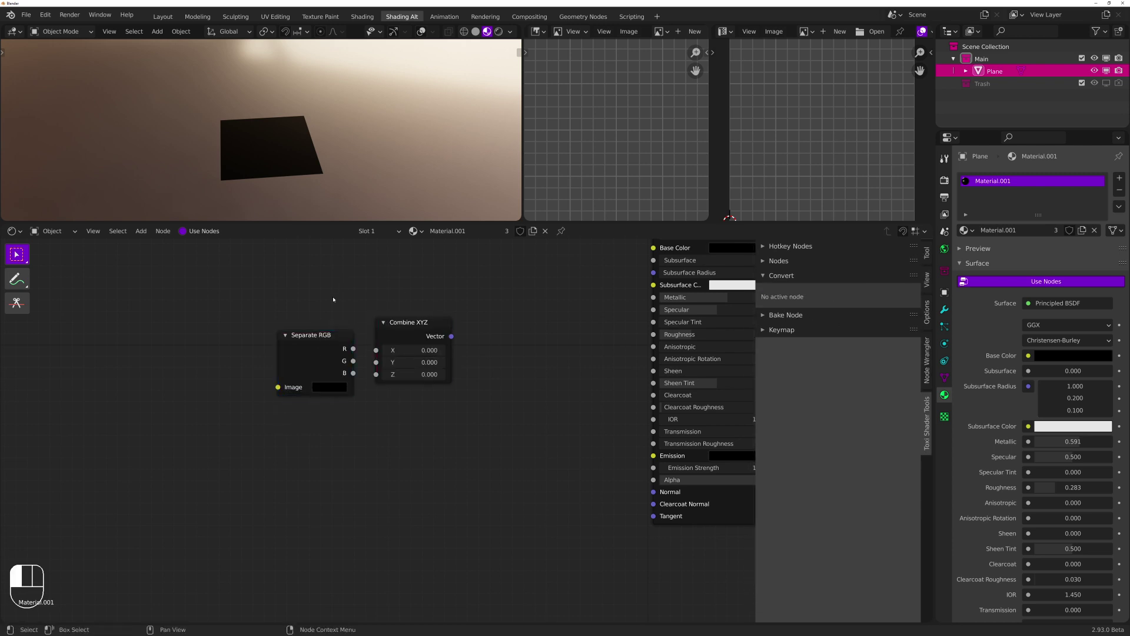
pyautogui.click(852, 309)
# Convert the Combine XYZ node to Combine RGB, and convert that to Combine HSV
pyautogui.click(424, 335)
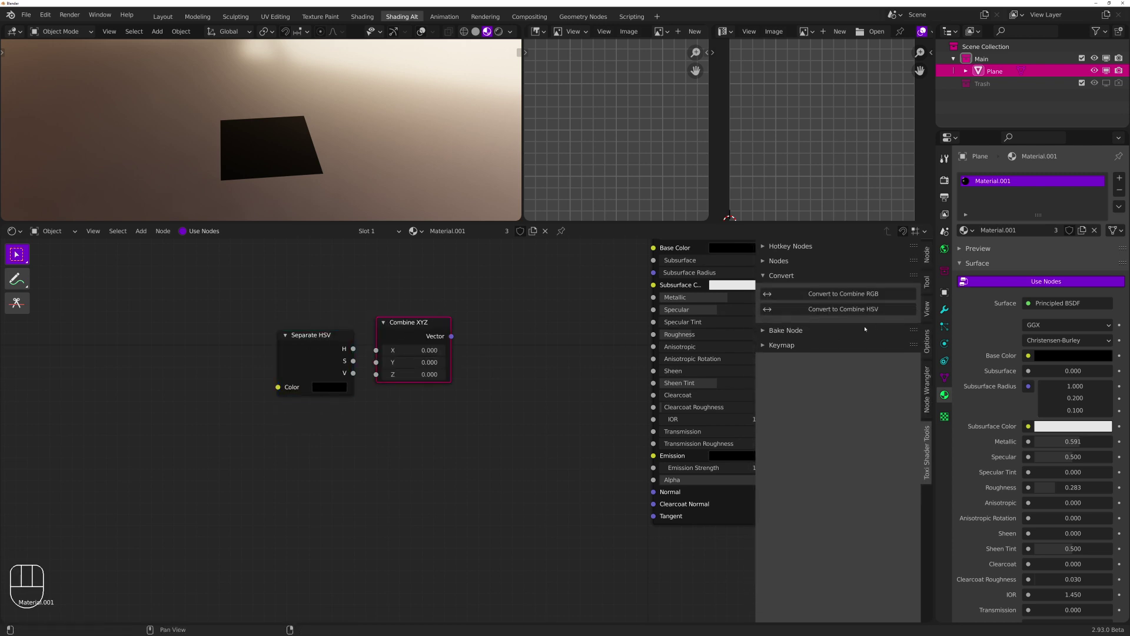
pyautogui.click(843, 294)
pyautogui.click(426, 337)
pyautogui.click(843, 309)
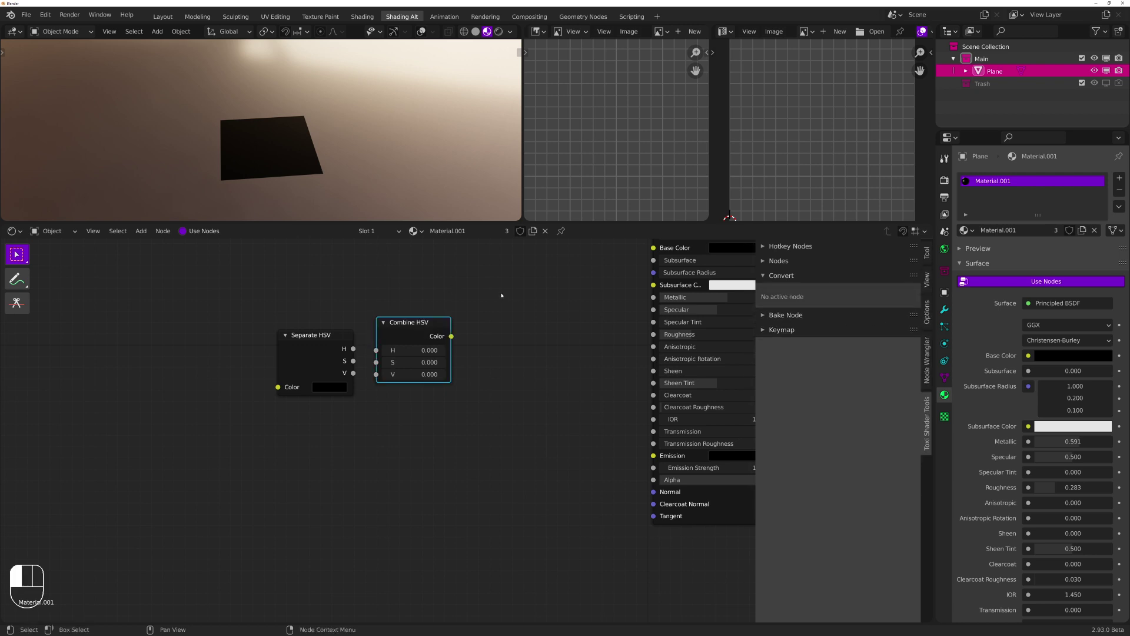
# Convert the Combine HSV and Separate HSV nodes back to Combine XYZ and Separate XYZ, nudging the Separate node slightly closer to the Combine node
pyautogui.click(412, 322)
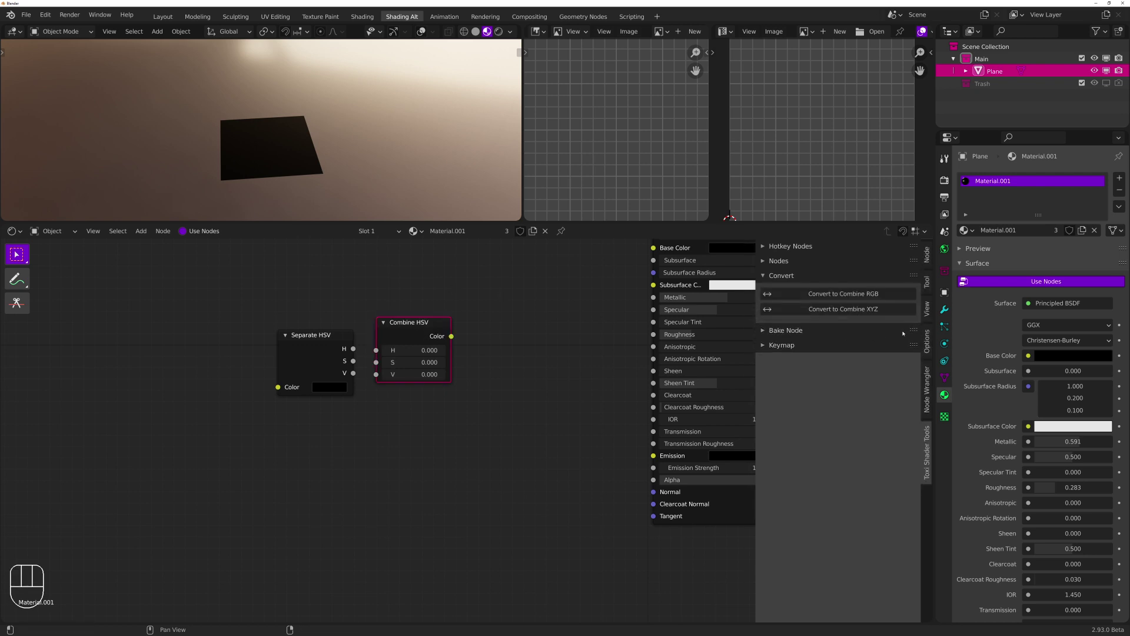
pyautogui.click(877, 313)
pyautogui.click(319, 336)
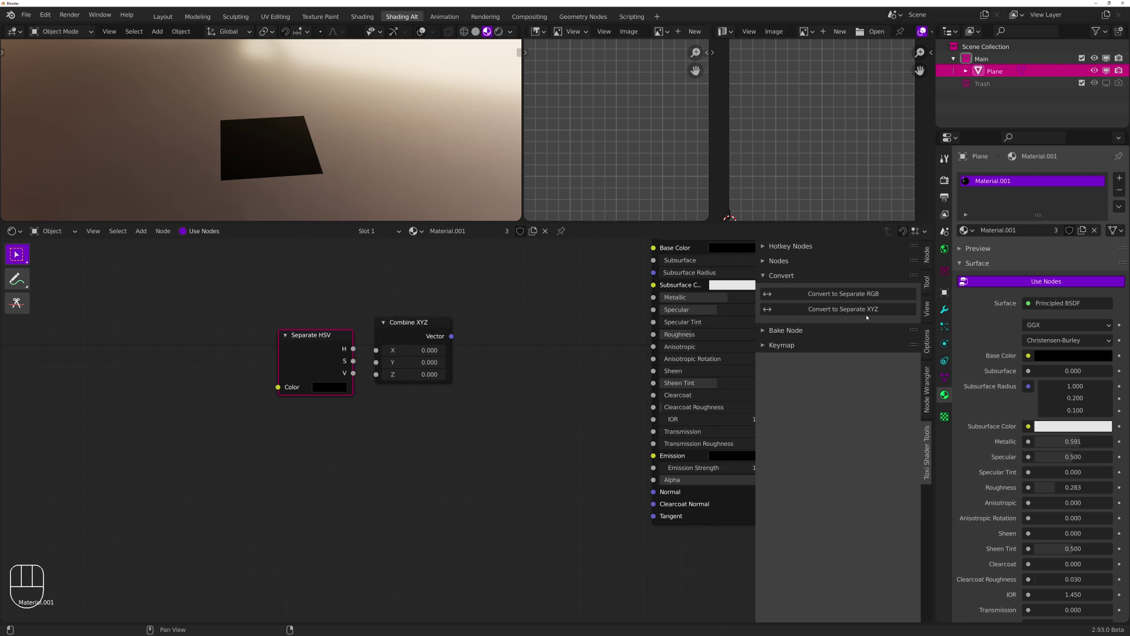
pyautogui.click(866, 313)
pyautogui.click(309, 345)
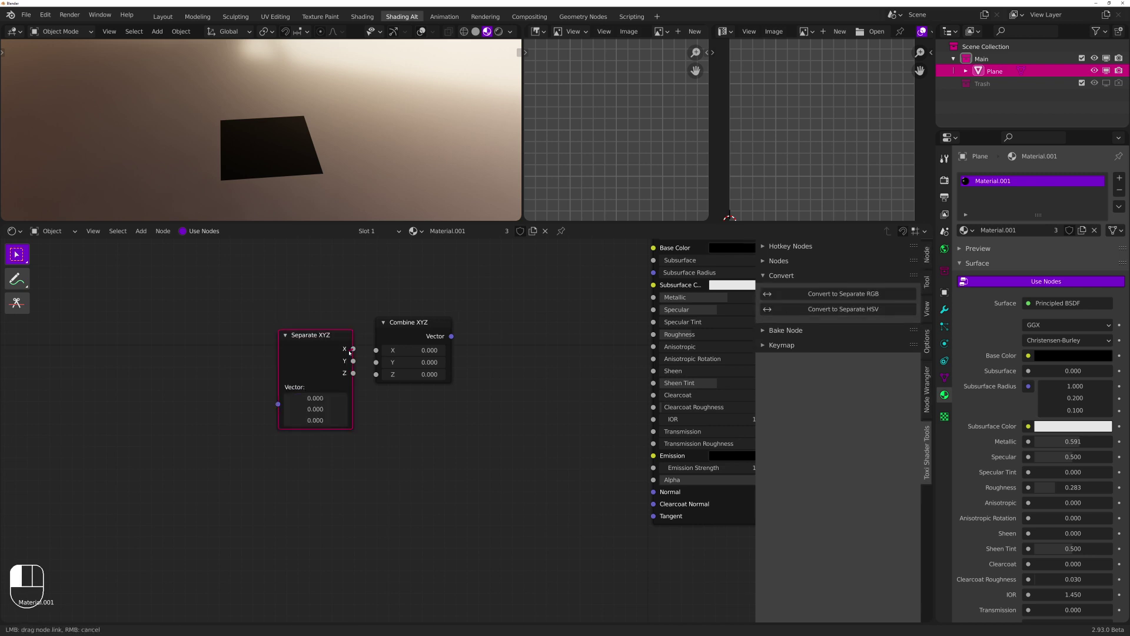
pyautogui.moveTo(300, 335); pyautogui.dragTo(309, 337)
# Convert the Combine XYZ node directly to Combine HSV and back to Combine XYZ, leaving it deselected
pyautogui.click(412, 323)
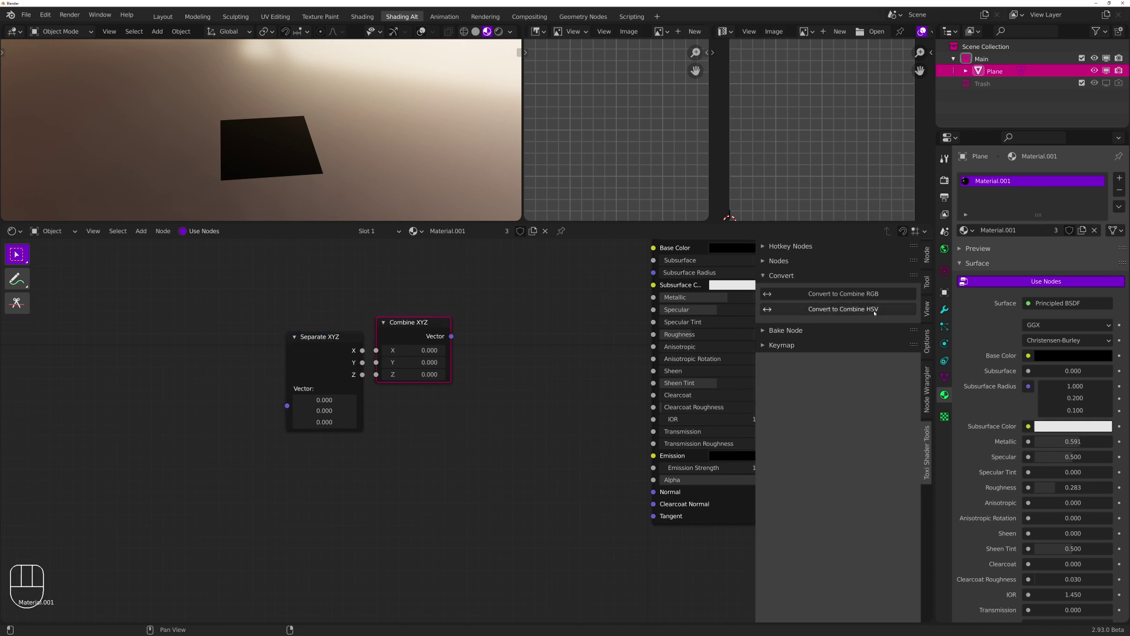
pyautogui.click(853, 309)
pyautogui.click(387, 333)
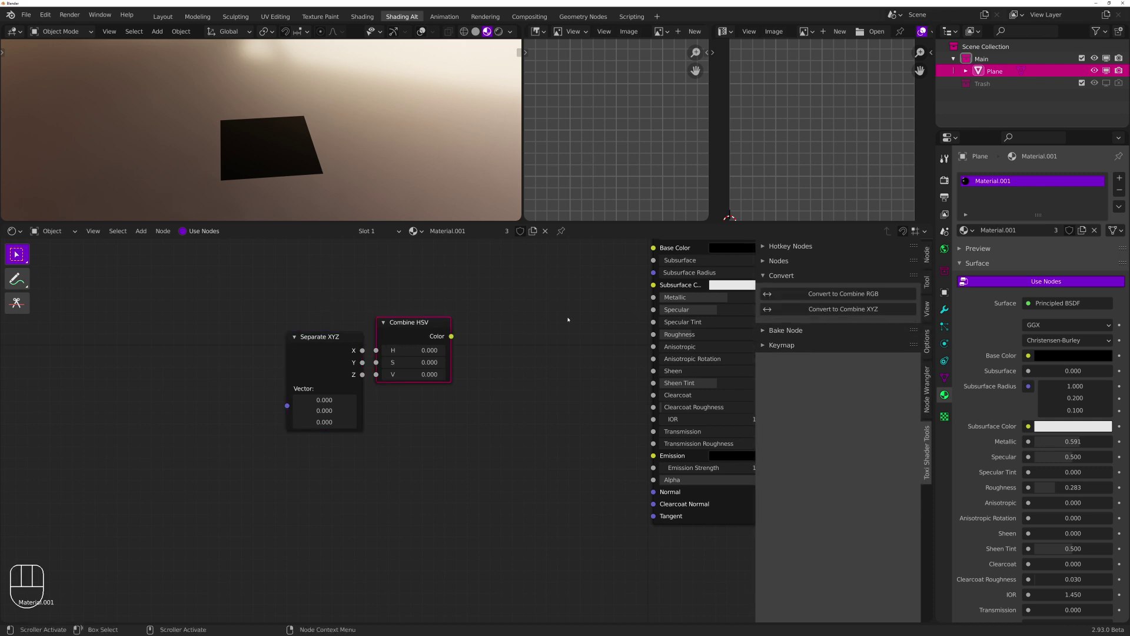
pyautogui.click(857, 311)
pyautogui.click(527, 362)
# Select the Combine XYZ node and convert it to Combine RGB
pyautogui.press('Home')
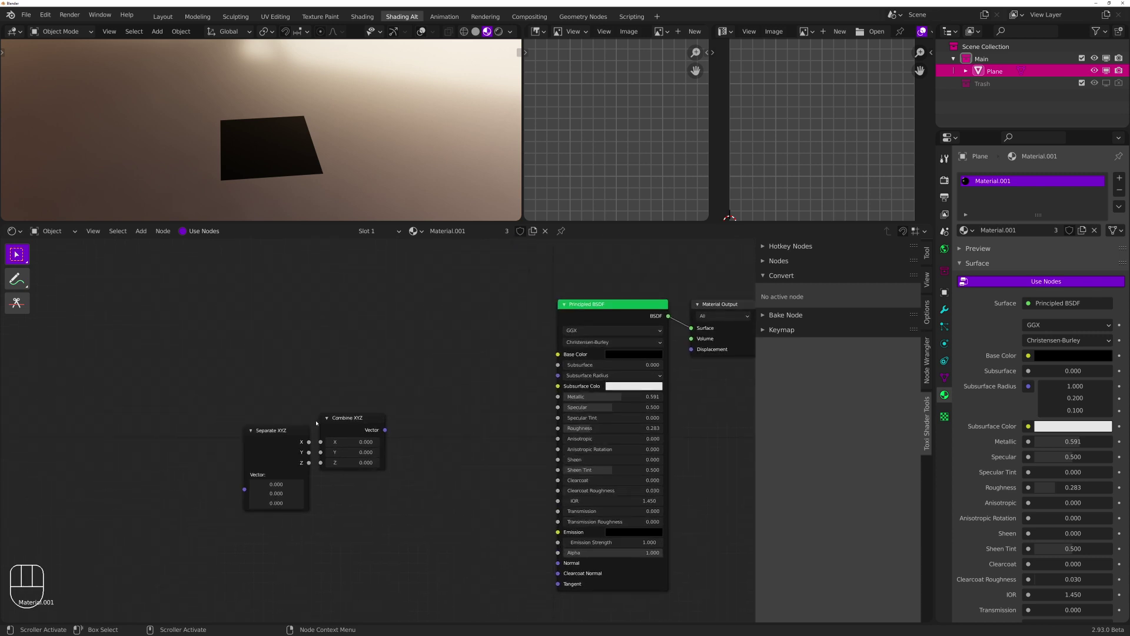
pyautogui.moveTo(389, 408); pyautogui.dragTo(474, 381, button='middle')
pyautogui.scroll(4, 481, 382)
pyautogui.scroll(-4, 481, 382)
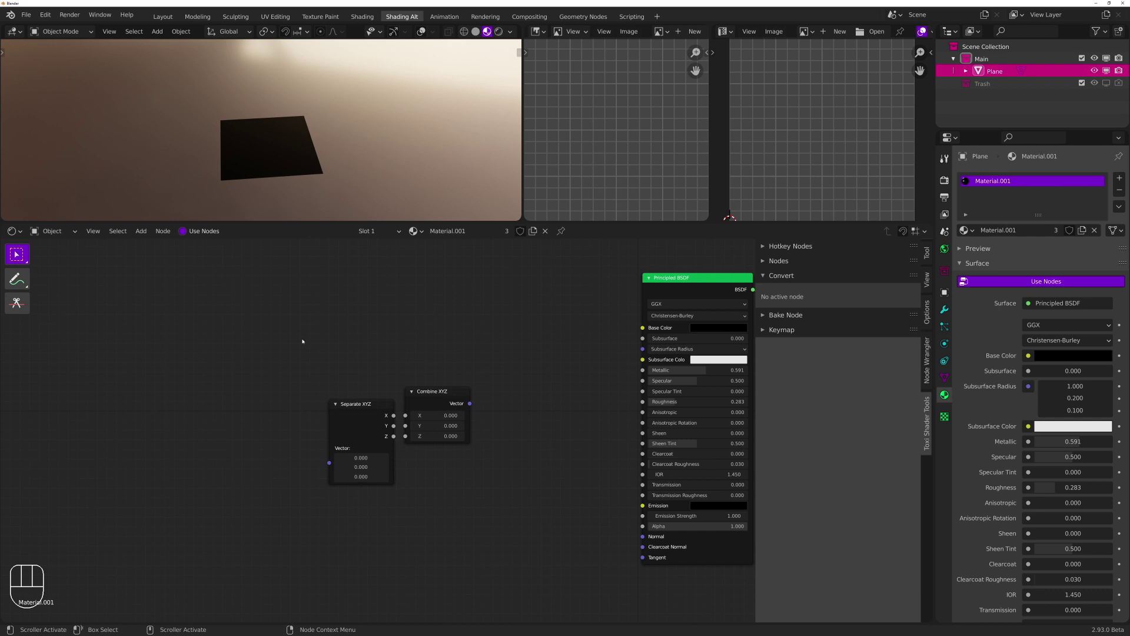
pyautogui.click(434, 398)
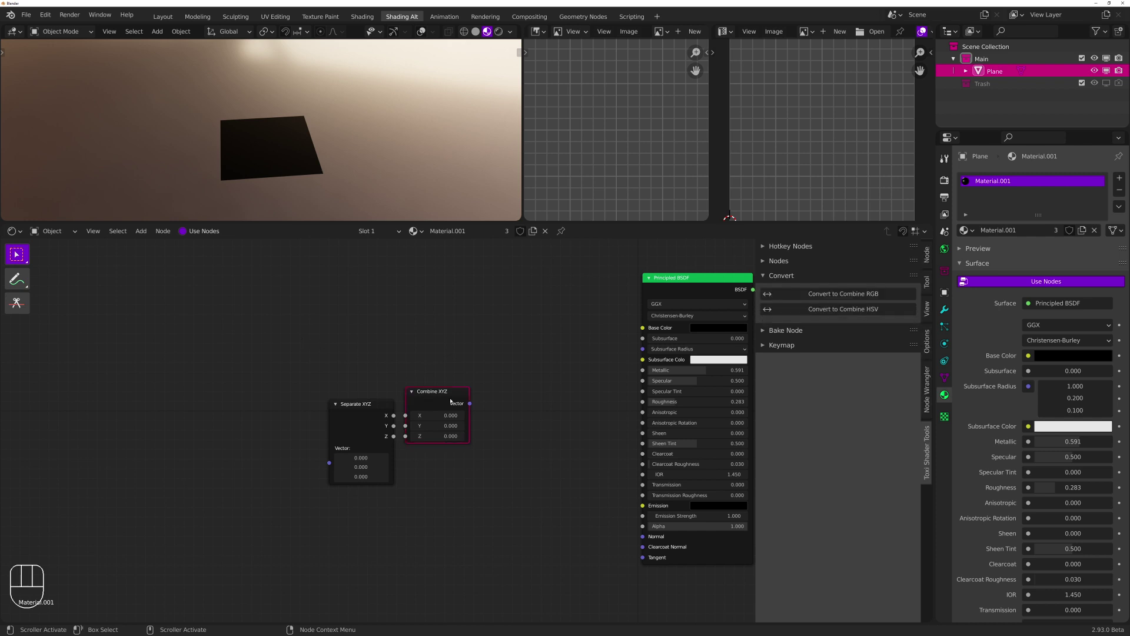
pyautogui.click(847, 294)
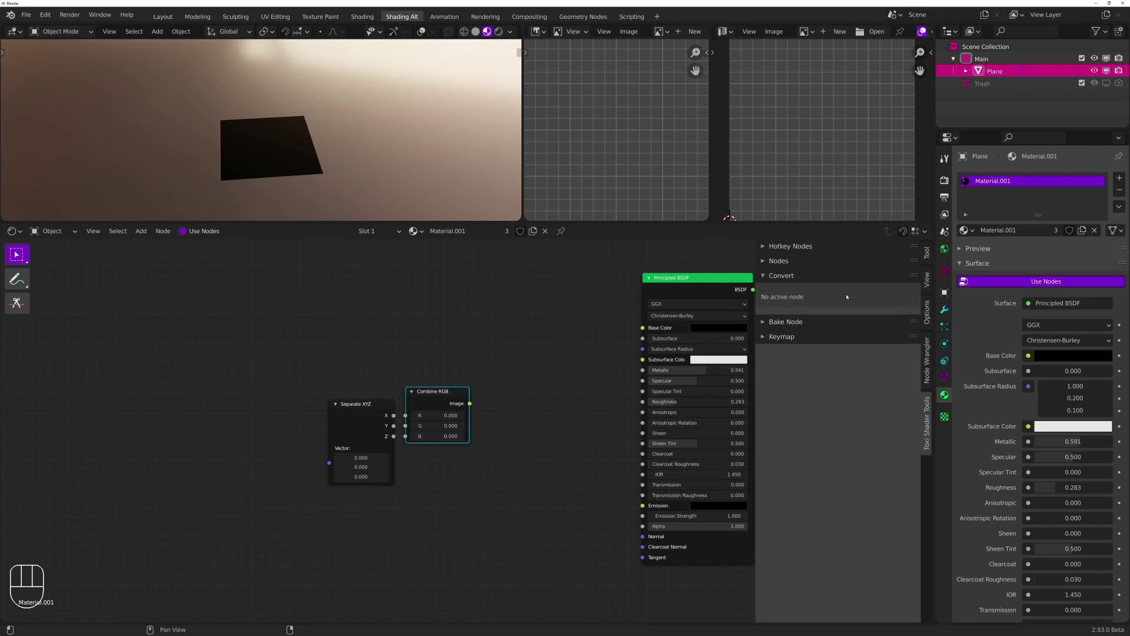
# Select the Combine RGB node and convert it back to Combine XYZ
pyautogui.scroll(4, 559, 379)
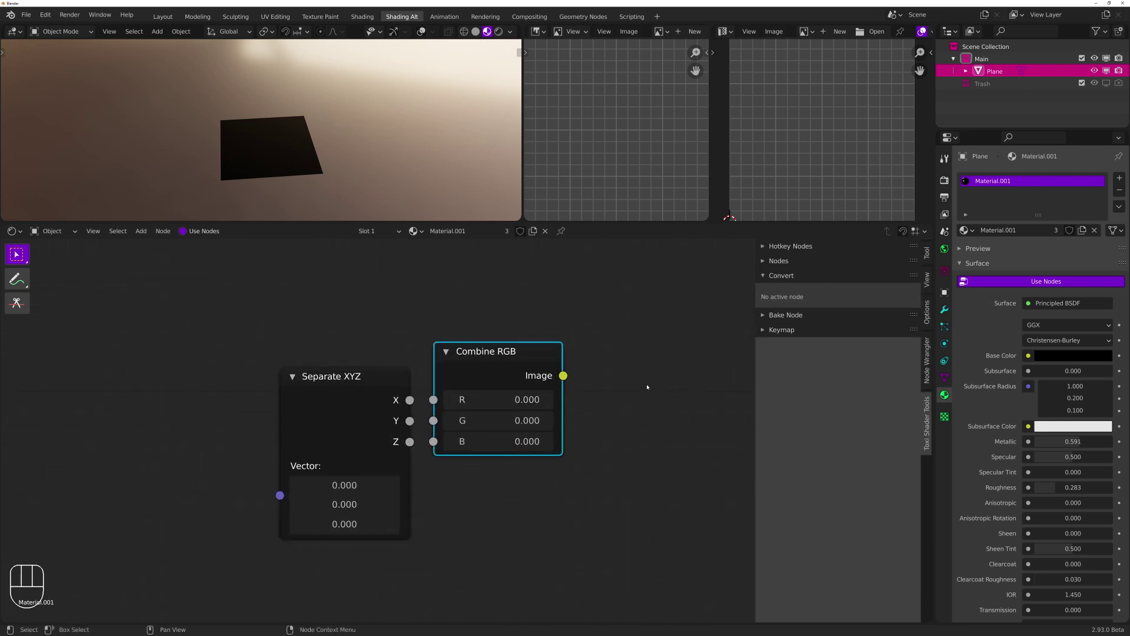
pyautogui.moveTo(647, 387); pyautogui.dragTo(494, 363, button='middle')
pyautogui.scroll(-5, 372, 390)
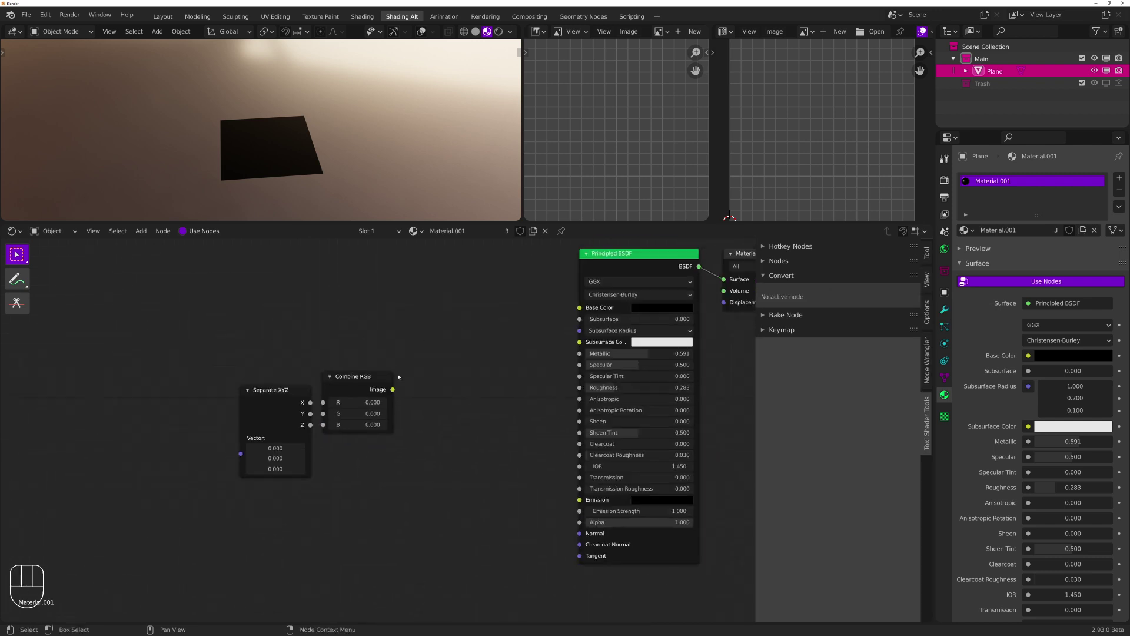
pyautogui.click(367, 398)
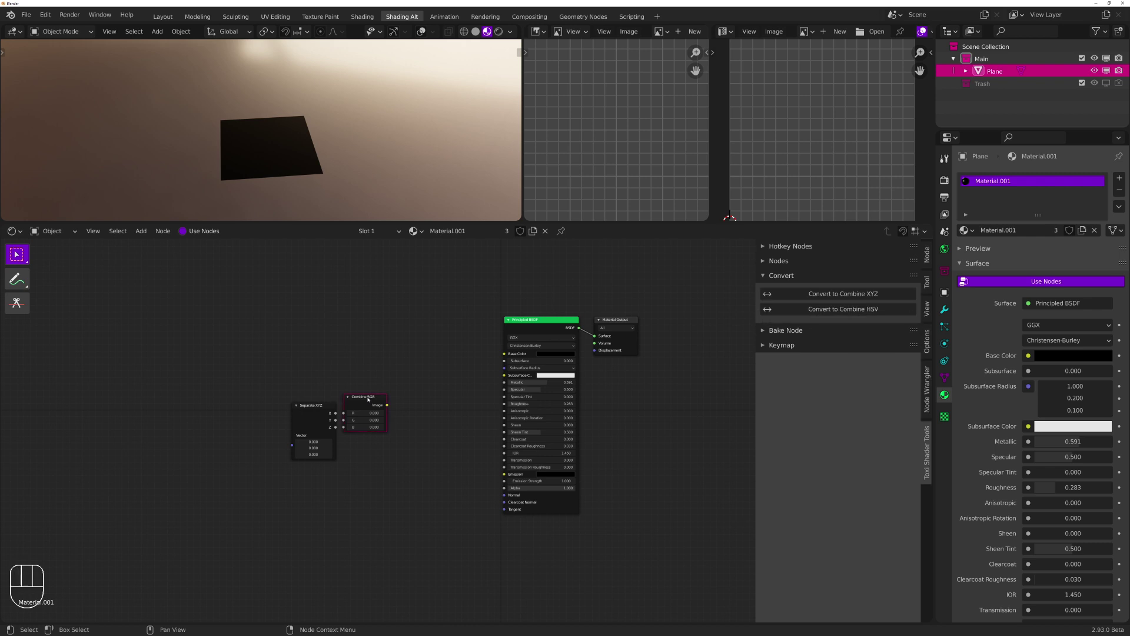
pyautogui.click(863, 294)
# Delete the Separate XYZ and Combine XYZ nodes together
pyautogui.moveTo(227, 337); pyautogui.dragTo(412, 504)
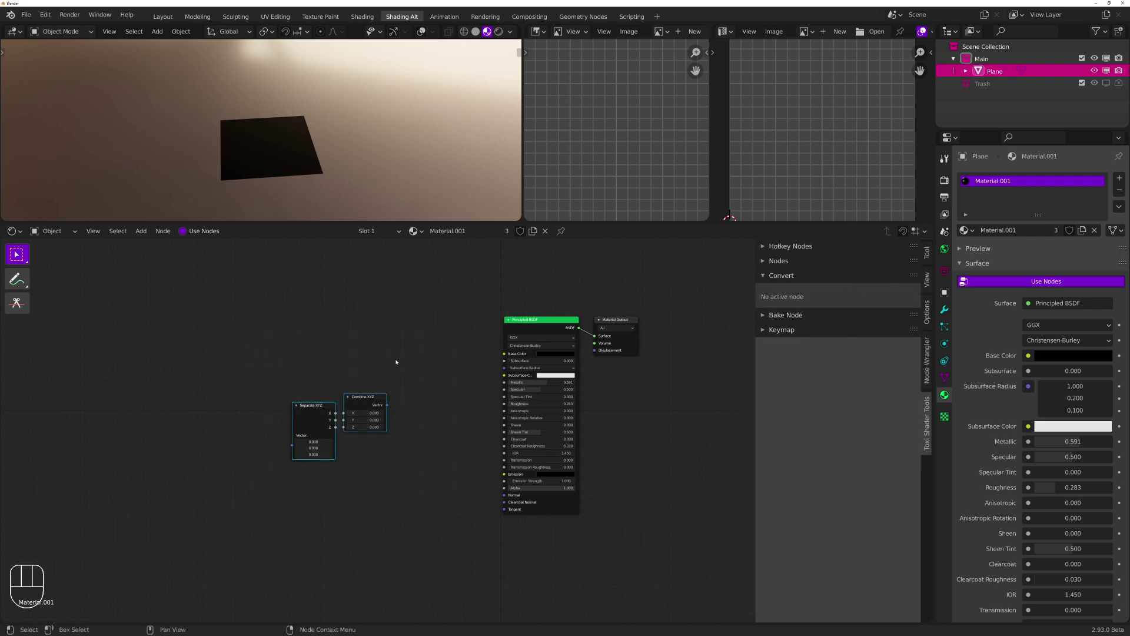
pyautogui.click(397, 361)
pyautogui.moveTo(184, 330); pyautogui.dragTo(404, 500)
pyautogui.press('x')
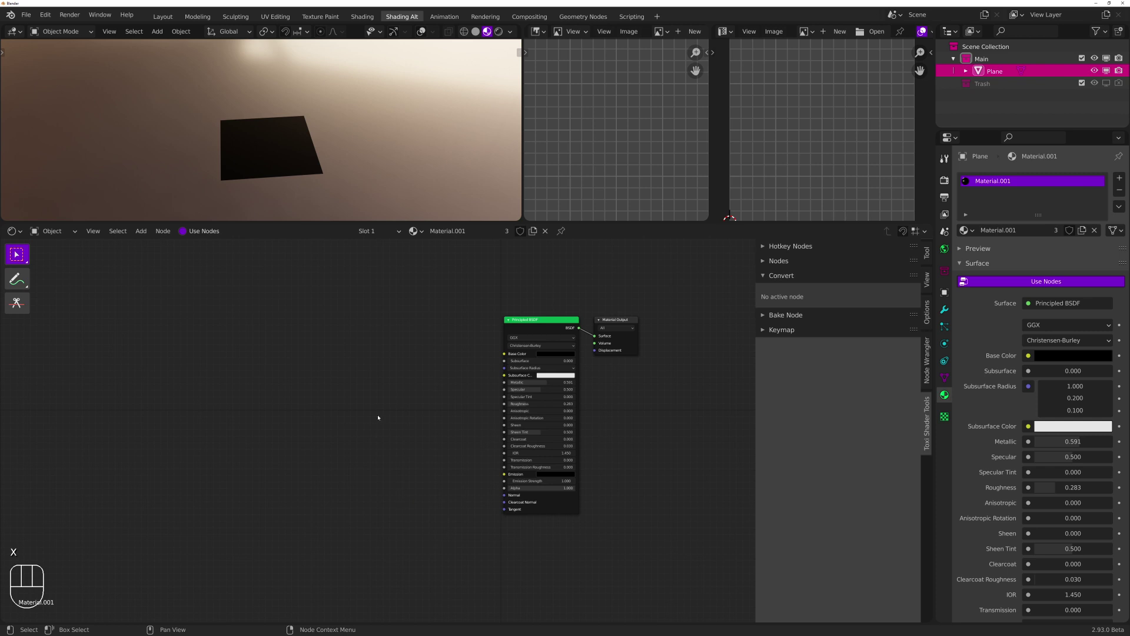
# Add a One Minus node and a Lerp node to its left using the add-on's node shortcuts
pyautogui.press('o')
pyautogui.press('o')
pyautogui.scroll(8, 378, 419)
pyautogui.moveTo(416, 373); pyautogui.dragTo(468, 395, button='middle')
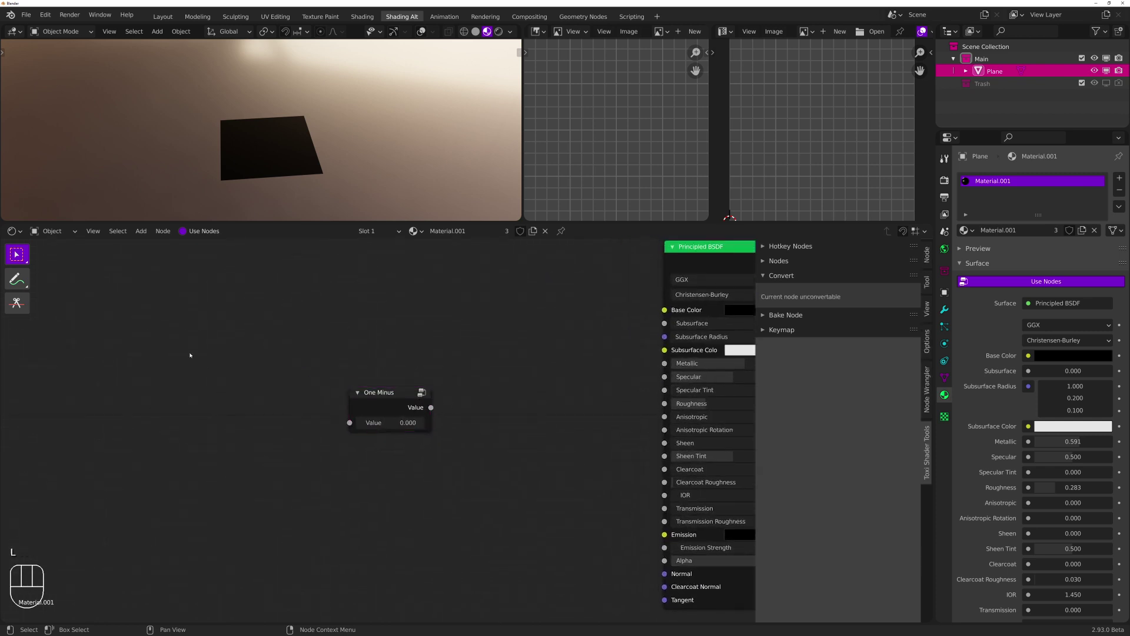
pyautogui.press('l')
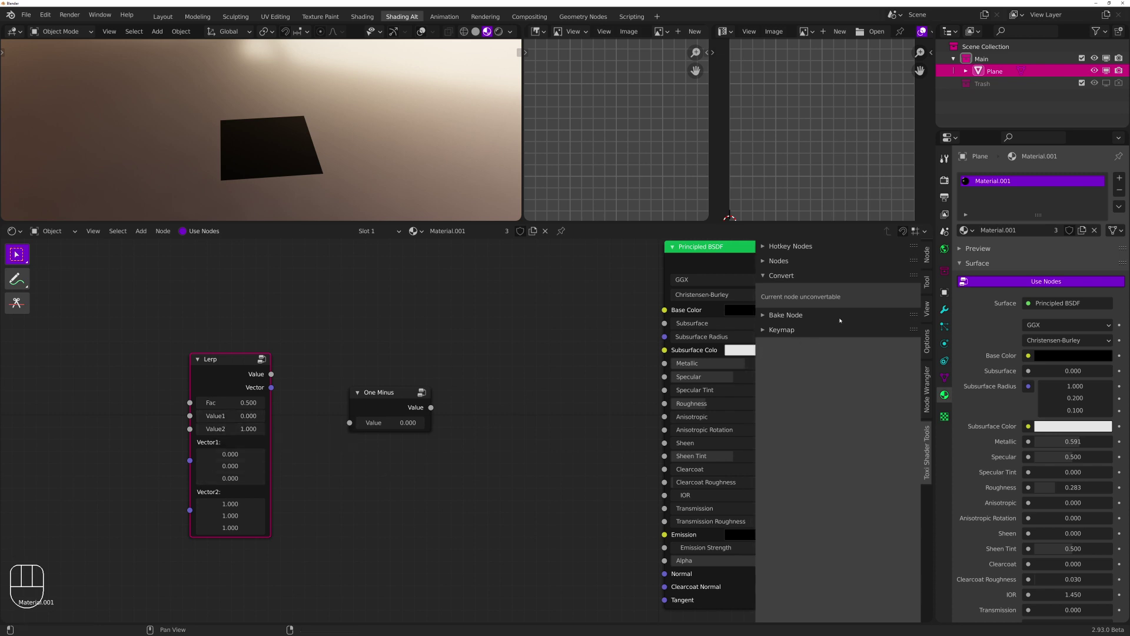
# Delete both the Lerp and One Minus nodes
pyautogui.moveTo(113, 313); pyautogui.dragTo(436, 501)
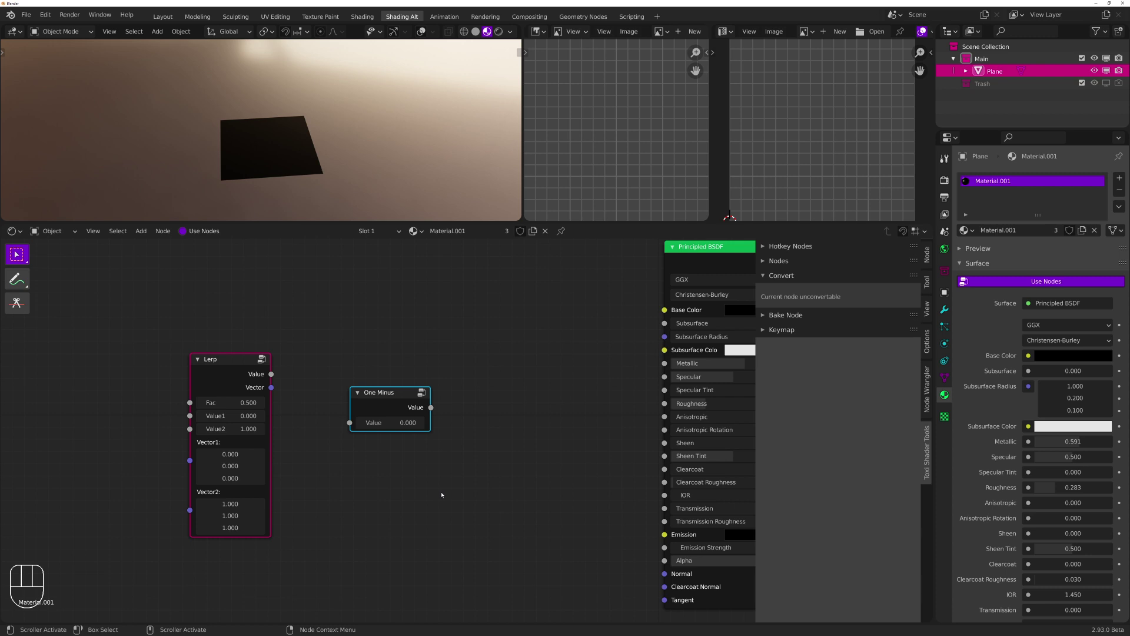
pyautogui.moveTo(497, 404); pyautogui.dragTo(464, 453, button='middle')
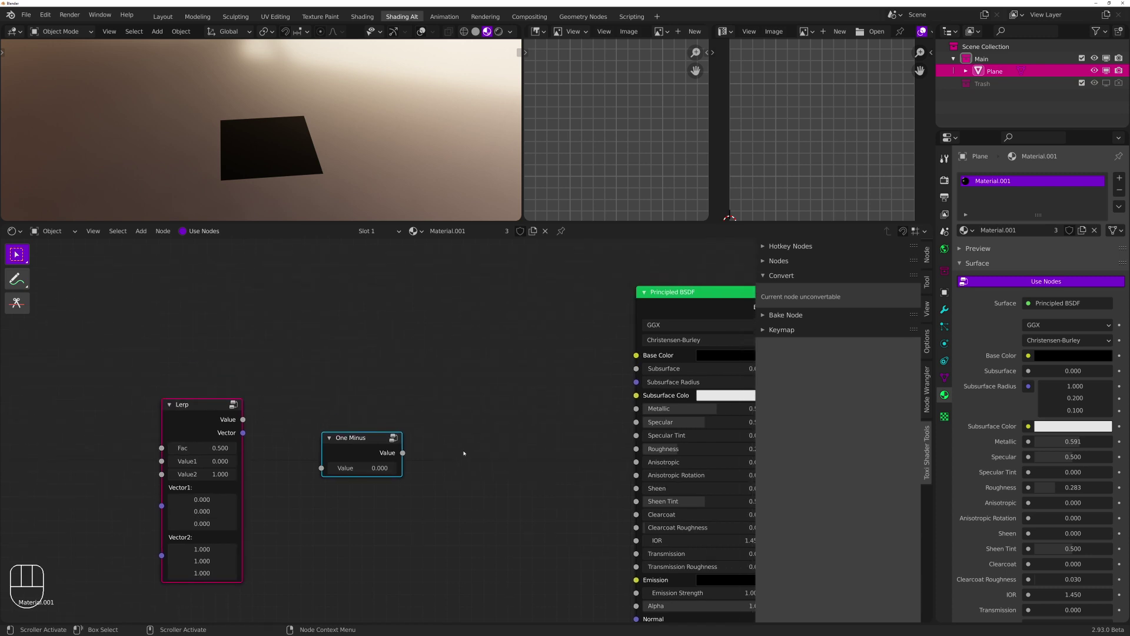
pyautogui.moveTo(96, 350); pyautogui.dragTo(416, 537)
pyautogui.press('x')
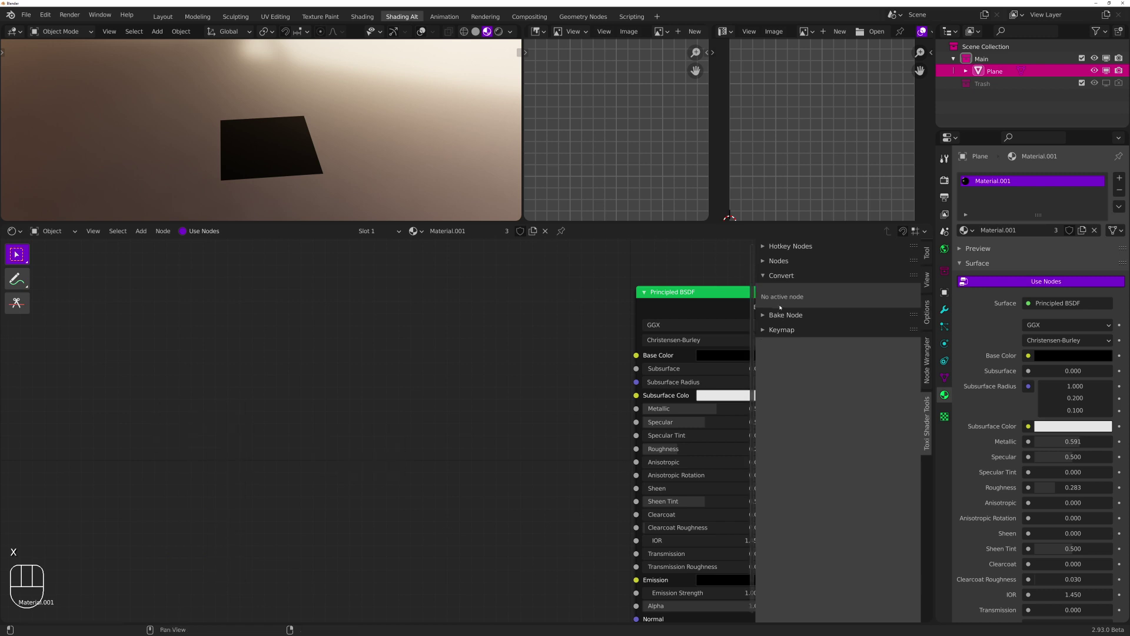
# Collapse the Convert tools and expand the Bake Node settings
pyautogui.click(793, 276)
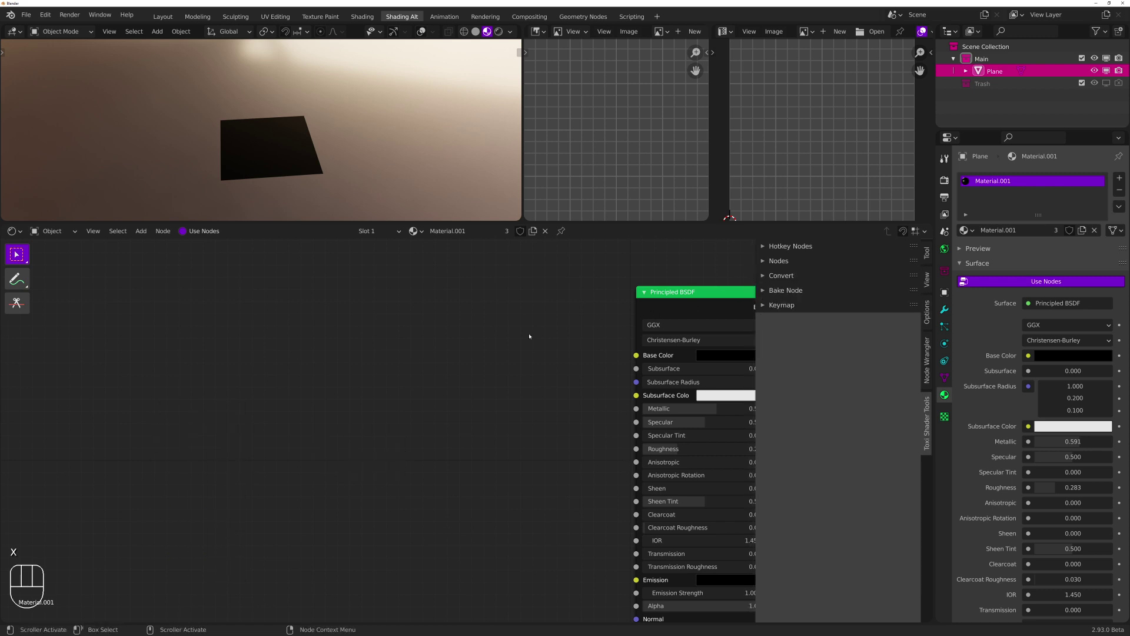
pyautogui.moveTo(545, 336); pyautogui.dragTo(477, 326, button='middle')
pyautogui.scroll(-2, 477, 326)
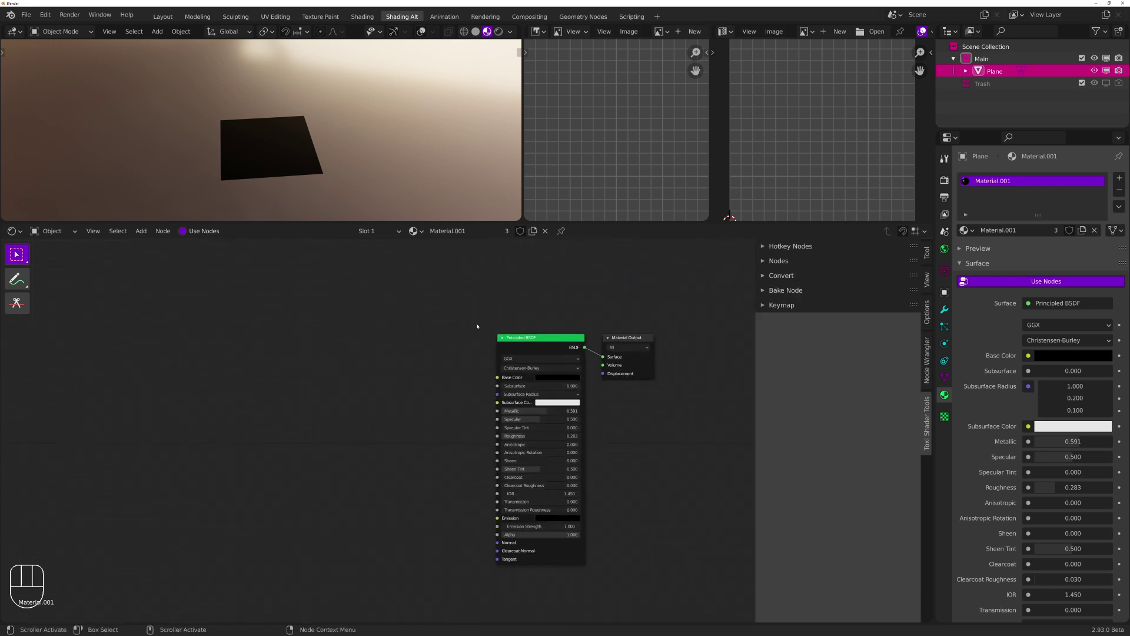
pyautogui.scroll(-1, 477, 327)
pyautogui.click(786, 290)
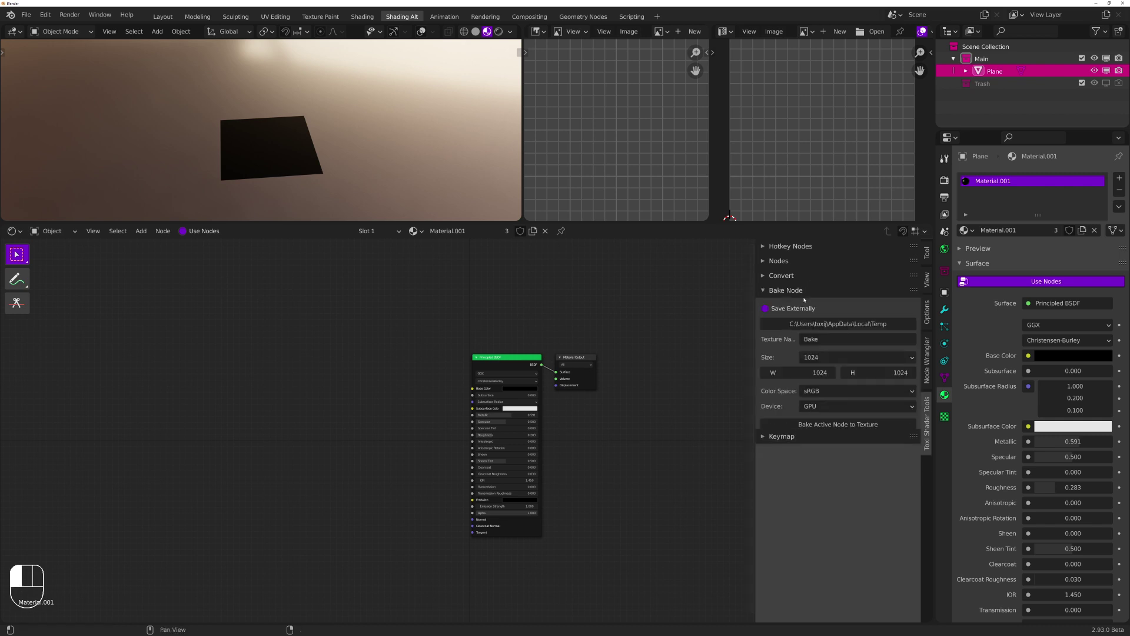
pyautogui.moveTo(541, 359); pyautogui.dragTo(625, 353, button='middle')
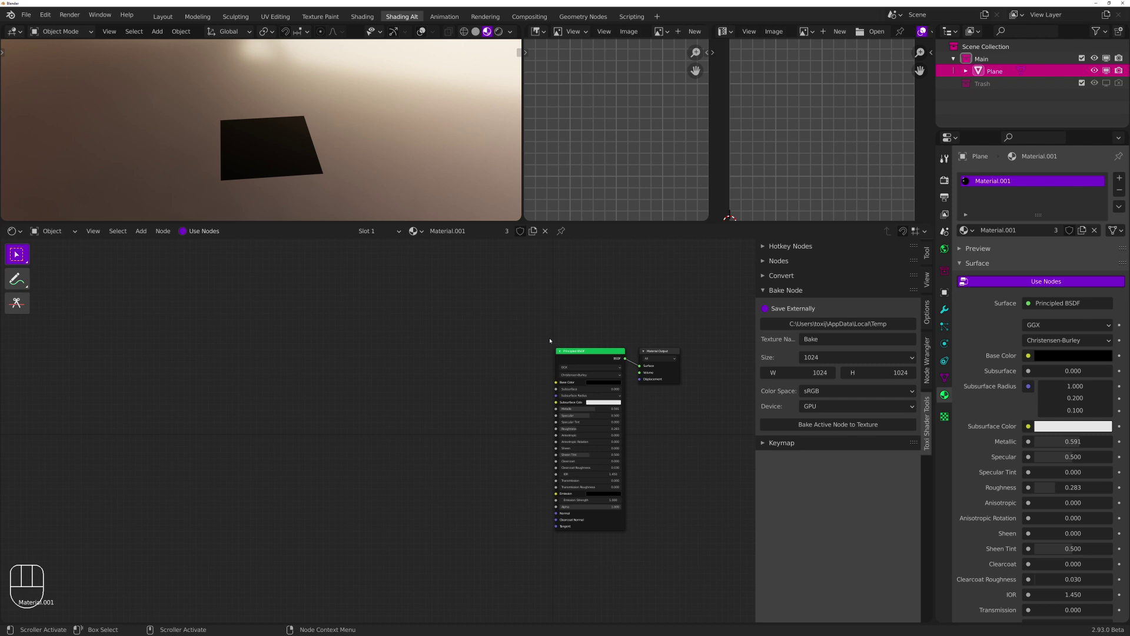
pyautogui.moveTo(550, 340); pyautogui.dragTo(454, 320, button='middle')
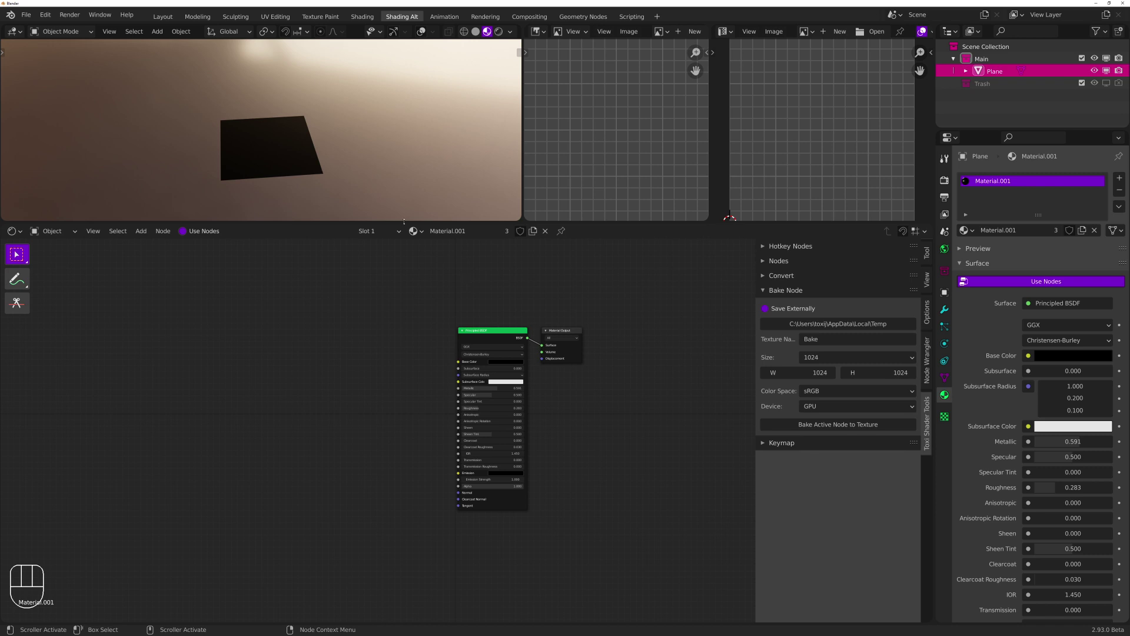
# Show the plane from directly above in orthographic projection, enlarged and centred in the 3D viewport
pyautogui.moveTo(400, 139); pyautogui.dragTo(383, 175, button='middle')
pyautogui.press('KP_7')
pyautogui.keyDown('shift'); pyautogui.moveTo(379, 136); pyautogui.dragTo(364, 161, button='middle'); pyautogui.keyUp('shift')
pyautogui.press('KP_7')
pyautogui.press('KP_5')
pyautogui.scroll(3, 358, 158)
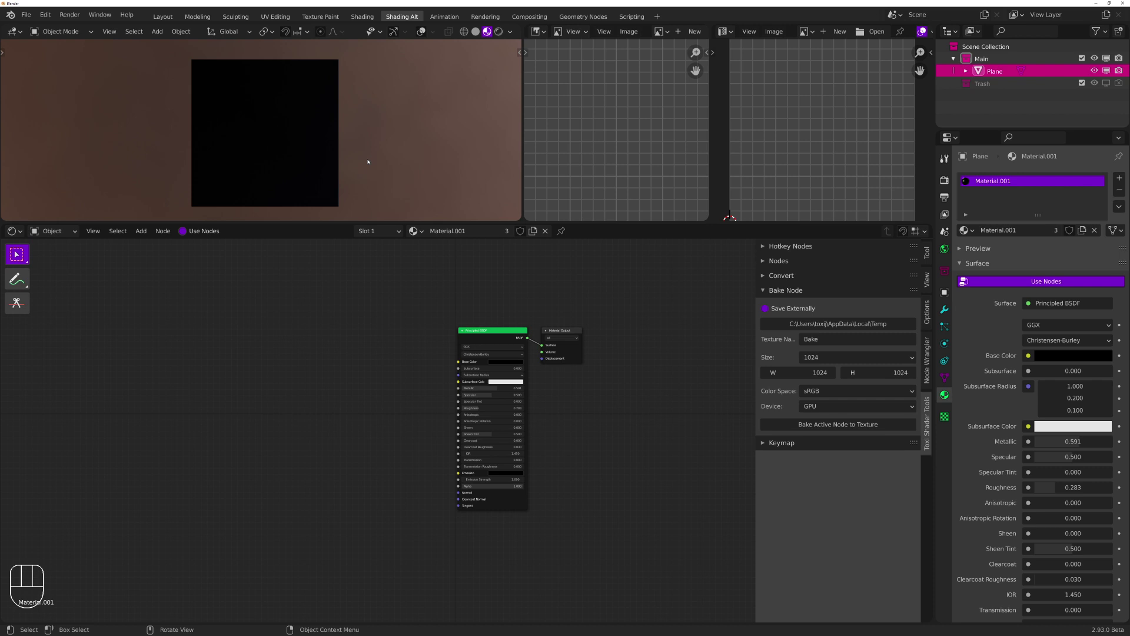
pyautogui.moveTo(404, 186)
pyautogui.mouseDown(button='middle')
pyautogui.moveTo(392, 159)
pyautogui.moveTo(393, 172)
pyautogui.mouseUp(button='middle')
# Add a Brick Texture node left of the Principled BSDF and preview its colour on the plane through a Viewer
pyautogui.scroll(3, 413, 300)
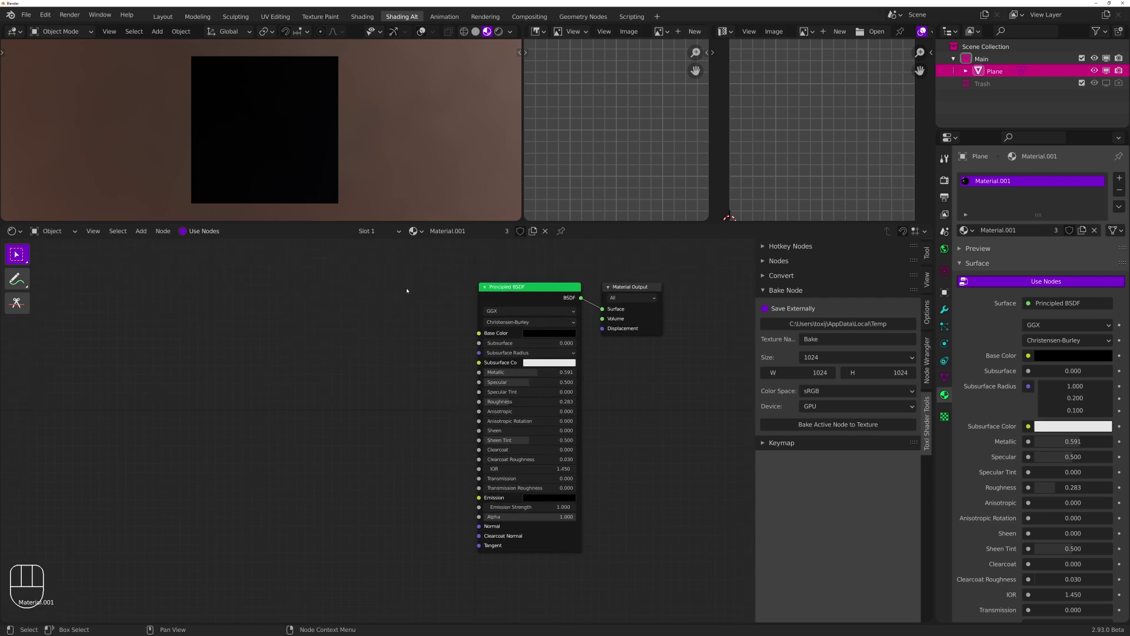
pyautogui.moveTo(285, 280); pyautogui.dragTo(379, 291, button='middle')
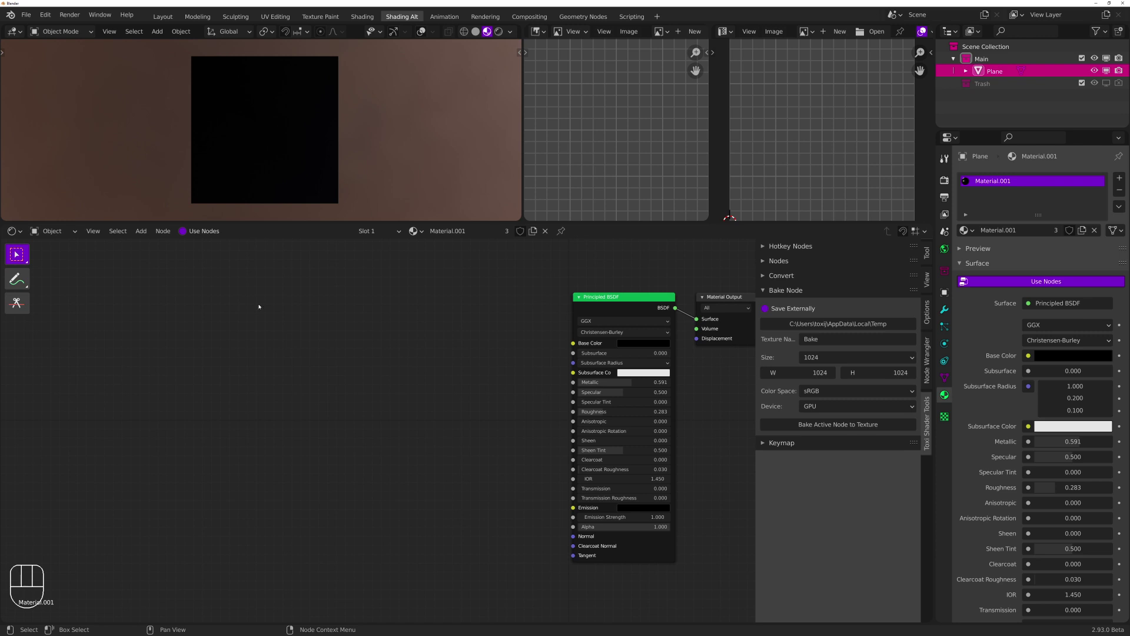
pyautogui.hotkey('shift', 'a')
pyautogui.moveTo(247, 306)
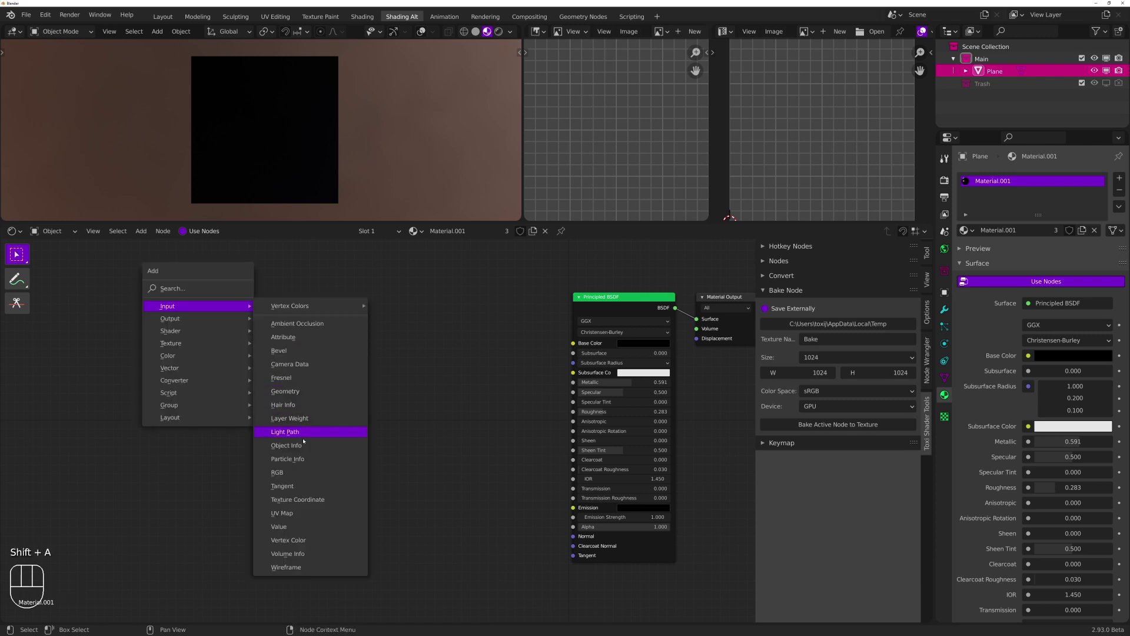
pyautogui.moveTo(244, 343)
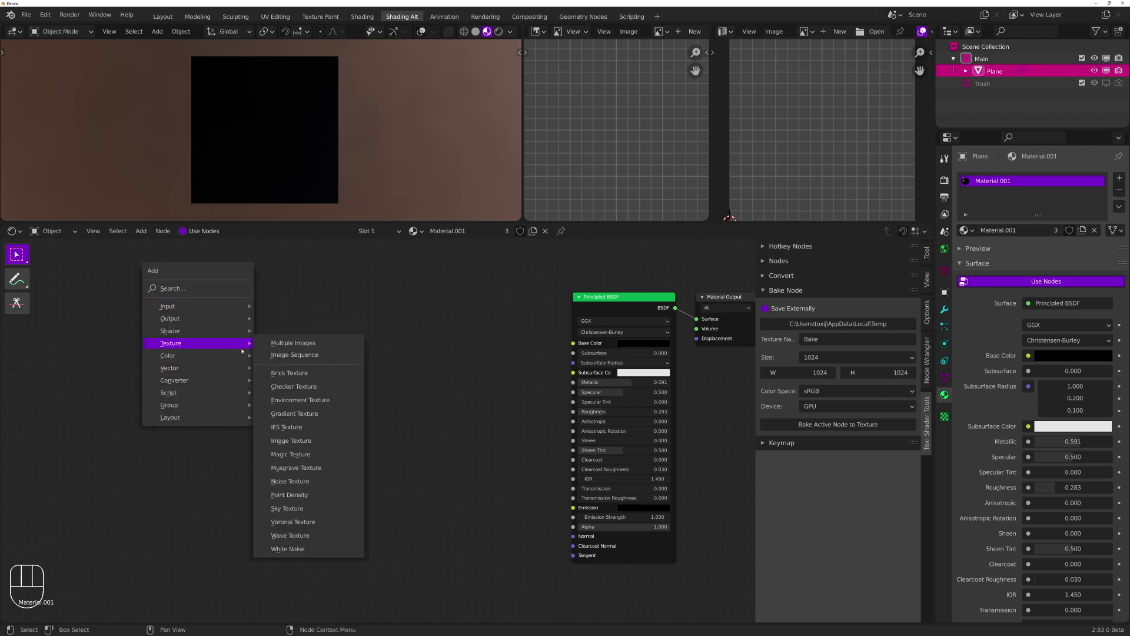
pyautogui.click(304, 373)
pyautogui.click(276, 371)
pyautogui.keyDown('ctrl'); pyautogui.keyDown('shift'); pyautogui.click(265, 366); pyautogui.keyUp('shift'); pyautogui.keyUp('ctrl')
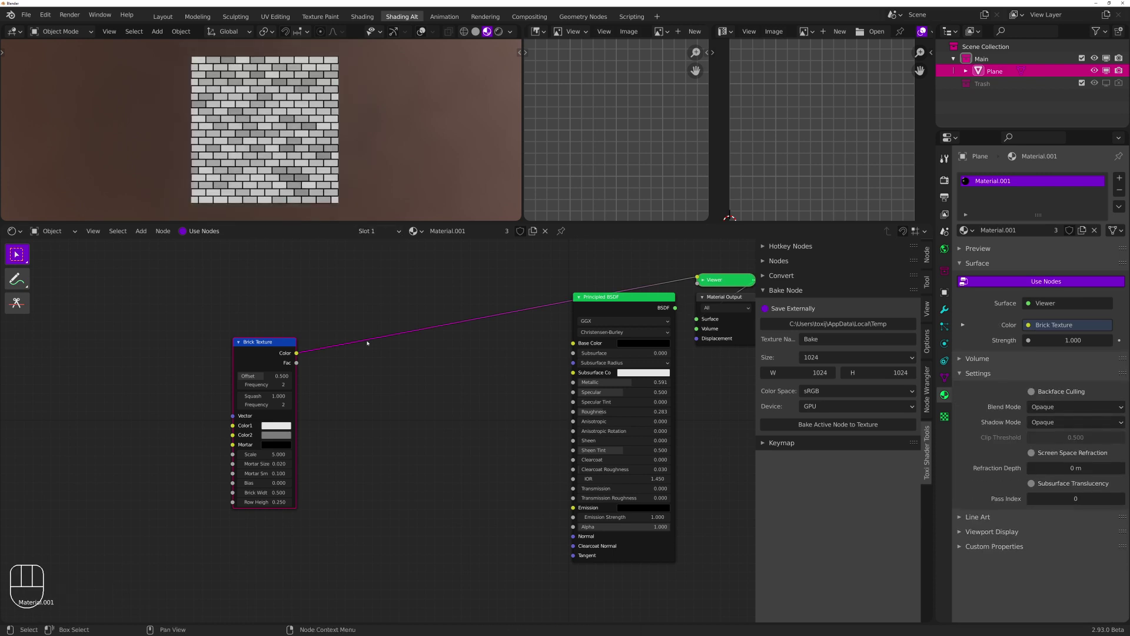
# Set the Brick Texture's Scale to 5.2, and try a Mortar Size of 0.09 before undoing that change
pyautogui.scroll(3, 367, 343)
pyautogui.moveTo(268, 331); pyautogui.dragTo(340, 287)
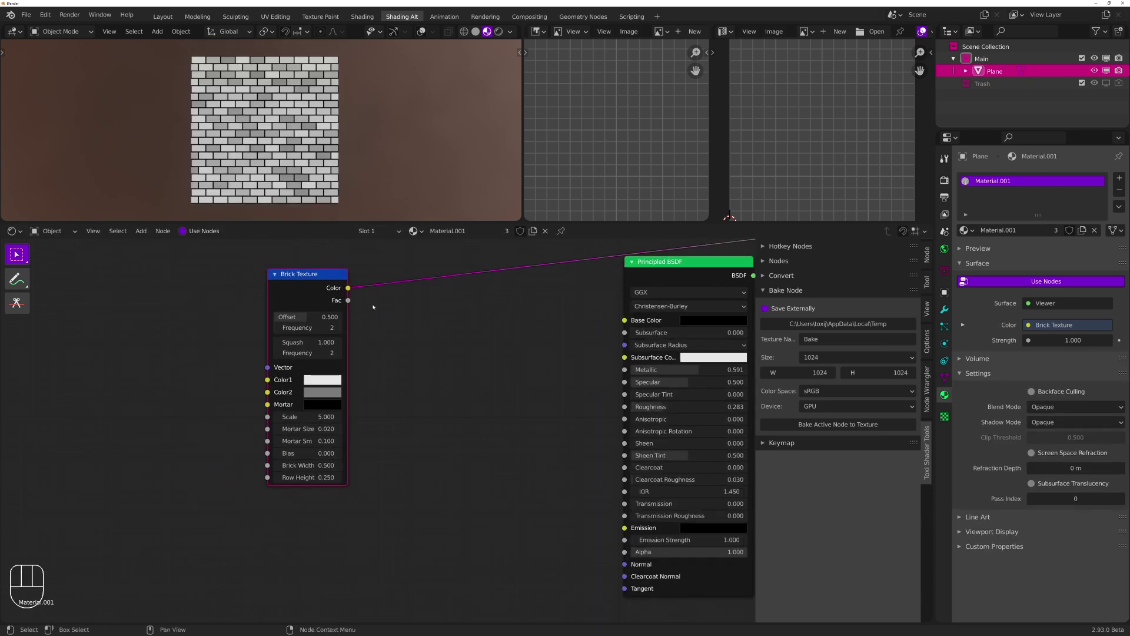
pyautogui.scroll(2, 373, 307)
pyautogui.moveTo(346, 453); pyautogui.dragTo(400, 460)
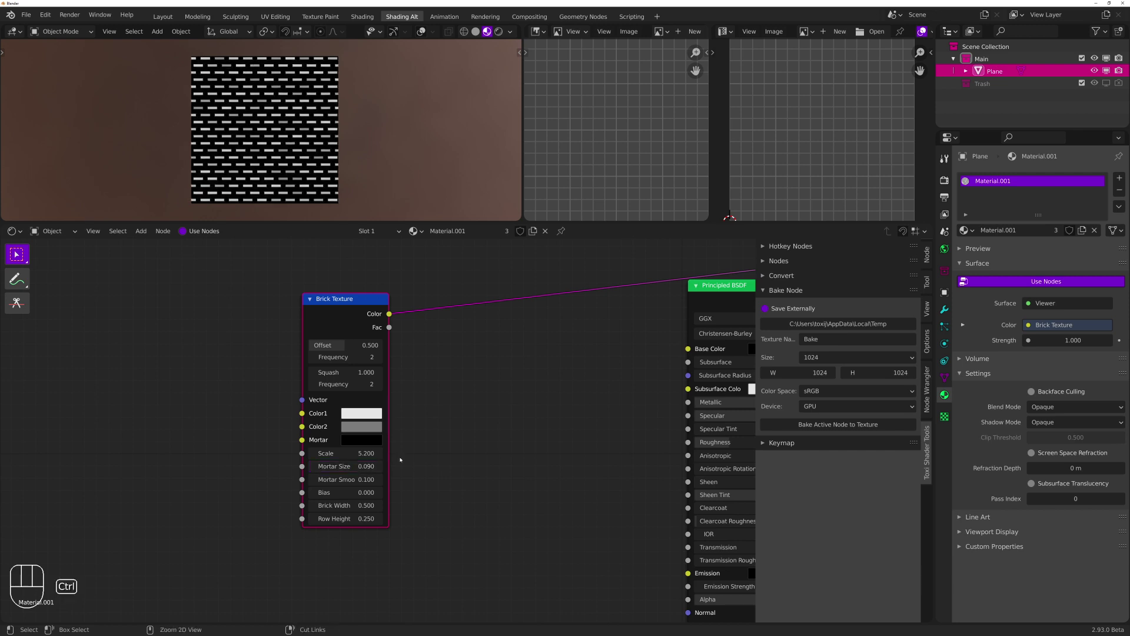
pyautogui.hotkey('ctrl', 'z')
# Move the Brick Texture node farther left to free space before the Principled BSDF
pyautogui.moveTo(356, 320); pyautogui.dragTo(233, 320)
pyautogui.moveTo(429, 319); pyautogui.dragTo(330, 396, button='middle')
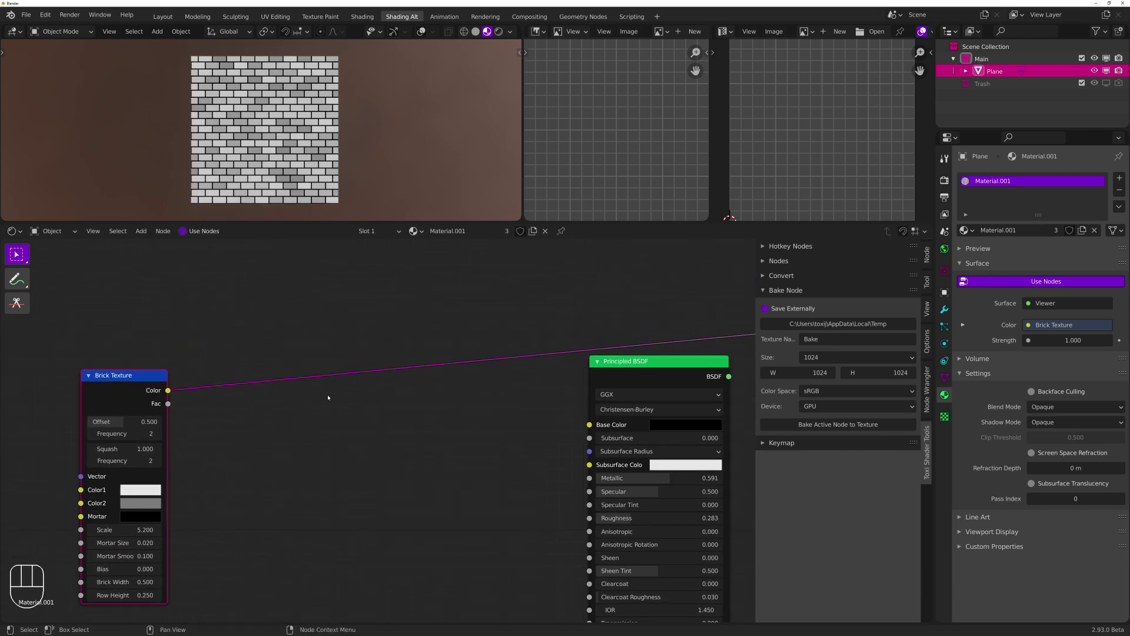
# Rearrange the Brick Texture node in the empty space left of the Principled BSDF
pyautogui.press('g')
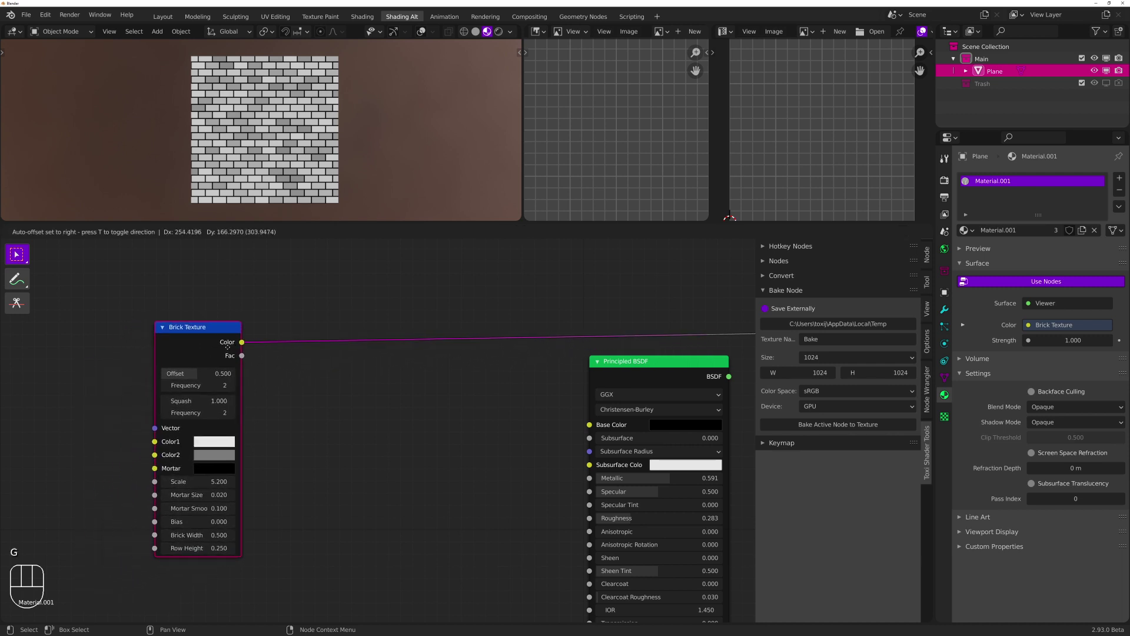
pyautogui.click(229, 351)
pyautogui.press('g')
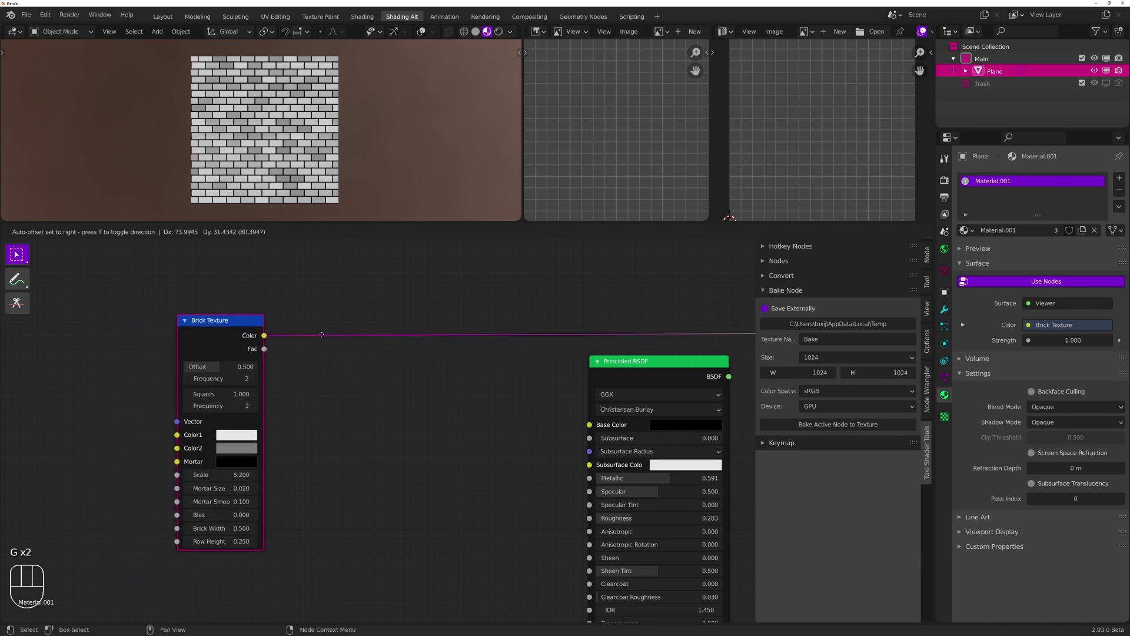
pyautogui.click(251, 342)
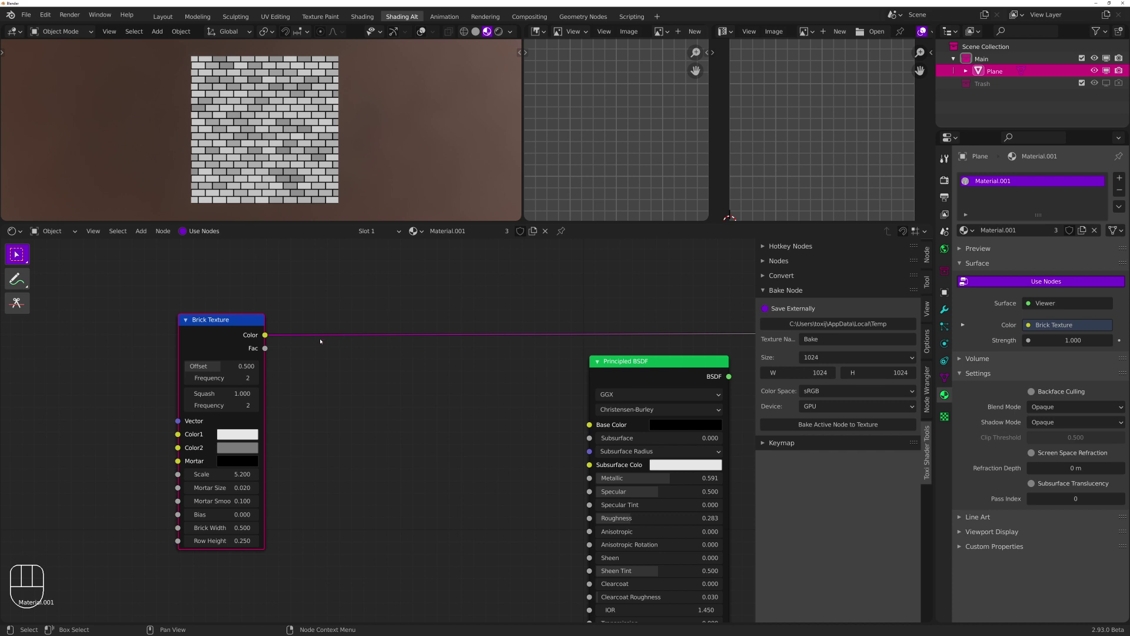
pyautogui.scroll(-2, 443, 392)
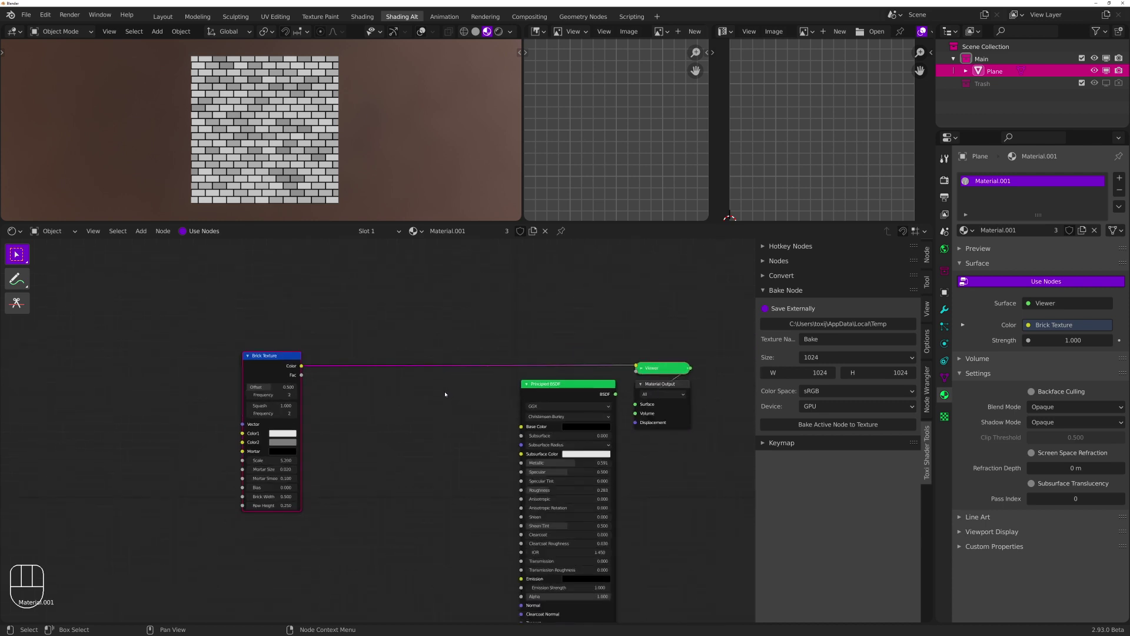
pyautogui.click(370, 324)
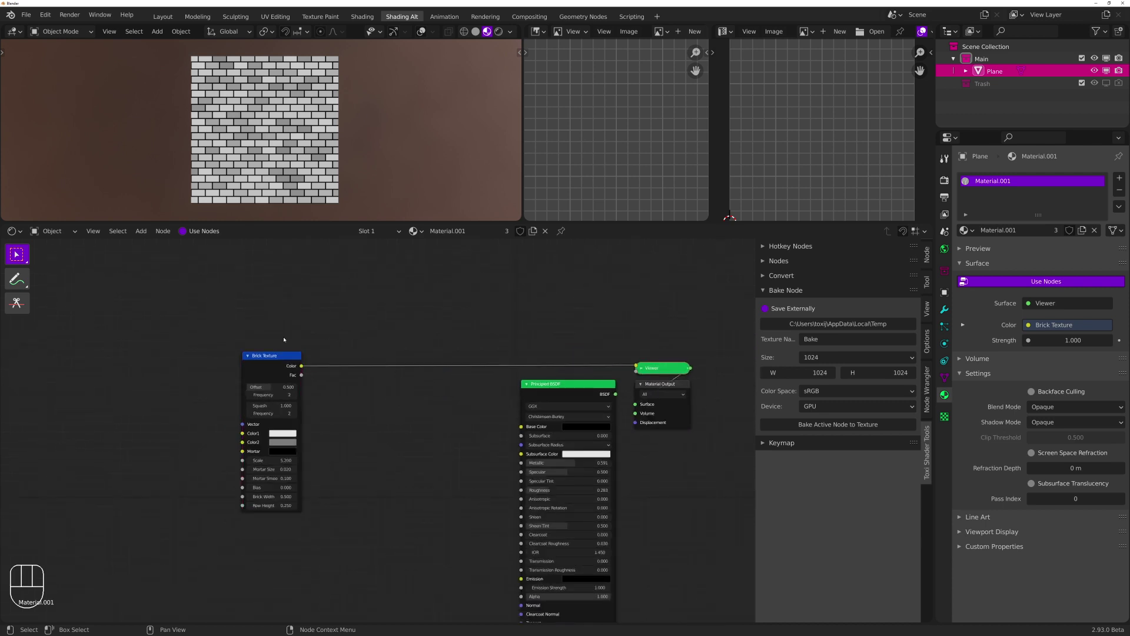
pyautogui.moveTo(281, 365); pyautogui.dragTo(238, 326)
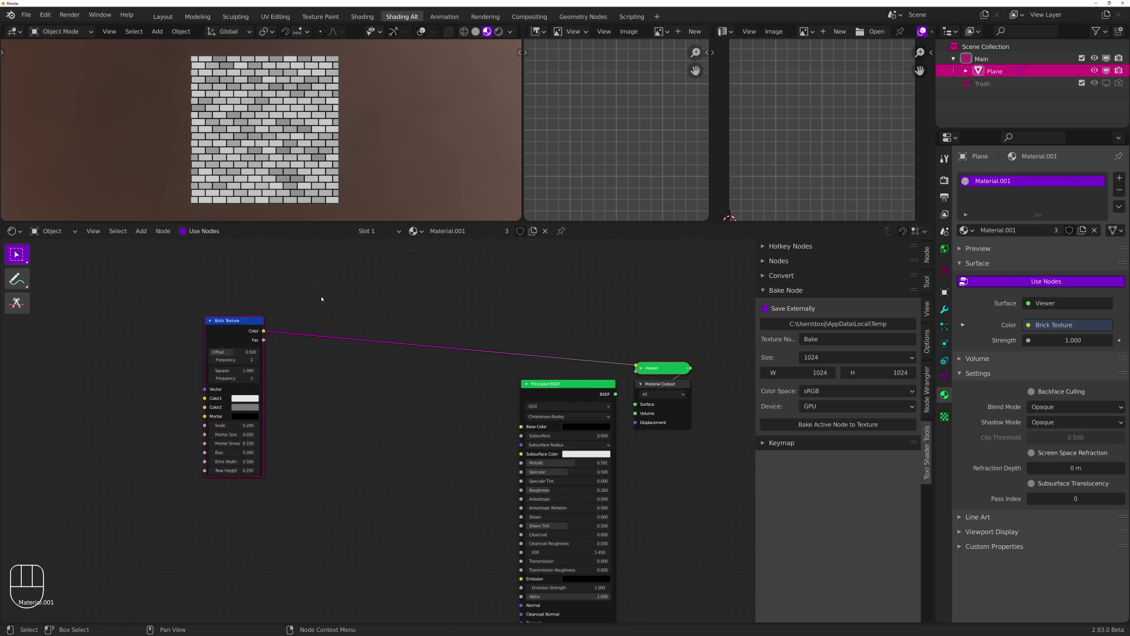
pyautogui.moveTo(146, 311); pyautogui.dragTo(224, 350)
pyautogui.scroll(2, 402, 334)
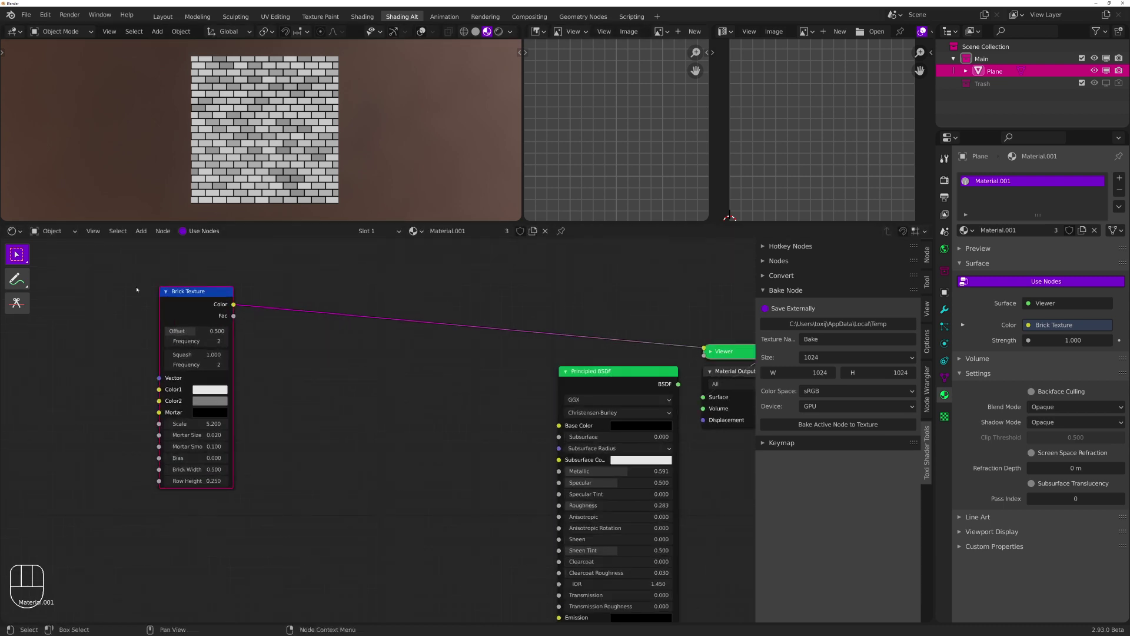
pyautogui.click(292, 297)
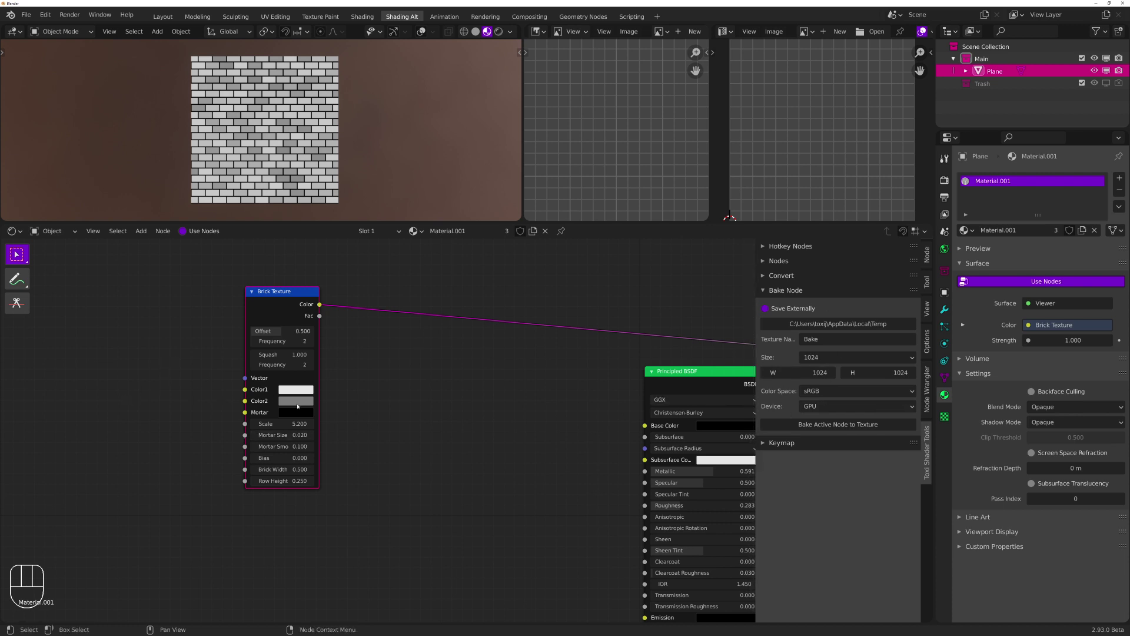
# Replace the Brick Texture with a Magic Texture previewed on the plane, with Scale 3.4 and Distortion 3.5
pyautogui.press('x')
pyautogui.hotkey('shift', 'a')
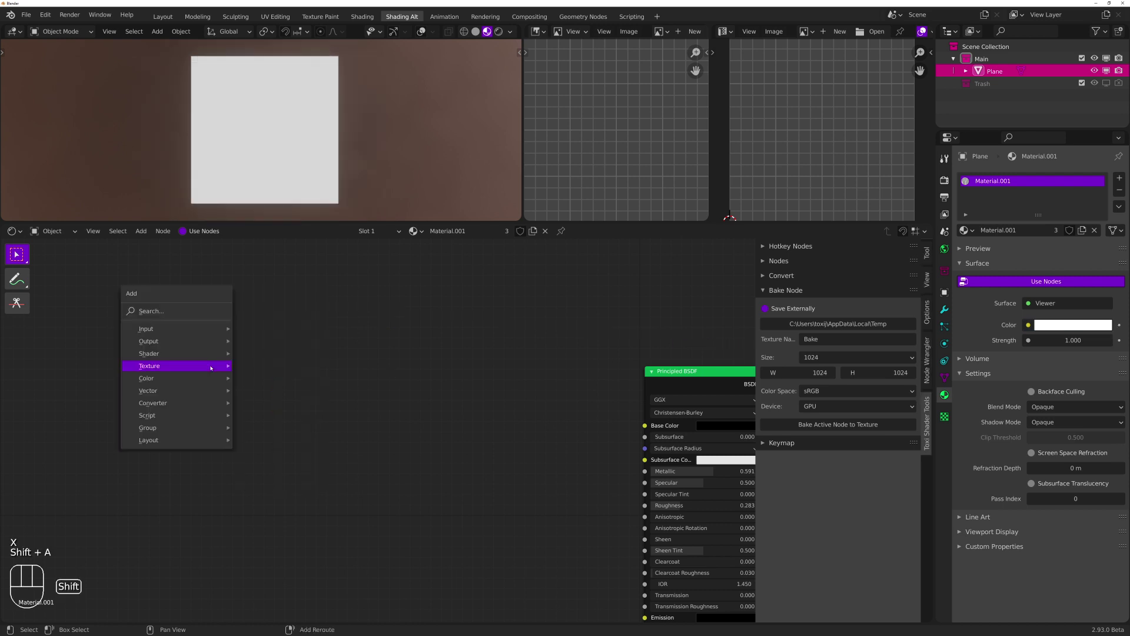
pyautogui.moveTo(224, 366)
pyautogui.click(298, 480)
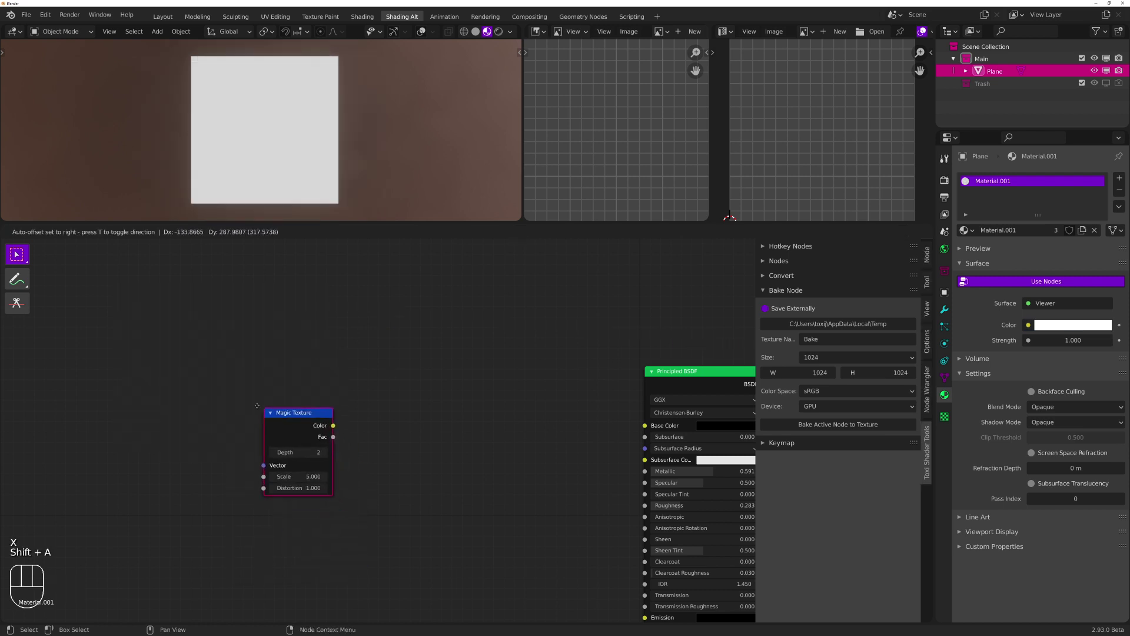
pyautogui.click(286, 471)
pyautogui.keyDown('ctrl'); pyautogui.keyDown('shift'); pyautogui.click(295, 448); pyautogui.keyUp('shift'); pyautogui.keyUp('ctrl')
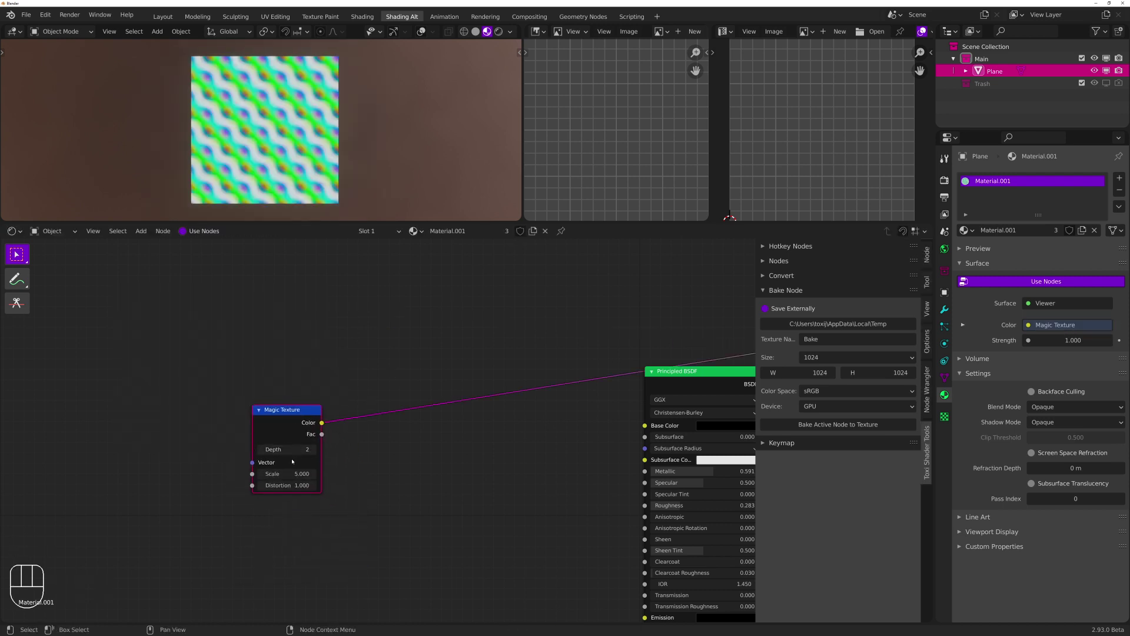
pyautogui.moveTo(289, 474); pyautogui.dragTo(348, 485)
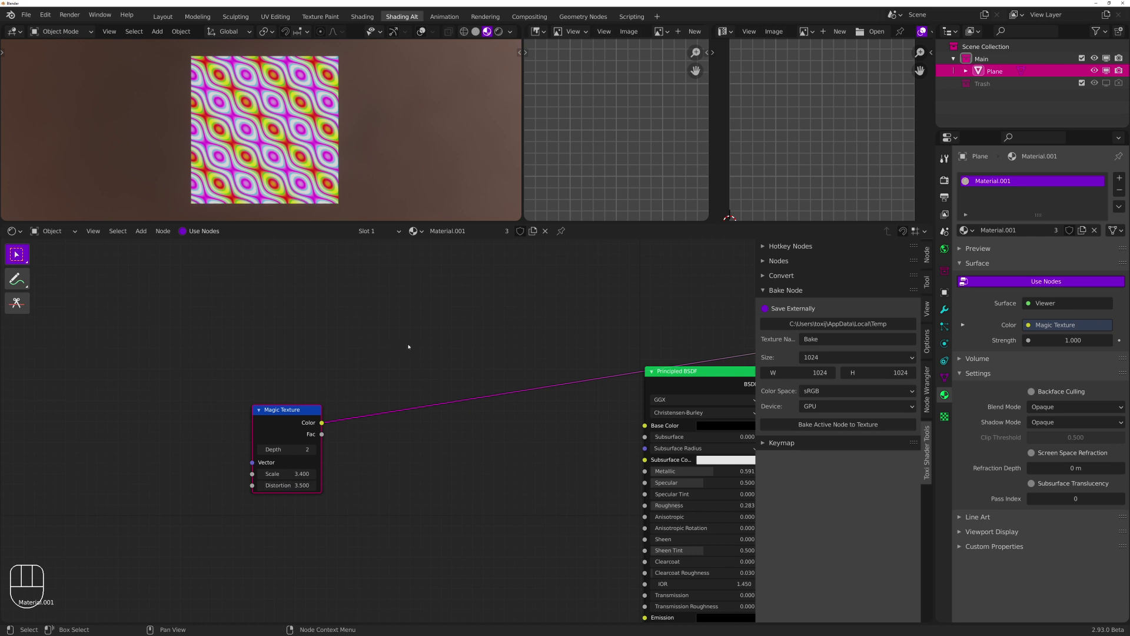
# Connect the Magic Texture's Color to the Principled BSDF's Base Color and preview the Principled BSDF on the plane
pyautogui.click(595, 338)
pyautogui.moveTo(595, 338); pyautogui.dragTo(373, 290, button='middle')
pyautogui.moveTo(131, 367); pyautogui.dragTo(350, 383)
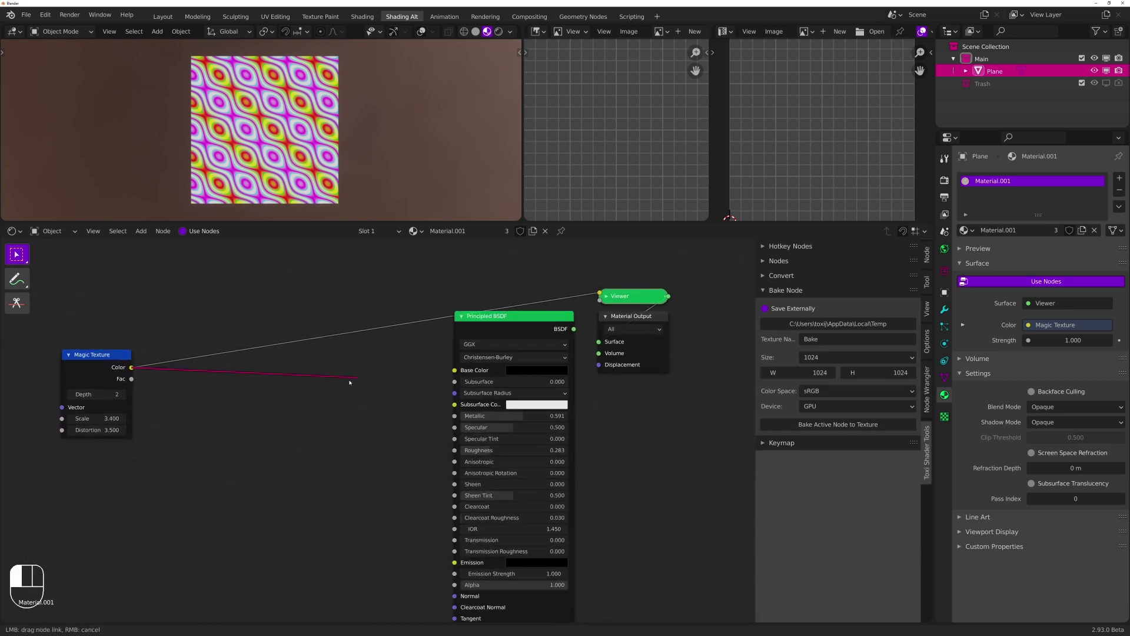
pyautogui.moveTo(450, 374); pyautogui.dragTo(453, 370)
pyautogui.keyDown('ctrl'); pyautogui.keyDown('shift'); pyautogui.click(485, 406); pyautogui.keyUp('shift'); pyautogui.keyUp('ctrl')
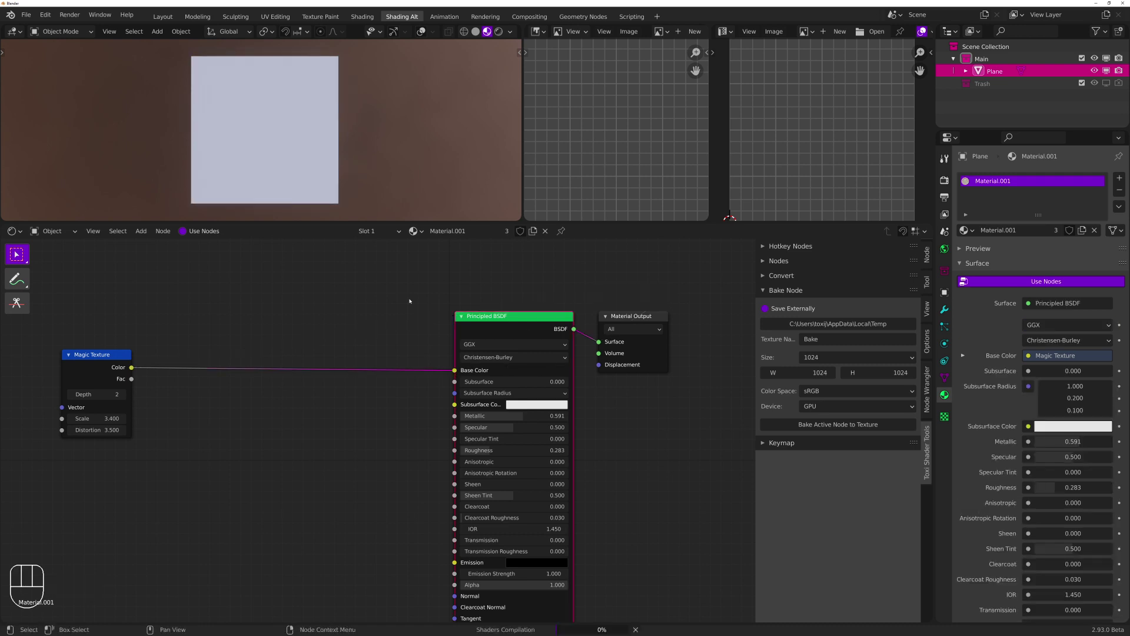
# Inspect the shaded plane from directly above and look over the Magic Texture and Principled BSDF nodes
pyautogui.scroll(1, 323, 192)
pyautogui.moveTo(323, 192)
pyautogui.mouseDown(button='middle')
pyautogui.moveTo(317, 117)
pyautogui.moveTo(317, 167)
pyautogui.moveTo(341, 179)
pyautogui.mouseUp(button='middle')
pyautogui.press('KP_7')
pyautogui.scroll(-3, 327, 176)
pyautogui.moveTo(106, 311); pyautogui.dragTo(348, 312, button='middle')
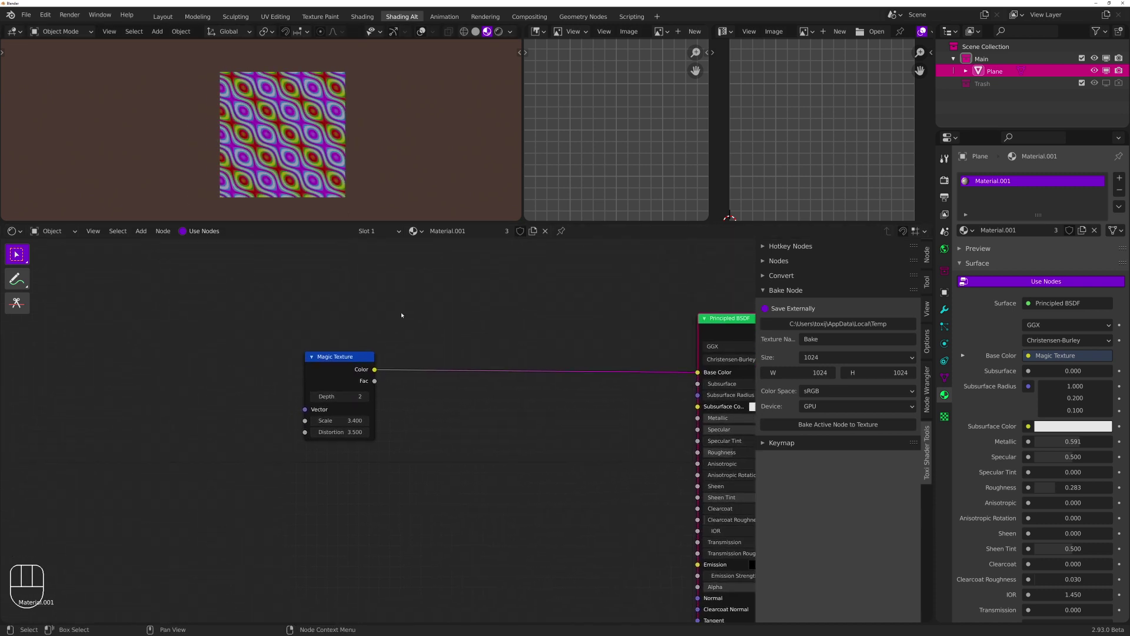
pyautogui.press('Home')
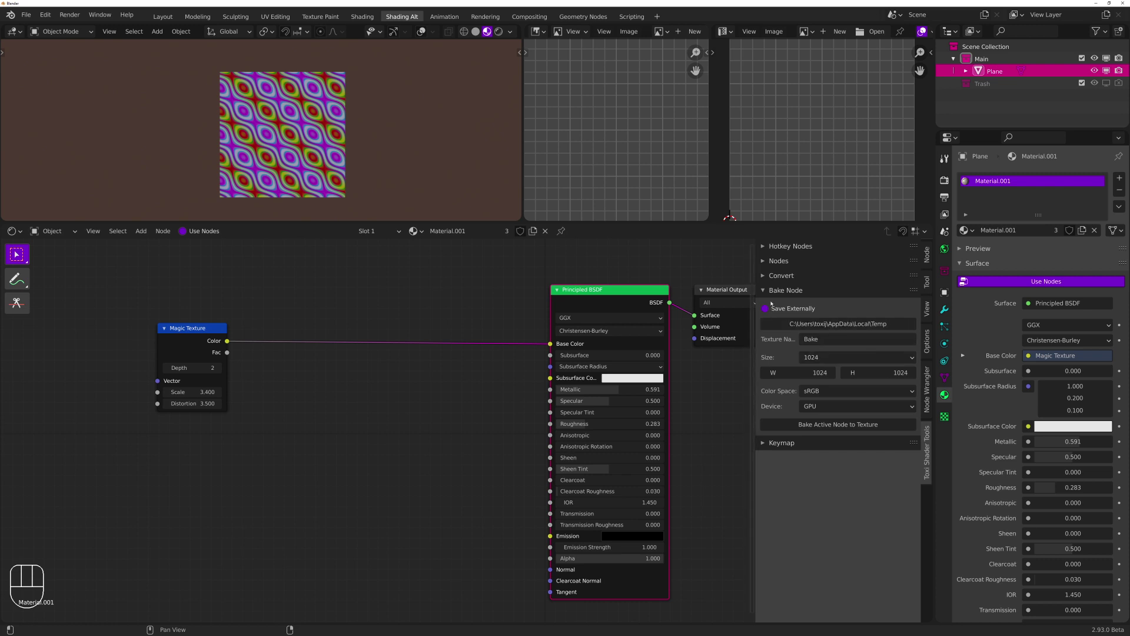
pyautogui.keyDown('shift'); pyautogui.moveTo(308, 298); pyautogui.dragTo(421, 334, button='middle'); pyautogui.keyUp('shift')
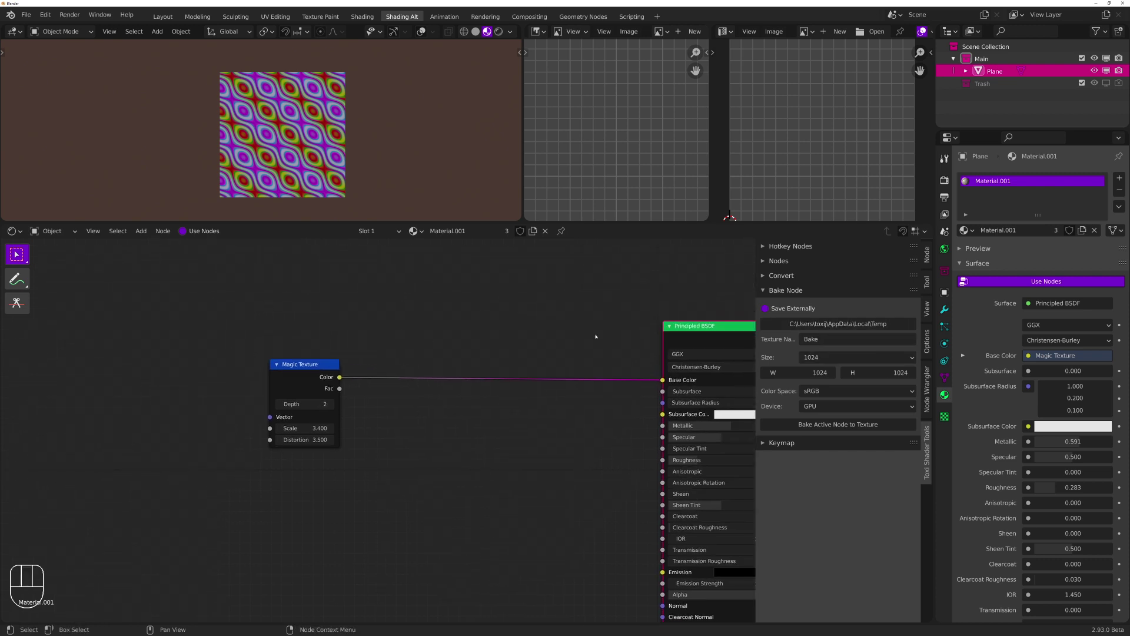
pyautogui.keyDown('shift'); pyautogui.moveTo(544, 305); pyautogui.dragTo(442, 300, button='middle'); pyautogui.keyUp('shift')
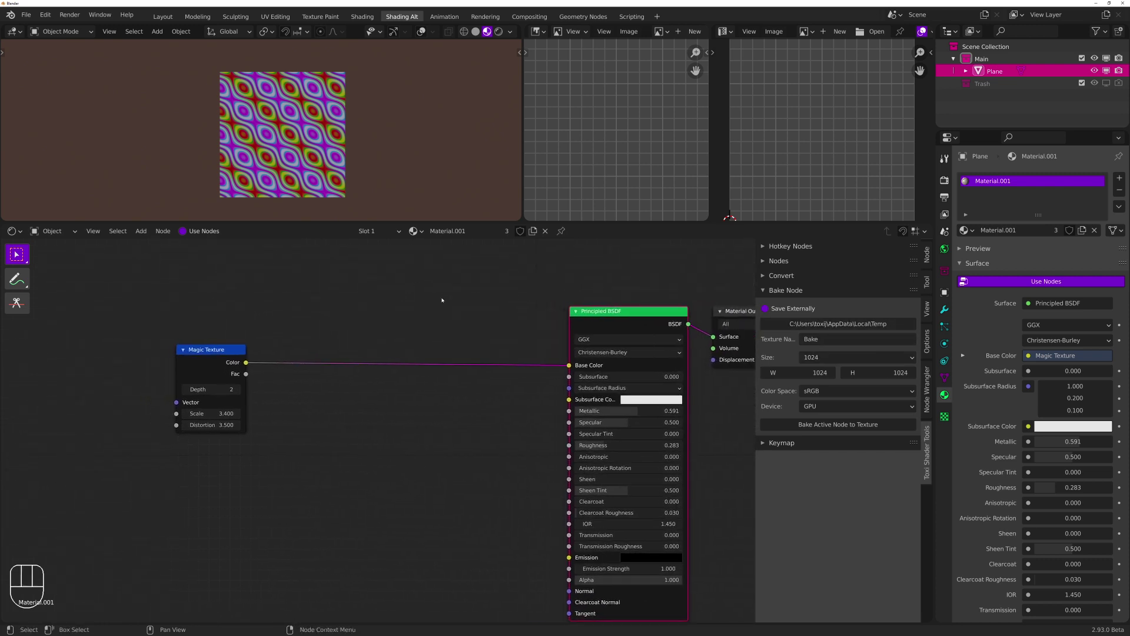
# Preview the Magic Texture's Fac output on the plane through a Viewer
pyautogui.click(206, 373)
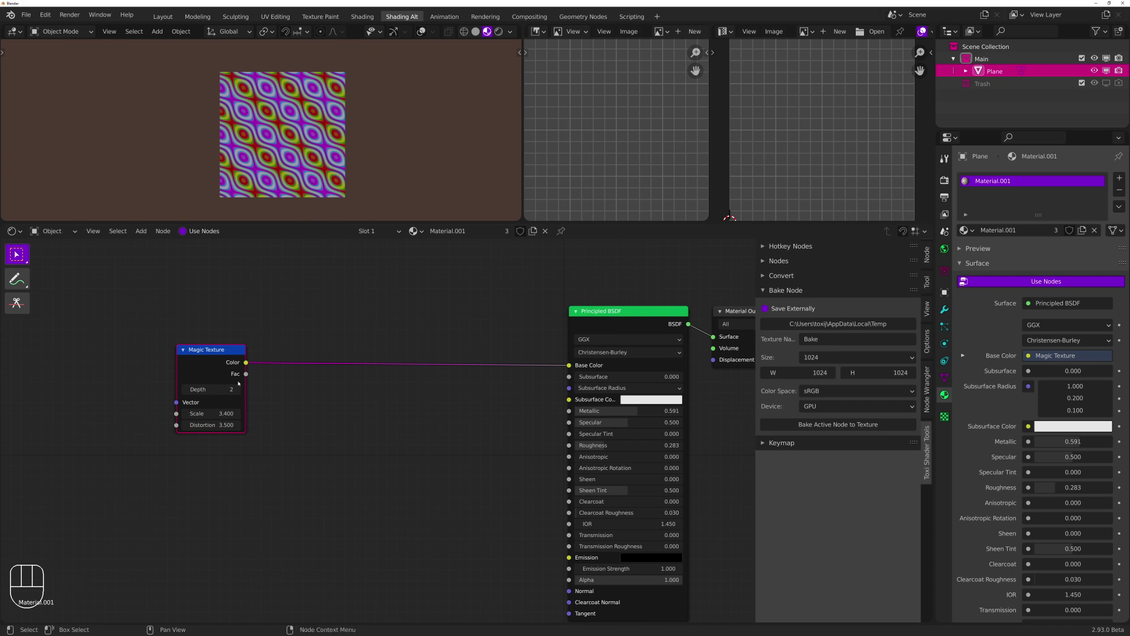
pyautogui.keyDown('ctrl'); pyautogui.keyDown('shift'); pyautogui.click(217, 377); pyautogui.keyUp('shift'); pyautogui.keyUp('ctrl')
pyautogui.keyDown('ctrl'); pyautogui.keyDown('shift'); pyautogui.click(215, 372); pyautogui.keyUp('shift'); pyautogui.keyUp('ctrl')
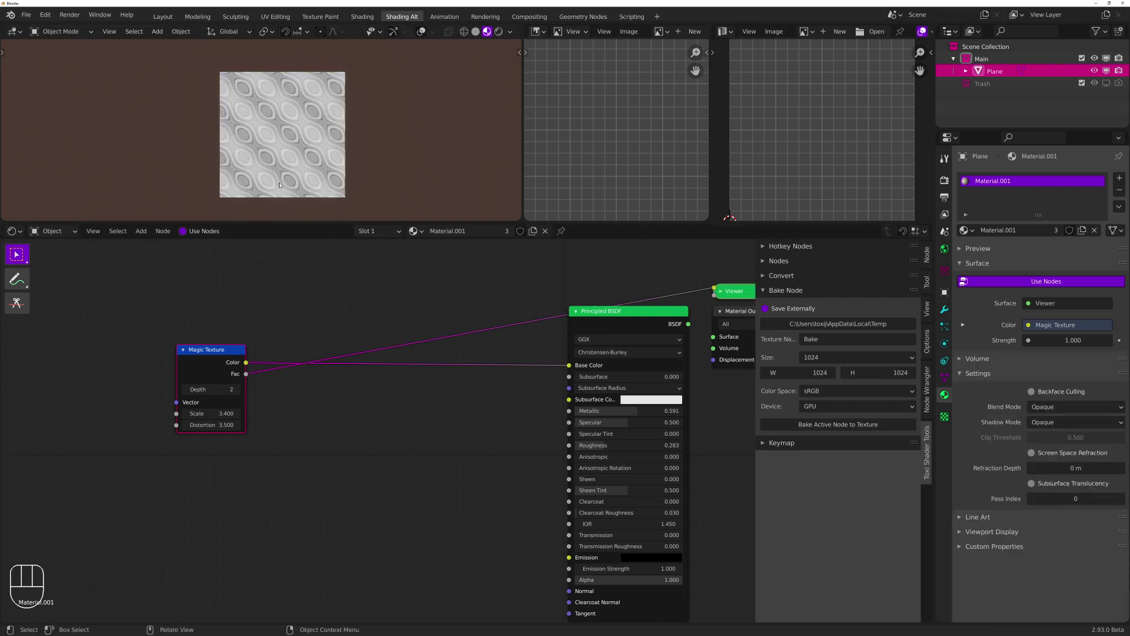
pyautogui.scroll(4, 273, 154)
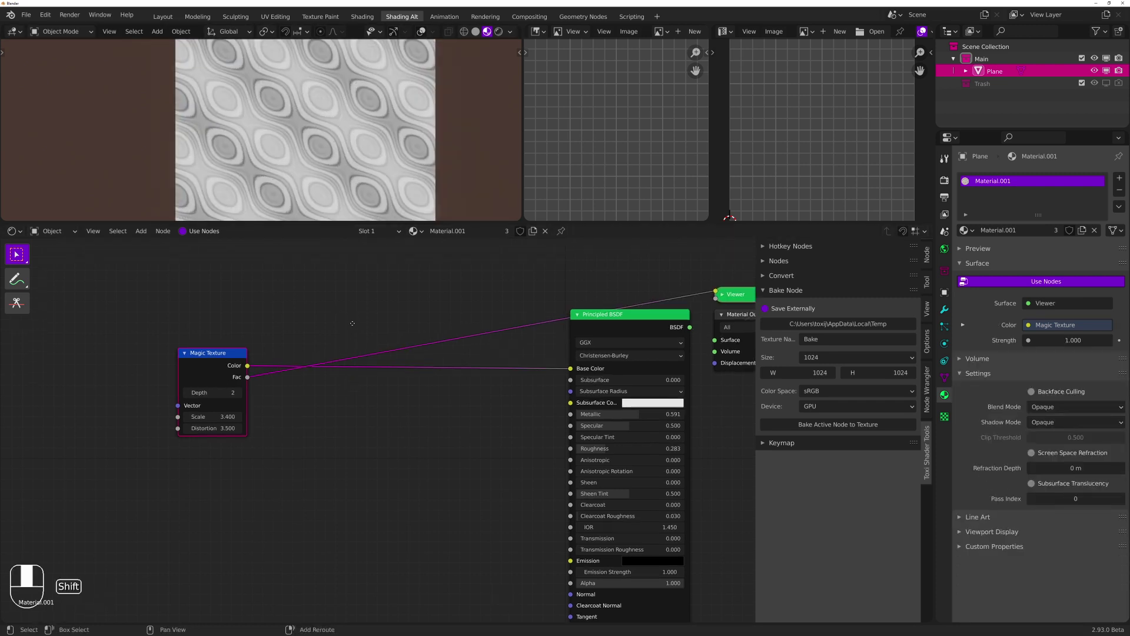
pyautogui.keyDown('shift'); pyautogui.moveTo(345, 313); pyautogui.dragTo(376, 349, button='middle'); pyautogui.keyUp('shift')
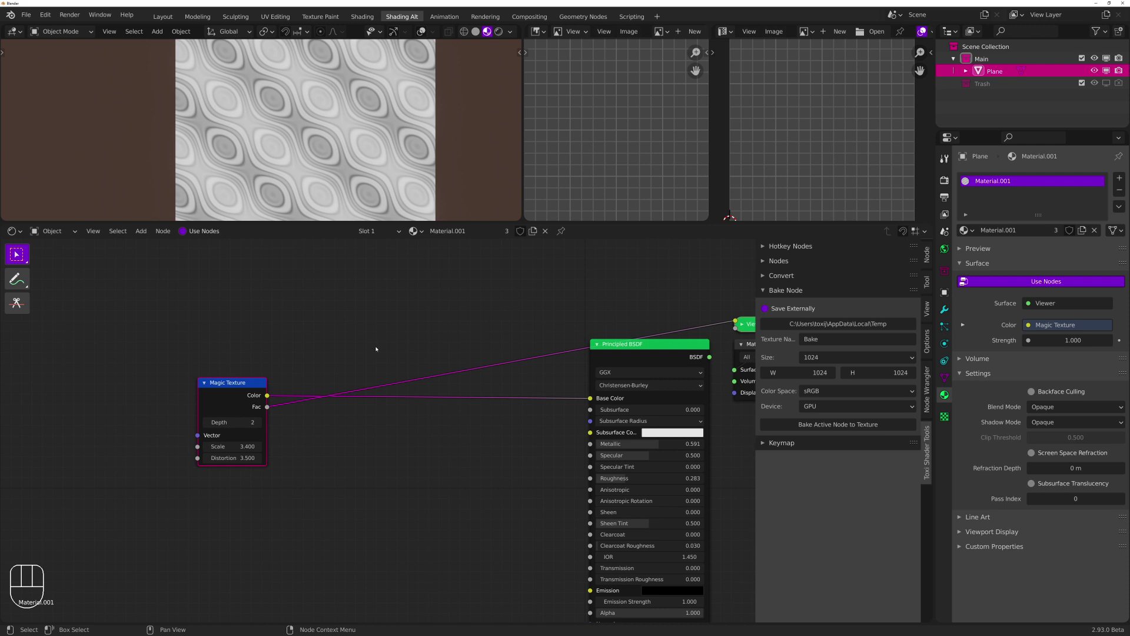
pyautogui.click(363, 343)
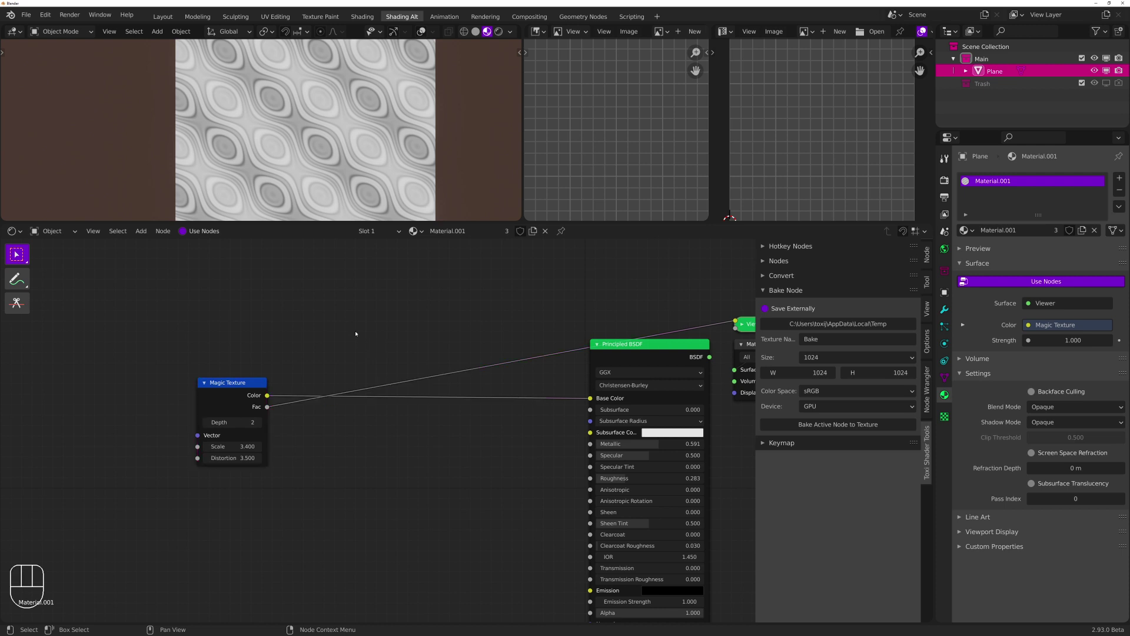
# Make a node group from a new Value node and replace its content with a direct input-to-output Value link
pyautogui.scroll(-5, 361, 425)
pyautogui.keyDown('shift'); pyautogui.moveTo(373, 431); pyautogui.dragTo(450, 301, button='middle'); pyautogui.keyUp('shift')
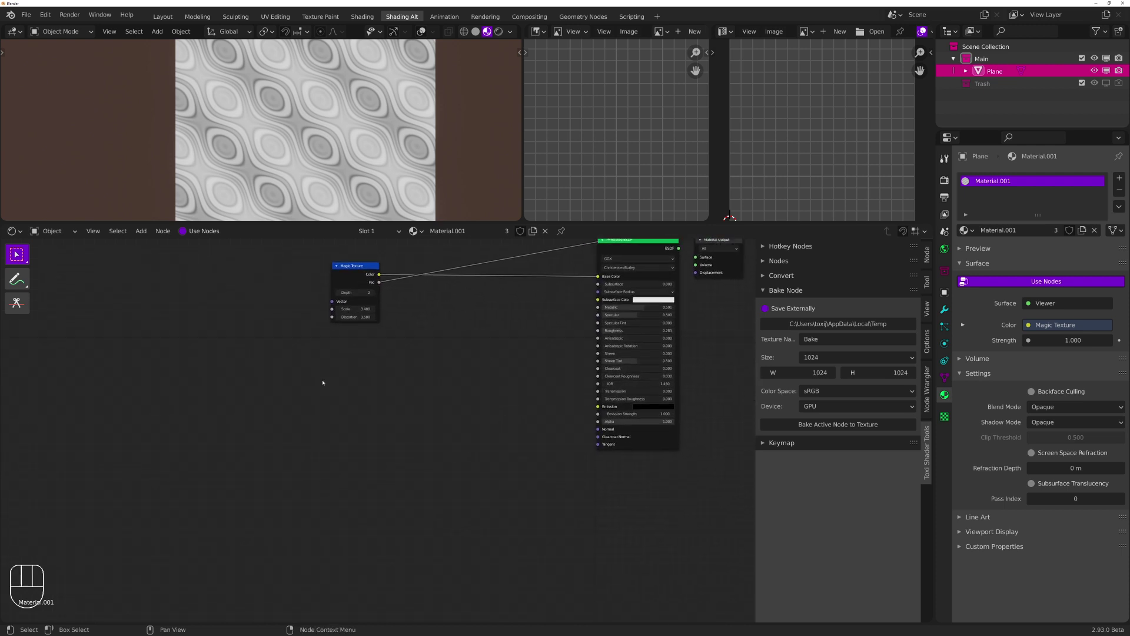
pyautogui.press('KP_1')
pyautogui.hotkey('ctrl', 'g')
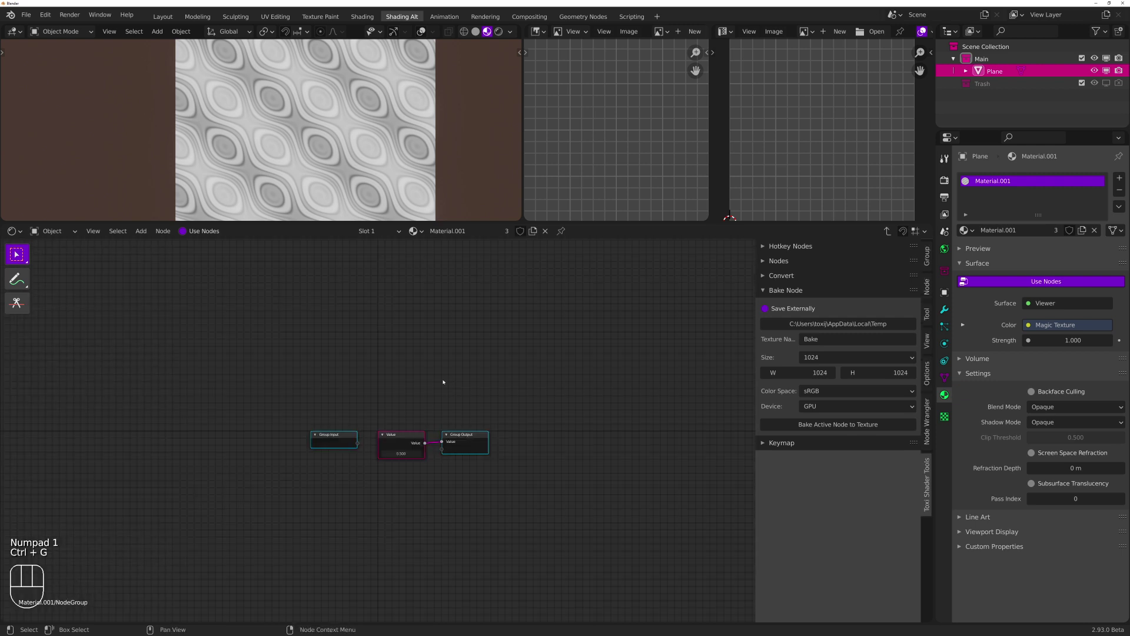
pyautogui.press('x')
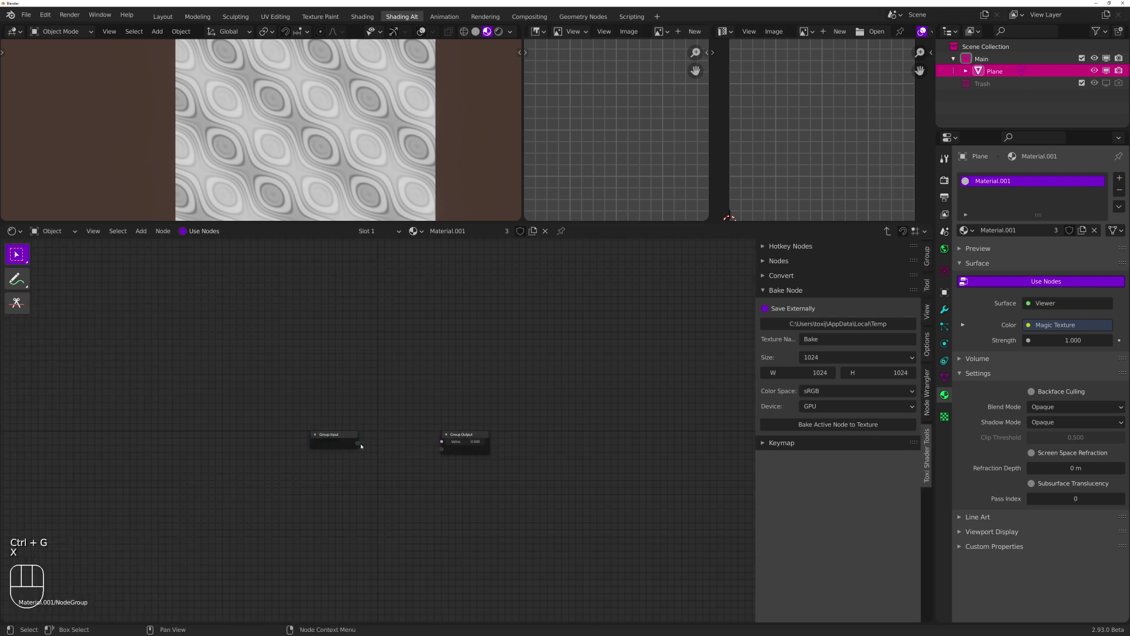
pyautogui.moveTo(357, 443); pyautogui.dragTo(441, 441)
pyautogui.press('Tab')
# Place the node group above the Magic Texture, feed Fac into its Value input and preview the group
pyautogui.moveTo(455, 333); pyautogui.dragTo(436, 399, button='middle')
pyautogui.moveTo(386, 435); pyautogui.dragTo(451, 273)
pyautogui.moveTo(363, 352); pyautogui.dragTo(421, 301)
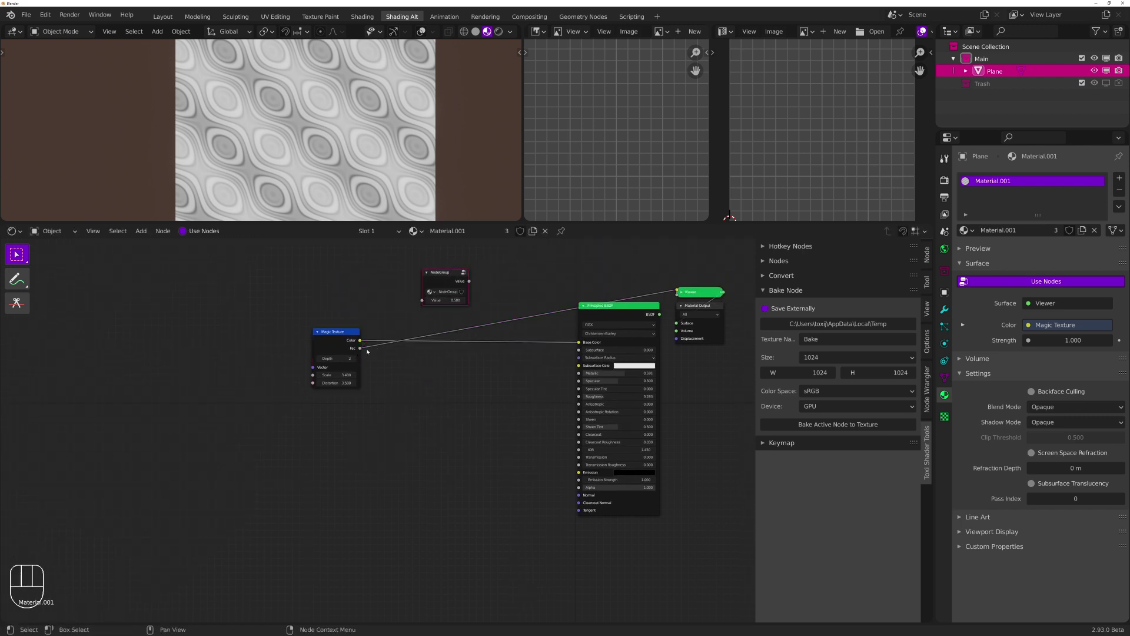
pyautogui.moveTo(360, 349); pyautogui.dragTo(422, 301)
pyautogui.scroll(1, 481, 334)
pyautogui.scroll(1, 457, 317)
pyautogui.keyDown('ctrl'); pyautogui.keyDown('shift'); pyautogui.click(452, 282); pyautogui.keyUp('shift'); pyautogui.keyUp('ctrl')
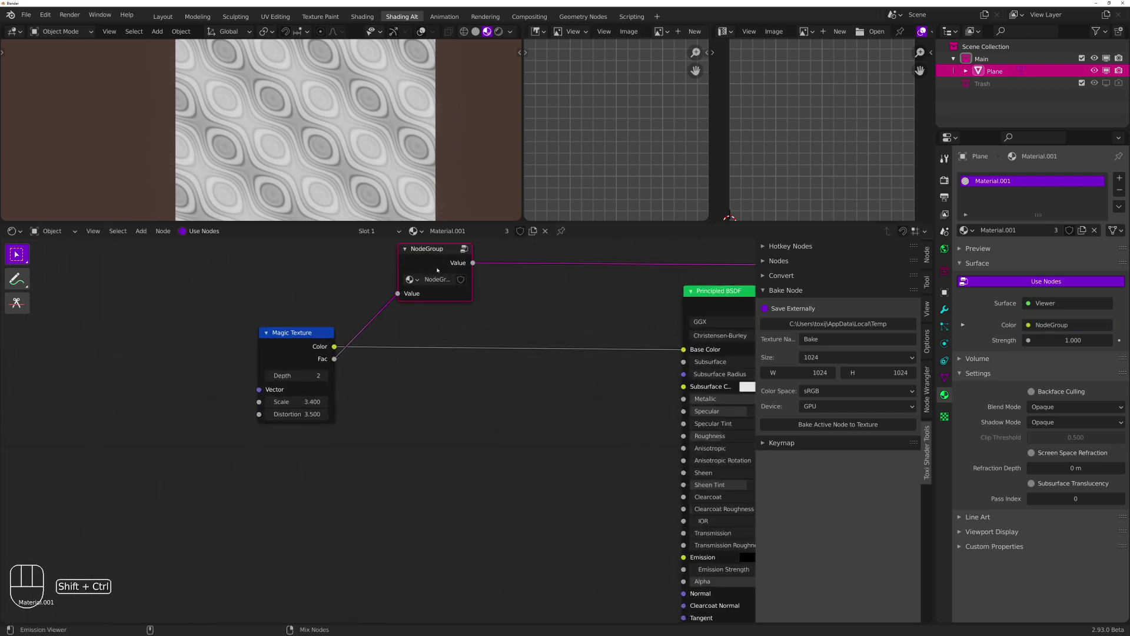
# Delete the node group fed by the Magic Texture
pyautogui.moveTo(516, 345); pyautogui.dragTo(404, 408, button='middle')
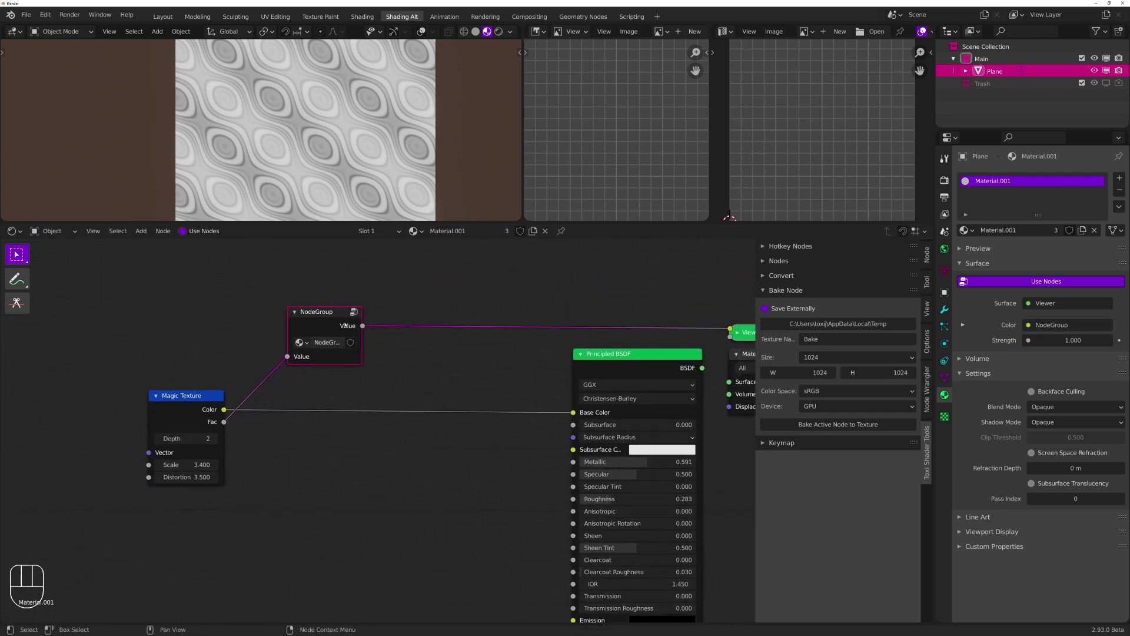
pyautogui.click(309, 319)
pyautogui.press('x')
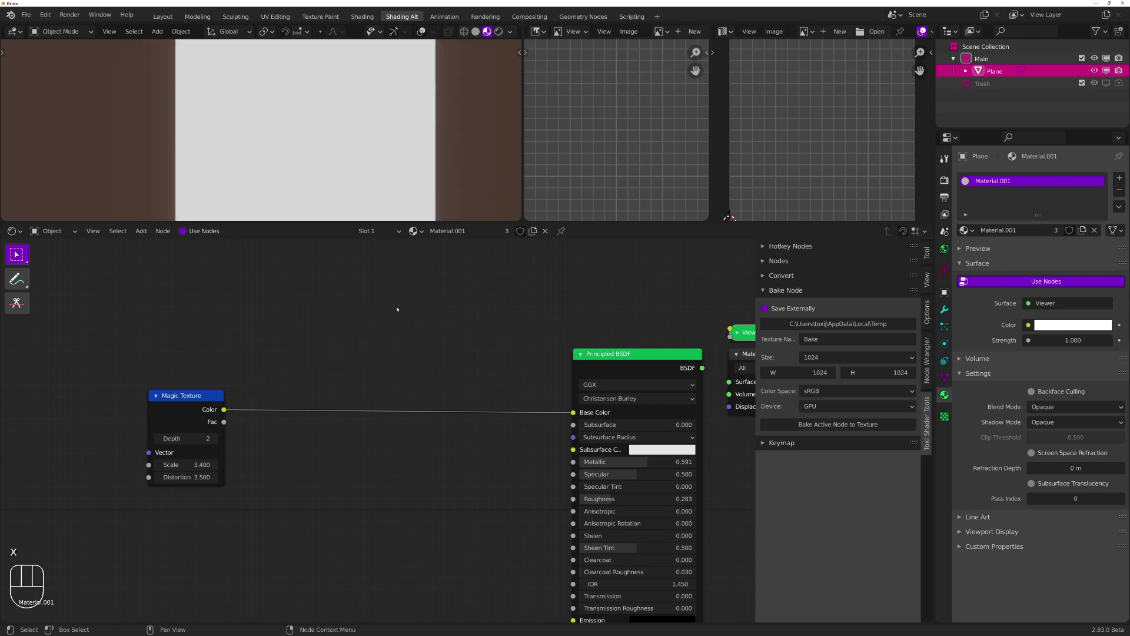
# Add a Math node set to Add, fed by the Magic Texture's Fac, with its second Value set to 0
pyautogui.press('a')
pyautogui.click(318, 296)
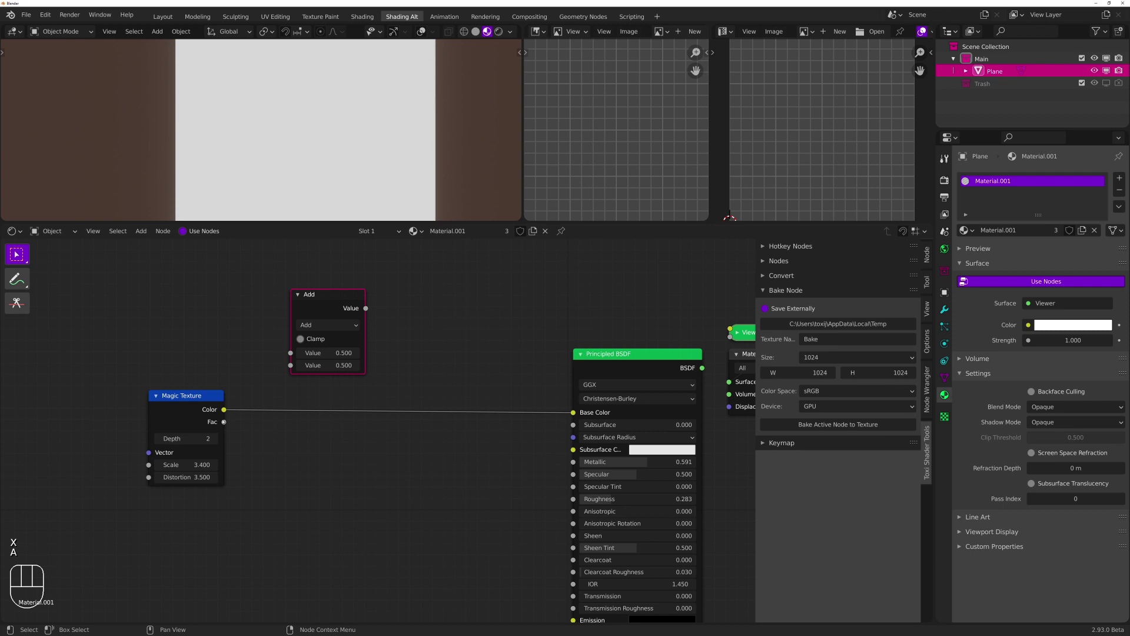
pyautogui.moveTo(224, 421); pyautogui.dragTo(290, 352)
pyautogui.click(328, 365)
pyautogui.write('0.5')
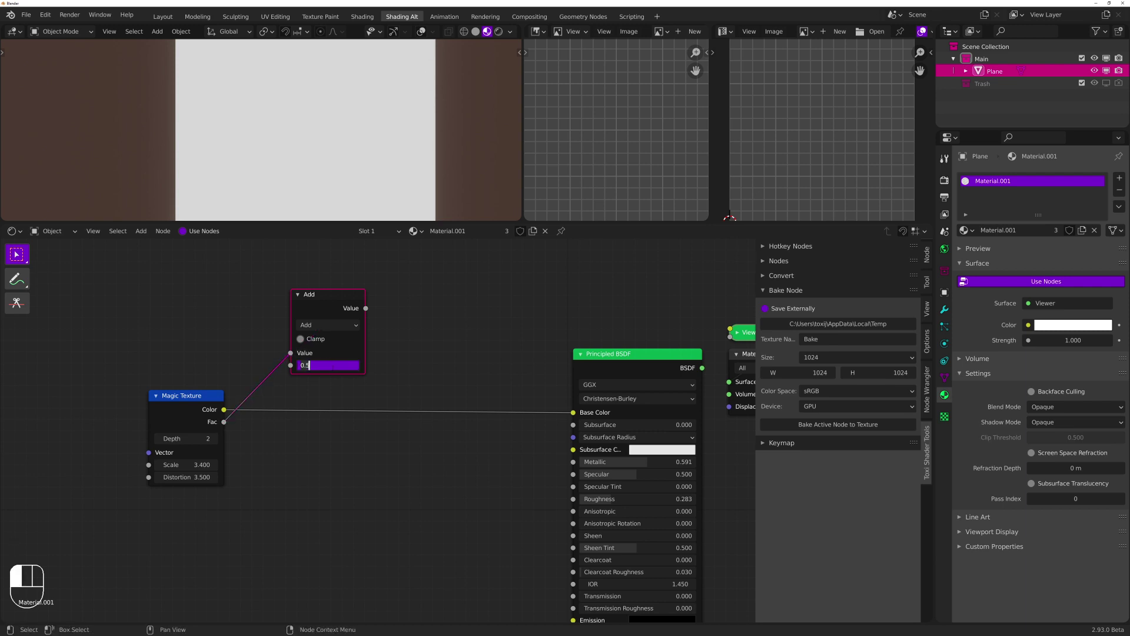
pyautogui.write('0')
pyautogui.press('Return')
# Move the Add node higher above the link from the Magic Texture to the Principled BSDF and deselect it
pyautogui.click(422, 316)
pyautogui.moveTo(341, 298); pyautogui.dragTo(345, 295)
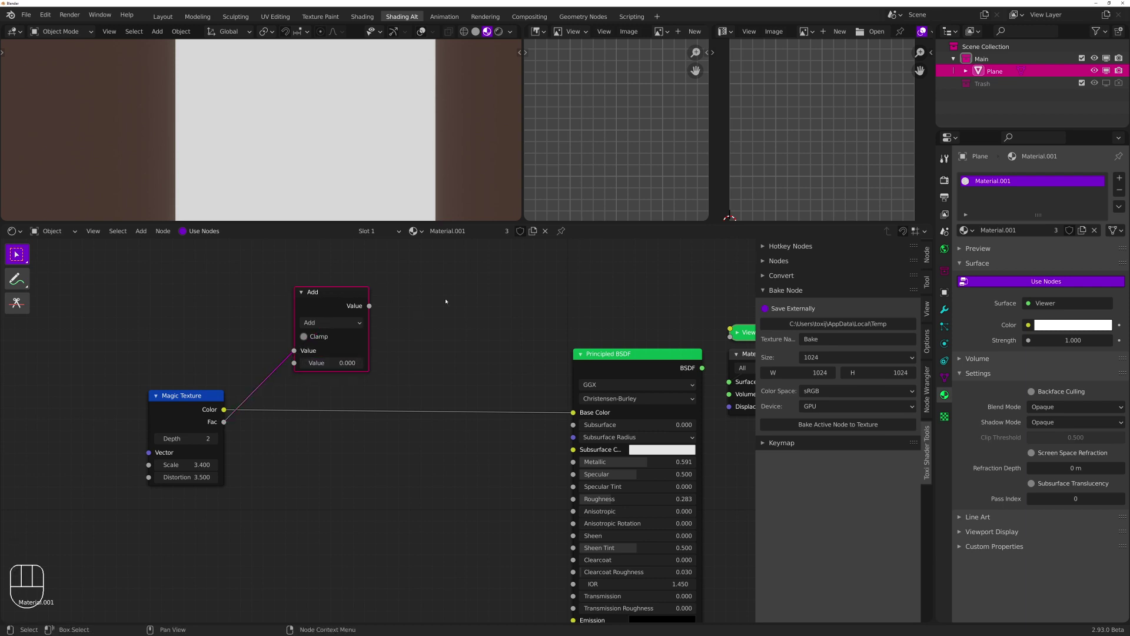
pyautogui.moveTo(446, 301); pyautogui.dragTo(404, 304, button='middle')
pyautogui.moveTo(249, 303); pyautogui.dragTo(316, 317)
pyautogui.press('g')
pyautogui.click(311, 282)
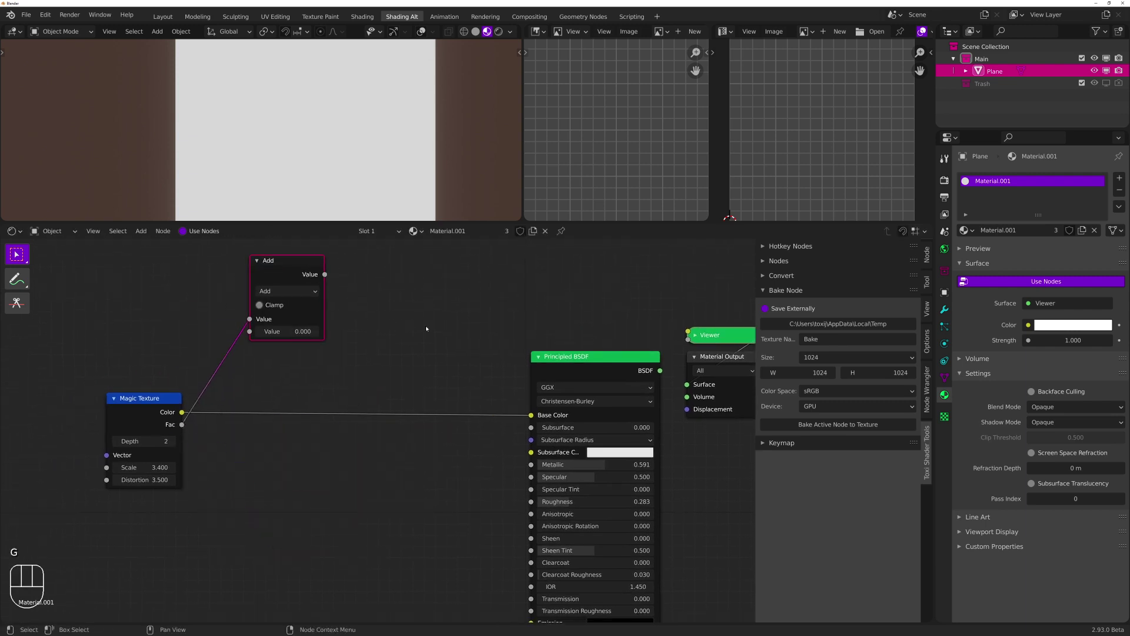
pyautogui.scroll(-3, 425, 328)
pyautogui.keyDown('shift'); pyautogui.moveTo(406, 316); pyautogui.dragTo(475, 325, button='middle'); pyautogui.keyUp('shift')
pyautogui.click(529, 313)
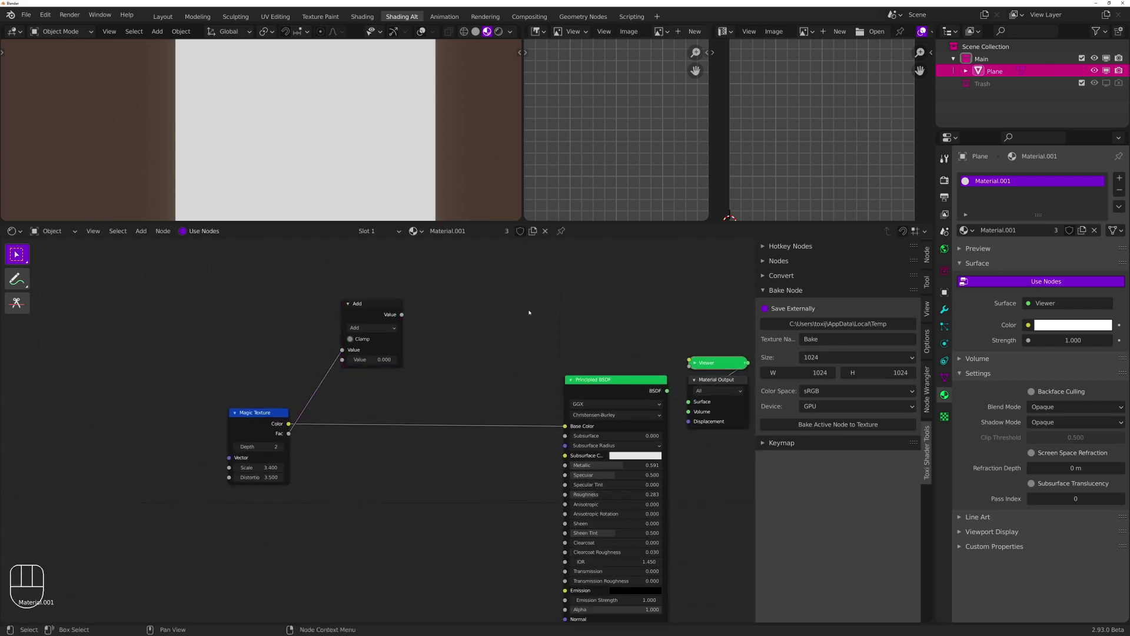
# Delete the Add node, preview the Principled BSDF on the plane and make the Magic Texture the active node
pyautogui.click(362, 308)
pyautogui.press('x')
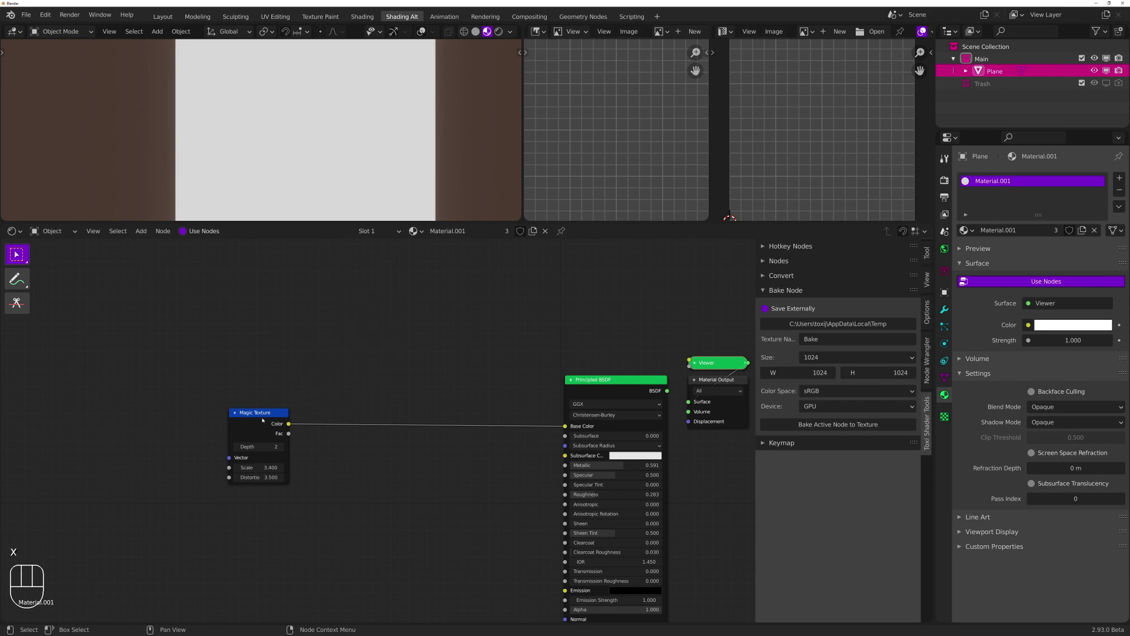
pyautogui.keyDown('ctrl'); pyautogui.keyDown('shift'); pyautogui.click(565, 406); pyautogui.keyUp('shift'); pyautogui.keyUp('ctrl')
pyautogui.click(240, 428)
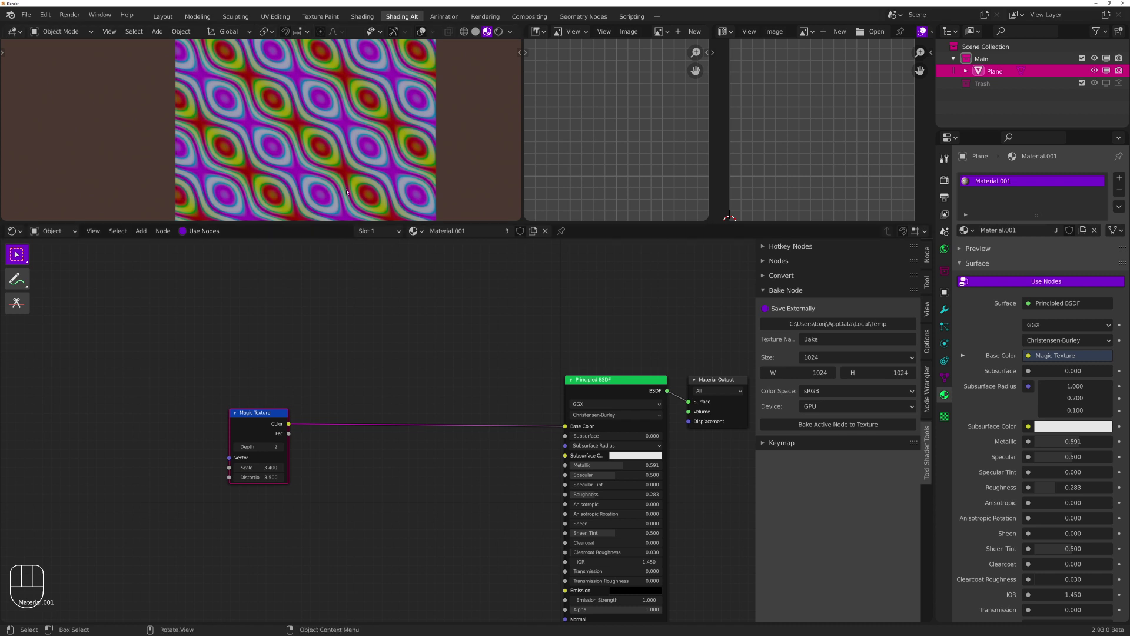
pyautogui.scroll(-5, 348, 169)
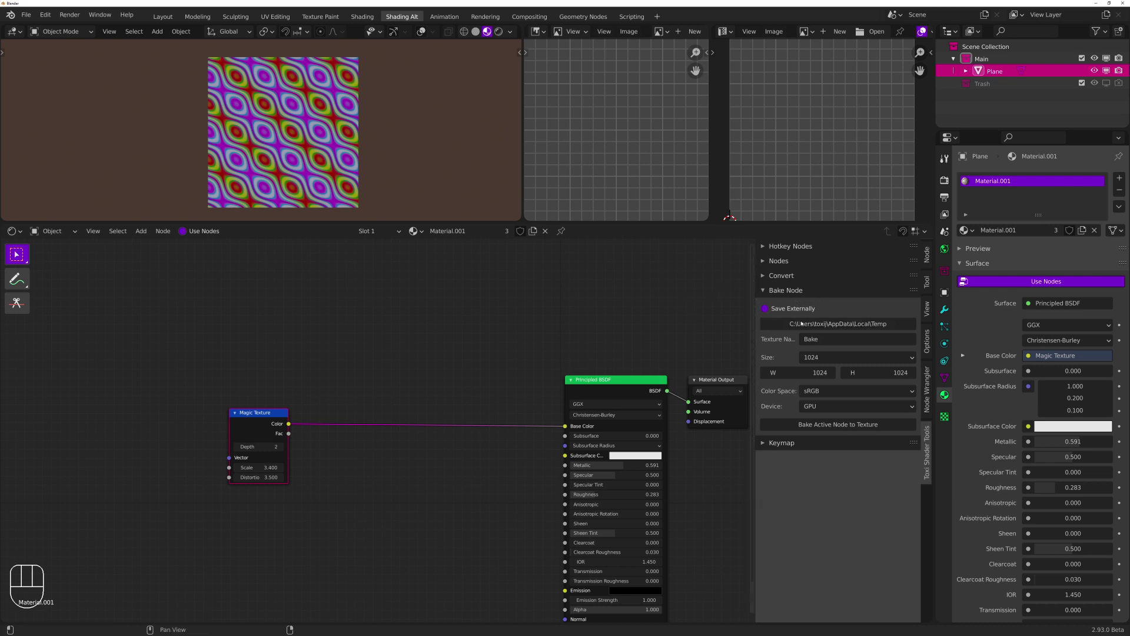
# Set the external save folder for the node bake to the favourite folder F:\_Models\_Textures\Baked\
pyautogui.click(802, 324)
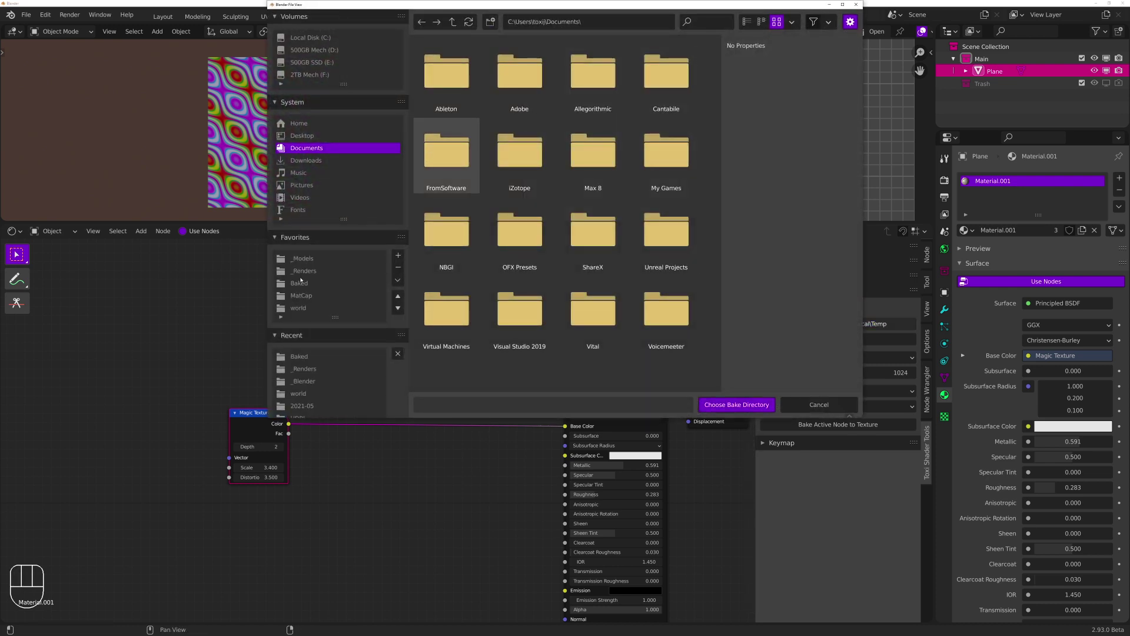
pyautogui.click(299, 283)
pyautogui.click(737, 405)
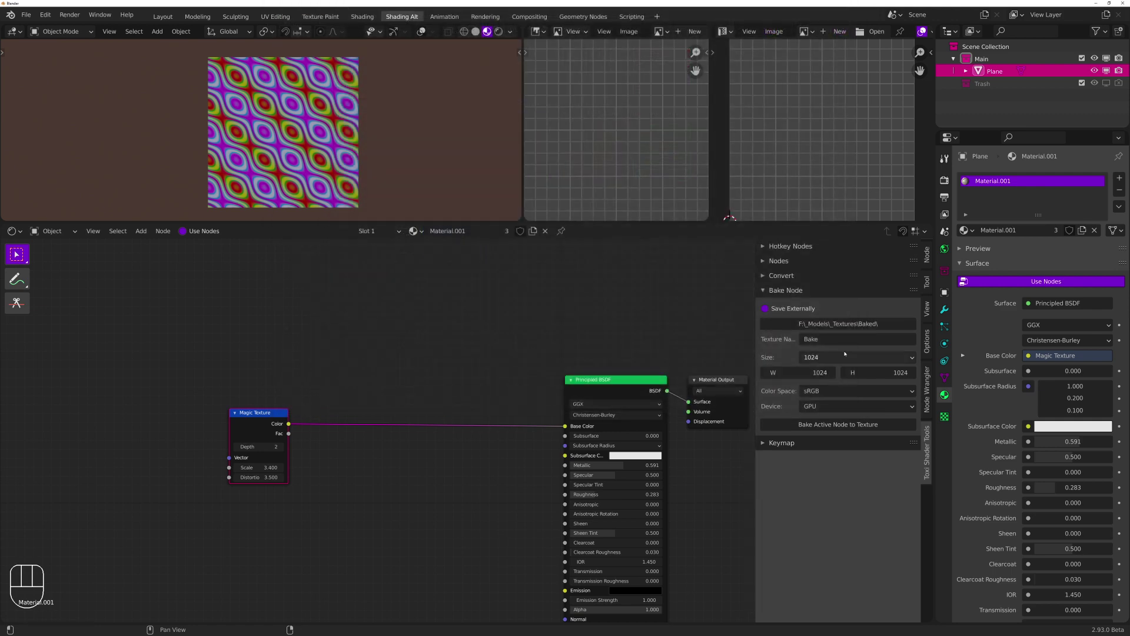
# Name the bake texture FunMagic and choose the 256 size preset for it
pyautogui.click(848, 340)
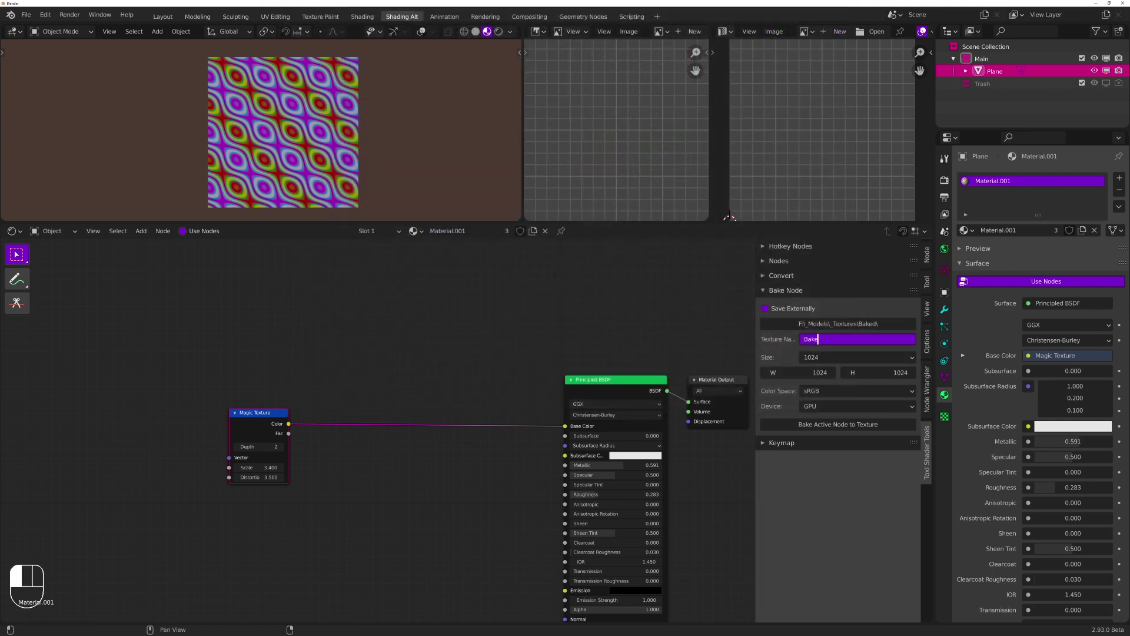
pyautogui.click(493, 270)
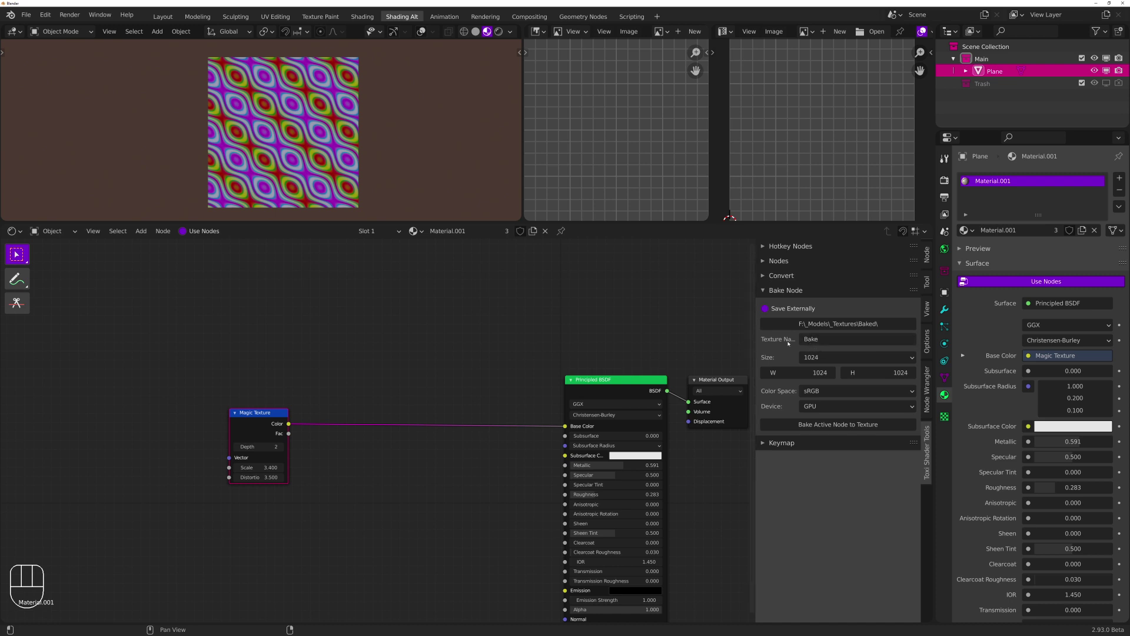
pyautogui.click(824, 339)
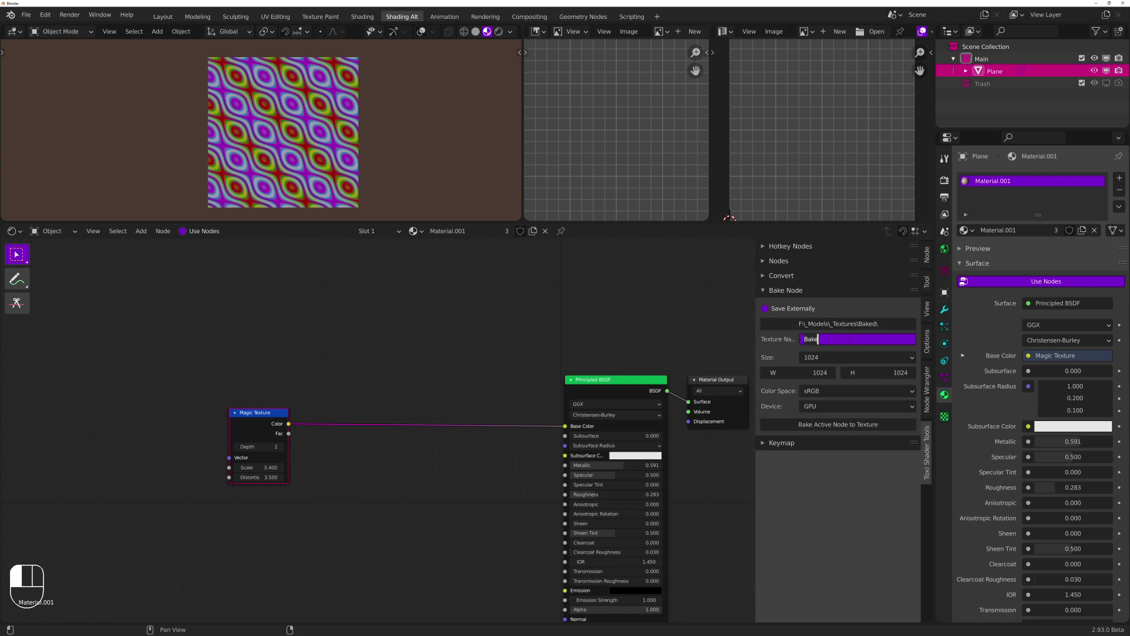
pyautogui.write('FunMagic')
pyautogui.press('Return')
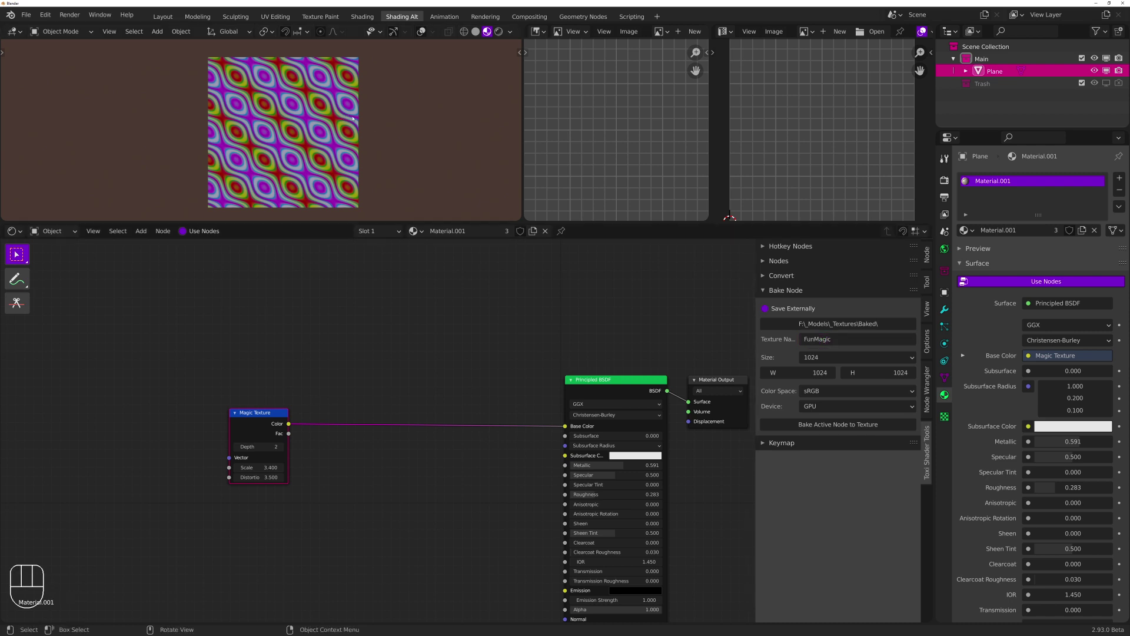
pyautogui.click(837, 358)
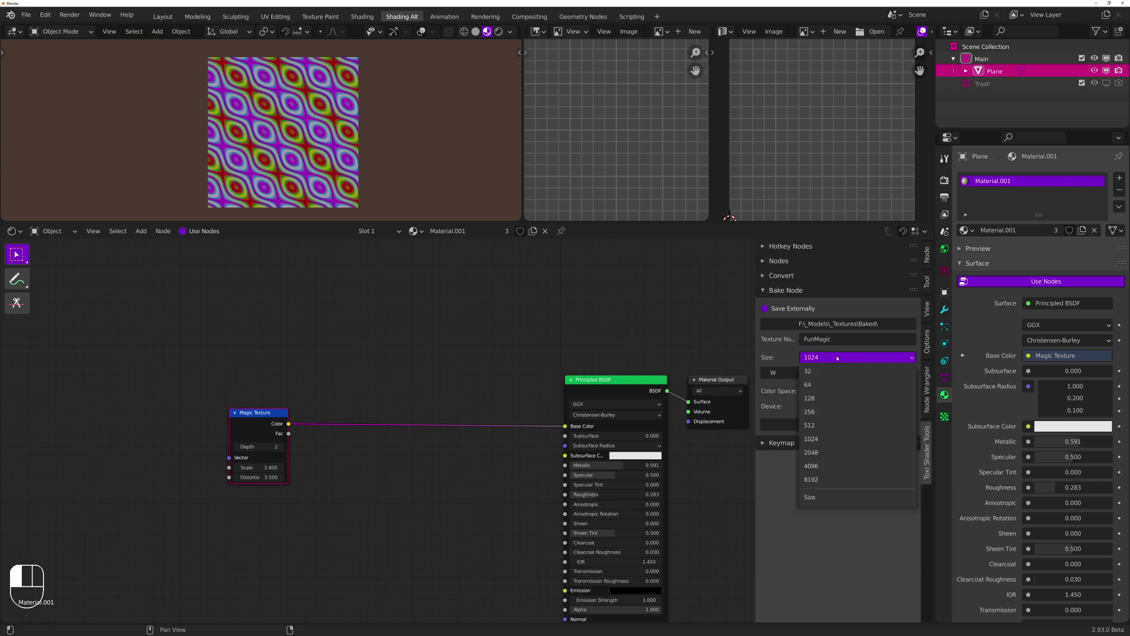
pyautogui.click(832, 413)
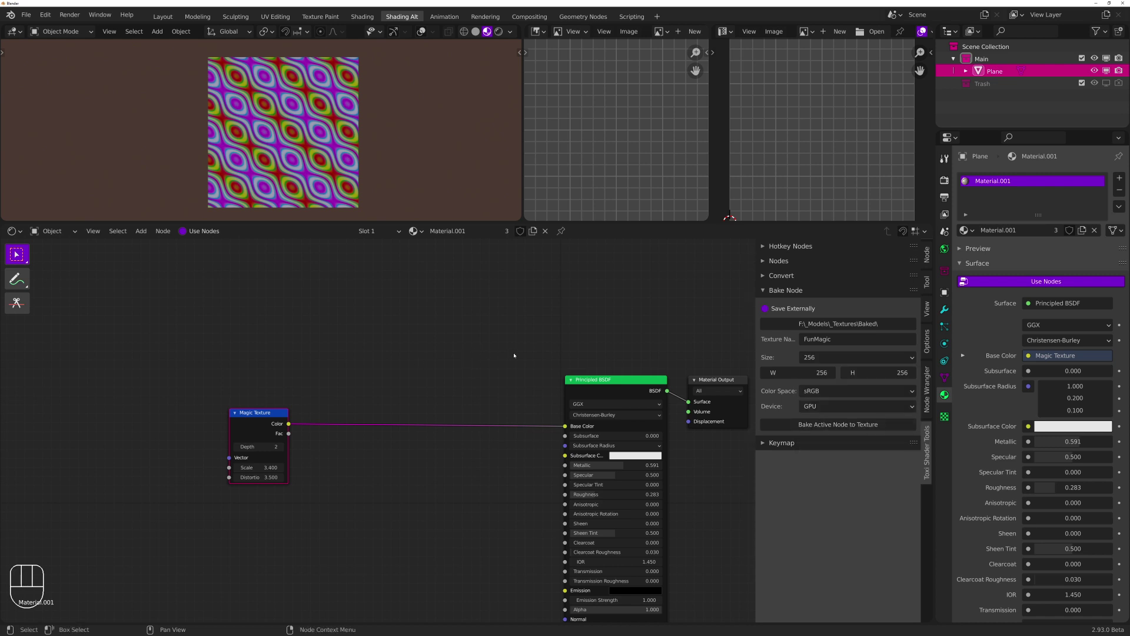
# Try a custom bake width of 32 with an adjusted height, and reset both with the 256 size preset
pyautogui.click(824, 359)
pyautogui.moveTo(799, 372); pyautogui.dragTo(842, 372)
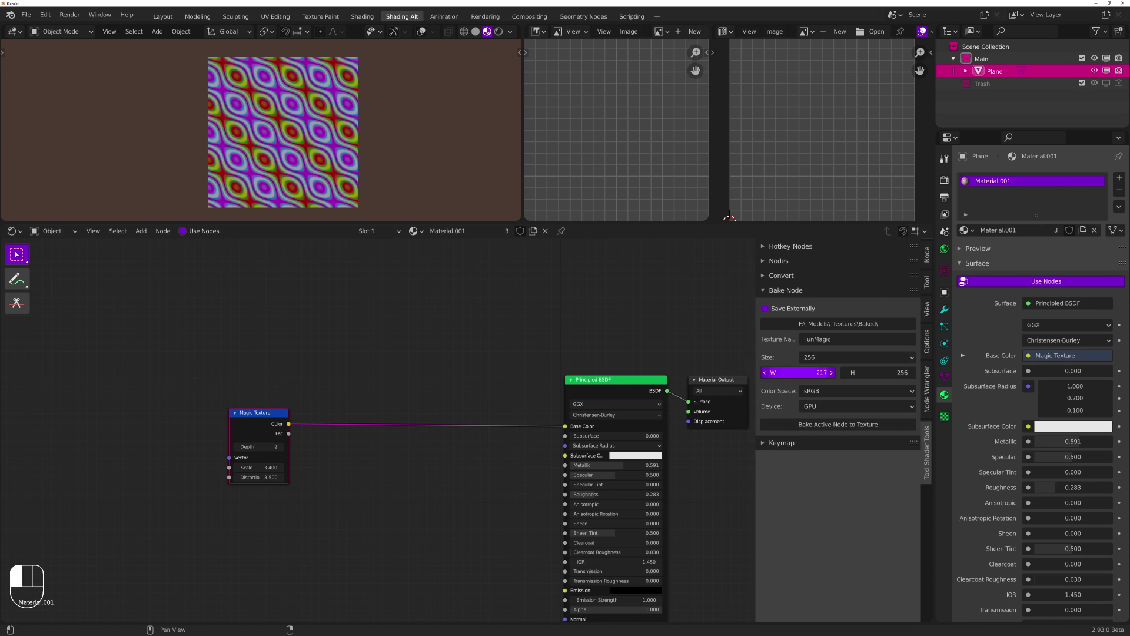
pyautogui.moveTo(824, 372)
pyautogui.mouseDown()
pyautogui.moveTo(801, 372)
pyautogui.moveTo(825, 372)
pyautogui.mouseUp()
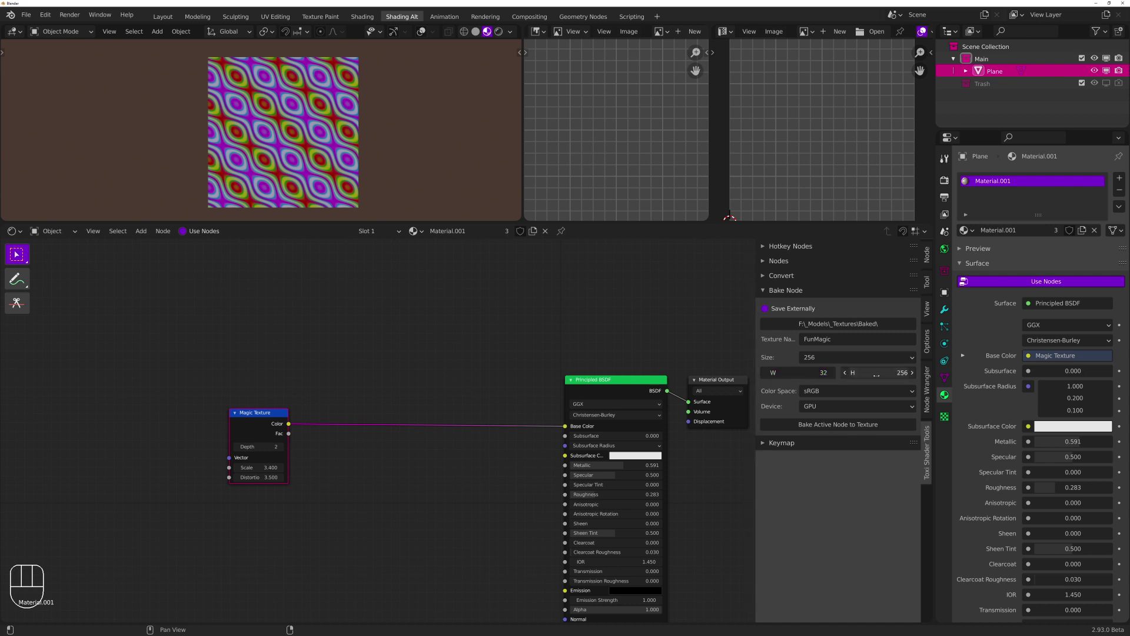
pyautogui.moveTo(876, 374)
pyautogui.mouseDown()
pyautogui.moveTo(930, 375)
pyautogui.moveTo(867, 374)
pyautogui.mouseUp()
pyautogui.click(812, 356)
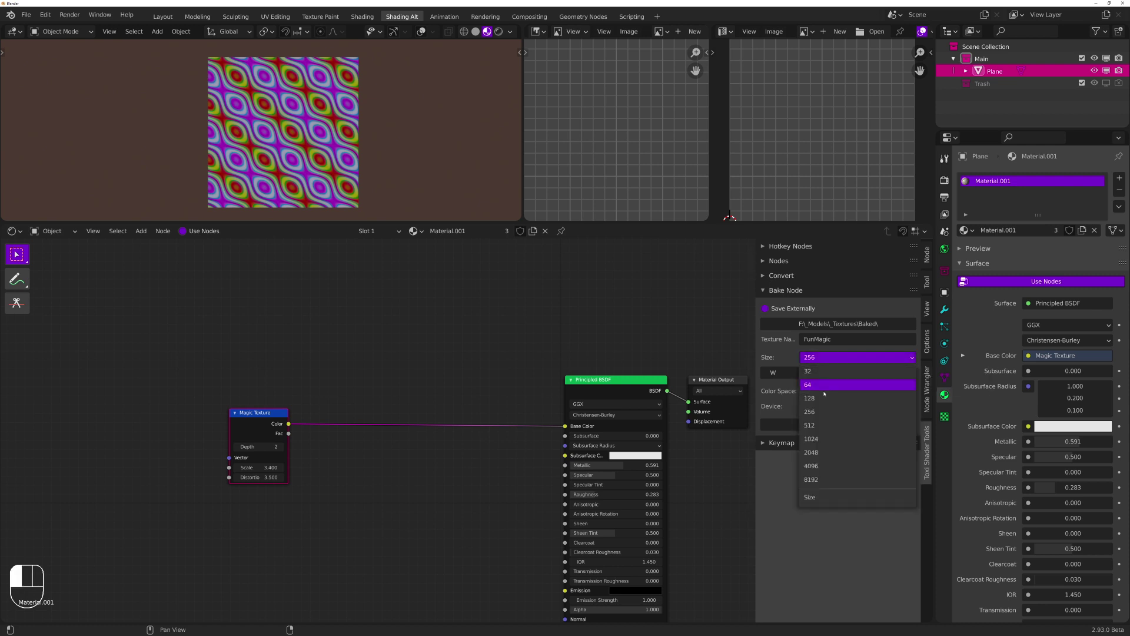
pyautogui.click(828, 411)
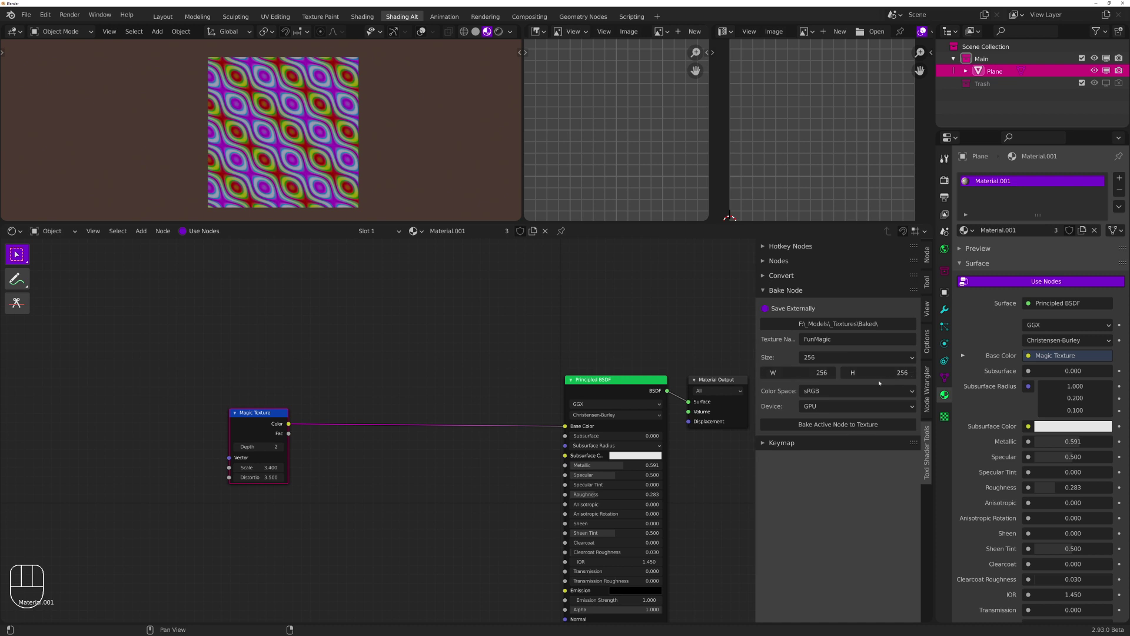
# Check the bake's Color Space choices and keep sRGB
pyautogui.scroll(1, 400, 367)
pyautogui.moveTo(374, 378); pyautogui.dragTo(366, 308, button='middle')
pyautogui.scroll(1, 487, 341)
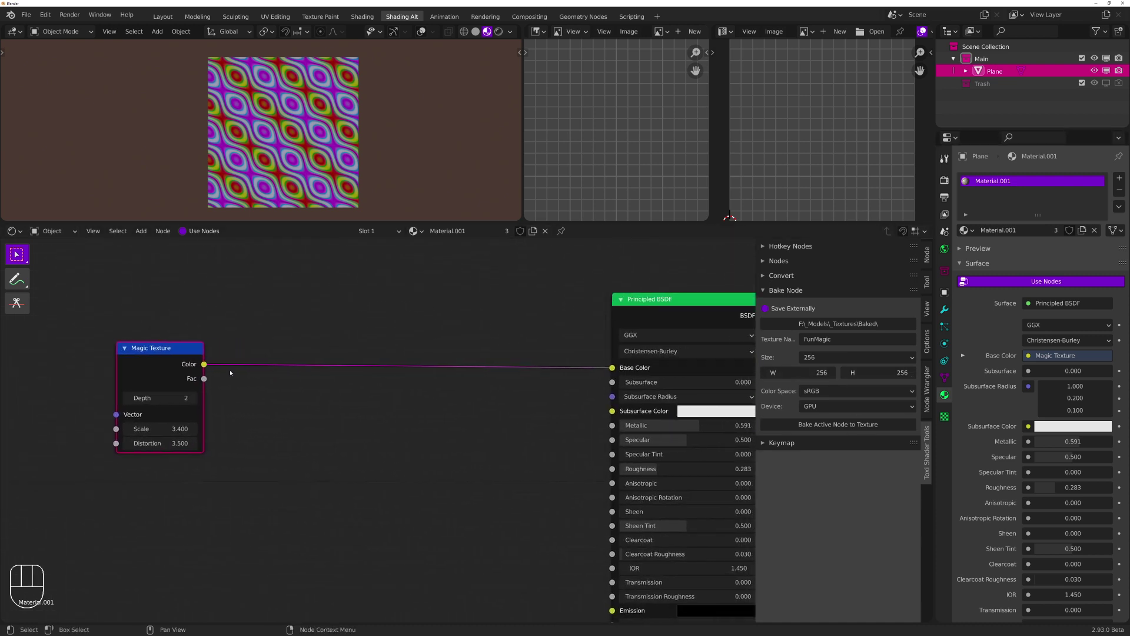
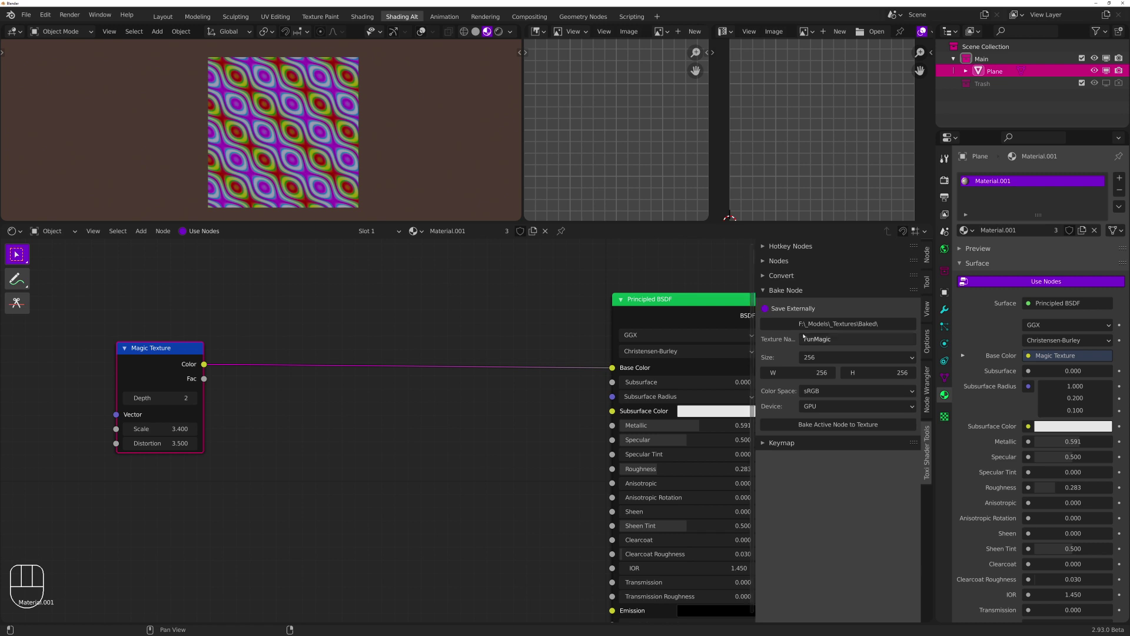
pyautogui.moveTo(384, 287); pyautogui.dragTo(395, 318, button='middle')
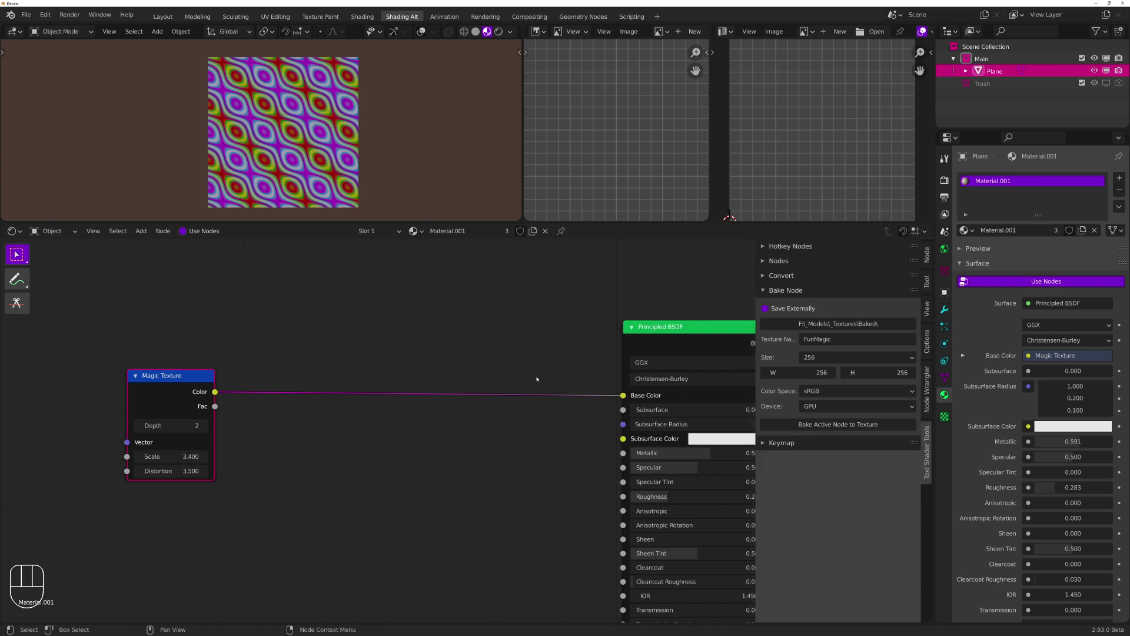
pyautogui.moveTo(614, 355); pyautogui.dragTo(570, 287, button='middle')
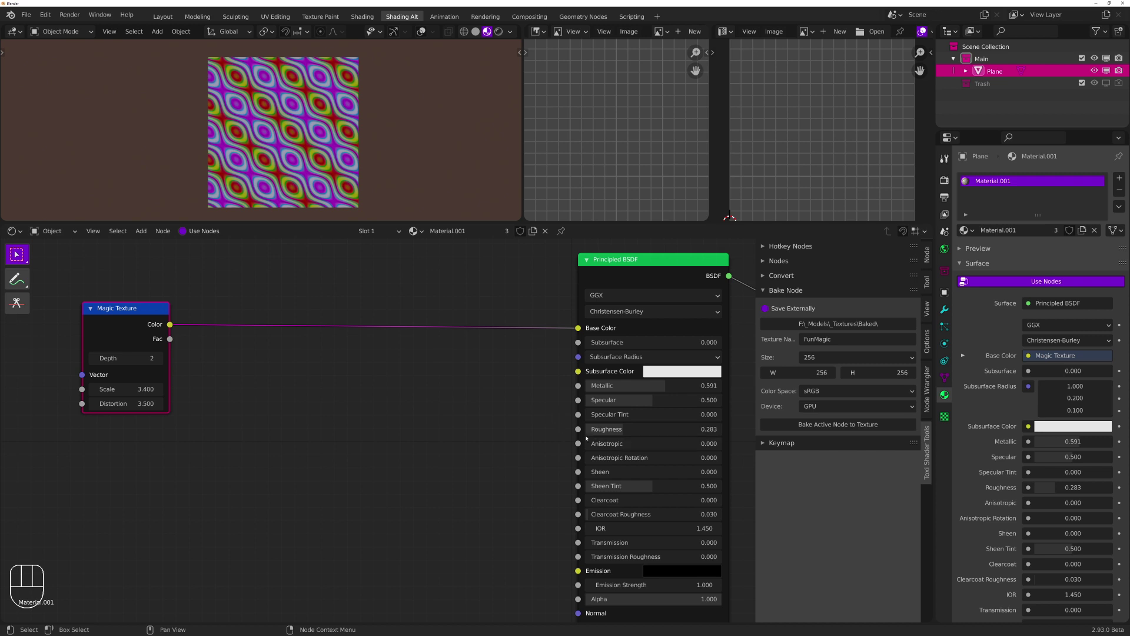
pyautogui.scroll(2, 547, 541)
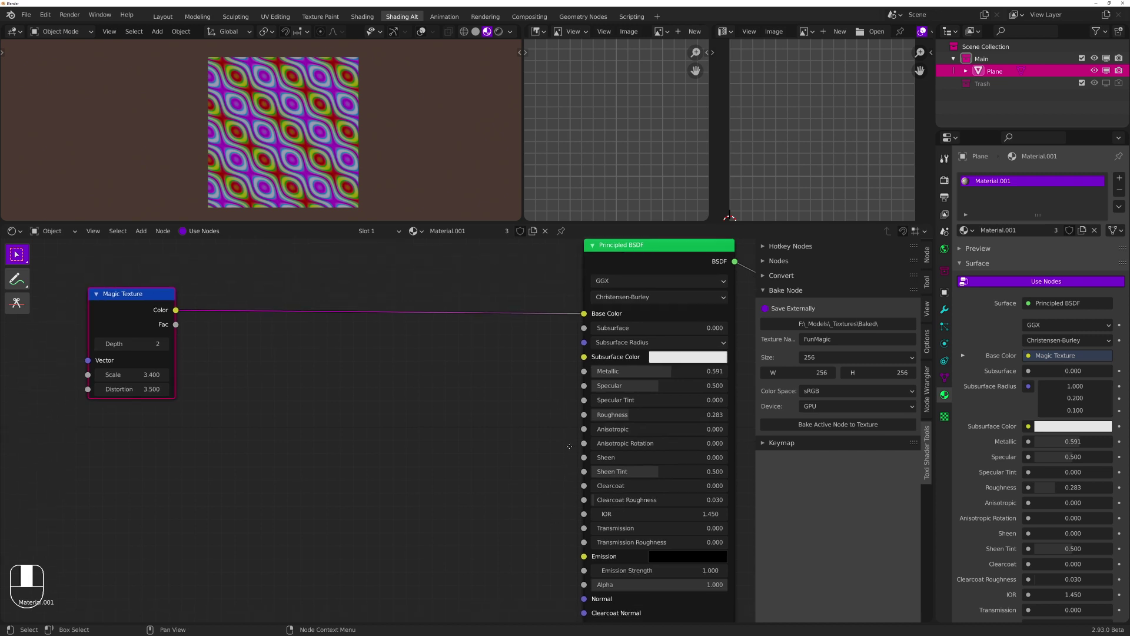
pyautogui.click(837, 392)
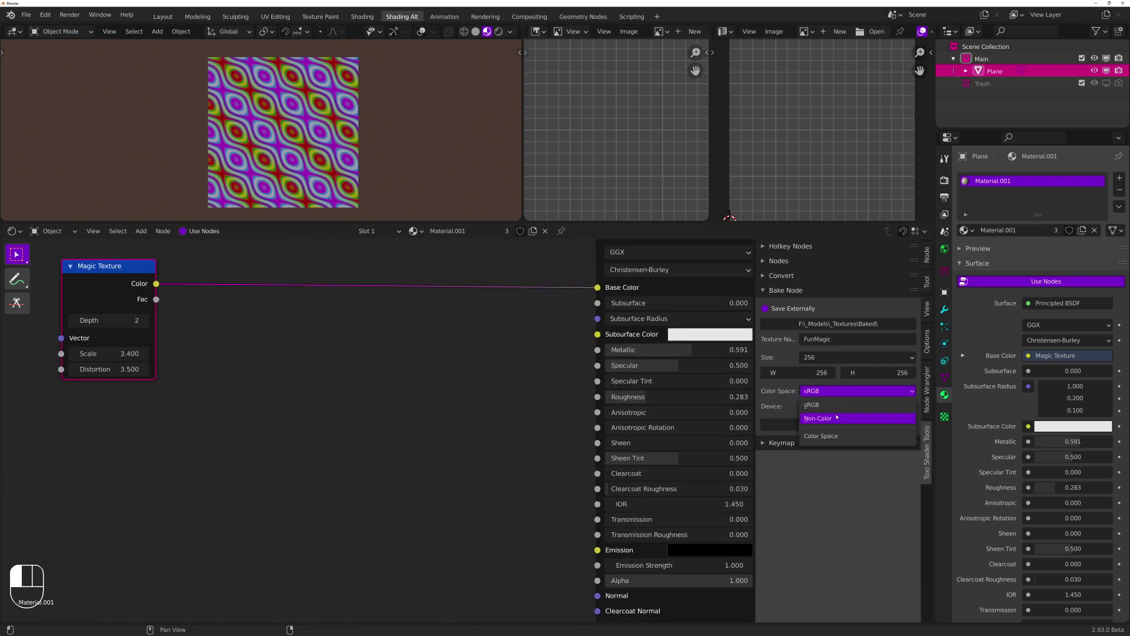
pyautogui.click(837, 404)
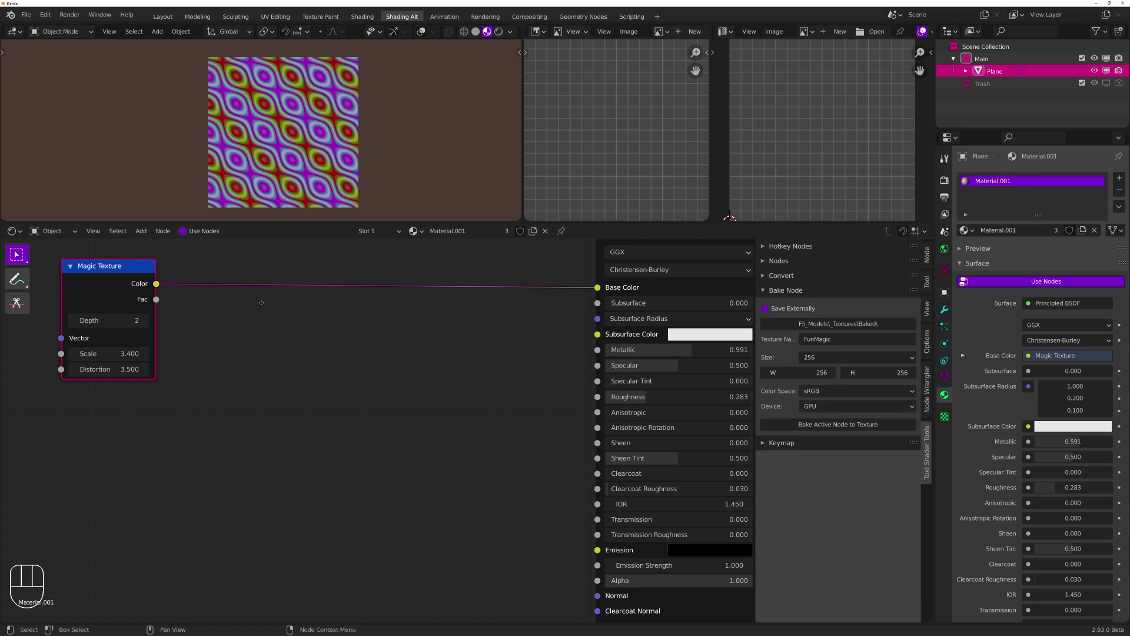
# Examine the Device choices for the bake, CPU and GPU, and keep GPU
pyautogui.moveTo(261, 303); pyautogui.dragTo(265, 345, button='middle')
pyautogui.moveTo(387, 360); pyautogui.dragTo(429, 361, button='middle')
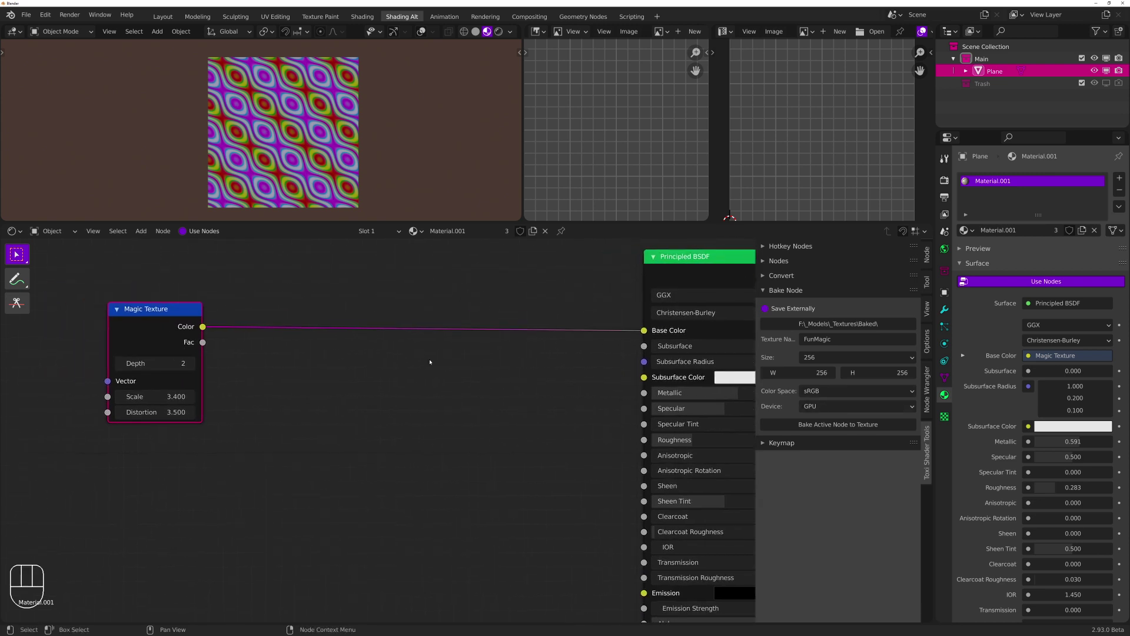
pyautogui.click(831, 406)
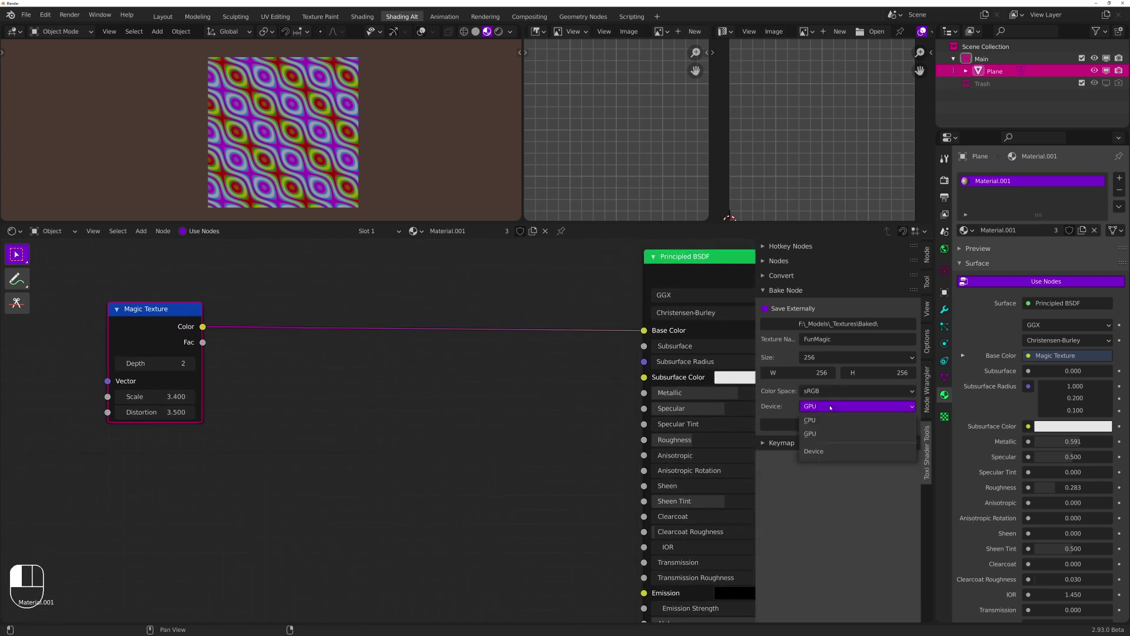
pyautogui.click(830, 407)
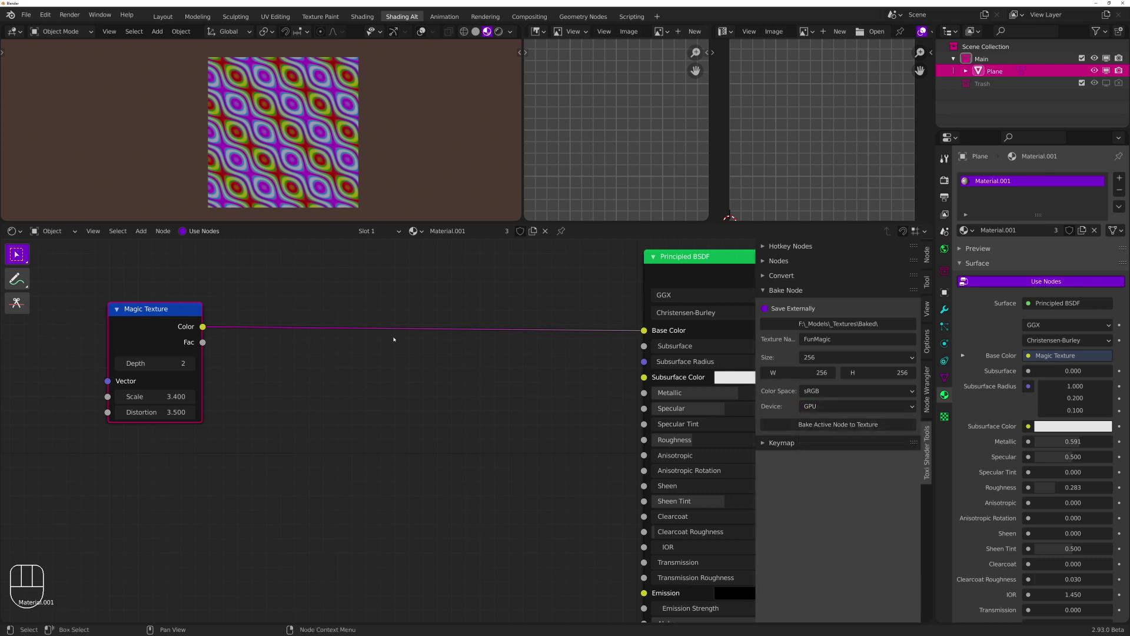
pyautogui.click(358, 306)
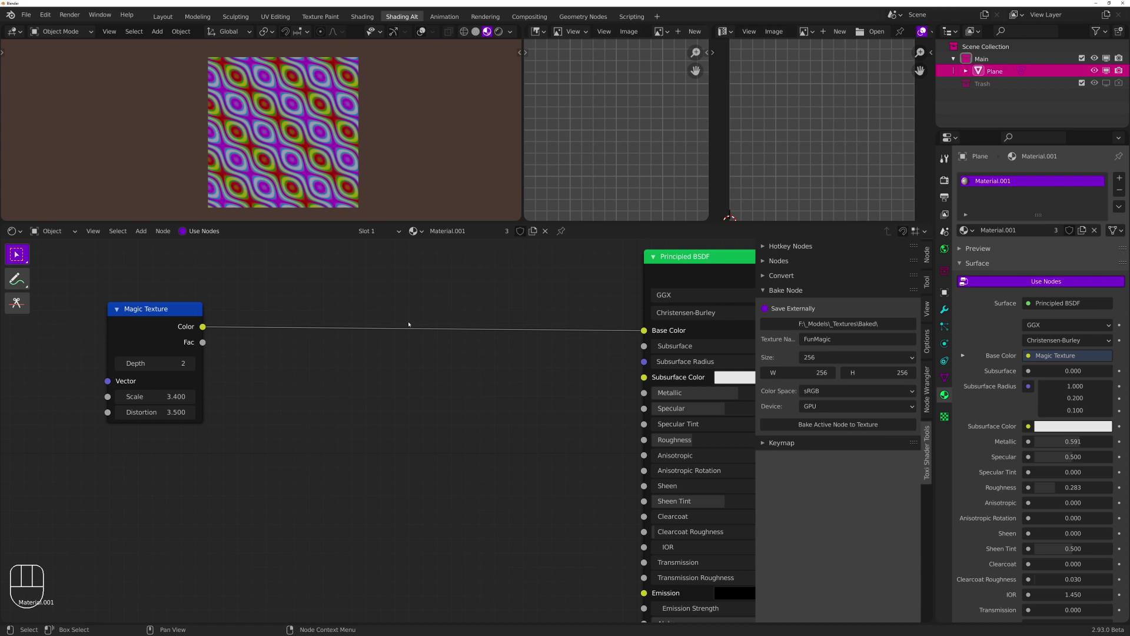
pyautogui.click(876, 406)
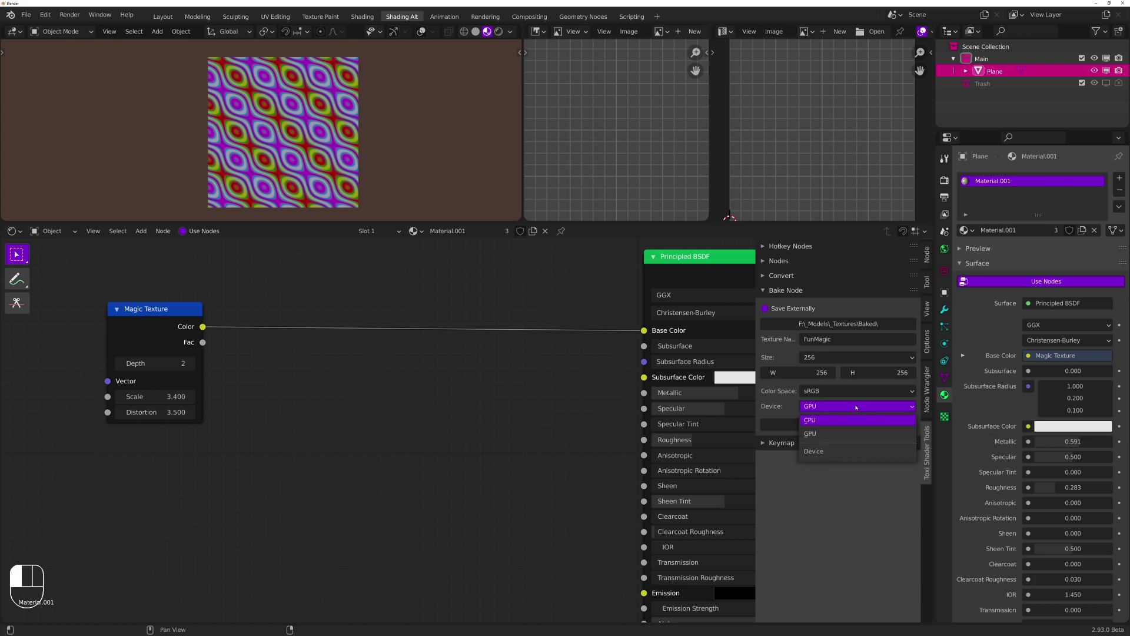
pyautogui.click(856, 407)
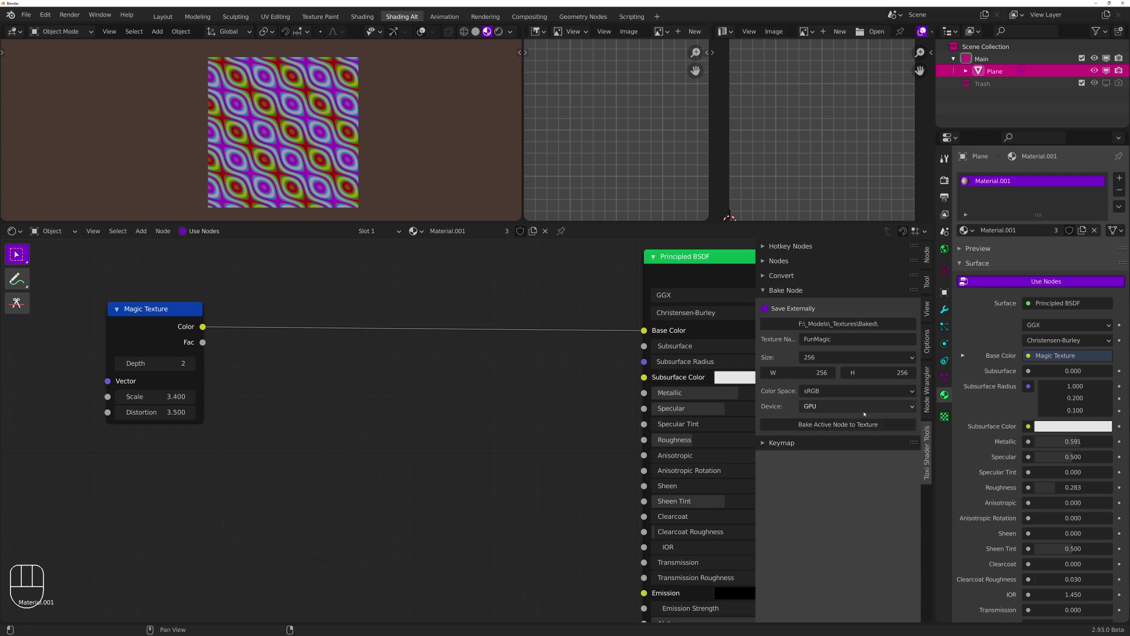
pyautogui.click(861, 407)
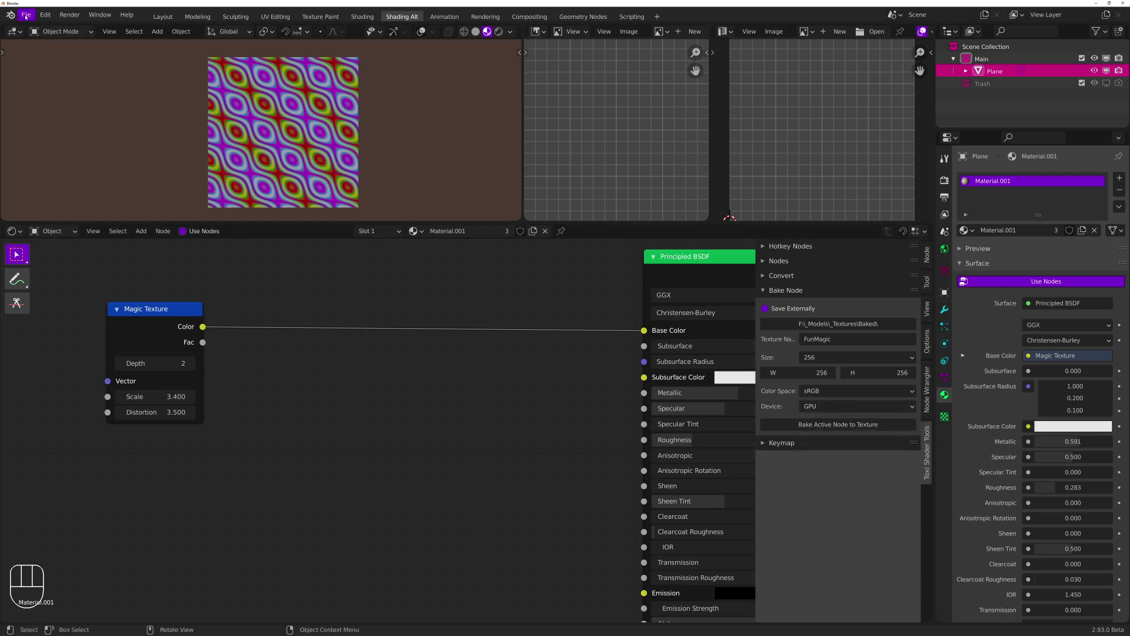
# Review the Cycles Render Devices in the System preferences and close the preferences window
pyautogui.click(45, 15)
pyautogui.click(89, 190)
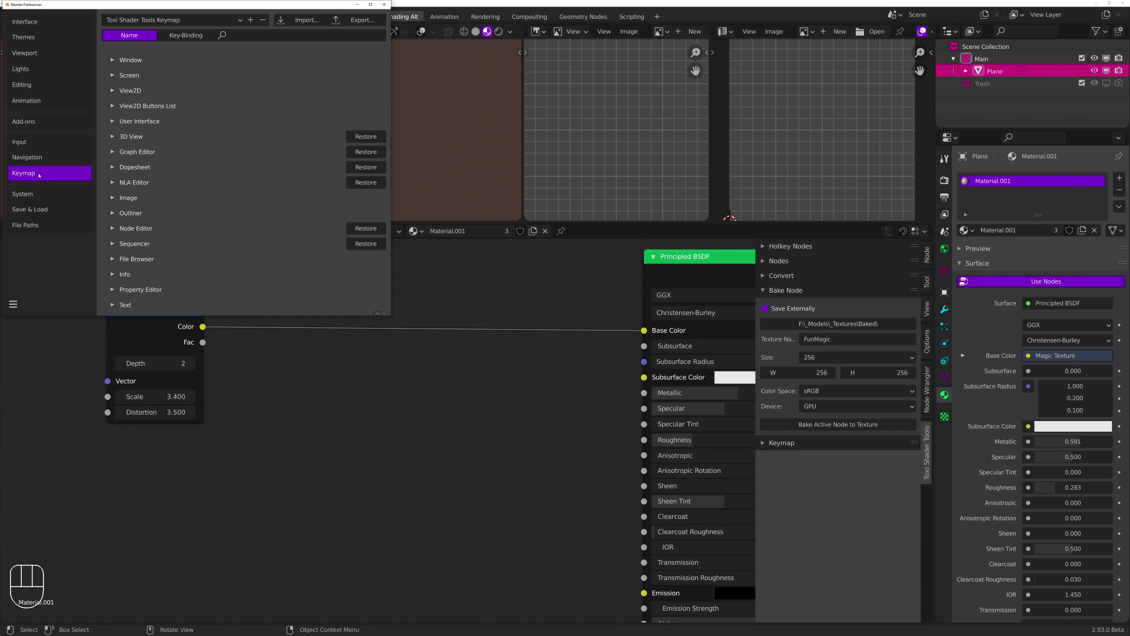
pyautogui.click(41, 198)
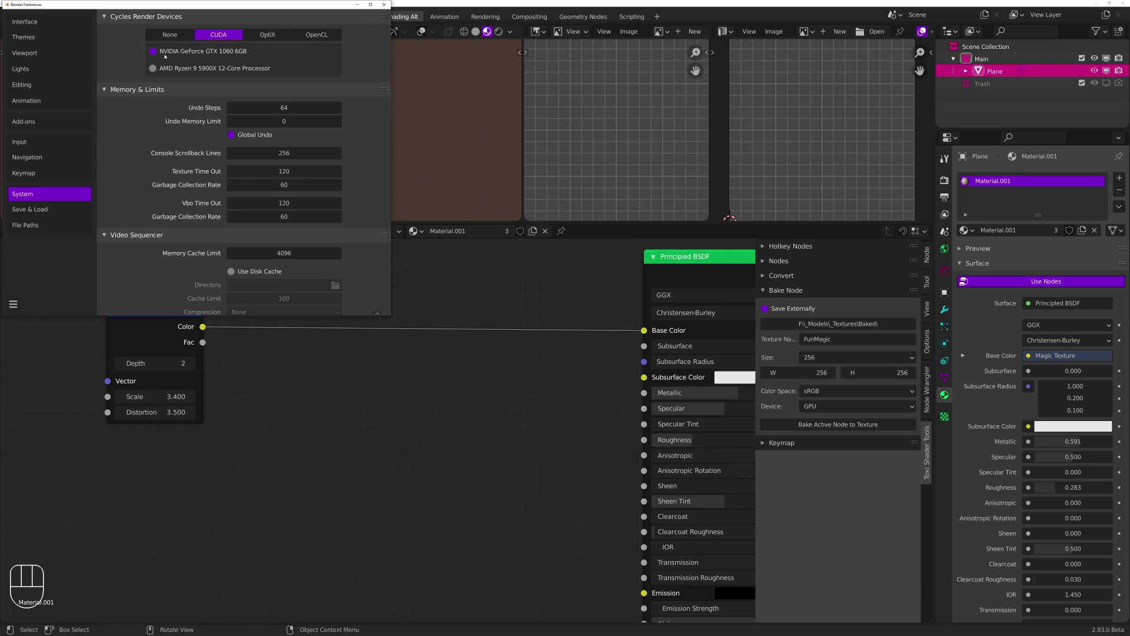
pyautogui.click(153, 68)
pyautogui.moveTo(314, 8); pyautogui.dragTo(451, 113)
pyautogui.click(521, 109)
pyautogui.moveTo(557, 362); pyautogui.dragTo(436, 337, button='middle')
pyautogui.scroll(-2, 435, 338)
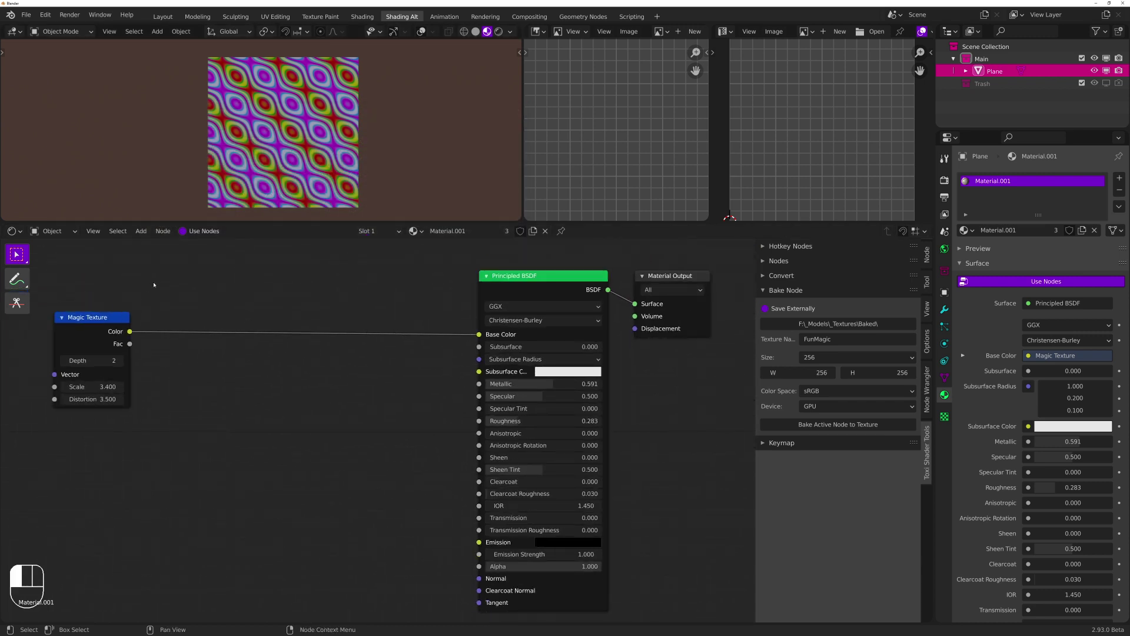
pyautogui.moveTo(177, 285); pyautogui.dragTo(240, 306, button='middle')
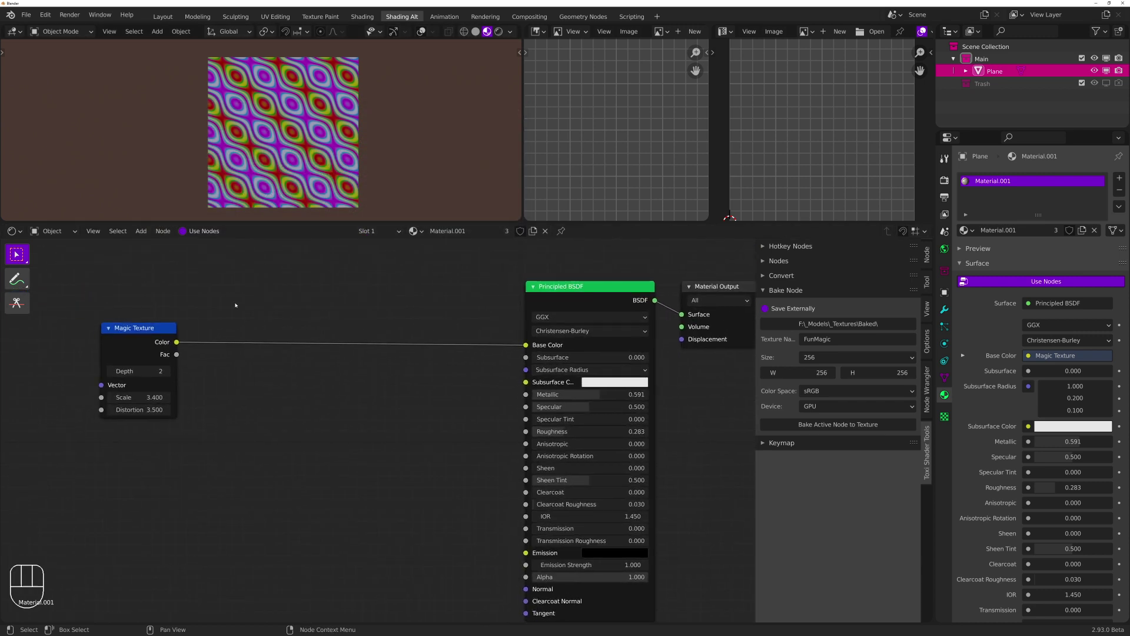
pyautogui.click(147, 337)
pyautogui.scroll(-3, 159, 343)
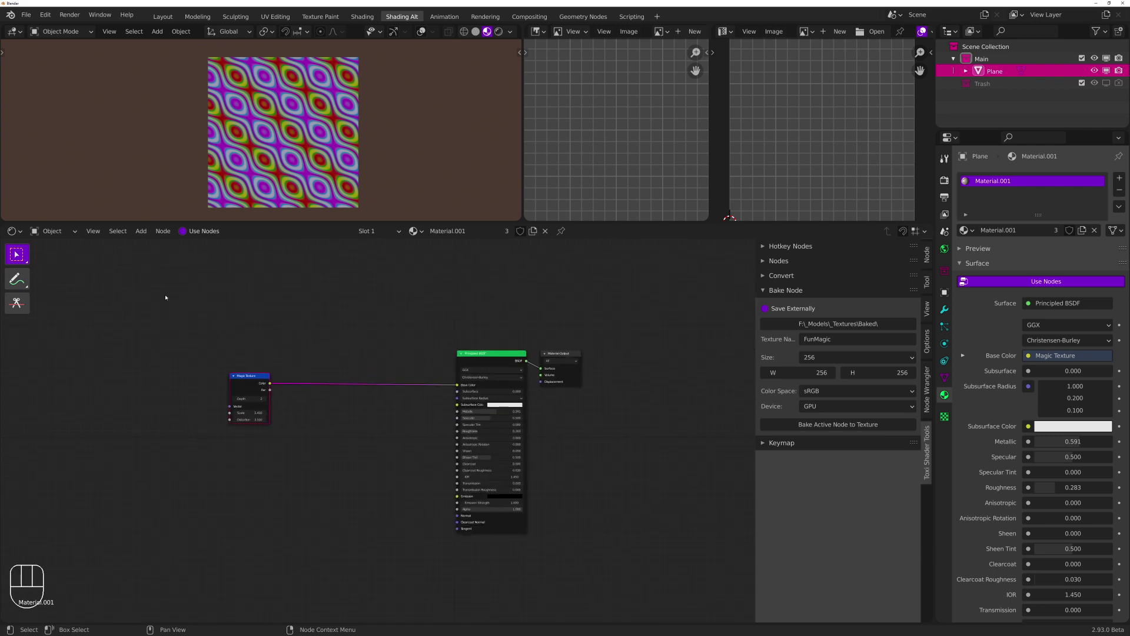
pyautogui.moveTo(130, 305); pyautogui.dragTo(510, 551)
pyautogui.click(353, 353)
pyautogui.scroll(2, 353, 353)
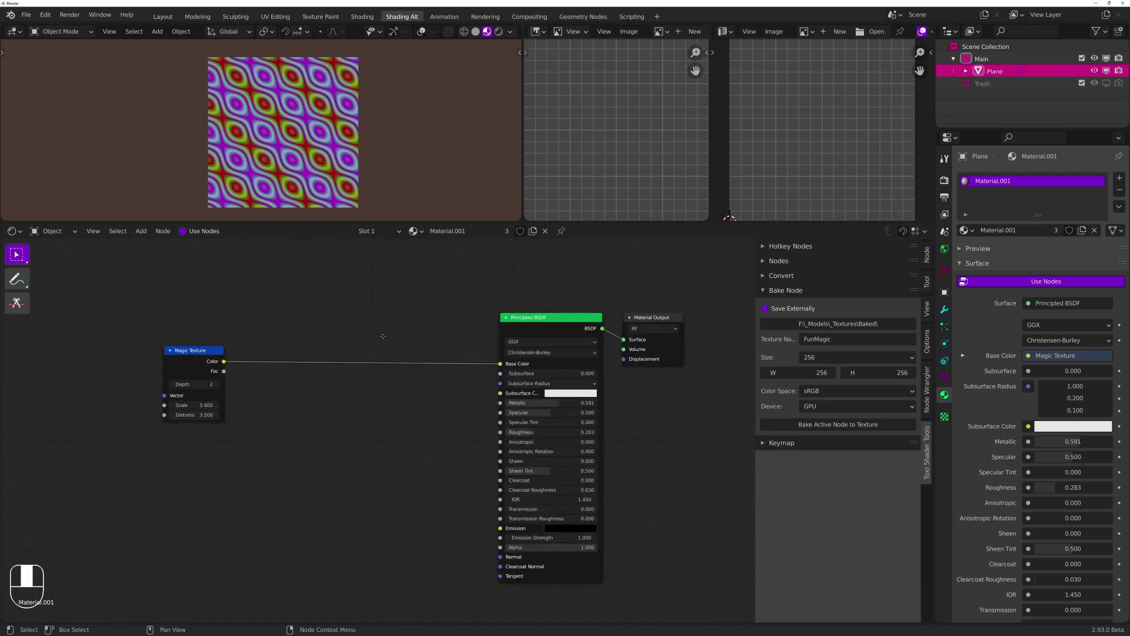
# Move the Magic Texture node closer to the Principled BSDF in the node tree
pyautogui.click(225, 362)
pyautogui.press('g')
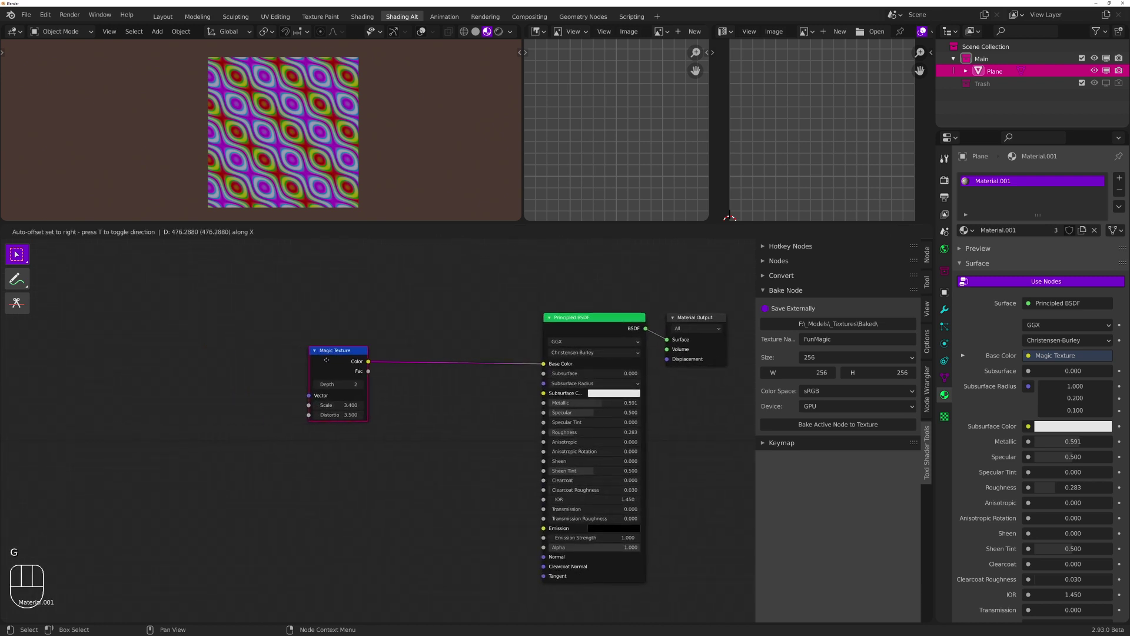
pyautogui.click(309, 361)
pyautogui.click(454, 320)
pyautogui.moveTo(454, 320); pyautogui.dragTo(419, 319, button='middle')
pyautogui.scroll(3, 291, 314)
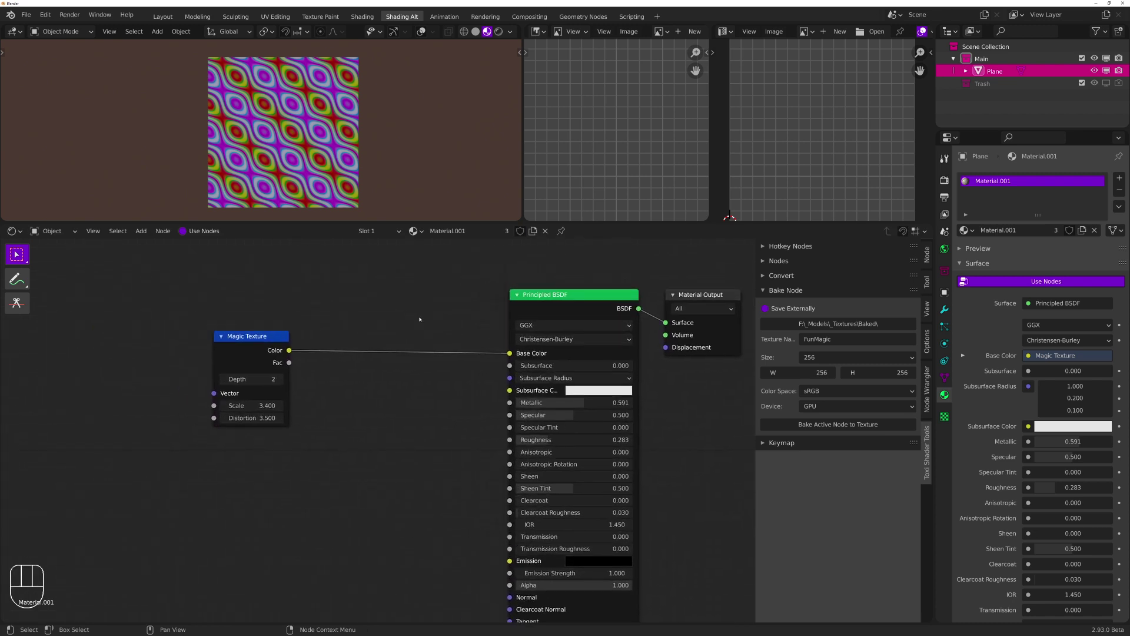
pyautogui.scroll(-2, 420, 319)
# Bake the Magic Texture node to the external FunMagic texture
pyautogui.click(282, 366)
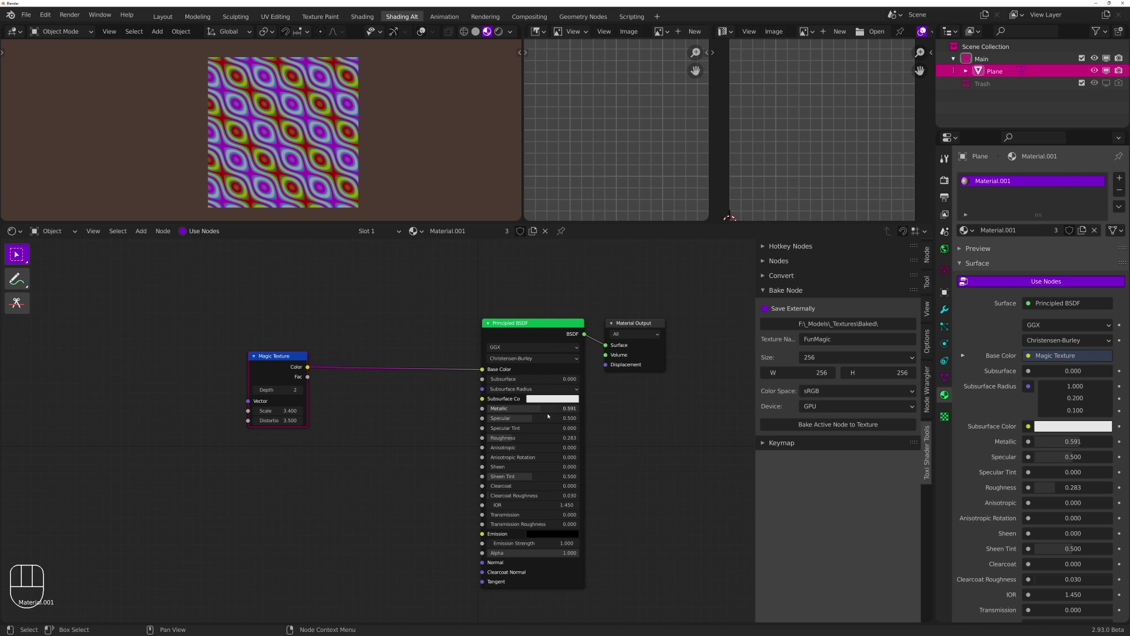
pyautogui.click(850, 428)
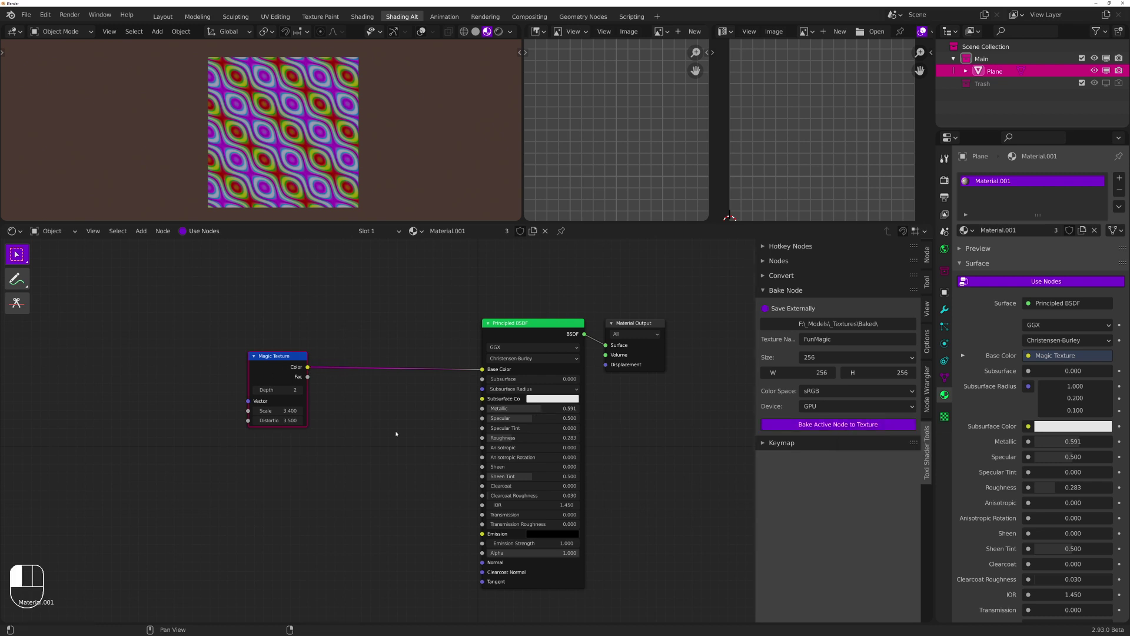
pyautogui.scroll(-1, 861, 155)
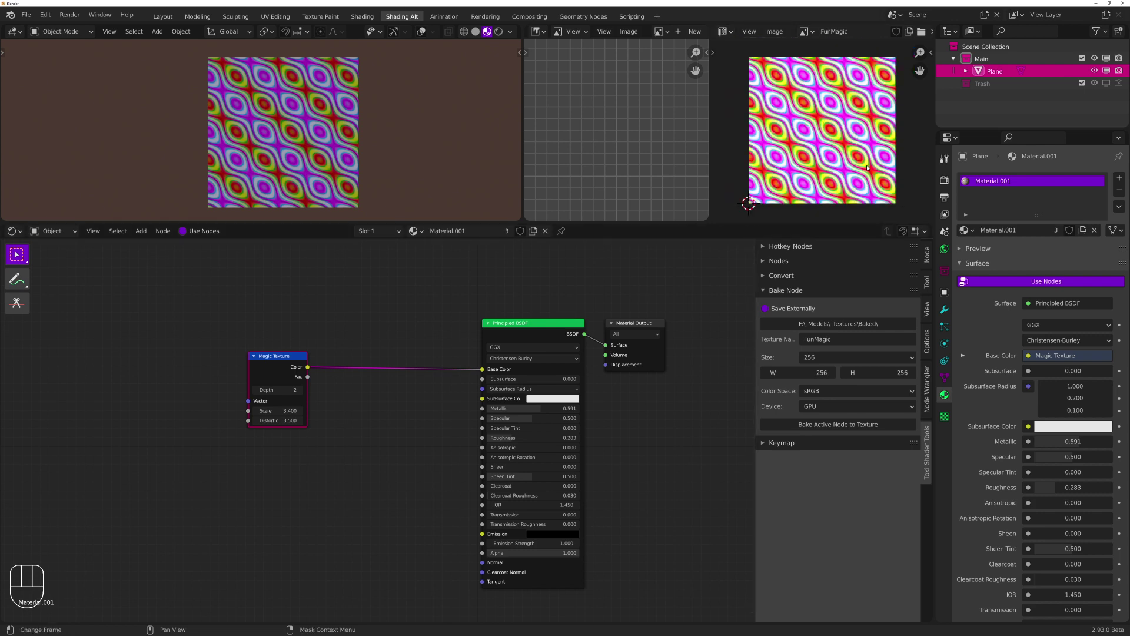
pyautogui.click(806, 31)
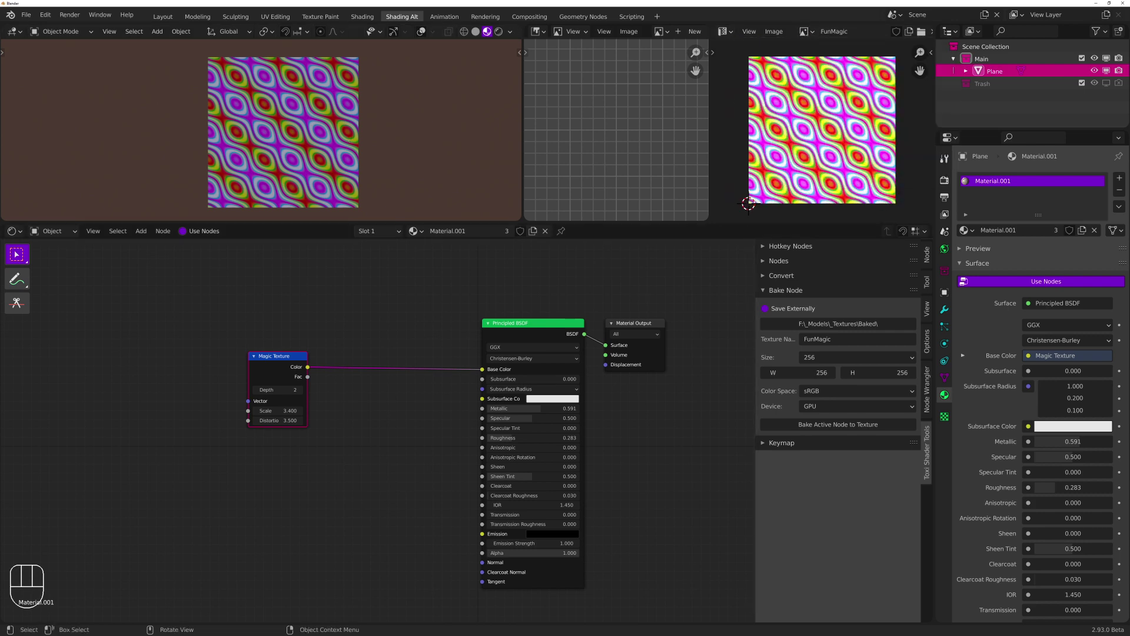
# In File Explorer, browse to the _Textures\Baked folder, view FunMagic.png, and return to Blender
pyautogui.press('super+e')
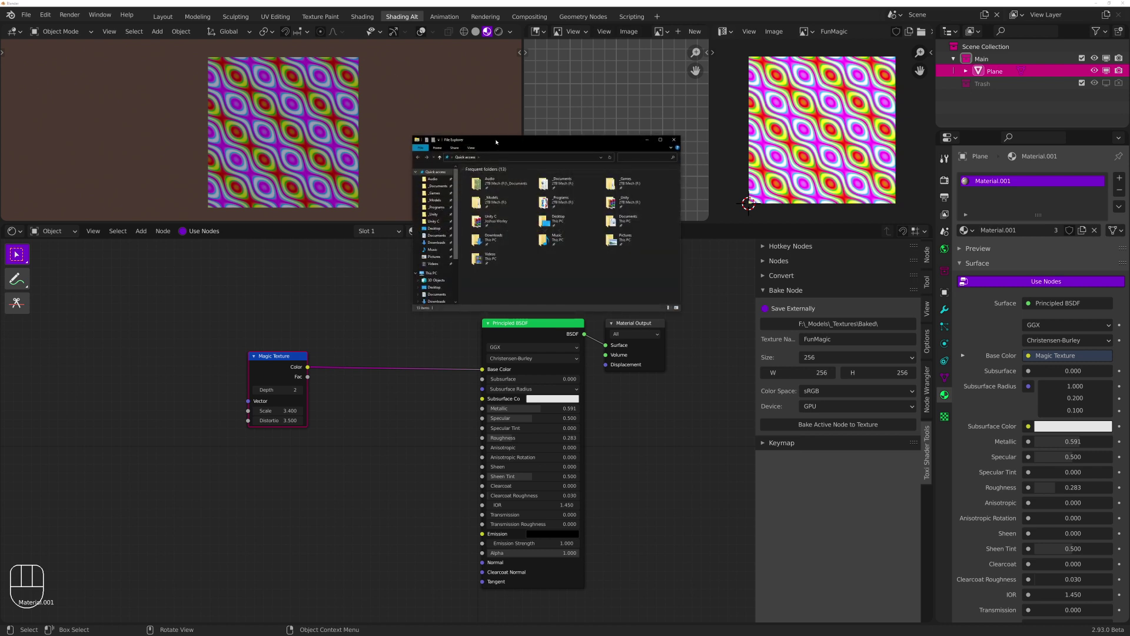
pyautogui.click(438, 204)
pyautogui.doubleClick(488, 183)
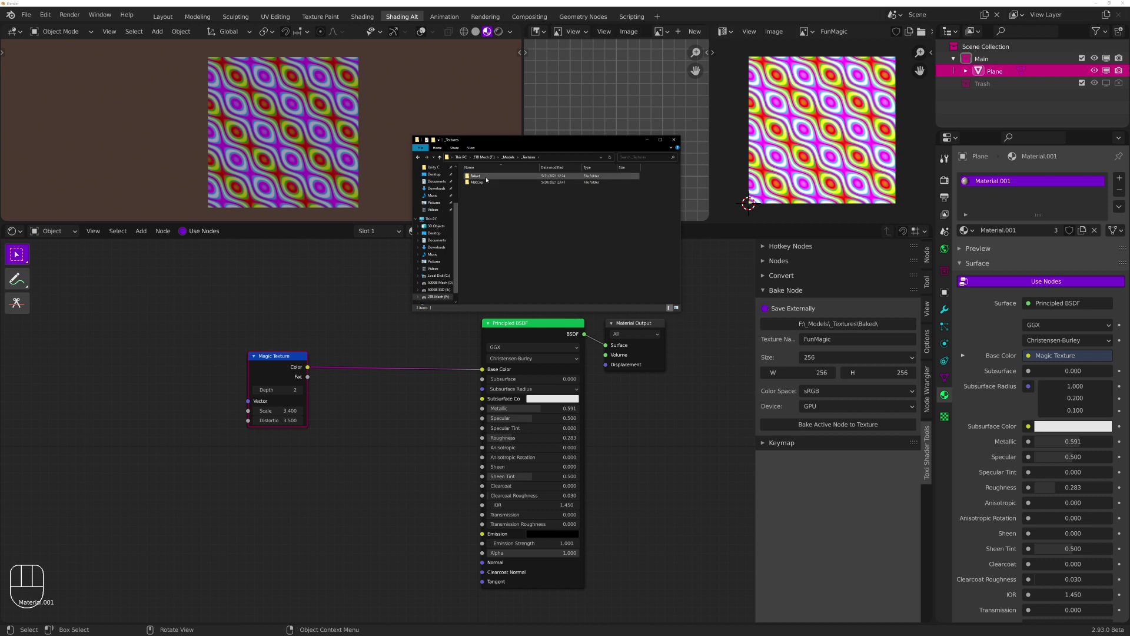
pyautogui.doubleClick(486, 180)
pyautogui.doubleClick(555, 184)
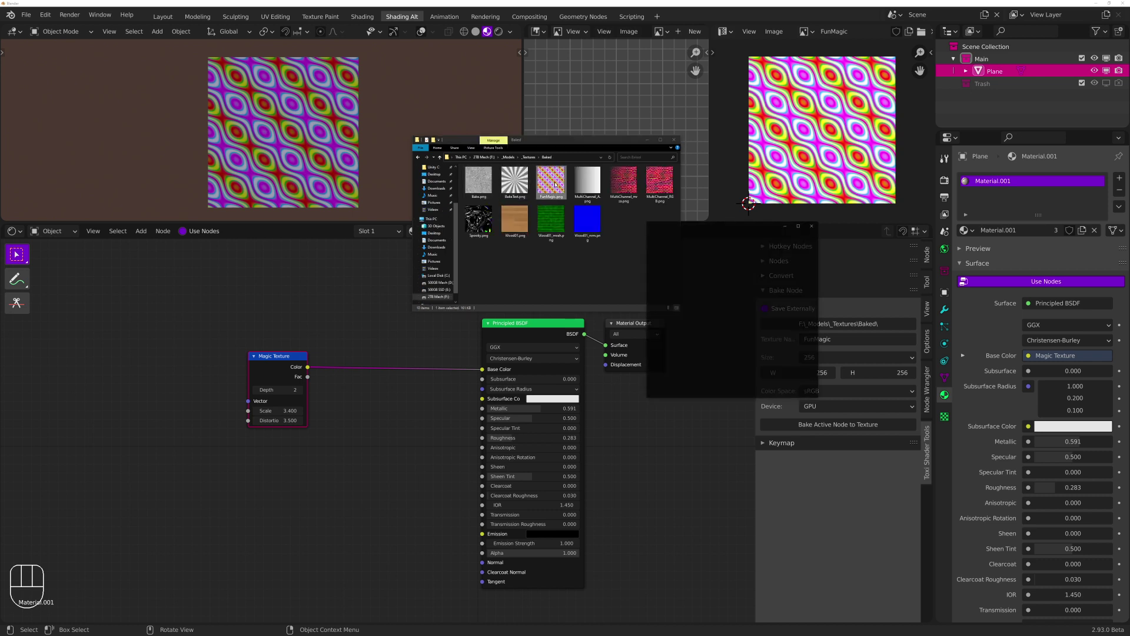
pyautogui.moveTo(733, 225); pyautogui.dragTo(292, 145)
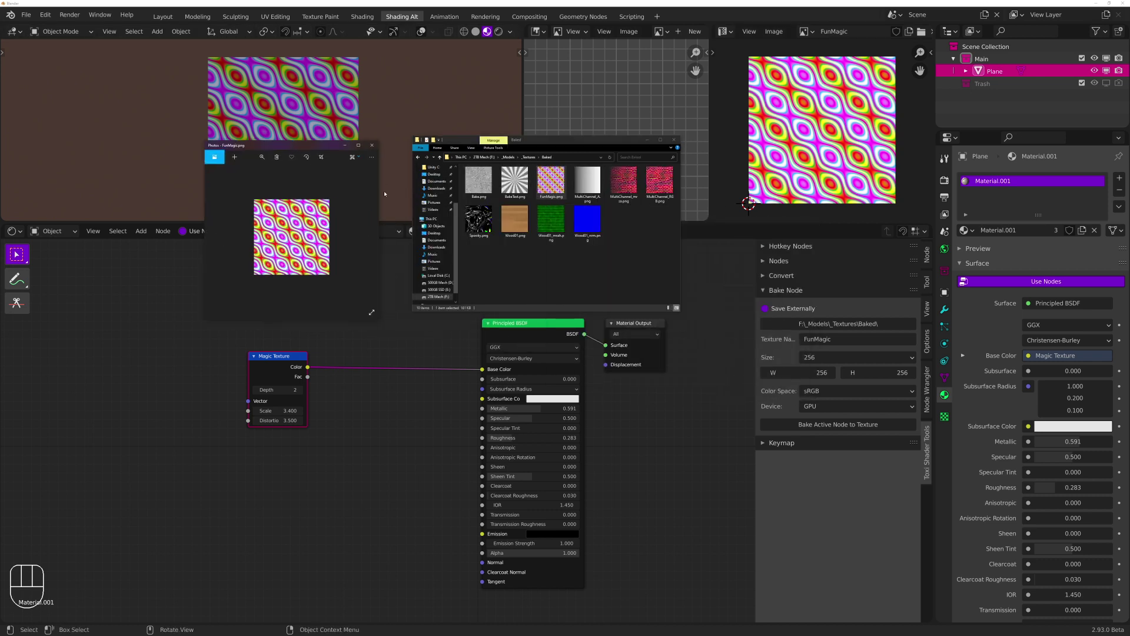
pyautogui.click(372, 145)
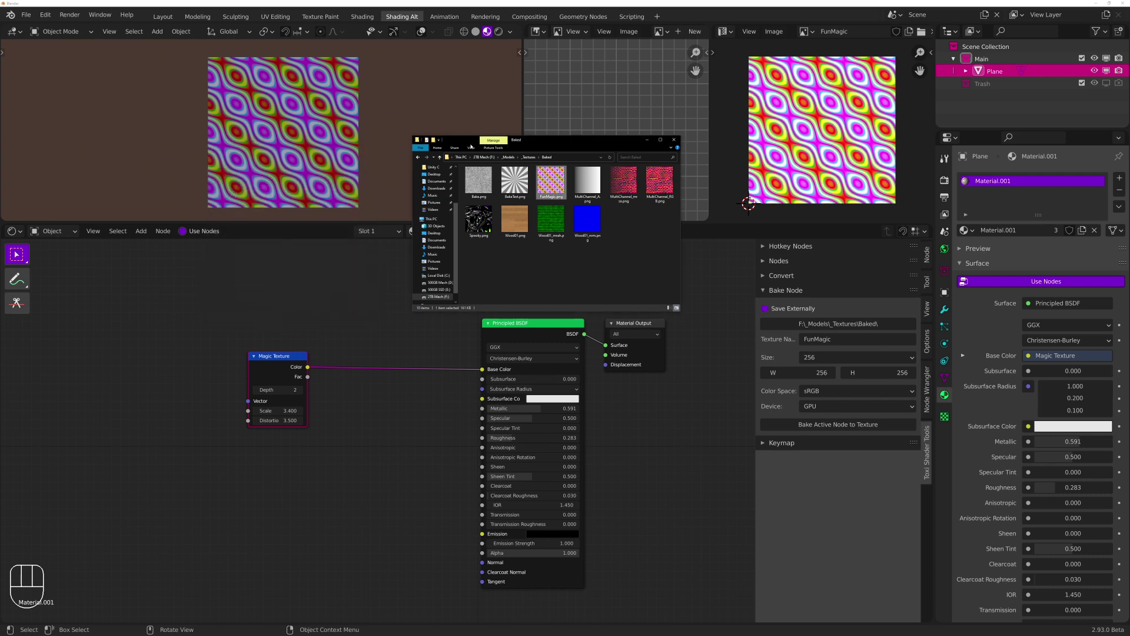
pyautogui.click(647, 139)
pyautogui.click(429, 308)
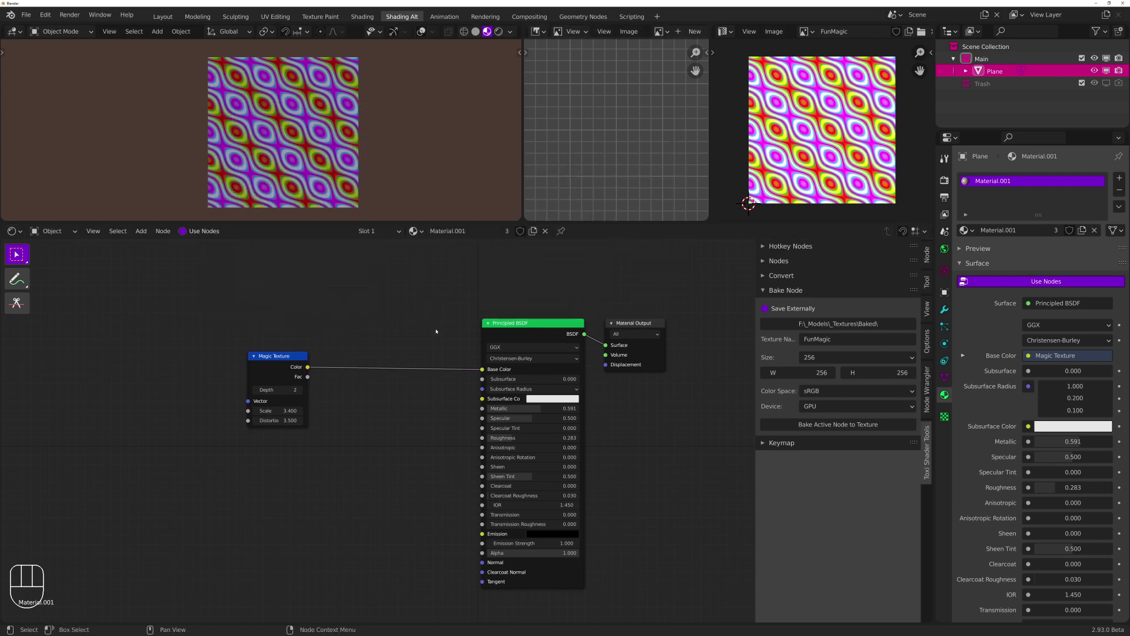
pyautogui.scroll(-2, 437, 318)
pyautogui.press('Home')
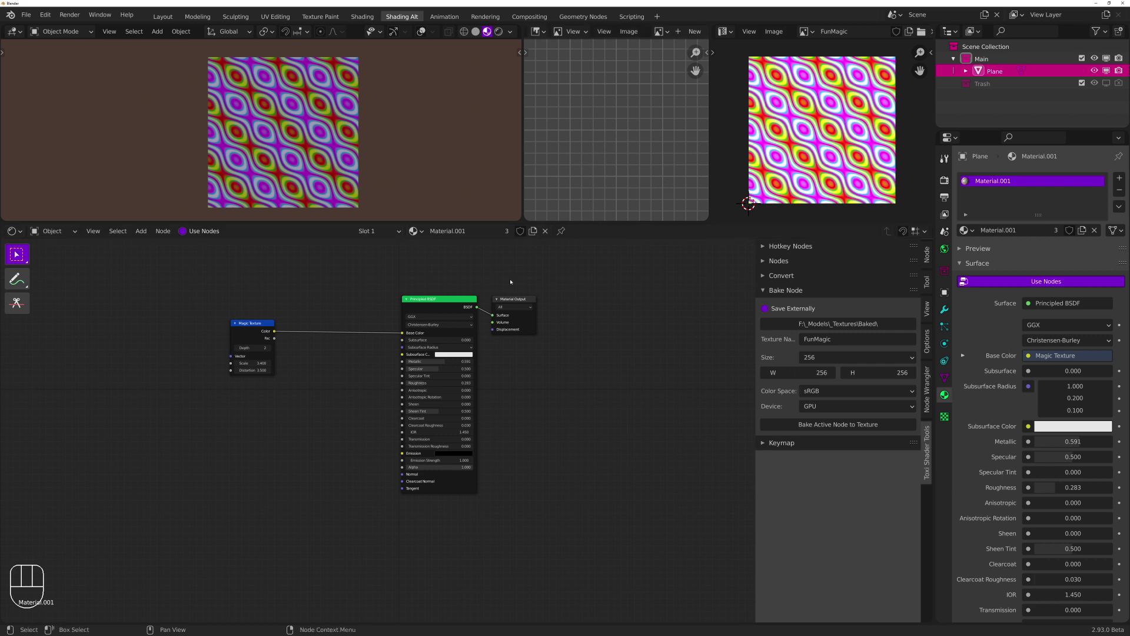
pyautogui.moveTo(379, 293); pyautogui.dragTo(481, 317, button='middle')
pyautogui.scroll(1, 513, 328)
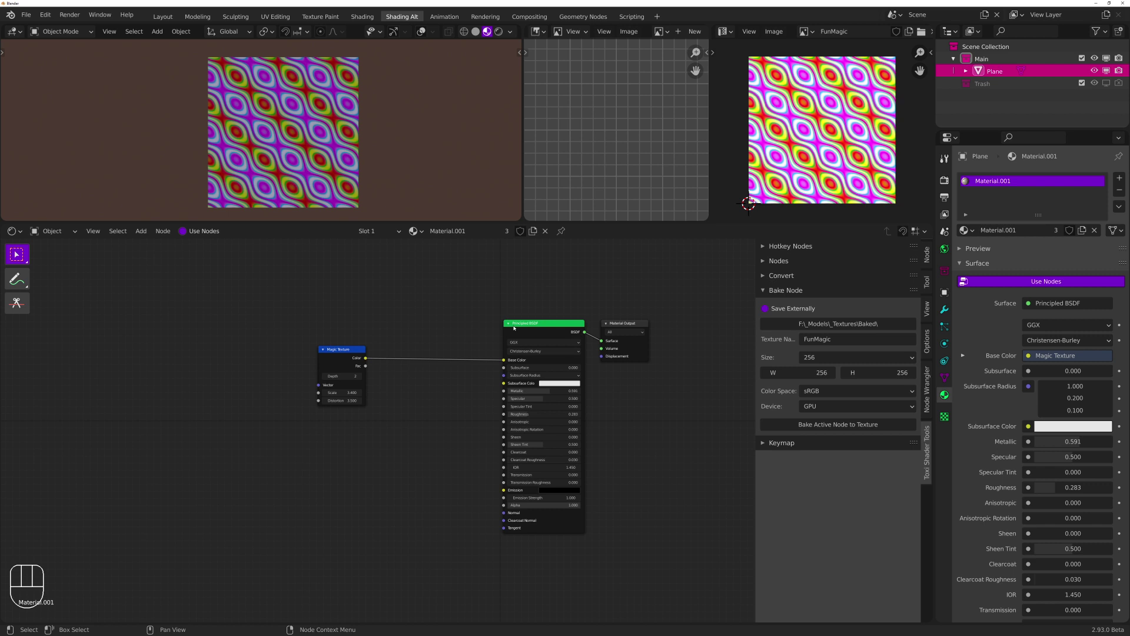
pyautogui.moveTo(430, 308)
pyautogui.mouseDown(button='middle')
pyautogui.moveTo(242, 281)
pyautogui.moveTo(447, 298)
pyautogui.mouseUp(button='middle')
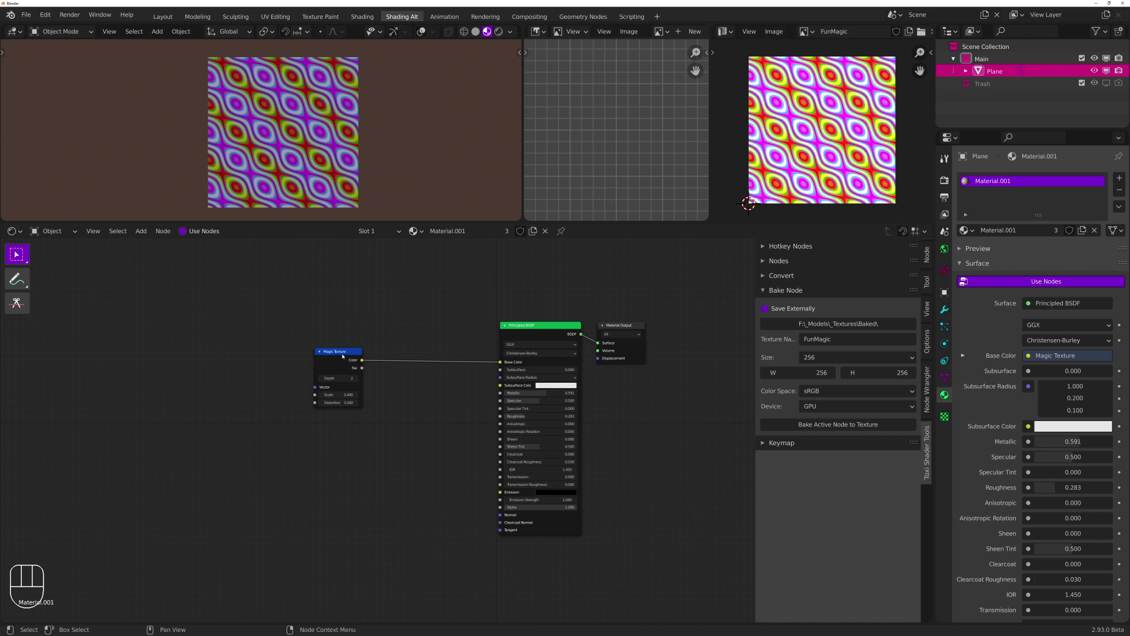
pyautogui.click(343, 357)
pyautogui.moveTo(448, 261); pyautogui.dragTo(390, 323, button='middle')
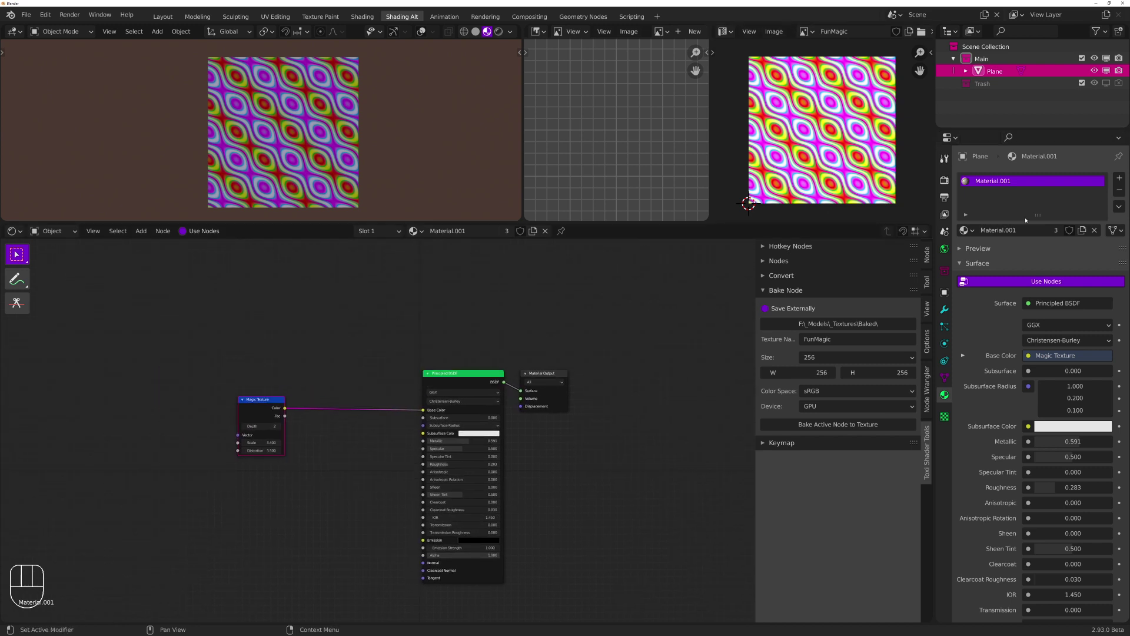
# Make the plane's material a single-user copy and delete its Principled BSDF and Material Output nodes
pyautogui.click(1058, 230)
pyautogui.moveTo(259, 410); pyautogui.dragTo(367, 381, button='middle')
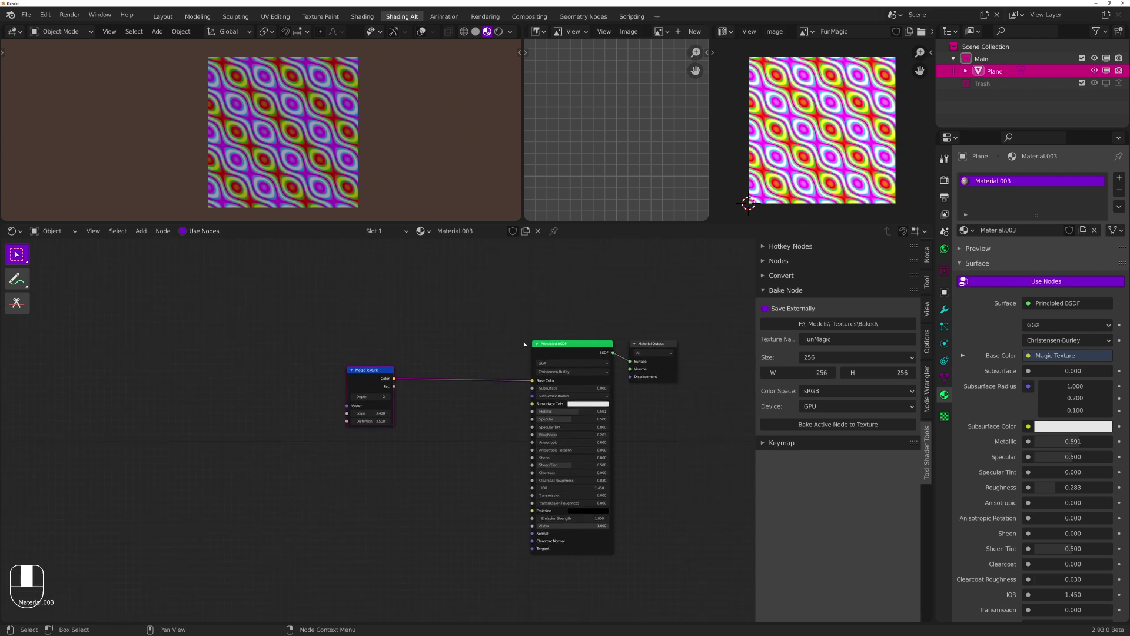
pyautogui.moveTo(708, 306); pyautogui.dragTo(517, 498)
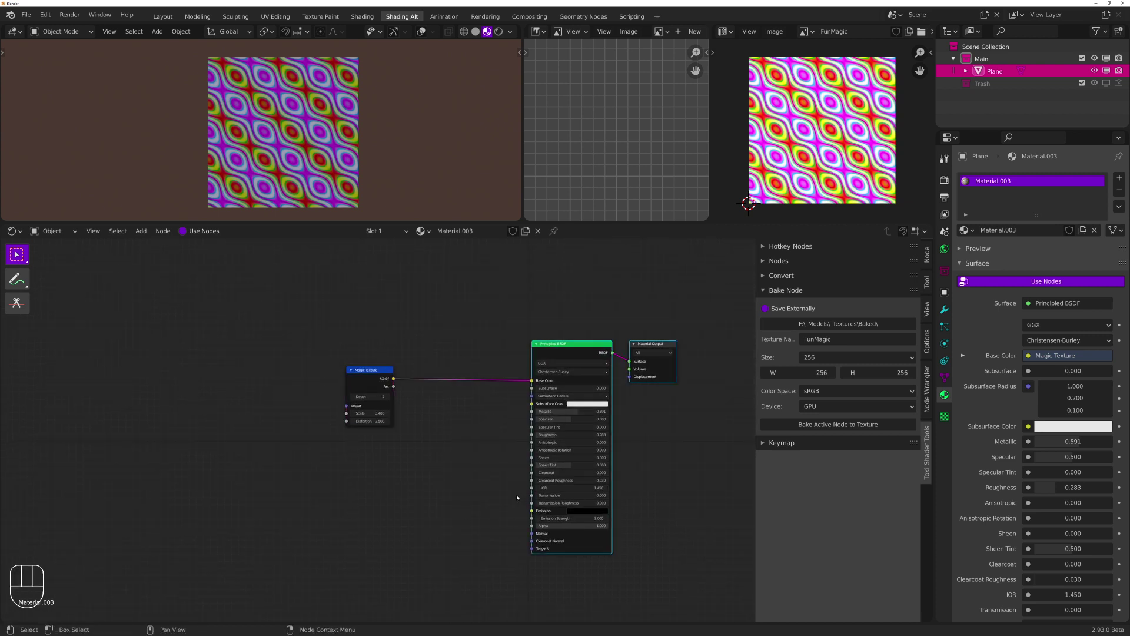
pyautogui.click(676, 333)
pyautogui.moveTo(529, 311); pyautogui.dragTo(678, 510)
pyautogui.press('x')
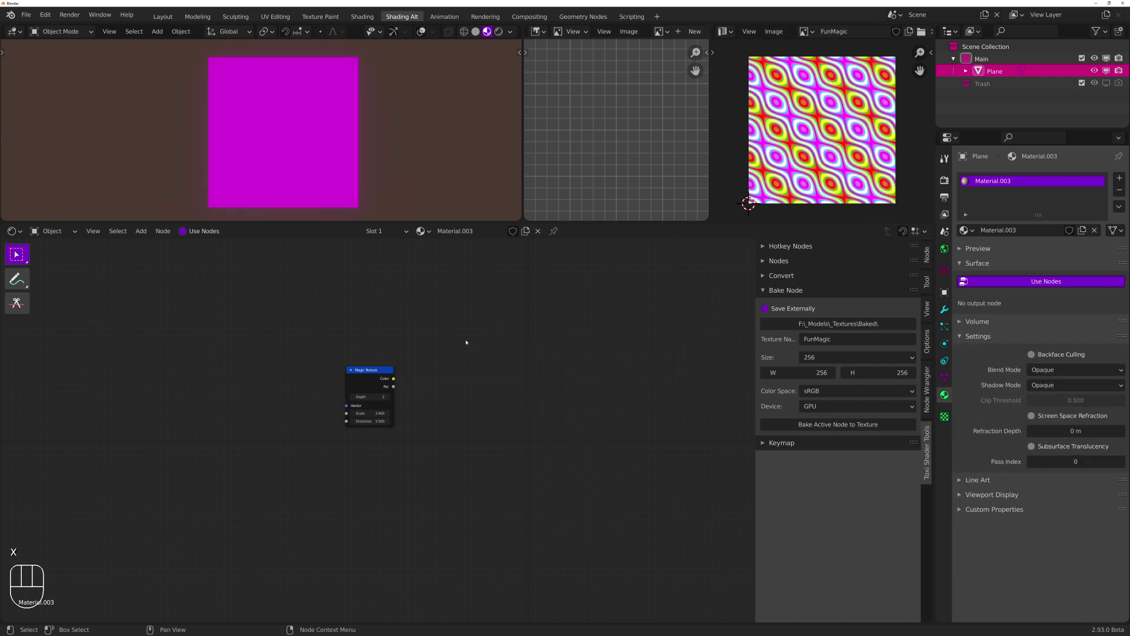
# Add a Material Output node and connect the Magic Texture's Color directly to its Surface input
pyautogui.press('space')
pyautogui.write('out')
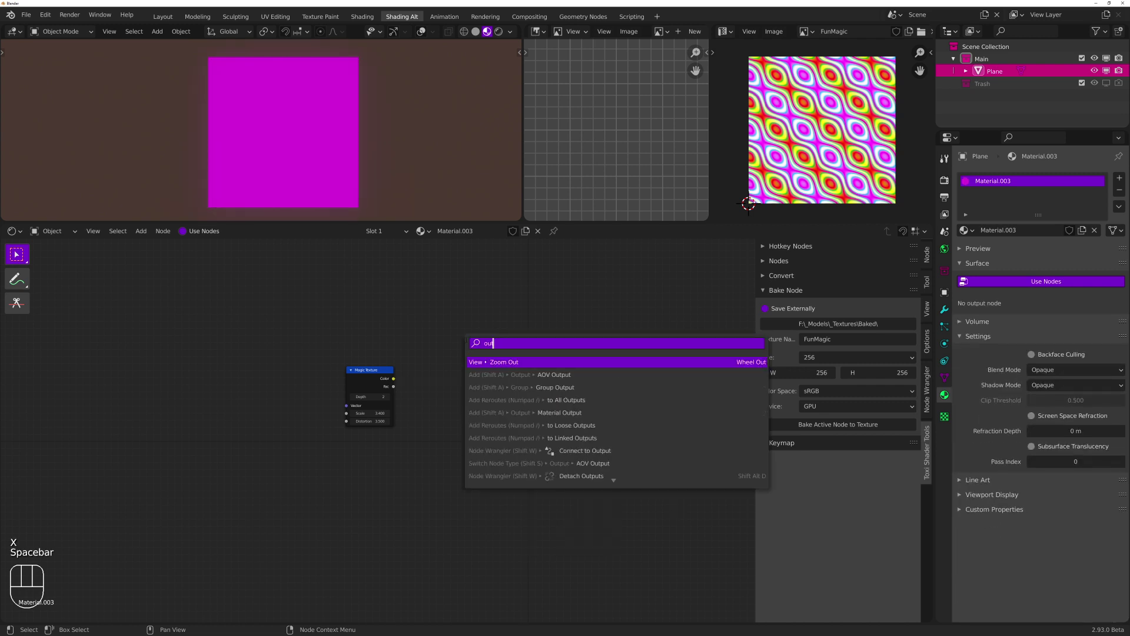
pyautogui.write('put')
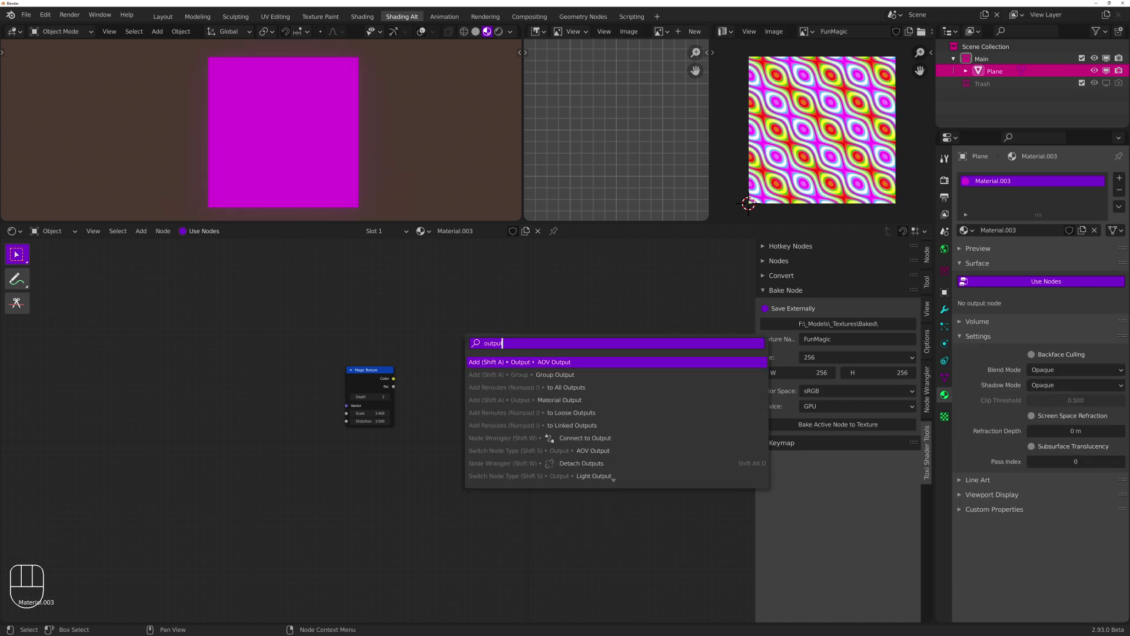
pyautogui.click(510, 401)
pyautogui.click(470, 349)
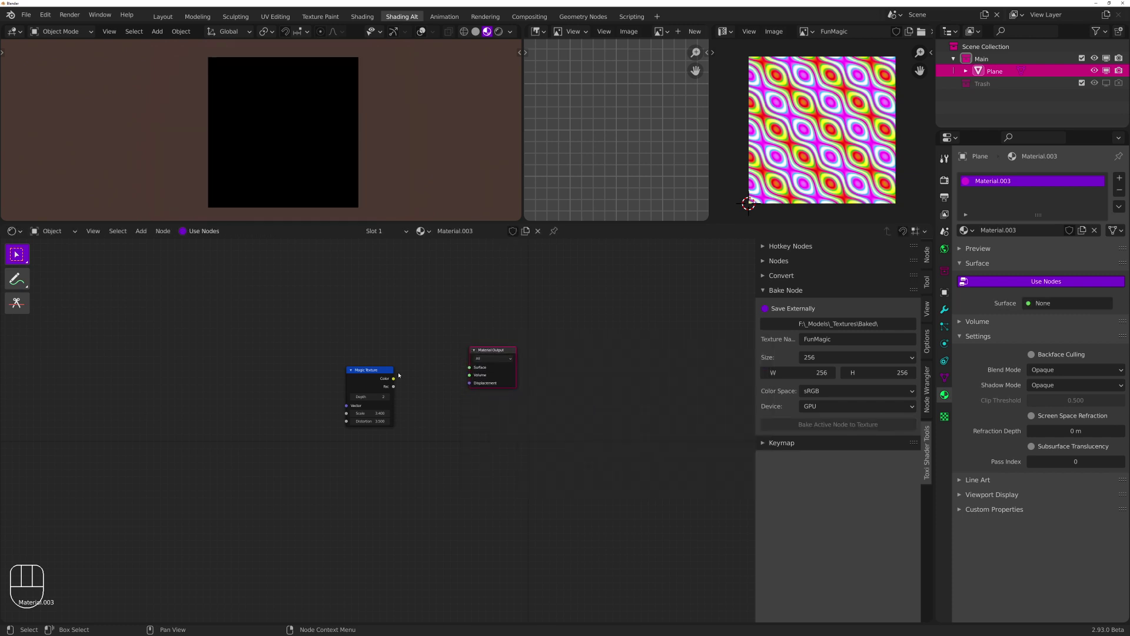
pyautogui.moveTo(393, 378); pyautogui.dragTo(562, 363)
pyautogui.moveTo(613, 475); pyautogui.dragTo(529, 408, button='middle')
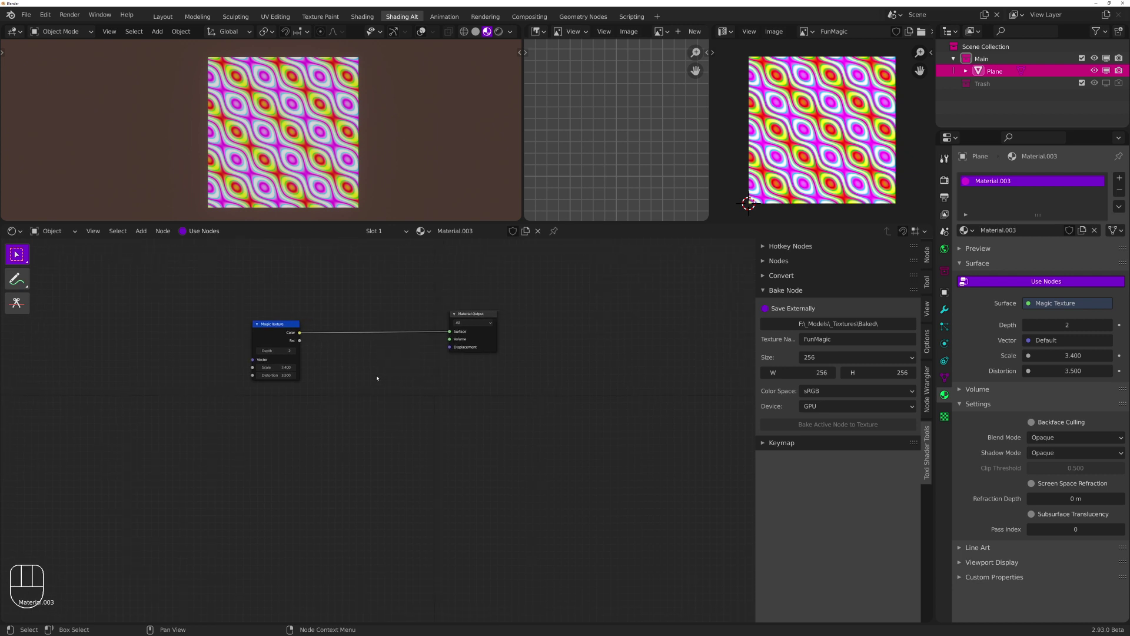
# Add an Image Texture node with a new blank 1024 × 1024 px image named Untitled, using the sRGB color space
pyautogui.press('t')
pyautogui.click(355, 380)
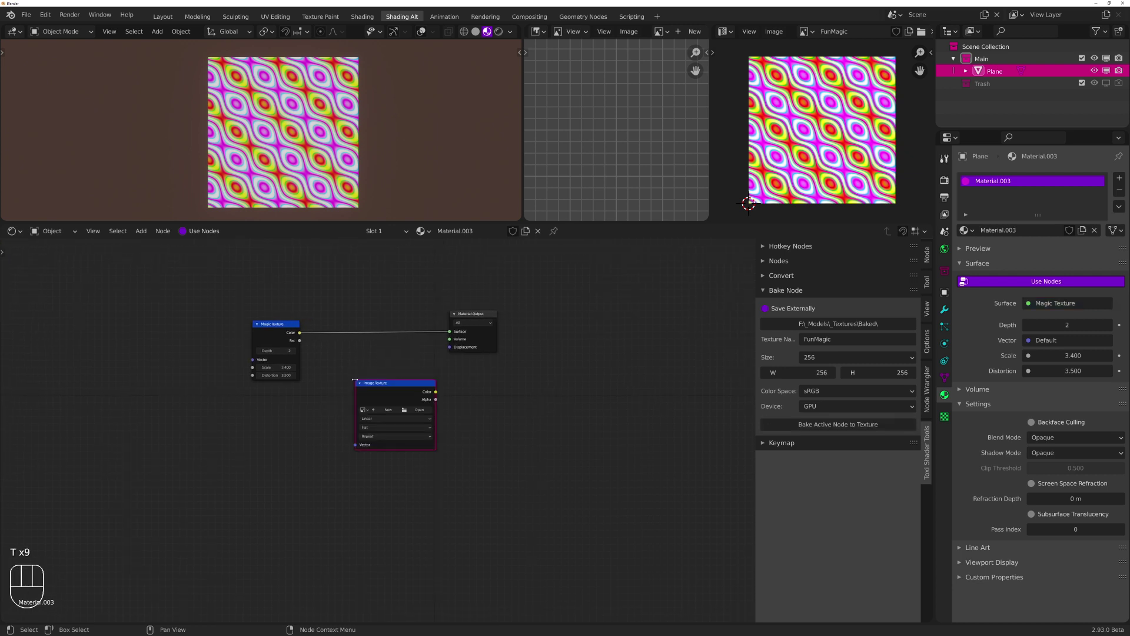
pyautogui.click(389, 410)
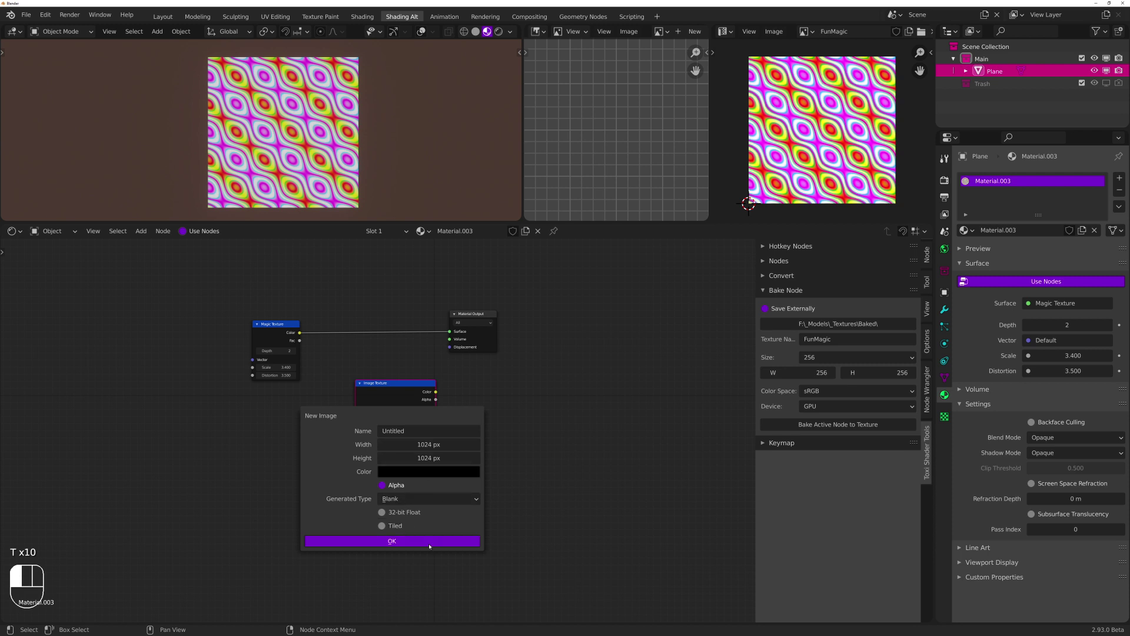
pyautogui.click(430, 543)
pyautogui.scroll(3, 502, 424)
pyautogui.click(461, 471)
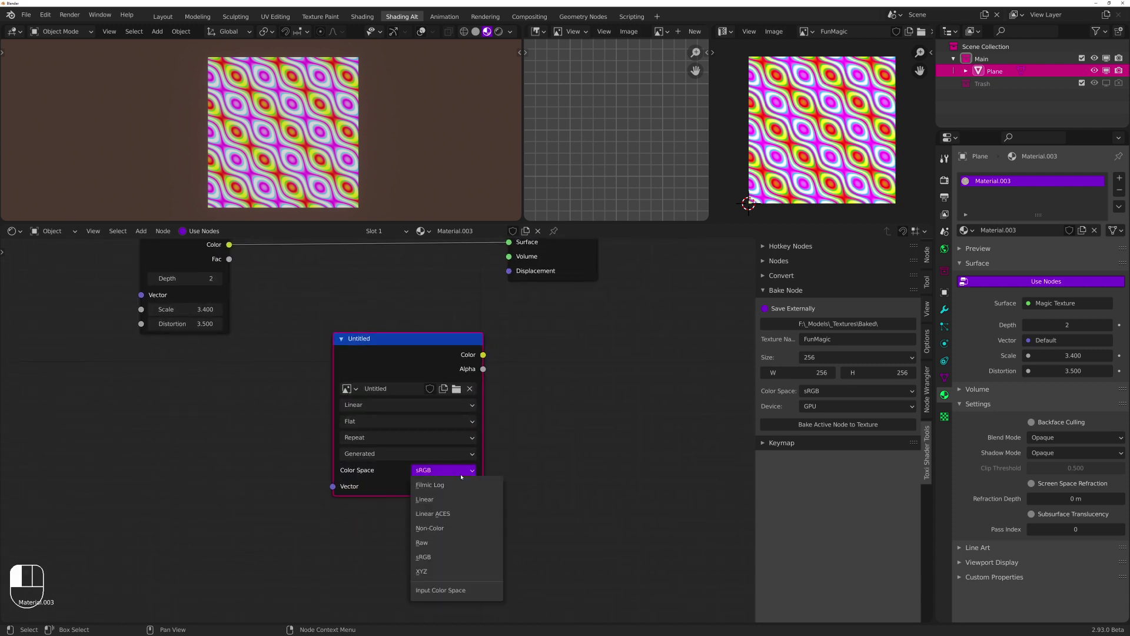
pyautogui.click(449, 557)
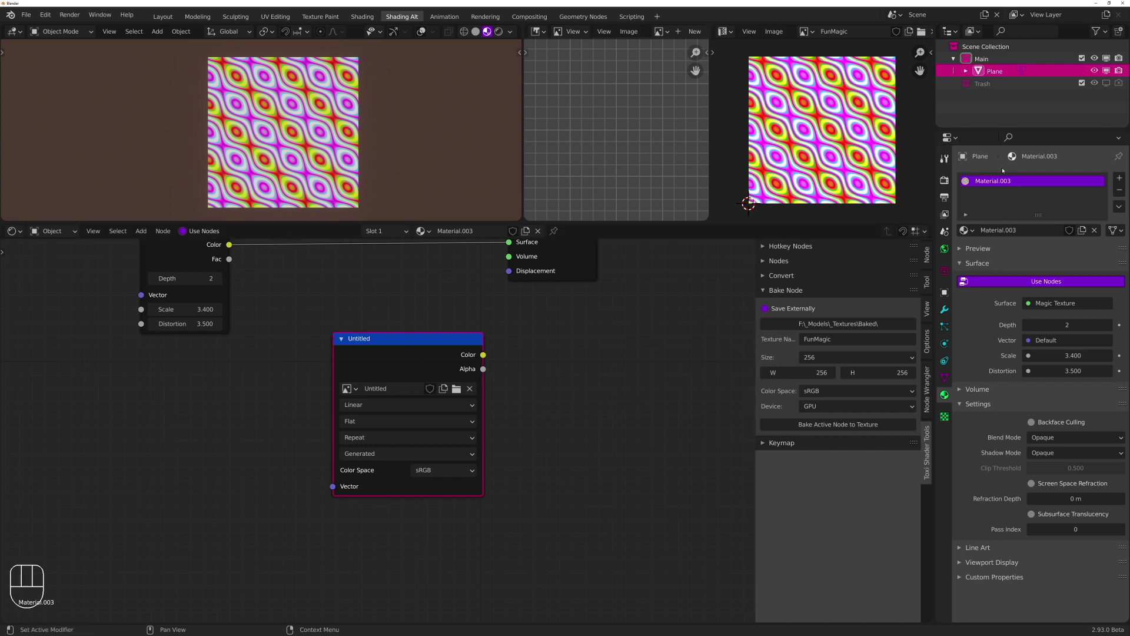
# Switch to the Toxi Shader Baking scene and view its baking plane at an angle
pyautogui.scroll(-3, 553, 361)
pyautogui.moveTo(568, 324); pyautogui.dragTo(542, 376, button='middle')
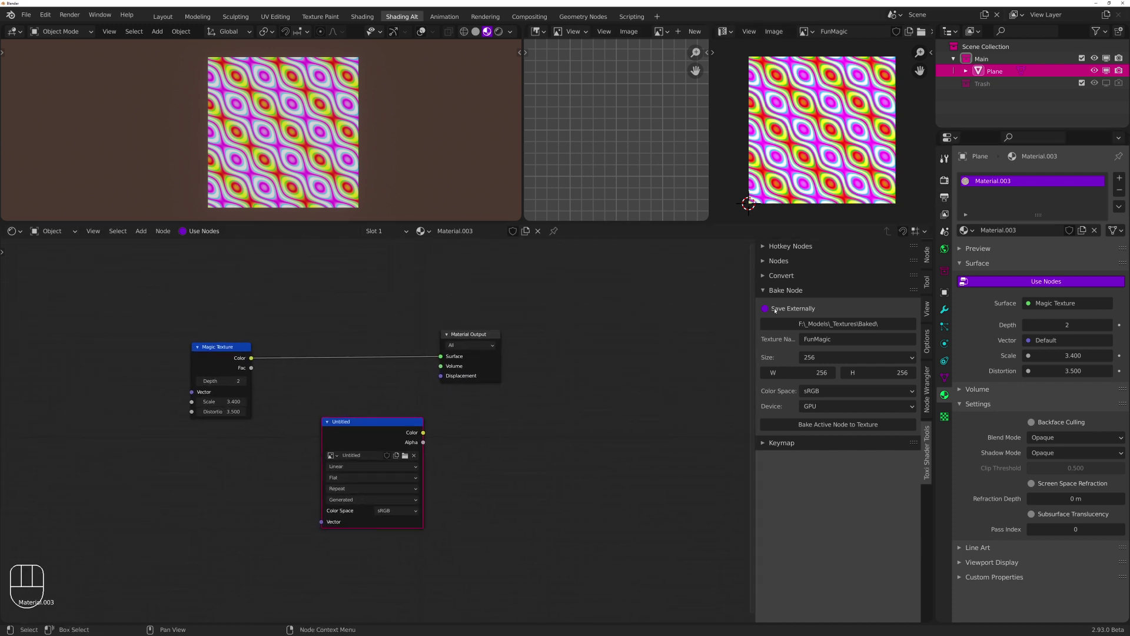
pyautogui.click(893, 15)
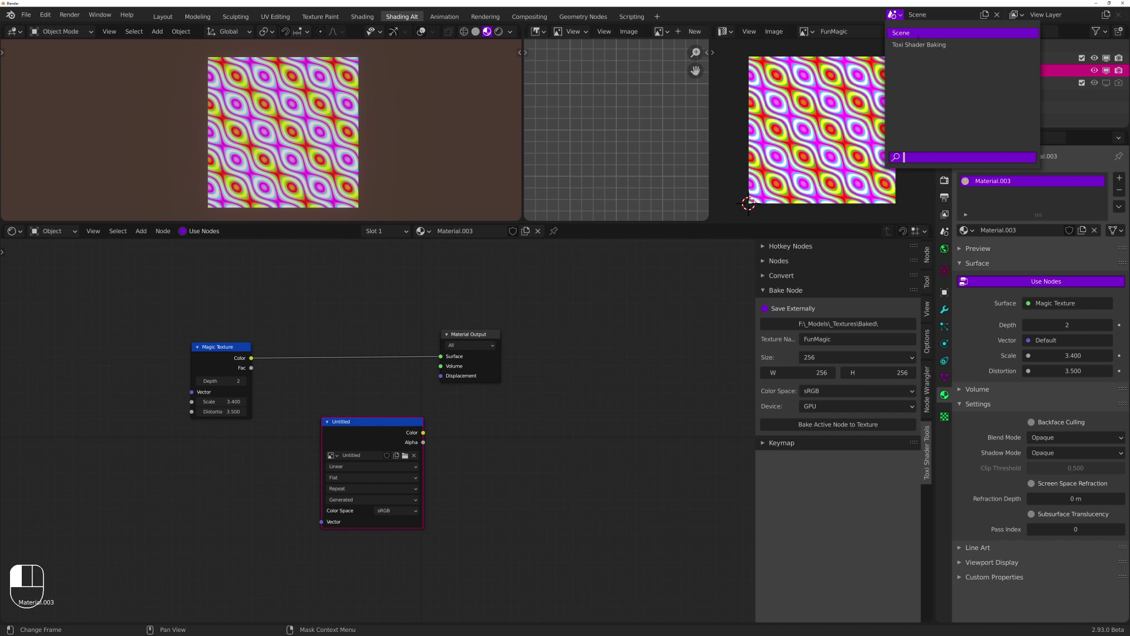
pyautogui.click(919, 44)
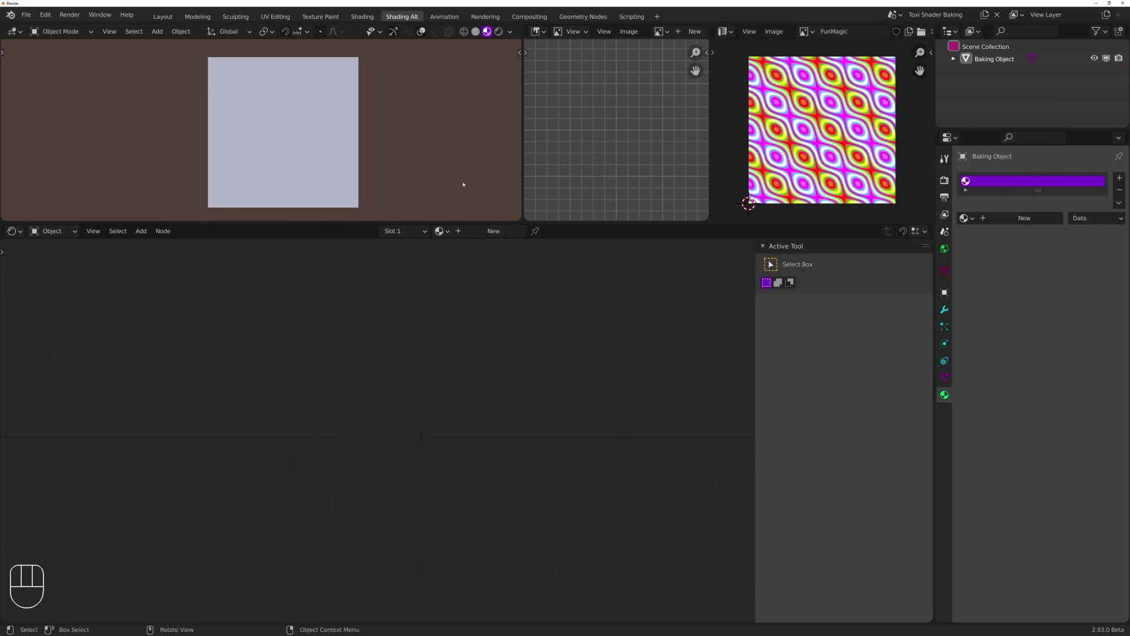
pyautogui.moveTo(439, 179); pyautogui.dragTo(427, 119, button='middle')
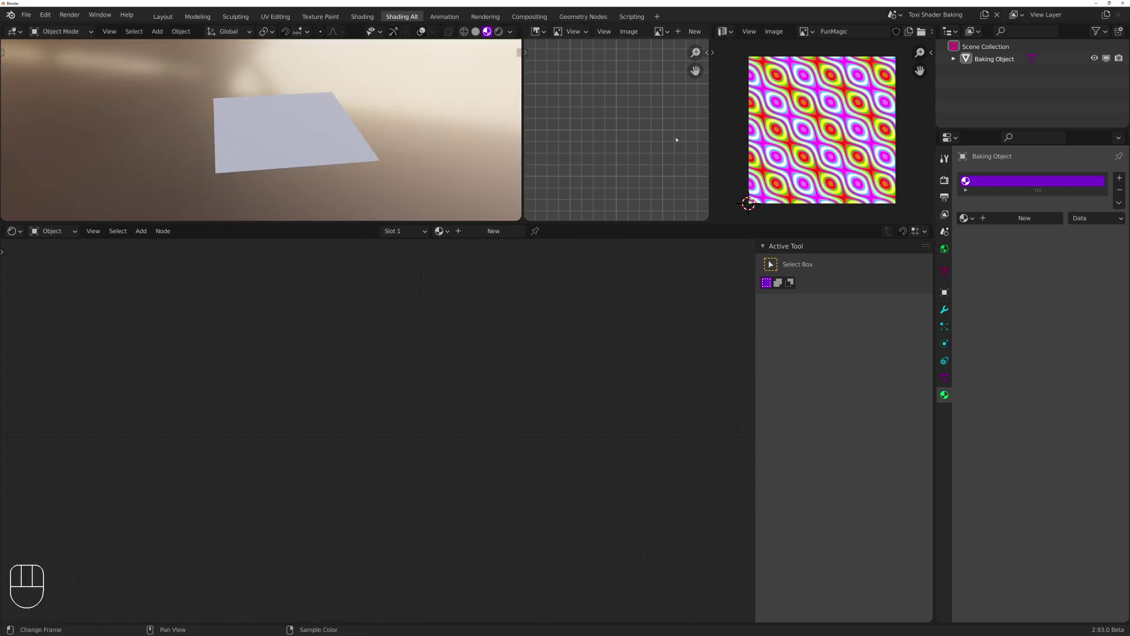
# Assign Material.003 to the Baking Object
pyautogui.click(994, 59)
pyautogui.click(965, 218)
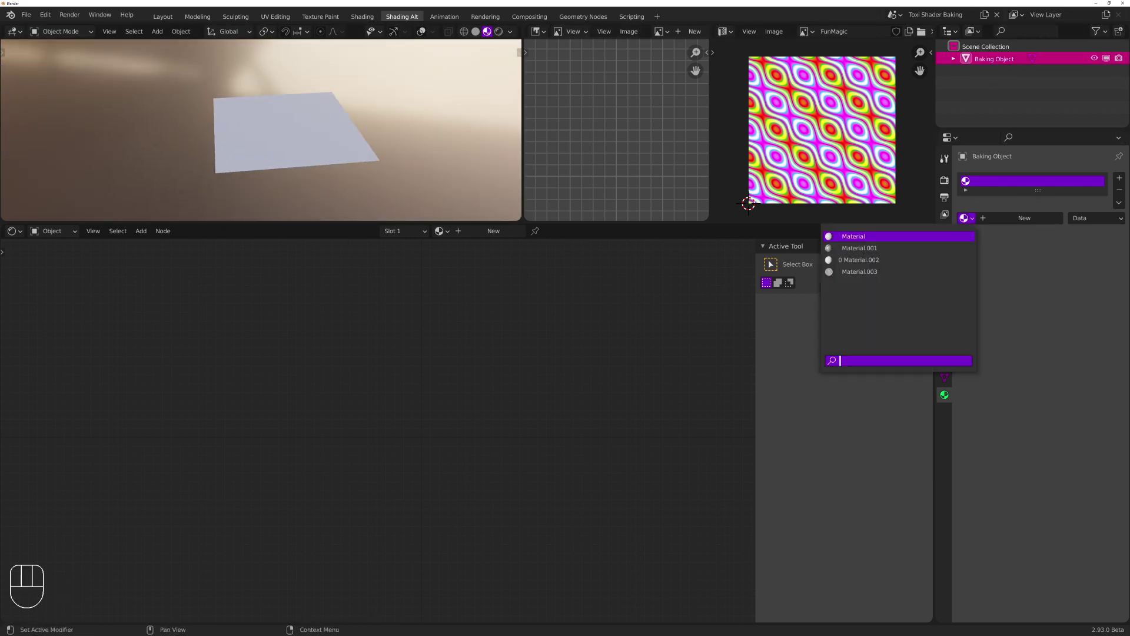
pyautogui.click(940, 271)
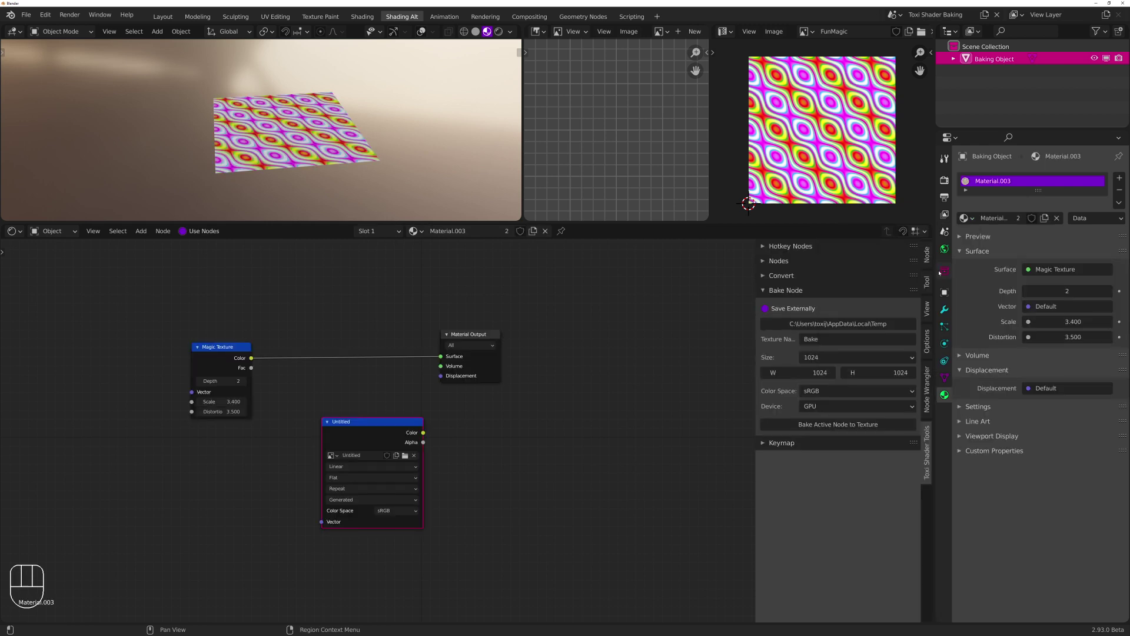
pyautogui.moveTo(434, 130); pyautogui.dragTo(432, 197, button='middle')
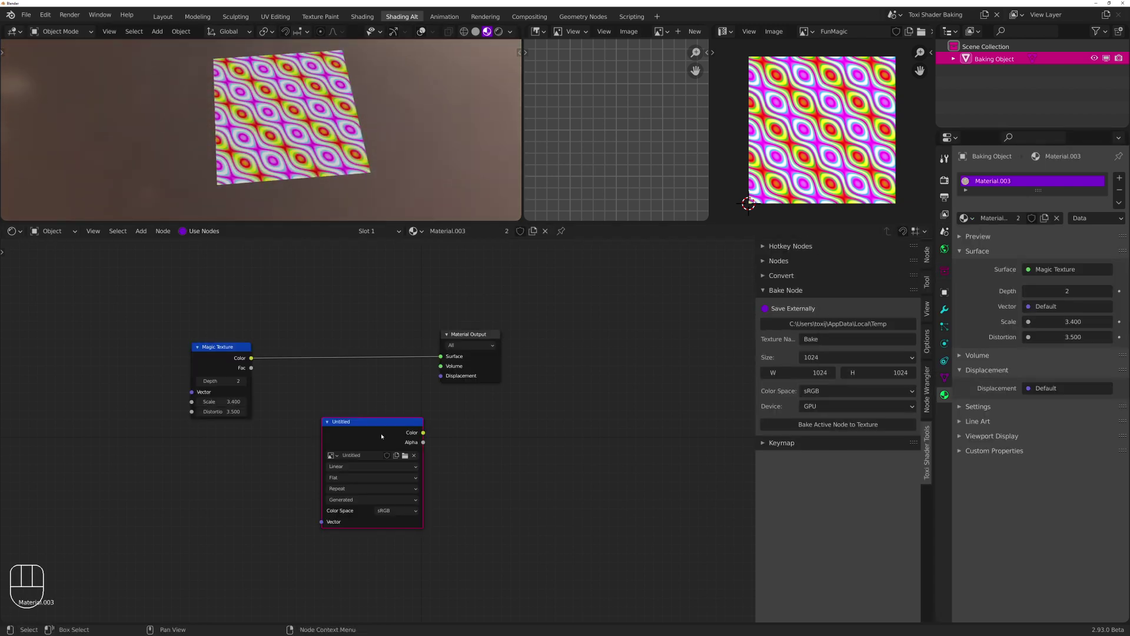
# Check the Bake settings in the baking scene's render properties, and collapse the Bake and Sampling sections
pyautogui.click(944, 180)
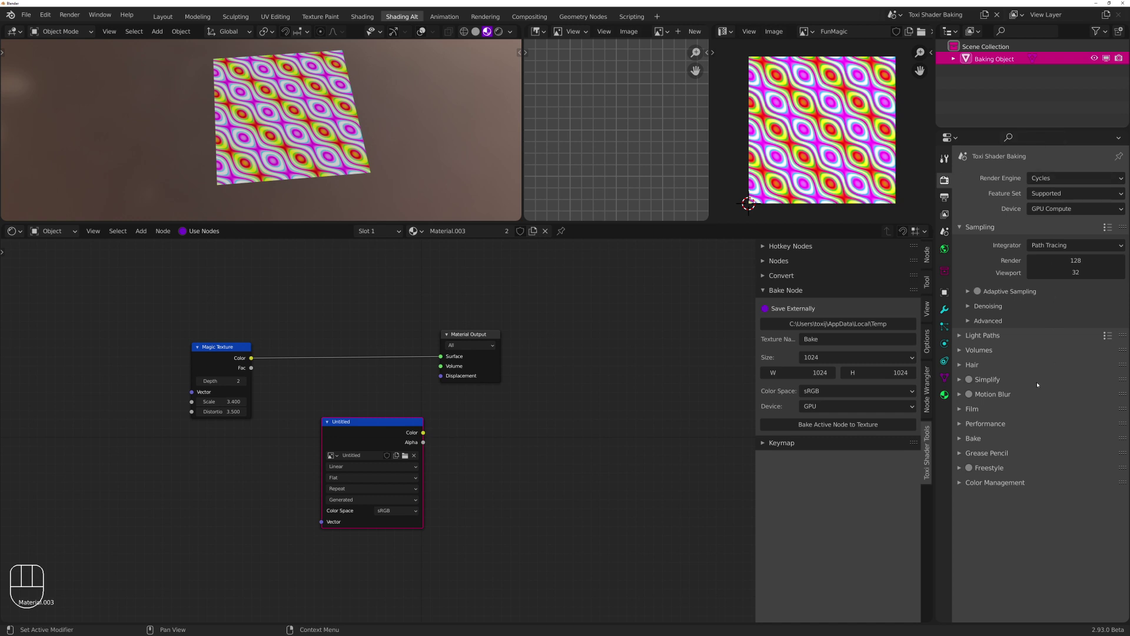
pyautogui.click(1009, 436)
pyautogui.scroll(-3, 1025, 412)
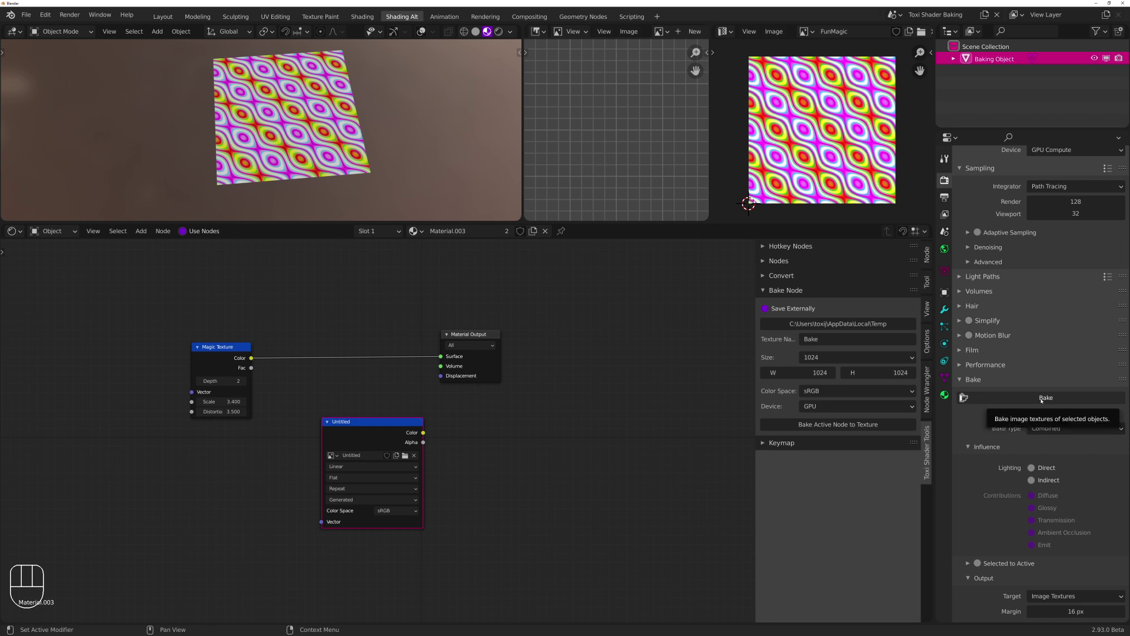
pyautogui.click(1029, 381)
pyautogui.click(1001, 227)
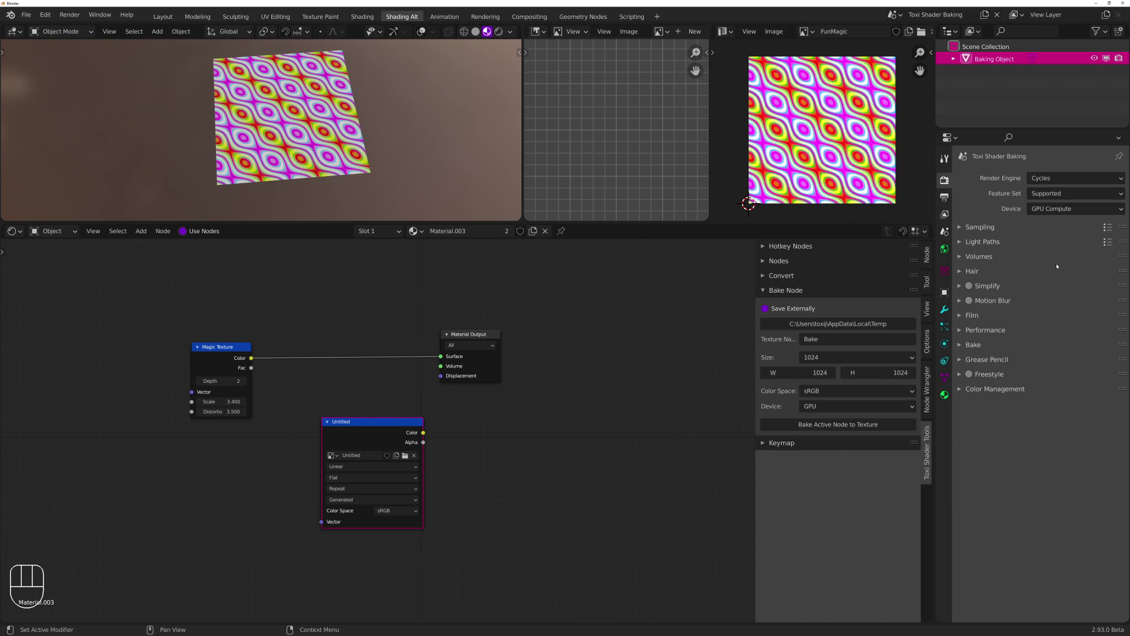
# Turn on the overlays and gizmos in the 3D viewport and view the baking plane on the grid
pyautogui.moveTo(479, 184); pyautogui.dragTo(333, 125, button='middle')
pyautogui.scroll(3, 344, 119)
pyautogui.scroll(-2, 344, 119)
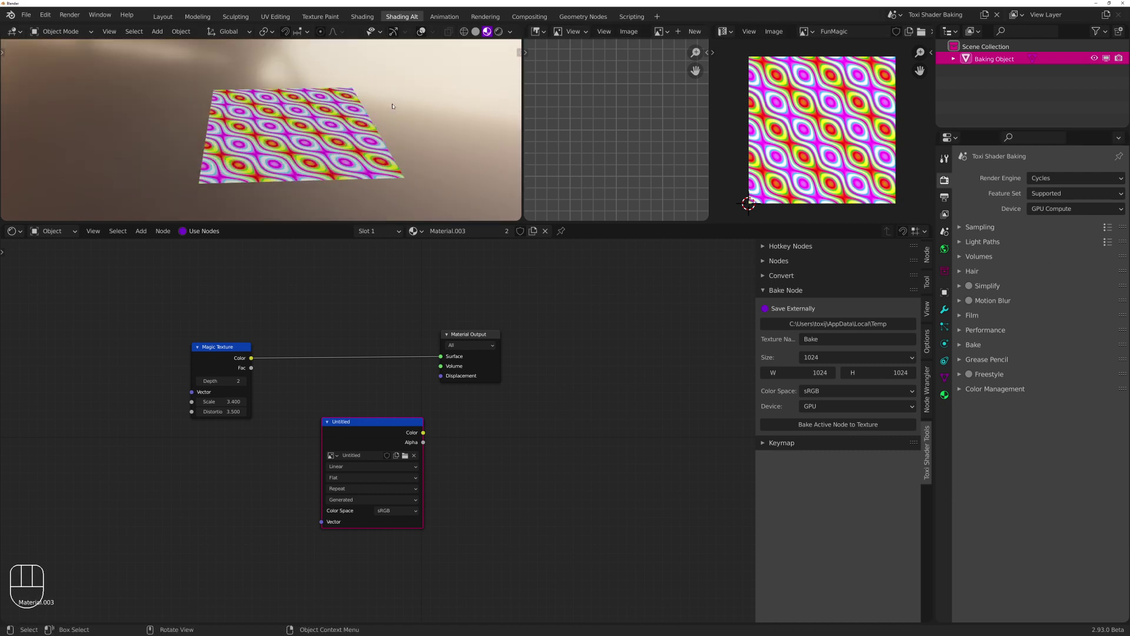
pyautogui.click(421, 31)
pyautogui.click(394, 31)
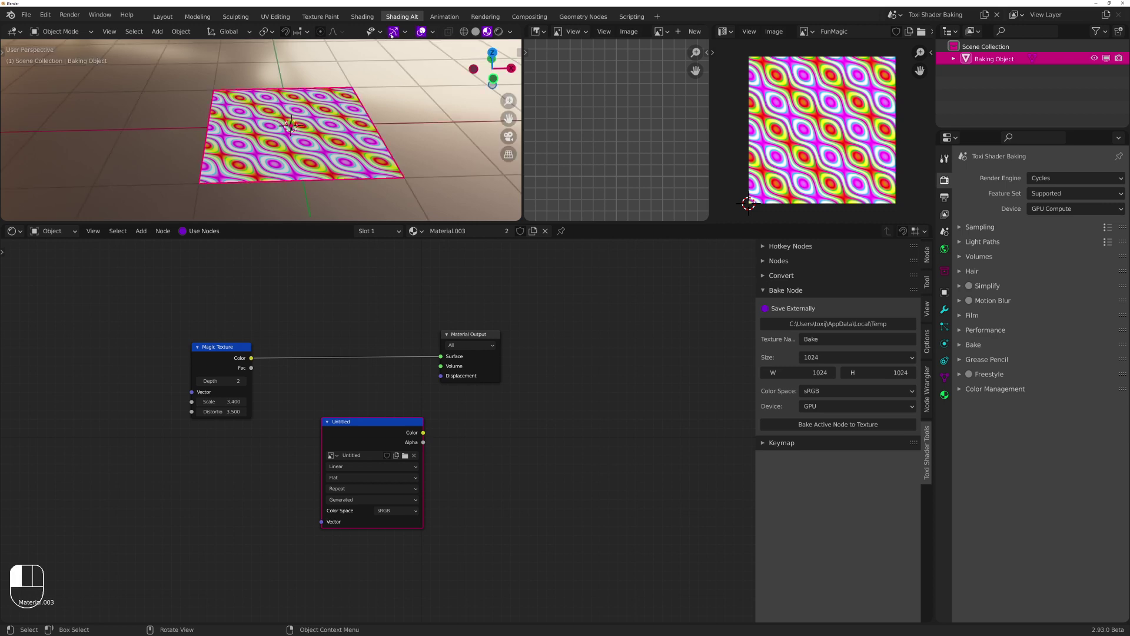
pyautogui.moveTo(493, 70); pyautogui.dragTo(416, 145)
pyautogui.scroll(-4, 416, 146)
pyautogui.moveTo(417, 145)
pyautogui.mouseDown(button='middle')
pyautogui.moveTo(422, 118)
pyautogui.moveTo(421, 153)
pyautogui.mouseUp(button='middle')
pyautogui.moveTo(421, 153); pyautogui.dragTo(399, 182, button='middle')
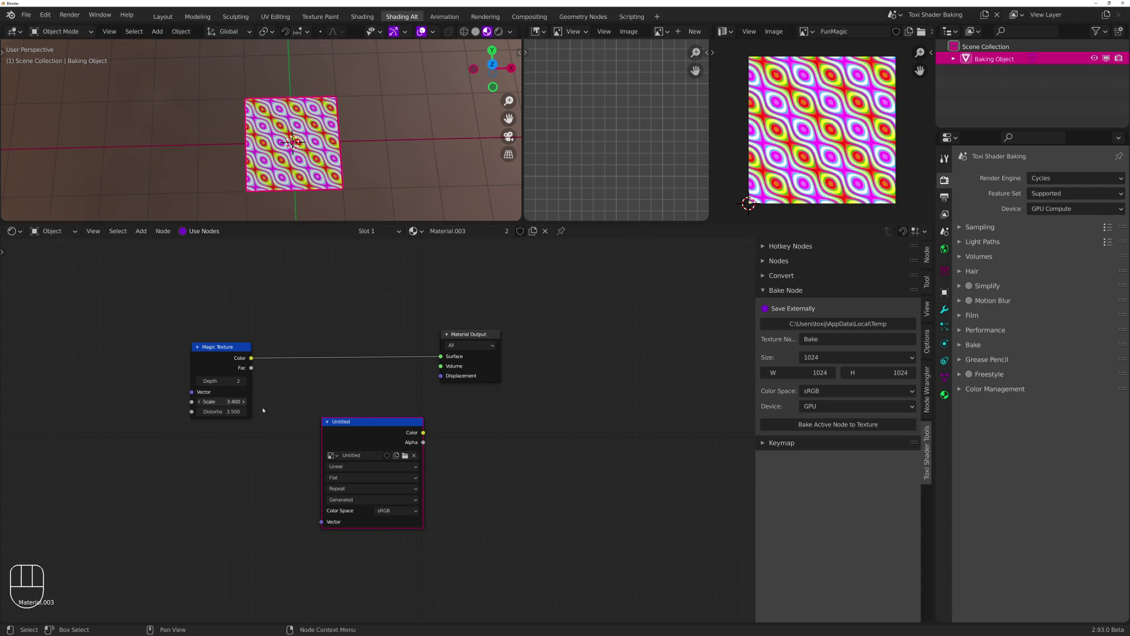
pyautogui.moveTo(370, 156); pyautogui.dragTo(376, 117, button='middle')
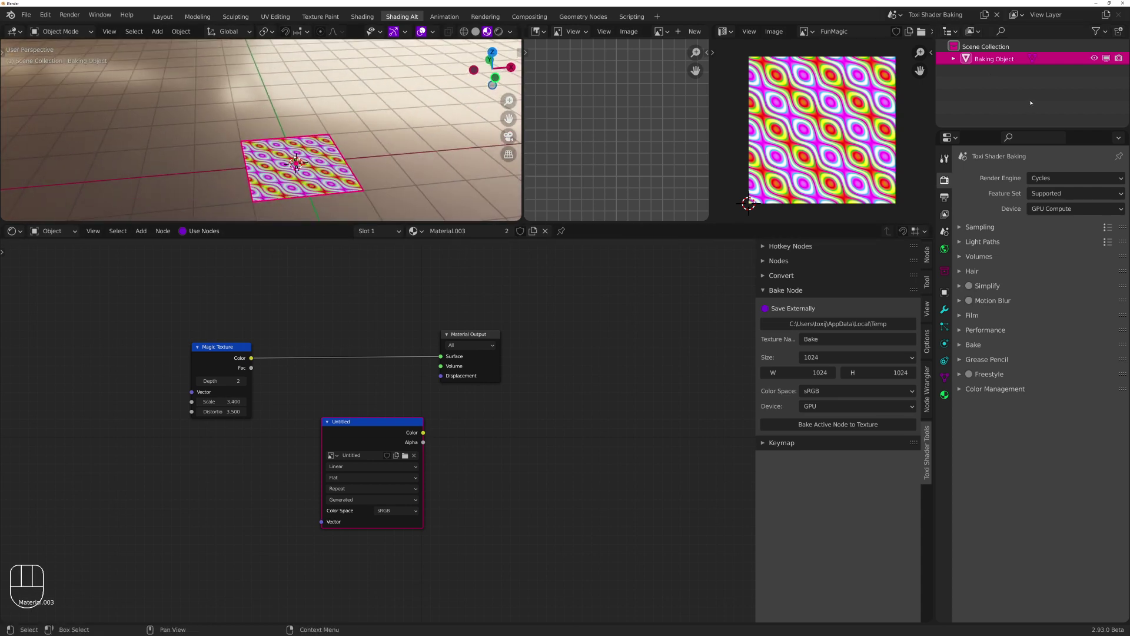
# Delete the Baking Object plane from the Toxi Shader Baking scene
pyautogui.doubleClick(994, 59)
pyautogui.click(393, 143)
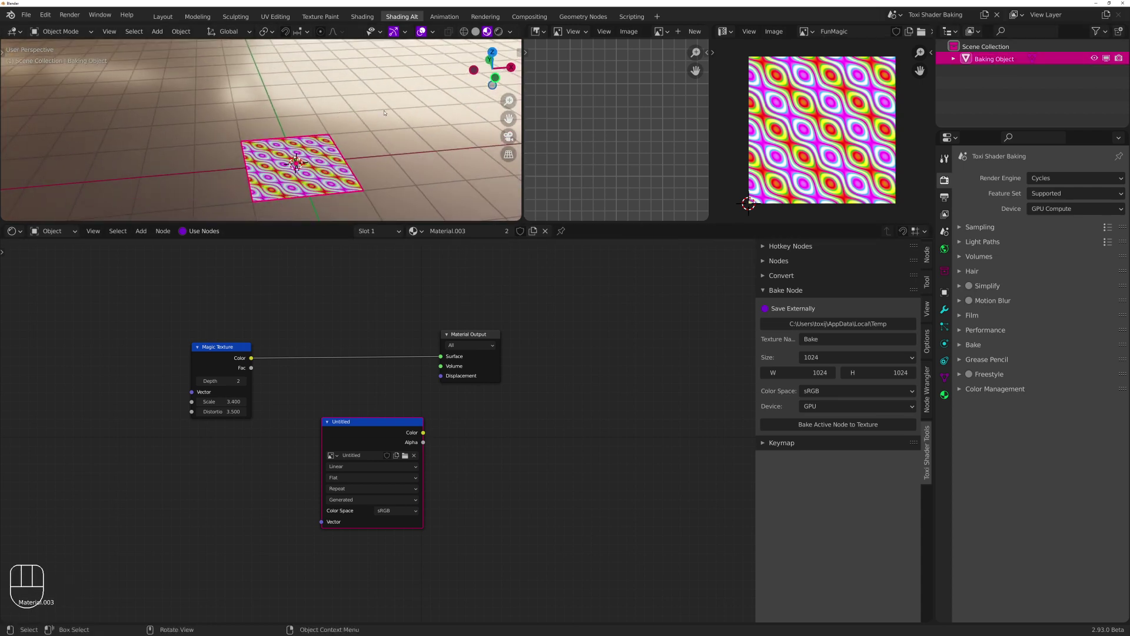
pyautogui.click(393, 143)
pyautogui.moveTo(393, 143); pyautogui.dragTo(383, 140, button='middle')
pyautogui.click(322, 177)
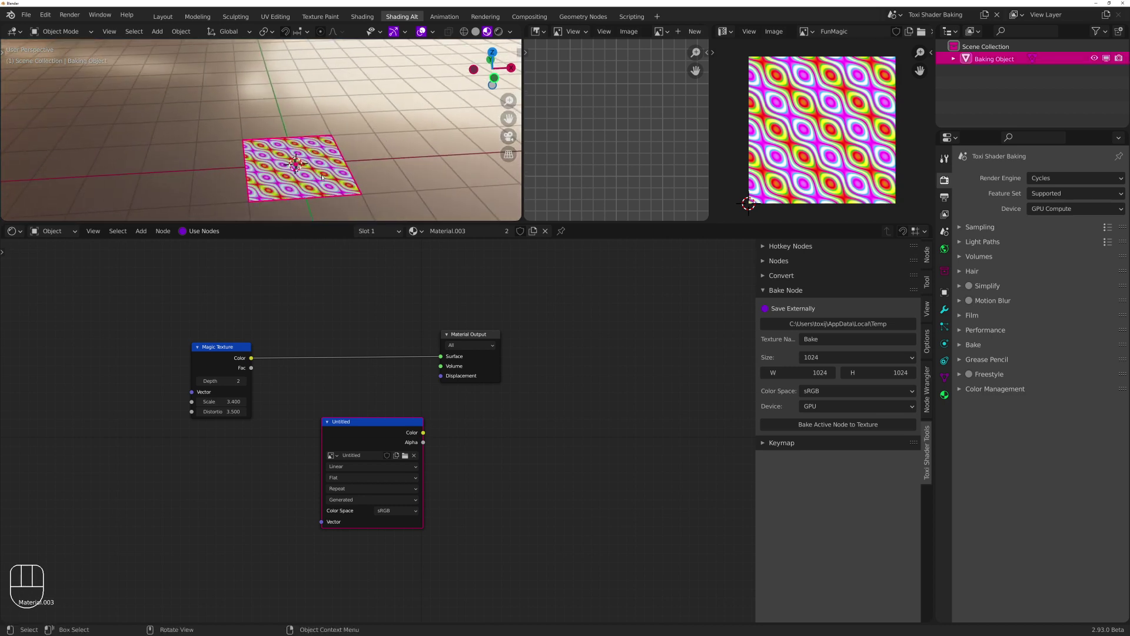
pyautogui.press('x')
pyautogui.click(323, 176)
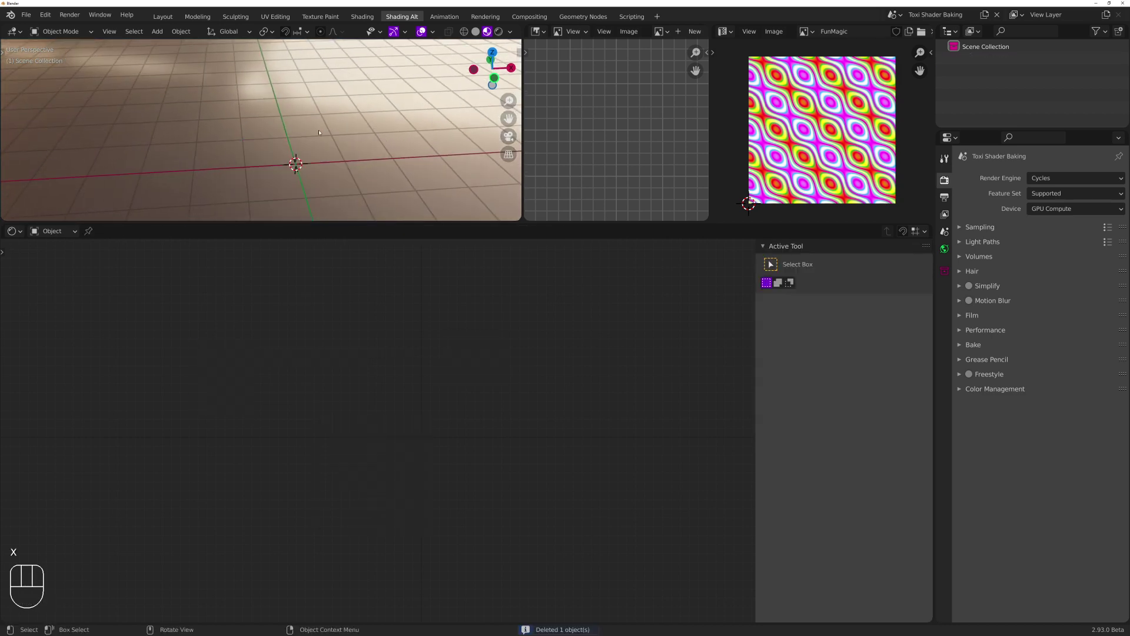
# Add a cube to the Toxi Shader Baking scene and rename it Baking Object
pyautogui.hotkey('shift', 'a')
pyautogui.click(396, 122)
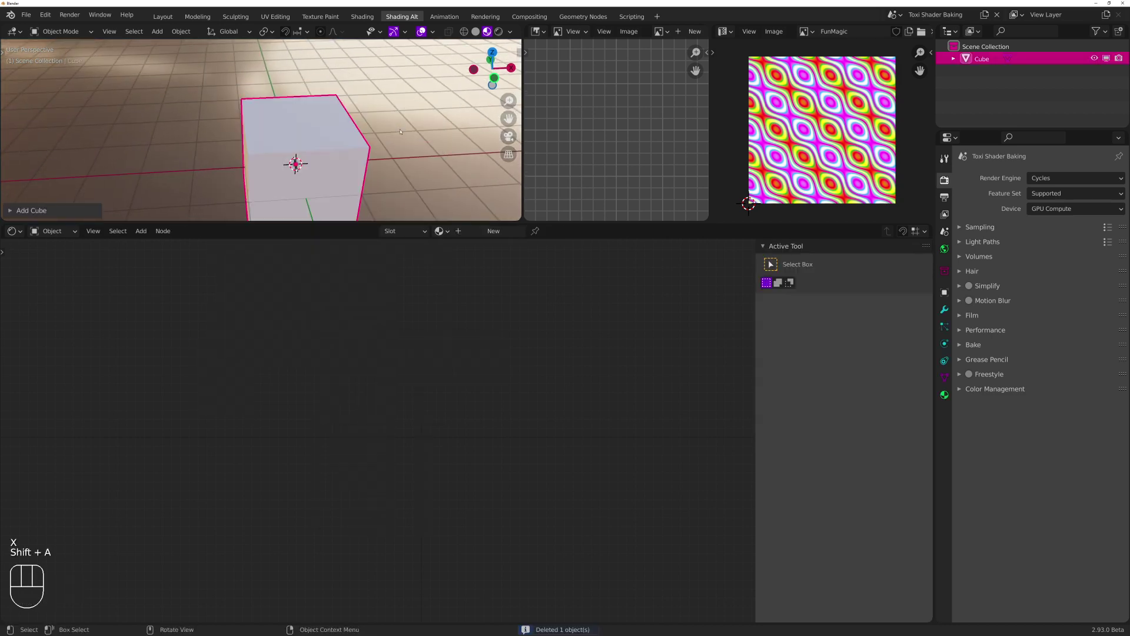
pyautogui.doubleClick(982, 58)
pyautogui.write('Baking Object')
pyautogui.press('Return')
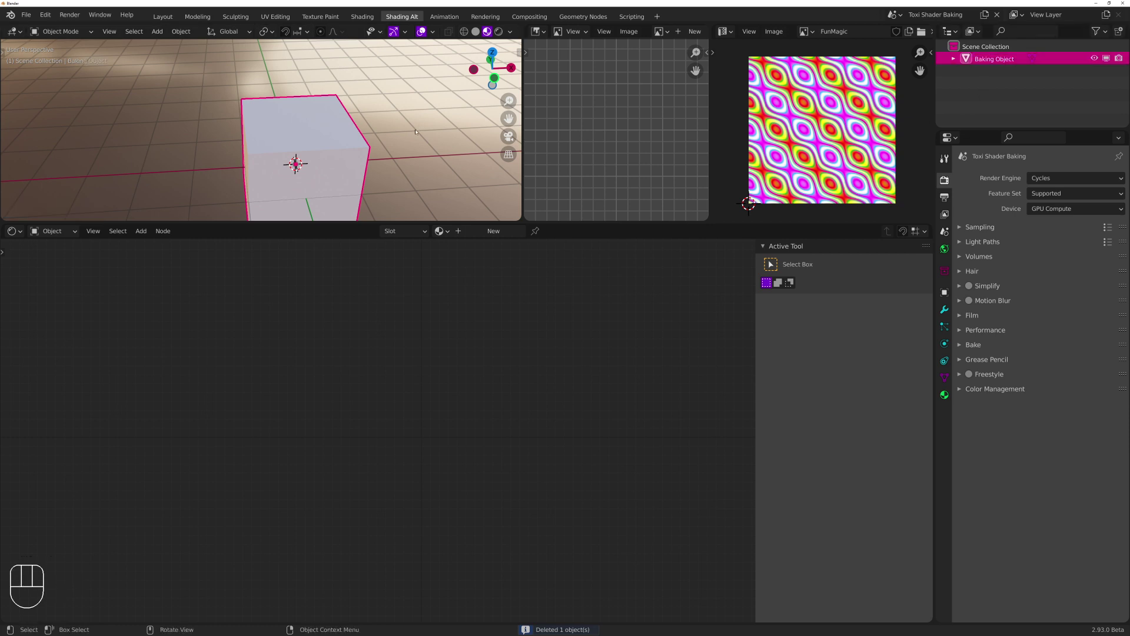
# Check the main Scene, delete the entire Toxi Shader Baking scene, and end up back in Scene
pyautogui.click(895, 15)
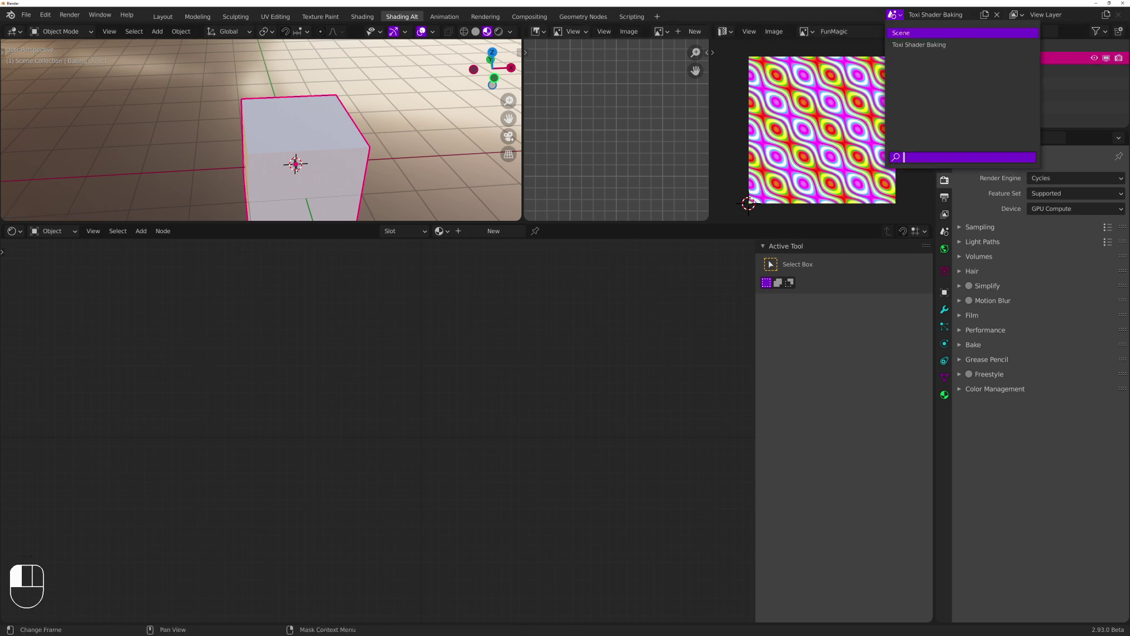
pyautogui.click(903, 33)
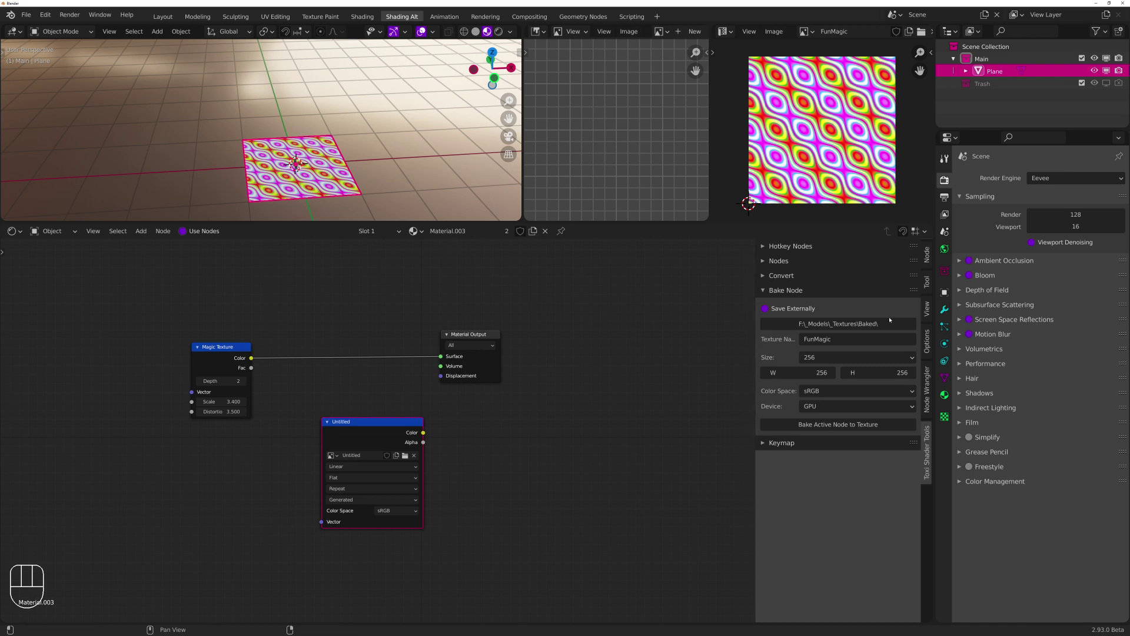
pyautogui.click(624, 311)
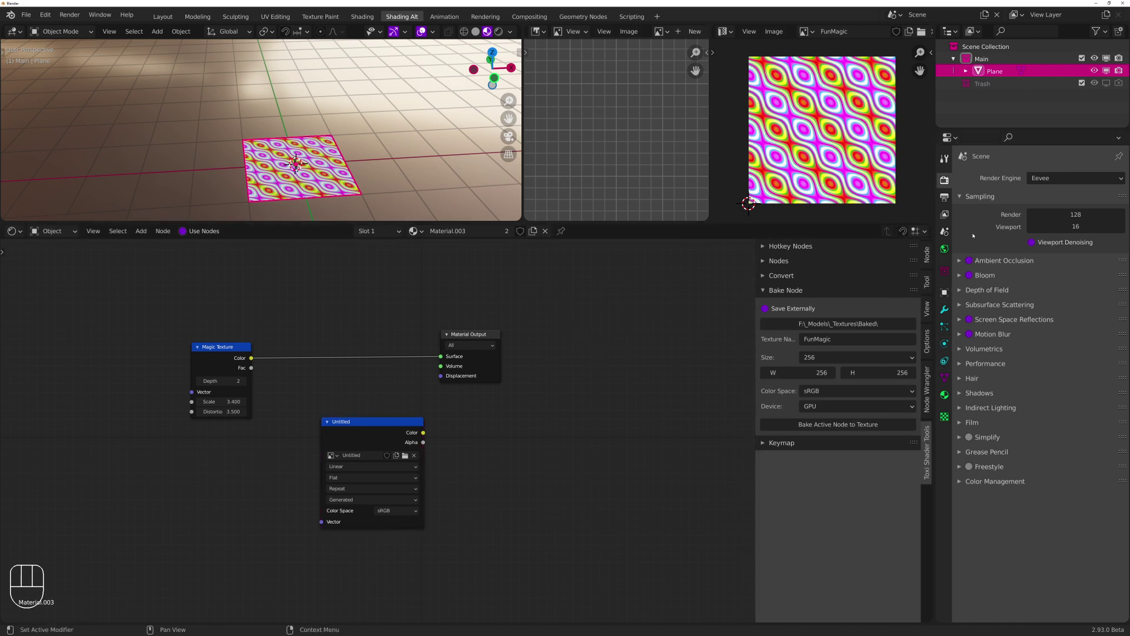
pyautogui.click(895, 15)
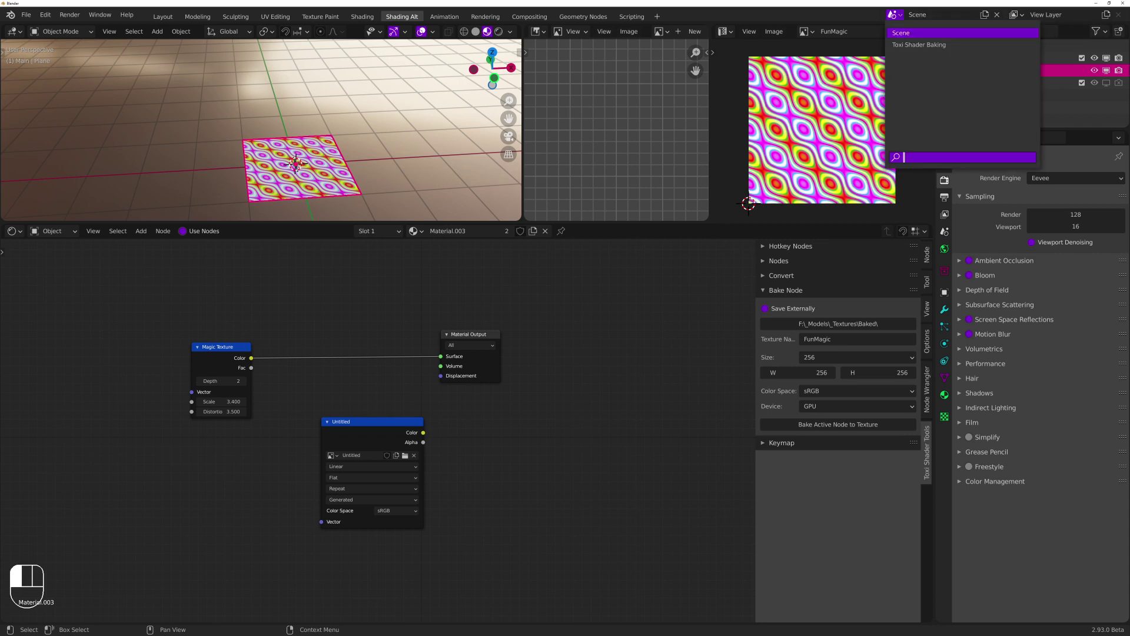
pyautogui.click(923, 44)
pyautogui.click(997, 14)
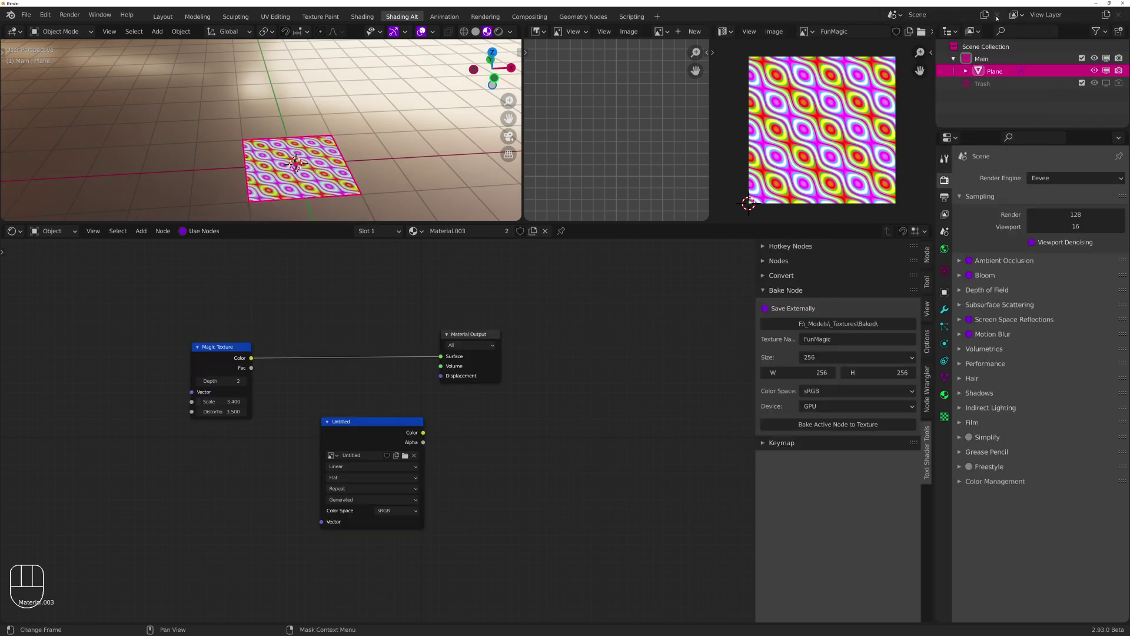
pyautogui.click(894, 15)
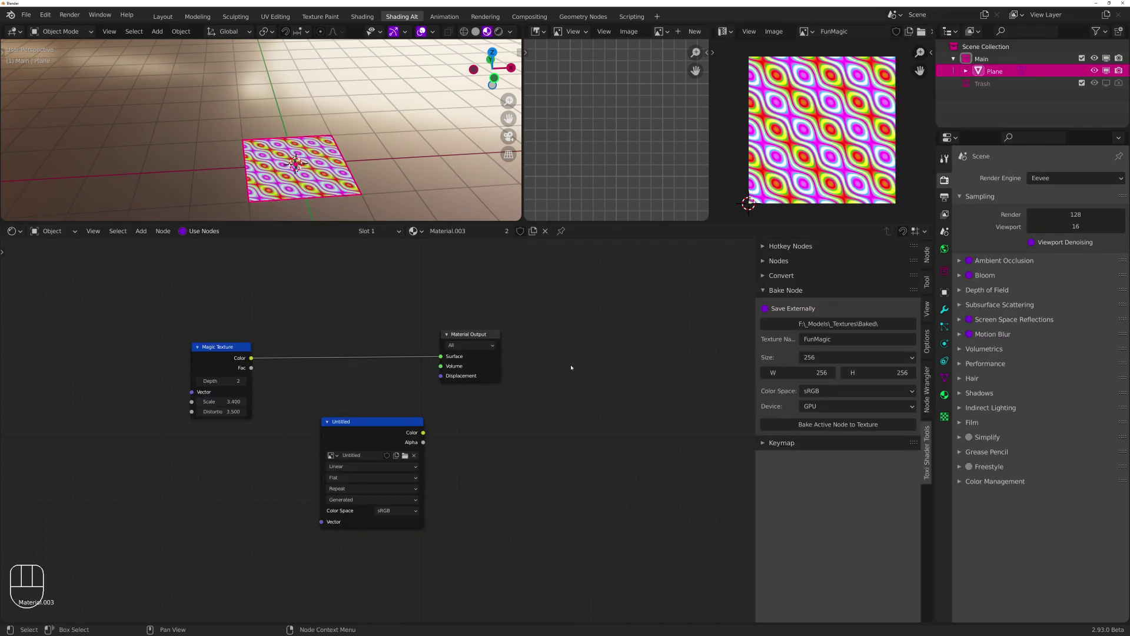
# Bake the Magic Texture node with the Bake Node tool, inspect the regenerated Toxi Shader Baking scene, and return to Scene
pyautogui.click(221, 357)
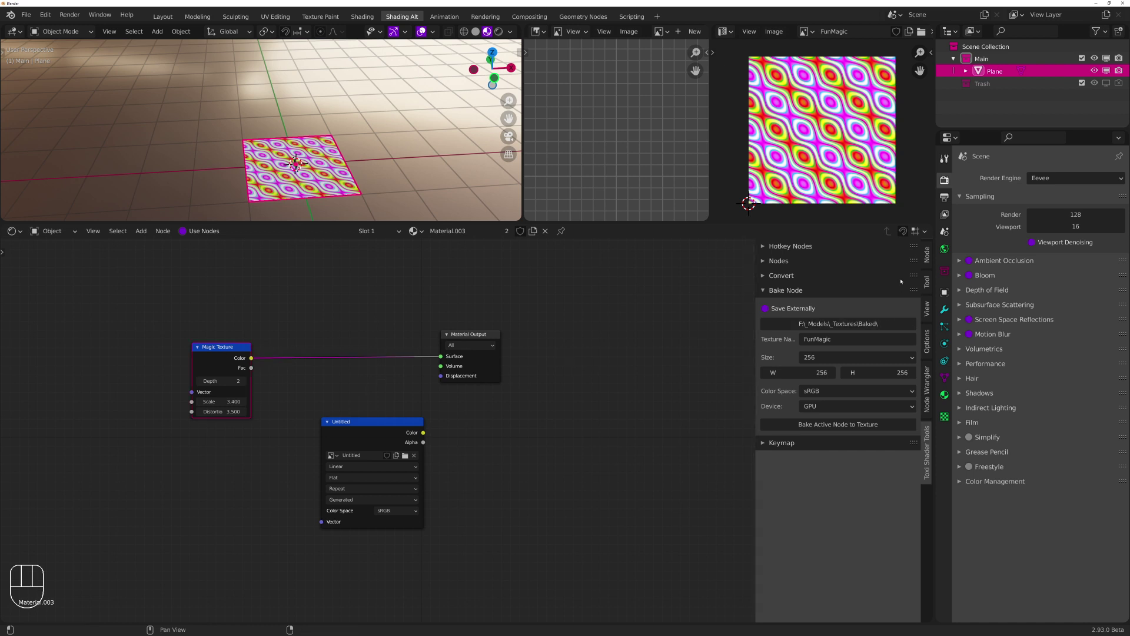
pyautogui.click(807, 428)
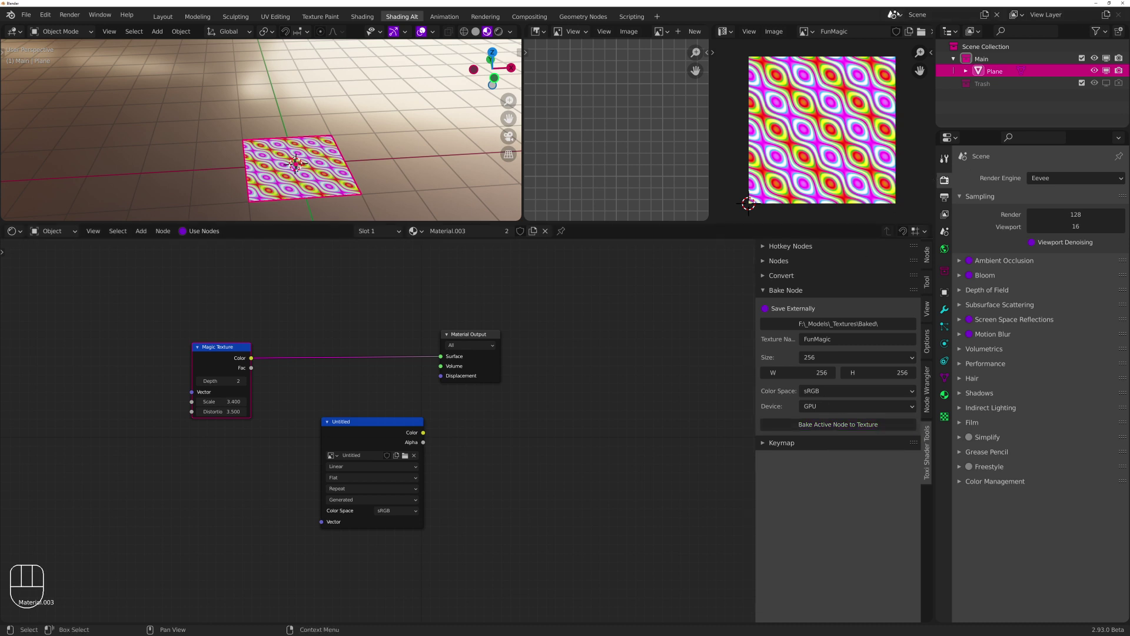
pyautogui.click(894, 14)
pyautogui.click(919, 45)
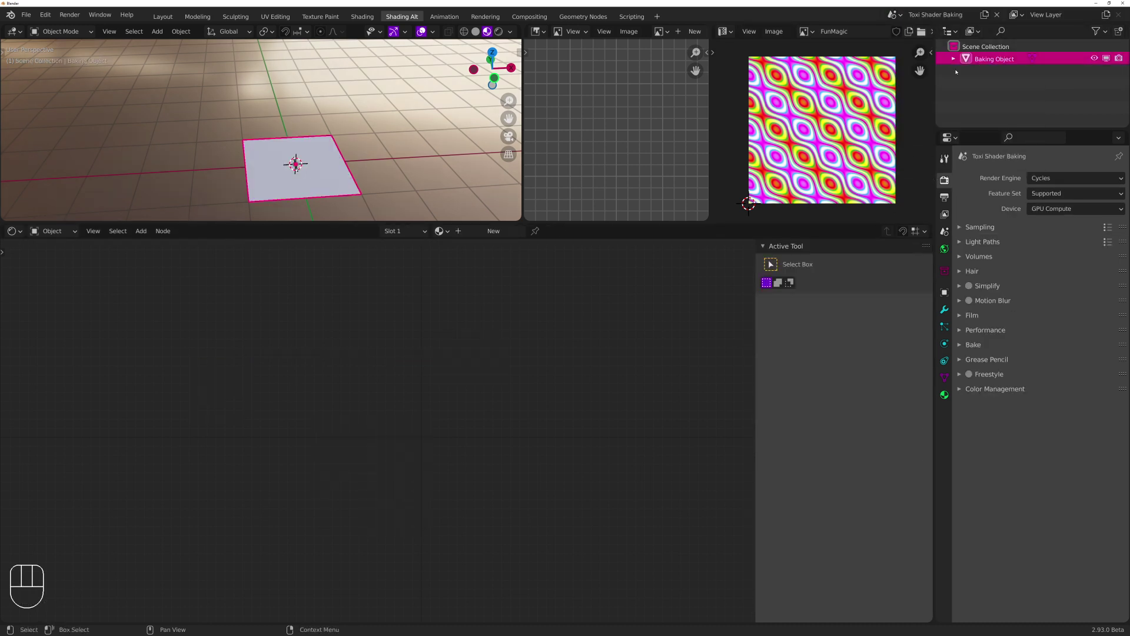
pyautogui.click(893, 14)
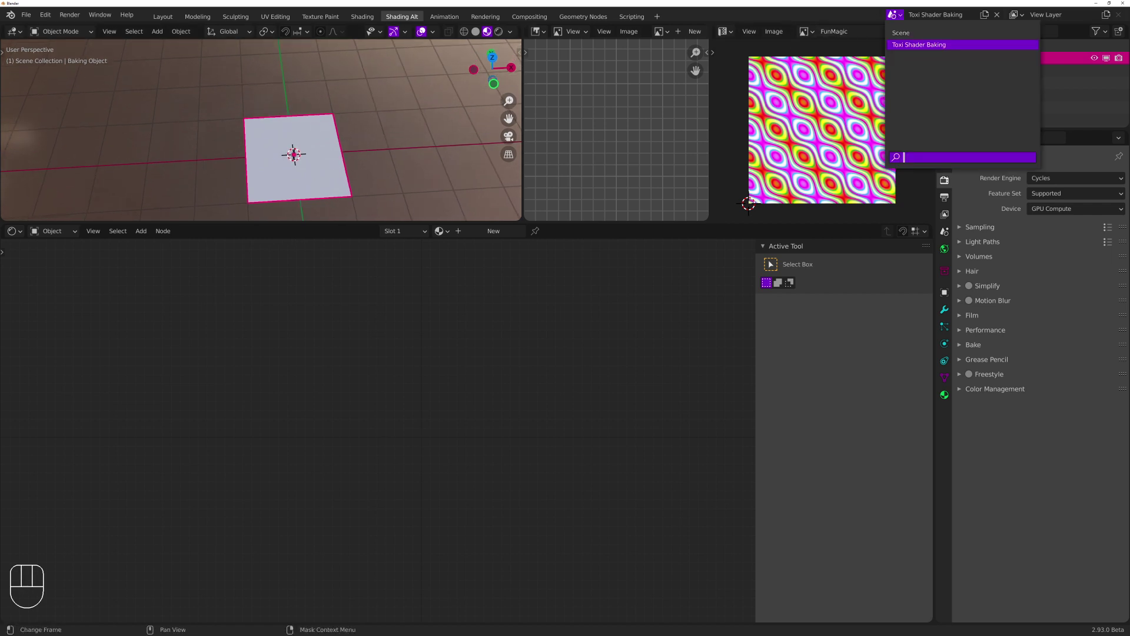
pyautogui.click(918, 33)
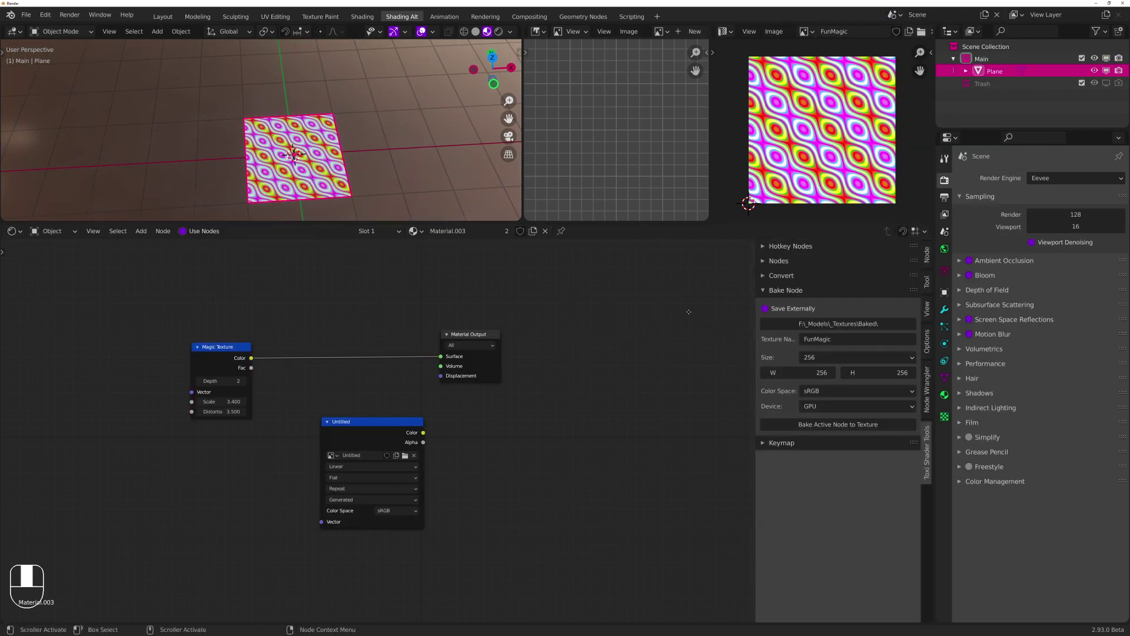
# Delete the Untitled image texture node from Material.003
pyautogui.moveTo(472, 431); pyautogui.dragTo(690, 406, button='middle')
pyautogui.press('x')
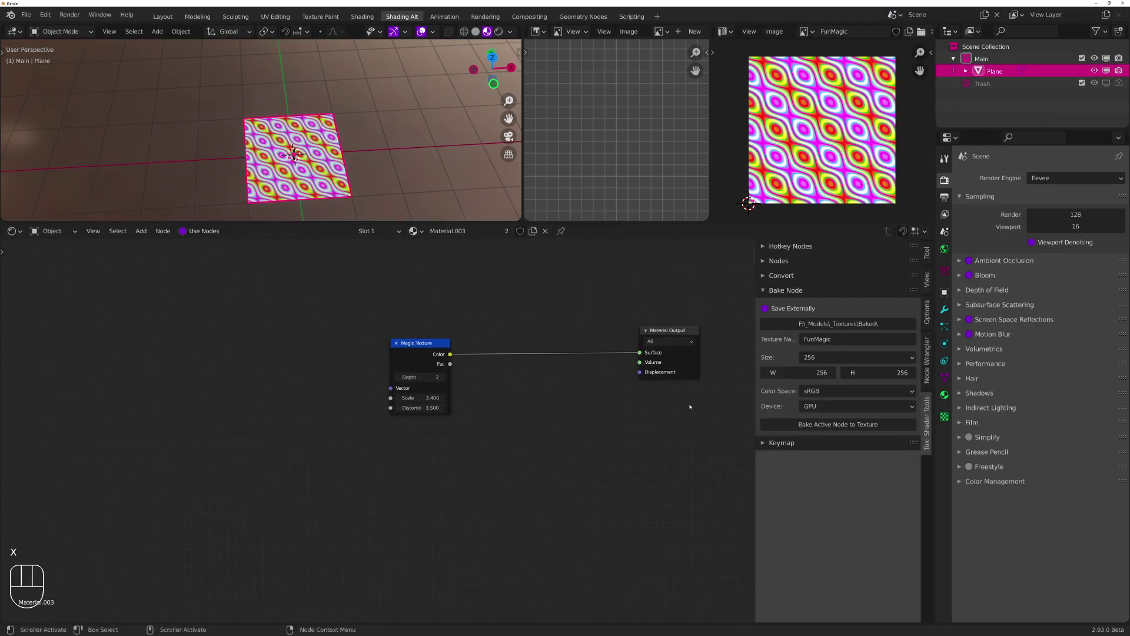
pyautogui.moveTo(560, 296); pyautogui.dragTo(455, 269, button='middle')
# Add a Principled BSDF node and connect its BSDF output to the Material Output's Surface in place of the Magic Texture
pyautogui.press('space')
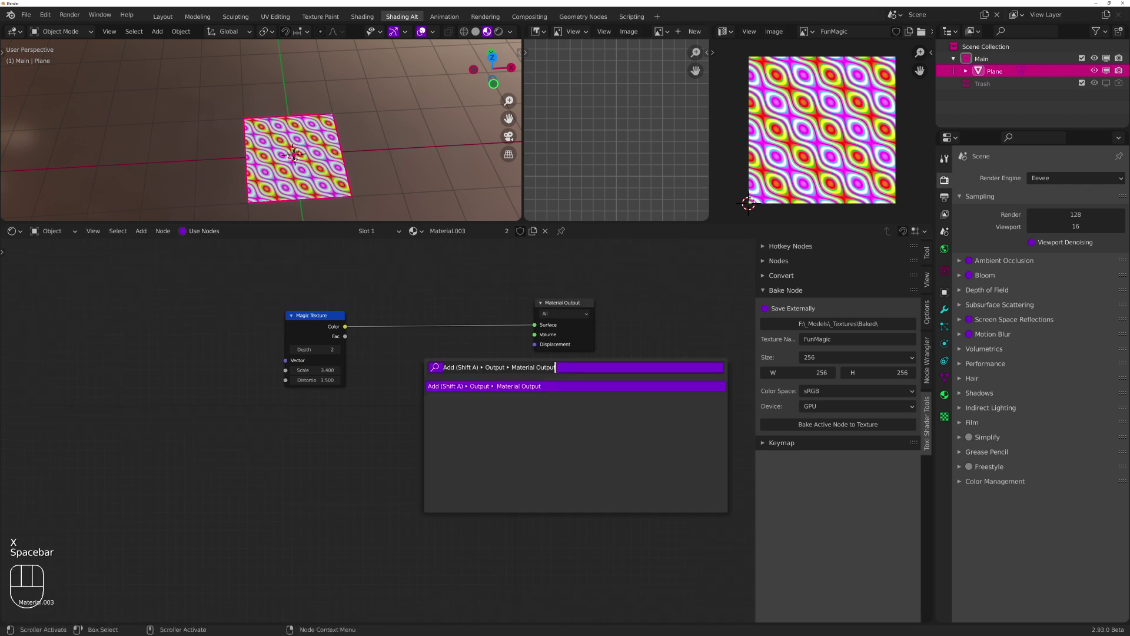
pyautogui.write('bs')
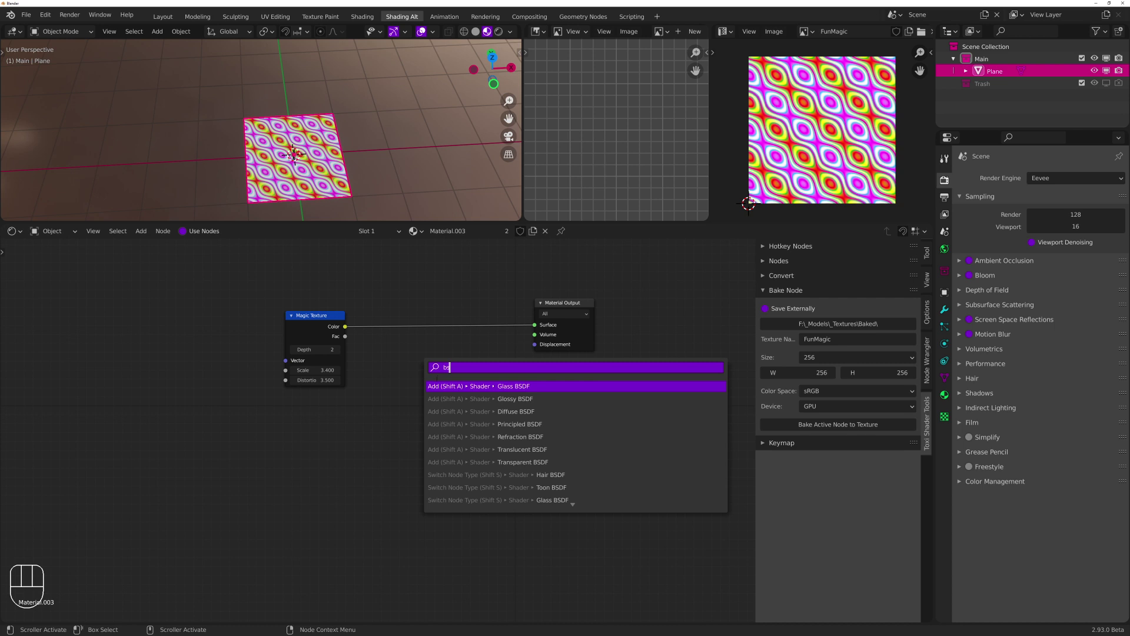
pyautogui.press('Down')
pyautogui.press('Down')
pyautogui.press('Down')
pyautogui.press('Return')
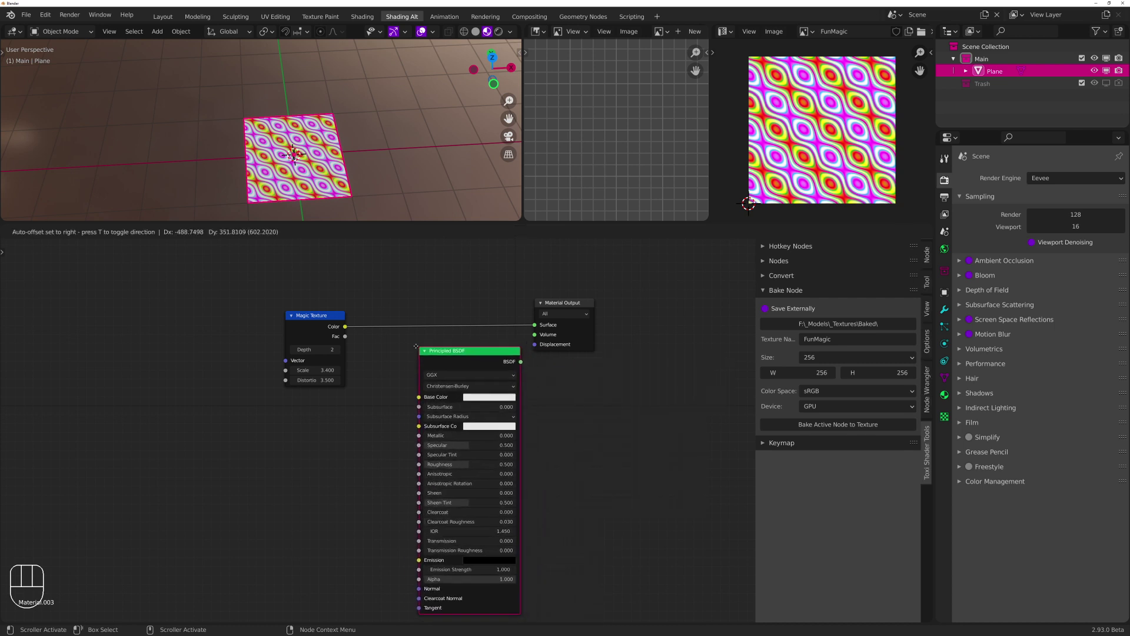
pyautogui.click(400, 348)
pyautogui.click(313, 318)
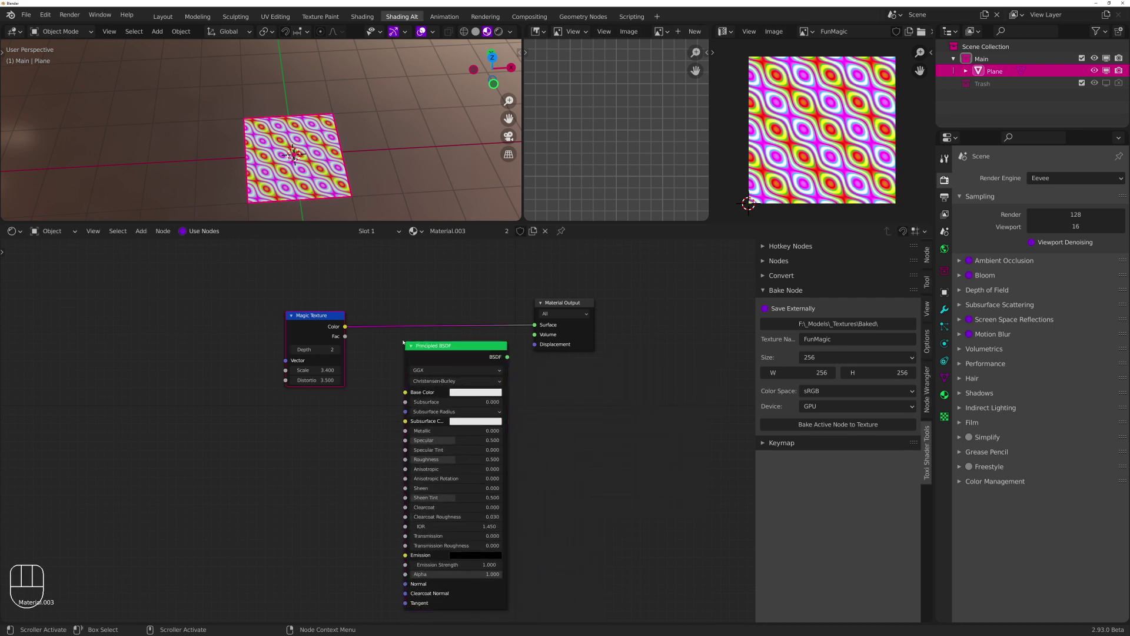
pyautogui.keyDown('ctrl'); pyautogui.keyDown('shift'); pyautogui.click(481, 347); pyautogui.keyUp('shift'); pyautogui.keyUp('ctrl')
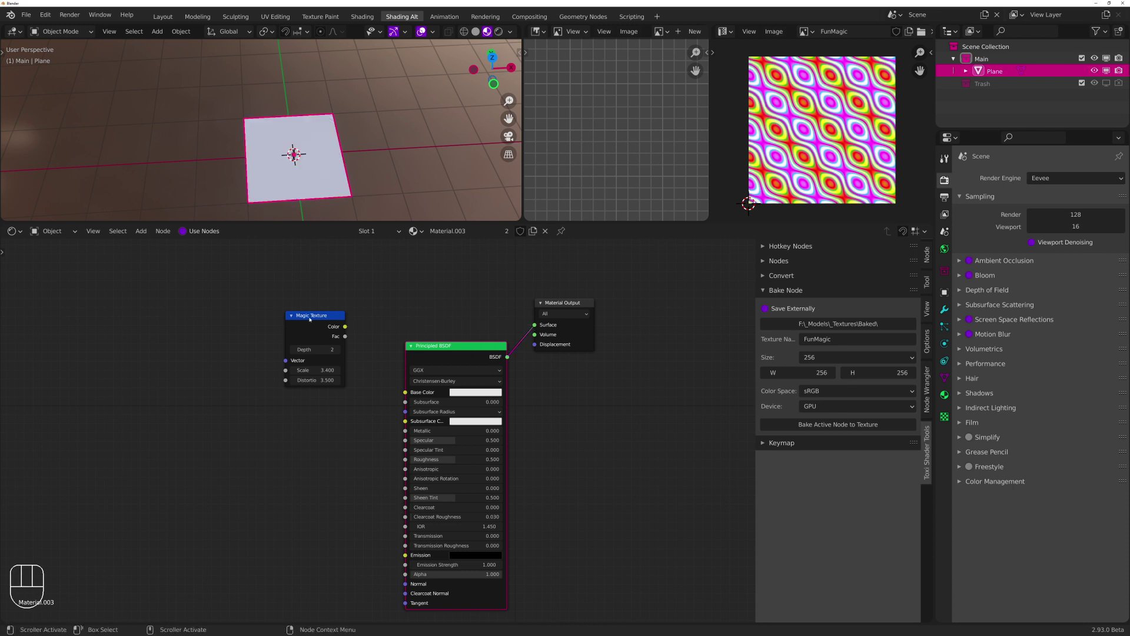
# Place the Principled BSDF beside the Material Output and move the Magic Texture well away from it, leaving space between them
pyautogui.moveTo(310, 318); pyautogui.dragTo(191, 358)
pyautogui.moveTo(616, 407); pyautogui.dragTo(641, 354, button='middle')
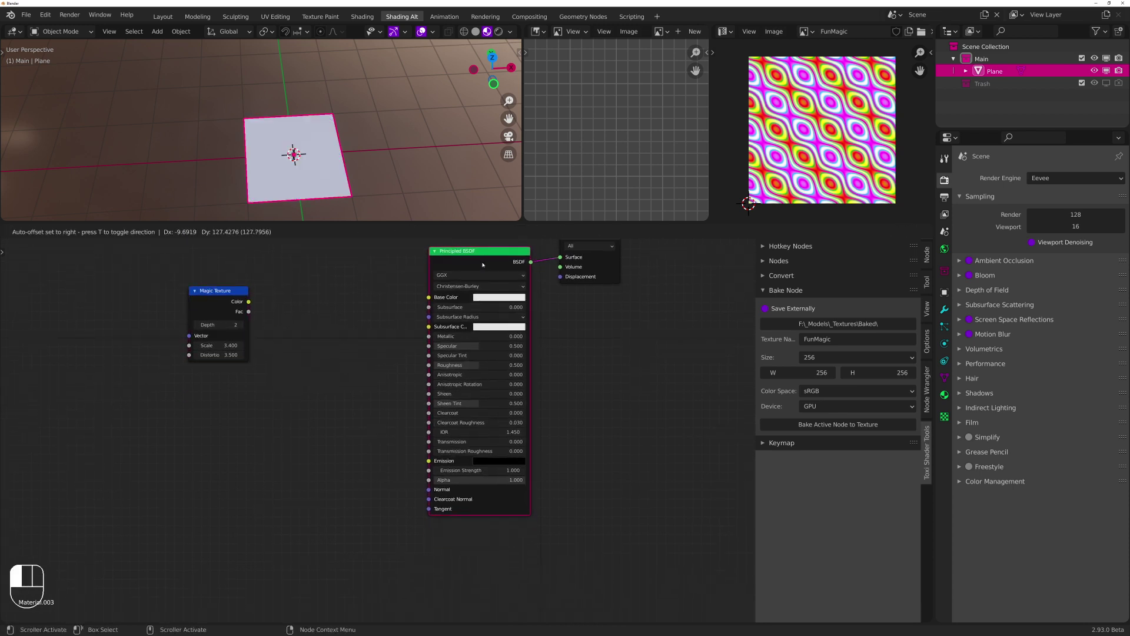
pyautogui.scroll(2, 485, 293)
pyautogui.press('g')
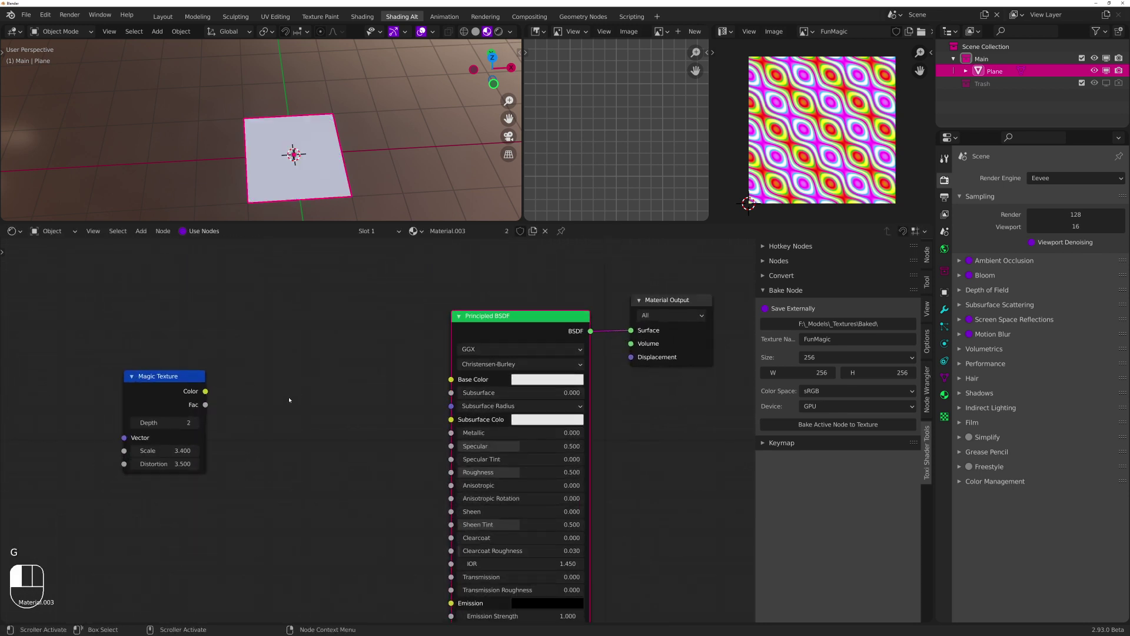
pyautogui.moveTo(289, 400); pyautogui.dragTo(503, 390, button='middle')
pyautogui.moveTo(406, 391); pyautogui.dragTo(298, 404)
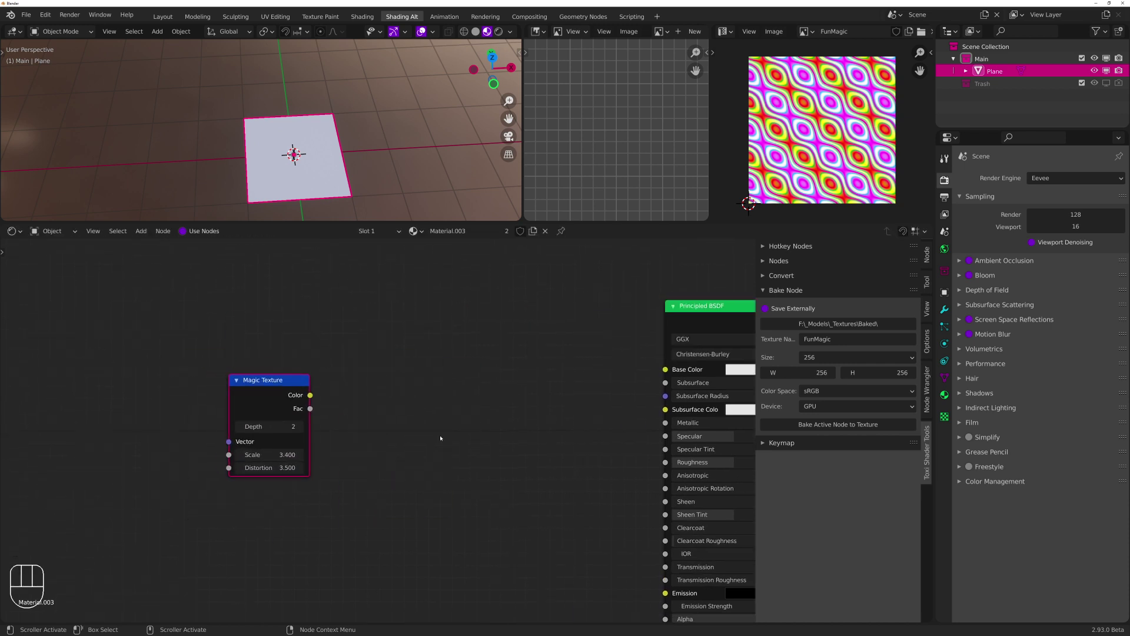
# View the plane in top orthographic view and frame the whole node tree in the shader editor
pyautogui.press('Home')
pyautogui.moveTo(381, 133)
pyautogui.mouseDown(button='middle')
pyautogui.moveTo(382, 173)
pyautogui.moveTo(399, 145)
pyautogui.moveTo(379, 152)
pyautogui.mouseUp(button='middle')
pyautogui.press('KP_7')
pyautogui.scroll(2, 394, 156)
pyautogui.scroll(1, 404, 144)
pyautogui.scroll(-2, 402, 144)
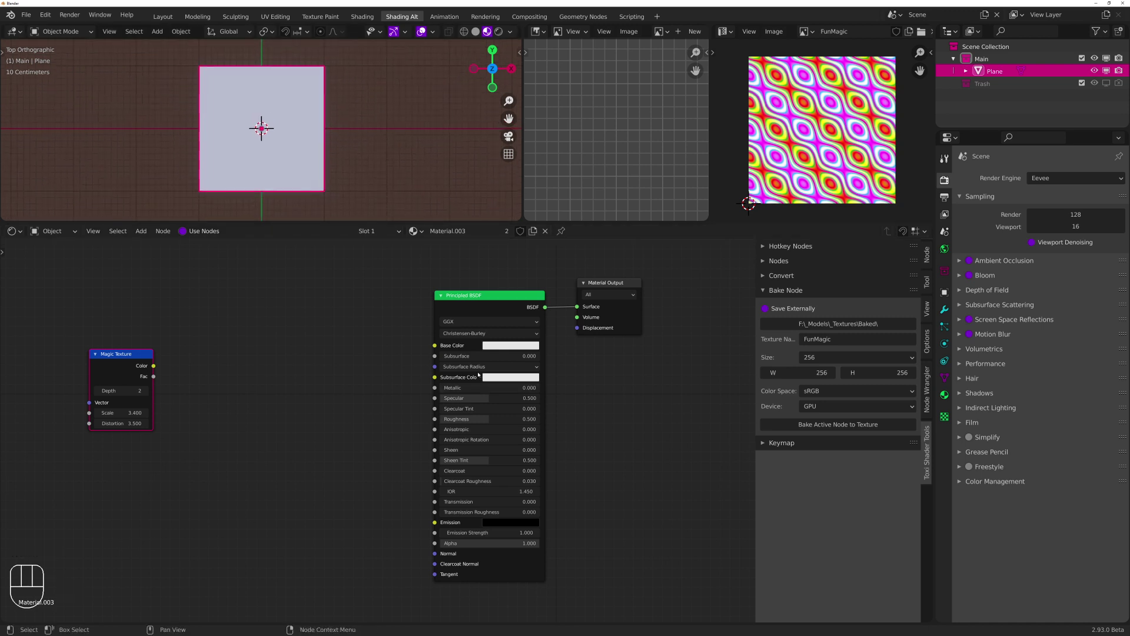
pyautogui.moveTo(300, 321); pyautogui.dragTo(458, 354, button='middle')
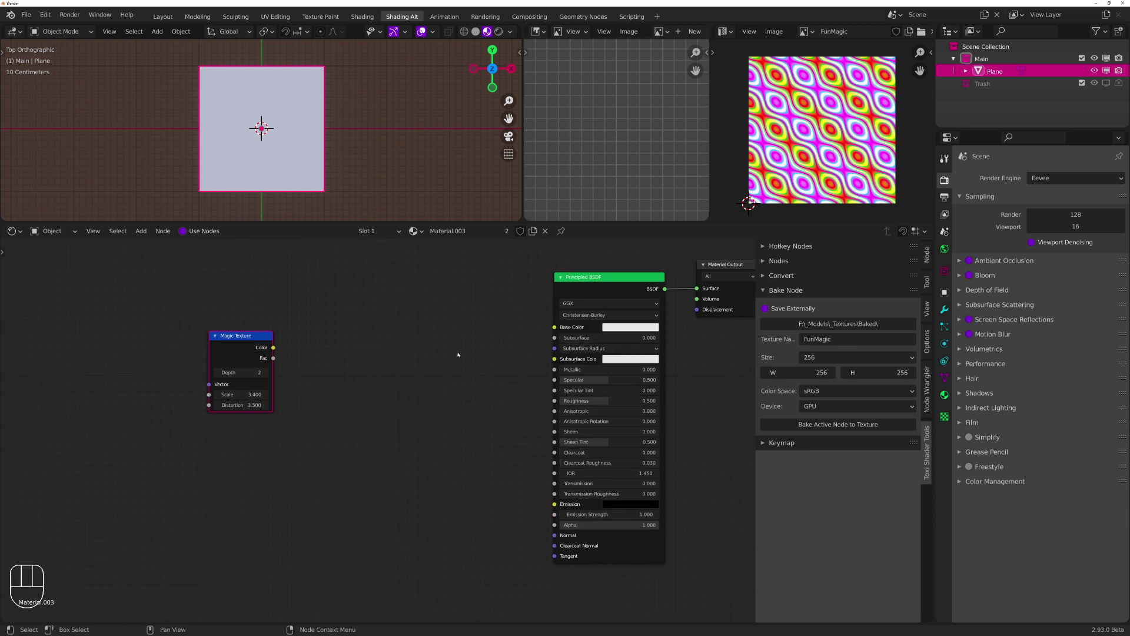
pyautogui.moveTo(219, 299); pyautogui.dragTo(342, 454)
pyautogui.keyDown('shift'); pyautogui.moveTo(396, 338); pyautogui.dragTo(360, 377, button='middle'); pyautogui.keyUp('shift')
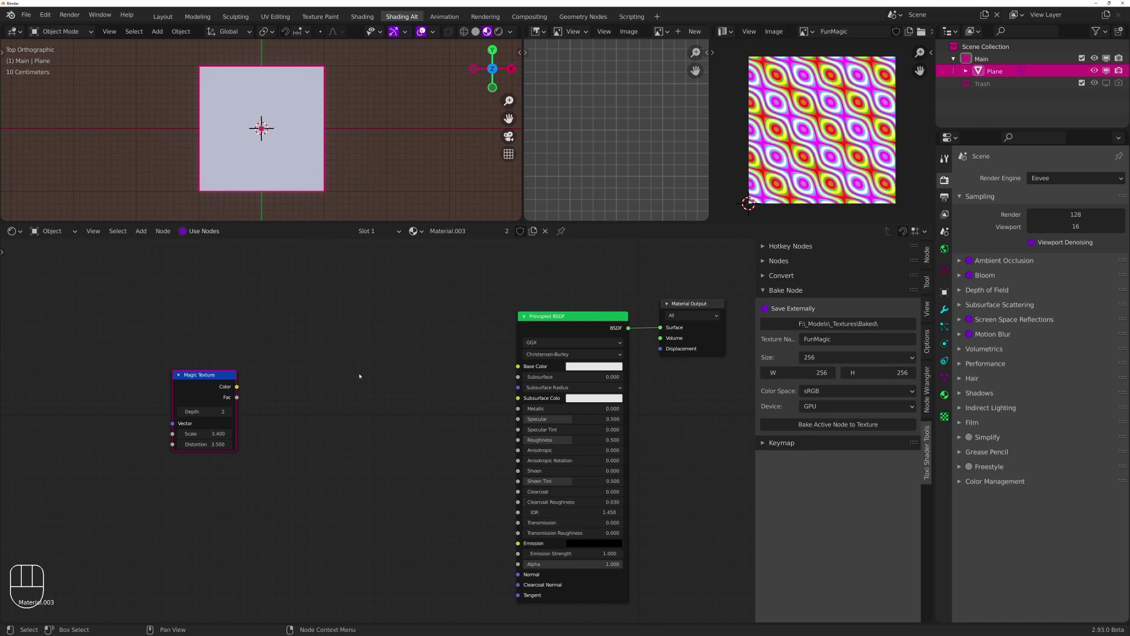
# Connect the Magic Texture's Color output to the Principled BSDF's Base Color and shift the texture node slightly up
pyautogui.keyDown('shift'); pyautogui.moveTo(302, 351); pyautogui.dragTo(385, 337, button='middle'); pyautogui.keyUp('shift')
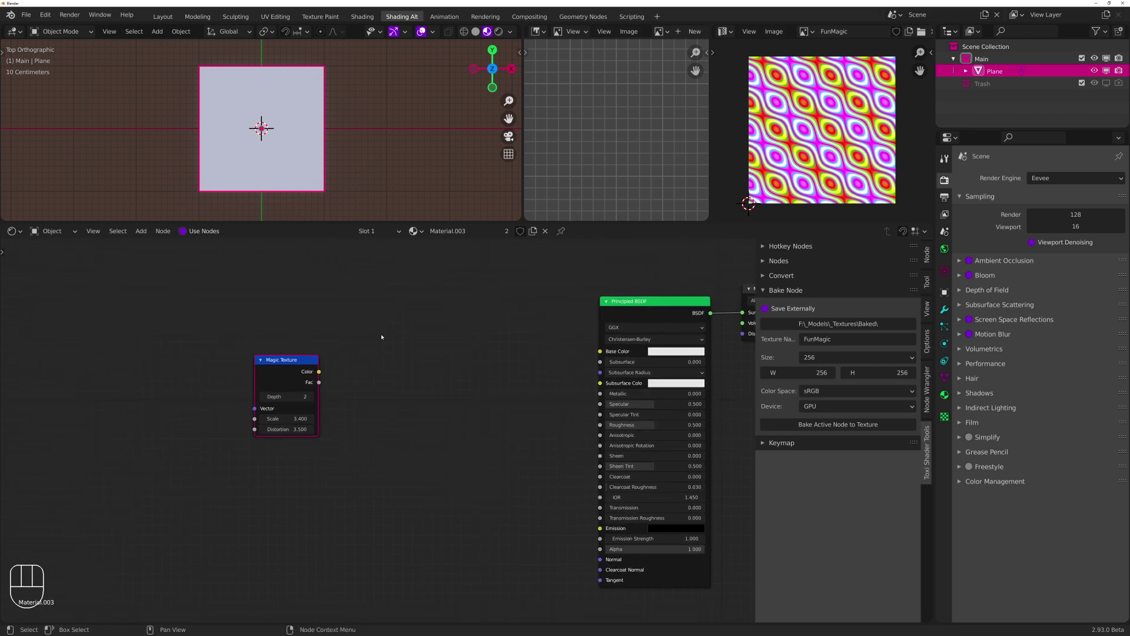
pyautogui.keyDown('shift'); pyautogui.moveTo(462, 338); pyautogui.dragTo(429, 401, button='middle'); pyautogui.keyUp('shift')
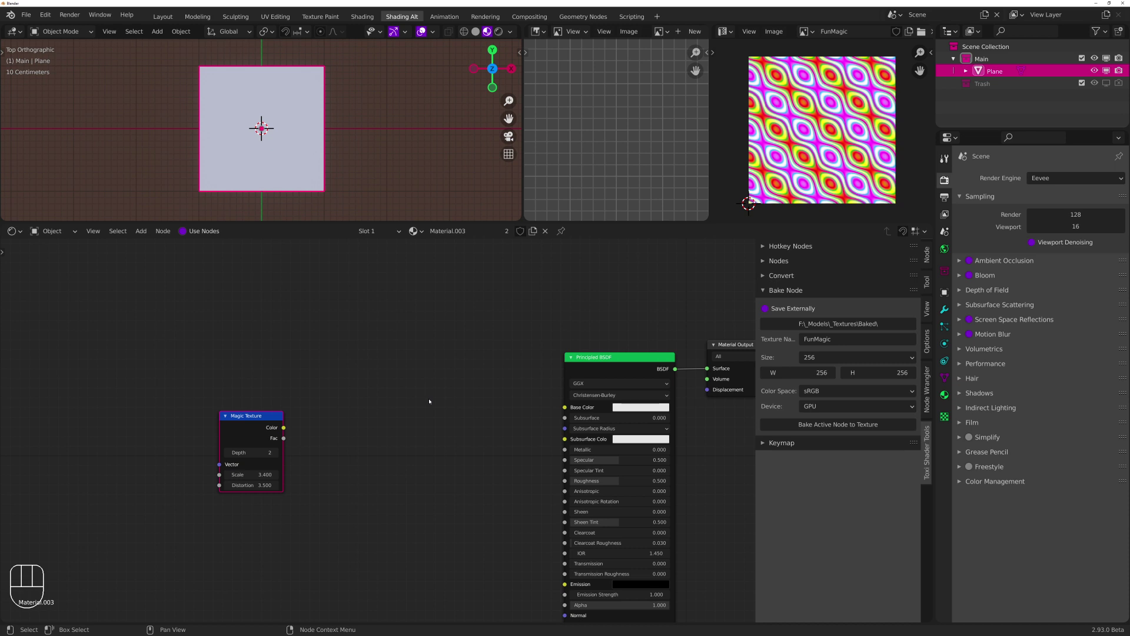
pyautogui.keyDown('shift'); pyautogui.moveTo(487, 454); pyautogui.dragTo(461, 378, button='middle'); pyautogui.keyUp('shift')
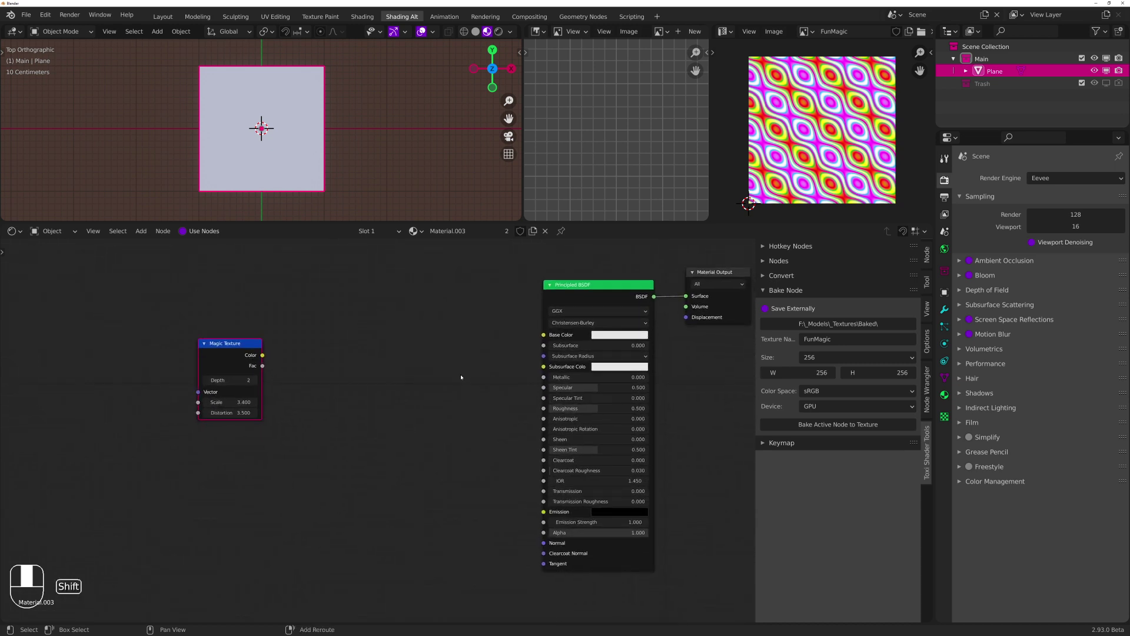
pyautogui.click(257, 384)
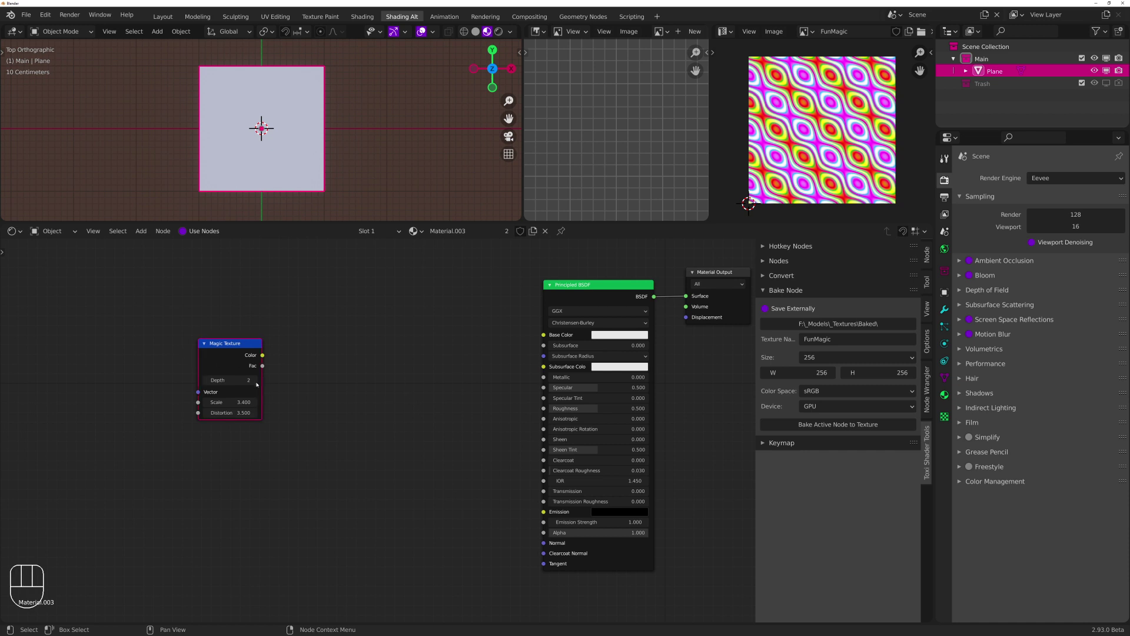
pyautogui.moveTo(262, 354); pyautogui.dragTo(231, 324)
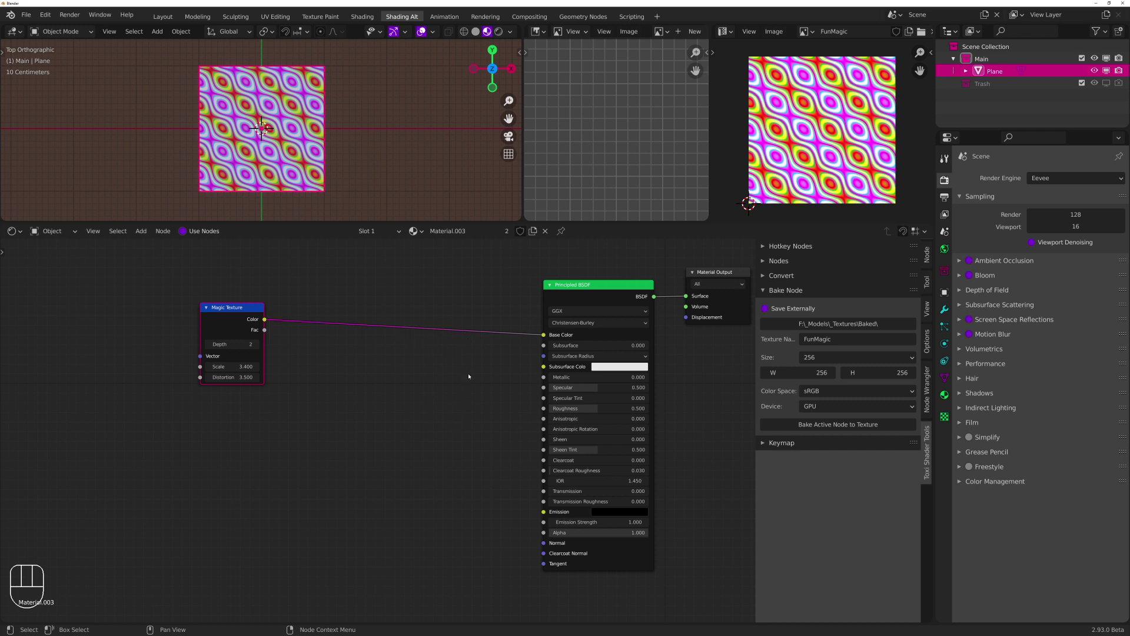
pyautogui.click(386, 350)
# Add a Brick Texture node below the Magic Texture and preview its Fac output through the Viewer
pyautogui.moveTo(356, 368); pyautogui.dragTo(384, 394, button='middle')
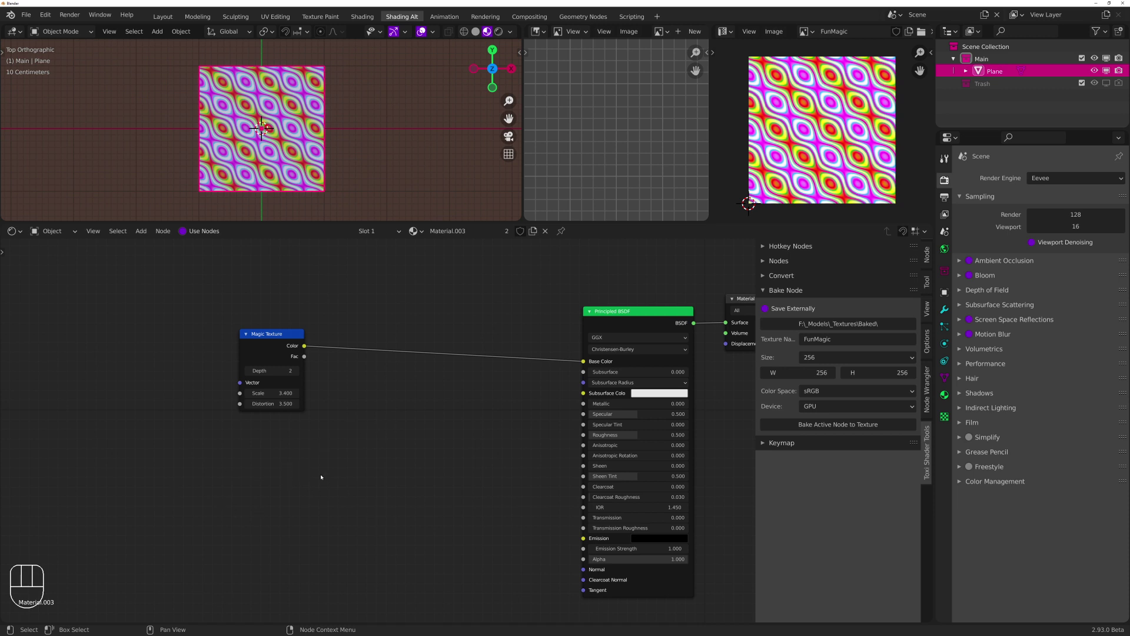
pyautogui.hotkey('shift', 'a')
pyautogui.moveTo(306, 516)
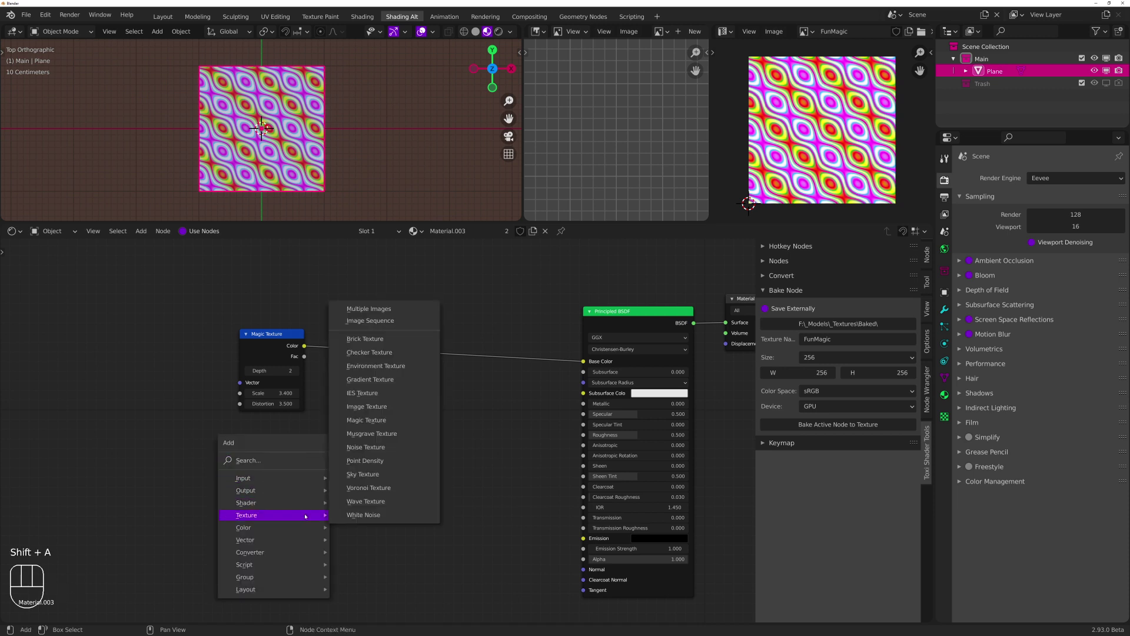
pyautogui.click(382, 340)
pyautogui.click(267, 433)
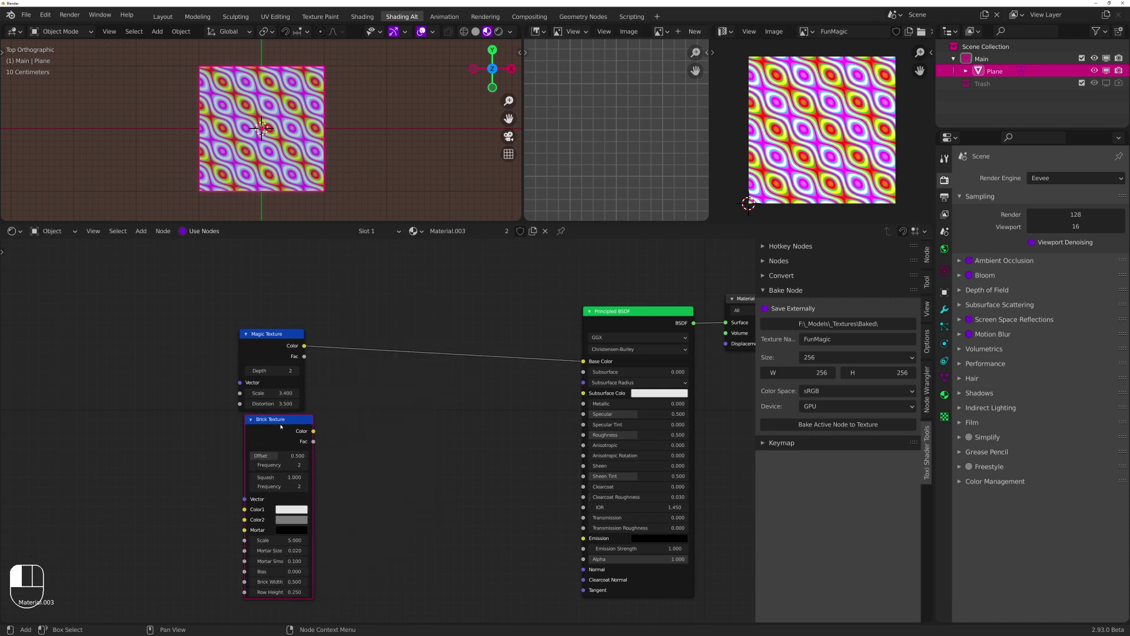
pyautogui.keyDown('ctrl'); pyautogui.keyDown('shift'); pyautogui.click(267, 433); pyautogui.keyUp('shift'); pyautogui.keyUp('ctrl')
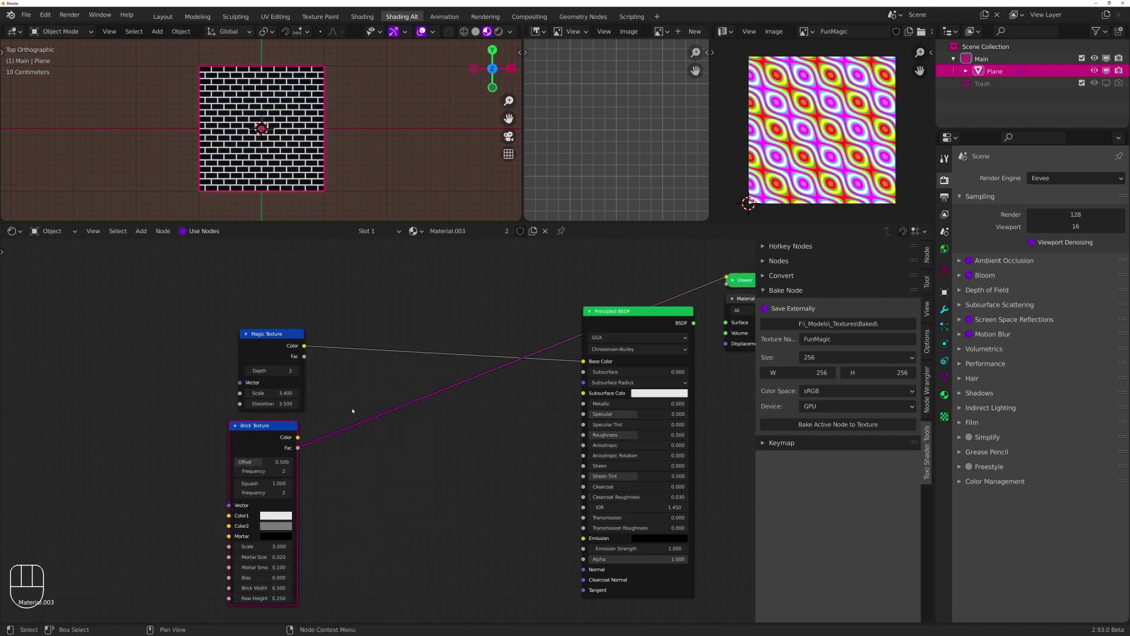
pyautogui.moveTo(361, 452); pyautogui.dragTo(435, 356, button='middle')
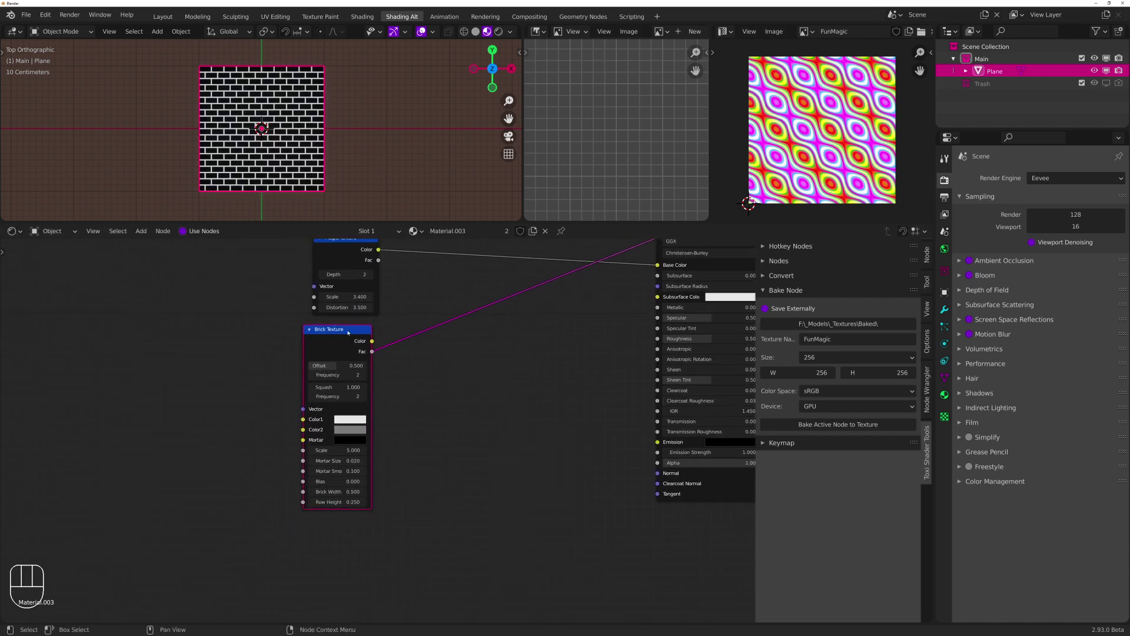
pyautogui.moveTo(348, 333); pyautogui.dragTo(368, 335)
# Add a Noise Texture node, placed well before the Brick Texture in the node tree
pyautogui.hotkey('shift', 'a')
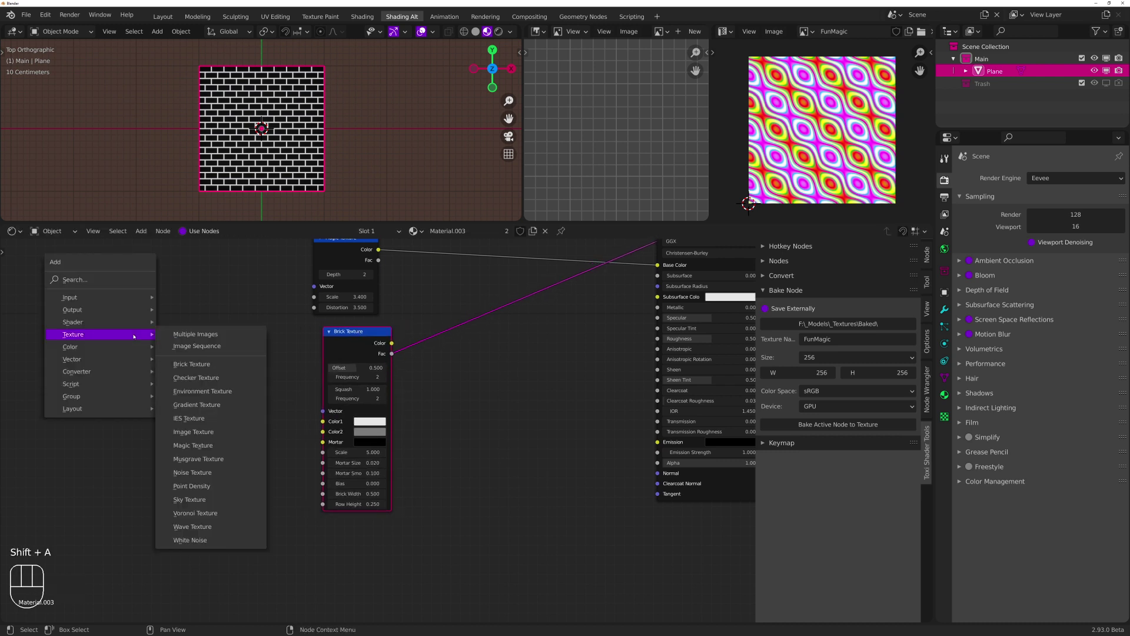
pyautogui.click(200, 473)
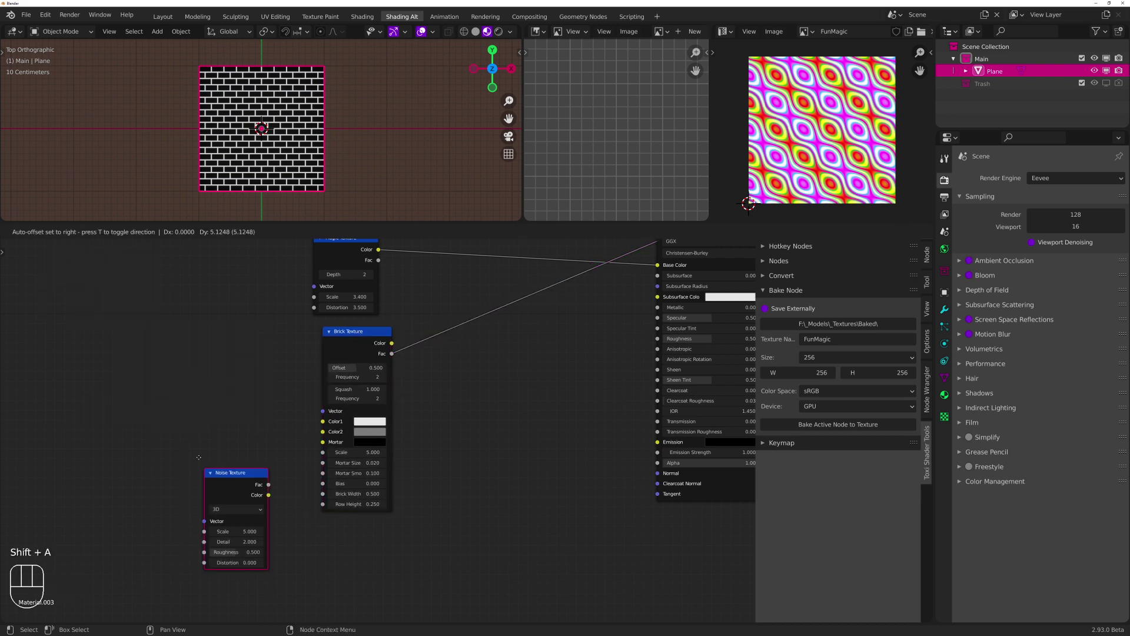
pyautogui.click(89, 334)
pyautogui.moveTo(220, 360); pyautogui.dragTo(476, 305, button='middle')
# Add a UV Map node directly below the Noise Texture
pyautogui.click(365, 405)
pyautogui.press('u')
pyautogui.press('u')
pyautogui.press('u')
pyautogui.press('u')
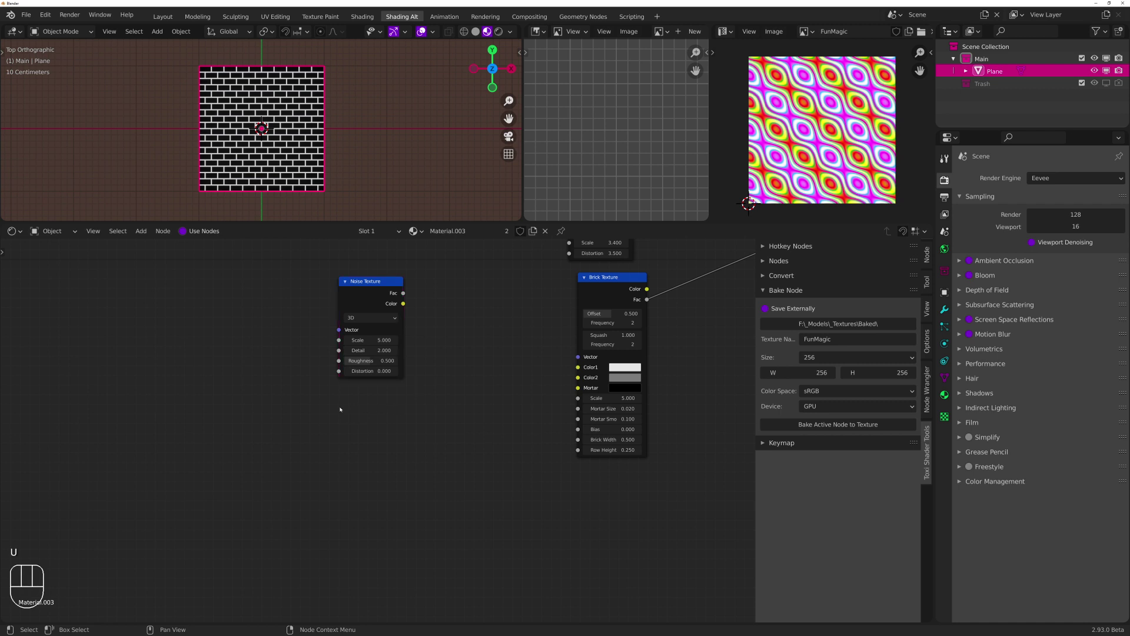
pyautogui.moveTo(393, 404); pyautogui.dragTo(356, 394)
pyautogui.click(373, 396)
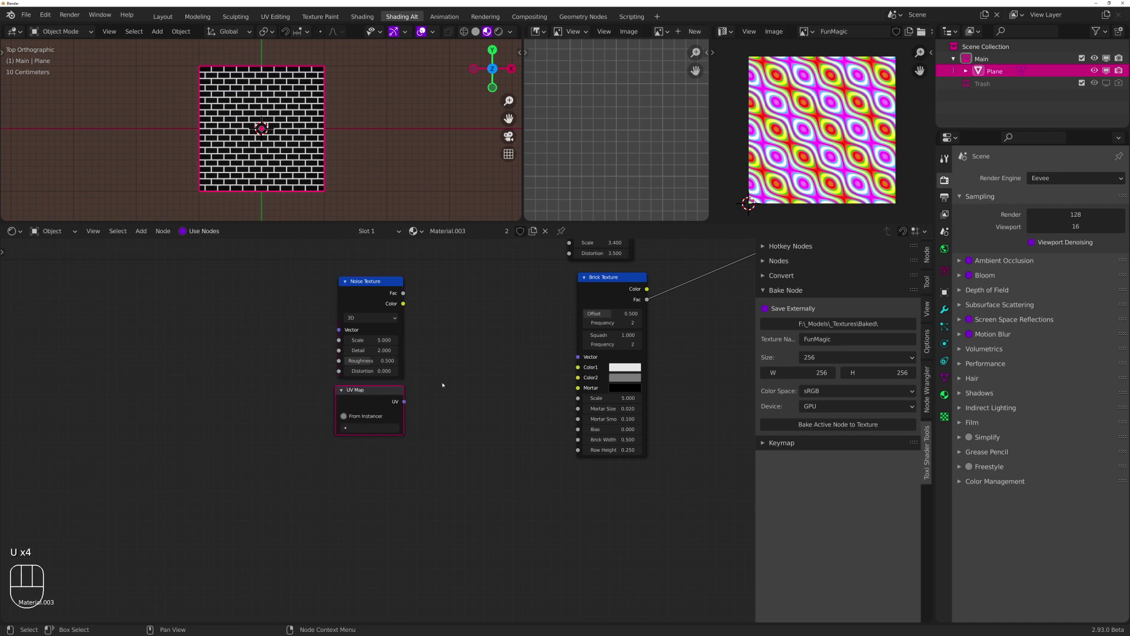
pyautogui.click(462, 402)
# Add a Bump node, feed the Noise Texture into its Height, and shift both nodes away from the Brick Texture
pyautogui.moveTo(453, 334); pyautogui.dragTo(381, 369, button='middle')
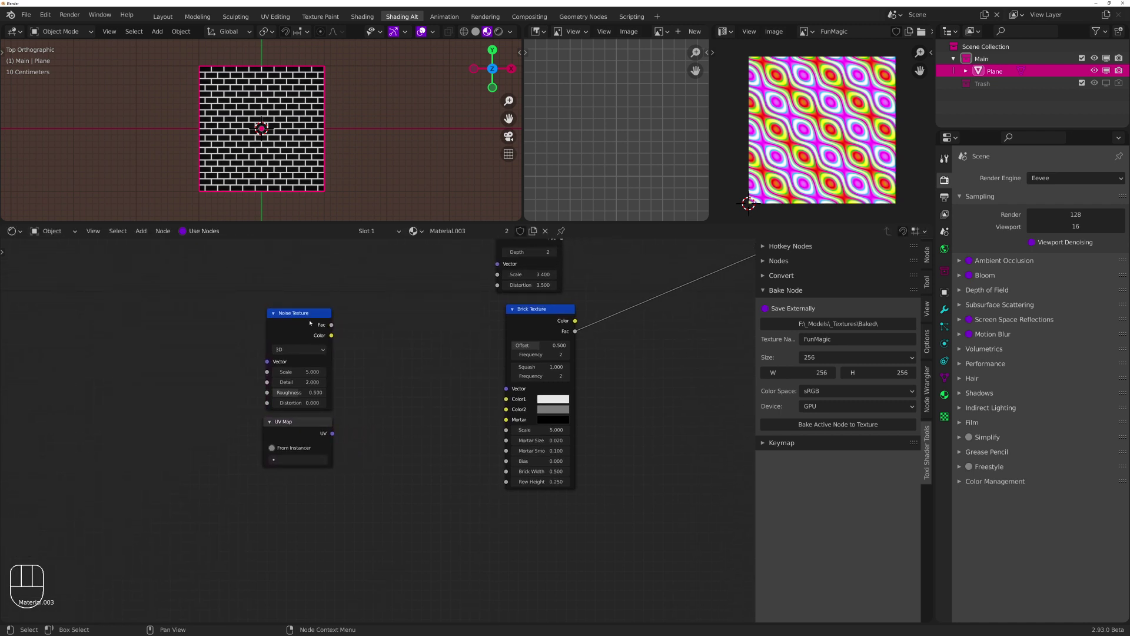
pyautogui.press('space')
pyautogui.write('bump')
pyautogui.press('Return')
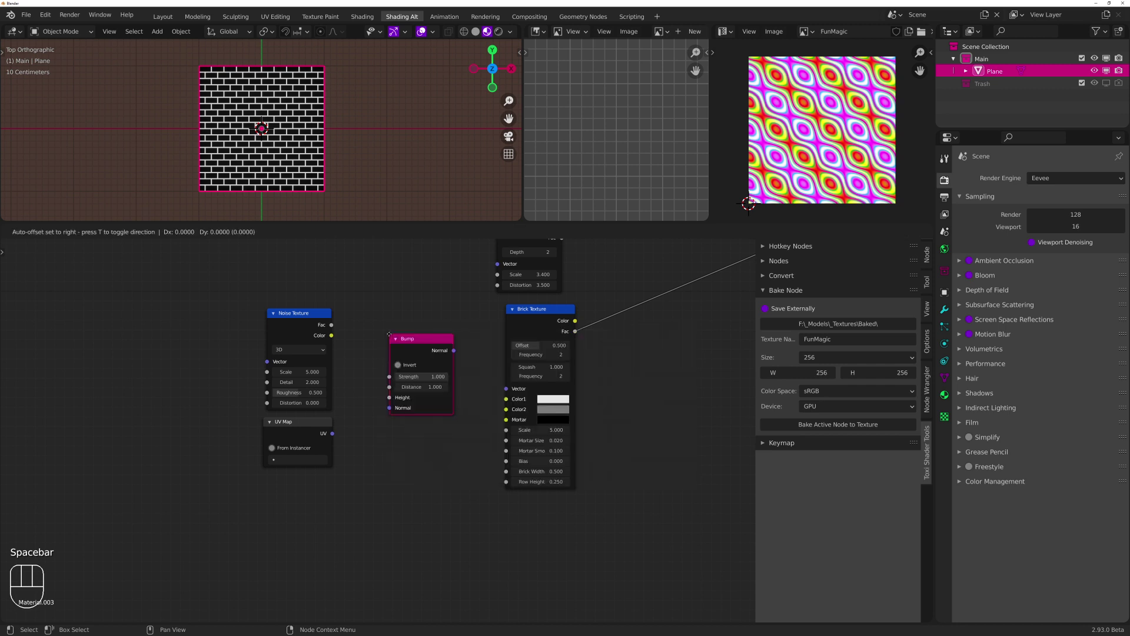
pyautogui.click(368, 307)
pyautogui.moveTo(332, 324); pyautogui.dragTo(368, 370)
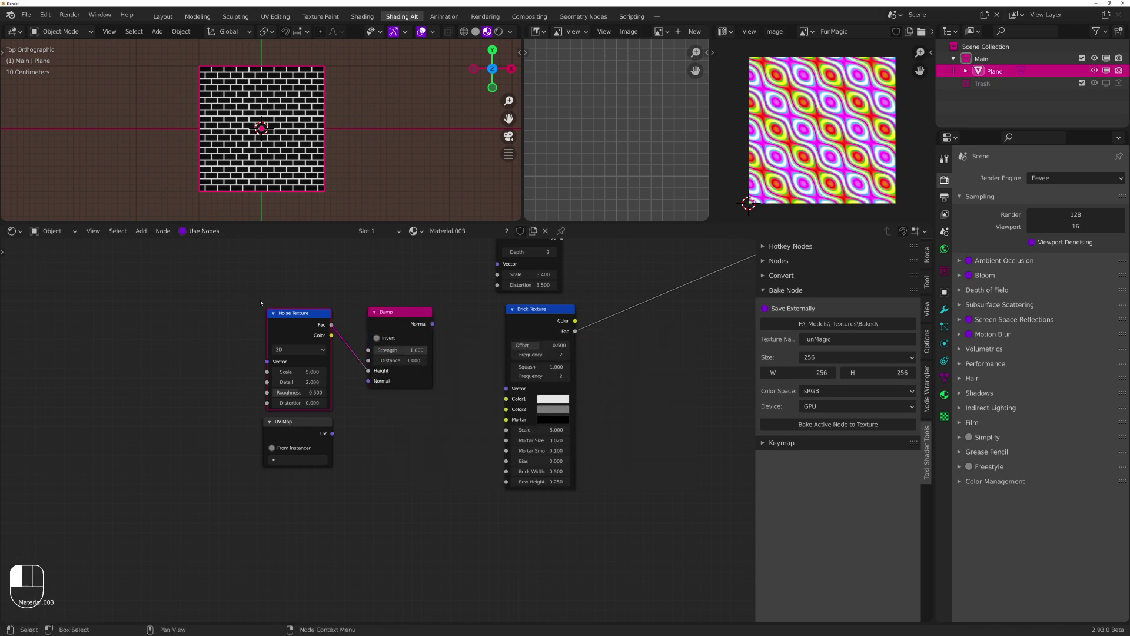
pyautogui.moveTo(410, 322); pyautogui.dragTo(385, 333)
pyautogui.moveTo(235, 306); pyautogui.dragTo(312, 326)
# Add an Add math node between the Bump and Brick Texture nodes and convert it to Vector Math
pyautogui.press('a')
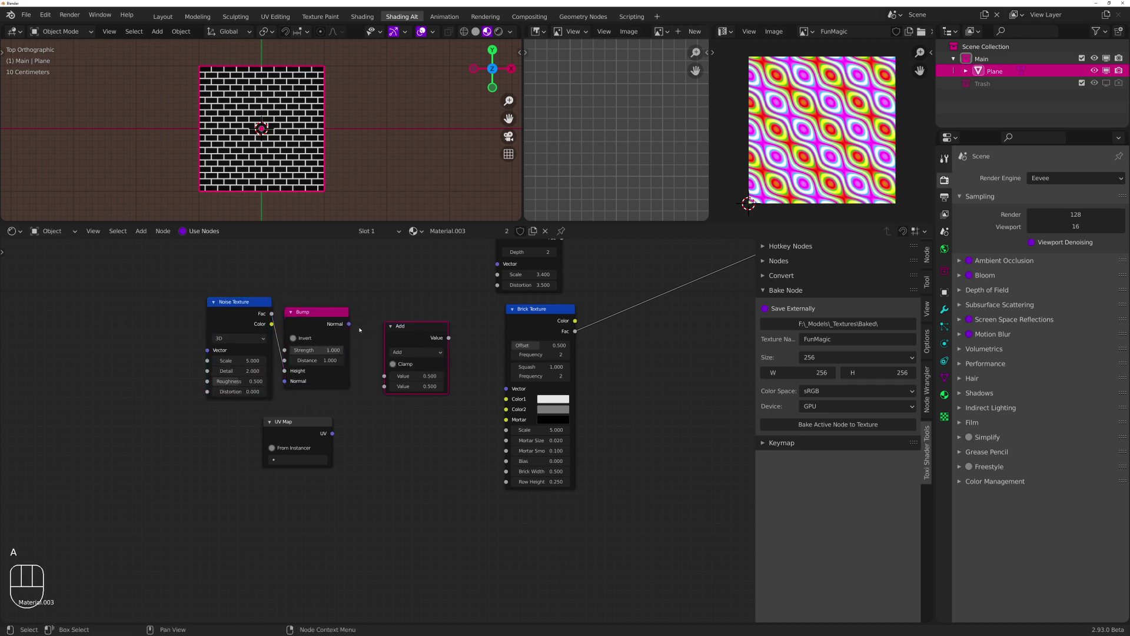
pyautogui.click(781, 275)
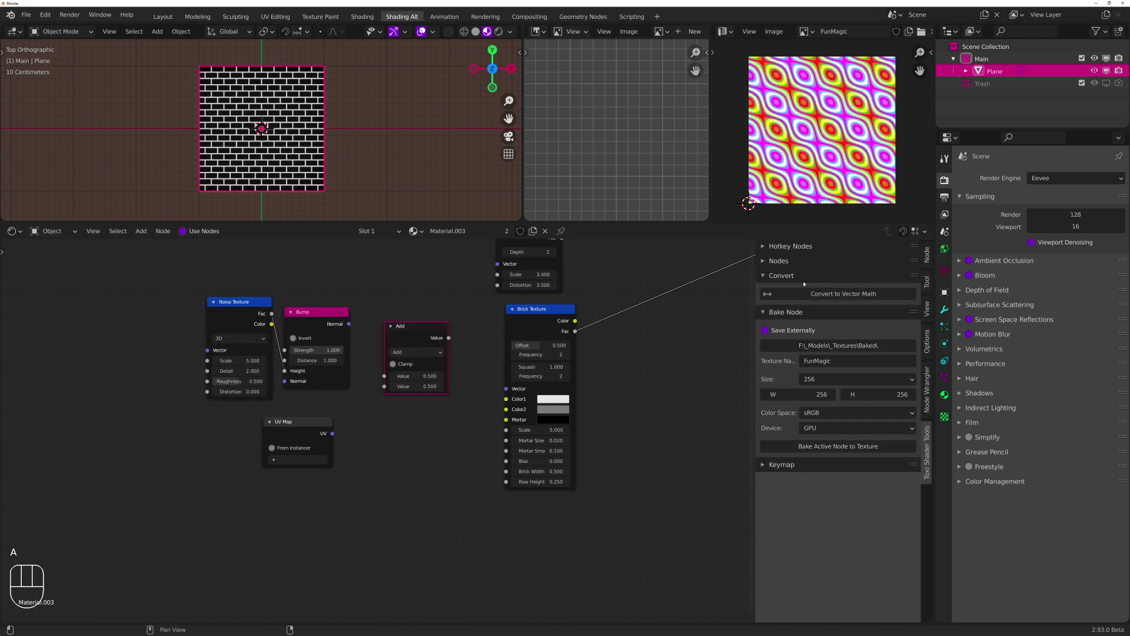
pyautogui.click(827, 297)
# Wire the Bump's Normal and the UV Map's UV into the Add node, and its output into the Brick Texture's Vector
pyautogui.moveTo(349, 323); pyautogui.dragTo(385, 380)
pyautogui.moveTo(333, 433); pyautogui.dragTo(385, 375)
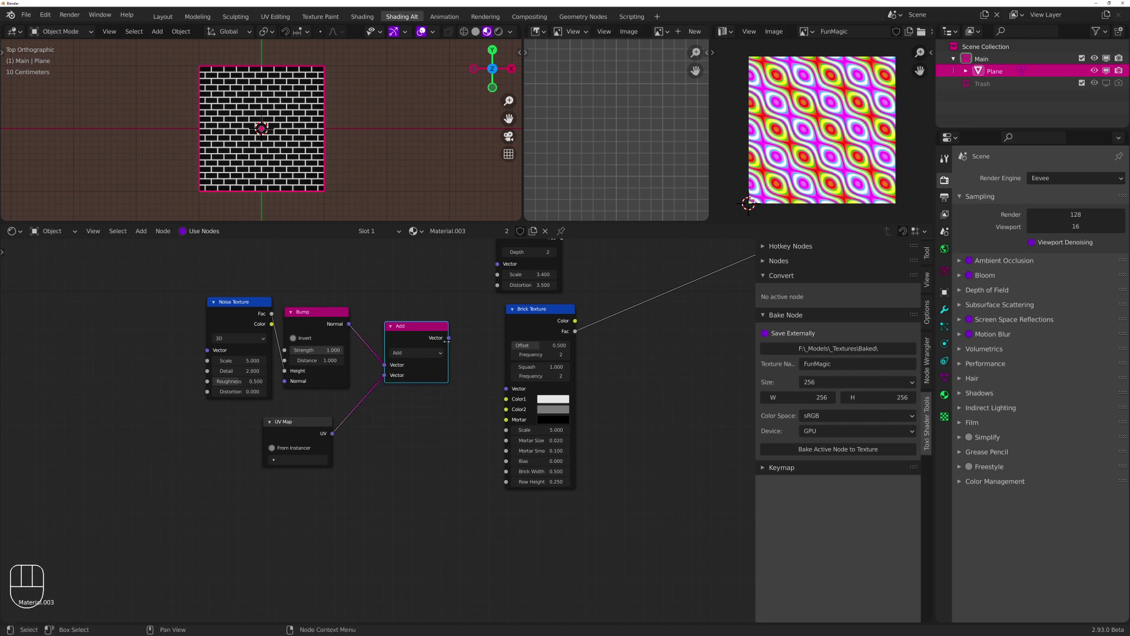
pyautogui.moveTo(448, 338); pyautogui.dragTo(506, 389)
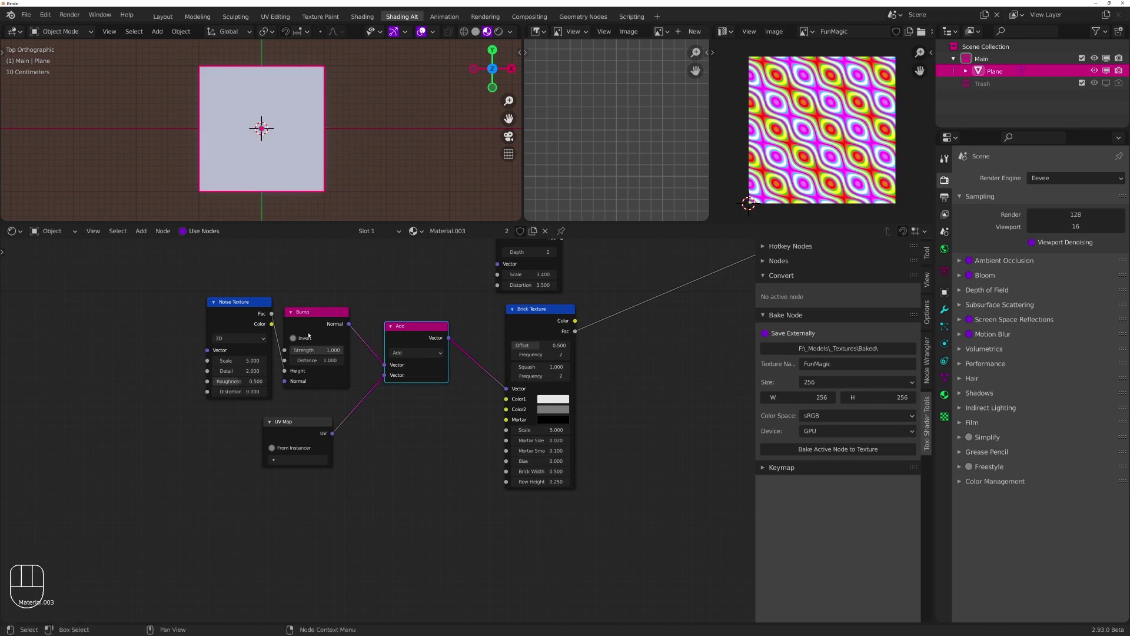
# Set the Noise Texture's Scale to 1
pyautogui.click(240, 360)
pyautogui.write('1')
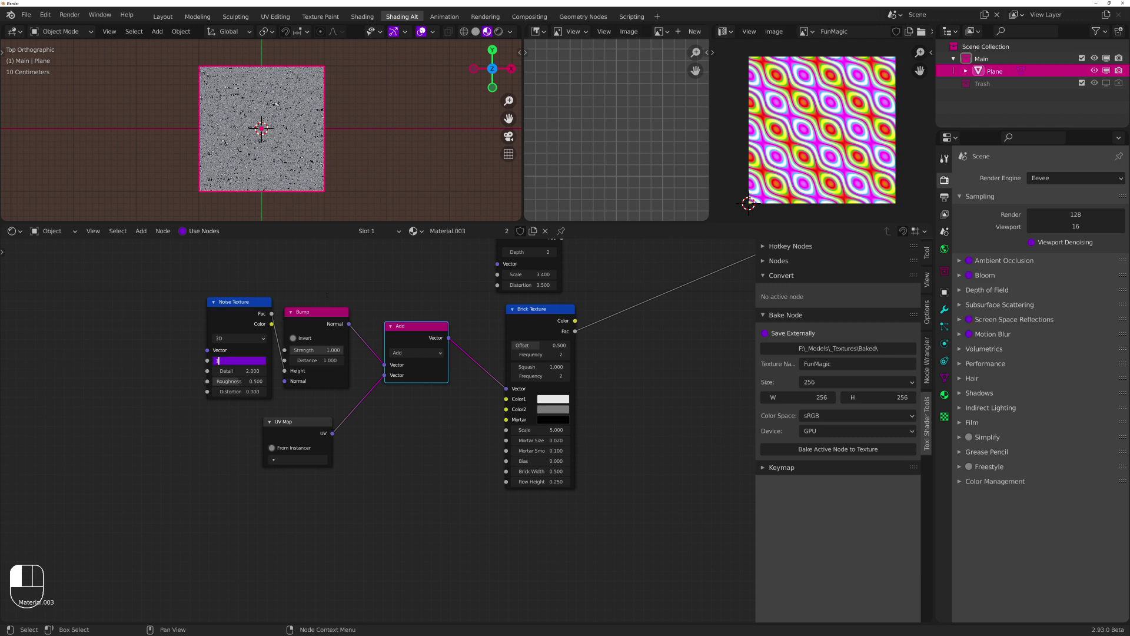
pyautogui.click(327, 295)
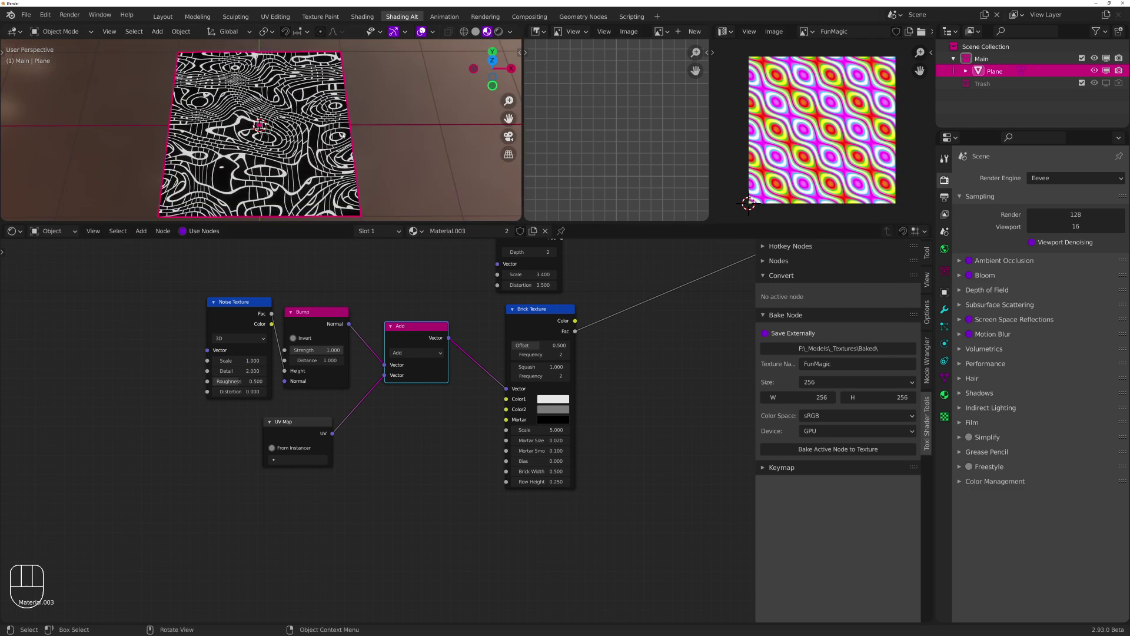
pyautogui.scroll(2, 283, 135)
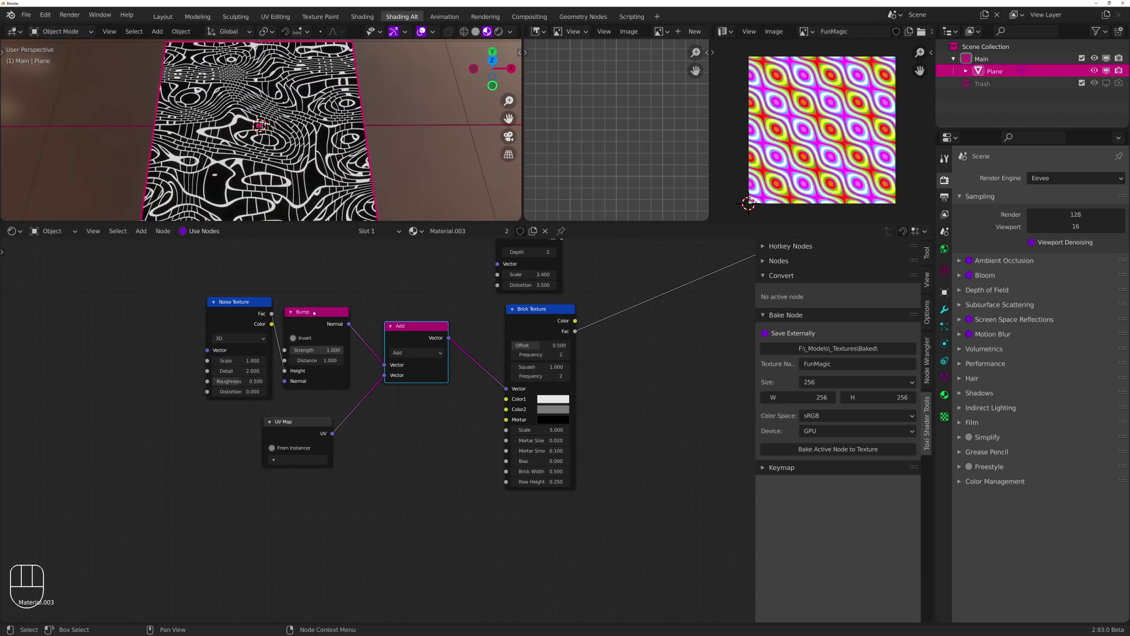
# Move the Noise Texture, Bump and UV Map nodes closer to the vector Add node
pyautogui.moveTo(176, 298); pyautogui.dragTo(315, 417)
pyautogui.moveTo(325, 319); pyautogui.dragTo(337, 313)
pyautogui.moveTo(299, 422); pyautogui.dragTo(329, 407)
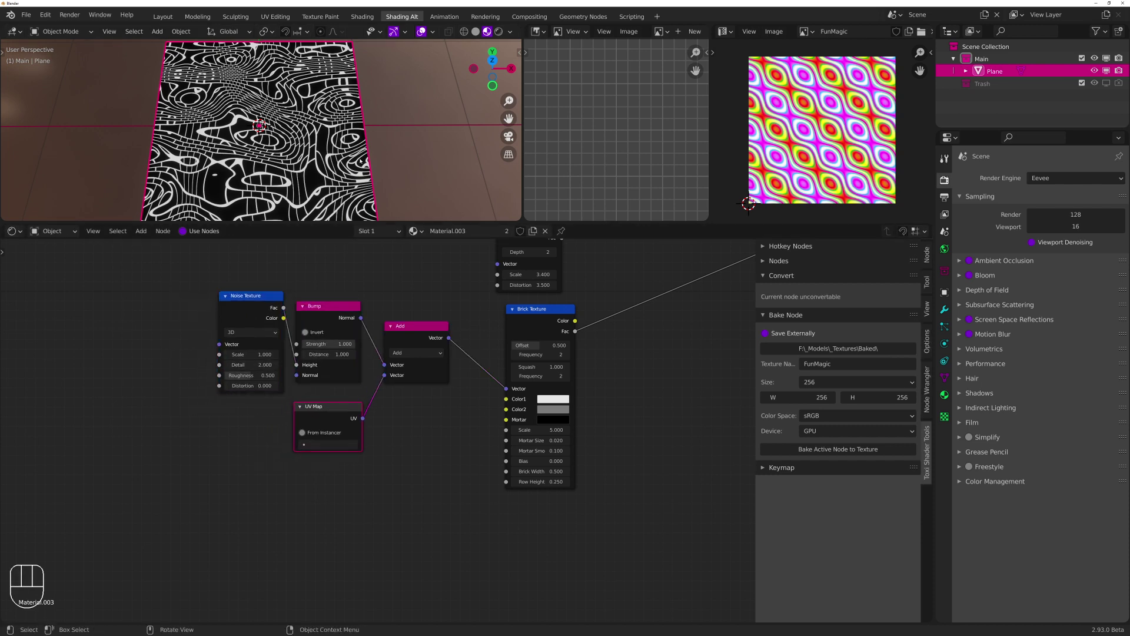
# Line up the Brick Texture node beneath the Magic Texture node
pyautogui.moveTo(331, 127)
pyautogui.mouseDown(button='middle')
pyautogui.moveTo(329, 158)
pyautogui.moveTo(330, 140)
pyautogui.mouseUp(button='middle')
pyautogui.keyDown('shift'); pyautogui.moveTo(644, 326); pyautogui.dragTo(410, 338, button='middle'); pyautogui.keyUp('shift')
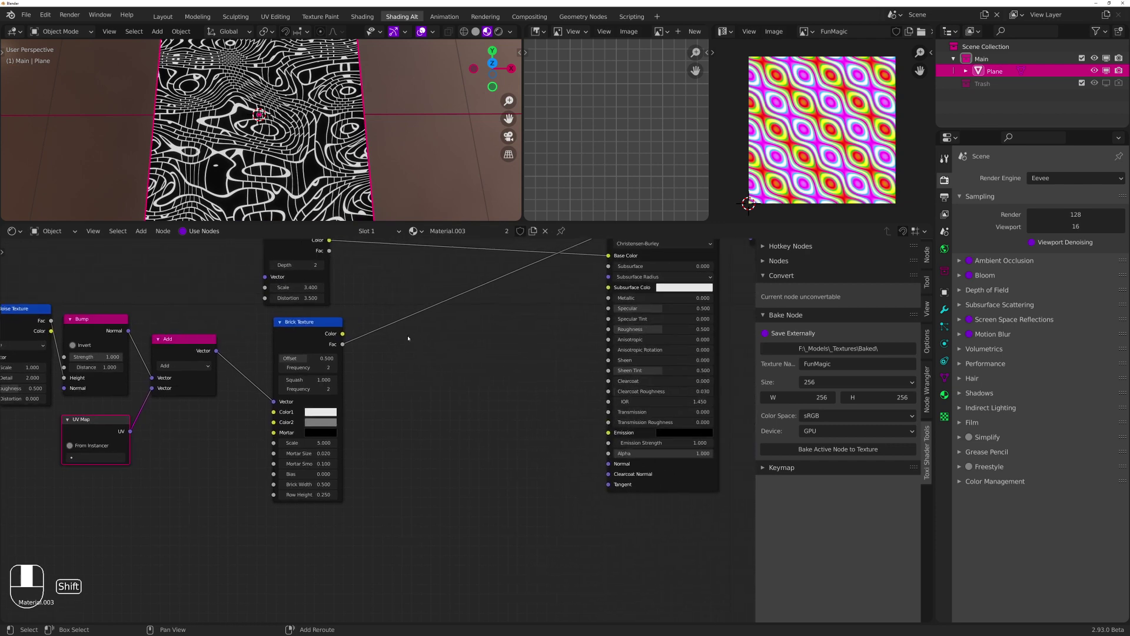
pyautogui.scroll(-2, 364, 111)
pyautogui.keyDown('shift'); pyautogui.moveTo(368, 128); pyautogui.dragTo(356, 144, button='middle'); pyautogui.keyUp('shift')
pyautogui.moveTo(542, 324); pyautogui.dragTo(469, 401, button='middle')
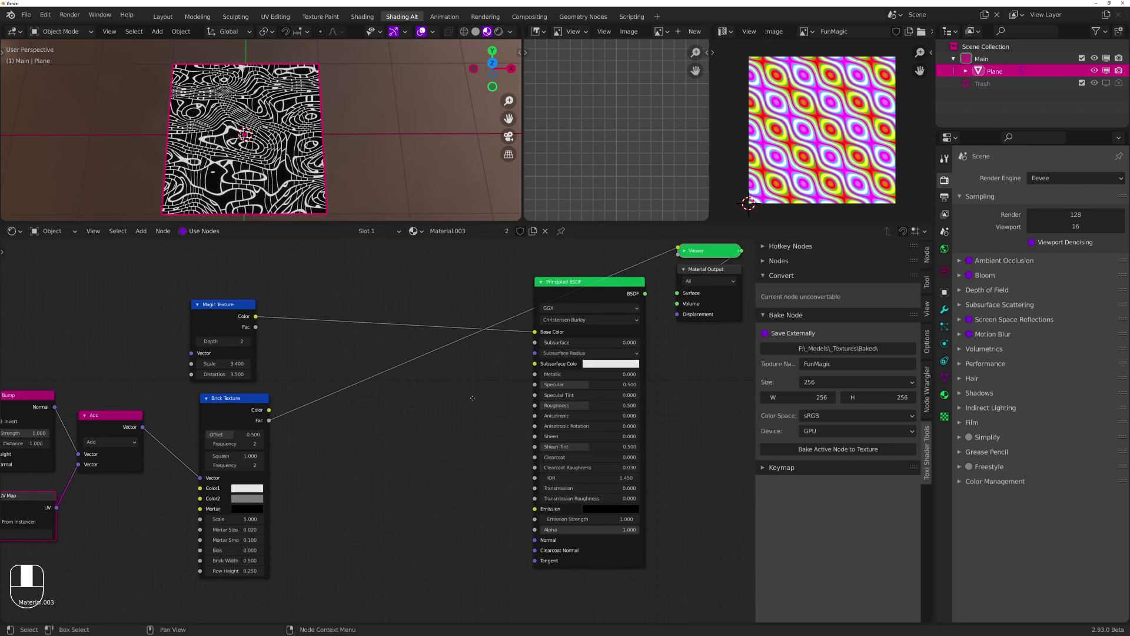
pyautogui.moveTo(404, 427); pyautogui.dragTo(433, 415, button='middle')
pyautogui.scroll(2, 403, 456)
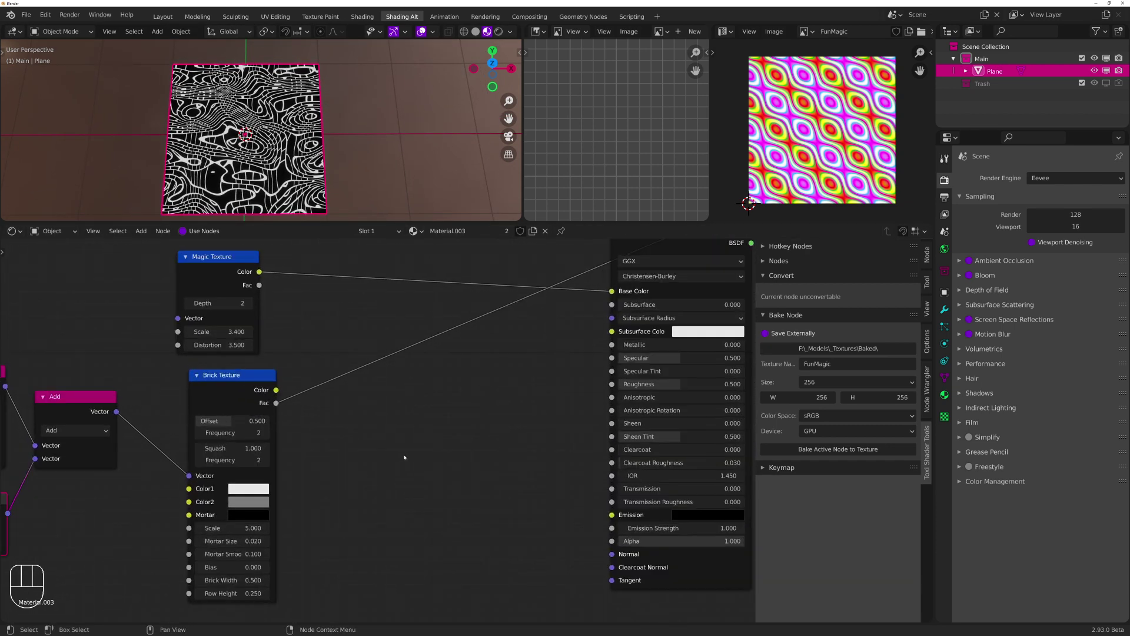
pyautogui.scroll(-1, 404, 422)
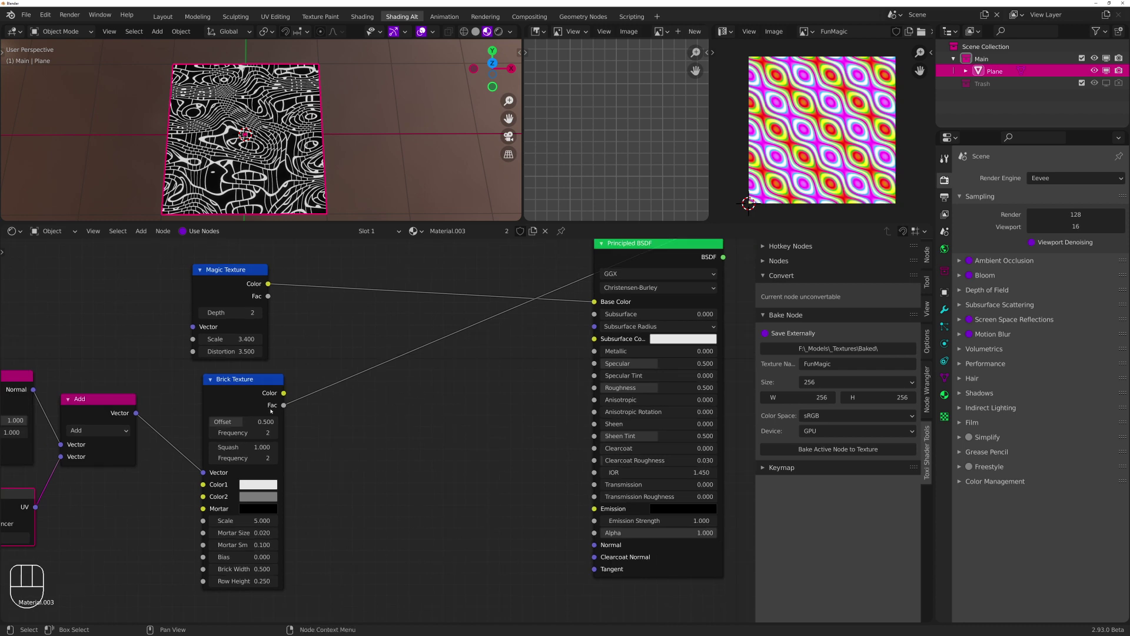
pyautogui.moveTo(391, 412); pyautogui.dragTo(513, 370, button='middle')
pyautogui.moveTo(366, 341); pyautogui.dragTo(352, 351)
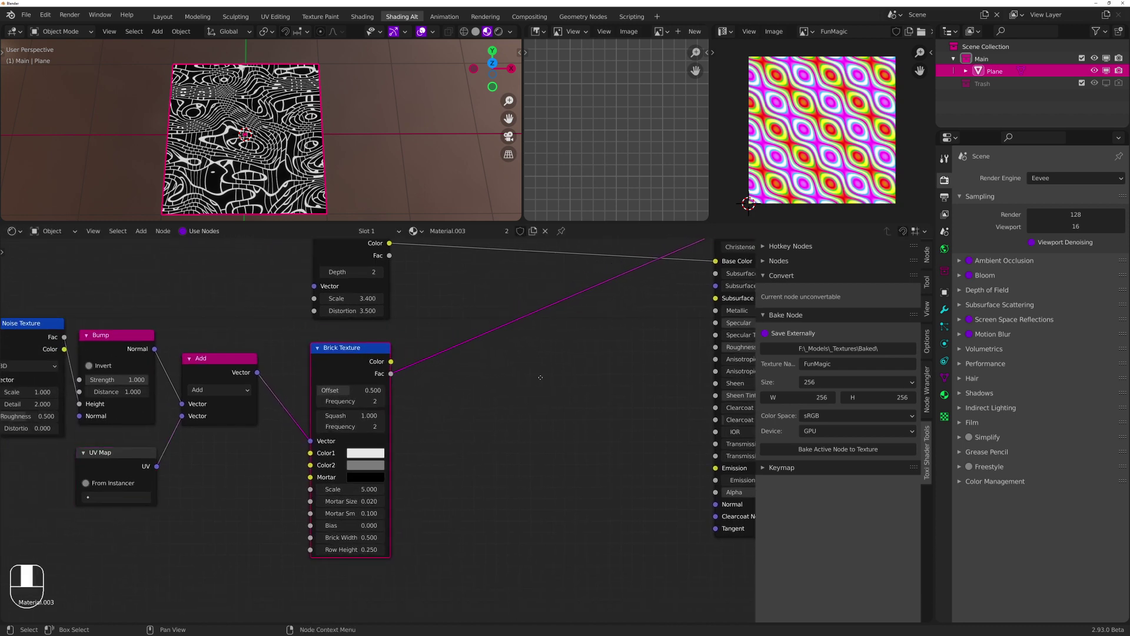
# Add a One Minus node in the lower space between the Brick Texture and the Principled BSDF
pyautogui.moveTo(540, 377); pyautogui.dragTo(403, 392, button='middle')
pyautogui.press('o')
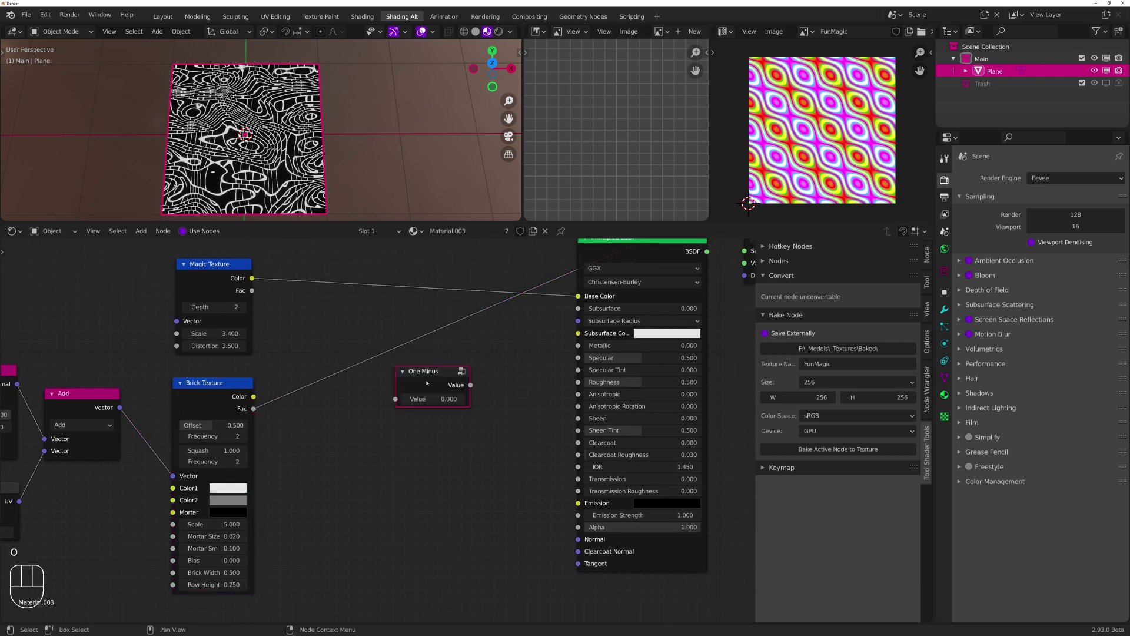
pyautogui.moveTo(427, 377); pyautogui.dragTo(393, 460)
# Connect the Brick Texture's Fac to the Principled BSDF's Metallic and insert a Multiply math node on that link
pyautogui.moveTo(255, 409); pyautogui.dragTo(267, 408)
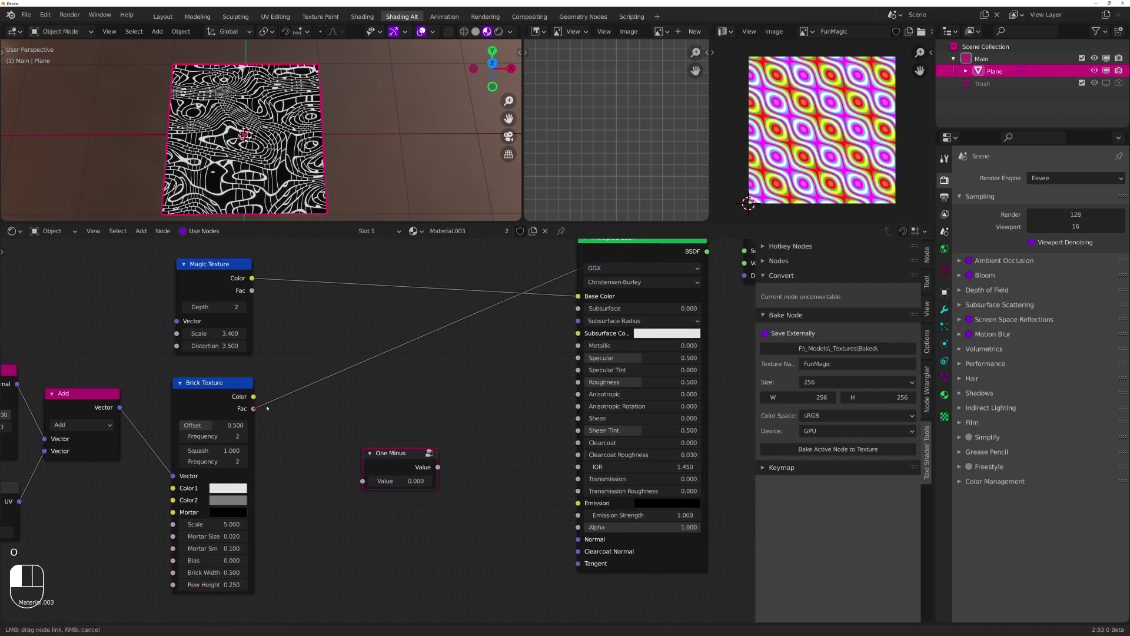
pyautogui.moveTo(554, 353); pyautogui.dragTo(587, 347)
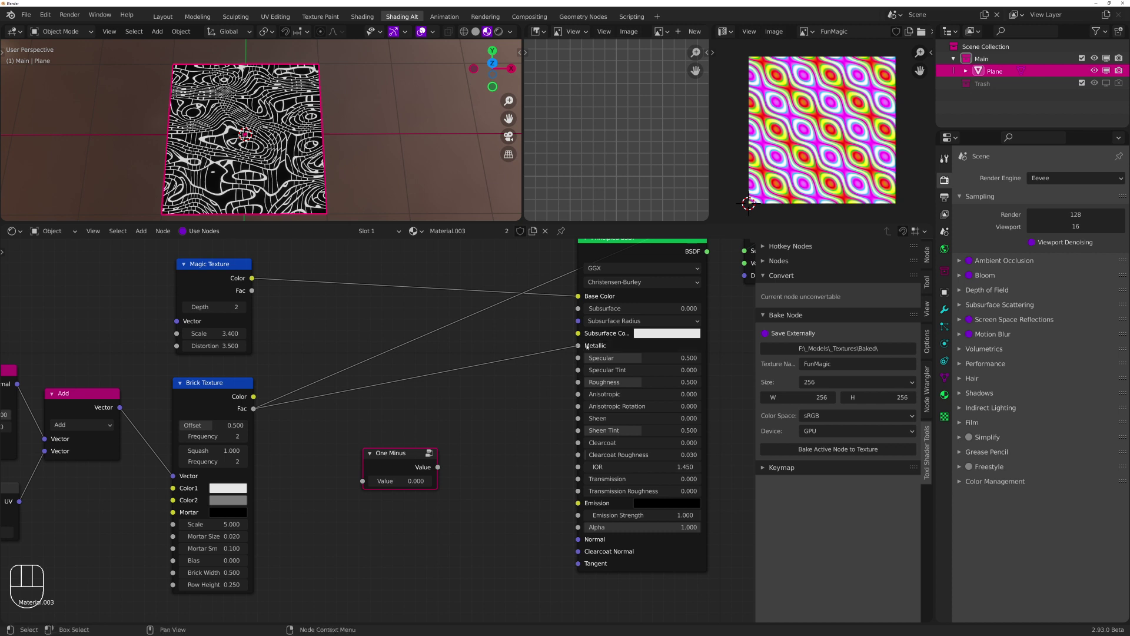
pyautogui.click(471, 347)
pyautogui.press('m')
pyautogui.click(437, 372)
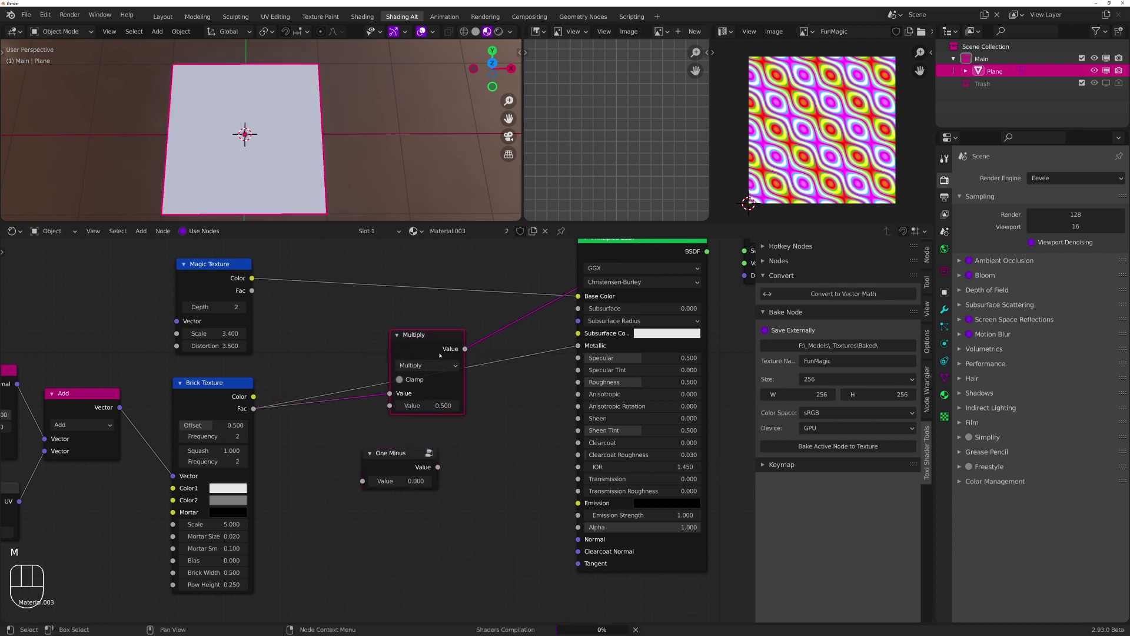
pyautogui.moveTo(439, 355); pyautogui.dragTo(408, 360)
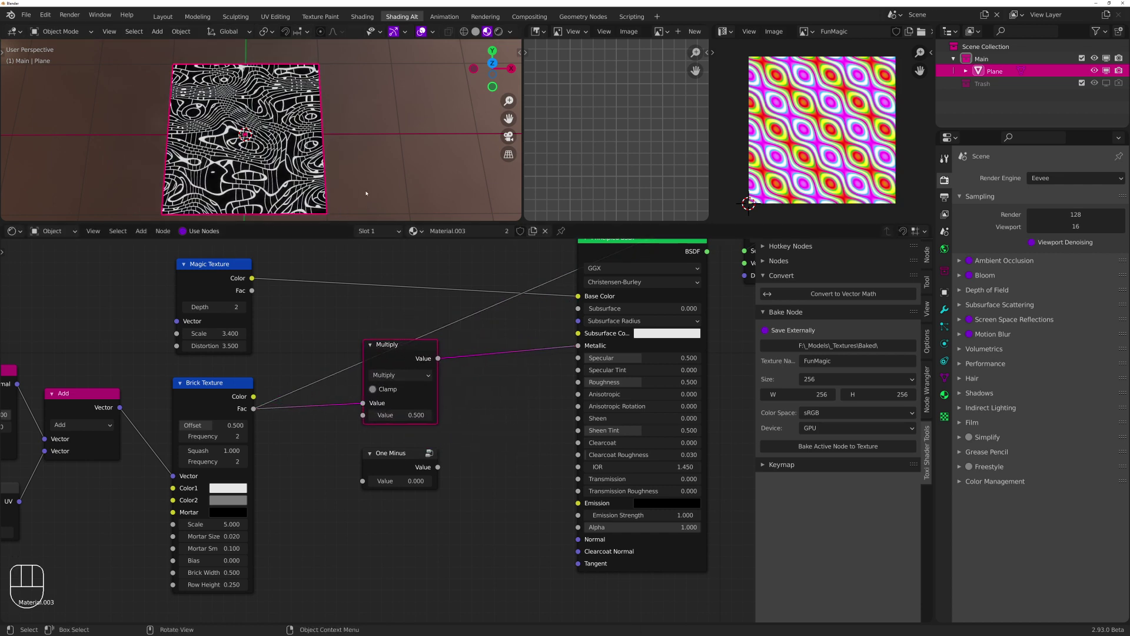
# Route the Brick Texture's Fac through the One Minus node into the Principled BSDF's Roughness and tuck One Minus beneath the Multiply node
pyautogui.moveTo(367, 193); pyautogui.dragTo(379, 173, button='middle')
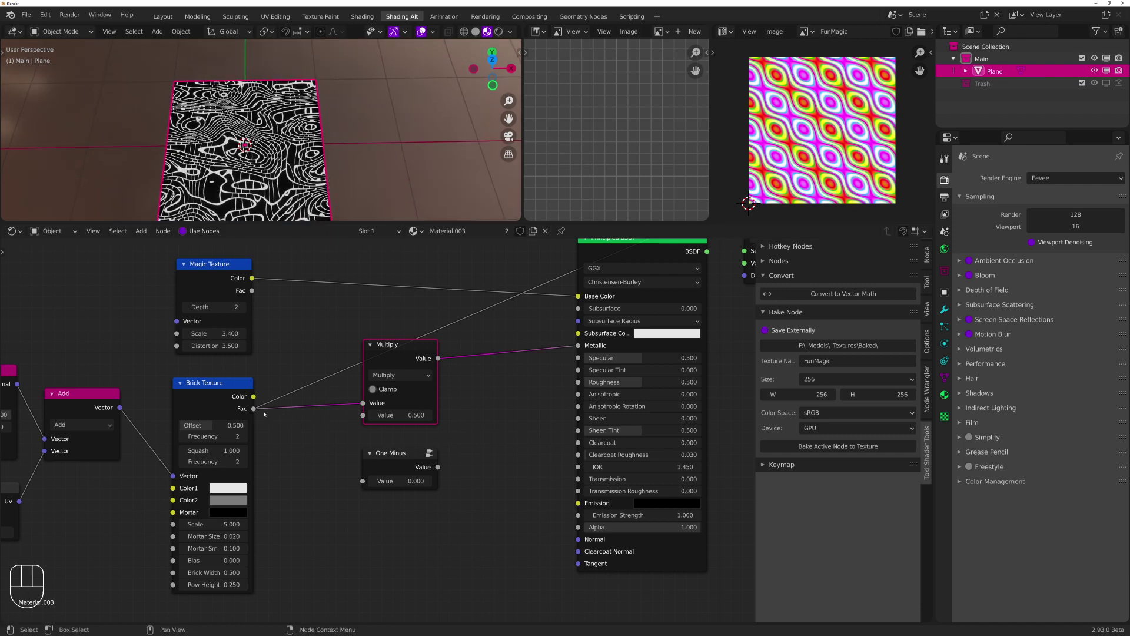
pyautogui.moveTo(254, 410); pyautogui.dragTo(362, 481)
pyautogui.moveTo(438, 467); pyautogui.dragTo(578, 383)
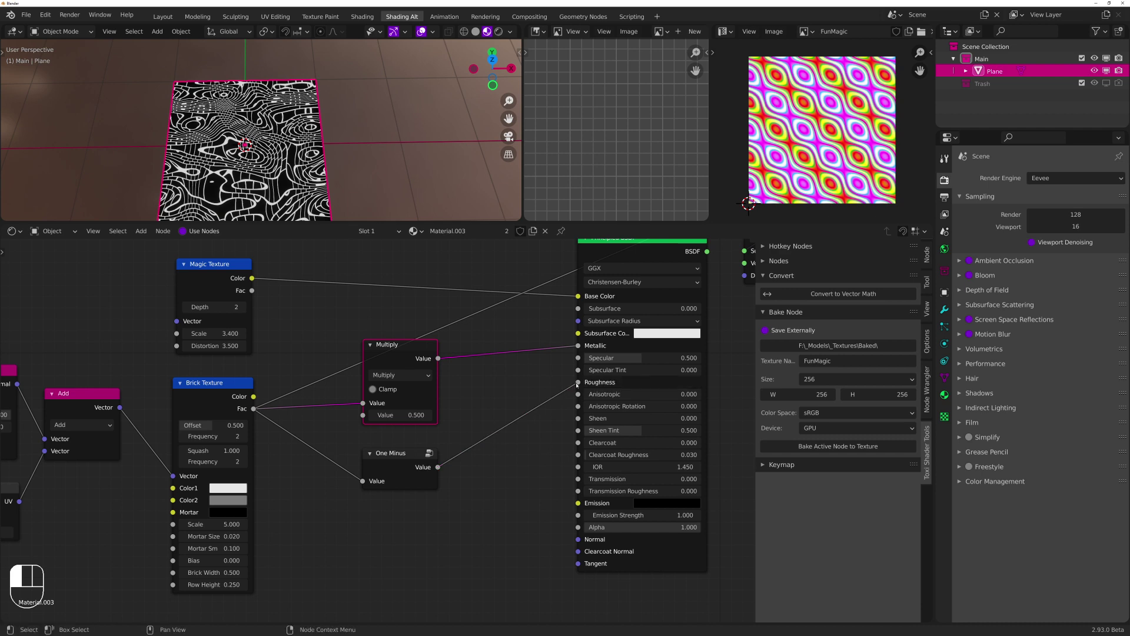
pyautogui.moveTo(394, 454); pyautogui.dragTo(403, 447)
pyautogui.moveTo(461, 457); pyautogui.dragTo(504, 344, button='middle')
pyautogui.moveTo(450, 348); pyautogui.dragTo(443, 337)
# Add an Ambient Occlusion node beneath One Minus and feed the Brick Texture's Fac into its Distance input
pyautogui.click(405, 398)
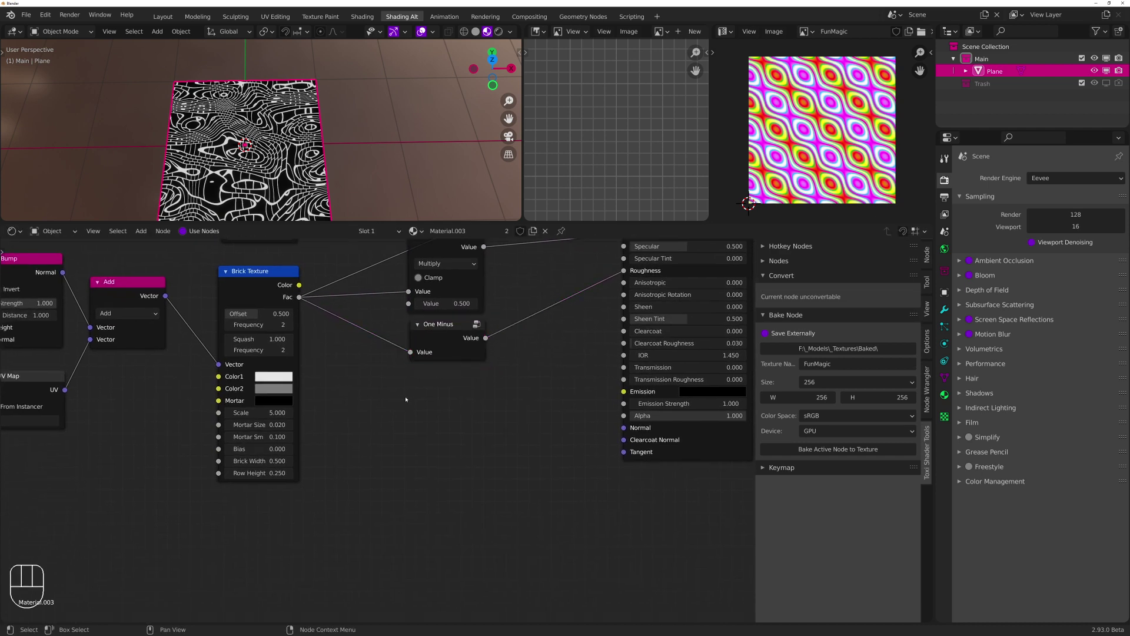
pyautogui.press('space')
pyautogui.write('ambient')
pyautogui.press('Return')
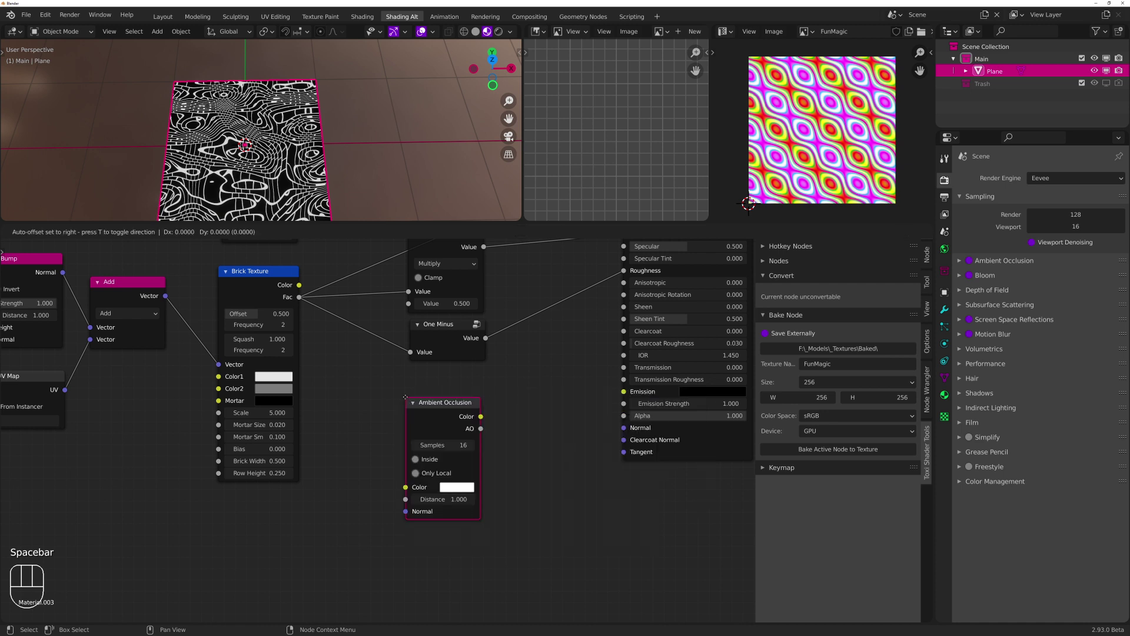
pyautogui.click(412, 379)
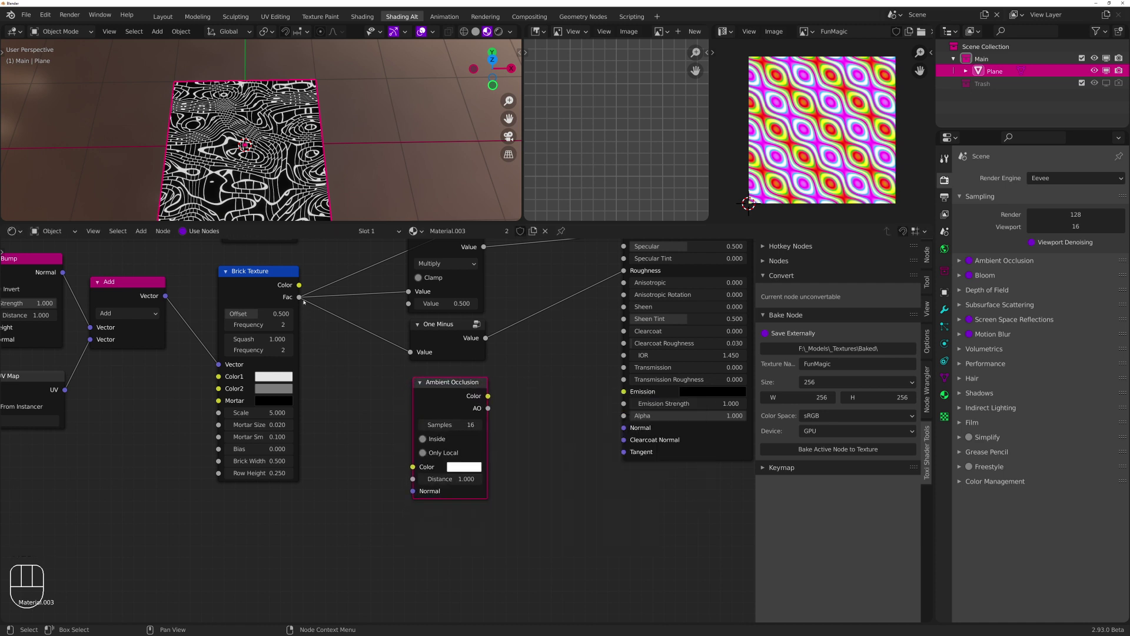
pyautogui.moveTo(304, 302); pyautogui.dragTo(324, 332)
pyautogui.moveTo(411, 476); pyautogui.dragTo(414, 477)
# Preview the Ambient Occlusion node's Color and AO outputs on the plane, and delete the node
pyautogui.keyDown('ctrl'); pyautogui.keyDown('shift'); pyautogui.click(465, 397); pyautogui.keyUp('shift'); pyautogui.keyUp('ctrl')
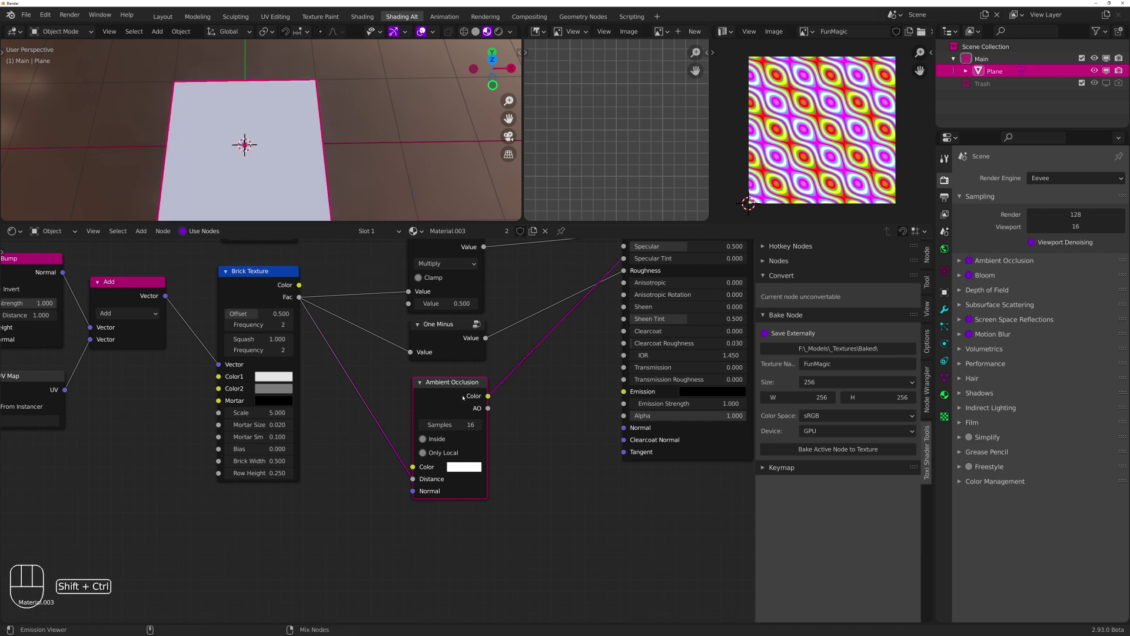
pyautogui.keyDown('ctrl'); pyautogui.keyDown('shift'); pyautogui.click(463, 398); pyautogui.keyUp('shift'); pyautogui.keyUp('ctrl')
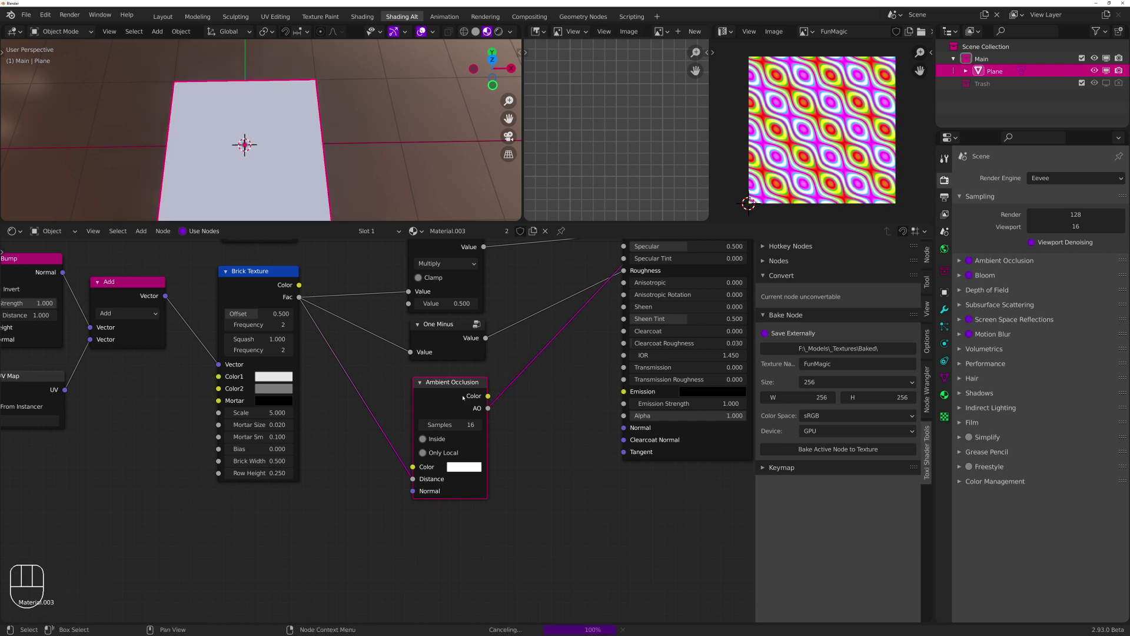
pyautogui.moveTo(294, 166); pyautogui.dragTo(344, 180, button='middle')
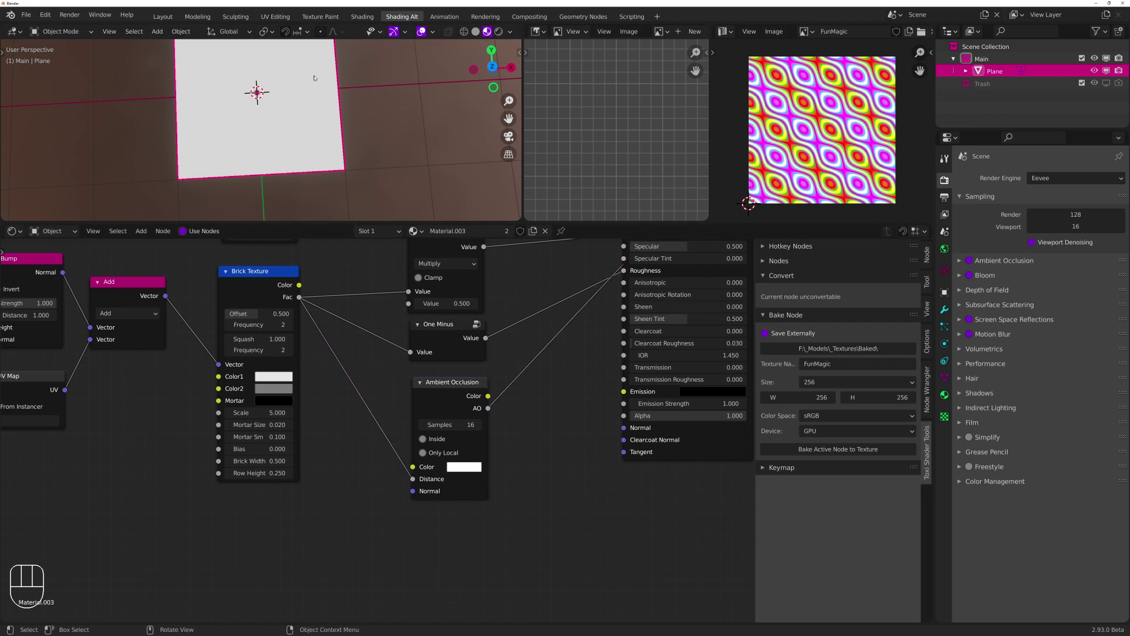
pyautogui.moveTo(377, 177)
pyautogui.mouseDown(button='middle')
pyautogui.moveTo(355, 69)
pyautogui.moveTo(359, 176)
pyautogui.mouseUp(button='middle')
pyautogui.click(448, 487)
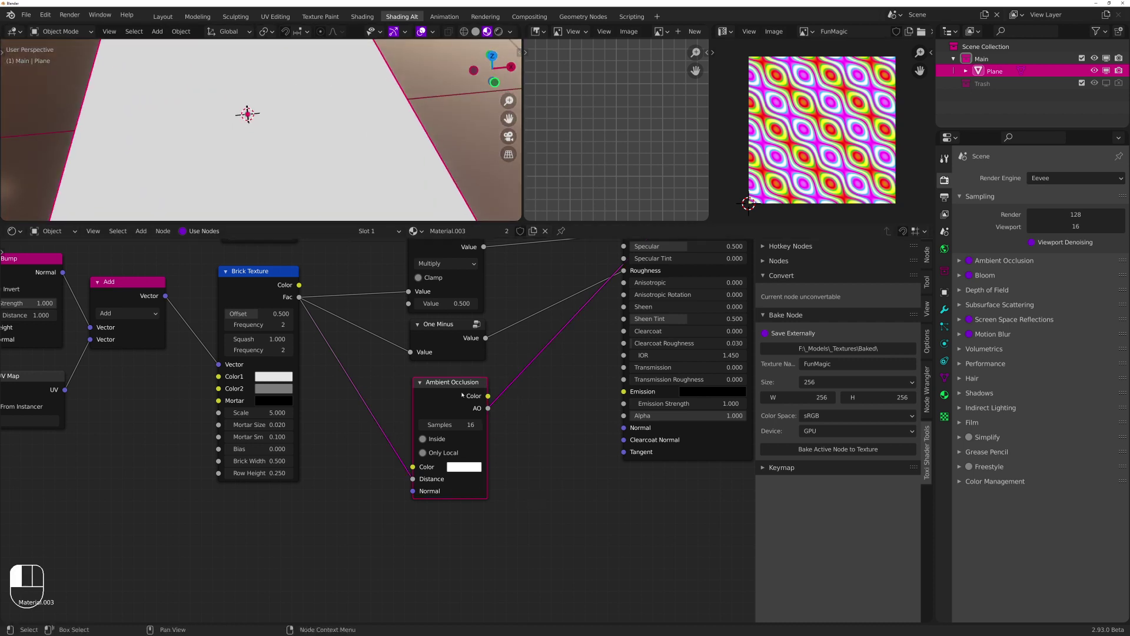
pyautogui.press('x')
# Add a Separate XYZ node below the vector Add node and connect the UV Map's UV output to its Vector input
pyautogui.scroll(-2, 370, 446)
pyautogui.moveTo(370, 446); pyautogui.dragTo(374, 447, button='middle')
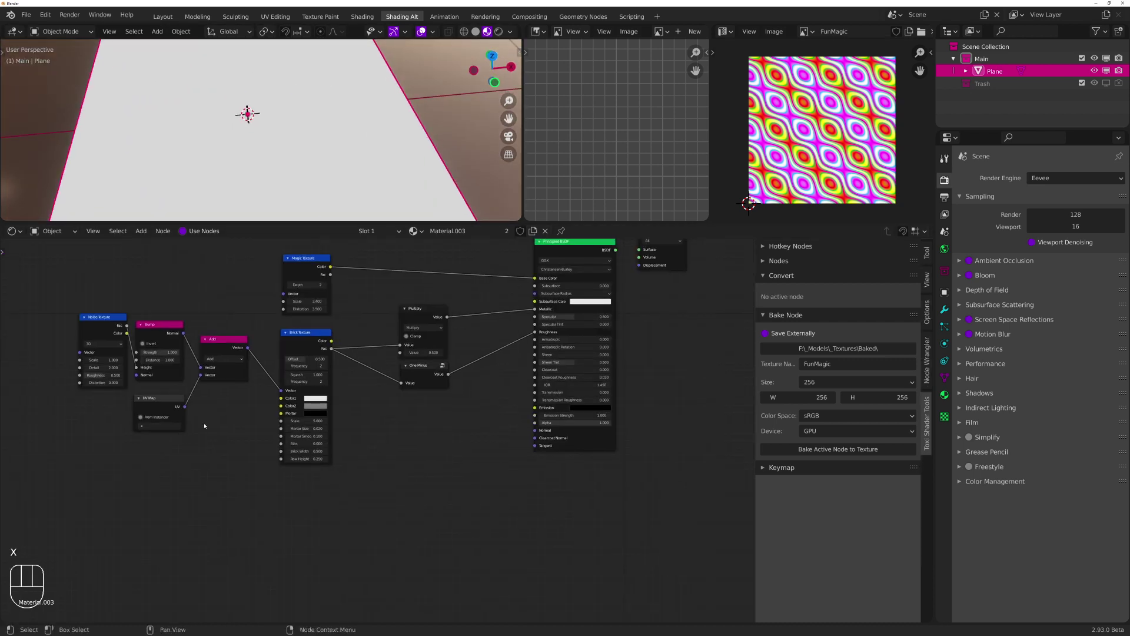
pyautogui.press('b')
pyautogui.press('n')
pyautogui.moveTo(216, 421); pyautogui.dragTo(274, 415)
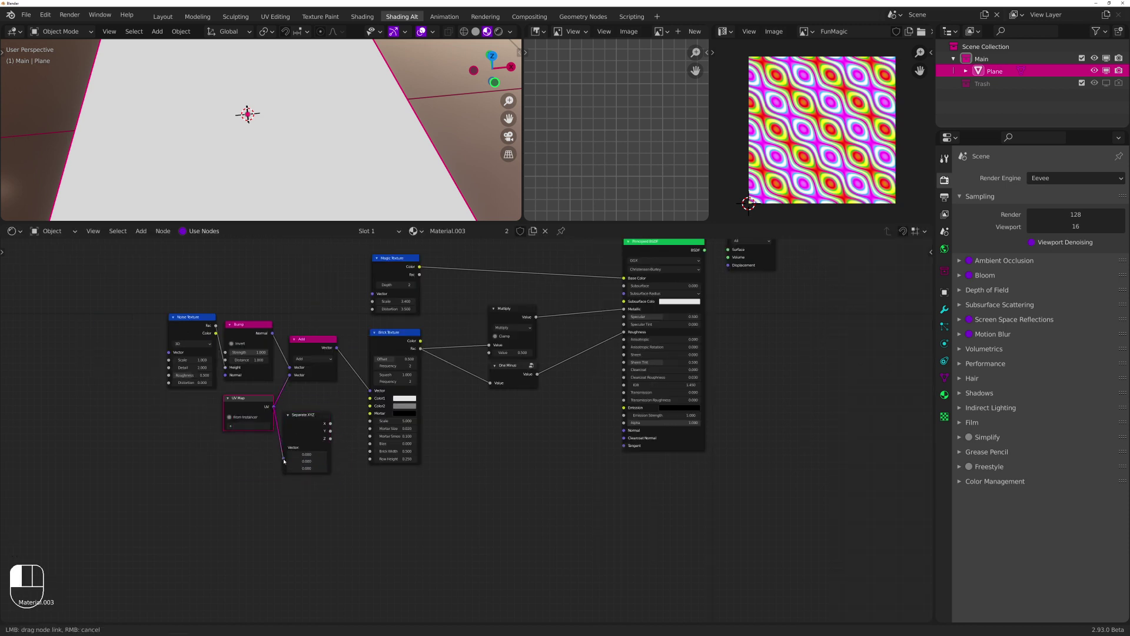
pyautogui.moveTo(284, 462); pyautogui.dragTo(284, 461)
# Preview the Separate XYZ node on the plane and shift the UV Map node slightly away from it
pyautogui.keyDown('ctrl'); pyautogui.keyDown('shift'); pyautogui.click(306, 434); pyautogui.keyUp('shift'); pyautogui.keyUp('ctrl')
pyautogui.moveTo(354, 146); pyautogui.dragTo(363, 241, button='middle')
pyautogui.scroll(-4, 363, 184)
pyautogui.moveTo(245, 429); pyautogui.dragTo(239, 431)
pyautogui.scroll(3, 420, 185)
pyautogui.keyDown('shift'); pyautogui.moveTo(420, 185); pyautogui.dragTo(408, 141, button='middle'); pyautogui.keyUp('shift')
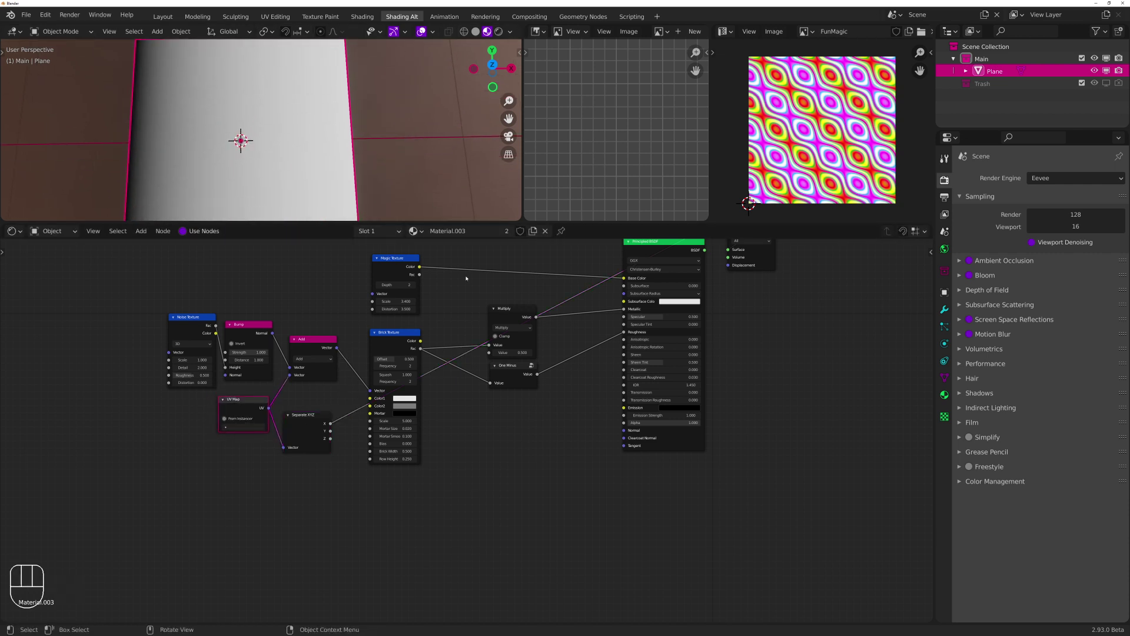
# Preview the Multiply node, the One Minus node and the full Principled BSDF shader in turn on the plane
pyautogui.keyDown('shift'); pyautogui.moveTo(482, 294); pyautogui.dragTo(355, 324, button='middle'); pyautogui.keyUp('shift')
pyautogui.scroll(3, 355, 323)
pyautogui.keyDown('ctrl'); pyautogui.keyDown('shift'); pyautogui.click(355, 323); pyautogui.keyUp('shift'); pyautogui.keyUp('ctrl')
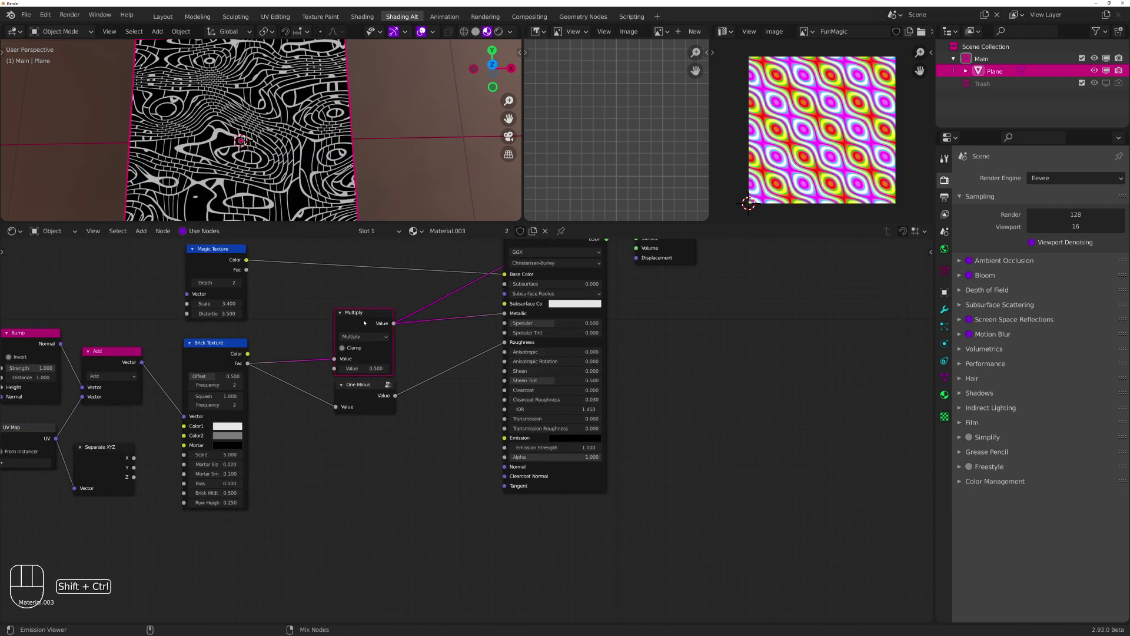
pyautogui.keyDown('ctrl'); pyautogui.keyDown('shift'); pyautogui.click(378, 393); pyautogui.keyUp('shift'); pyautogui.keyUp('ctrl')
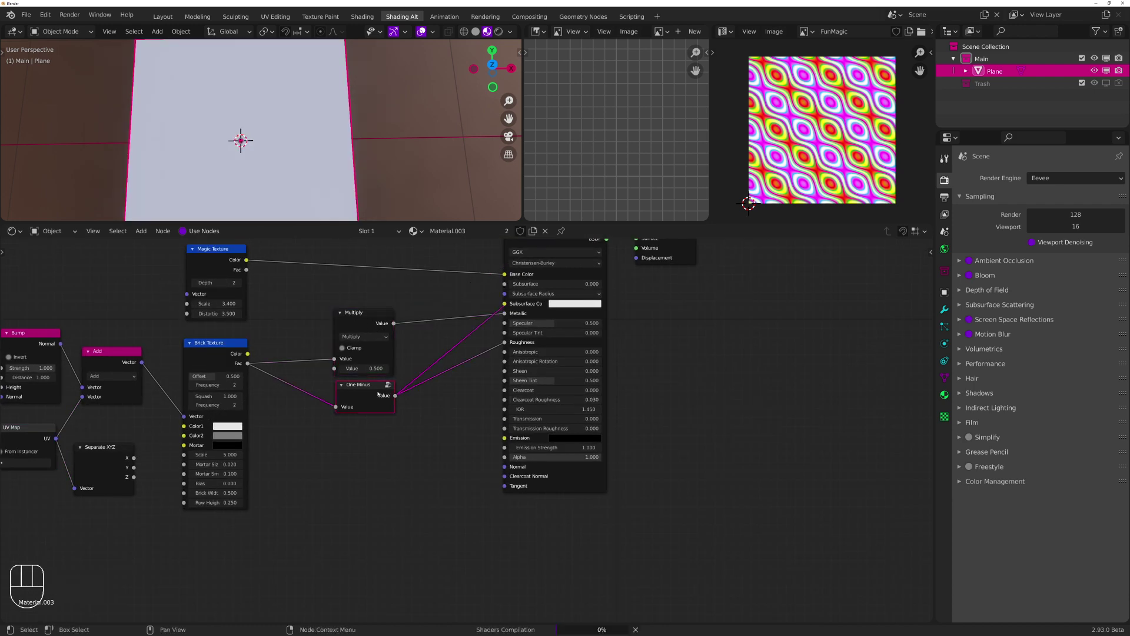
pyautogui.moveTo(570, 238); pyautogui.dragTo(537, 303, button='middle')
pyautogui.keyDown('ctrl'); pyautogui.keyDown('shift'); pyautogui.click(537, 304); pyautogui.keyUp('shift'); pyautogui.keyUp('ctrl')
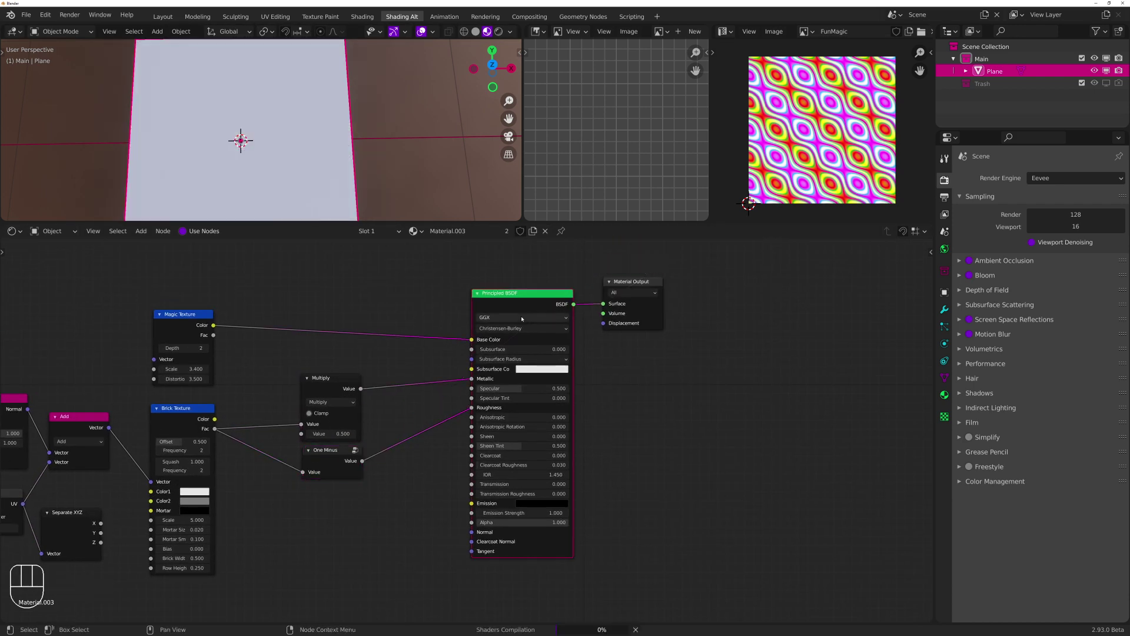
pyautogui.moveTo(356, 159); pyautogui.dragTo(372, 212, button='middle')
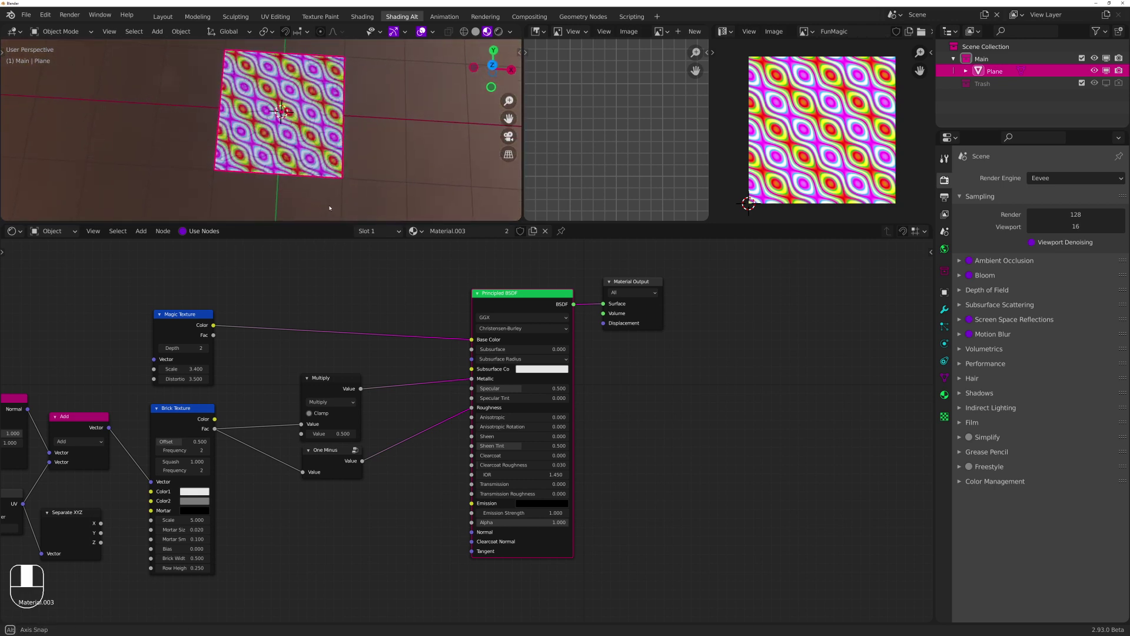
# Preview the Separate XYZ, Multiply, One Minus and Brick Texture nodes in turn, including the Brick Texture's Color and Fac outputs
pyautogui.moveTo(335, 403); pyautogui.dragTo(491, 315, button='middle')
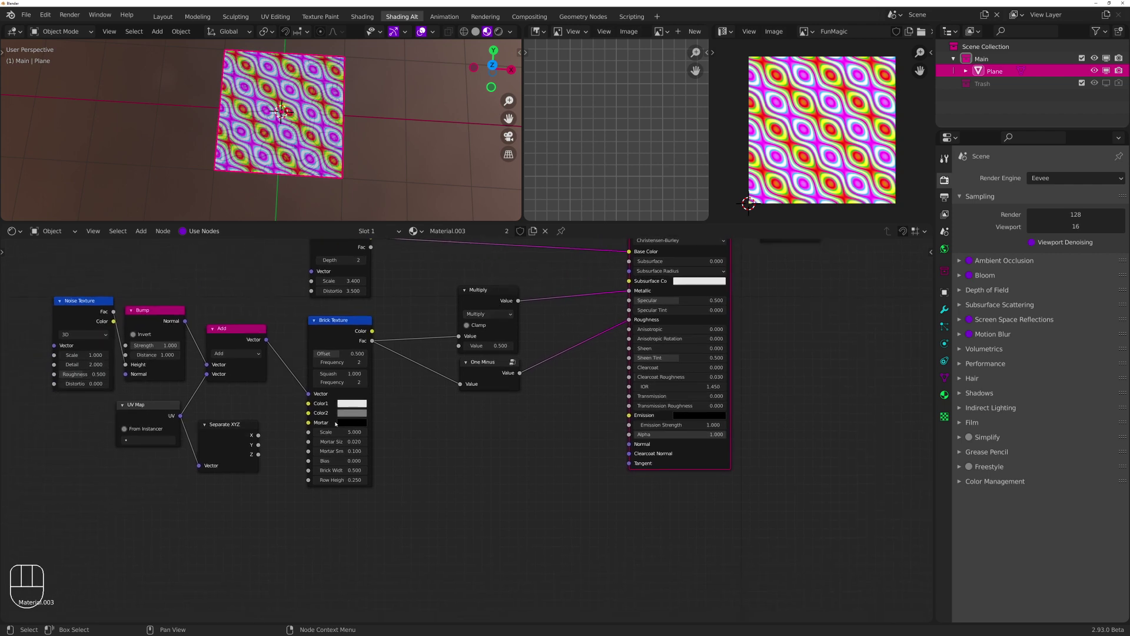
pyautogui.keyDown('ctrl'); pyautogui.keyDown('shift'); pyautogui.click(231, 440); pyautogui.keyUp('shift'); pyautogui.keyUp('ctrl')
pyautogui.keyDown('ctrl'); pyautogui.keyDown('shift'); pyautogui.click(489, 321); pyautogui.keyUp('shift'); pyautogui.keyUp('ctrl')
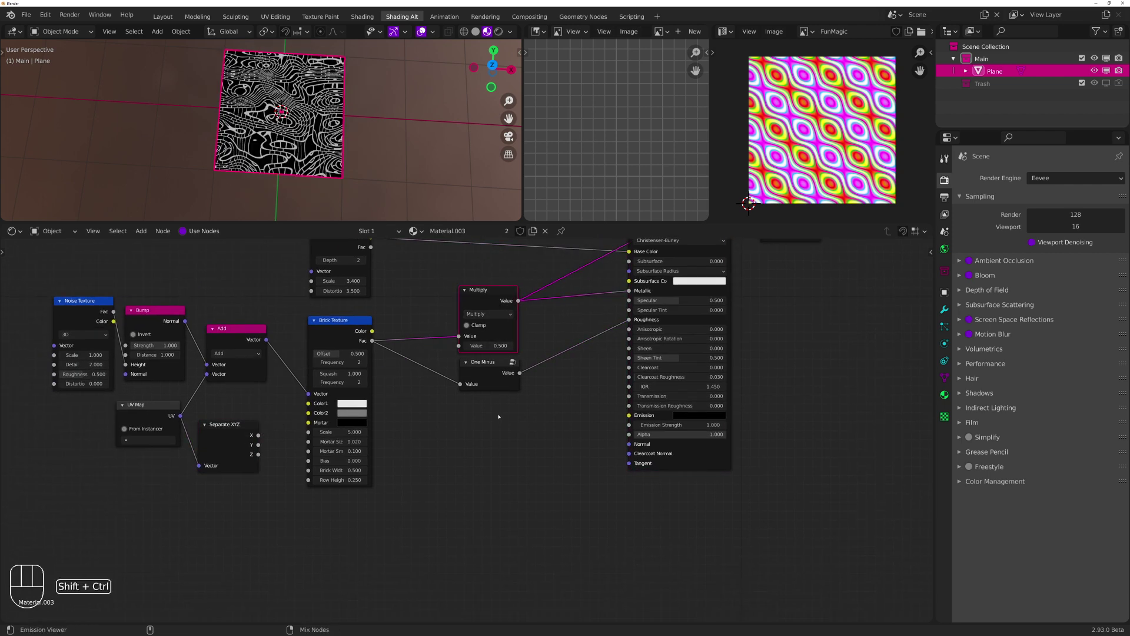
pyautogui.keyDown('ctrl'); pyautogui.keyDown('shift'); pyautogui.click(494, 379); pyautogui.keyUp('shift'); pyautogui.keyUp('ctrl')
pyautogui.keyDown('ctrl'); pyautogui.keyDown('shift'); pyautogui.click(356, 343); pyautogui.keyUp('shift'); pyautogui.keyUp('ctrl')
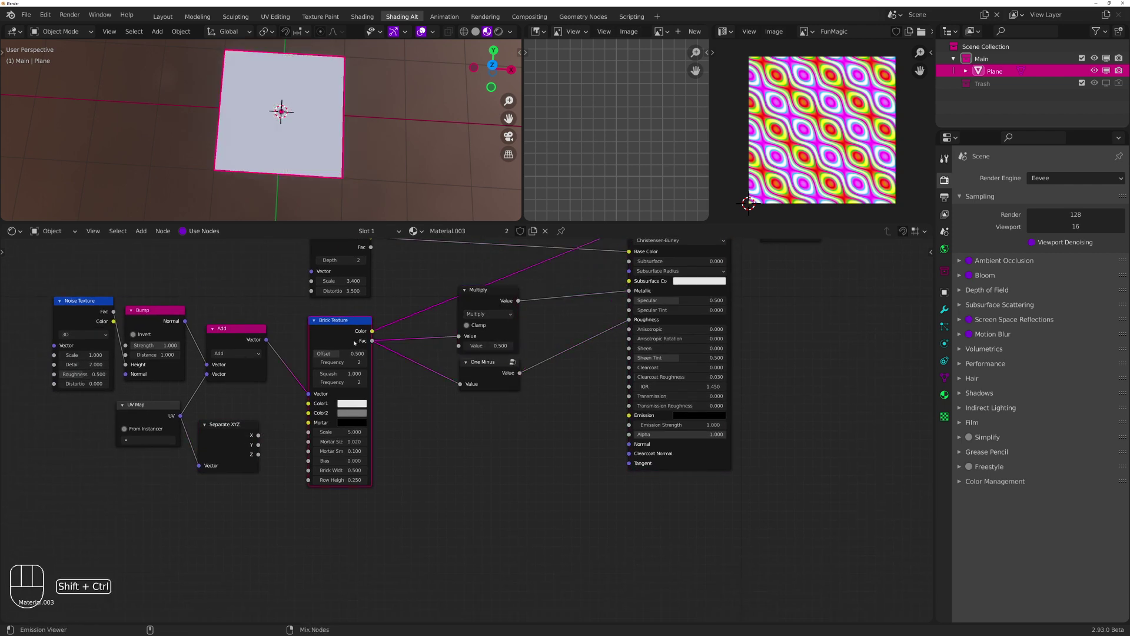
pyautogui.keyDown('ctrl'); pyautogui.keyDown('shift'); pyautogui.click(360, 360); pyautogui.keyUp('shift'); pyautogui.keyUp('ctrl')
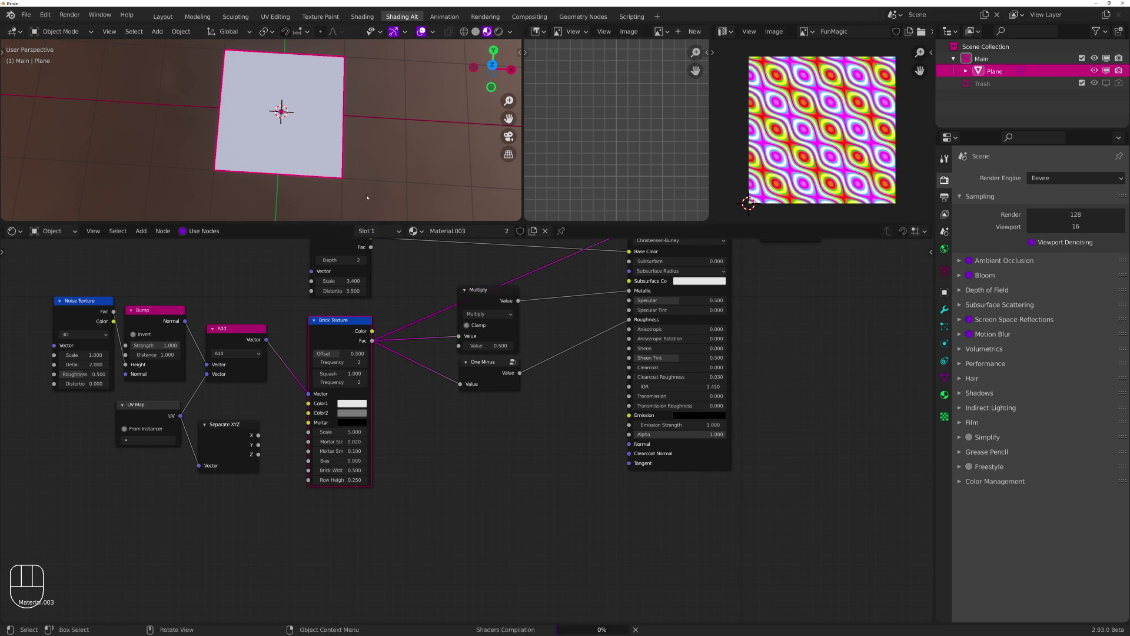
pyautogui.moveTo(391, 189); pyautogui.dragTo(385, 157, button='middle')
pyautogui.scroll(6, 386, 154)
pyautogui.scroll(-3, 400, 265)
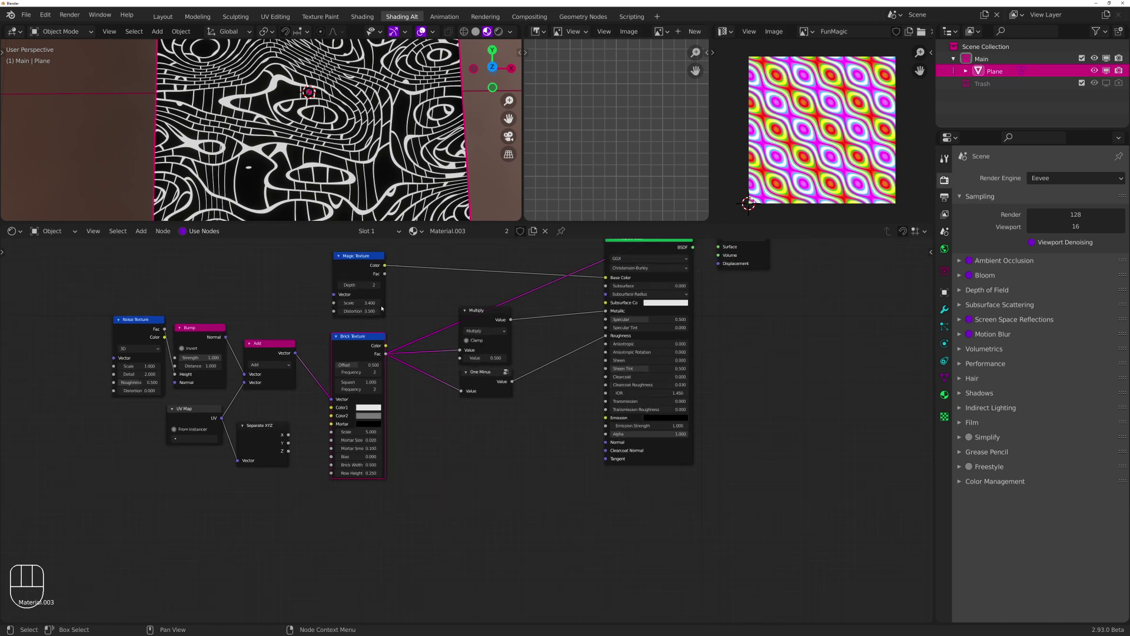
# Move all texture, vector and math nodes away from the Principled BSDF to open space between them
pyautogui.moveTo(146, 282); pyautogui.dragTo(463, 500)
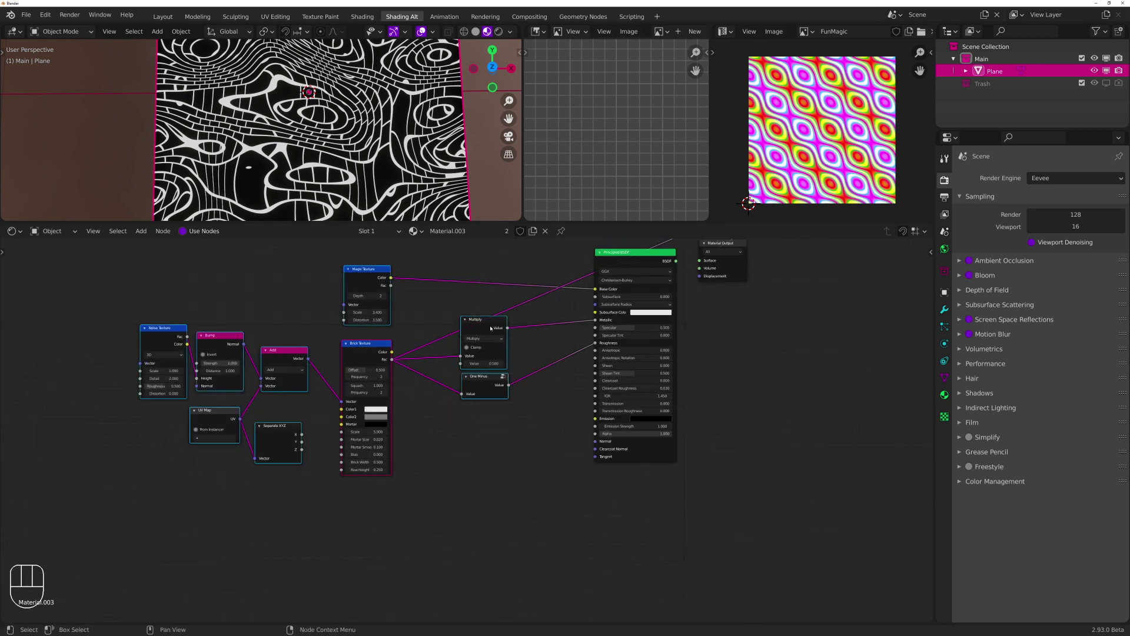
pyautogui.moveTo(491, 328); pyautogui.dragTo(312, 320)
pyautogui.click(444, 412)
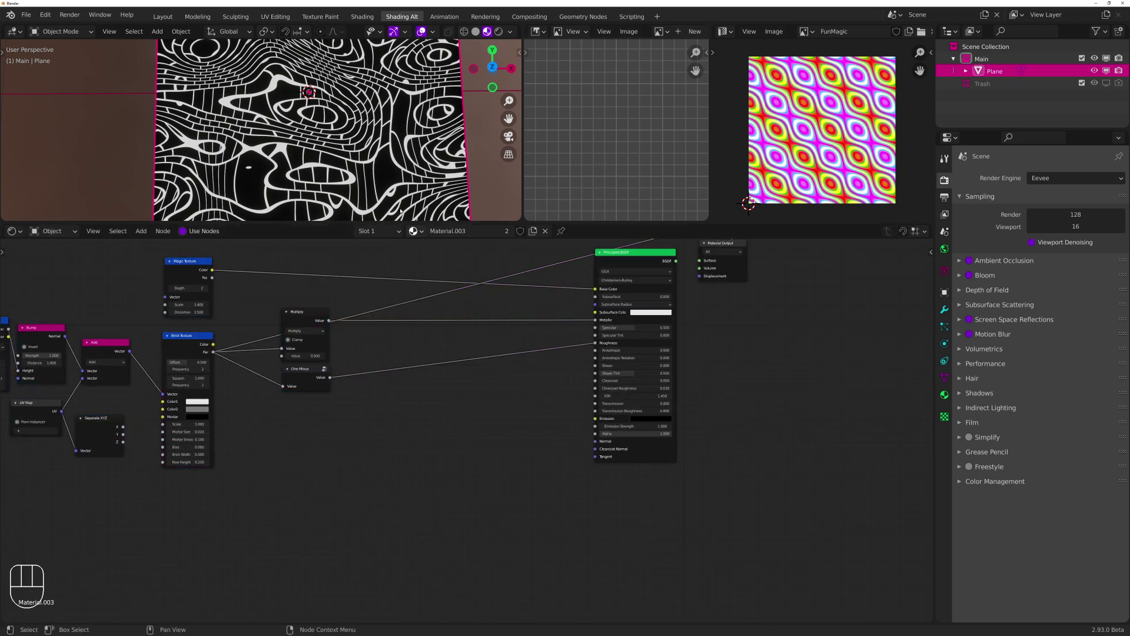
pyautogui.scroll(-5, 400, 212)
pyautogui.click(393, 434)
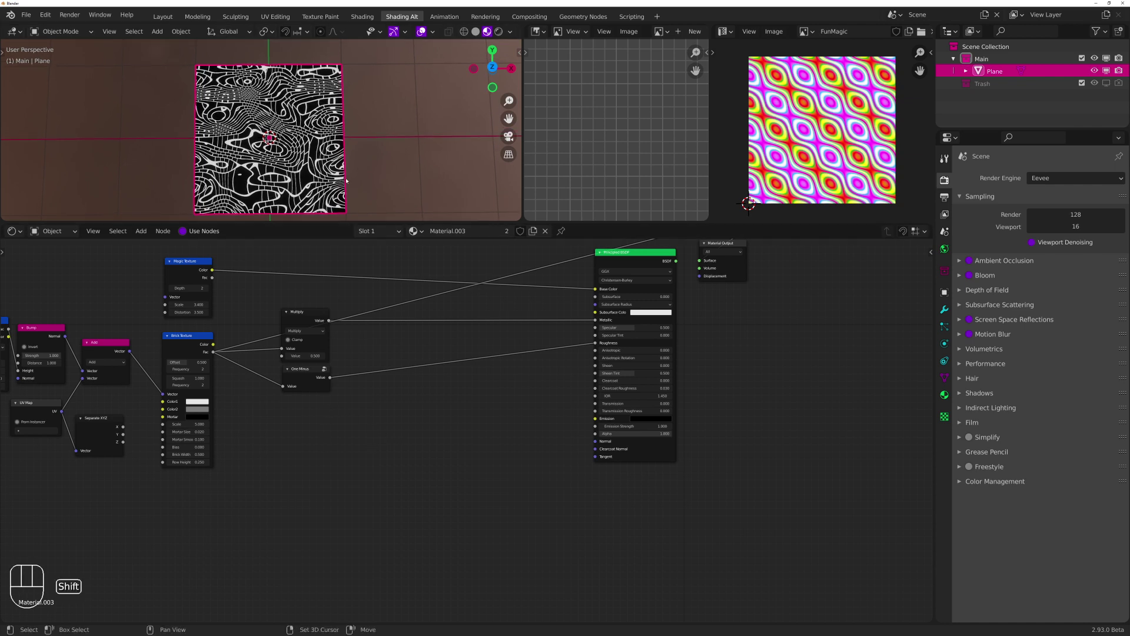
pyautogui.keyDown('shift'); pyautogui.moveTo(346, 180); pyautogui.dragTo(344, 173, button='middle'); pyautogui.keyUp('shift')
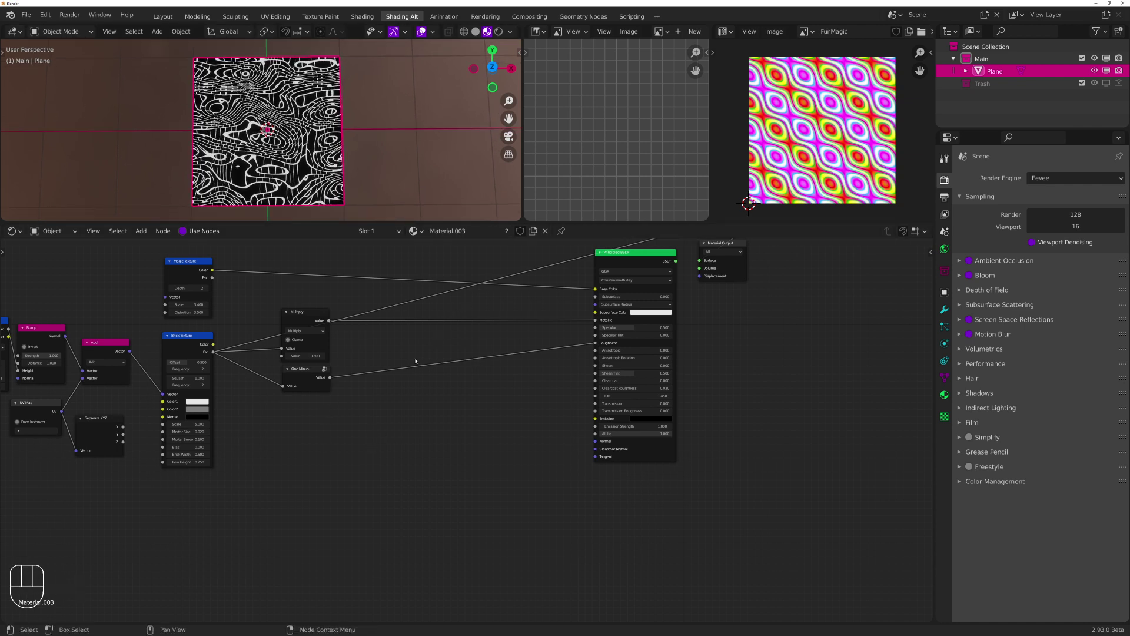
# Cycle through the separate and combine hotkey nodes and place a Combine RGB node between One Minus and the Principled BSDF
pyautogui.moveTo(415, 396); pyautogui.dragTo(516, 401, button='middle')
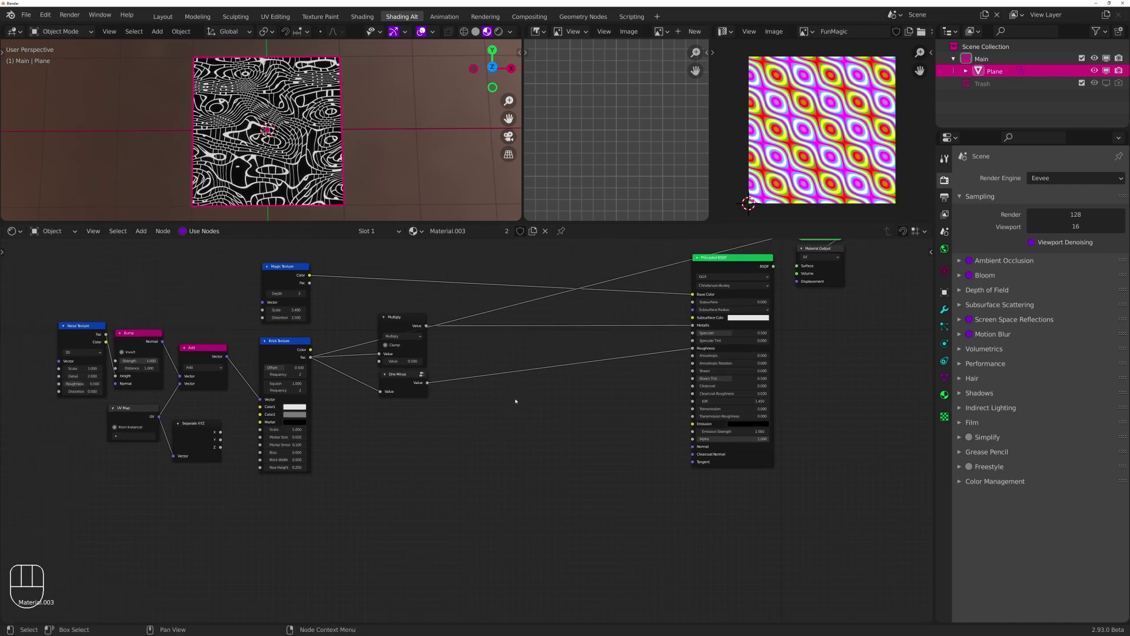
pyautogui.press('b')
pyautogui.press('b')
pyautogui.press('b')
pyautogui.press('b')
pyautogui.press('b')
pyautogui.press('v')
pyautogui.press('v')
pyautogui.press('v')
pyautogui.press('v')
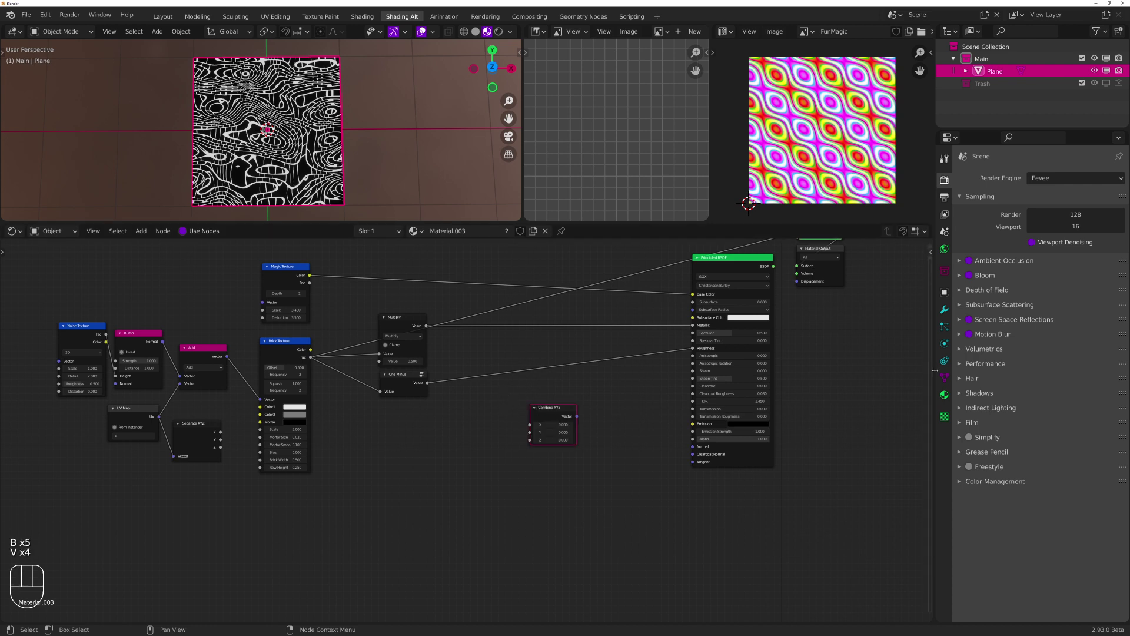
pyautogui.press('n')
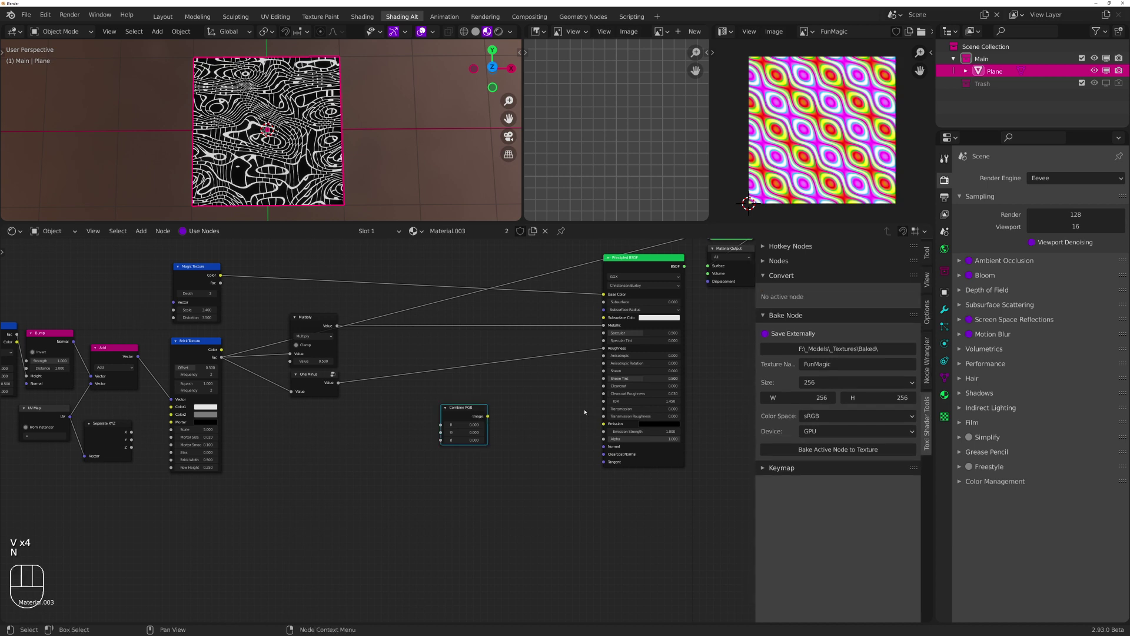
# Connect Multiply to the Combine RGB node's R, One Minus to G, and the Separate XYZ's X to B
pyautogui.scroll(4, 406, 377)
pyautogui.moveTo(413, 369); pyautogui.dragTo(387, 346, button='middle')
pyautogui.scroll(-2, 483, 387)
pyautogui.moveTo(304, 293); pyautogui.dragTo(425, 410)
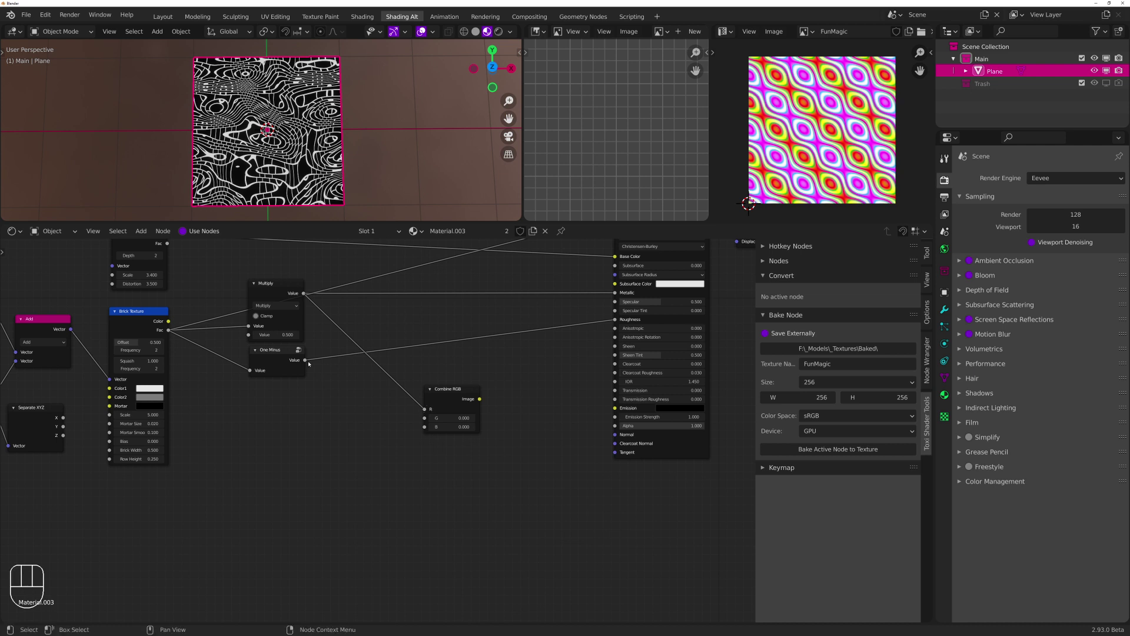
pyautogui.moveTo(305, 361); pyautogui.dragTo(426, 418)
pyautogui.moveTo(280, 421); pyautogui.dragTo(449, 358, button='middle')
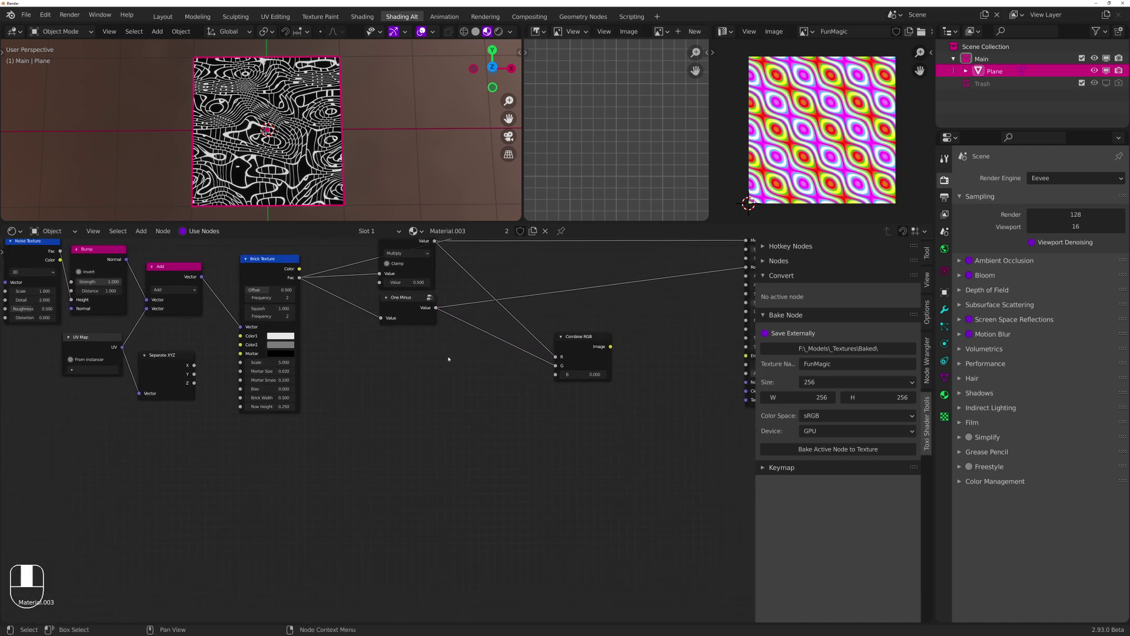
pyautogui.moveTo(195, 366); pyautogui.dragTo(564, 377)
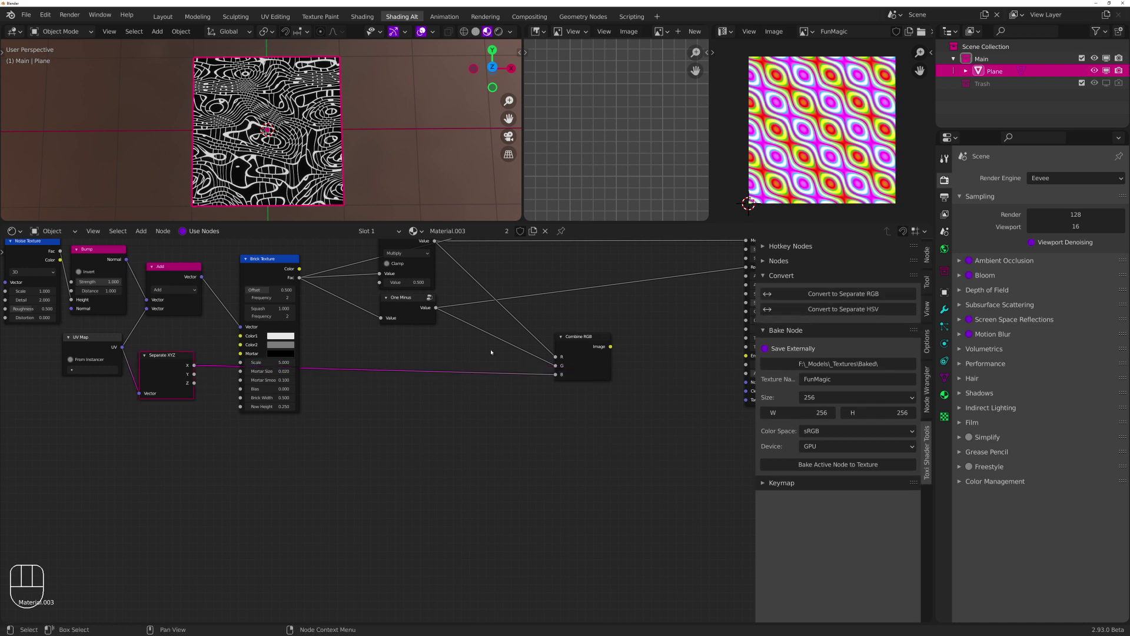
pyautogui.moveTo(376, 372); pyautogui.dragTo(306, 406, button='middle')
pyautogui.moveTo(228, 311); pyautogui.dragTo(449, 405)
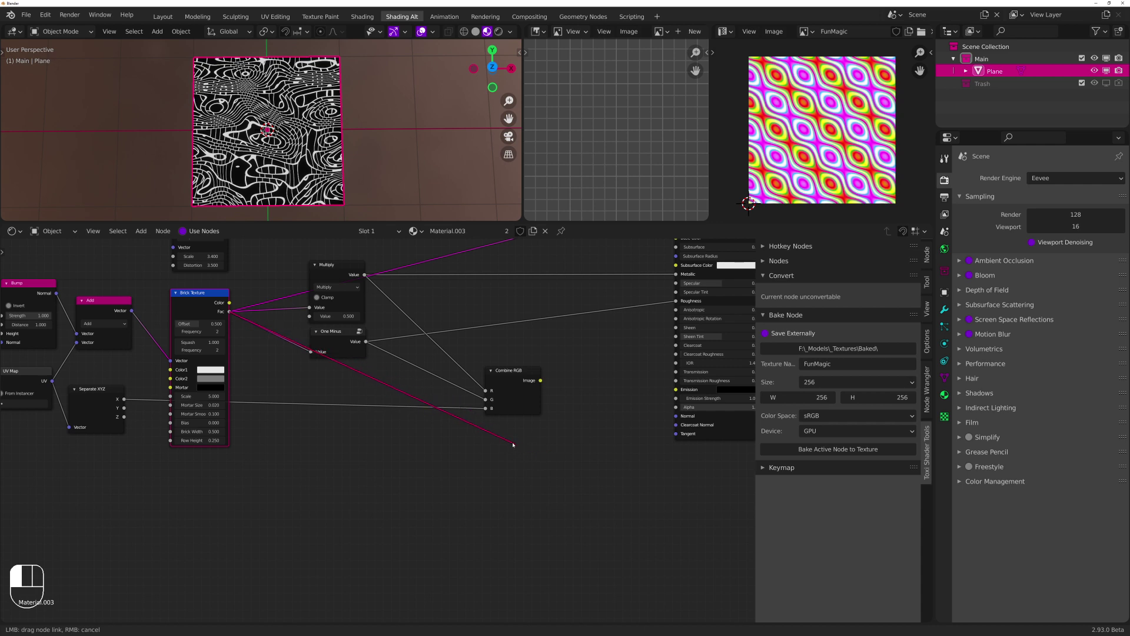
pyautogui.moveTo(513, 445); pyautogui.dragTo(512, 444)
# Preview the Combine RGB node's packed channels on the plane
pyautogui.moveTo(518, 392); pyautogui.dragTo(443, 428, button='middle')
pyautogui.keyDown('ctrl'); pyautogui.keyDown('shift'); pyautogui.click(443, 428); pyautogui.keyUp('shift'); pyautogui.keyUp('ctrl')
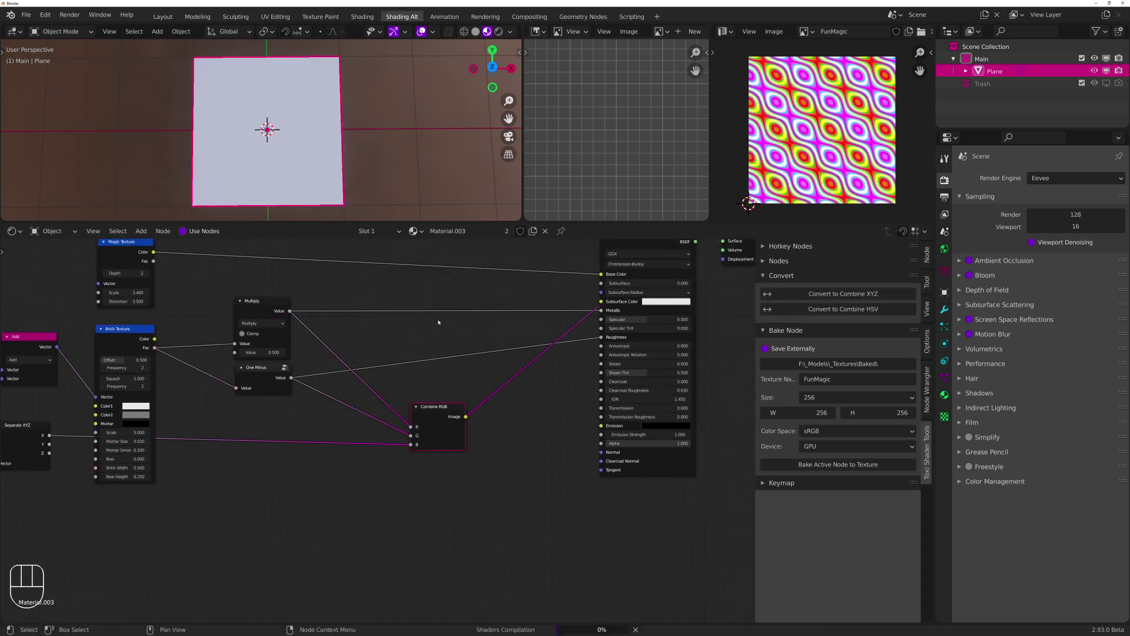
pyautogui.moveTo(383, 197); pyautogui.dragTo(330, 190, button='middle')
pyautogui.scroll(3, 340, 201)
pyautogui.scroll(-2, 330, 189)
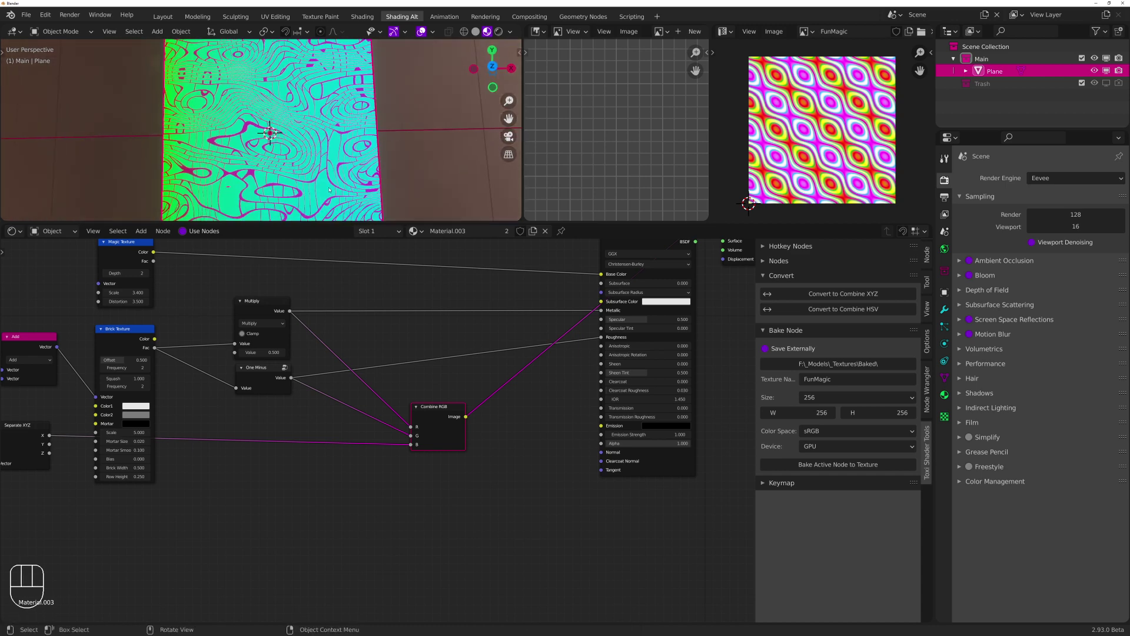
pyautogui.scroll(-3, 329, 190)
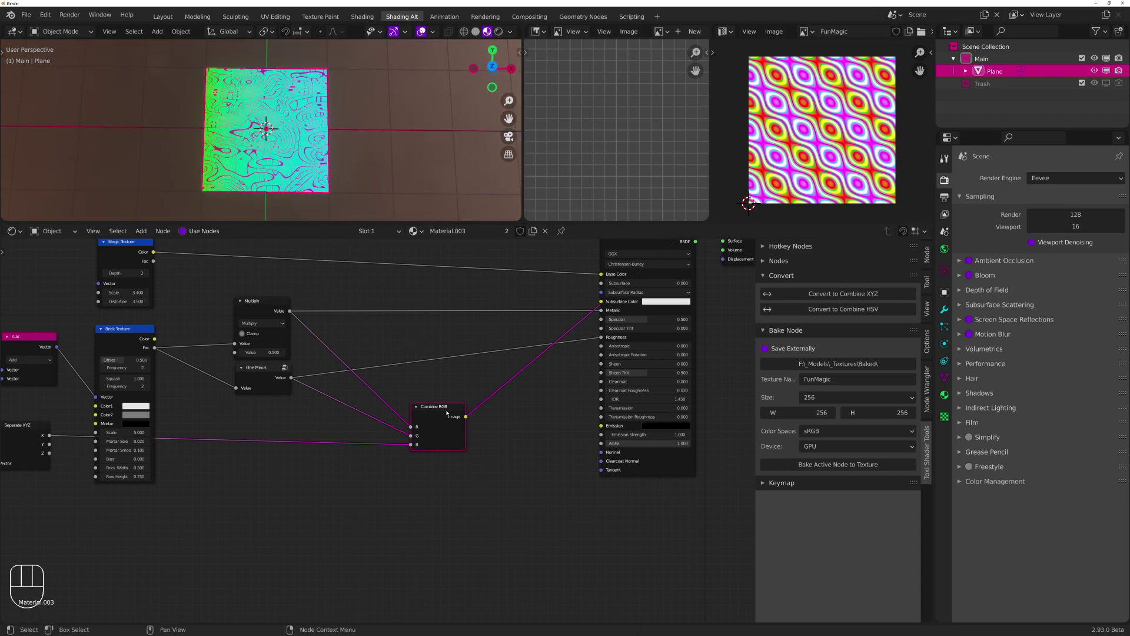
# Collapse and expand the Combine RGB node, and nudge it slightly closer to the One Minus node
pyautogui.press('h')
pyautogui.press('h')
pyautogui.press('g')
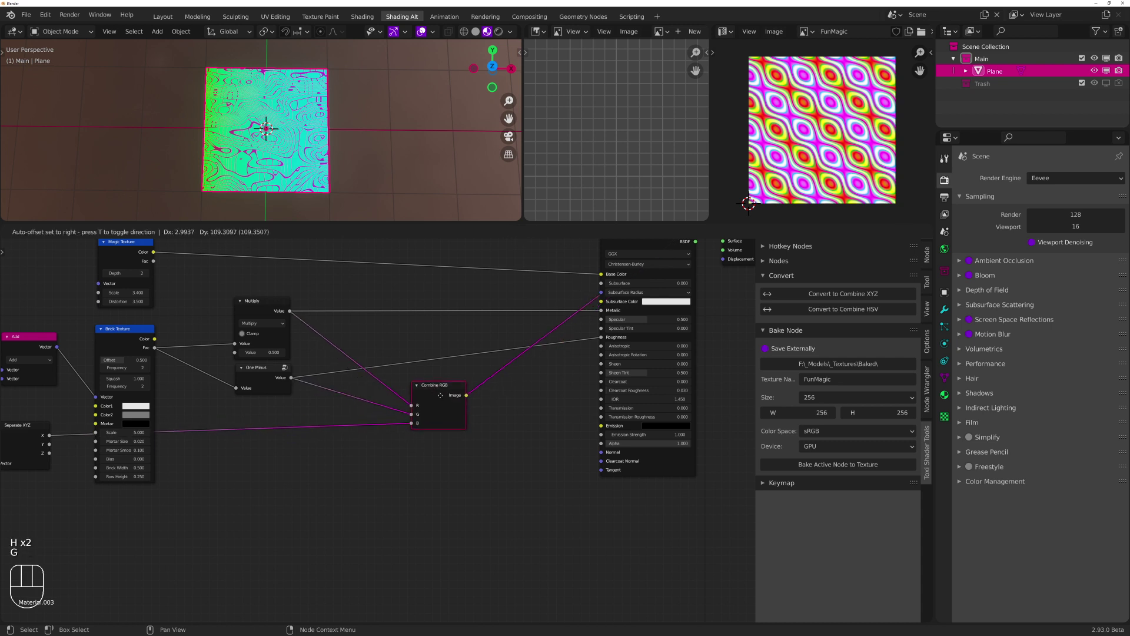
pyautogui.click(425, 399)
pyautogui.click(288, 369)
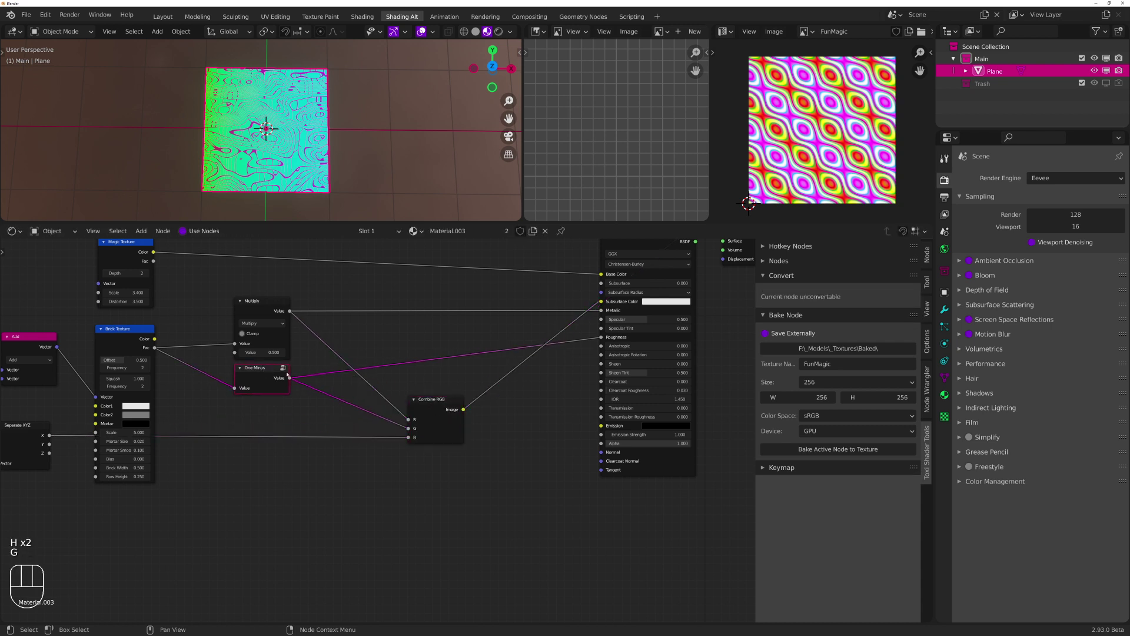
# Add an Image Texture node and place it in the empty space below the Brick Texture node
pyautogui.press('Home')
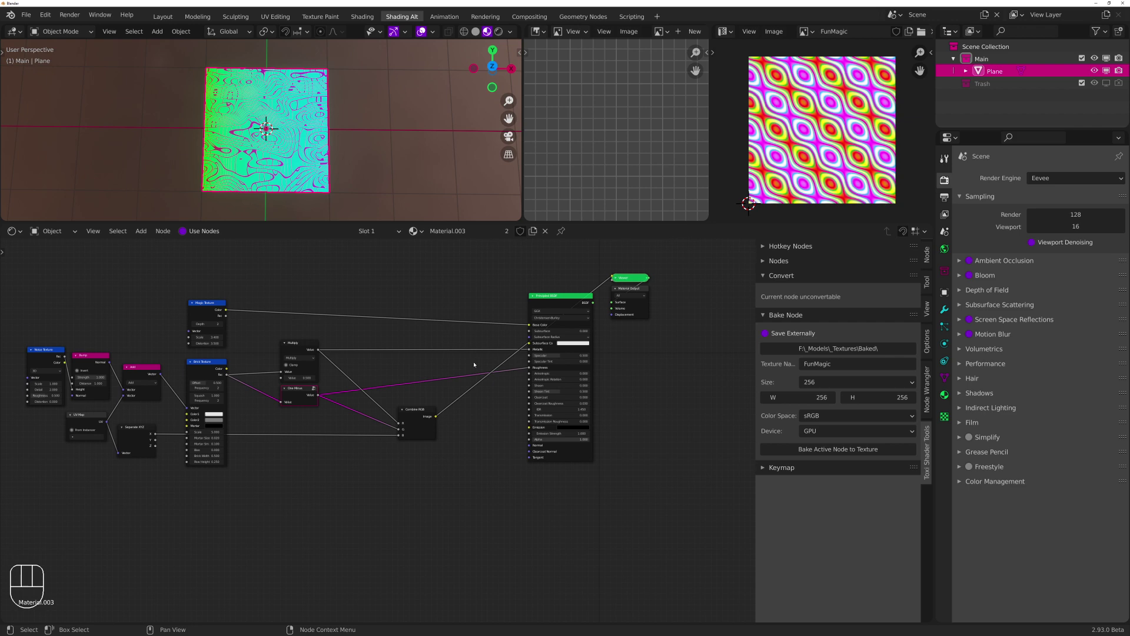
pyautogui.moveTo(415, 395); pyautogui.dragTo(434, 364, button='middle')
pyautogui.press('t')
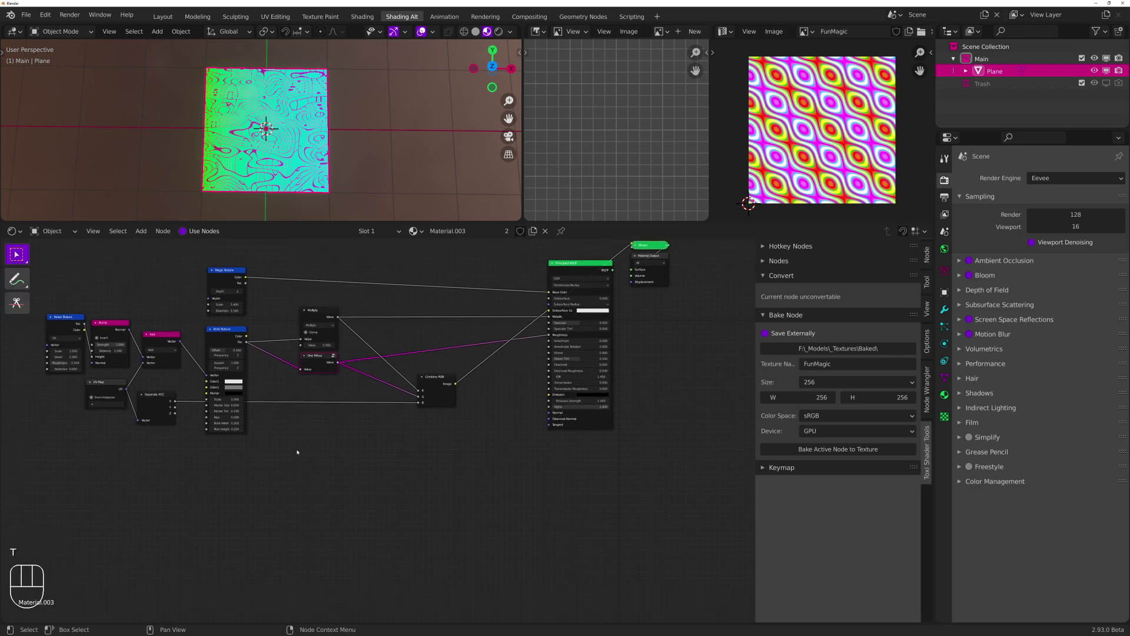
pyautogui.click(297, 452)
pyautogui.scroll(6, 379, 445)
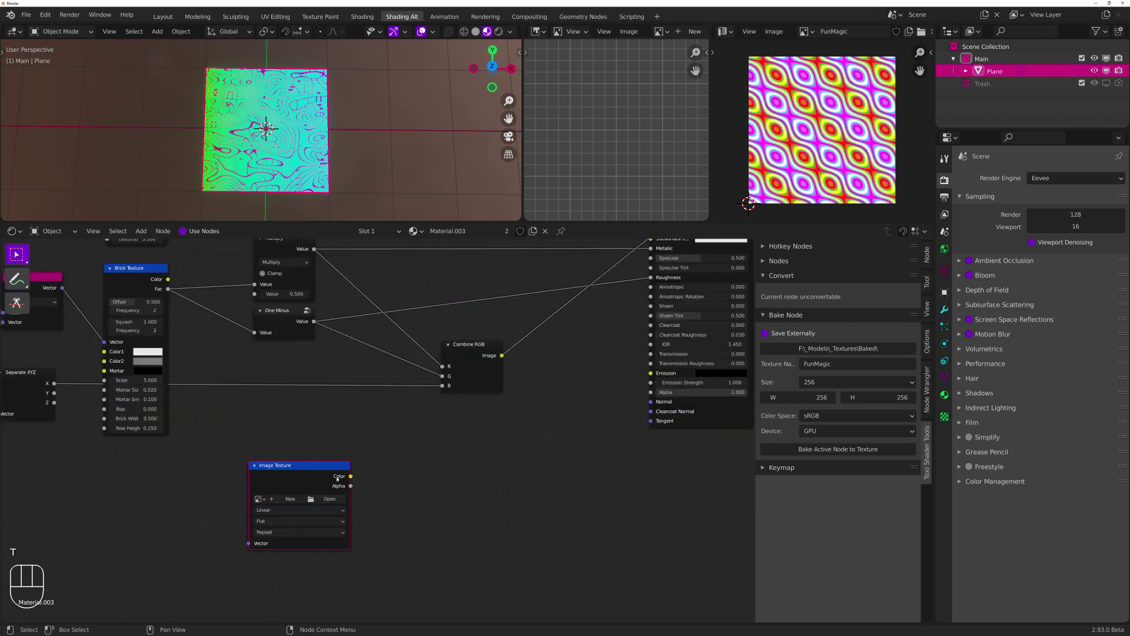
pyautogui.moveTo(337, 479); pyautogui.dragTo(177, 480)
pyautogui.scroll(-7, 406, 451)
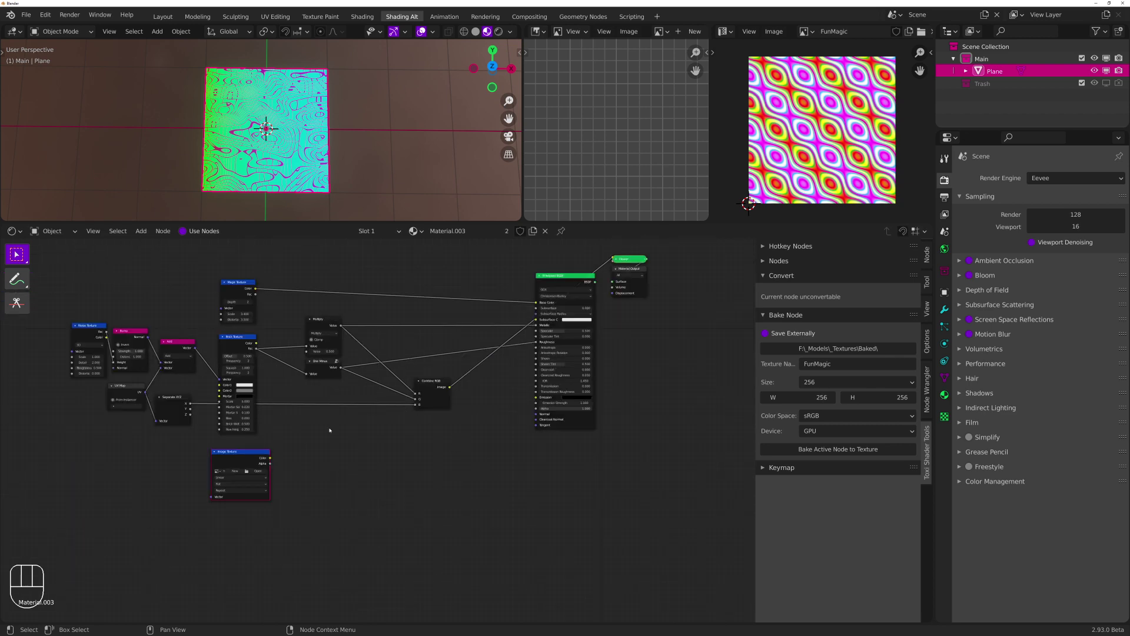
pyautogui.moveTo(248, 458); pyautogui.dragTo(232, 453)
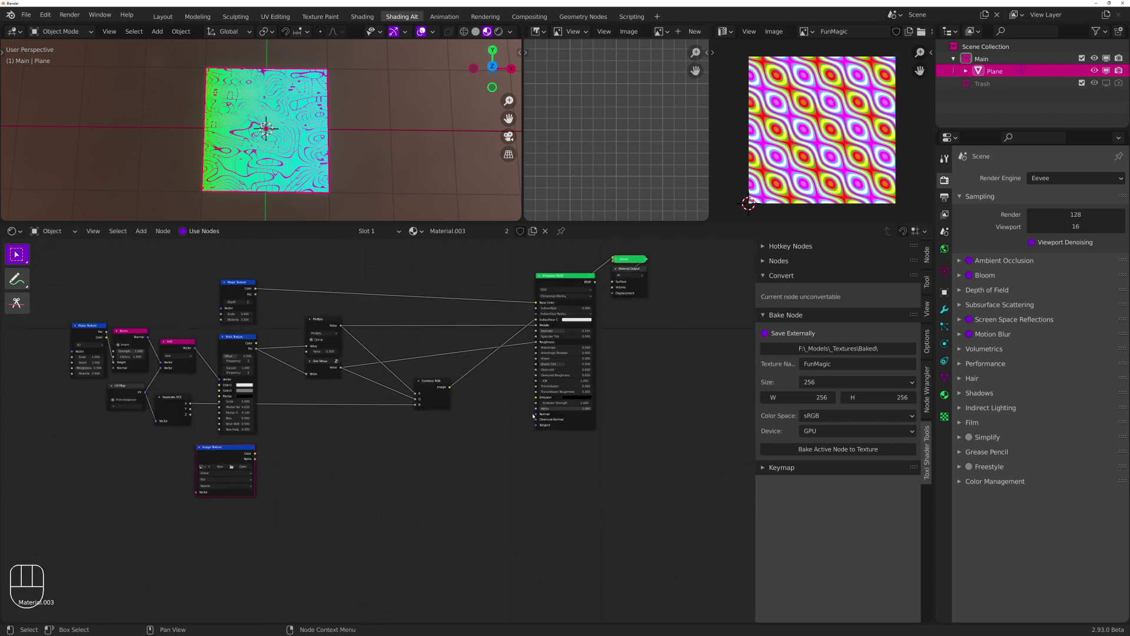
# Collapse and expand the Combine RGB node, and move it just below the One Minus node
pyautogui.scroll(3, 383, 424)
pyautogui.click(417, 393)
pyautogui.press('h')
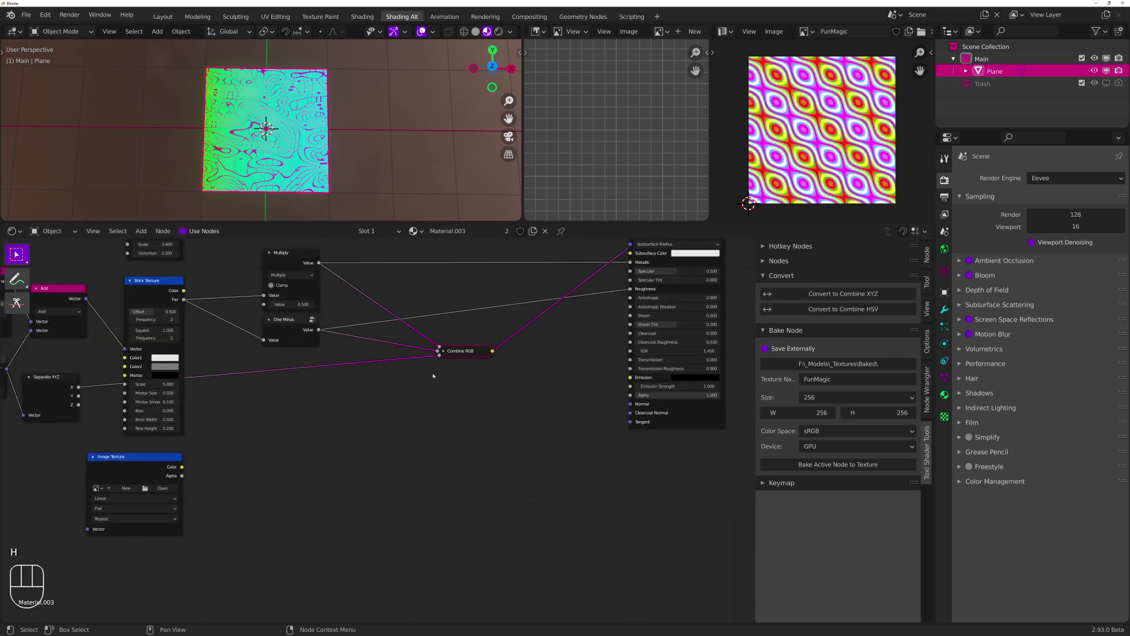
pyautogui.press('h')
pyautogui.press('g')
pyautogui.click(377, 406)
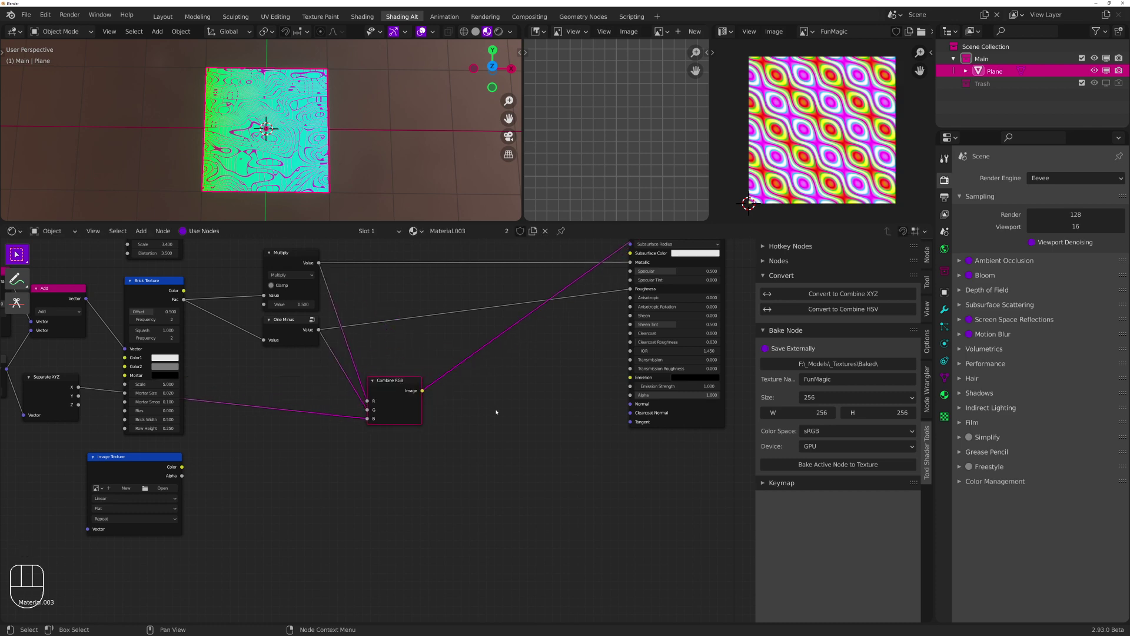
# Bake the Combine RGB node to an externally saved texture named Cool_RGB at size 512
pyautogui.scroll(2, 496, 412)
pyautogui.keyDown('shift'); pyautogui.moveTo(537, 369); pyautogui.dragTo(496, 417, button='middle'); pyautogui.keyUp('shift')
pyautogui.scroll(-4, 486, 408)
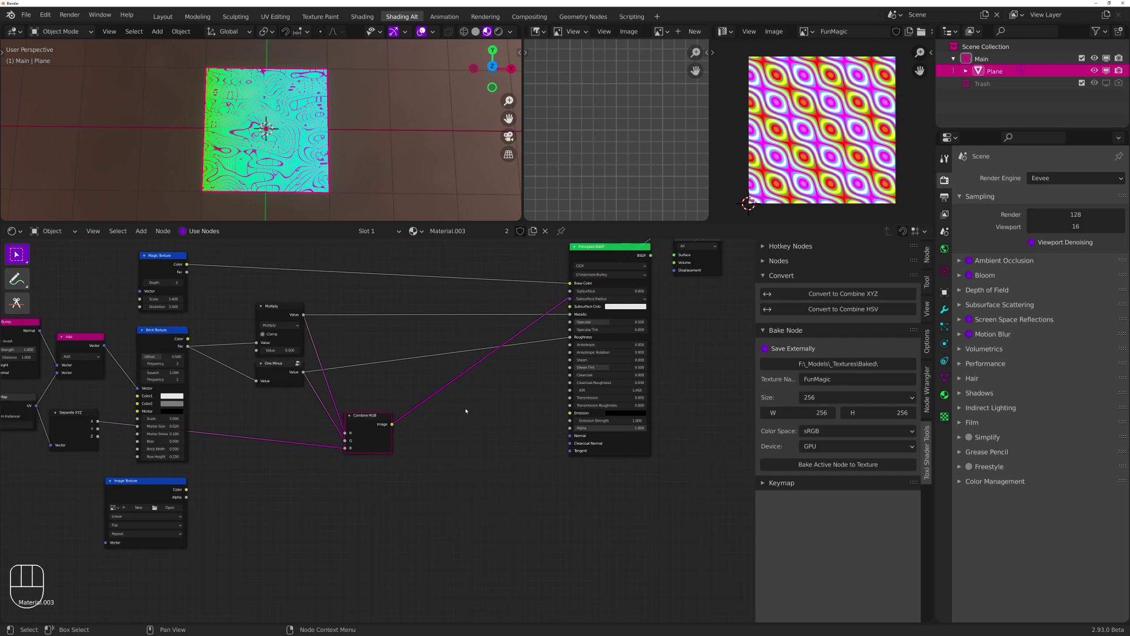
pyautogui.keyDown('shift'); pyautogui.moveTo(416, 368); pyautogui.dragTo(424, 423, button='middle'); pyautogui.keyUp('shift')
pyautogui.scroll(3, 424, 422)
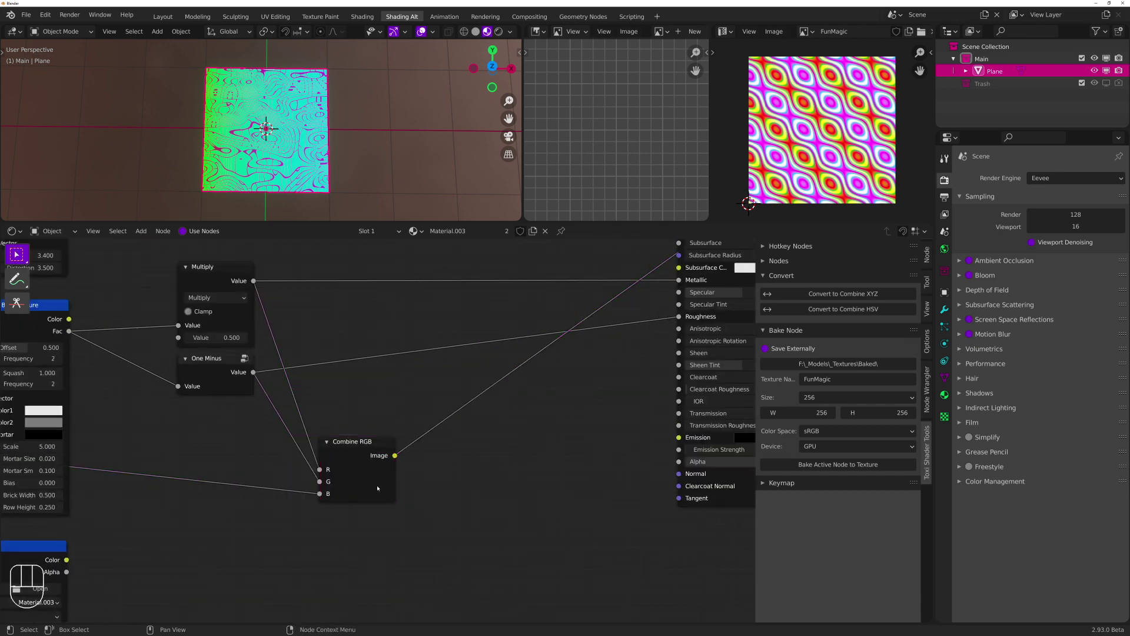
pyautogui.click(856, 380)
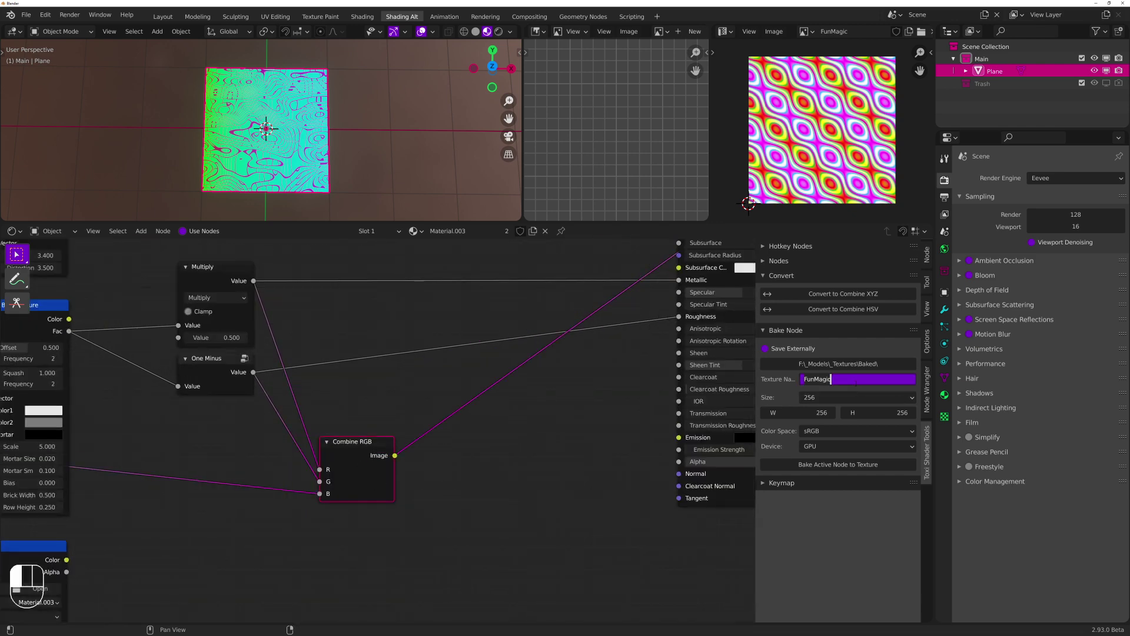
pyautogui.write('Cool_RGB')
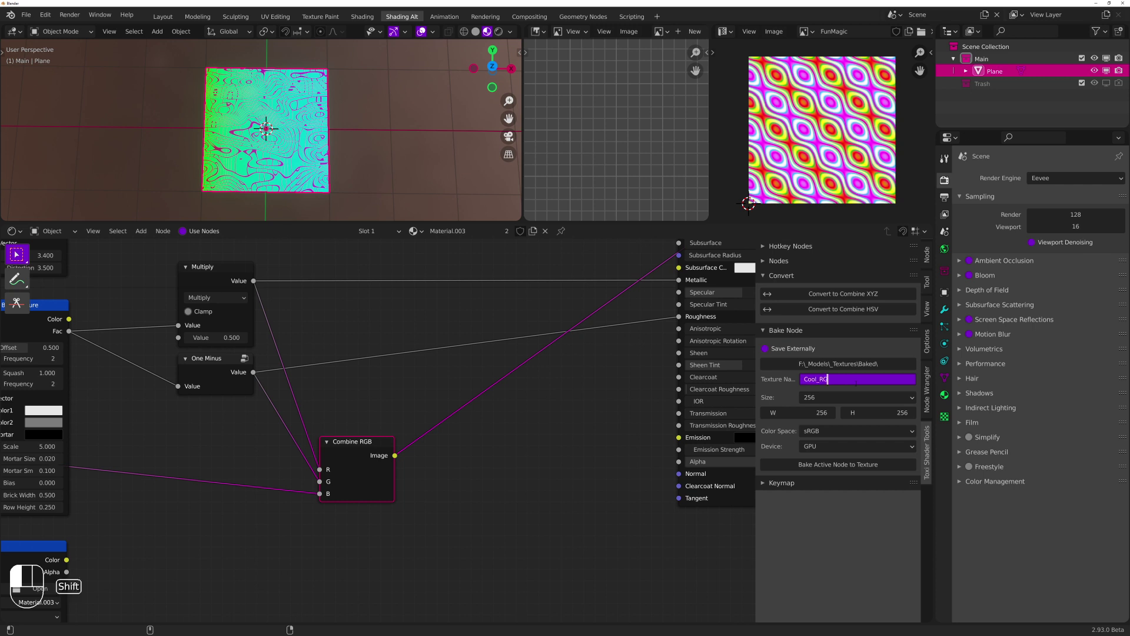
pyautogui.click(370, 380)
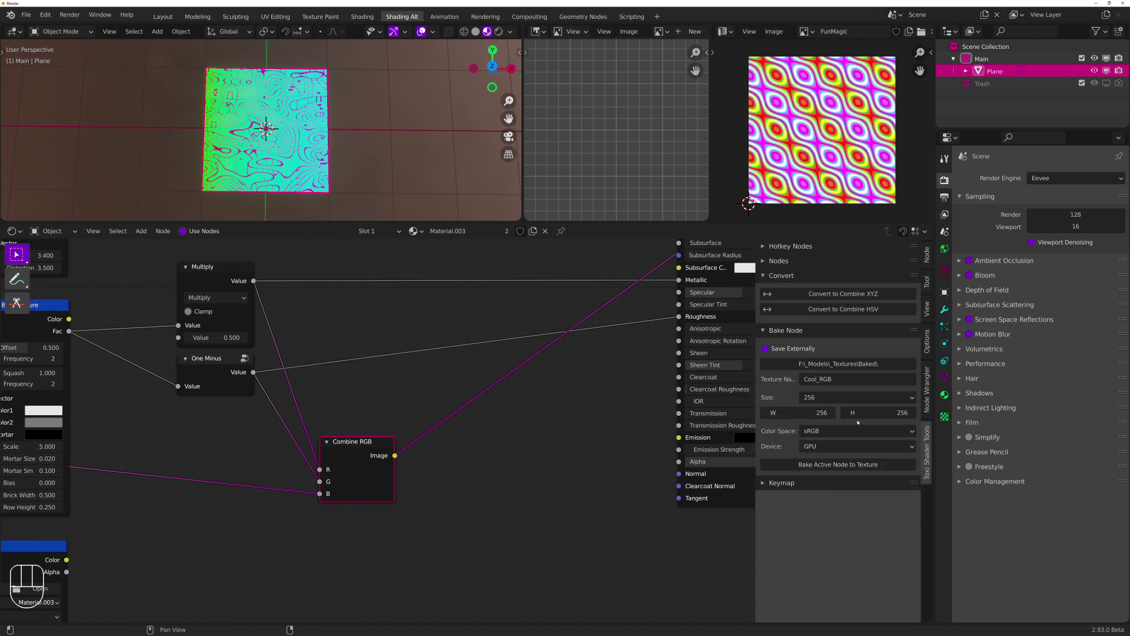
pyautogui.click(842, 398)
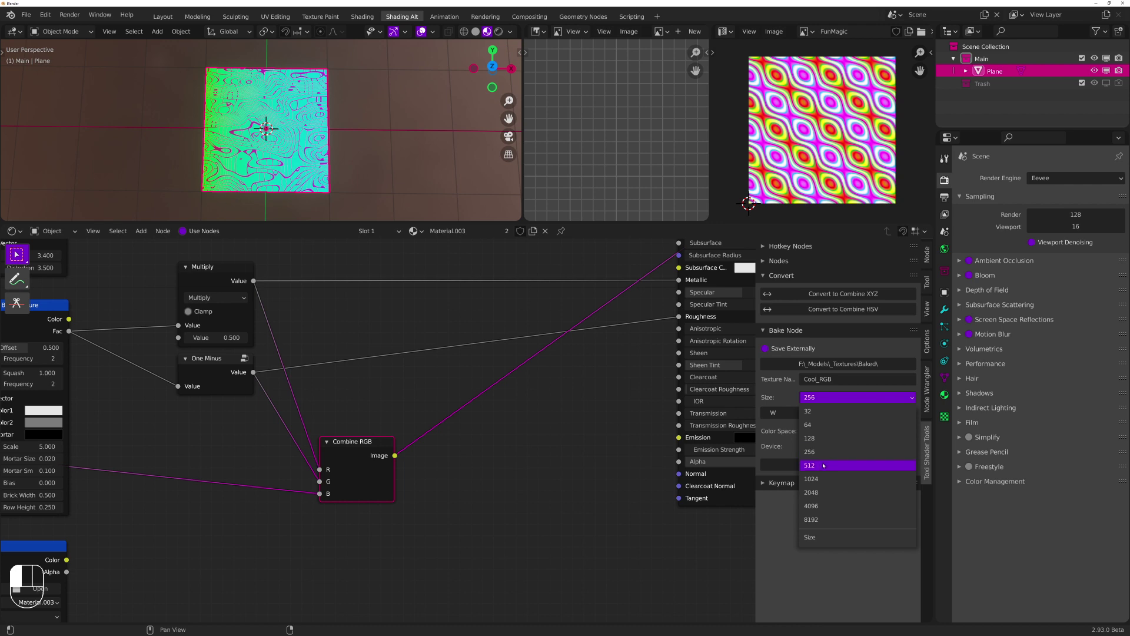
pyautogui.click(824, 465)
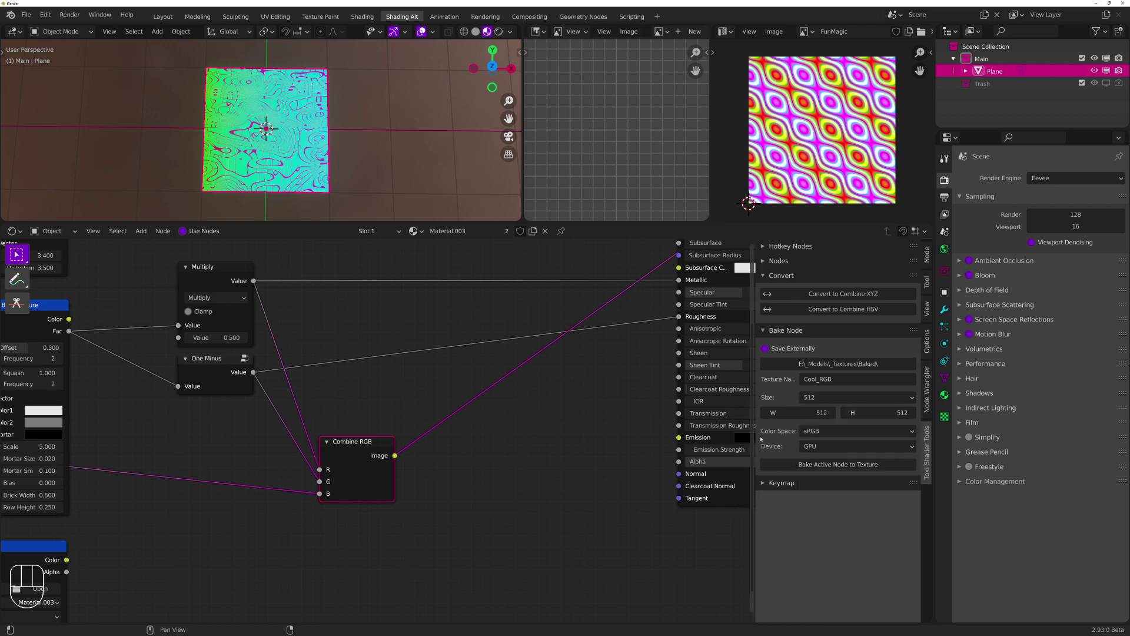
pyautogui.click(858, 465)
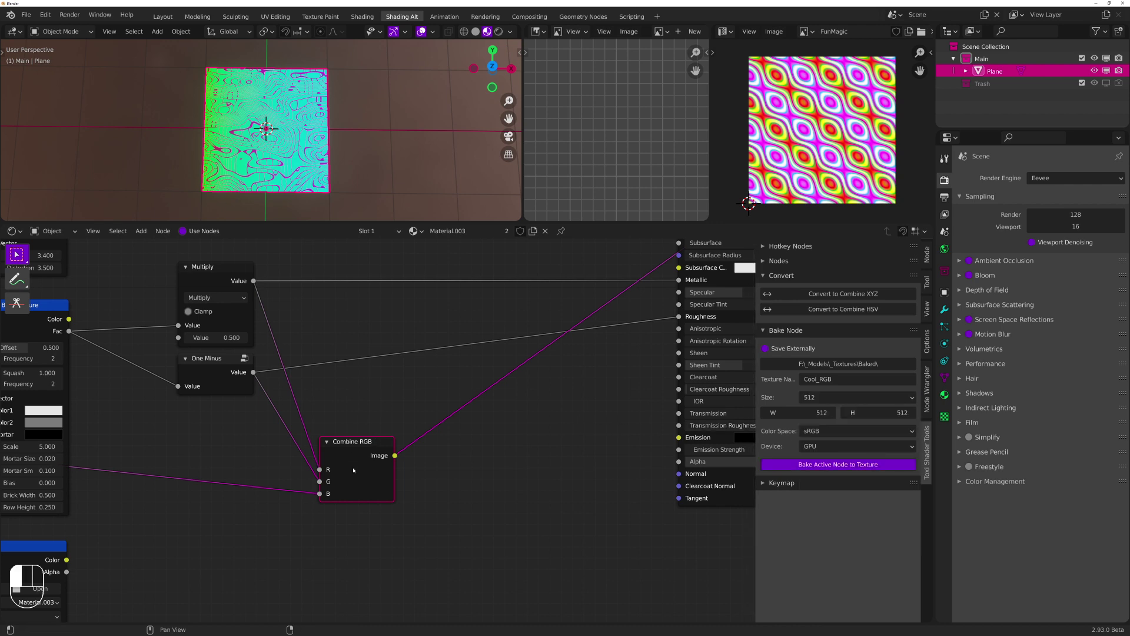
# Preview the Brick Texture's Fac output on the plane
pyautogui.moveTo(436, 487); pyautogui.dragTo(505, 396, button='middle')
pyautogui.scroll(-2, 356, 436)
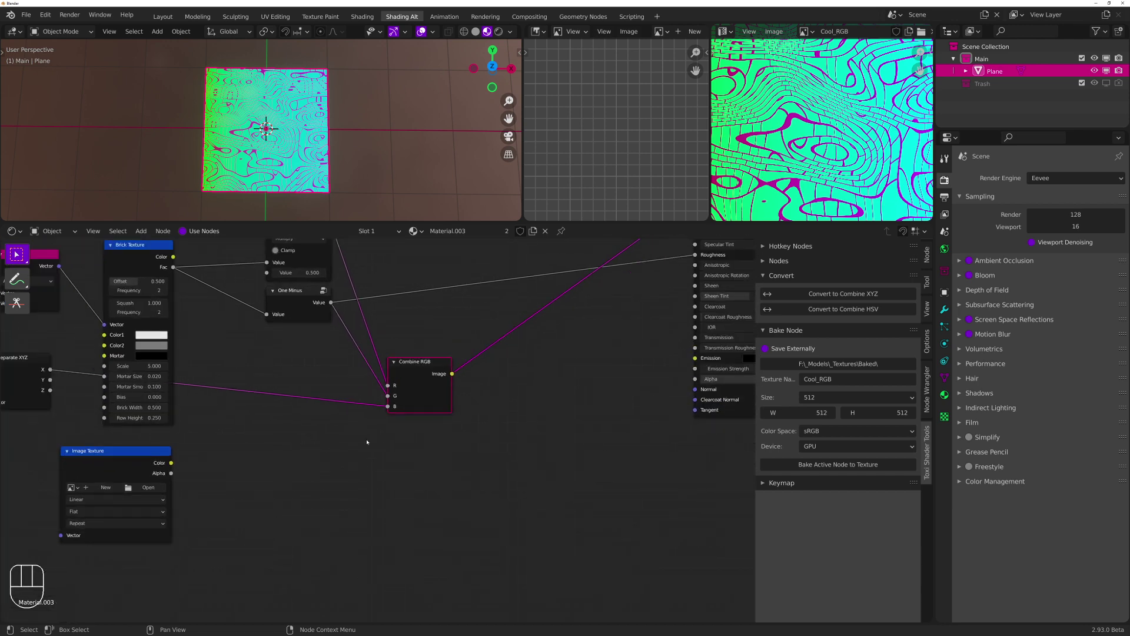
pyautogui.moveTo(295, 449); pyautogui.dragTo(295, 400, button='middle')
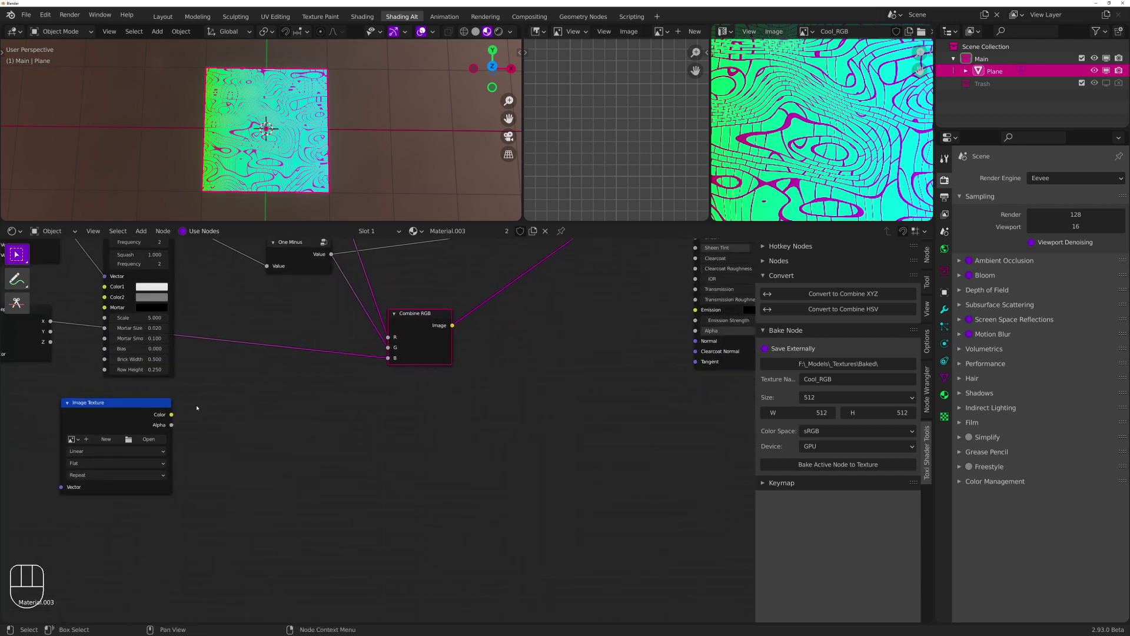
pyautogui.moveTo(147, 416); pyautogui.dragTo(210, 469, button='middle')
pyautogui.keyDown('ctrl'); pyautogui.keyDown('shift'); pyautogui.click(216, 270); pyautogui.keyUp('shift'); pyautogui.keyUp('ctrl')
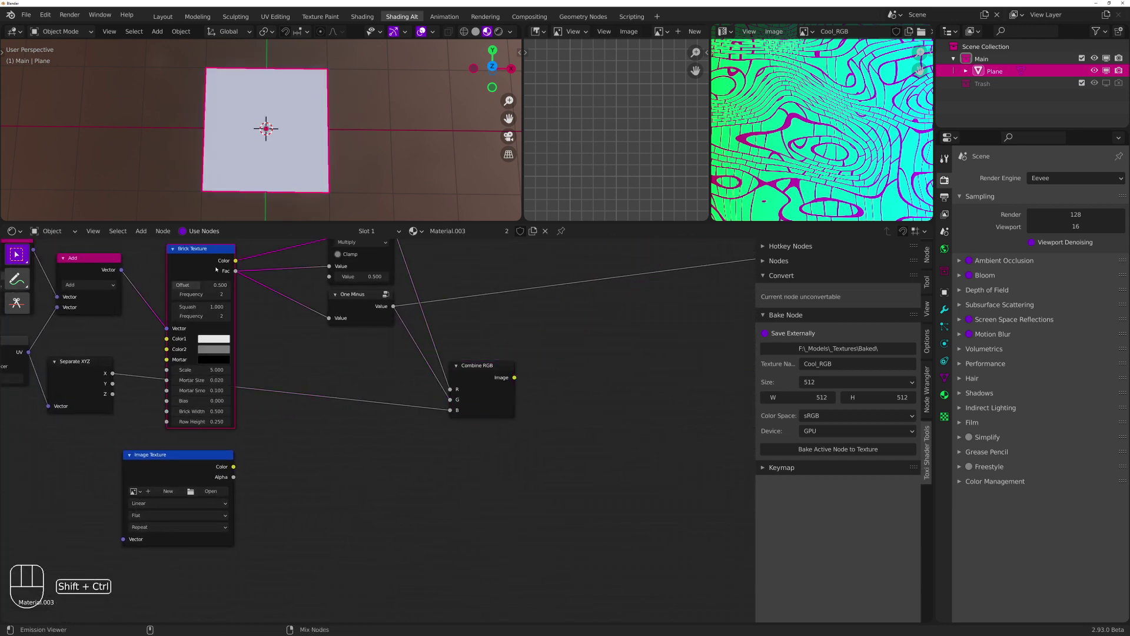
pyautogui.keyDown('ctrl'); pyautogui.keyDown('shift'); pyautogui.click(216, 269); pyautogui.keyUp('shift'); pyautogui.keyUp('ctrl')
pyautogui.click(356, 386)
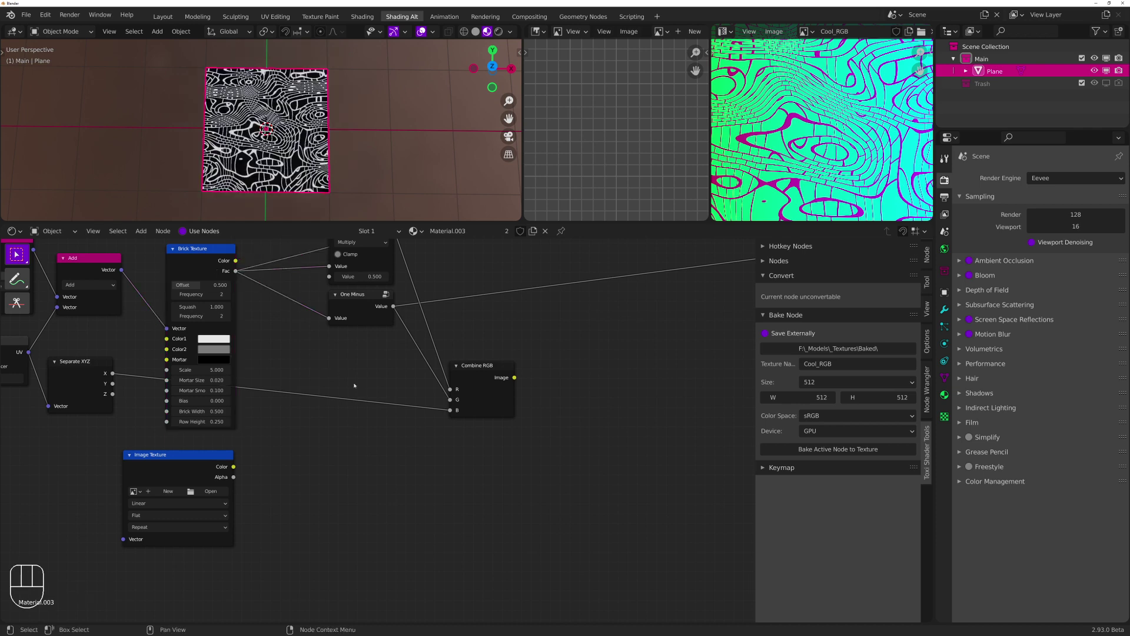
# Place a math Add node below One Minus, set its second value to 0, and feed it the Brick Texture's Fac
pyautogui.moveTo(376, 359); pyautogui.dragTo(391, 419, button='middle')
pyautogui.press('a')
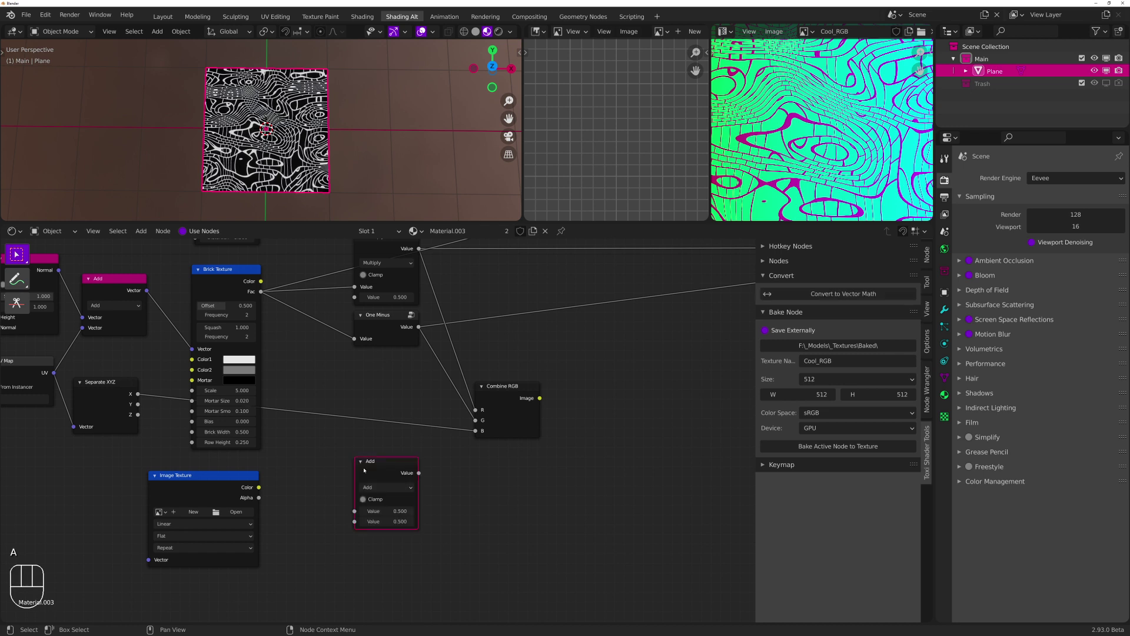
pyautogui.click(391, 521)
pyautogui.write('0')
pyautogui.press('Return')
pyautogui.moveTo(260, 292); pyautogui.dragTo(355, 511)
# Rename the bake texture Cool_A and bake the math Add node to it
pyautogui.click(853, 361)
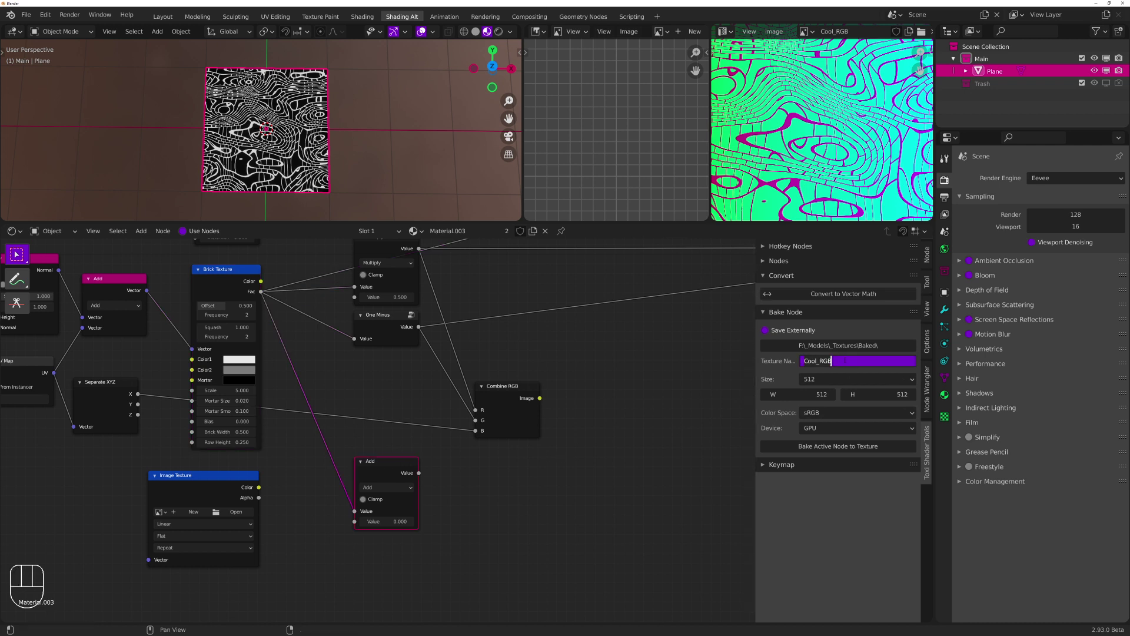
pyautogui.press('BackSpace')
pyautogui.press('BackSpace')
pyautogui.press('BackSpace')
pyautogui.write('A')
pyautogui.press('Return')
pyautogui.click(838, 446)
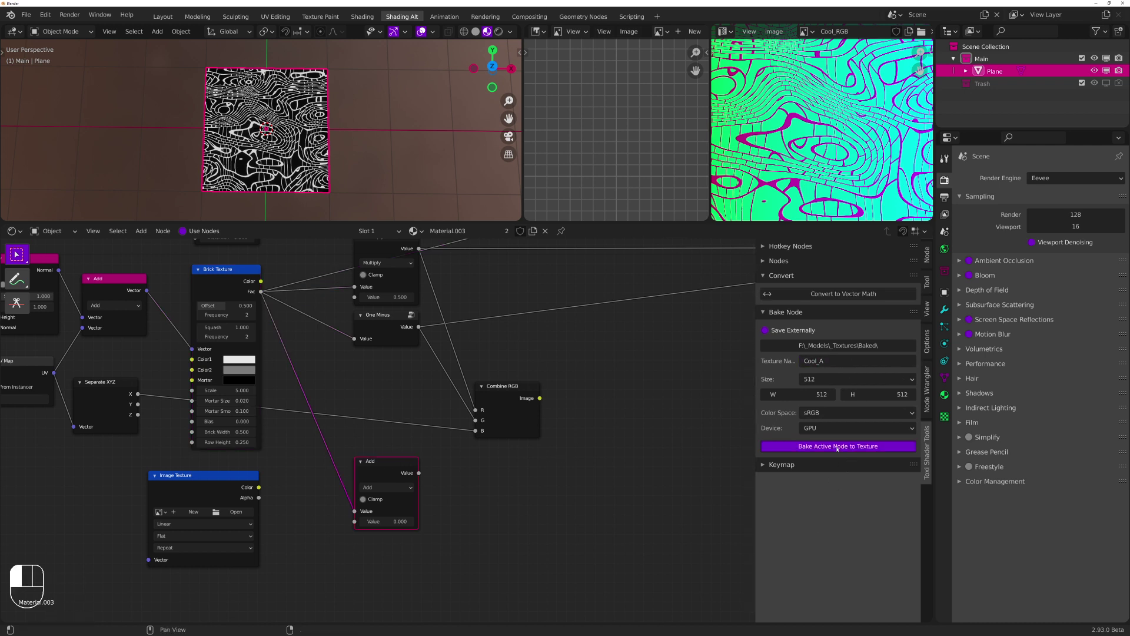
# Display the baked Cool_A texture in the image editor and fit it in view
pyautogui.click(804, 31)
pyautogui.click(830, 61)
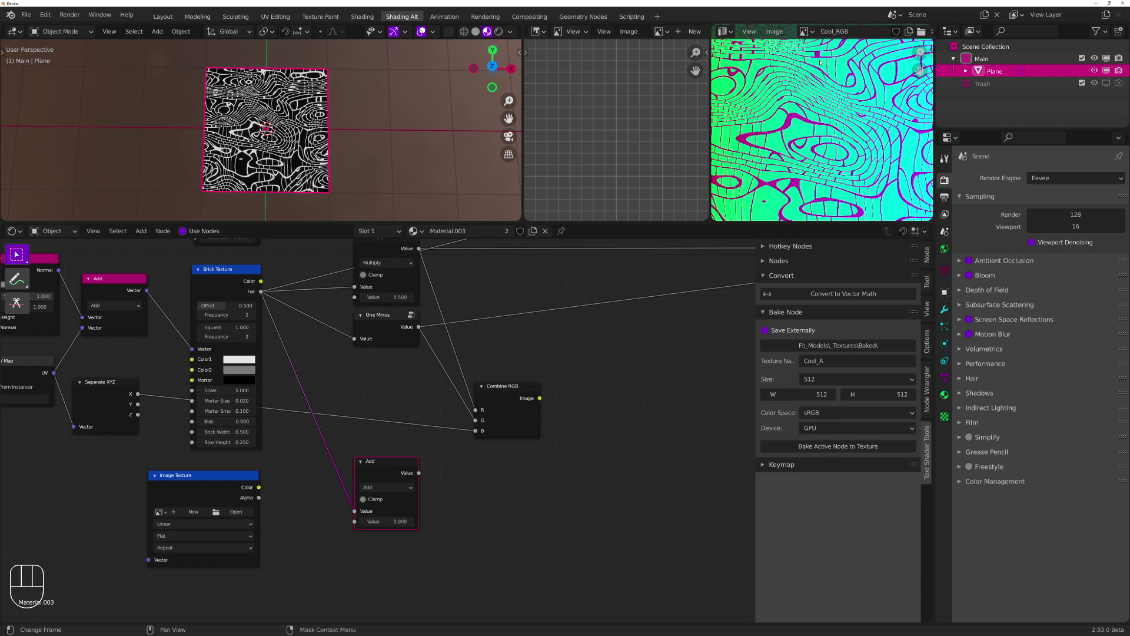
pyautogui.click(805, 31)
pyautogui.click(825, 47)
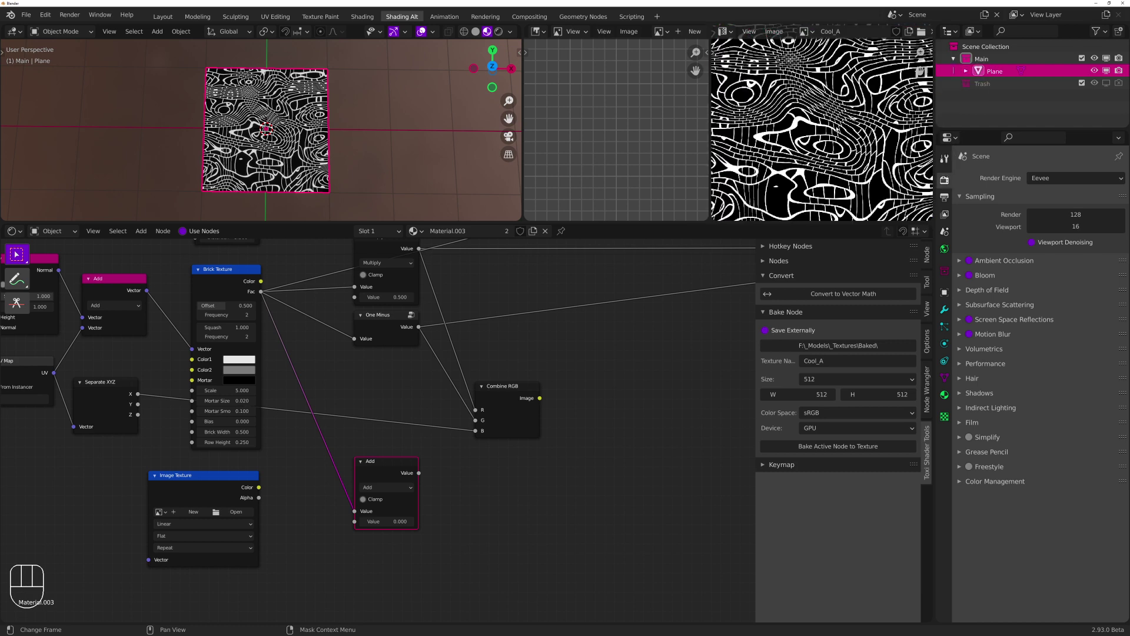
pyautogui.scroll(-4, 838, 129)
pyautogui.scroll(3, 837, 129)
pyautogui.scroll(-1, 837, 129)
pyautogui.click(806, 32)
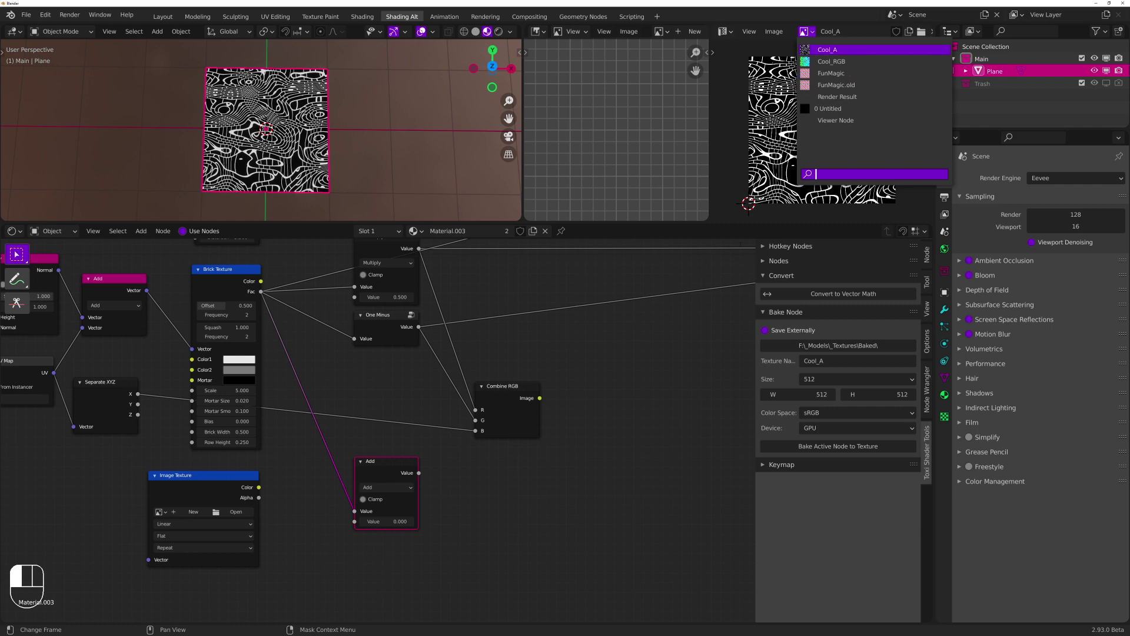
pyautogui.click(827, 49)
# Switch to the ToxiAlphaAdder program and move its window to the middle of the empty screen
pyautogui.keyDown('shift'); pyautogui.moveTo(612, 334); pyautogui.dragTo(500, 390, button='middle'); pyautogui.keyUp('shift')
pyautogui.scroll(-2, 526, 374)
pyautogui.scroll(-2, 527, 374)
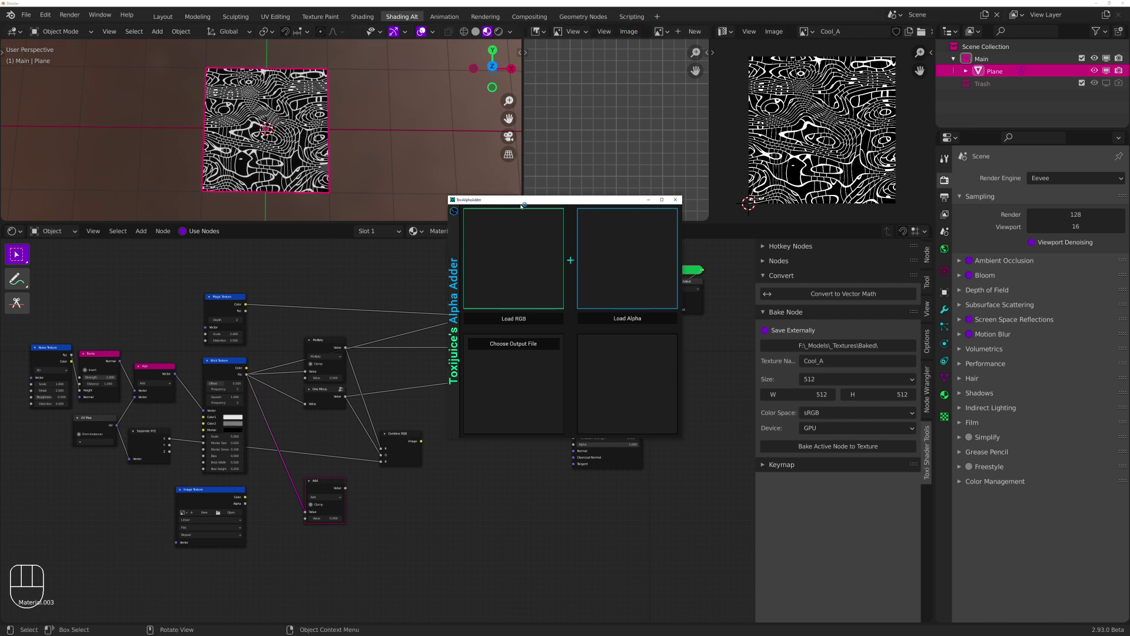
pyautogui.moveTo(541, 199); pyautogui.dragTo(564, 0)
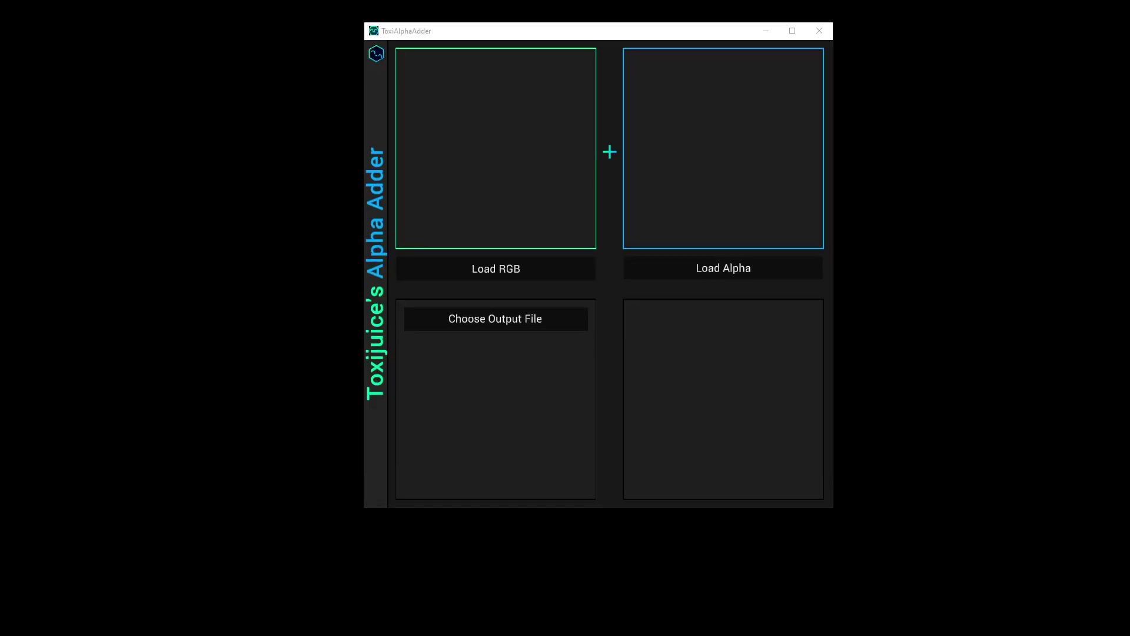
pyautogui.moveTo(613, 30); pyautogui.dragTo(590, 74)
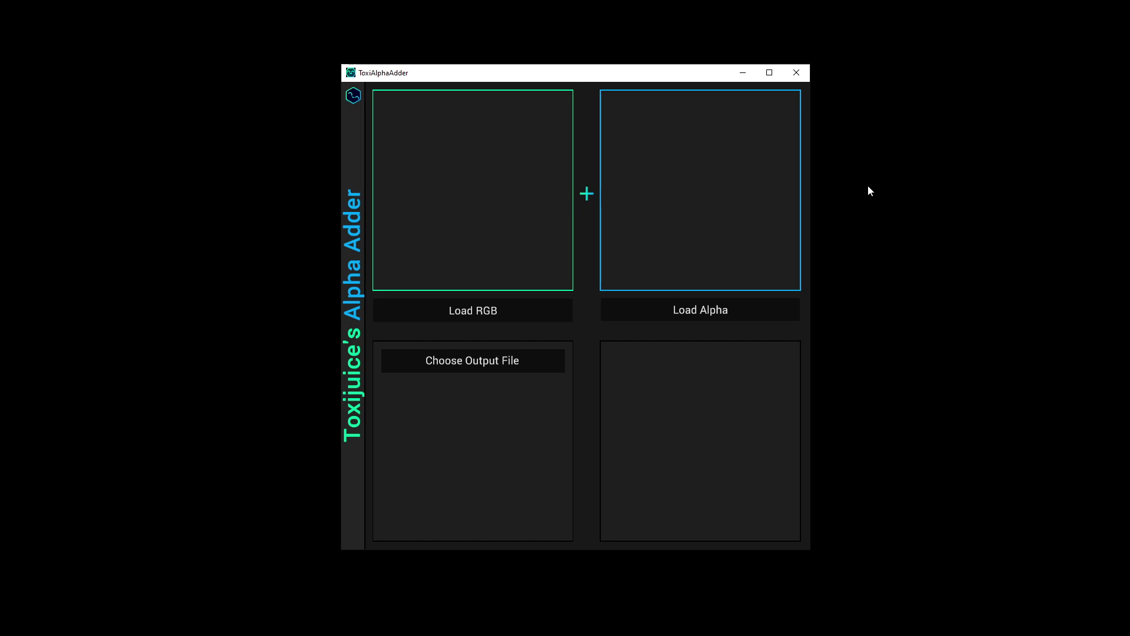
# Load Cool_RGB.png as the RGB image and Cool_A.png as the alpha image from the Baked folder
pyautogui.click(544, 315)
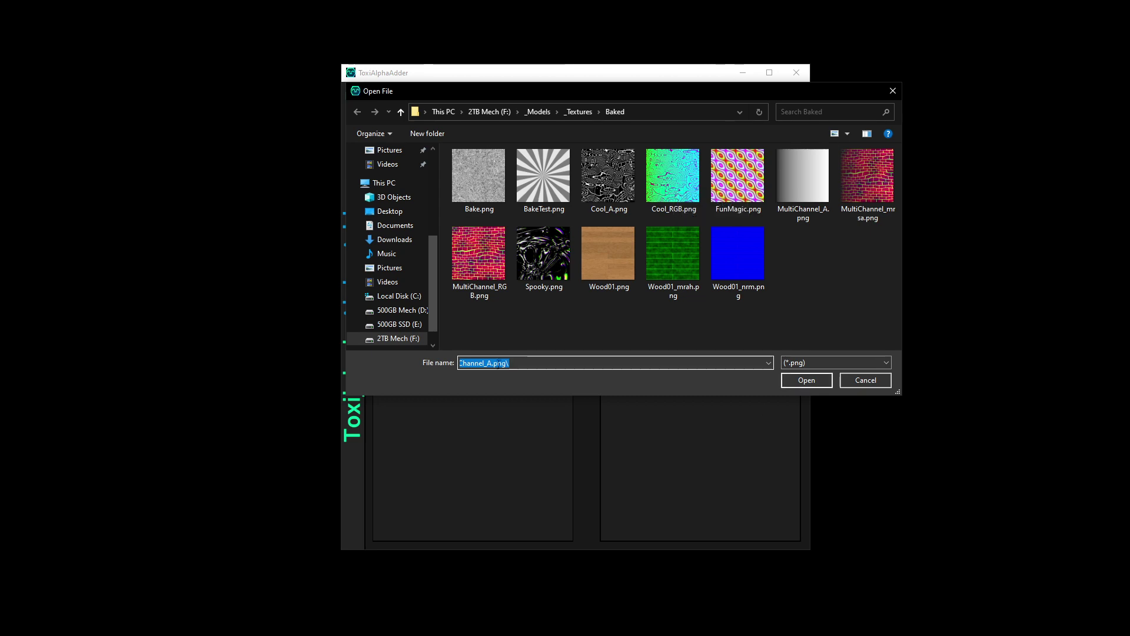
pyautogui.click(688, 182)
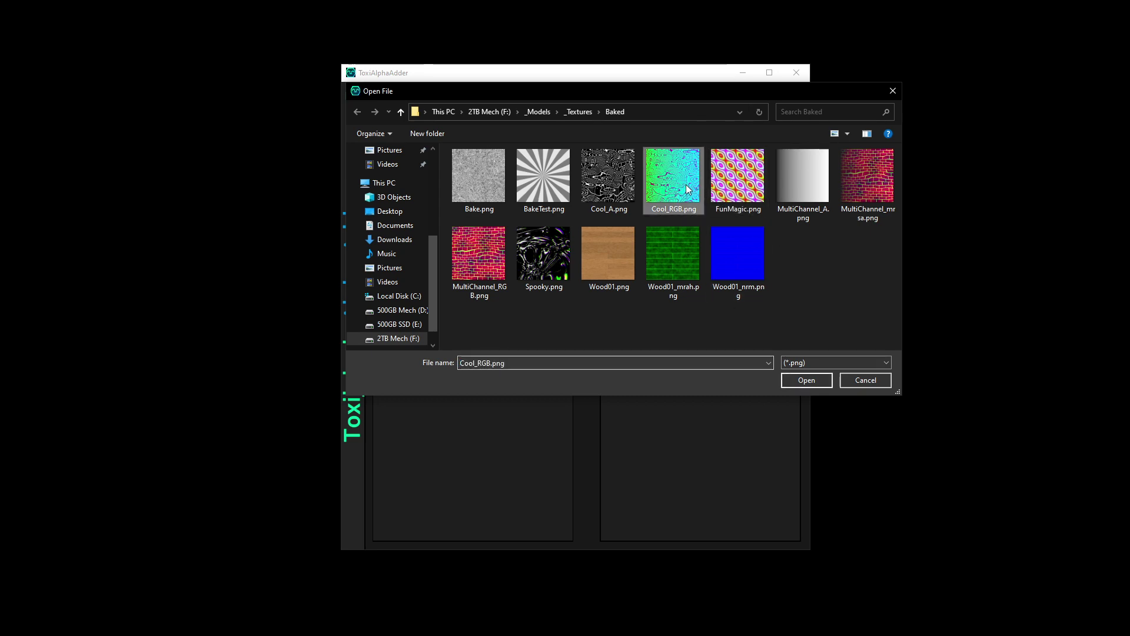
pyautogui.click(798, 381)
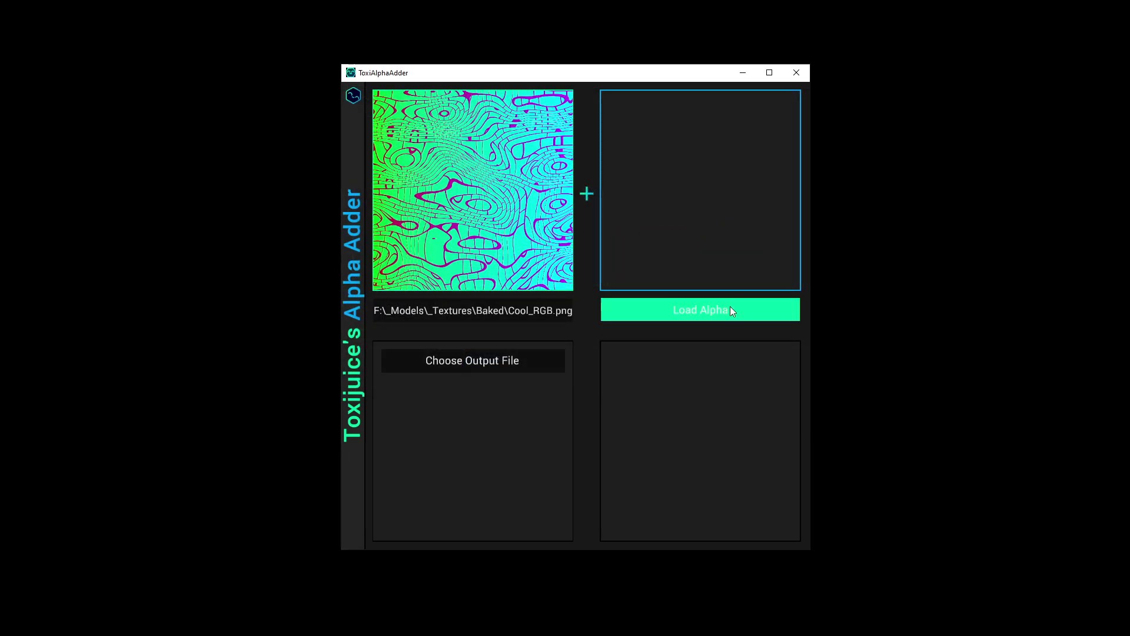
pyautogui.click(730, 307)
pyautogui.click(608, 176)
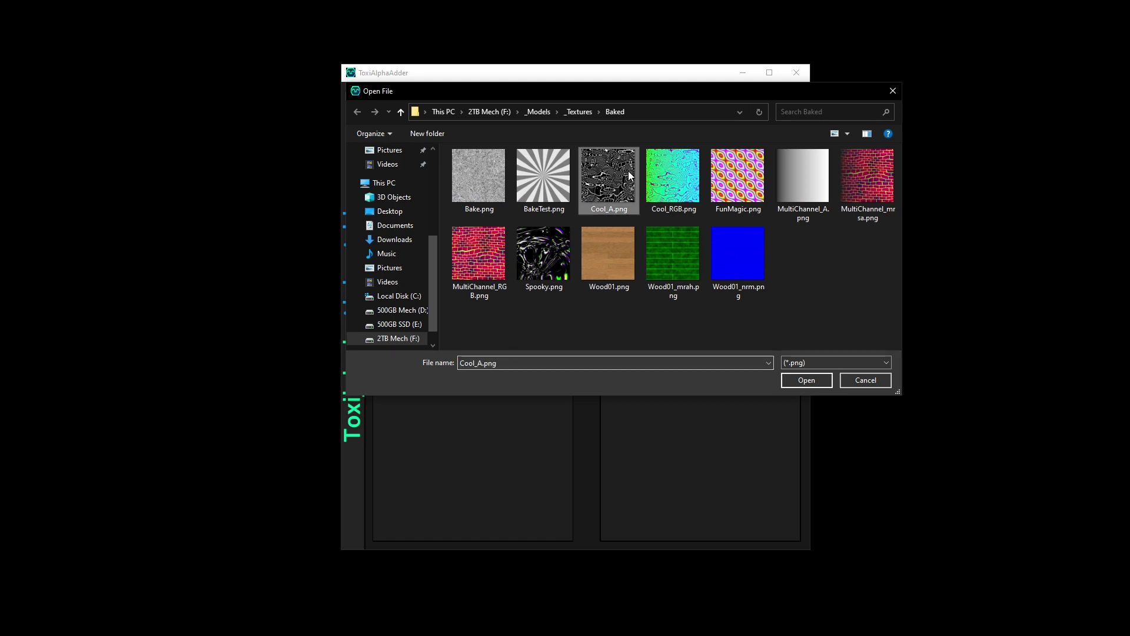
pyautogui.click(801, 384)
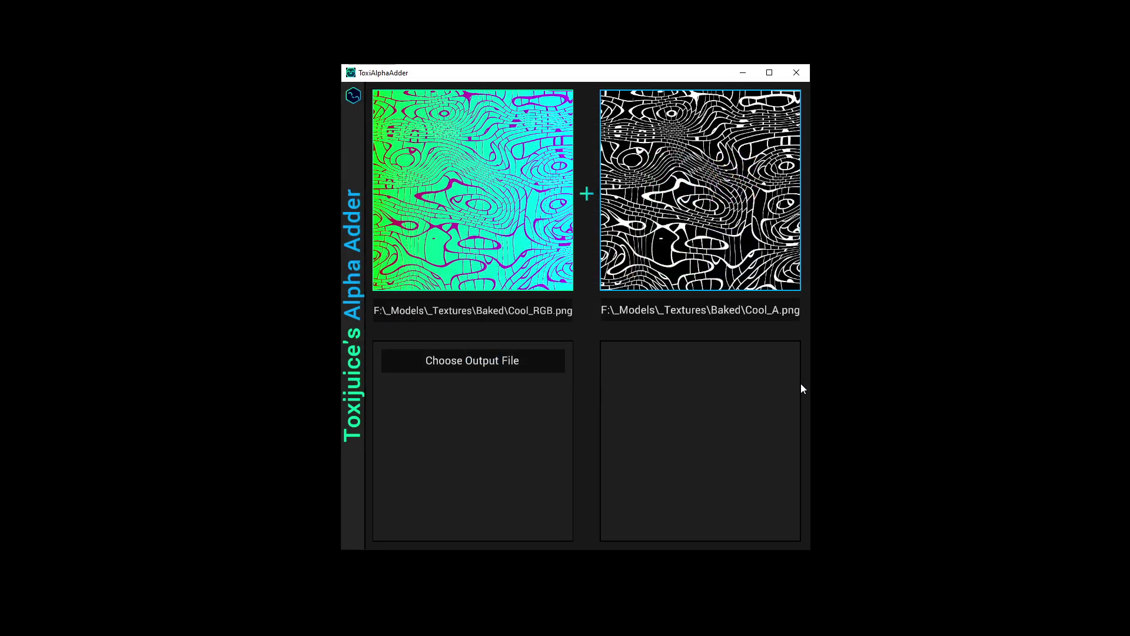
# Set the output file to Cool_mrah.png in the Baked folder, then combine the RGB and alpha images and save the result
pyautogui.click(549, 364)
pyautogui.moveTo(441, 339); pyautogui.dragTo(473, 352)
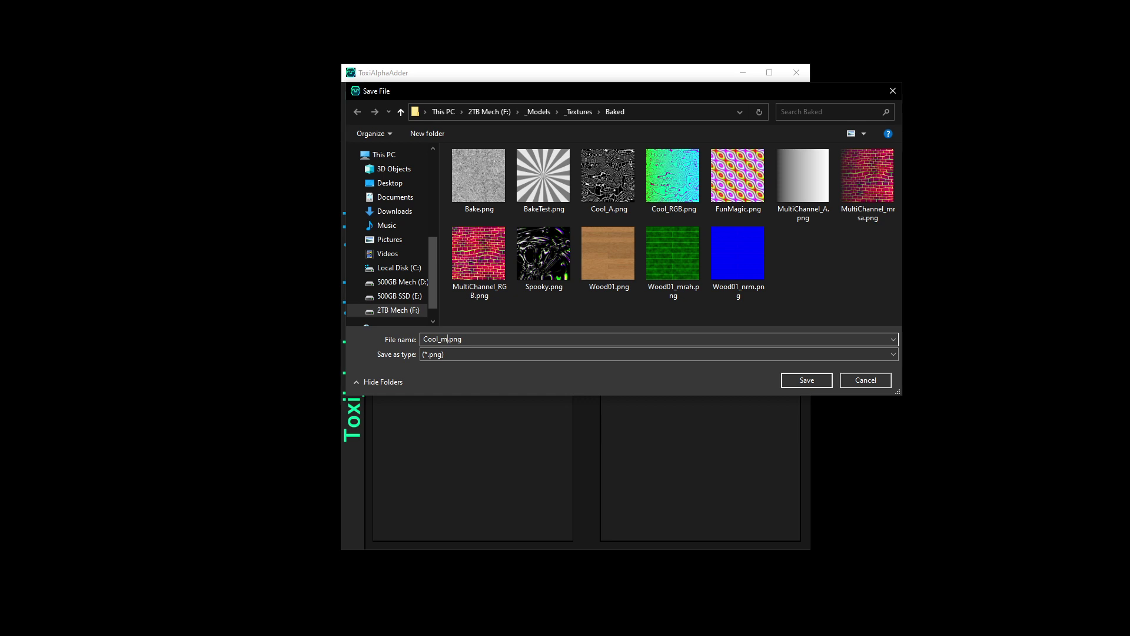
pyautogui.write('rah')
pyautogui.click(803, 383)
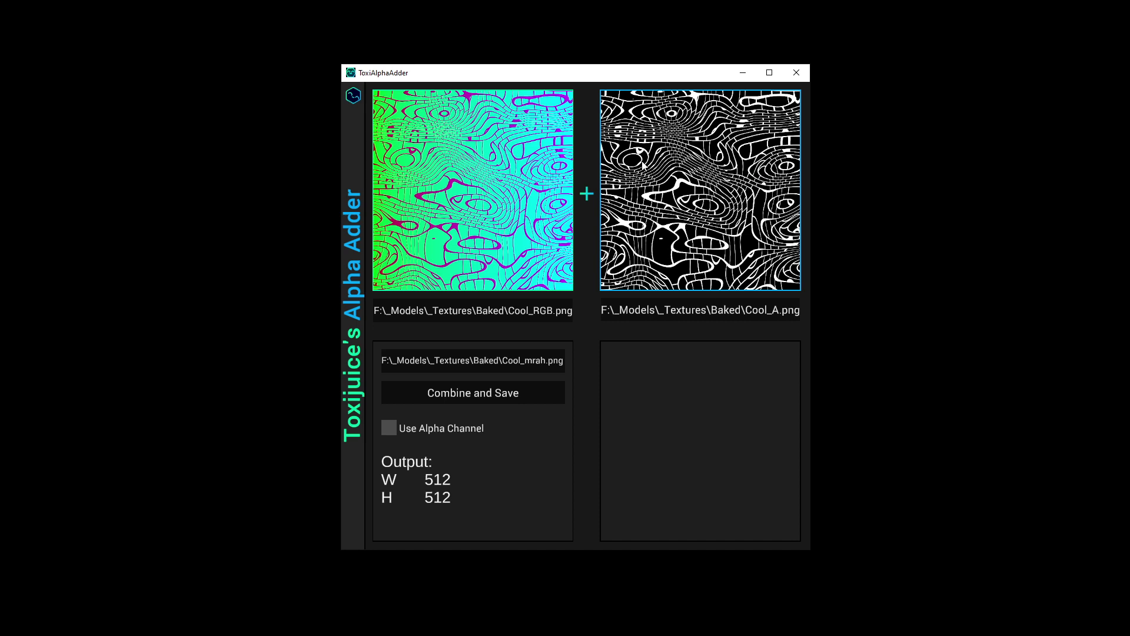
pyautogui.click(389, 429)
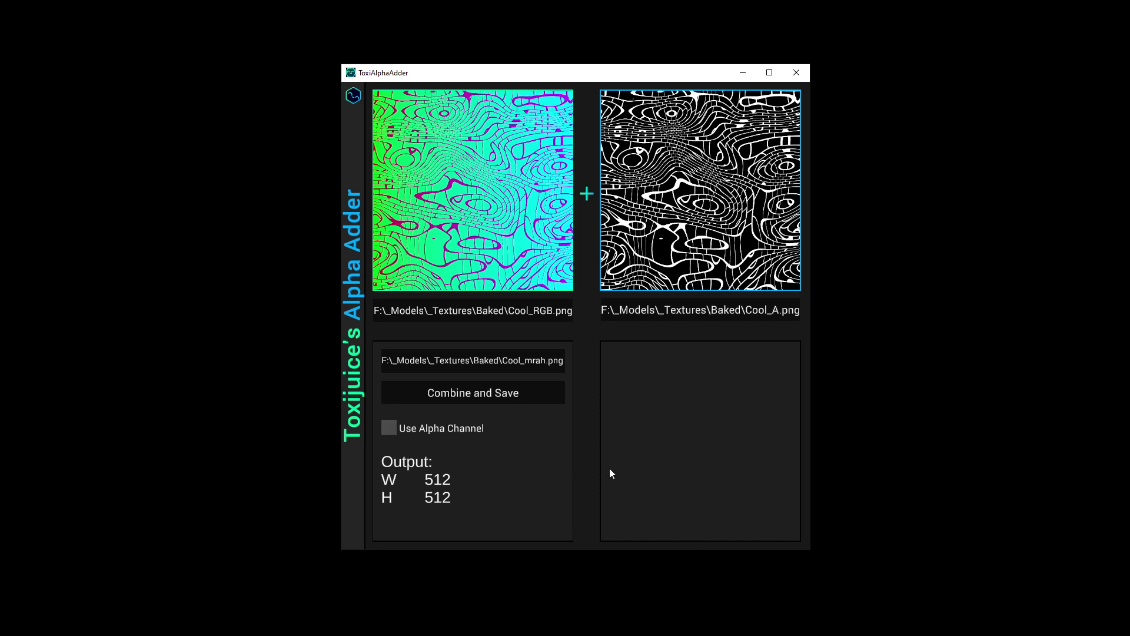
pyautogui.click(492, 394)
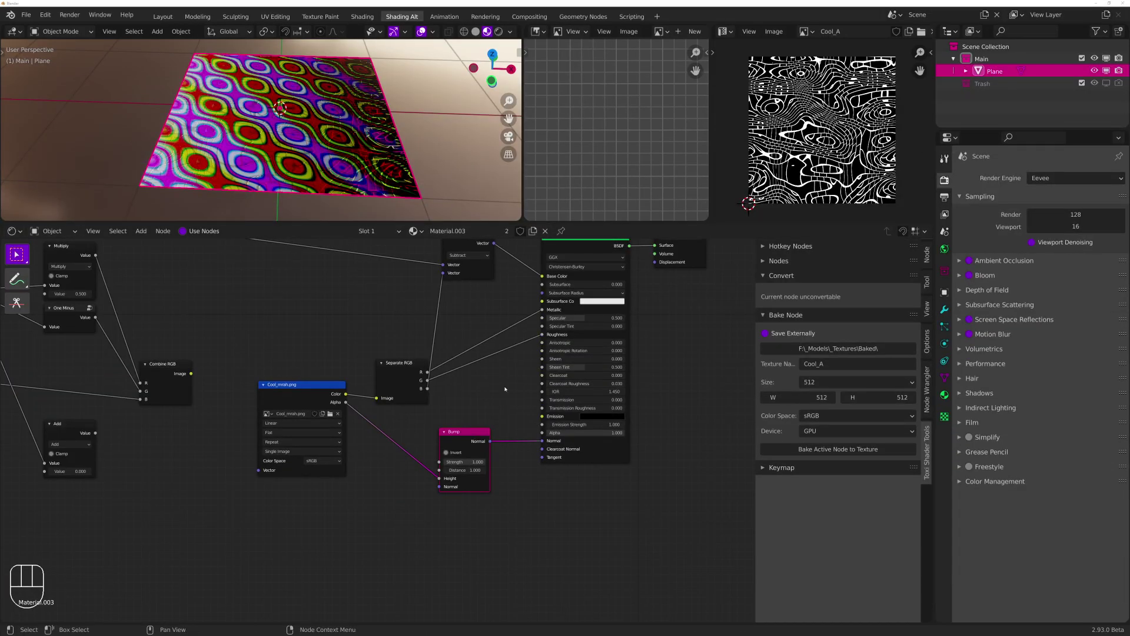
# In Blender's node graph, move the Separate RGB node slightly up and place the Bump node directly beneath it, beside the Cool_mrah.png texture
pyautogui.moveTo(400, 357); pyautogui.dragTo(411, 387, button='middle')
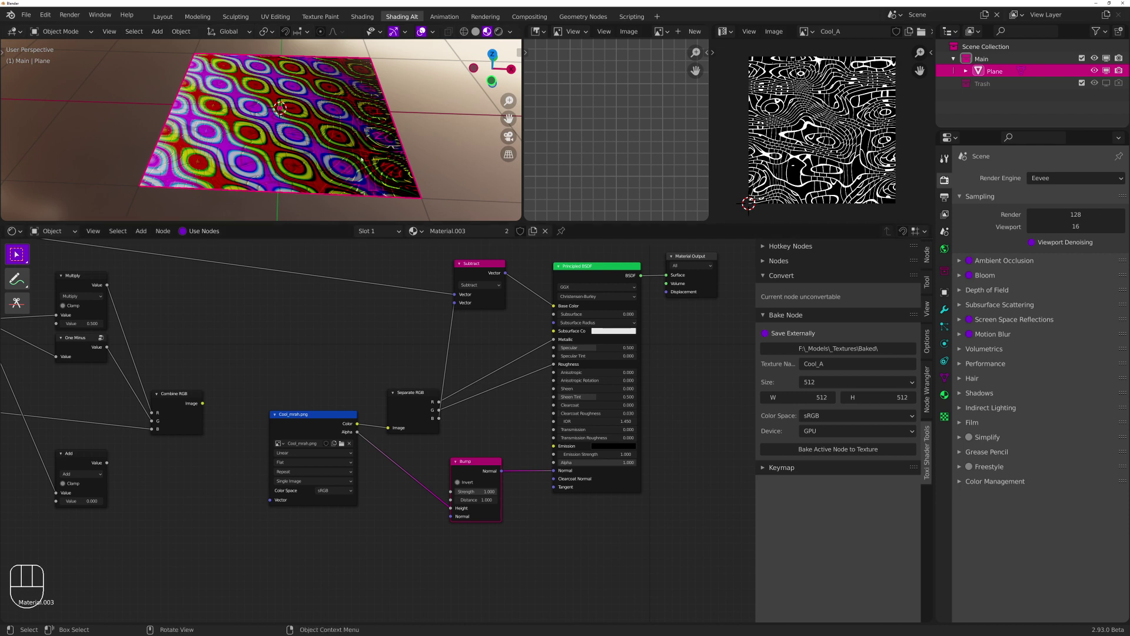
pyautogui.moveTo(336, 156); pyautogui.dragTo(350, 169, button='middle')
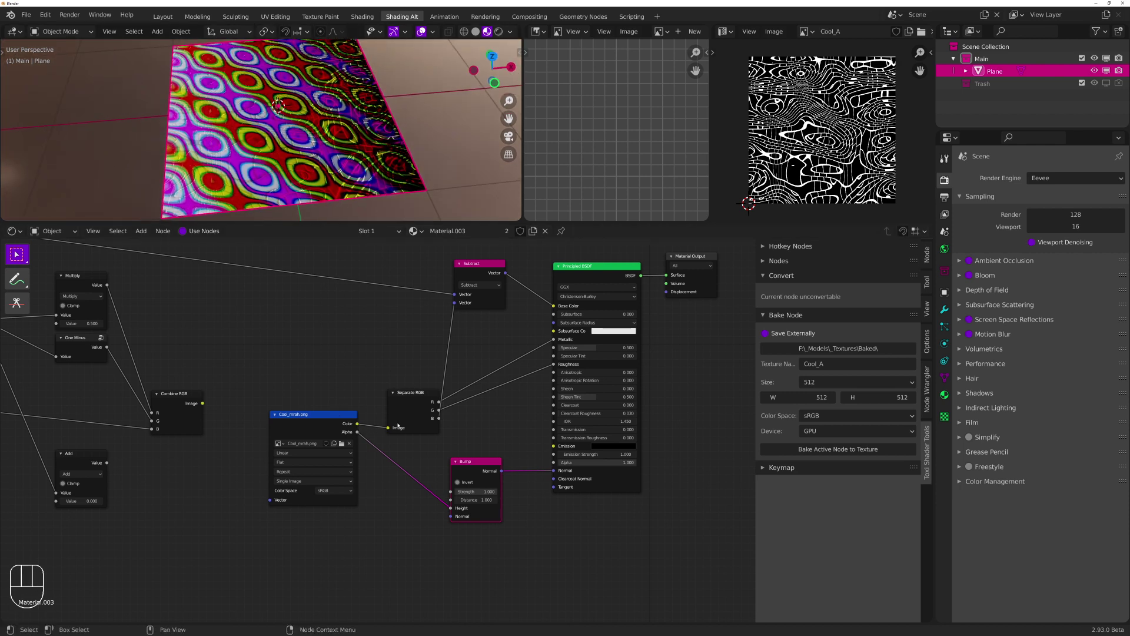
pyautogui.moveTo(398, 424); pyautogui.dragTo(398, 415)
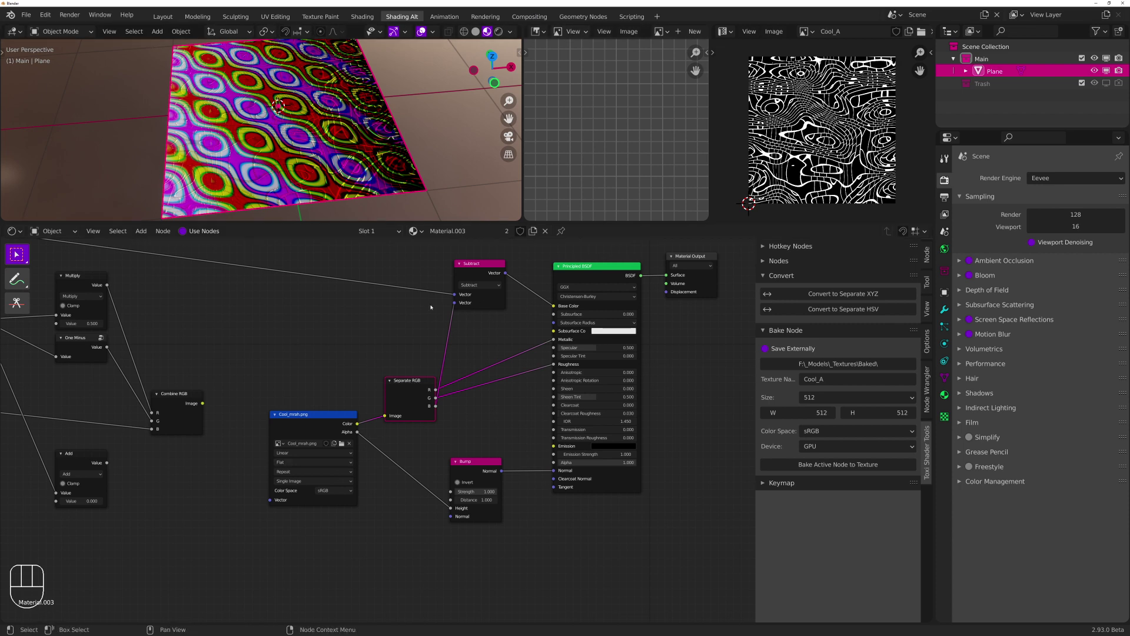
pyautogui.moveTo(430, 307); pyautogui.dragTo(404, 316, button='middle')
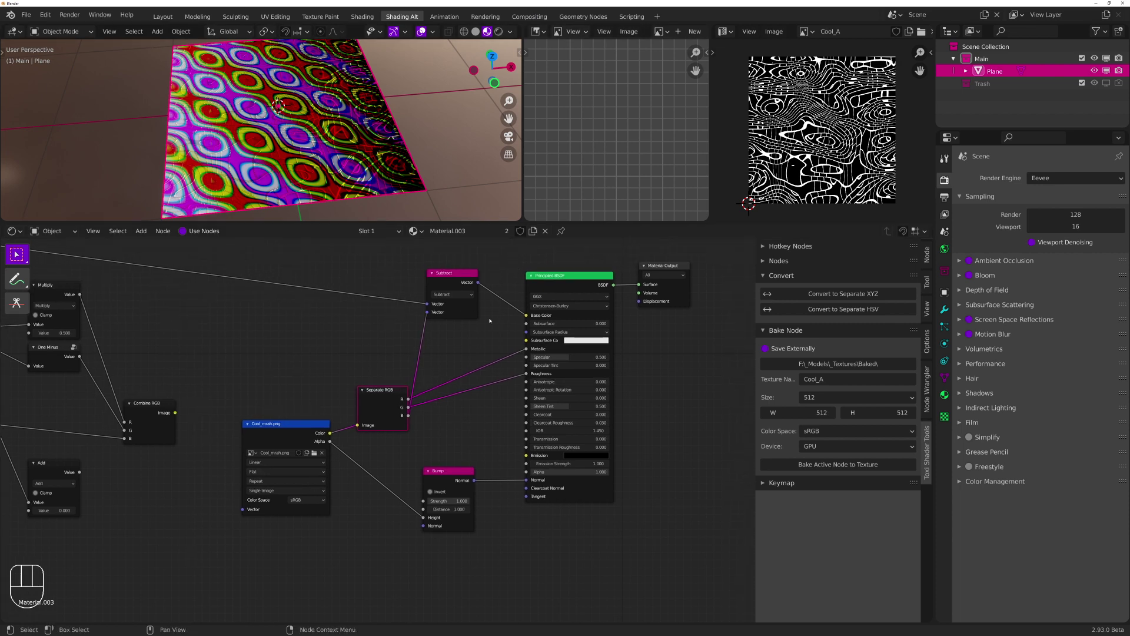
pyautogui.moveTo(444, 479); pyautogui.dragTo(376, 449)
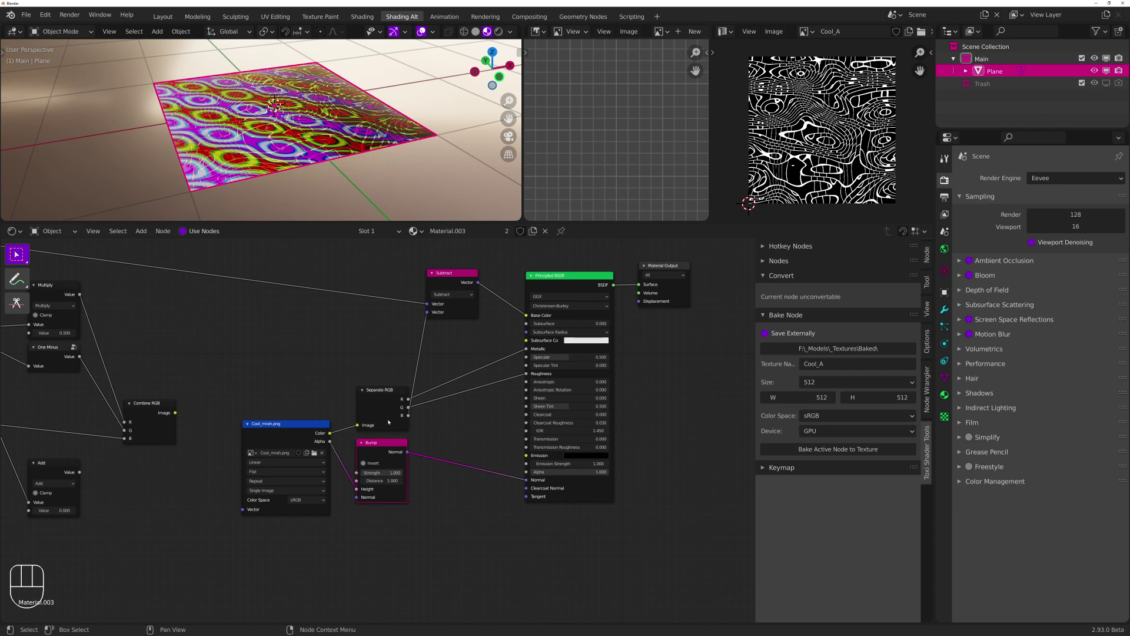
# Examine the plane's material from steep and shallow angles, moving the ToxiAlphaAdder window out of the way
pyautogui.moveTo(353, 141); pyautogui.dragTo(303, 214, button='middle')
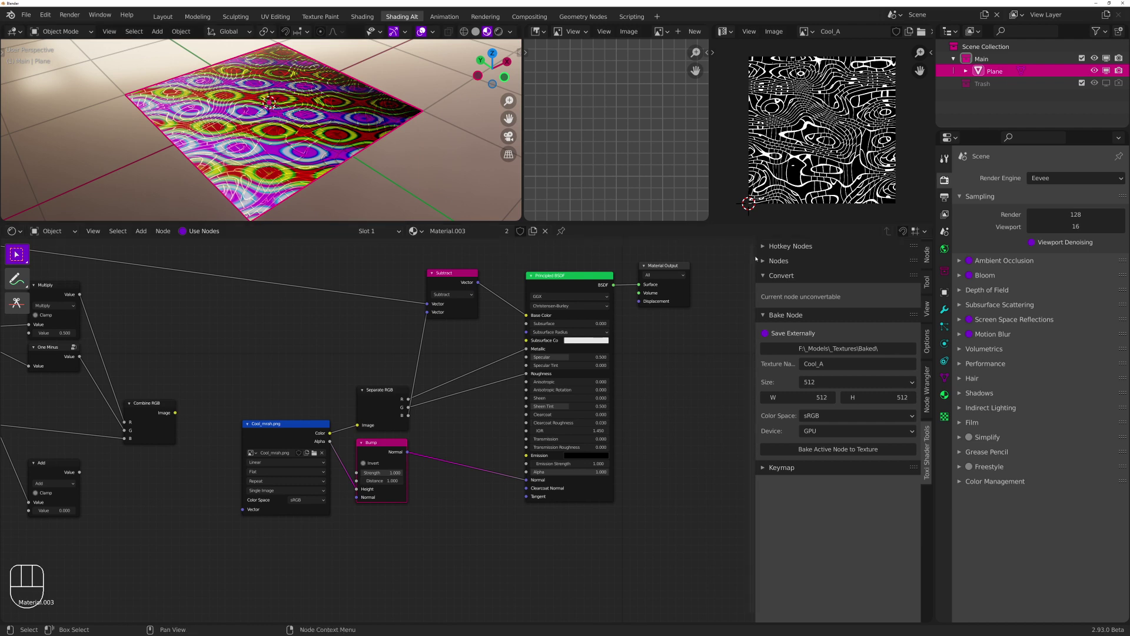
pyautogui.moveTo(377, 171); pyautogui.dragTo(326, 133, button='middle')
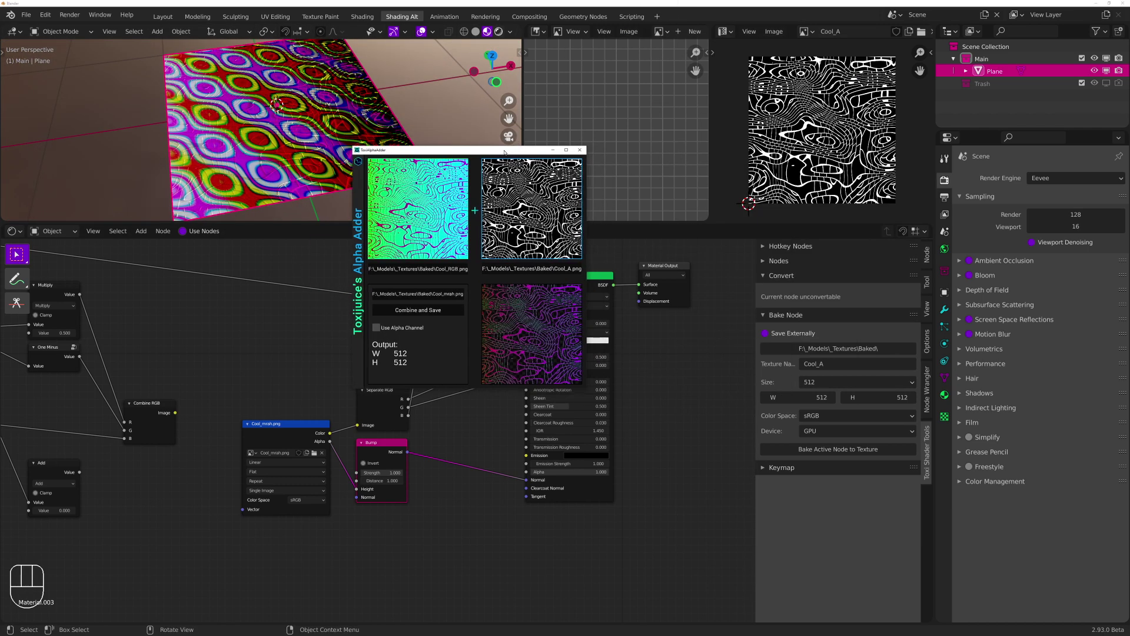
pyautogui.moveTo(366, 136)
pyautogui.mouseDown(button='middle')
pyautogui.moveTo(393, 131)
pyautogui.moveTo(395, 108)
pyautogui.moveTo(380, 119)
pyautogui.mouseUp(button='middle')
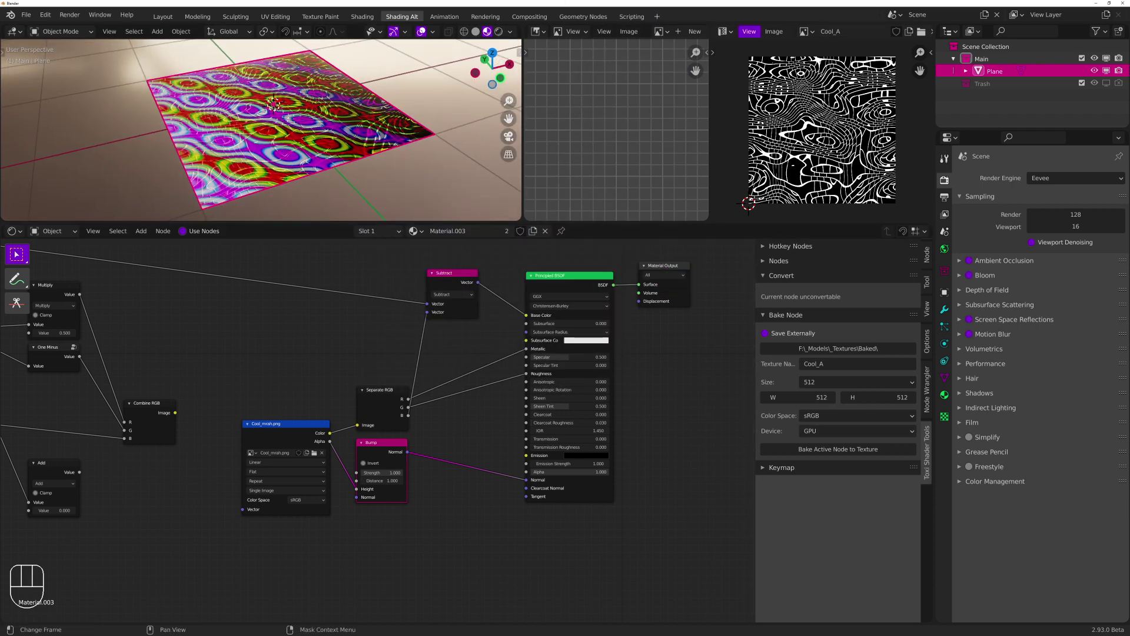
pyautogui.moveTo(382, 111); pyautogui.dragTo(403, 96, button='middle')
pyautogui.scroll(-3, 403, 96)
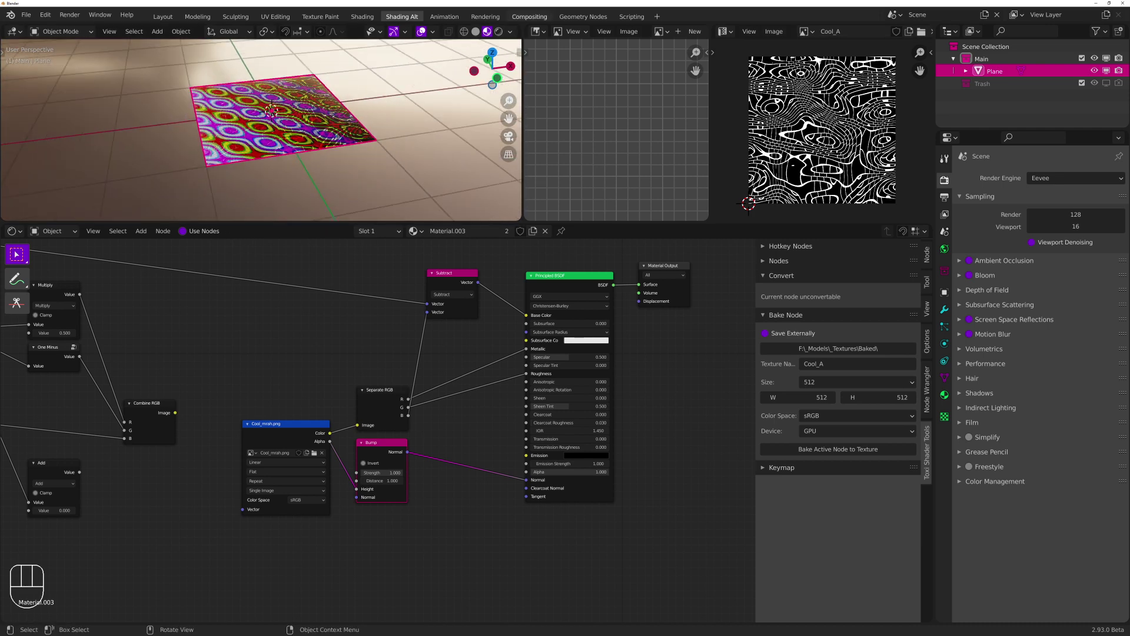
pyautogui.moveTo(738, 111); pyautogui.dragTo(705, 0)
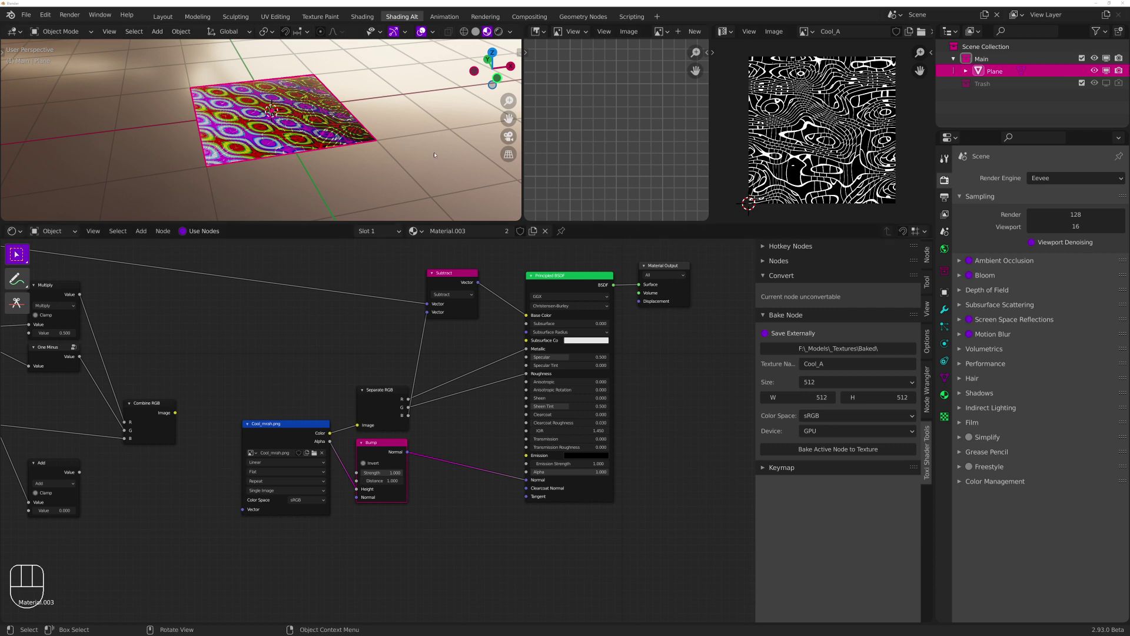
pyautogui.moveTo(420, 130); pyautogui.dragTo(355, 103, button='middle')
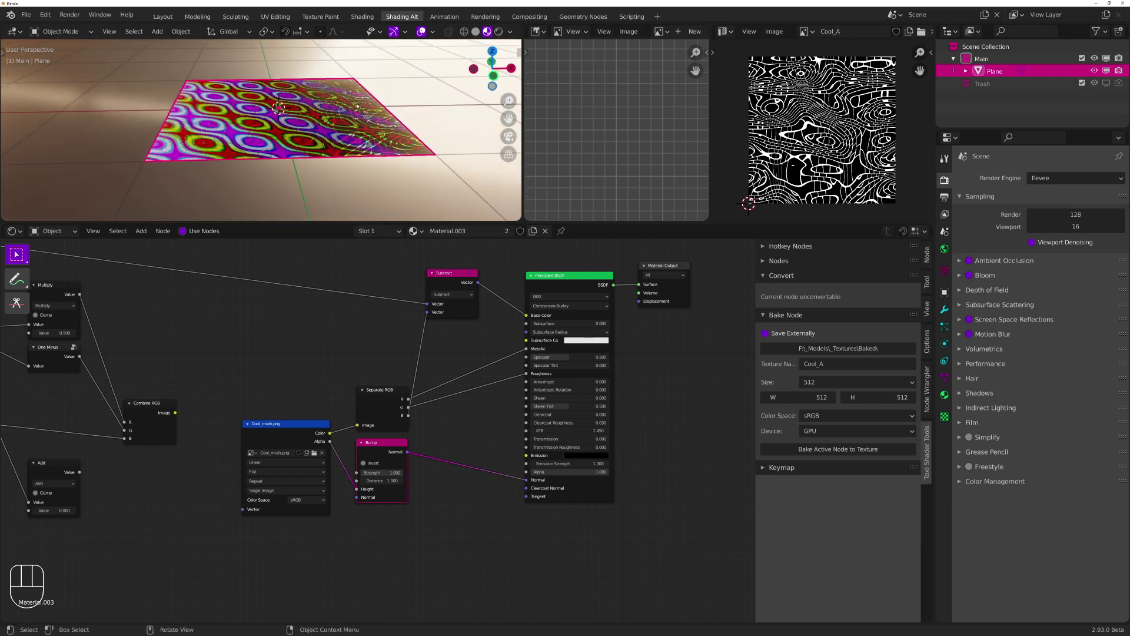
# Look through the shader add-on's Nodes, Convert and Bake Node sections and leave them all collapsed
pyautogui.click(839, 277)
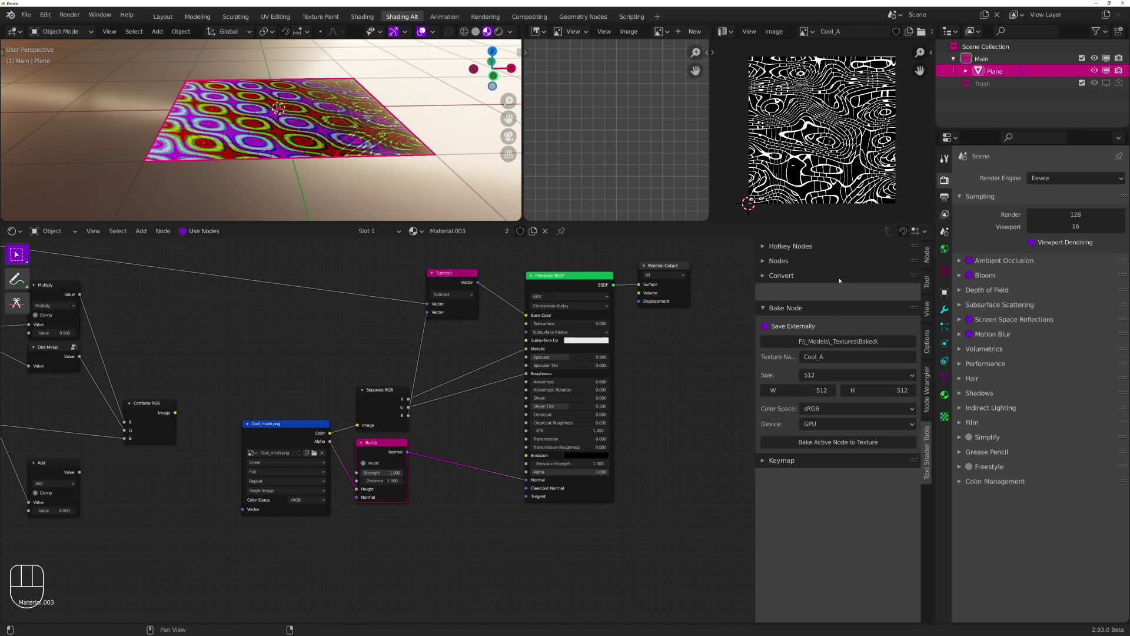
pyautogui.click(781, 276)
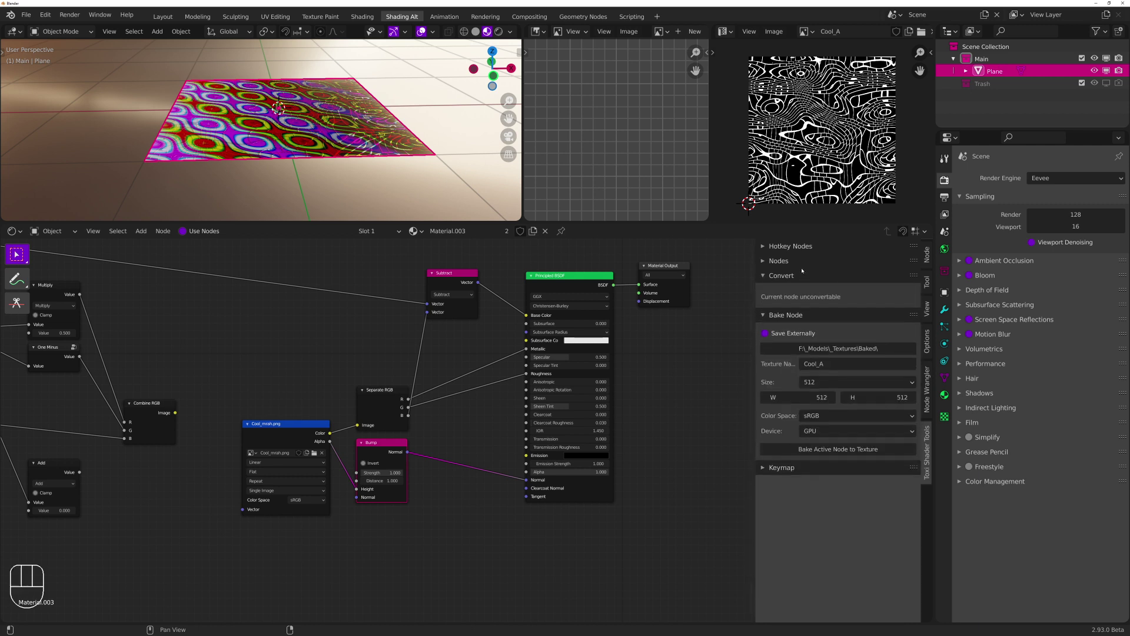
pyautogui.click(801, 262)
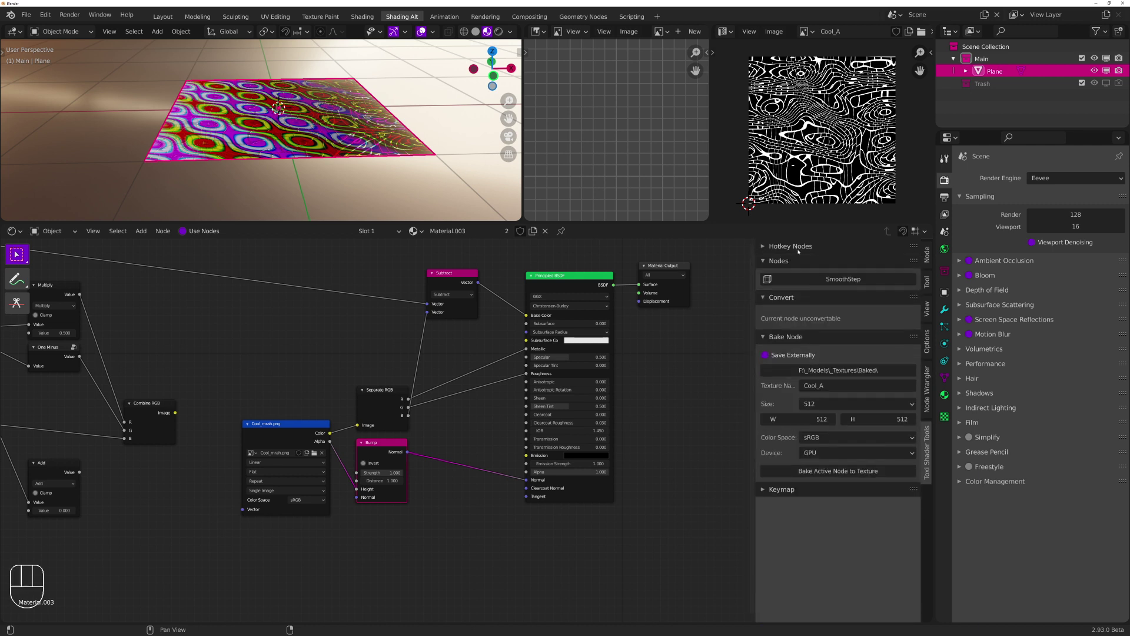
pyautogui.click(800, 262)
pyautogui.click(786, 275)
pyautogui.click(792, 289)
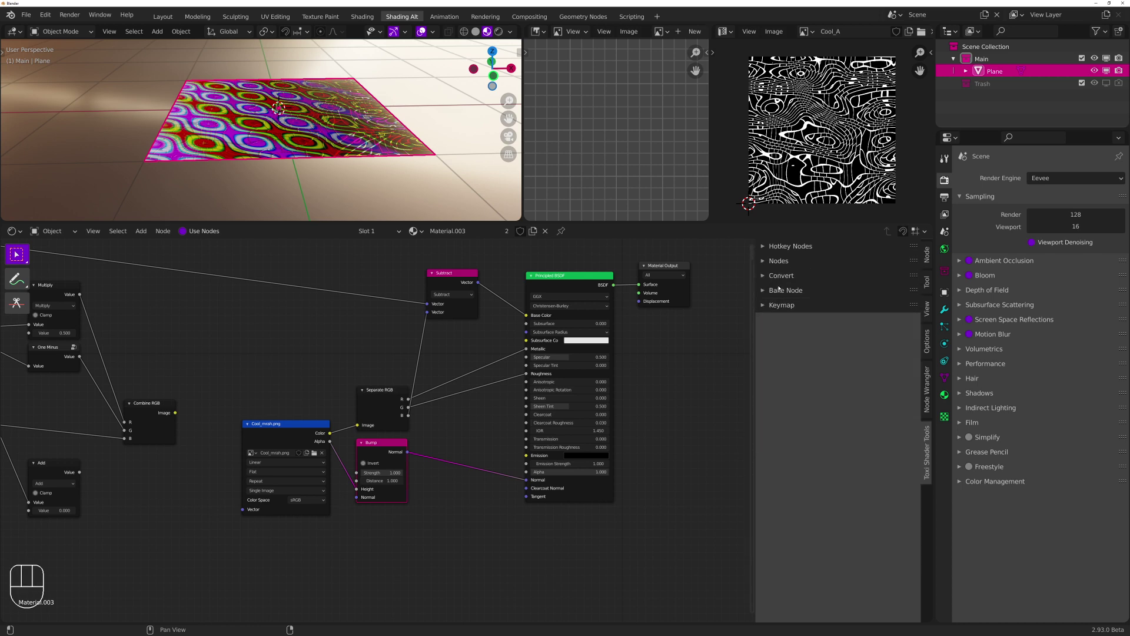
pyautogui.click(792, 289)
pyautogui.click(787, 258)
pyautogui.click(789, 260)
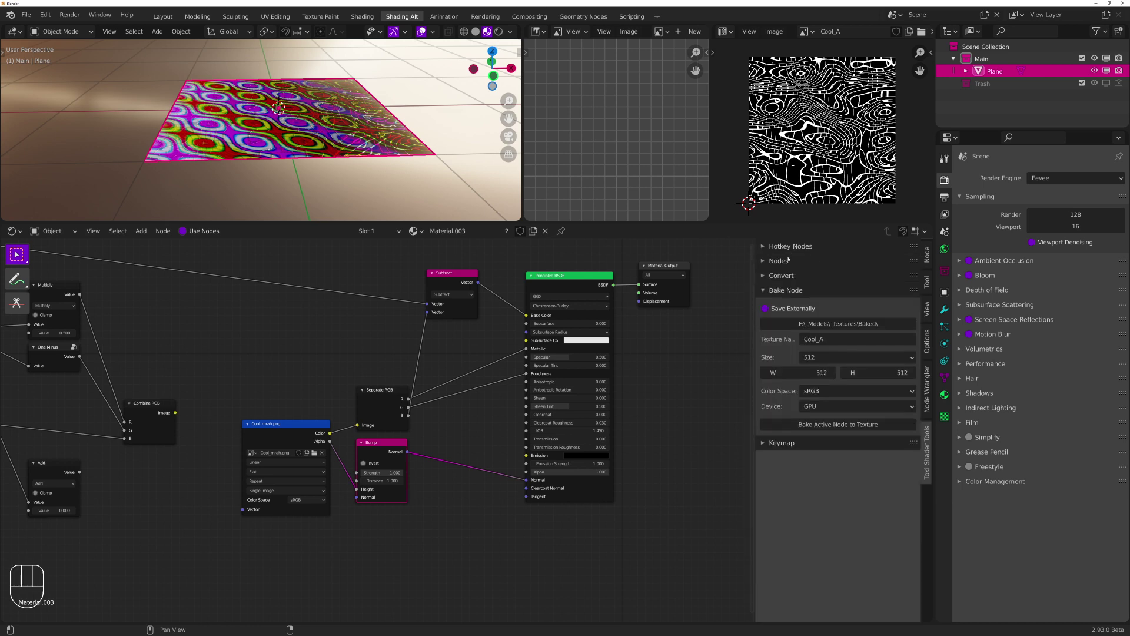
pyautogui.click(782, 290)
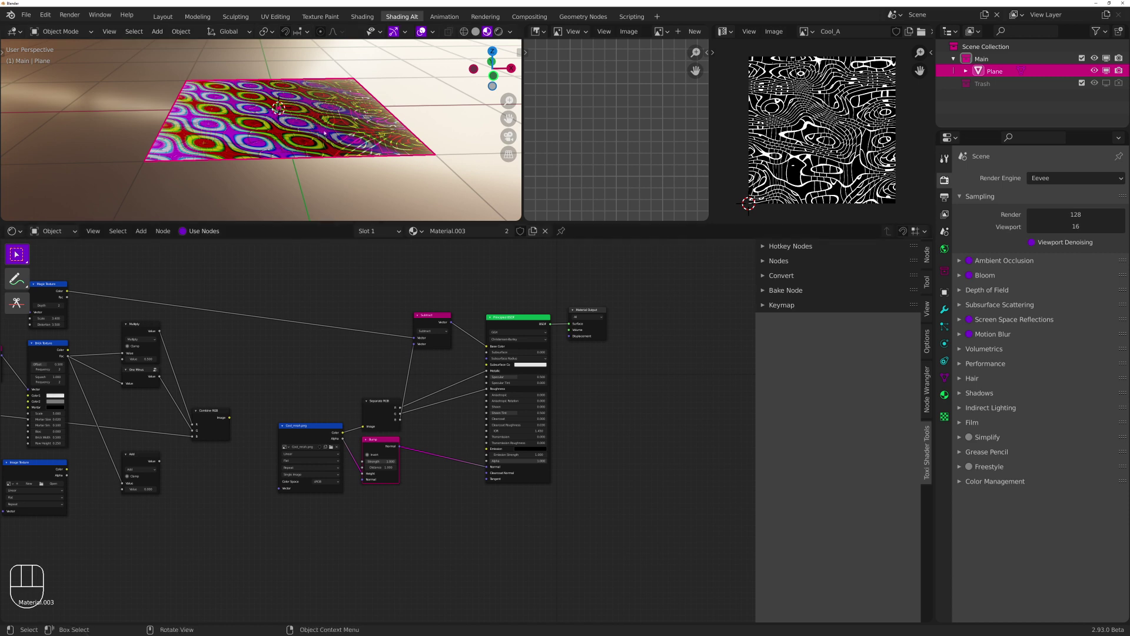
pyautogui.moveTo(323, 133); pyautogui.dragTo(323, 189, button='middle')
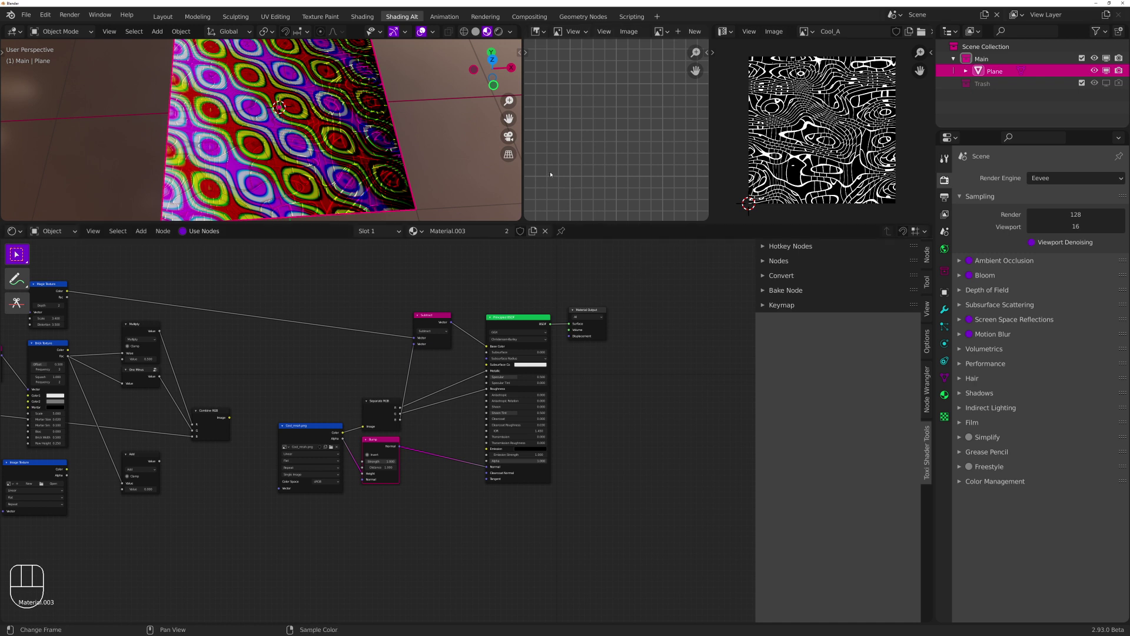
pyautogui.scroll(-3, 550, 174)
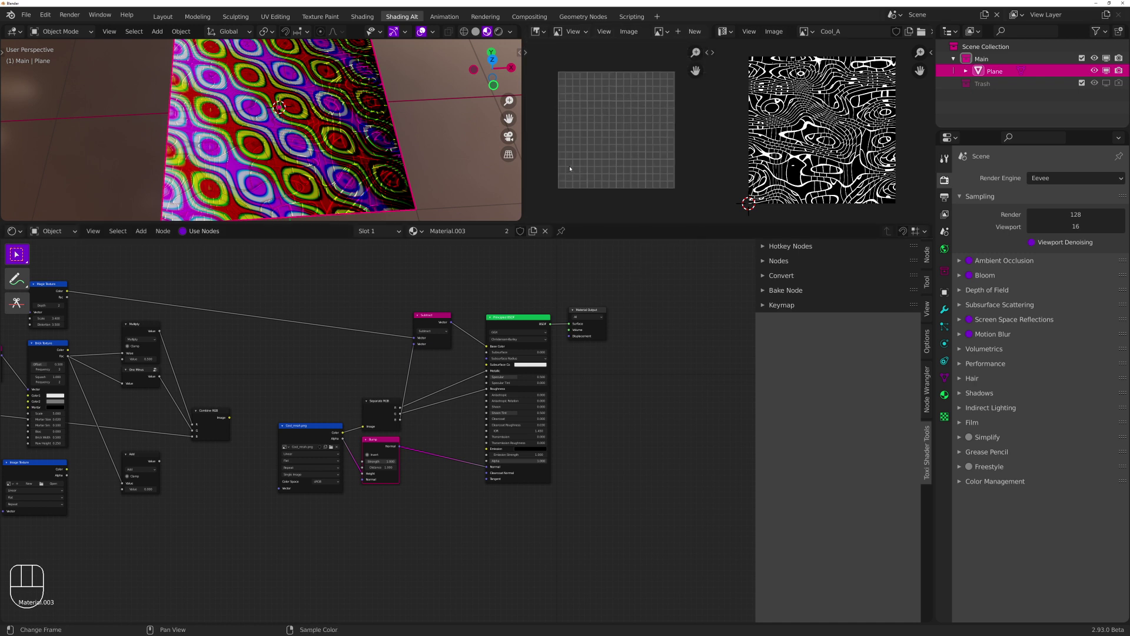
pyautogui.moveTo(381, 178); pyautogui.dragTo(384, 134, button='middle')
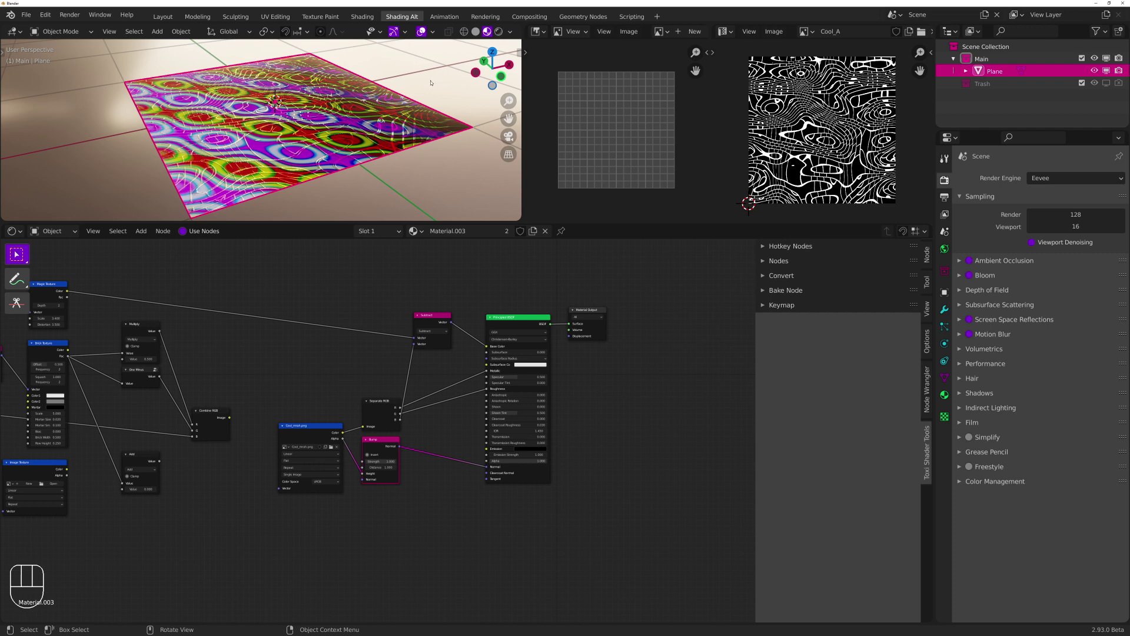
pyautogui.moveTo(430, 83); pyautogui.dragTo(387, 85, button='middle')
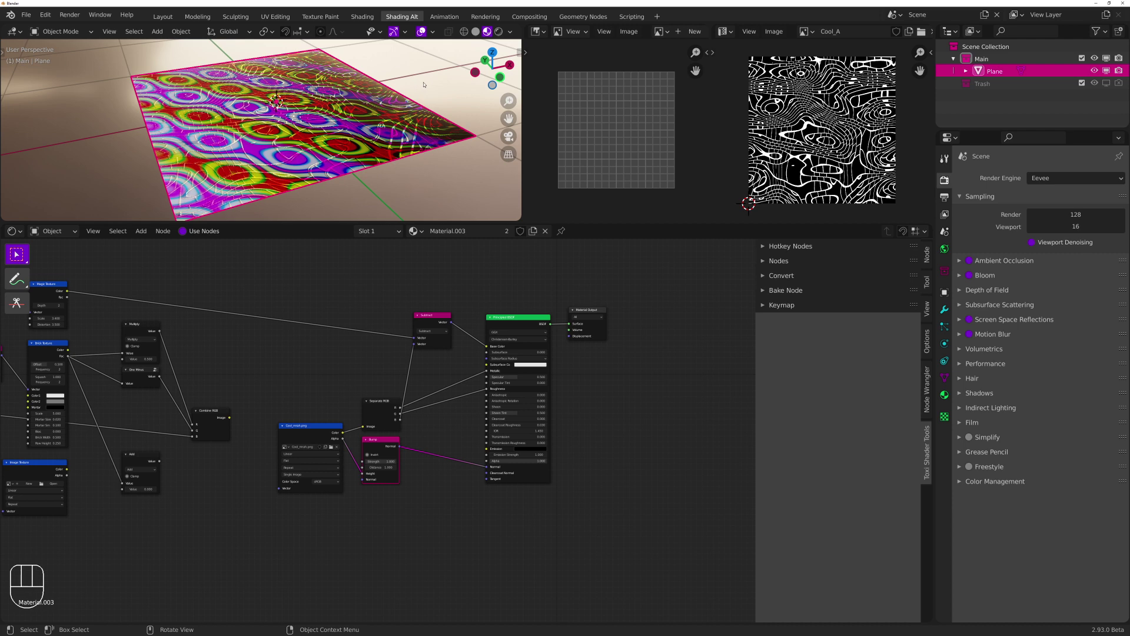
pyautogui.moveTo(423, 84); pyautogui.dragTo(365, 119, button='middle')
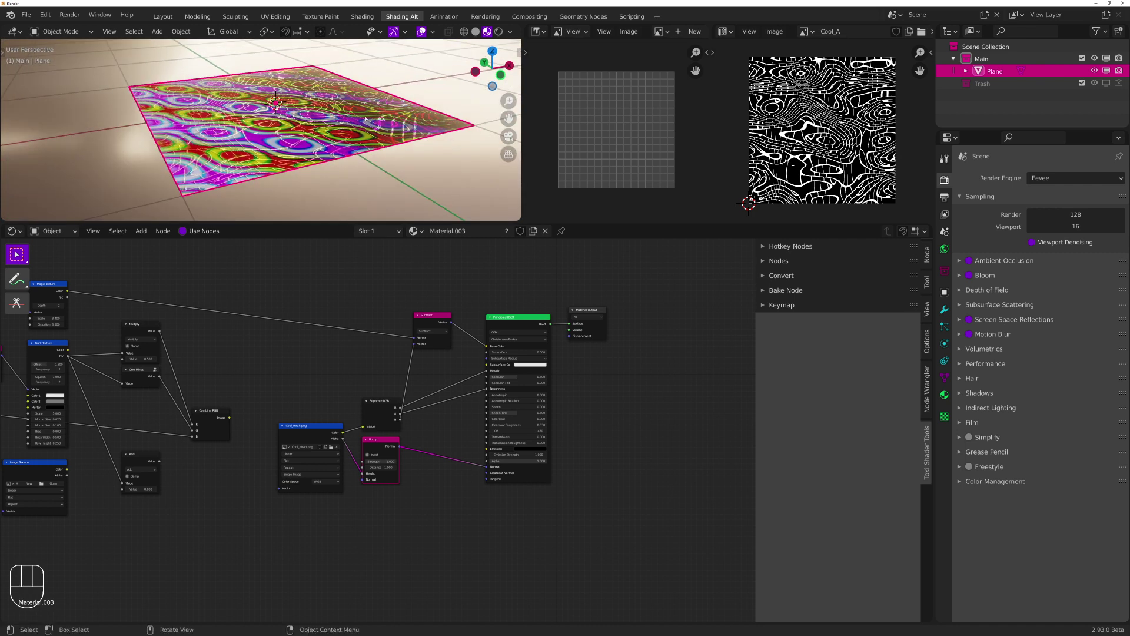